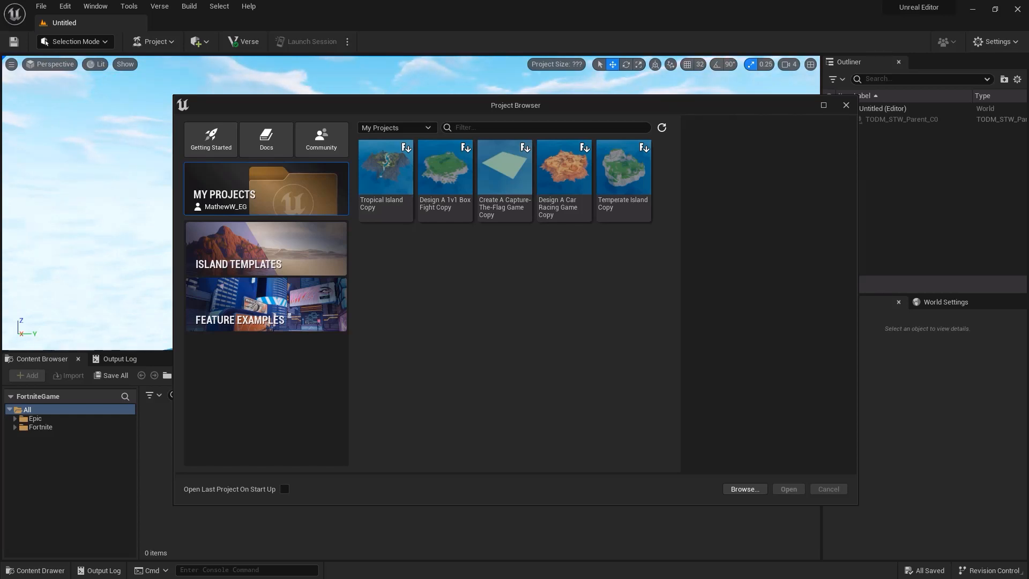
Step: Select the Tropical Island Copy project and change its project name to TropicalIslandCopy
{"action": "left_click", "coordinate": [395, 198]}
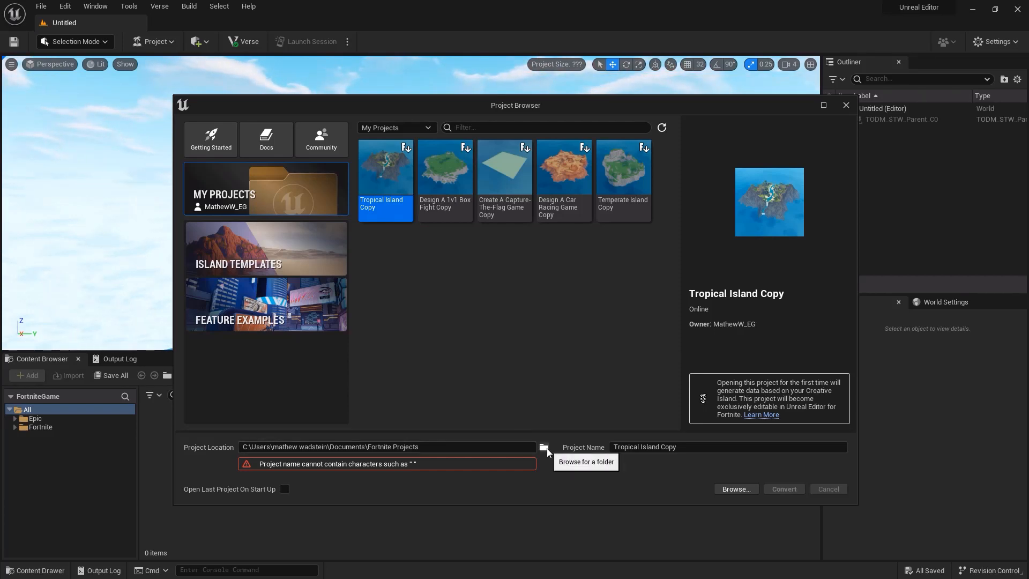
{"action": "left_click", "coordinate": [691, 447]}
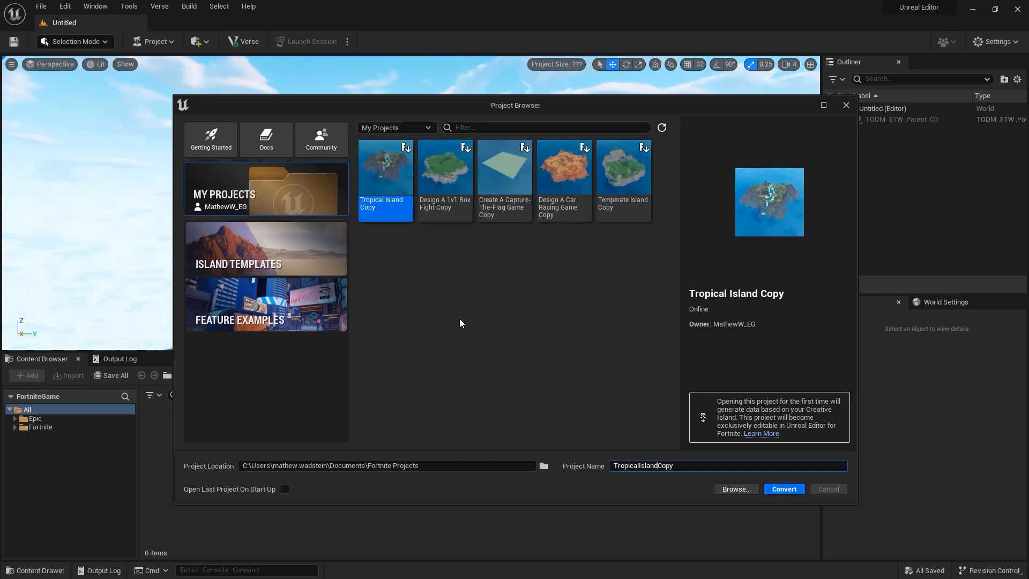
Step: Browse the island templates, the feature examples and the project list's team filter options
{"action": "left_click", "coordinate": [330, 259]}
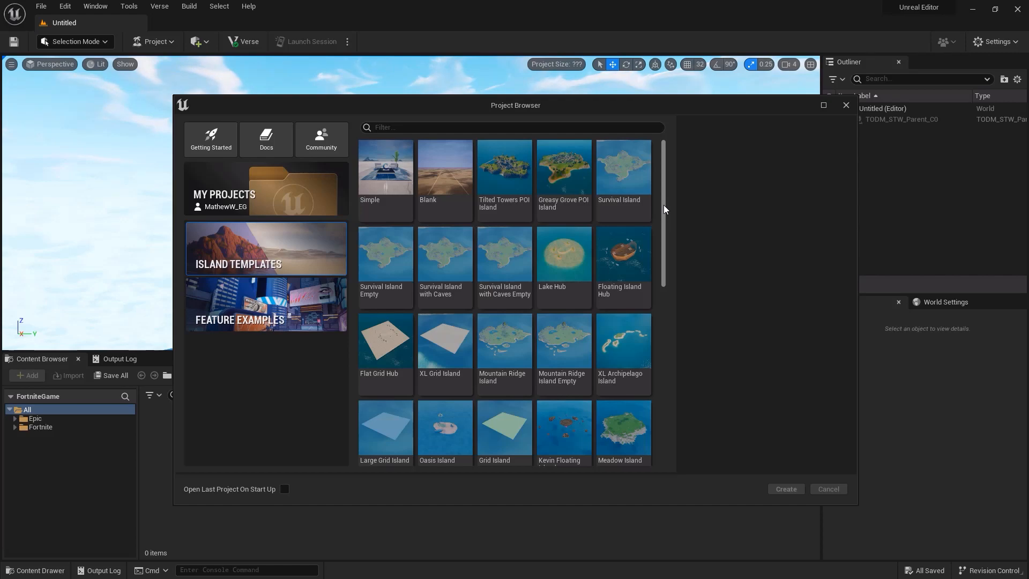
{"action": "left_click_drag", "start_coordinate": [663, 205], "coordinate": [651, 173]}
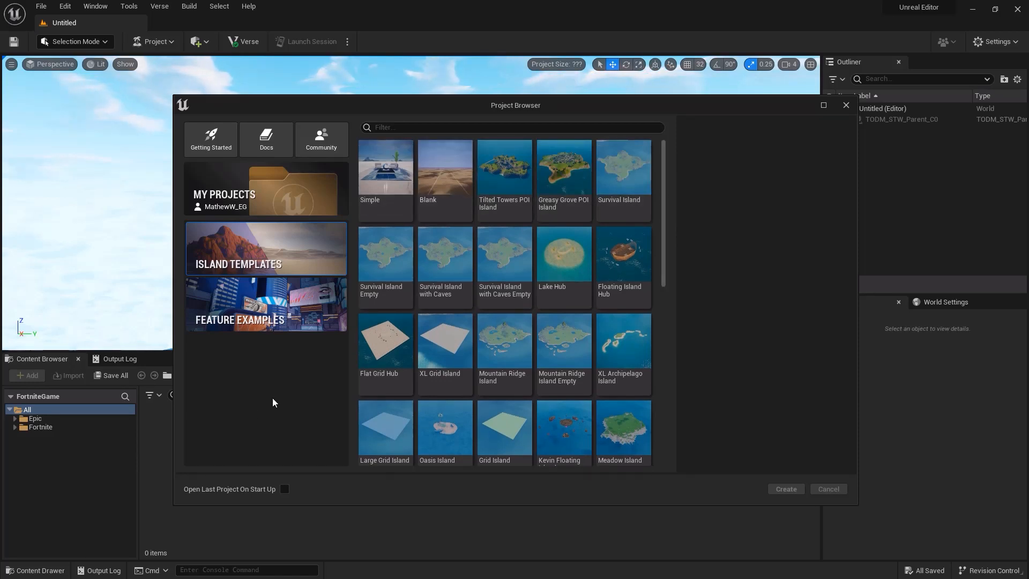
{"action": "left_click", "coordinate": [268, 314]}
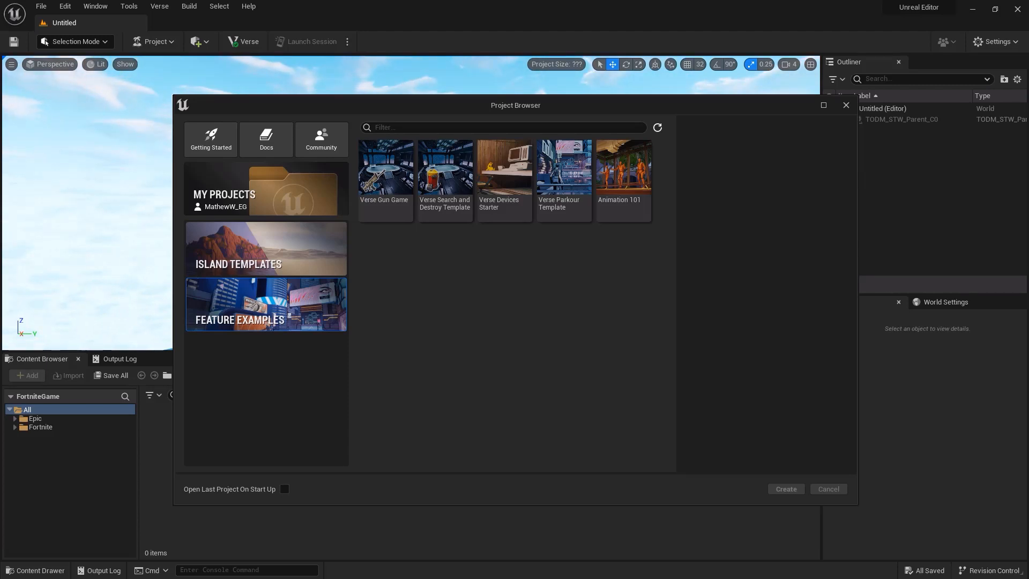
{"action": "left_click", "coordinate": [293, 203]}
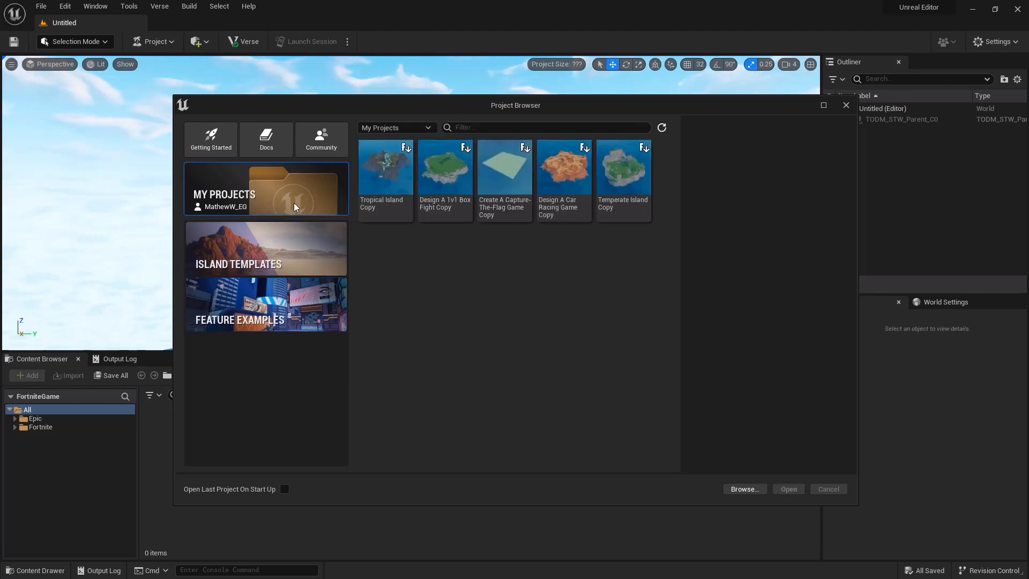
{"action": "left_click", "coordinate": [427, 128]}
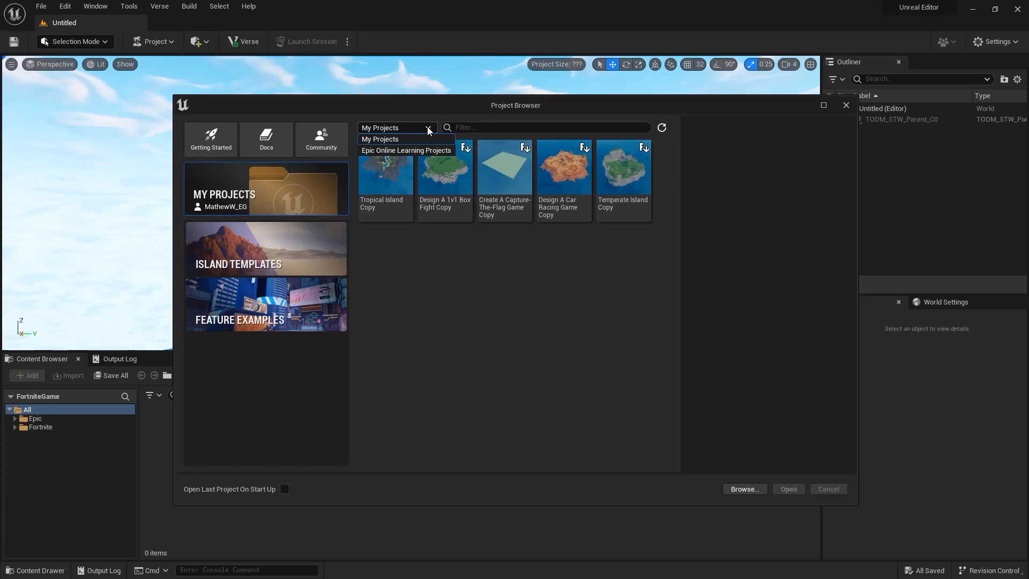
{"action": "left_click", "coordinate": [426, 150]}
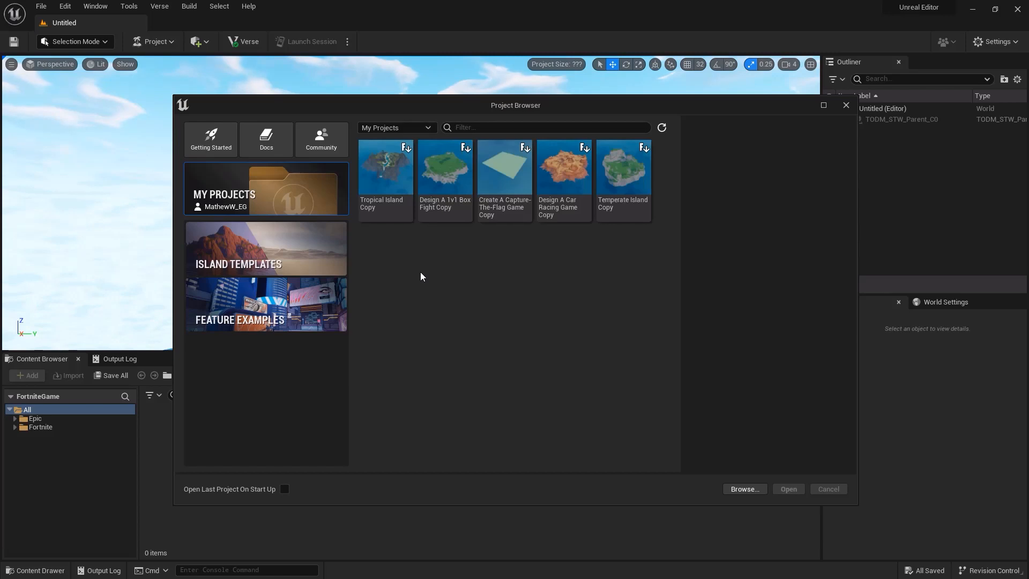
Step: Create a new project named YourFirstHour from the Blank island template
{"action": "left_click", "coordinate": [306, 246]}
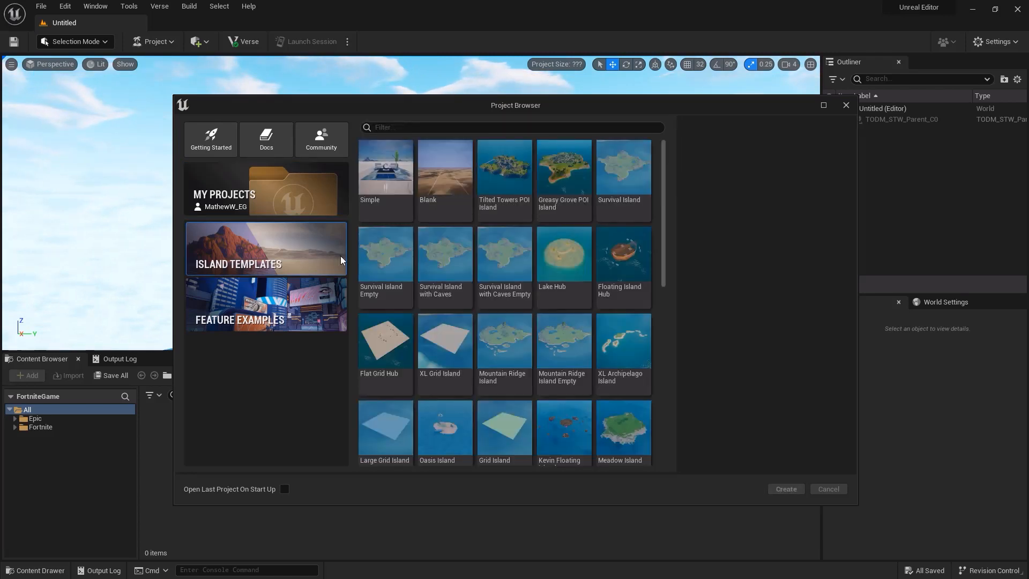
{"action": "left_click", "coordinate": [440, 181]}
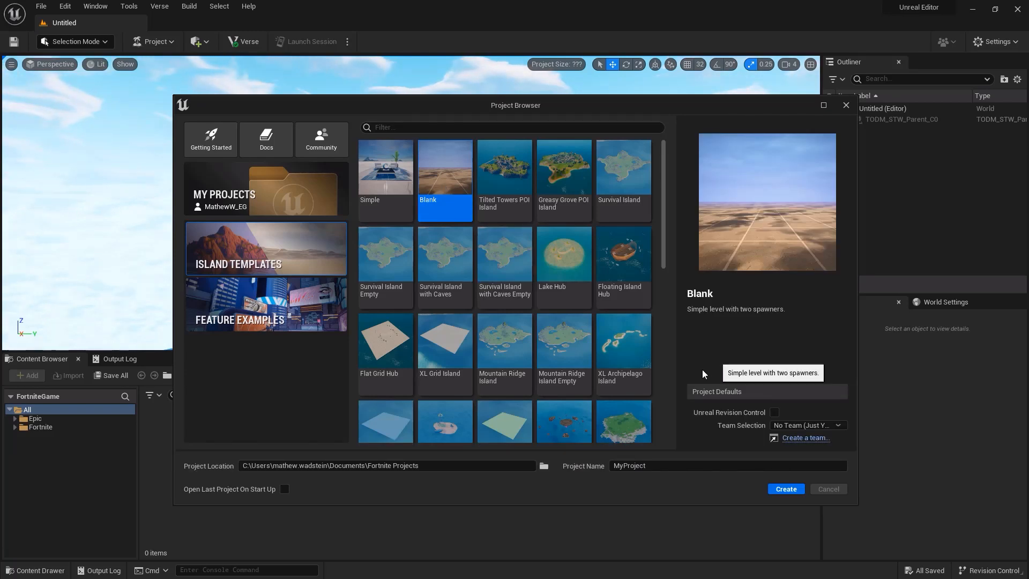
{"action": "left_click", "coordinate": [630, 465]}
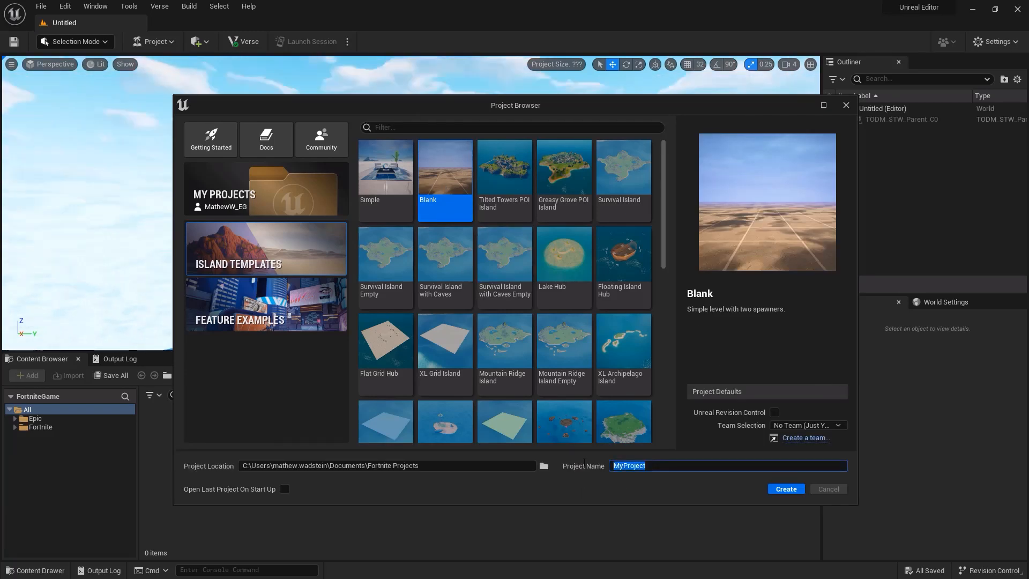
{"action": "type", "text": "YourFirstHour"}
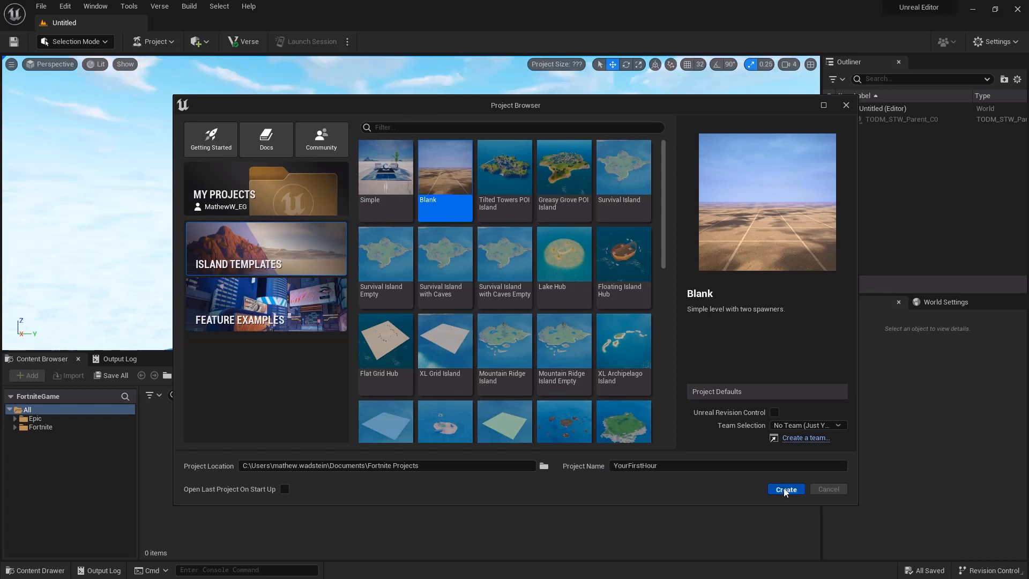
{"action": "left_click", "coordinate": [786, 490]}
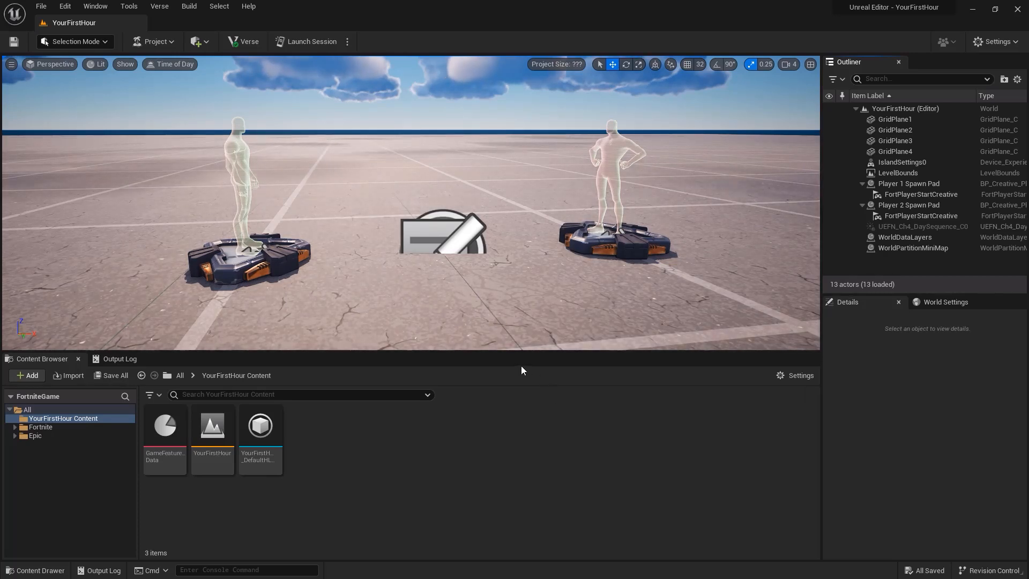
Step: Undock and close the Outliner, and bring up the window layout options
{"action": "left_click_drag", "start_coordinate": [871, 61], "coordinate": [485, 190]}
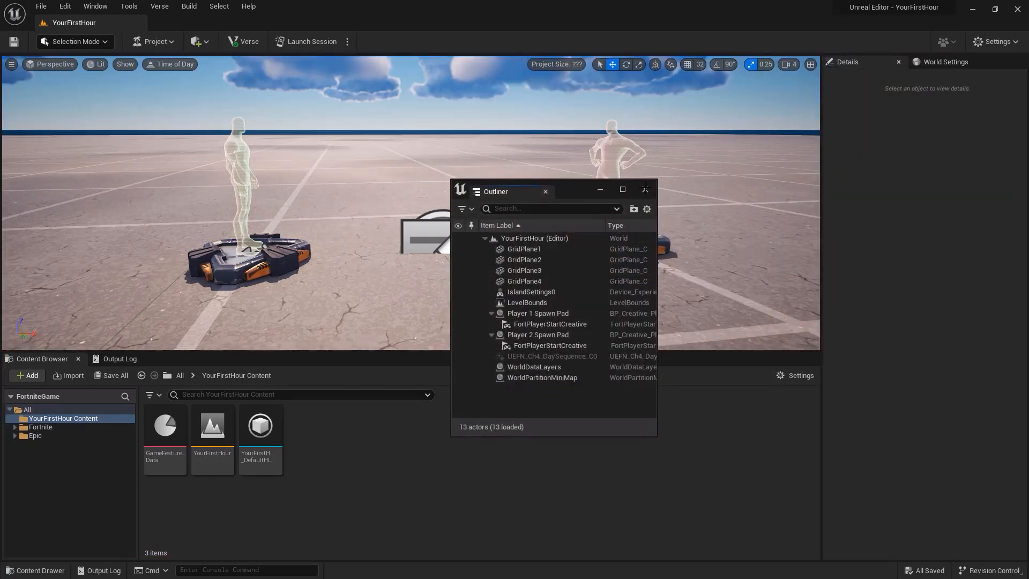
{"action": "left_click", "coordinate": [645, 190]}
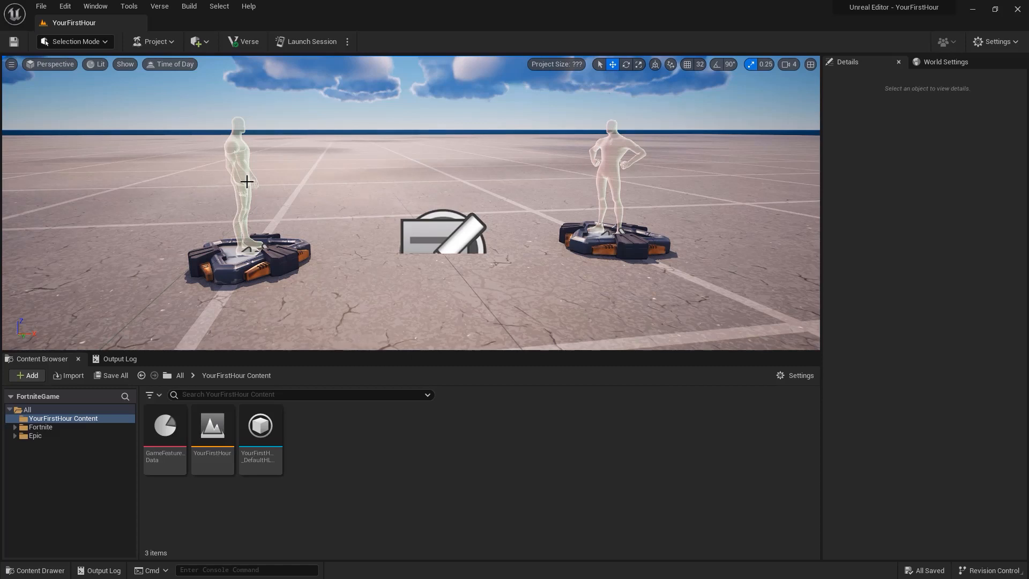
{"action": "left_click", "coordinate": [100, 8]}
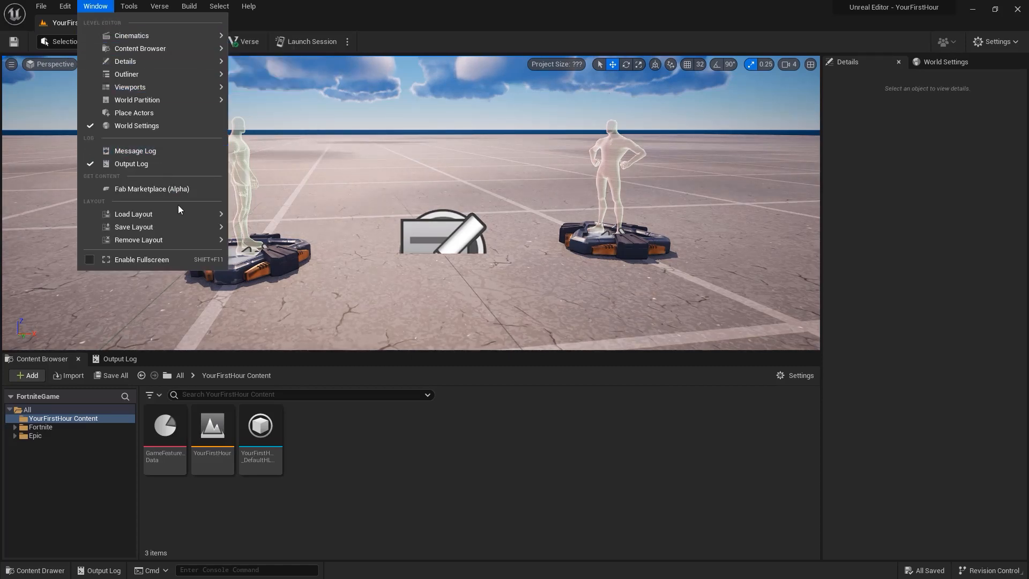
{"action": "mouse_move", "coordinate": [180, 210]}
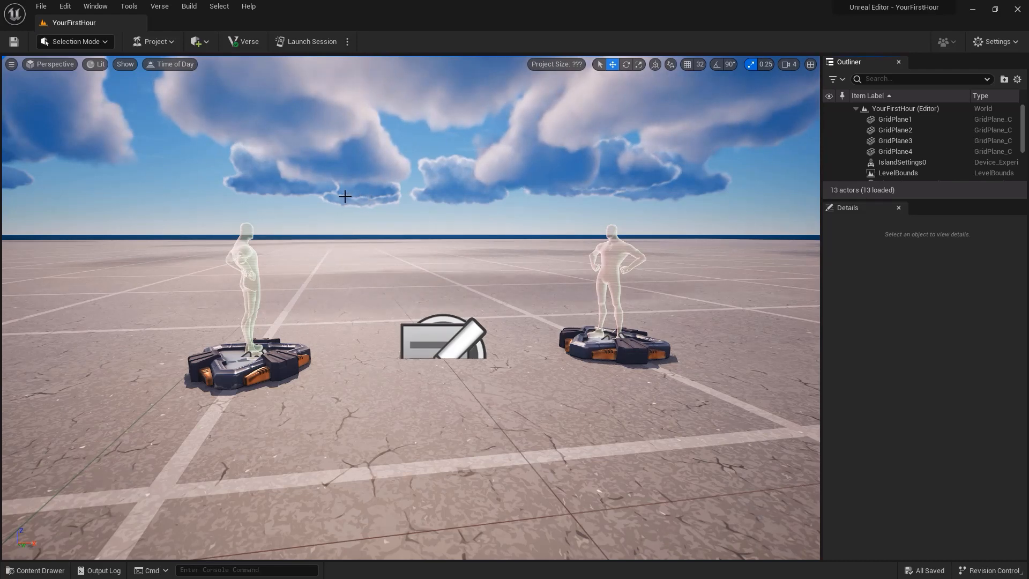
Step: Review the islands available for creating a new level from an island, and close the import dialog without importing
{"action": "left_click", "coordinate": [43, 7]}
{"action": "mouse_move", "coordinate": [91, 7]}
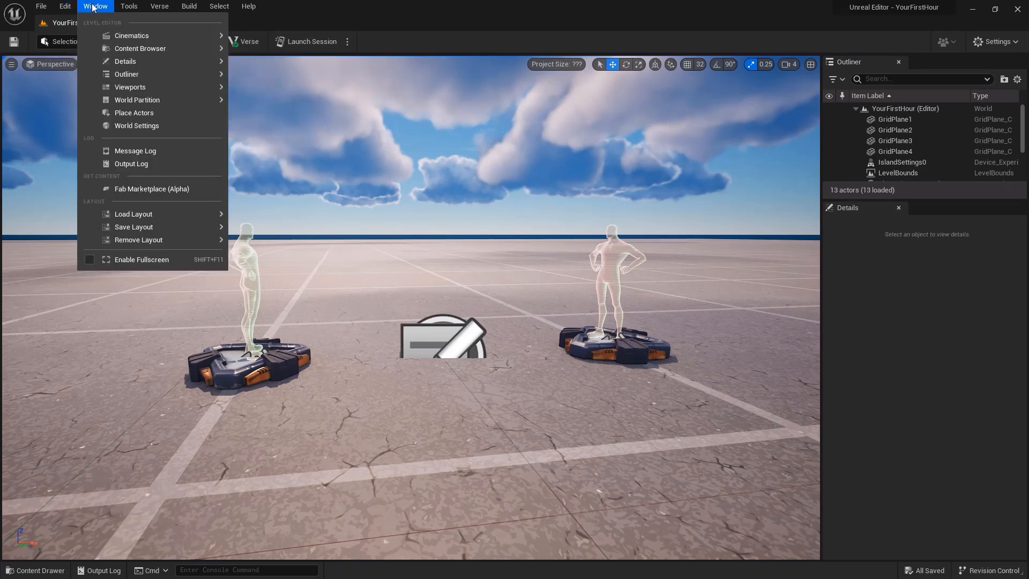
{"action": "mouse_move", "coordinate": [39, 6]}
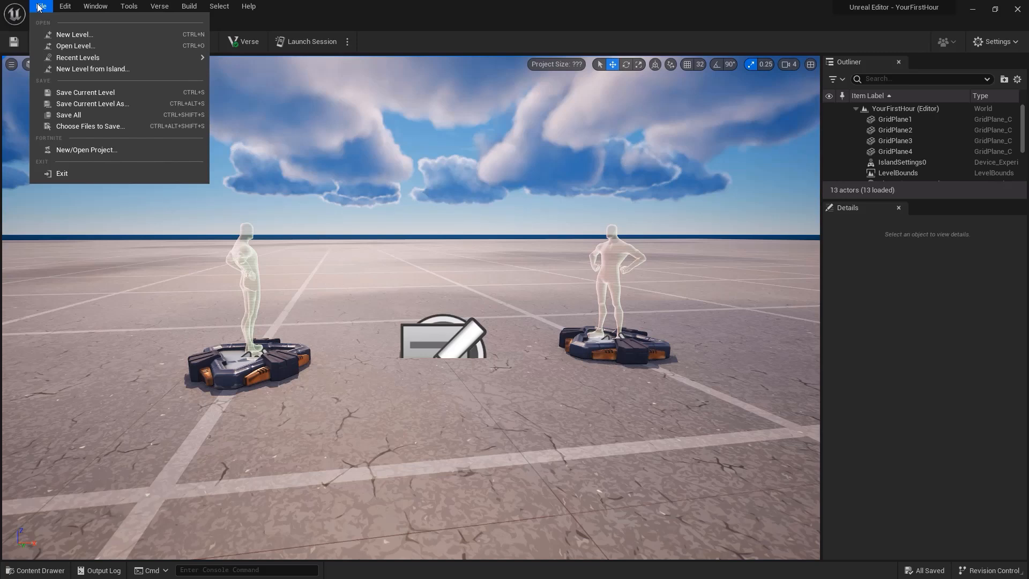
{"action": "left_click", "coordinate": [92, 70]}
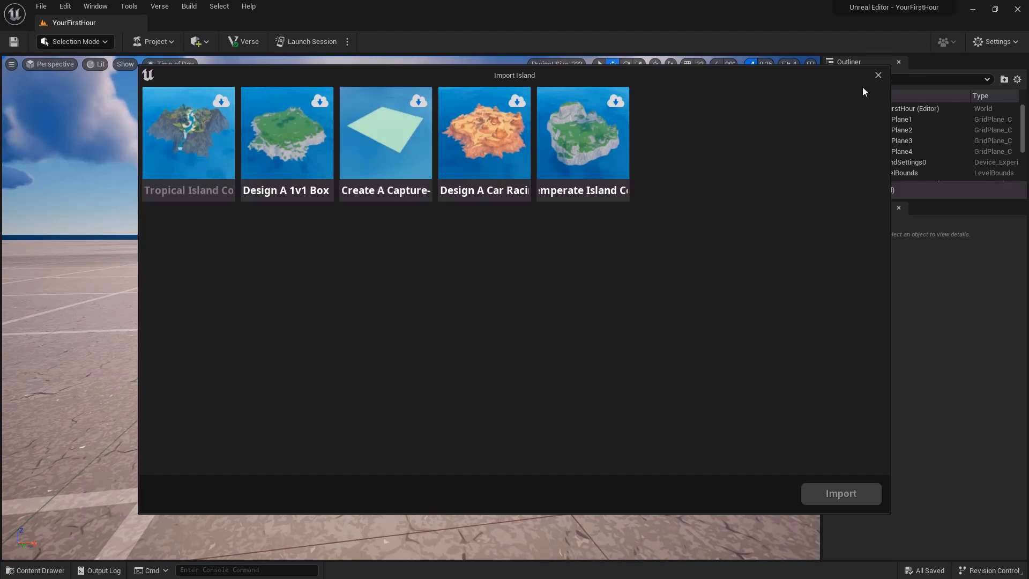
{"action": "left_click", "coordinate": [878, 75]}
Step: Review the editor's editing, window, tools, build, selection and help commands
{"action": "left_click", "coordinate": [66, 7]}
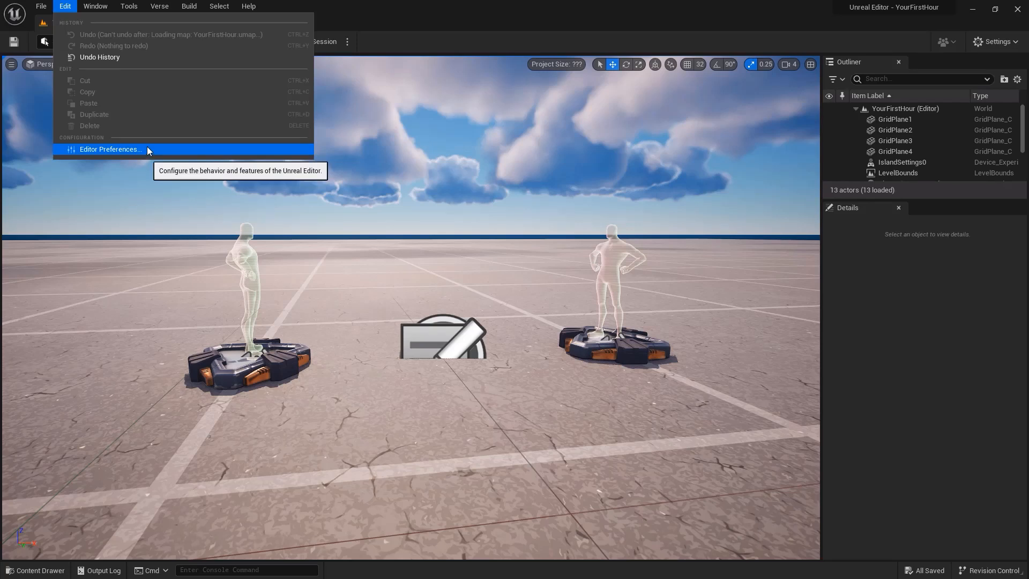
{"action": "mouse_move", "coordinate": [104, 6]}
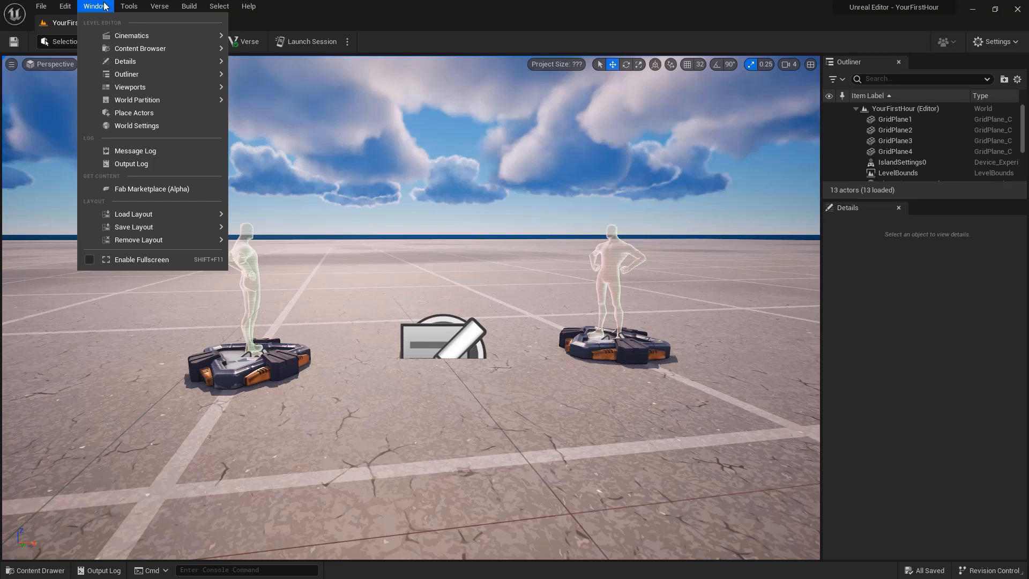
{"action": "mouse_move", "coordinate": [138, 6]}
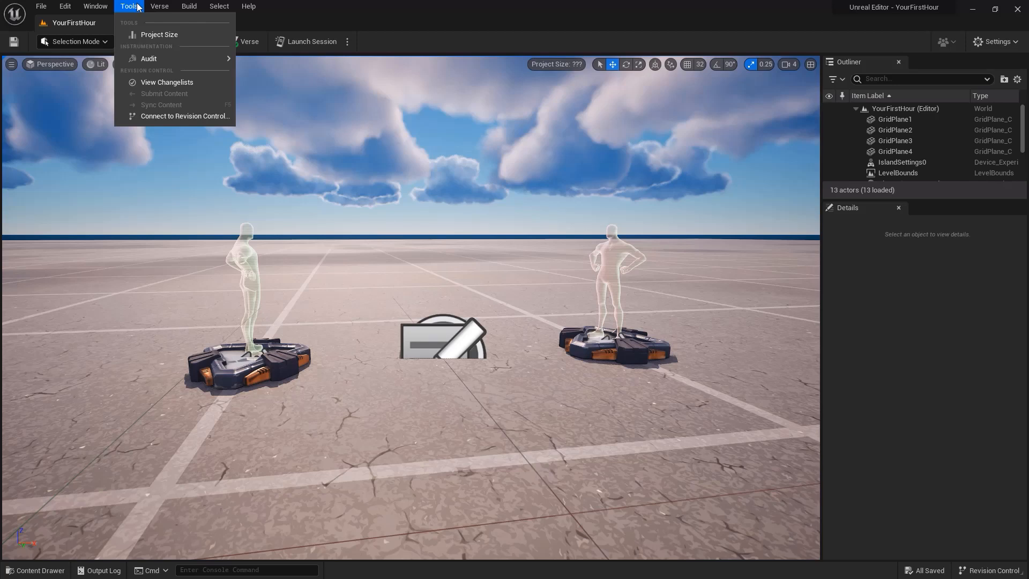
{"action": "mouse_move", "coordinate": [172, 6]}
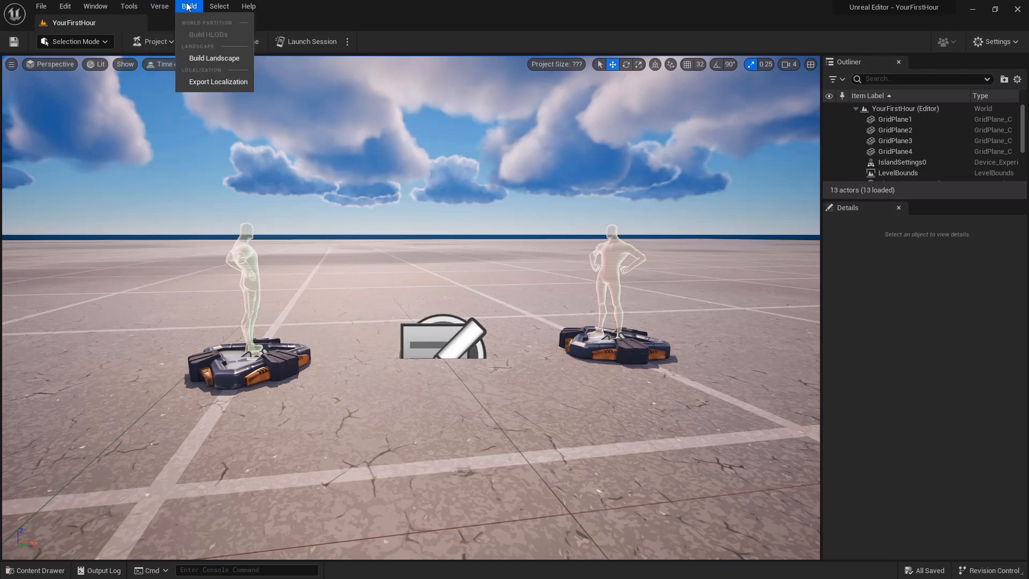
{"action": "mouse_move", "coordinate": [224, 6]}
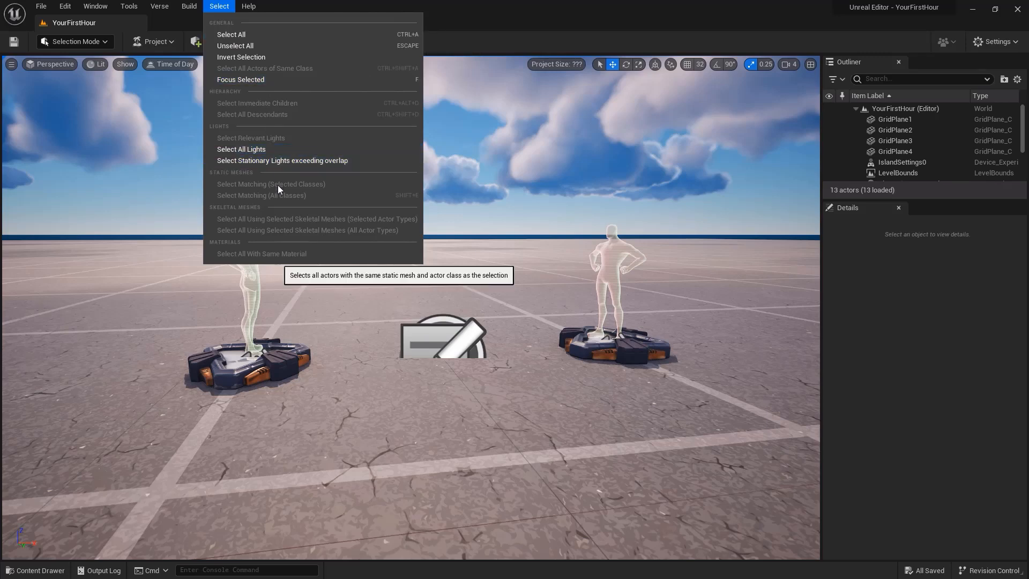
{"action": "left_click", "coordinate": [278, 6]}
{"action": "left_click", "coordinate": [247, 6]}
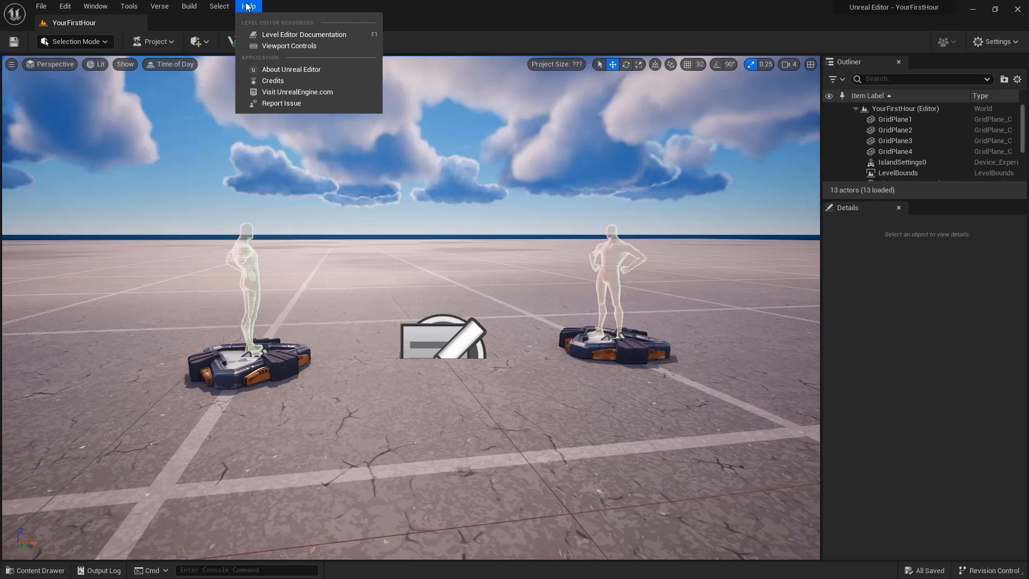
{"action": "left_click", "coordinate": [247, 7]}
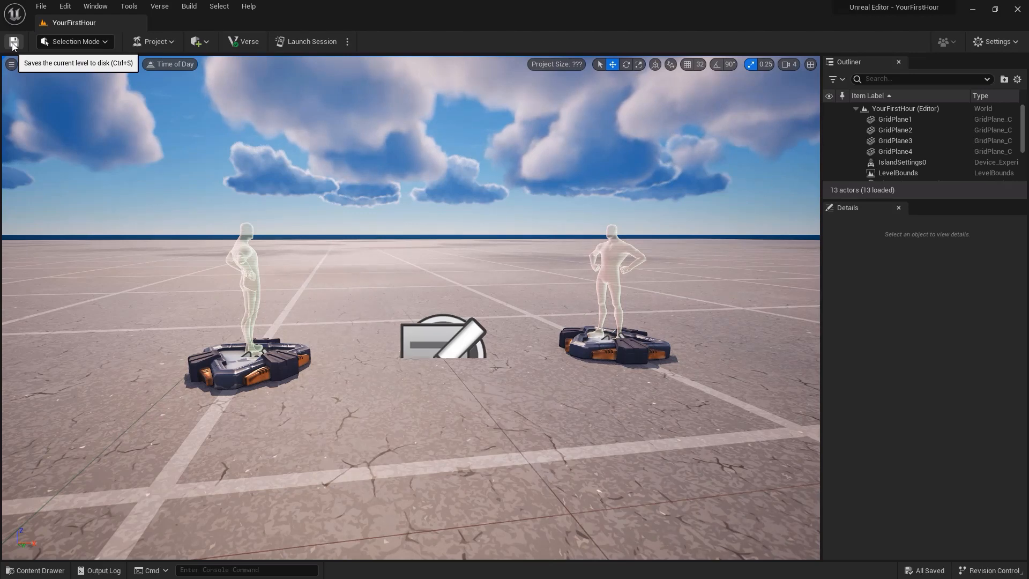
Step: Review the available editor modes, the project management options and the quick-add choices
{"action": "left_click", "coordinate": [103, 43]}
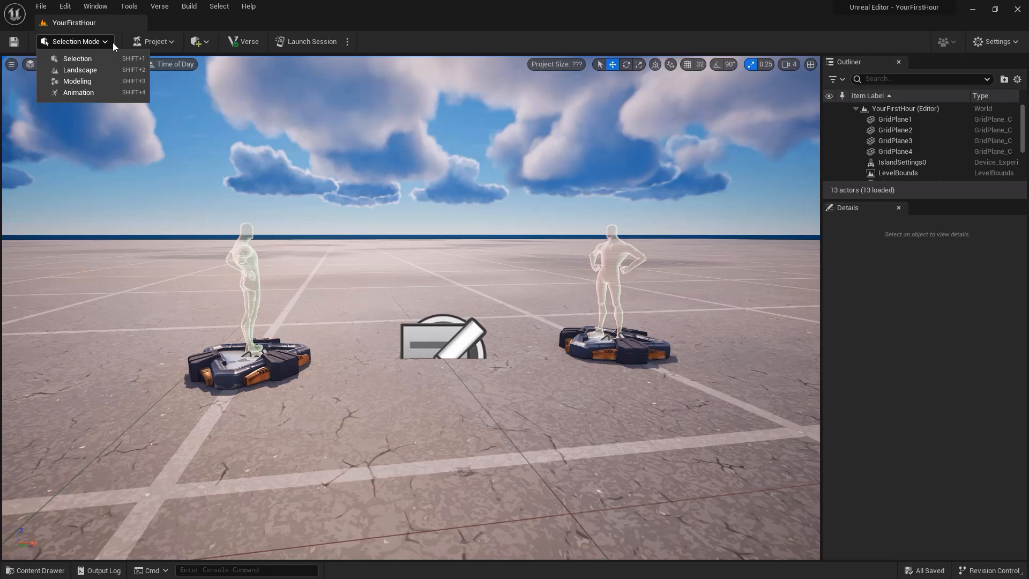
{"action": "left_click", "coordinate": [170, 41]}
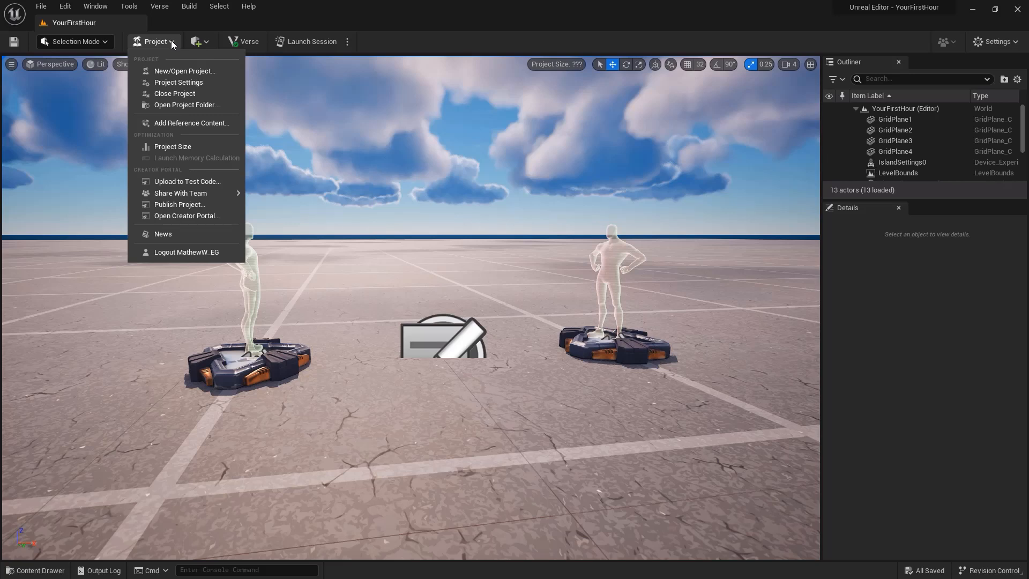
{"action": "left_click", "coordinate": [205, 43]}
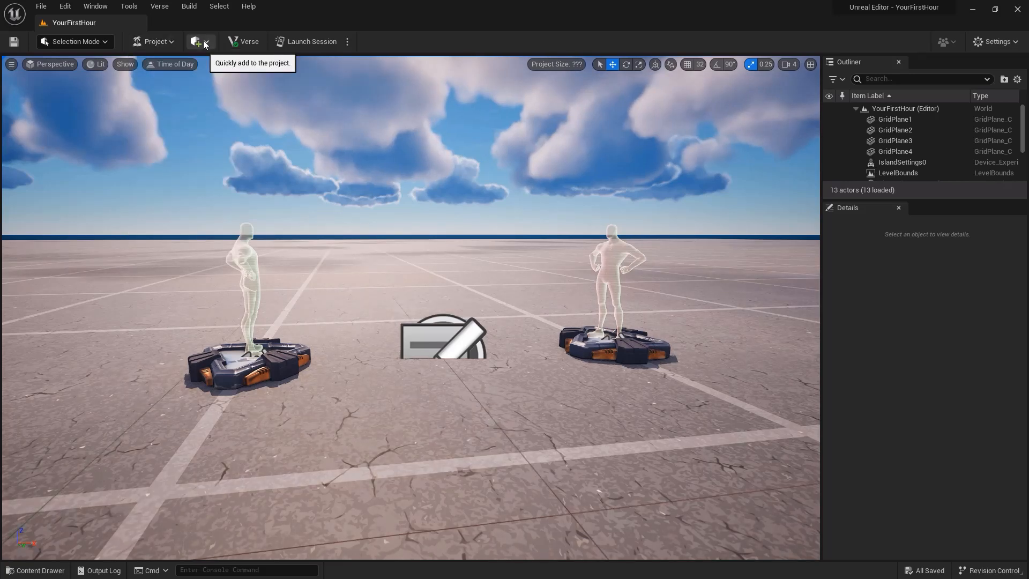
{"action": "left_click", "coordinate": [205, 43]}
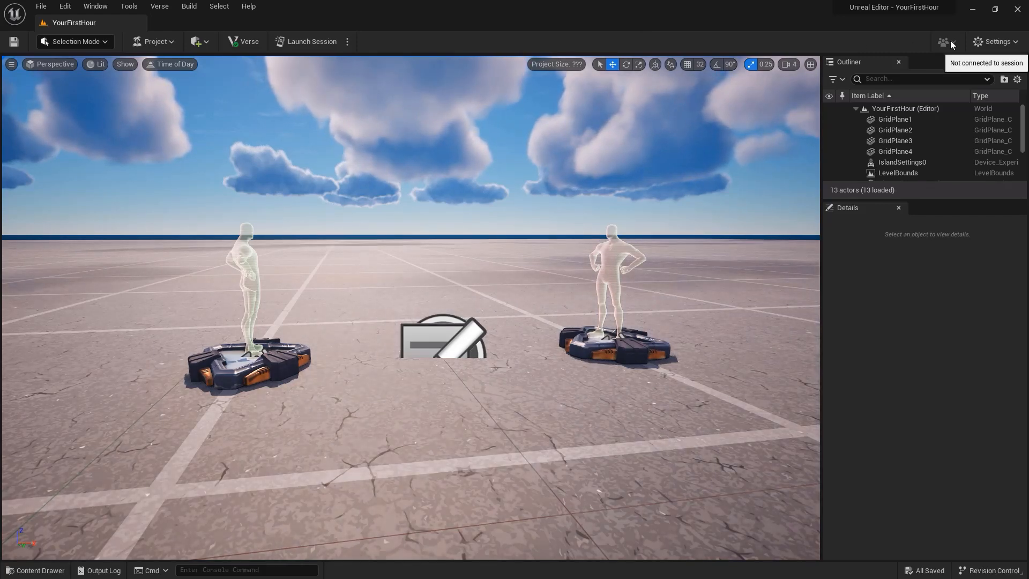
Step: Examine the editor's selection and viewport settings, including the Engine Scalability Settings
{"action": "left_click", "coordinate": [992, 42]}
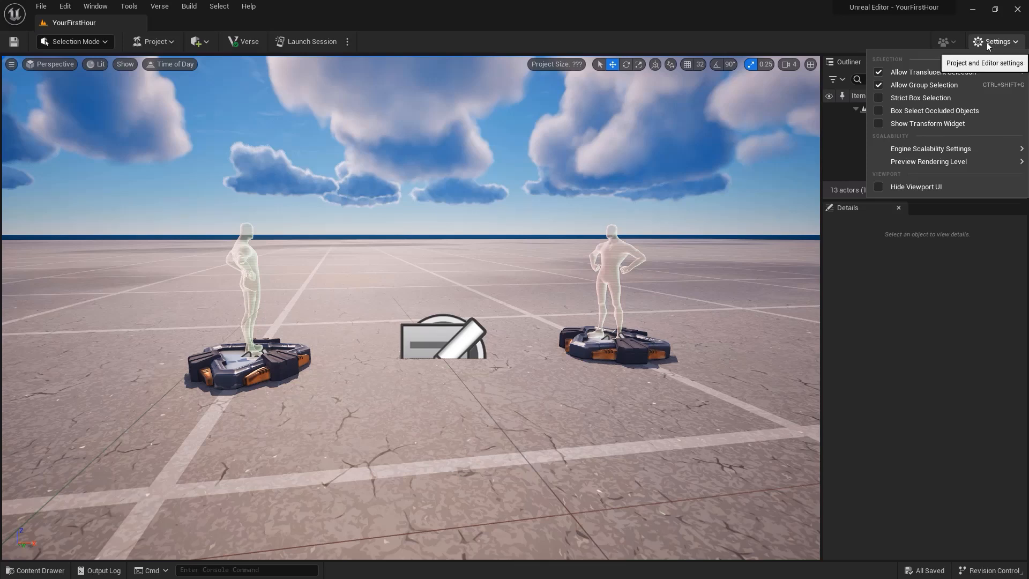
{"action": "mouse_move", "coordinate": [922, 149]}
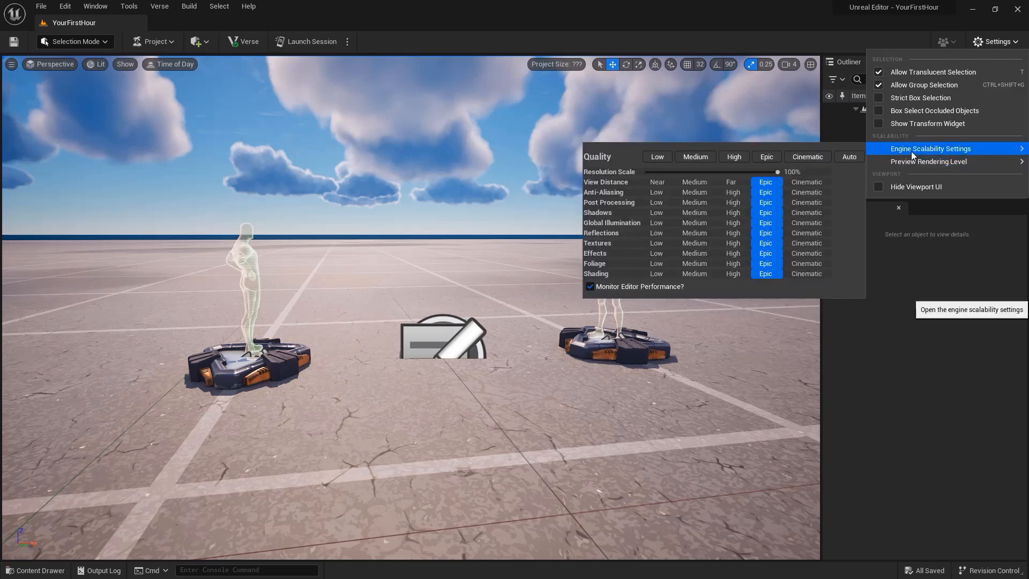
{"action": "left_click", "coordinate": [470, 122]}
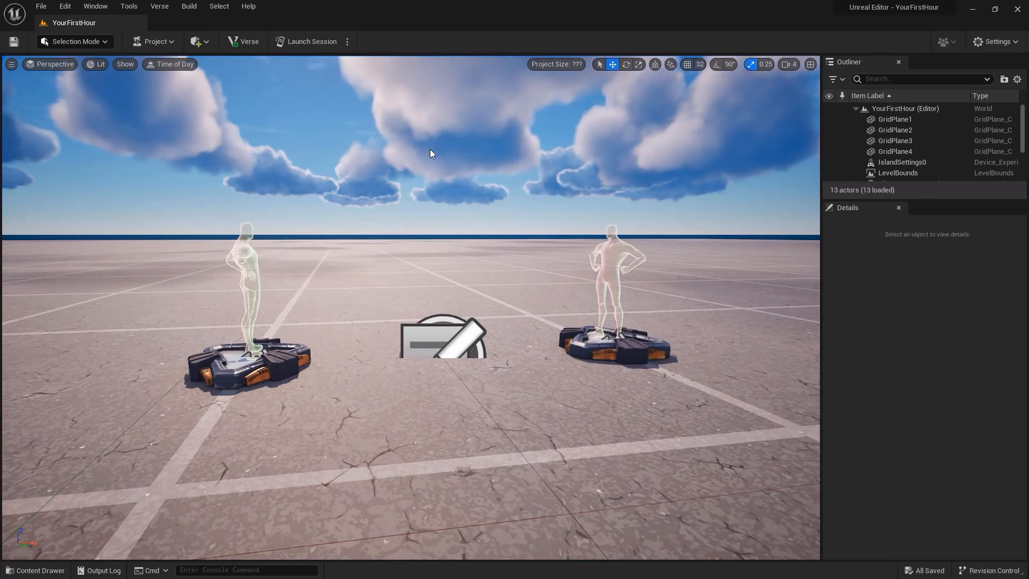
Step: Fly the viewport camera around the two player spawn pads to practise looking, strafing, moving forward, rising and descending
{"action": "right_click_drag", "start_coordinate": [430, 149], "coordinate": [492, 179]}
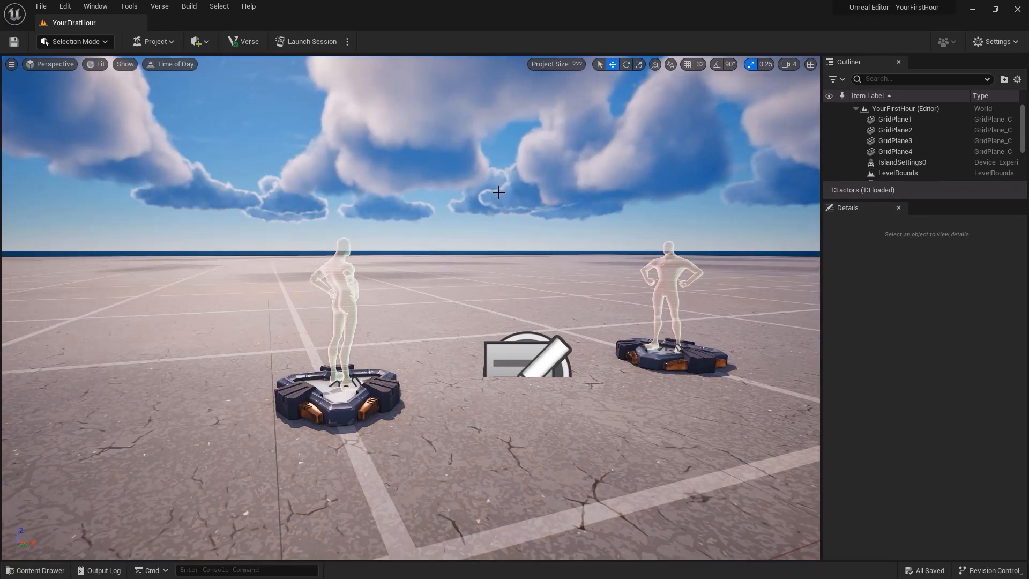
{"action": "mouse_move", "coordinate": [499, 192]}
{"action": "right_mouse_down"}
{"action": "mouse_move", "coordinate": [536, 193]}
{"action": "mouse_move", "coordinate": [557, 177]}
{"action": "mouse_move", "coordinate": [584, 200]}
{"action": "mouse_move", "coordinate": [500, 205]}
{"action": "right_mouse_up"}
{"action": "key", "text": "a"}
{"action": "key", "text": "w"}
{"action": "key", "text": "e"}
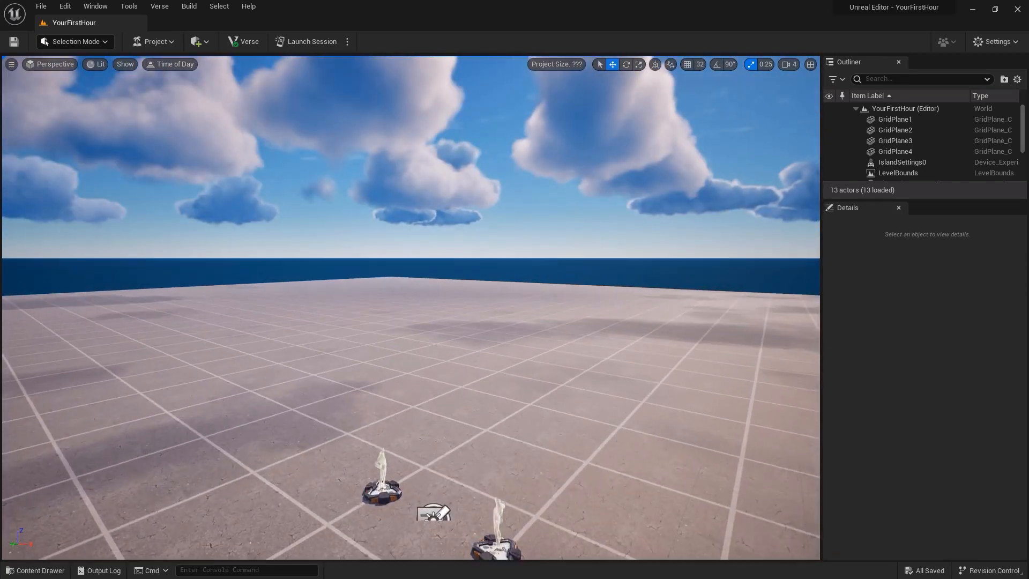
{"action": "key", "text": "q"}
{"action": "key", "text": "q"}
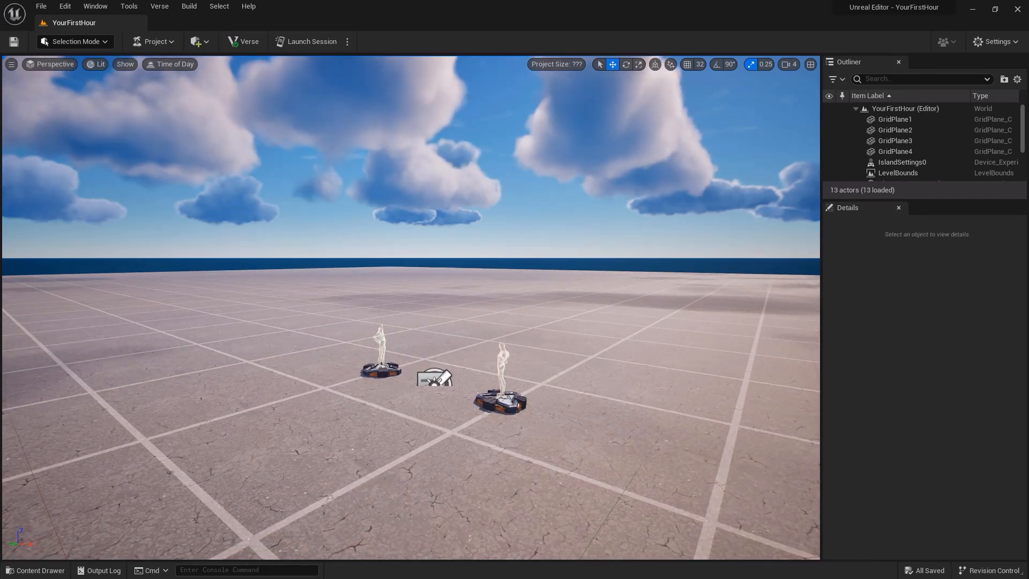
Step: Move the Player 2 Spawn Pad across and above the ground to about X 307.1, Y 178.1, Z 83.24
{"action": "left_click", "coordinate": [500, 398]}
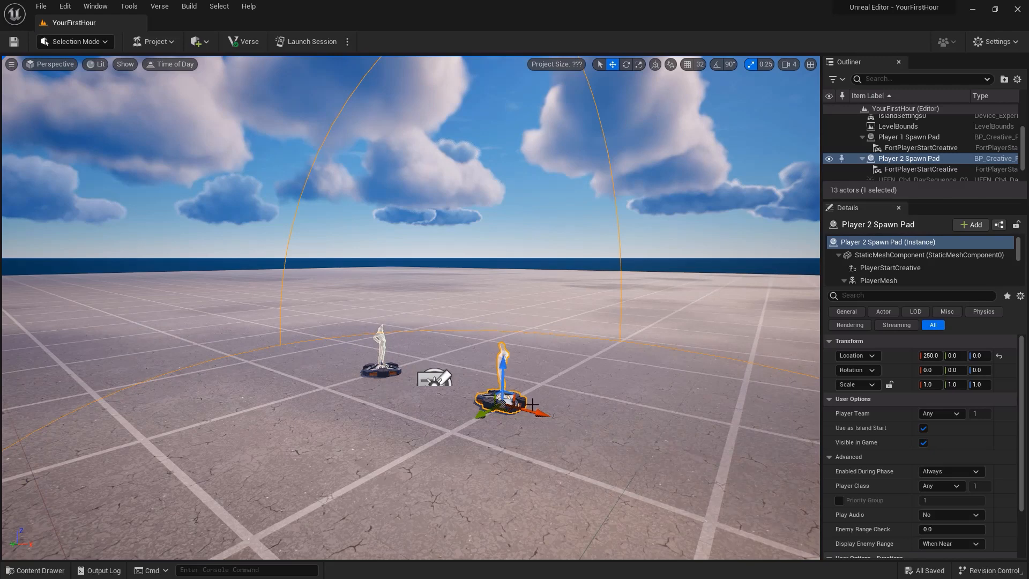
{"action": "left_click_drag", "start_coordinate": [541, 414], "coordinate": [439, 444]}
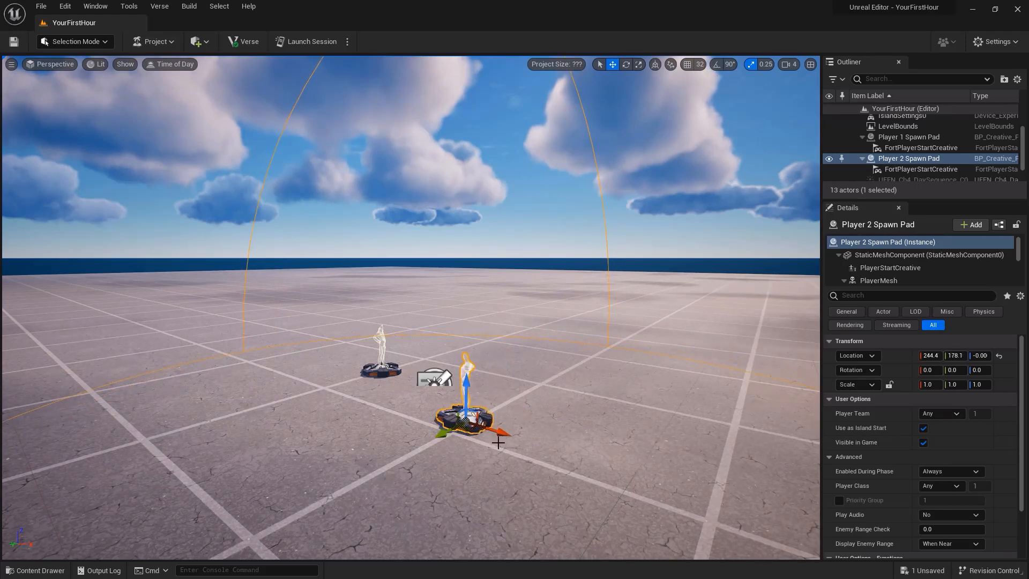
{"action": "left_click_drag", "start_coordinate": [479, 413], "coordinate": [487, 383]}
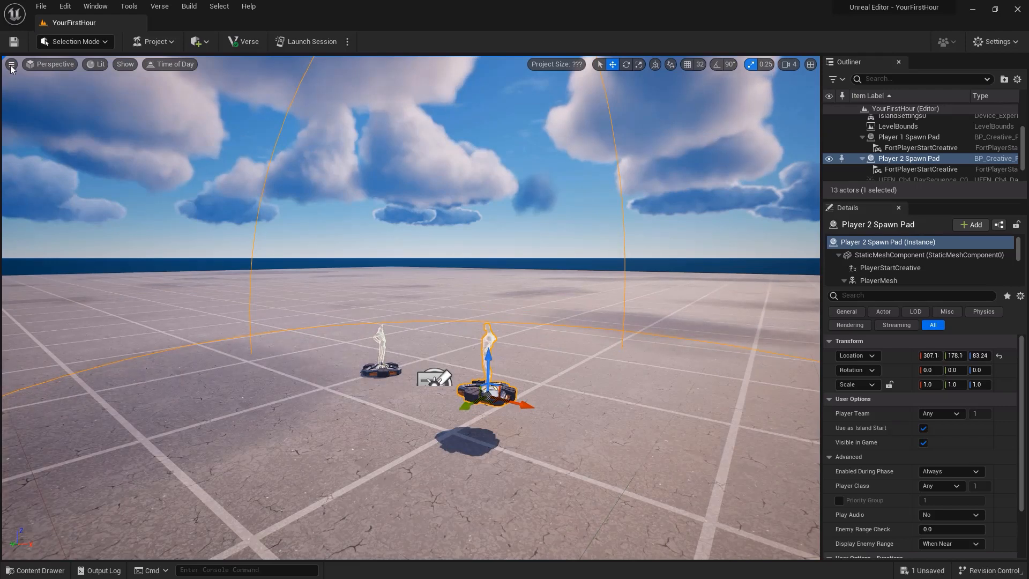
Step: Review the viewport options and inspect the level in the Right orthographic view before returning to Perspective
{"action": "left_click", "coordinate": [11, 65]}
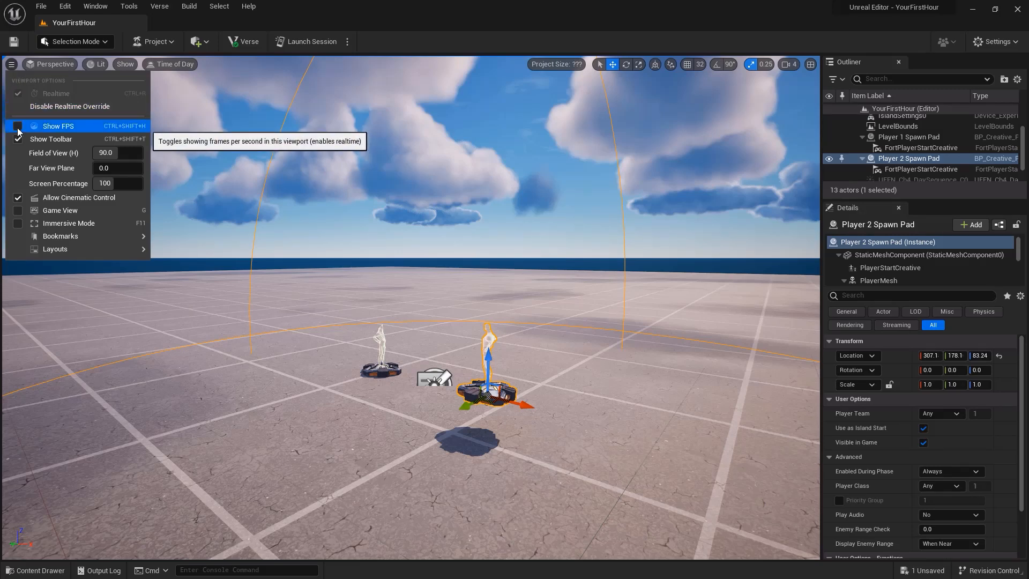
{"action": "left_click", "coordinate": [49, 64]}
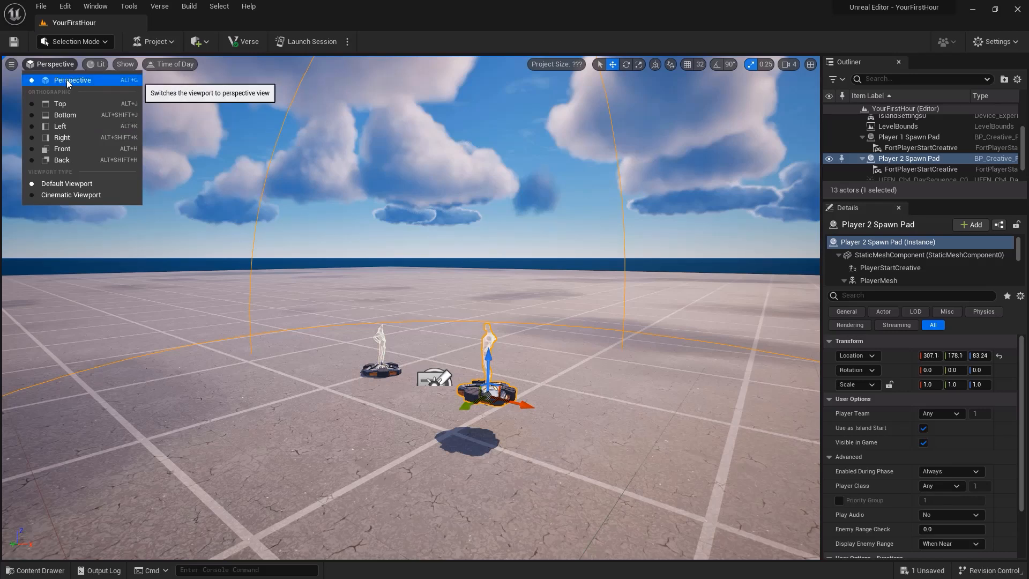
{"action": "left_click", "coordinate": [72, 138]}
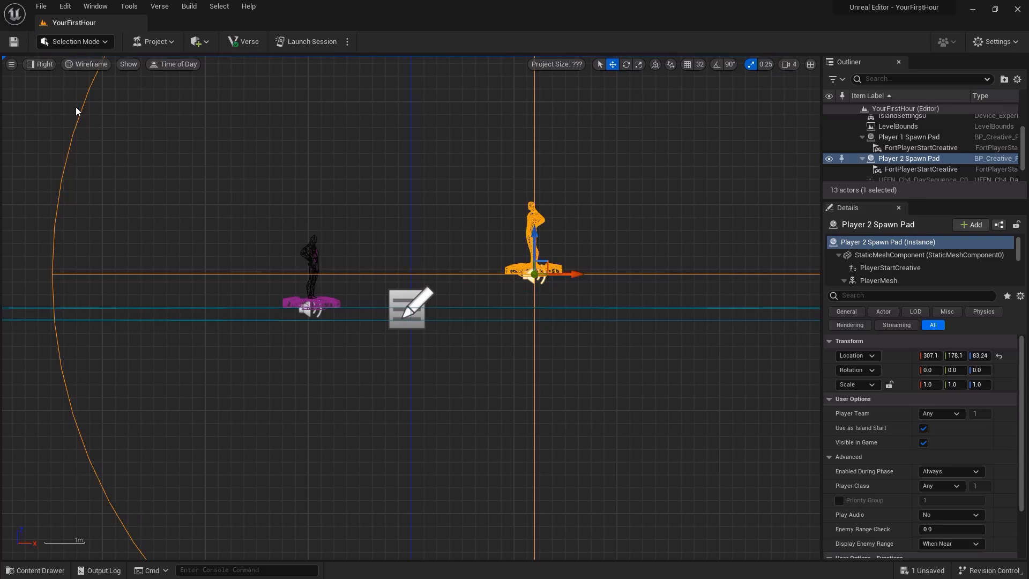
{"action": "left_click", "coordinate": [41, 64]}
{"action": "left_click", "coordinate": [49, 79]}
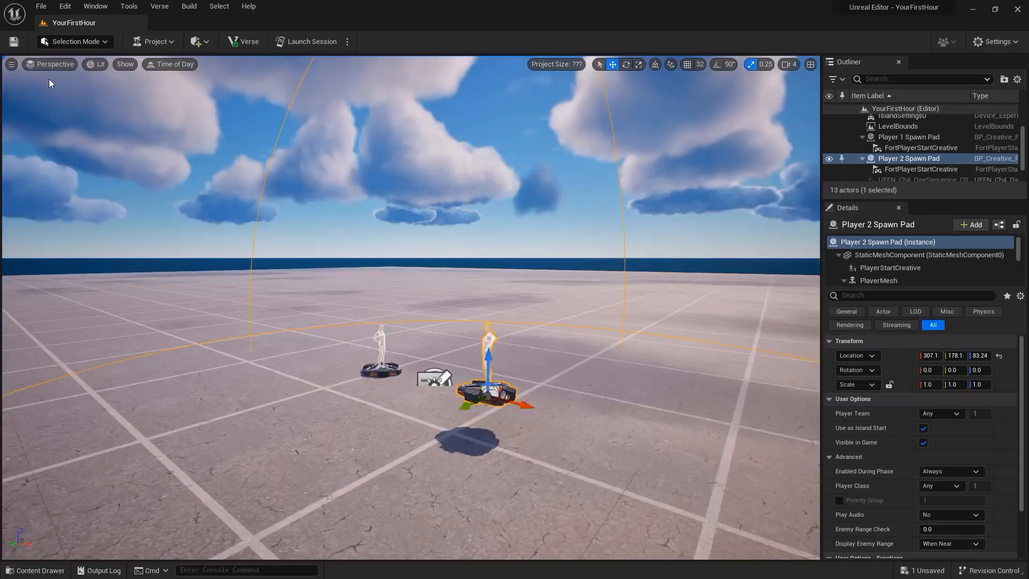
Step: Compare the Unlit, Wireframe and Lighting Only view modes, and return the viewport to Lit
{"action": "left_click", "coordinate": [94, 64]}
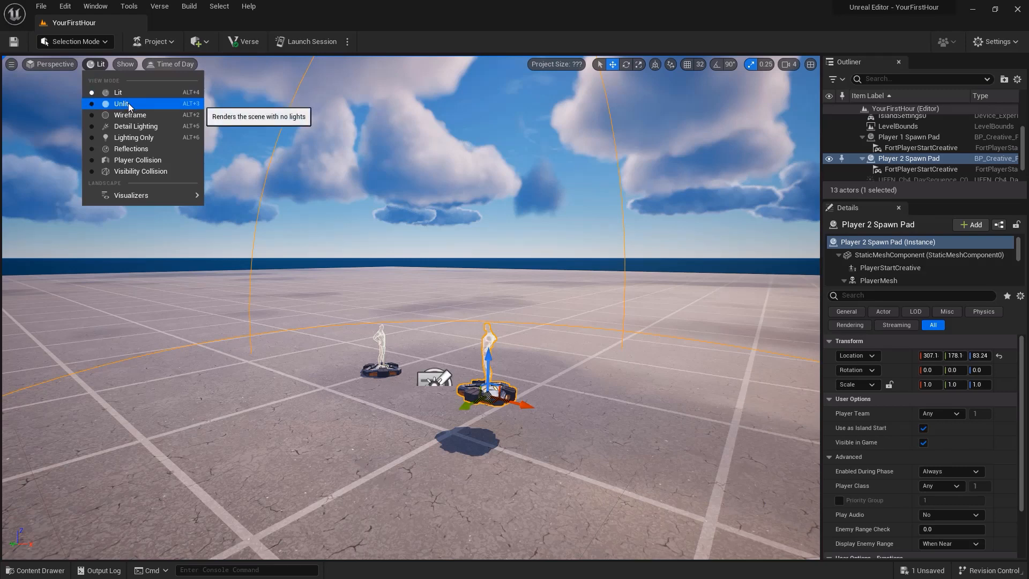
{"action": "left_click", "coordinate": [128, 105]}
{"action": "left_click", "coordinate": [97, 64]}
{"action": "left_click", "coordinate": [119, 111]}
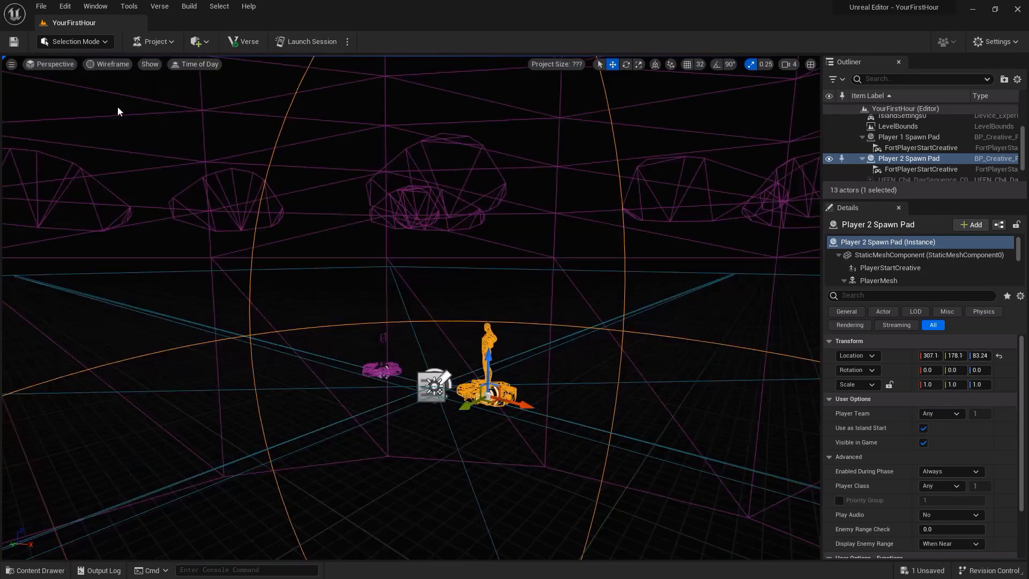
{"action": "left_click", "coordinate": [106, 64]}
{"action": "left_click", "coordinate": [120, 138]}
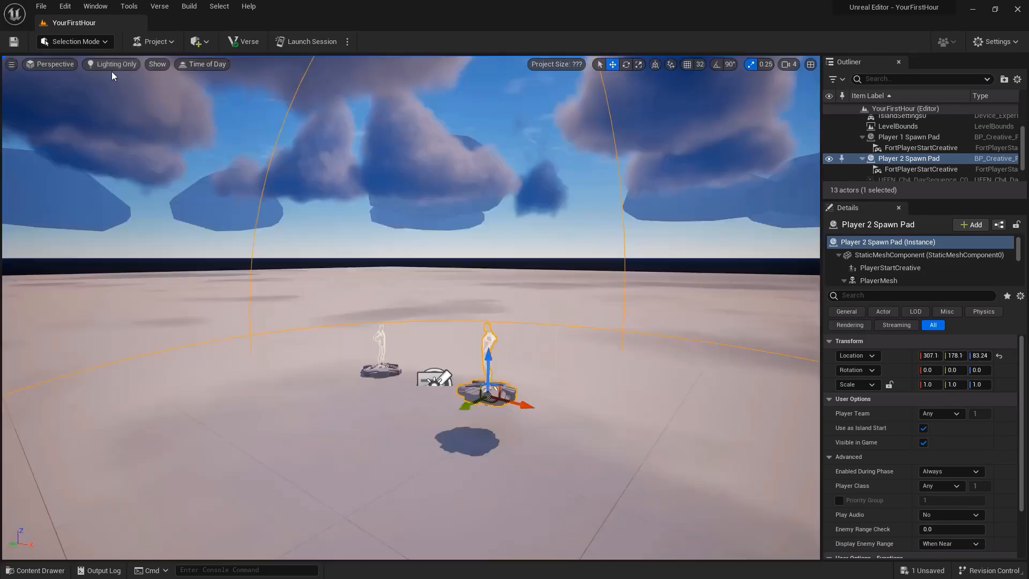
{"action": "key", "text": "alt+4"}
Step: Turn the Decals and Atmosphere show flags off and on again to compare their effect on the scene
{"action": "left_click", "coordinate": [128, 62]}
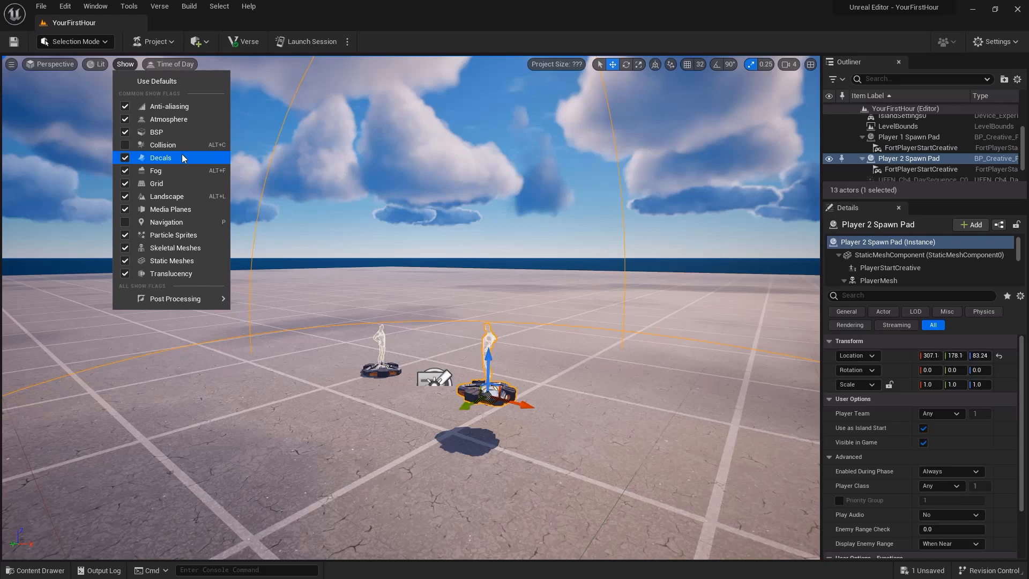
{"action": "left_click", "coordinate": [126, 158]}
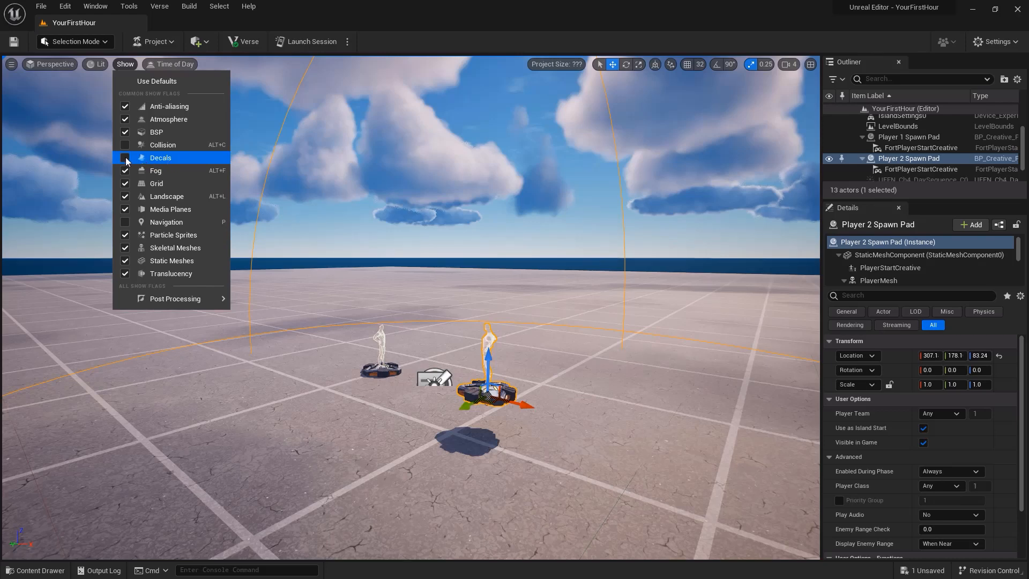
{"action": "left_click", "coordinate": [125, 119]}
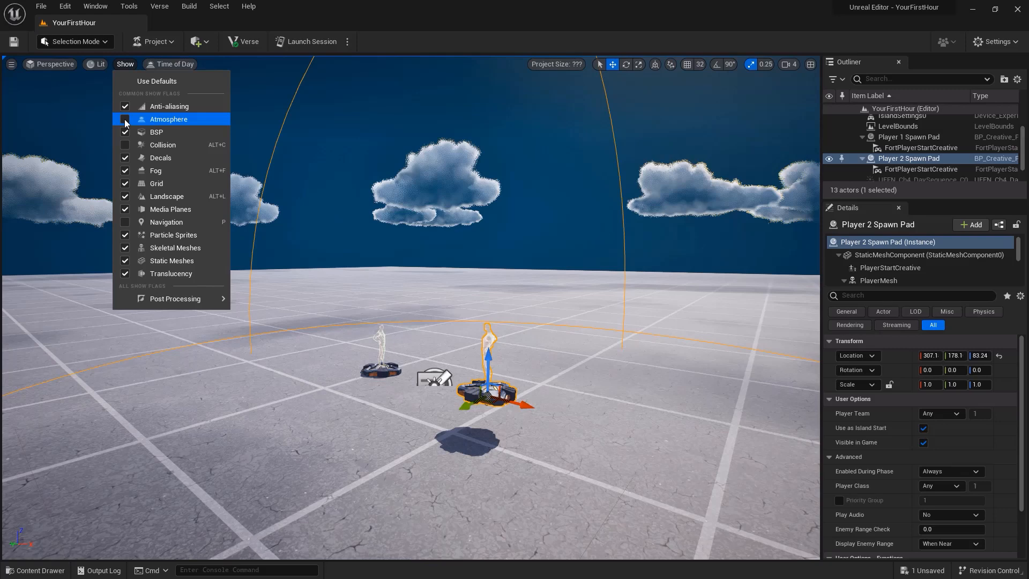
{"action": "left_click", "coordinate": [125, 120]}
Step: Set the time-of-day preview to about 10.53
{"action": "left_click", "coordinate": [175, 64]}
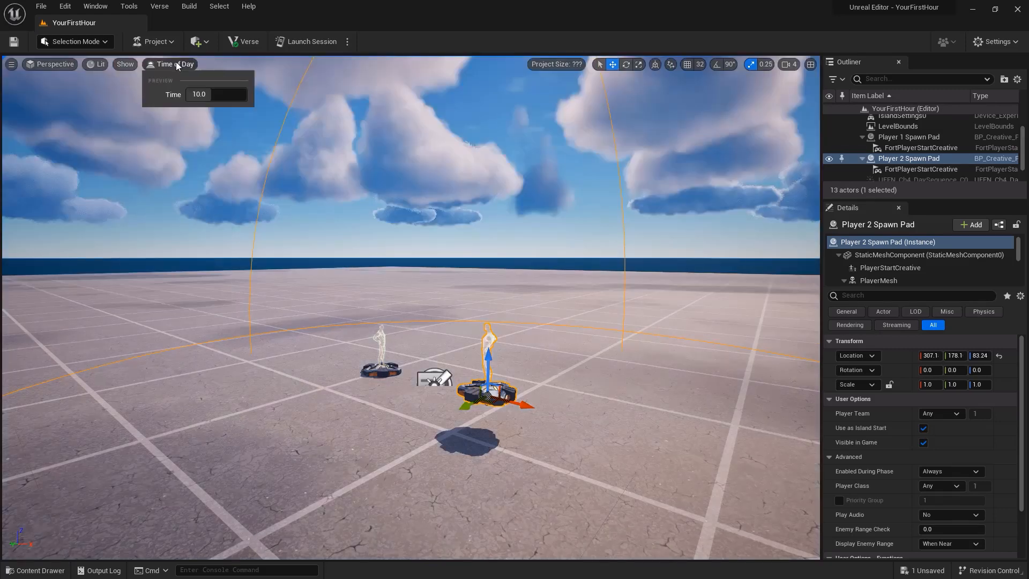
{"action": "mouse_move", "coordinate": [204, 94]}
{"action": "left_mouse_down"}
{"action": "mouse_move", "coordinate": [252, 94]}
{"action": "mouse_move", "coordinate": [212, 94]}
{"action": "left_mouse_up"}
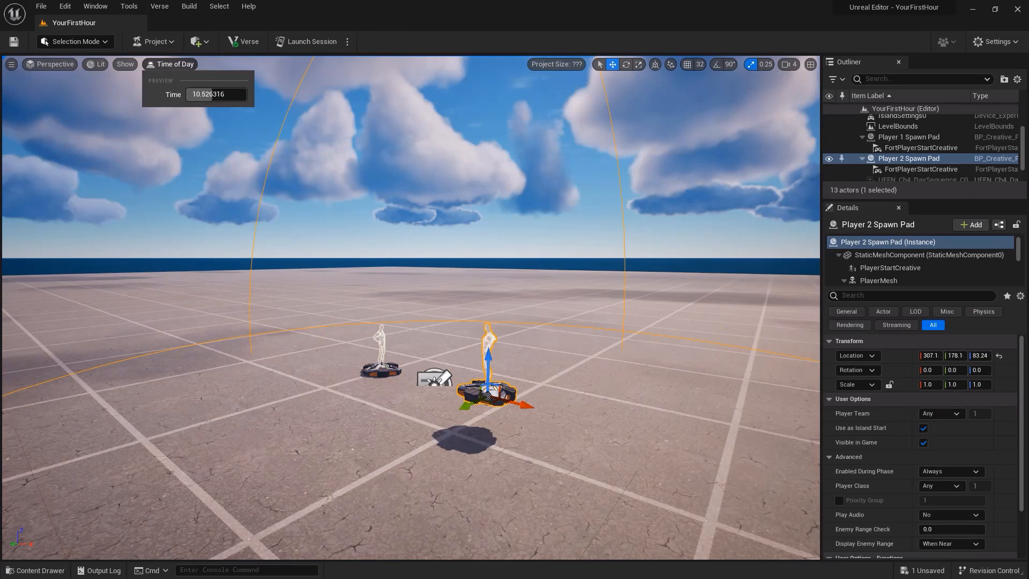
{"action": "left_click", "coordinate": [177, 64]}
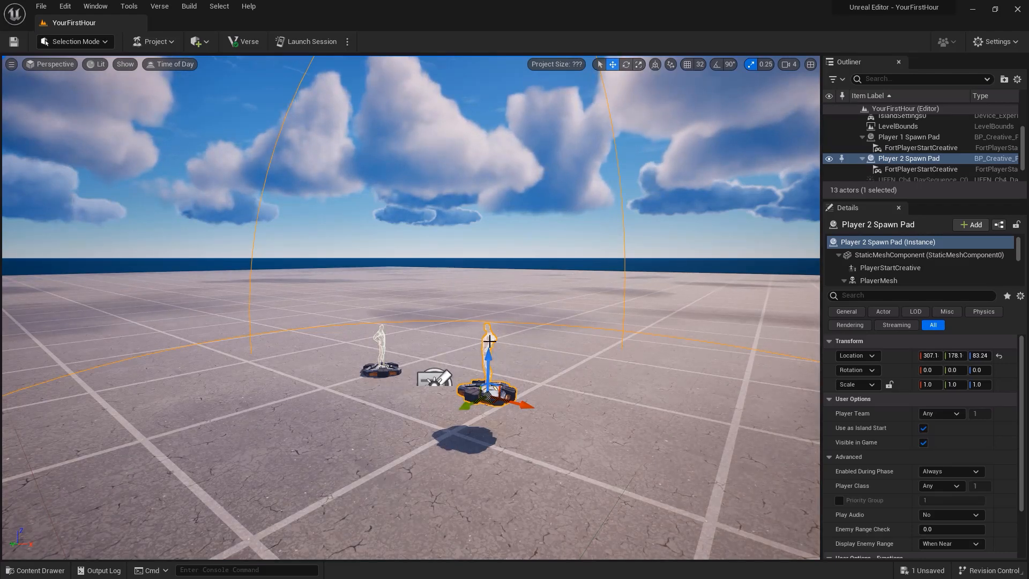
Step: Rotate the Player 2 Spawn Pad to about -60.1° around Z and cycle the gizmo between world and local space
{"action": "left_click", "coordinate": [626, 65]}
{"action": "left_click_drag", "start_coordinate": [524, 416], "coordinate": [555, 406]}
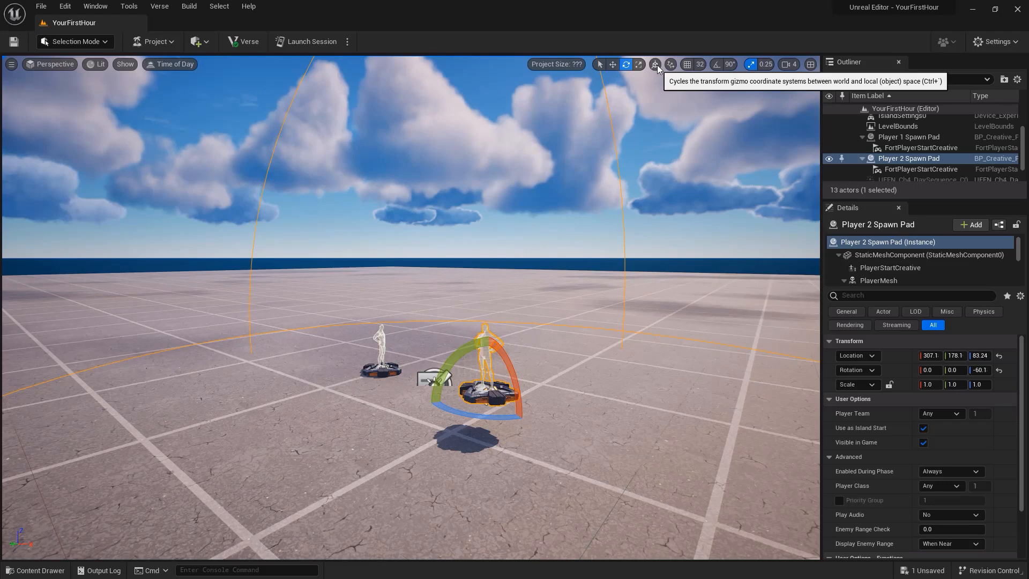
{"action": "left_click", "coordinate": [657, 65]}
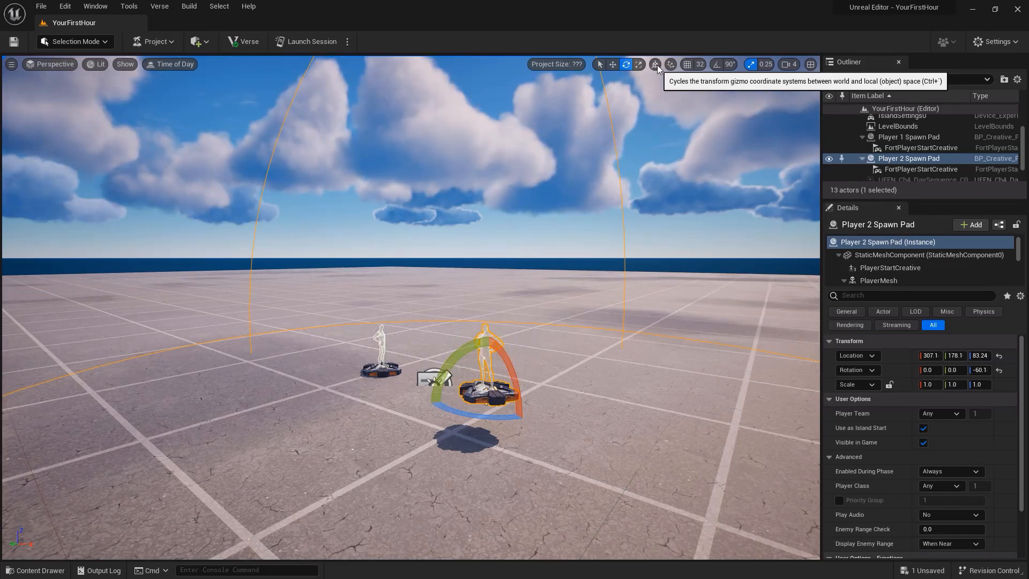
{"action": "left_click", "coordinate": [657, 66]}
Step: Review the surface snapping options and move the Player 2 Spawn Pad to about X 334.8, Y 193.9
{"action": "left_click", "coordinate": [671, 62]}
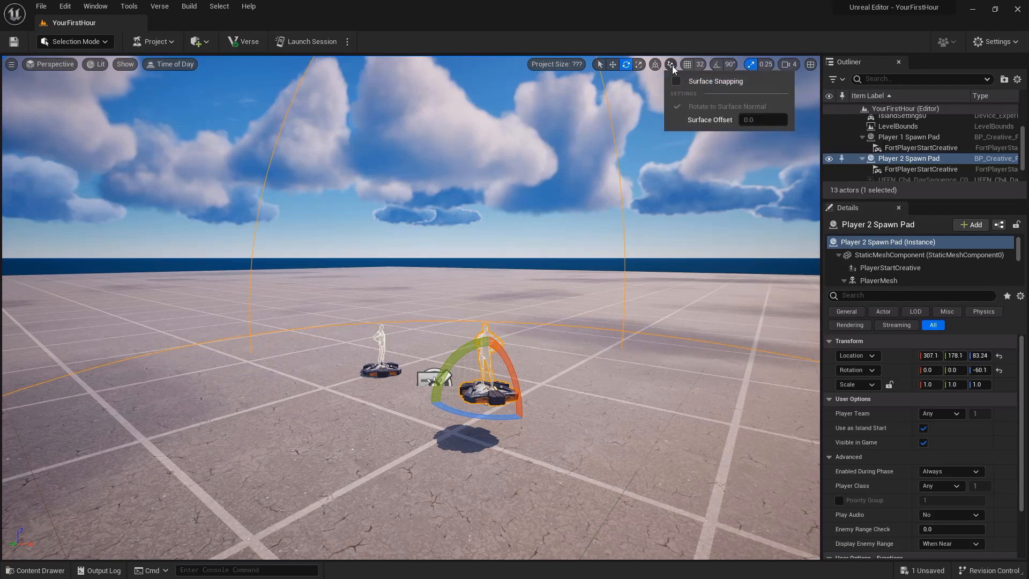
{"action": "left_click", "coordinate": [671, 63]}
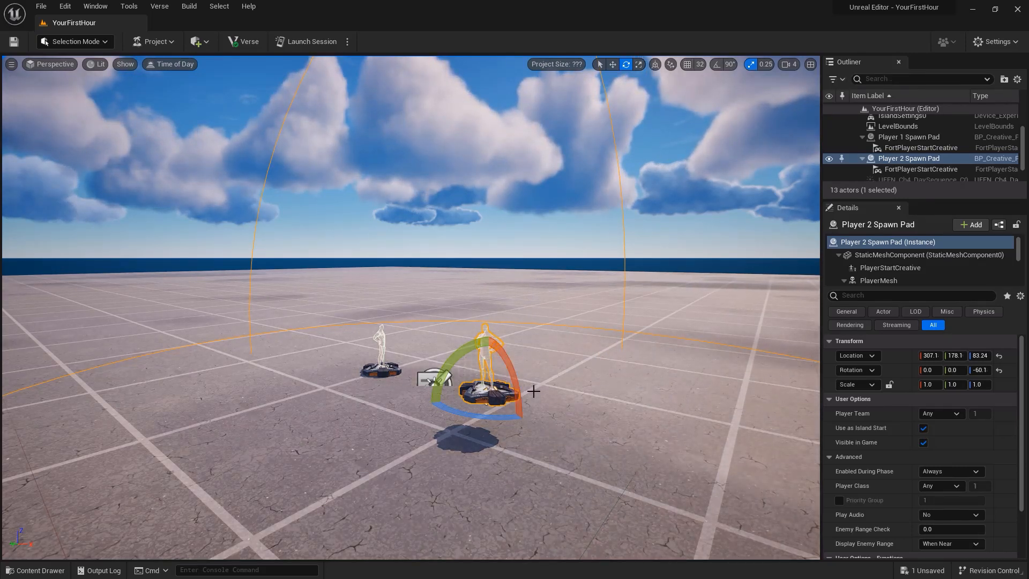
{"action": "key", "text": "w"}
{"action": "mouse_move", "coordinate": [514, 394]}
{"action": "left_mouse_down"}
{"action": "mouse_move", "coordinate": [548, 416]}
{"action": "mouse_move", "coordinate": [502, 394]}
{"action": "mouse_move", "coordinate": [530, 416]}
{"action": "mouse_move", "coordinate": [514, 407]}
{"action": "left_mouse_up"}
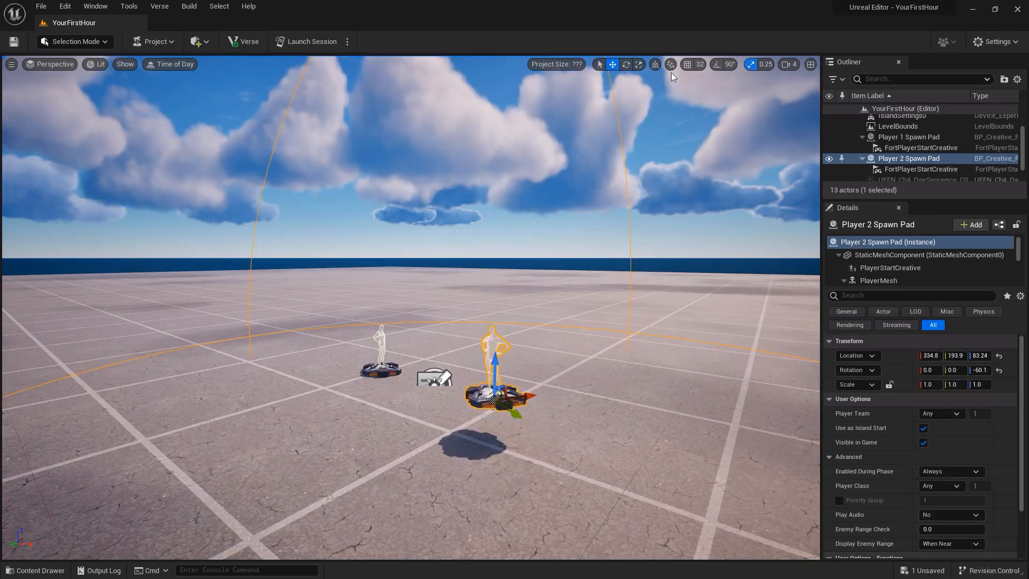
Step: Enable grid snapping with a snap size of 16 and try moving the Player 2 Spawn Pad along the grid
{"action": "left_click", "coordinate": [689, 63]}
{"action": "mouse_move", "coordinate": [514, 414]}
{"action": "left_mouse_down"}
{"action": "mouse_move", "coordinate": [532, 424]}
{"action": "mouse_move", "coordinate": [483, 378]}
{"action": "mouse_move", "coordinate": [515, 410]}
{"action": "left_mouse_up"}
{"action": "left_click", "coordinate": [700, 64]}
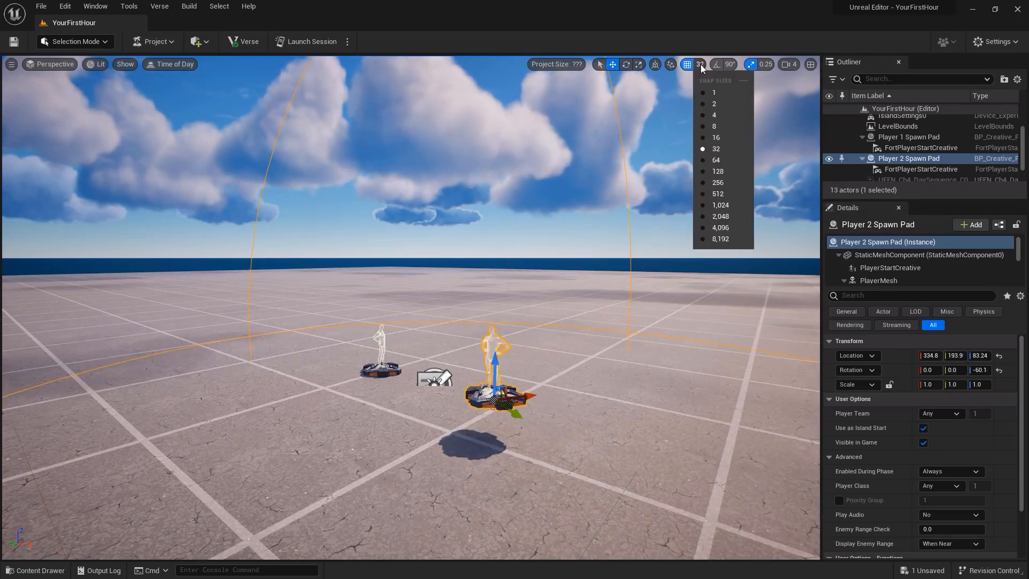
{"action": "left_click", "coordinate": [719, 205]}
{"action": "left_click_drag", "start_coordinate": [515, 415], "coordinate": [439, 327]}
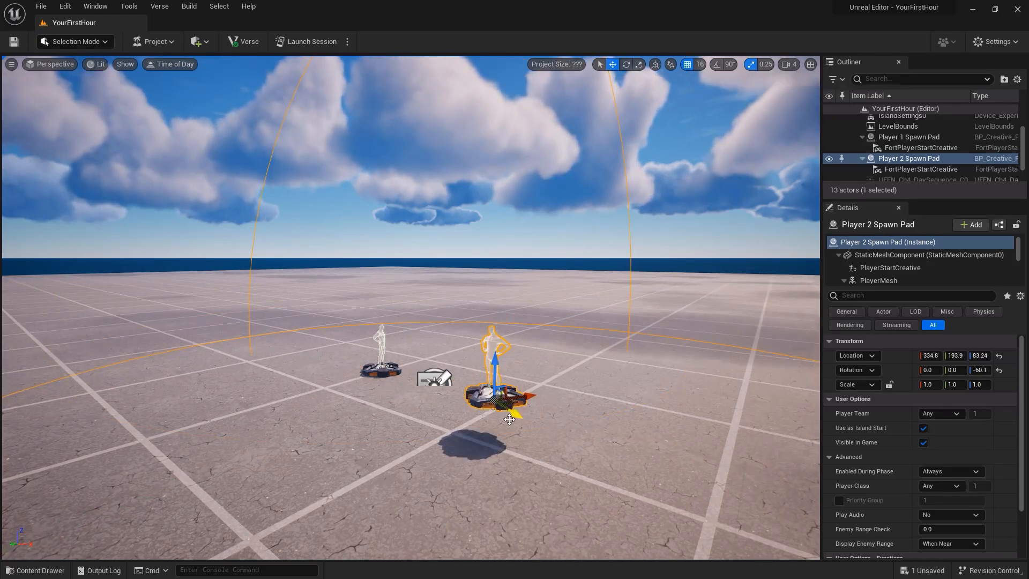
Step: Rotate the Player 2 Spawn Pad to about -101° around Z and enable rotation snapping
{"action": "key", "text": "e"}
{"action": "left_click_drag", "start_coordinate": [509, 420], "coordinate": [485, 424]}
{"action": "left_click", "coordinate": [717, 64]}
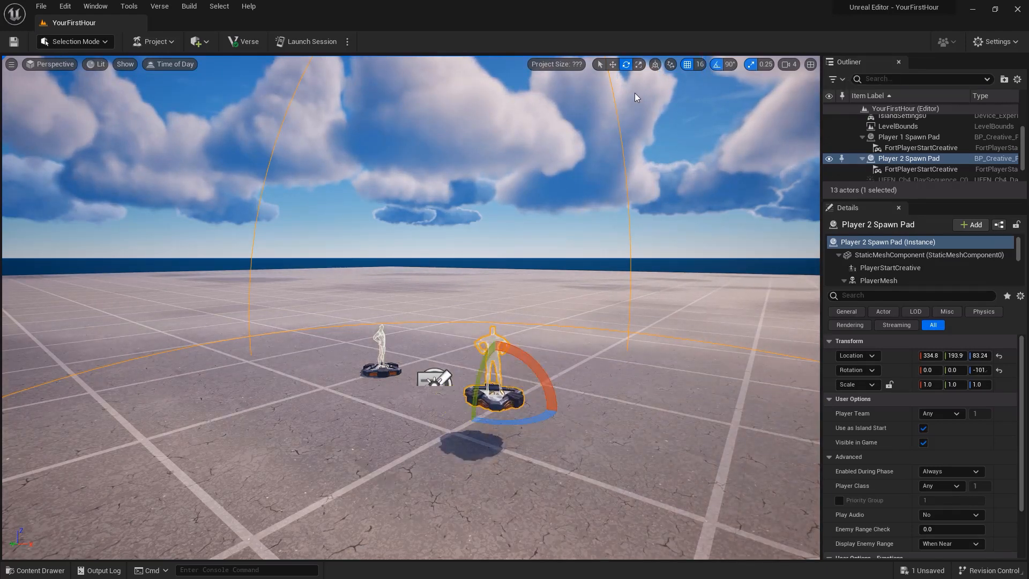
Step: Review the available rotation snap angles and the scale snapping options
{"action": "left_click", "coordinate": [730, 64]}
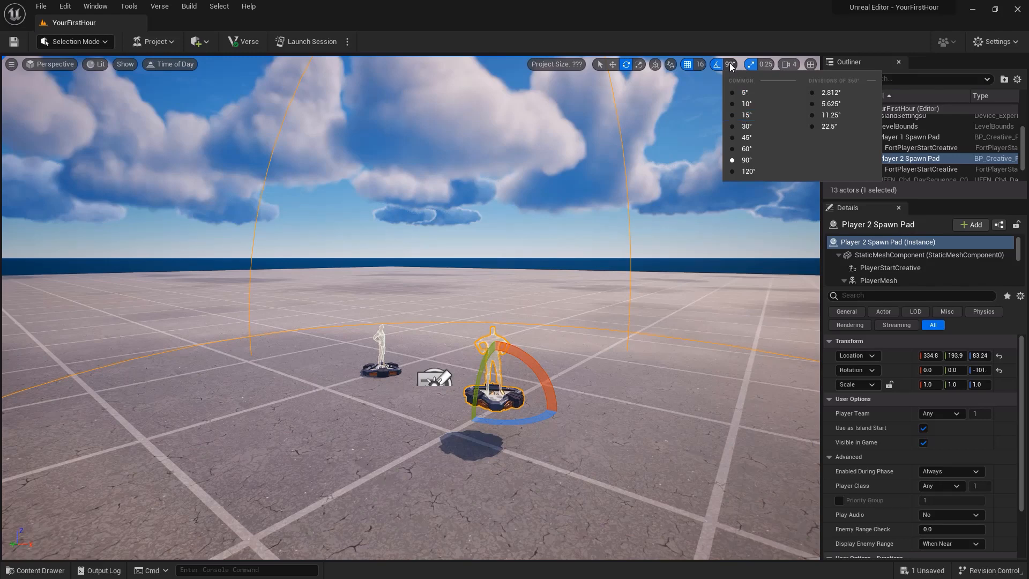
{"action": "left_click", "coordinate": [750, 64]}
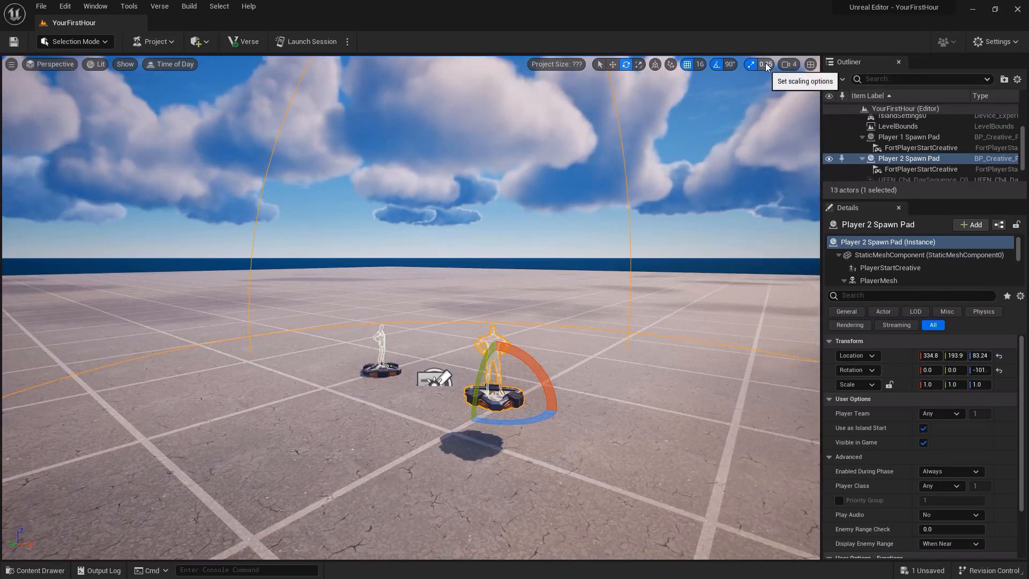
{"action": "left_click", "coordinate": [765, 63]}
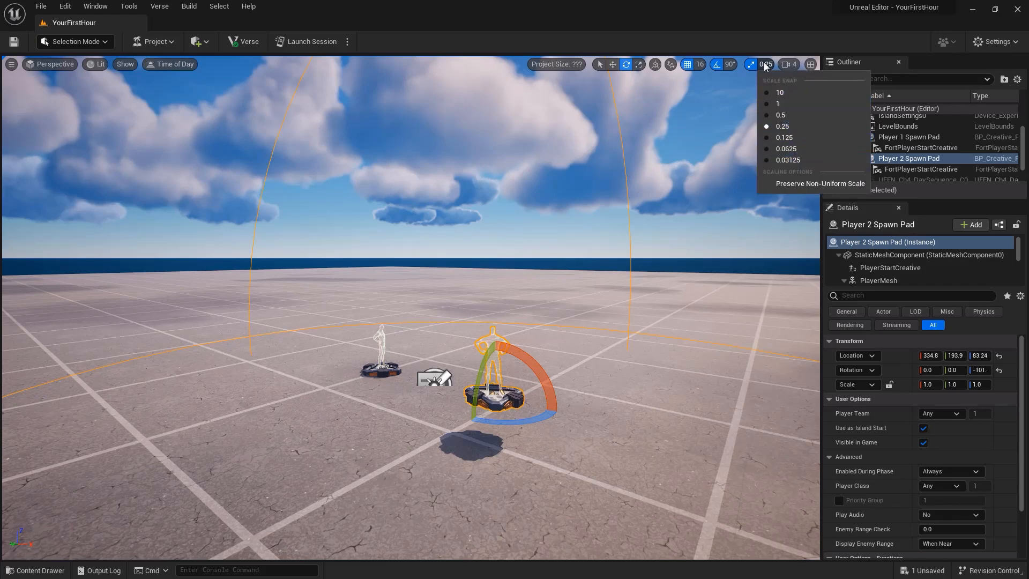
Step: Fly through the level at the current camera speed, and compare it with a camera speed of 1
{"action": "left_click", "coordinate": [789, 65]}
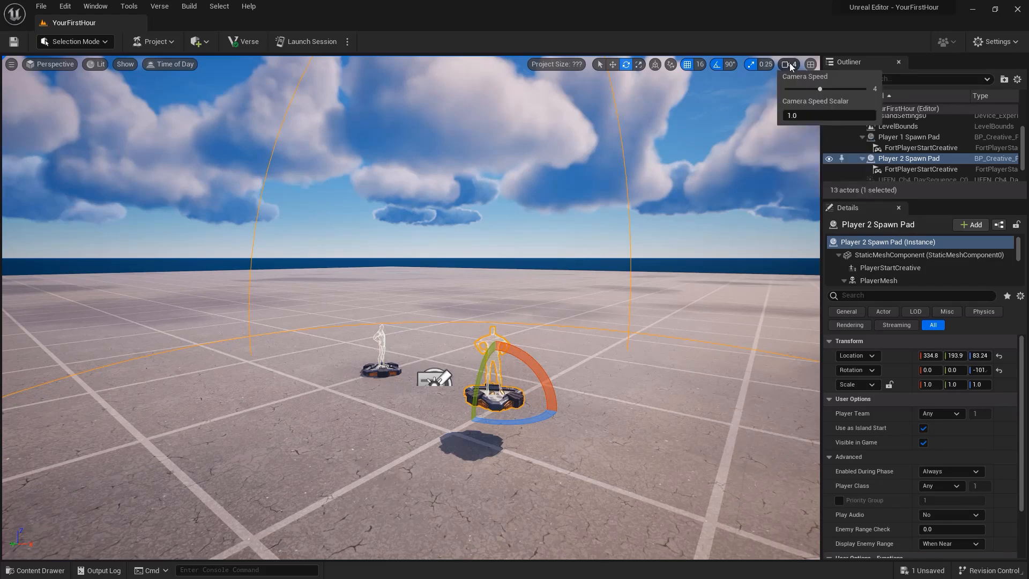
{"action": "key", "text": "w"}
{"action": "mouse_move", "coordinate": [626, 203]}
{"action": "right_mouse_down"}
{"action": "mouse_move", "coordinate": [627, 190]}
{"action": "mouse_move", "coordinate": [611, 192]}
{"action": "right_mouse_up"}
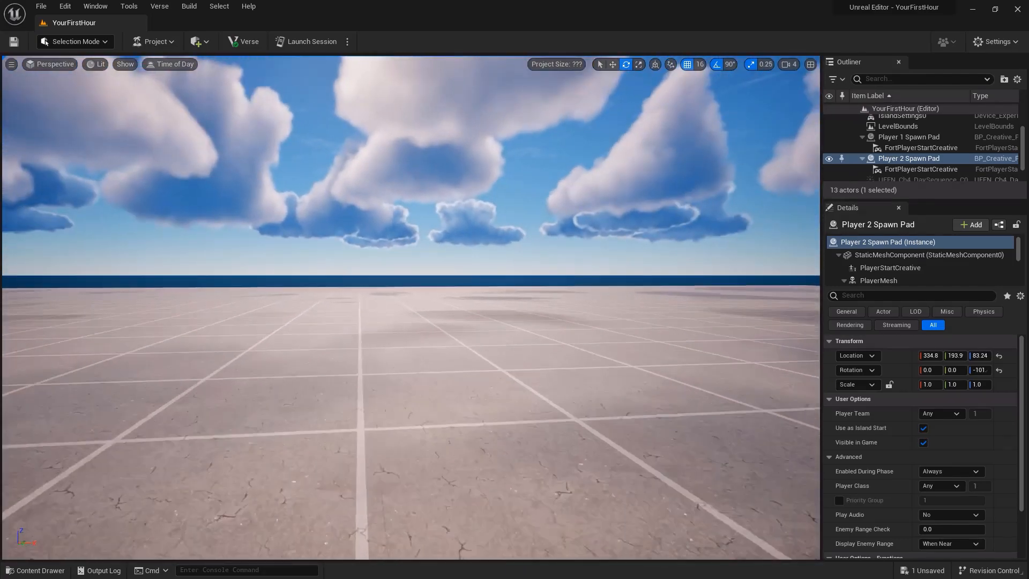
{"action": "left_click", "coordinate": [793, 64]}
{"action": "right_click_drag", "start_coordinate": [767, 91], "coordinate": [746, 93]}
{"action": "right_click_drag", "start_coordinate": [579, 212], "coordinate": [634, 226]}
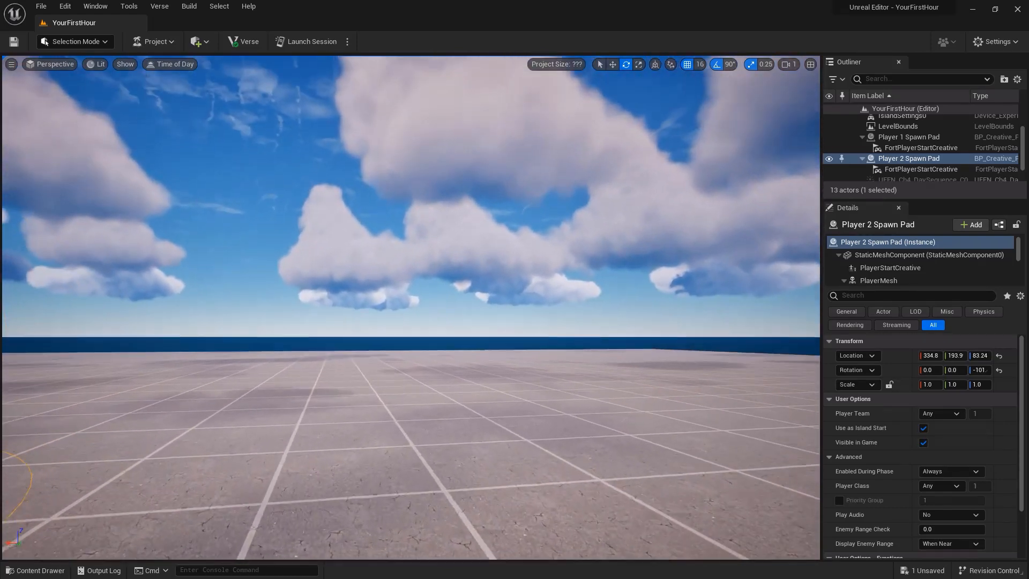
Step: Set the camera speed to 4 and fly across the island to test it
{"action": "left_click", "coordinate": [788, 64]}
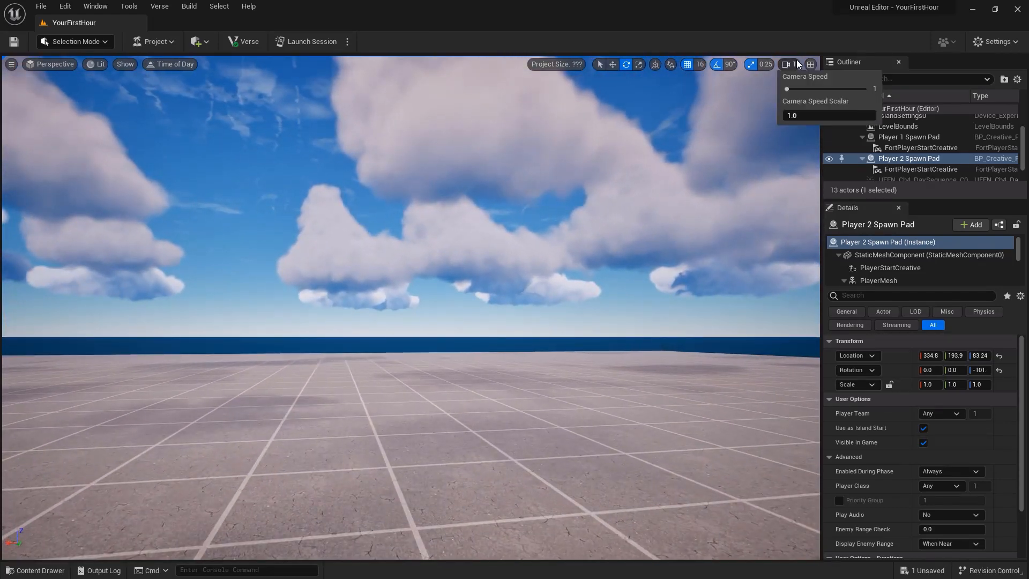
{"action": "left_click_drag", "start_coordinate": [795, 90], "coordinate": [817, 90]}
{"action": "right_click_drag", "start_coordinate": [769, 135], "coordinate": [814, 108]}
{"action": "key", "text": "w"}
{"action": "key", "text": "a"}
{"action": "key", "text": "w"}
{"action": "key", "text": "w"}
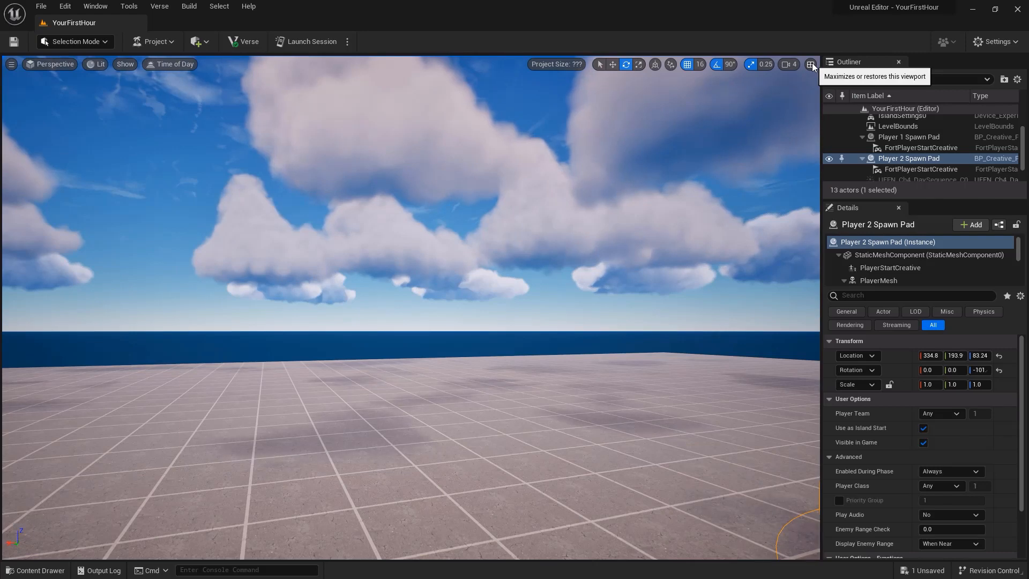
Step: Show the four-pane viewport layout, and switch the Top pane to Unlit shading and then to the Perspective view
{"action": "left_click", "coordinate": [811, 65]}
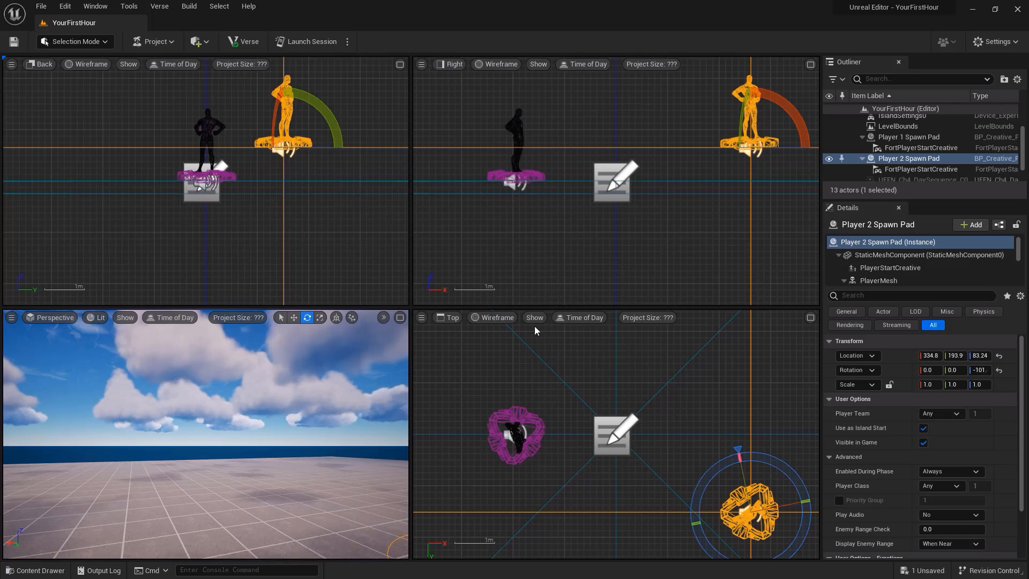
{"action": "left_click", "coordinate": [495, 318]}
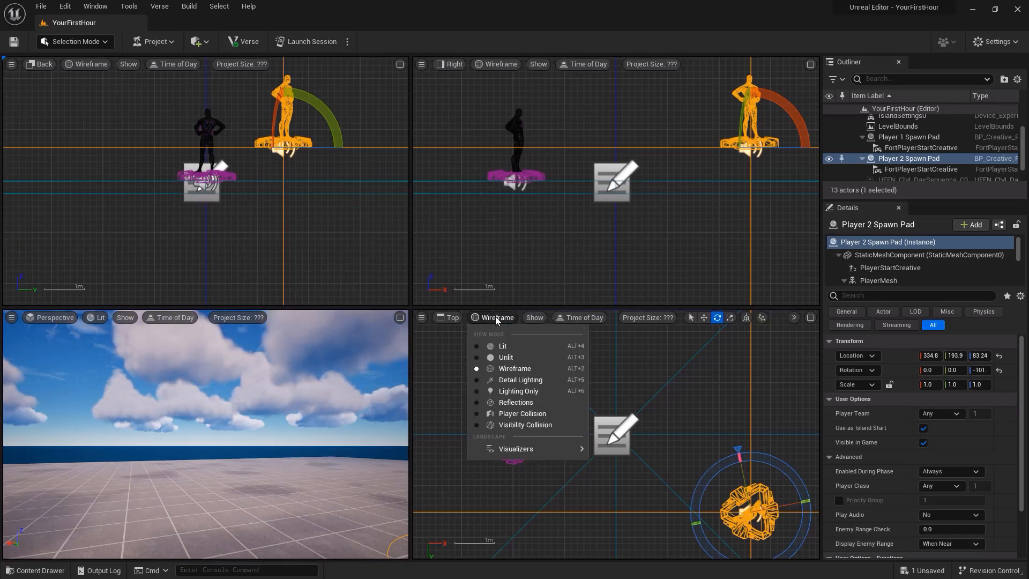
{"action": "left_click", "coordinate": [490, 348]}
{"action": "left_click", "coordinate": [454, 320]}
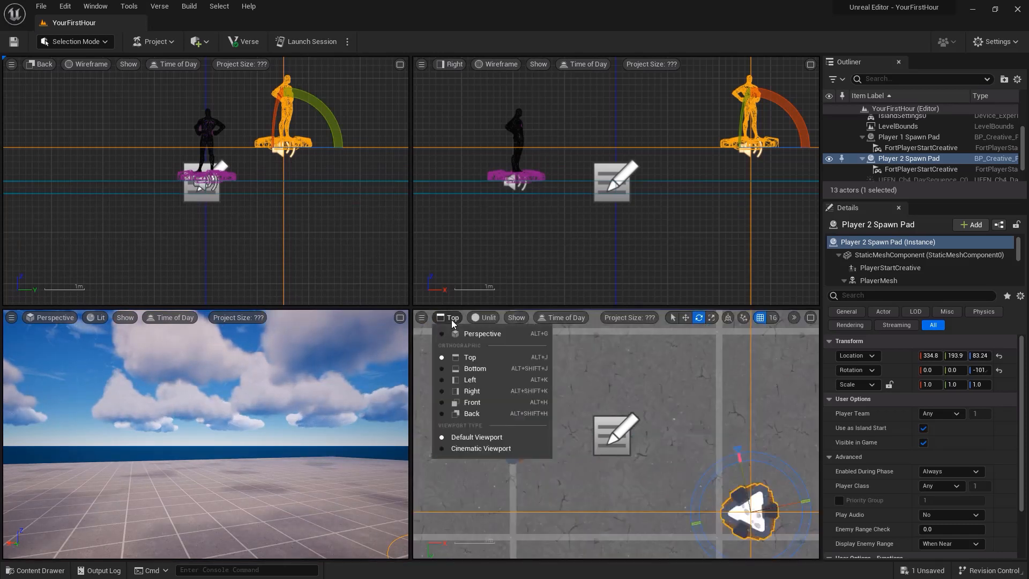
{"action": "left_click", "coordinate": [466, 335]}
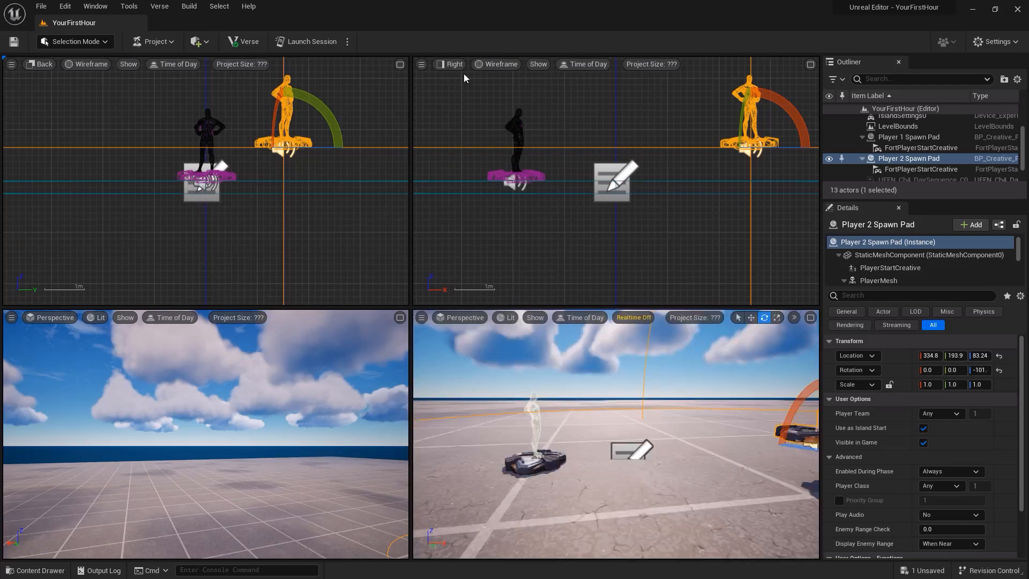
Step: Change the Right pane to the Left orthographic view and set its view mode to Lighting Only
{"action": "left_click", "coordinate": [453, 63]}
{"action": "left_click", "coordinate": [472, 135]}
{"action": "left_click", "coordinate": [494, 64]}
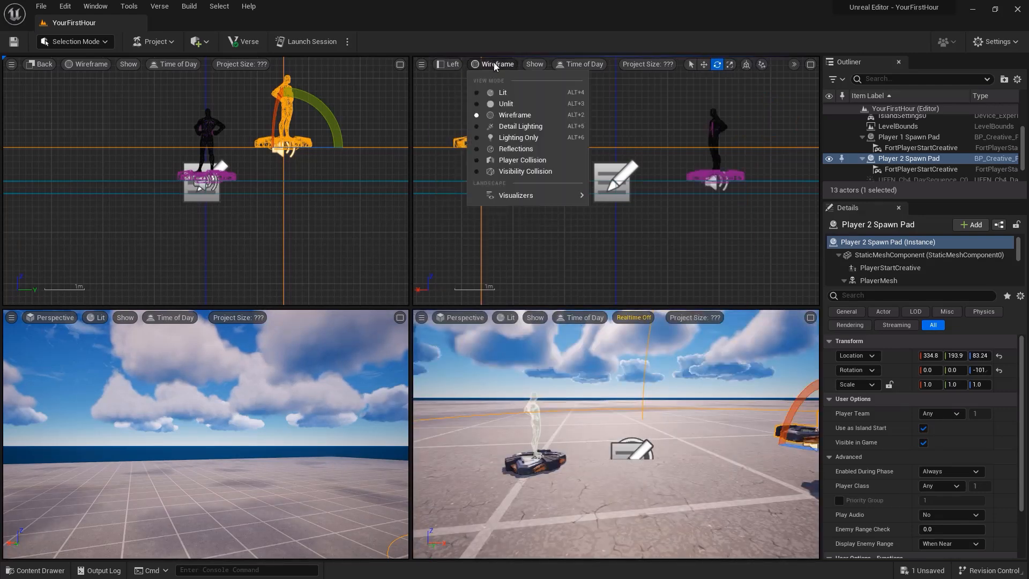
{"action": "left_click", "coordinate": [510, 137]}
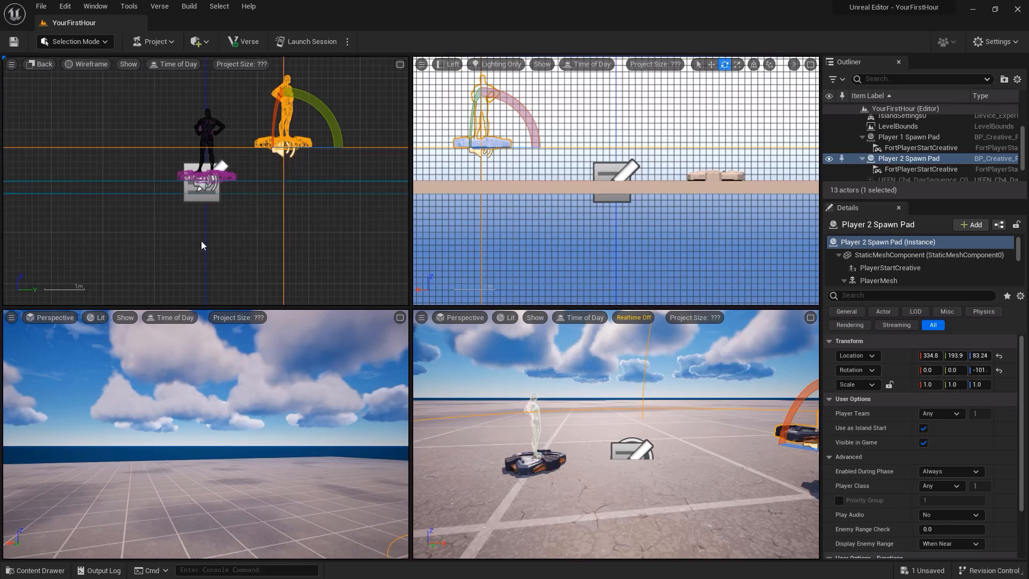
Step: Maximize the original Perspective viewport and review its viewport options
{"action": "left_click", "coordinate": [400, 317]}
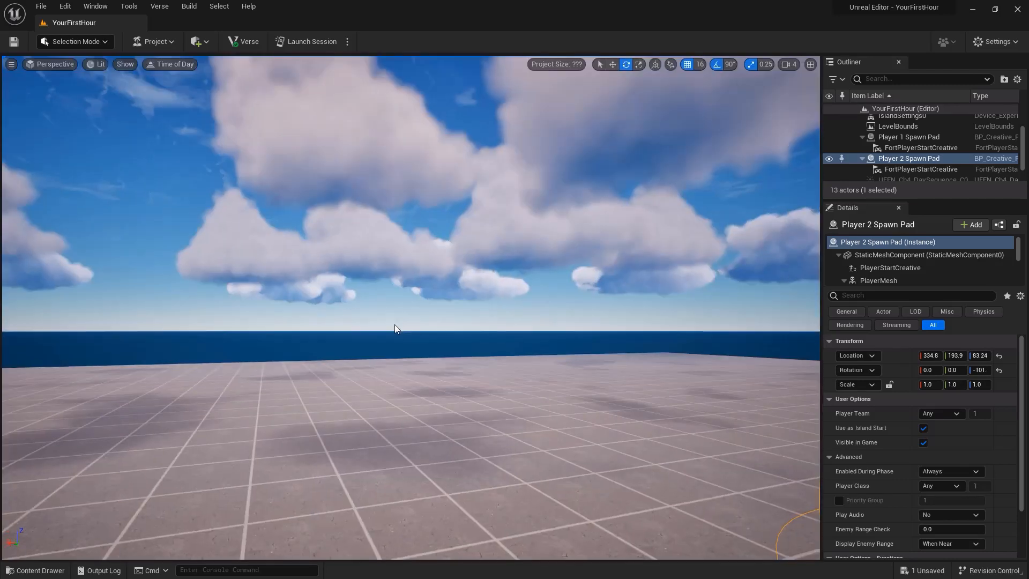
{"action": "left_click", "coordinate": [11, 65]}
{"action": "mouse_move", "coordinate": [57, 251]}
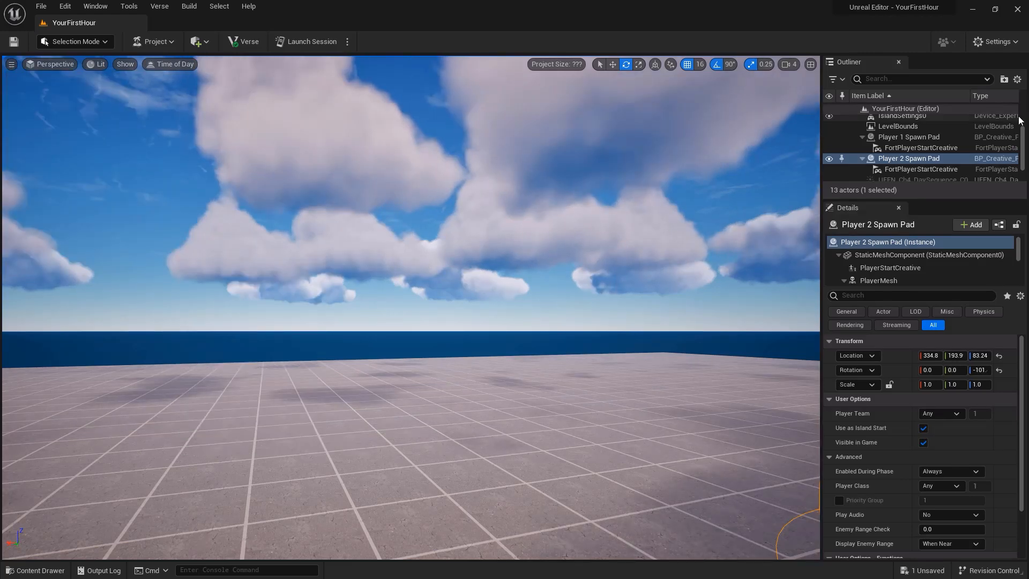
Step: Enlarge the Outliner to list more actors, and focus the viewport on GridPlane2
{"action": "left_click_drag", "start_coordinate": [907, 199], "coordinate": [906, 325]}
{"action": "left_click", "coordinate": [891, 152]}
{"action": "left_click", "coordinate": [894, 141]}
{"action": "double_click", "coordinate": [894, 130]}
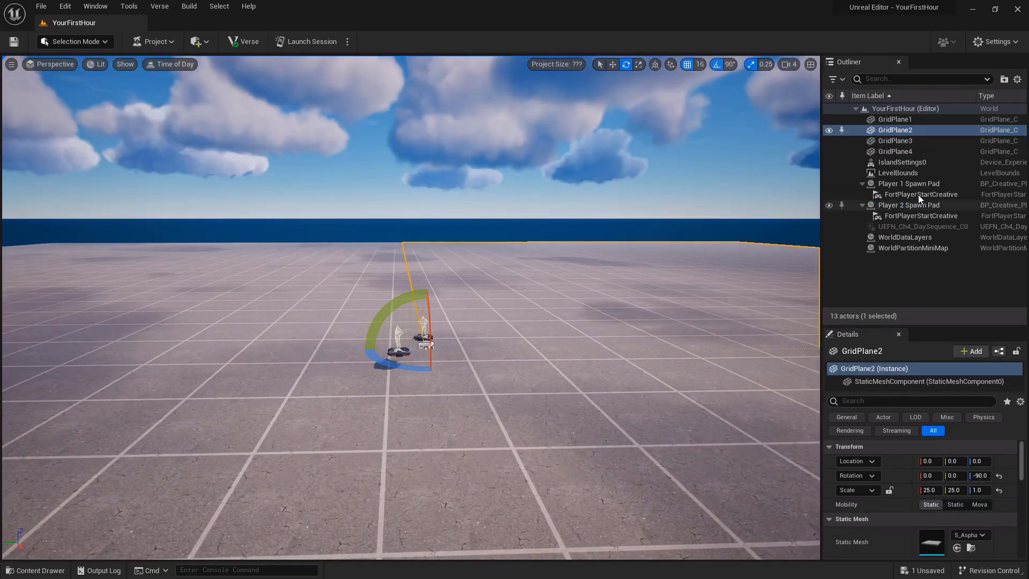
Step: Examine the island's remaining actors one by one from the Outliner, including the grid planes, IslandSettings0, spawn pads, WorldPartitionMiniMap and LevelBounds
{"action": "left_click", "coordinate": [893, 123]}
{"action": "left_click", "coordinate": [894, 141]}
{"action": "left_click", "coordinate": [896, 152]}
{"action": "left_click", "coordinate": [898, 163]}
{"action": "left_click", "coordinate": [898, 206]}
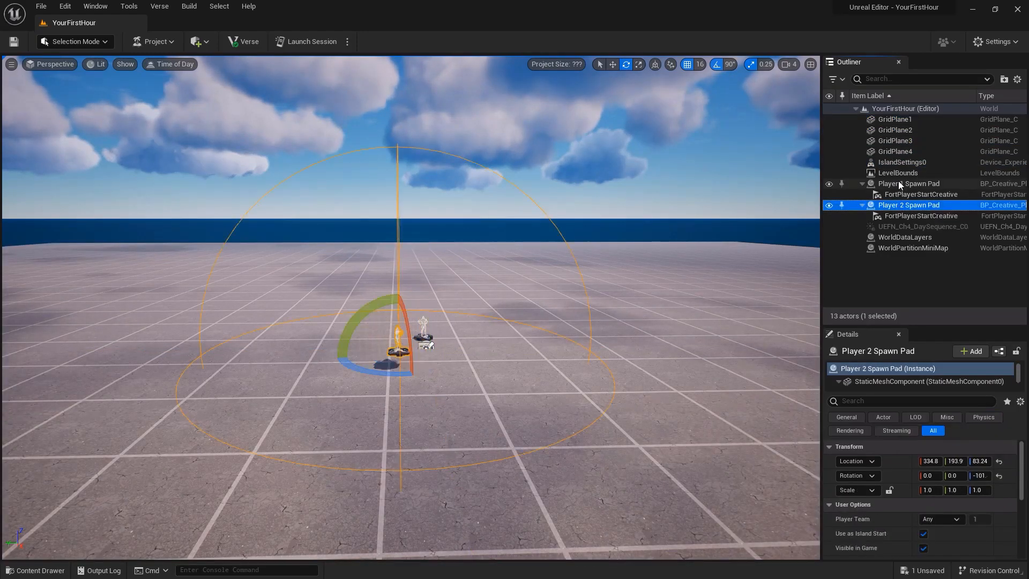
{"action": "left_click", "coordinate": [898, 184]}
{"action": "left_click", "coordinate": [912, 237]}
{"action": "left_click", "coordinate": [912, 248]}
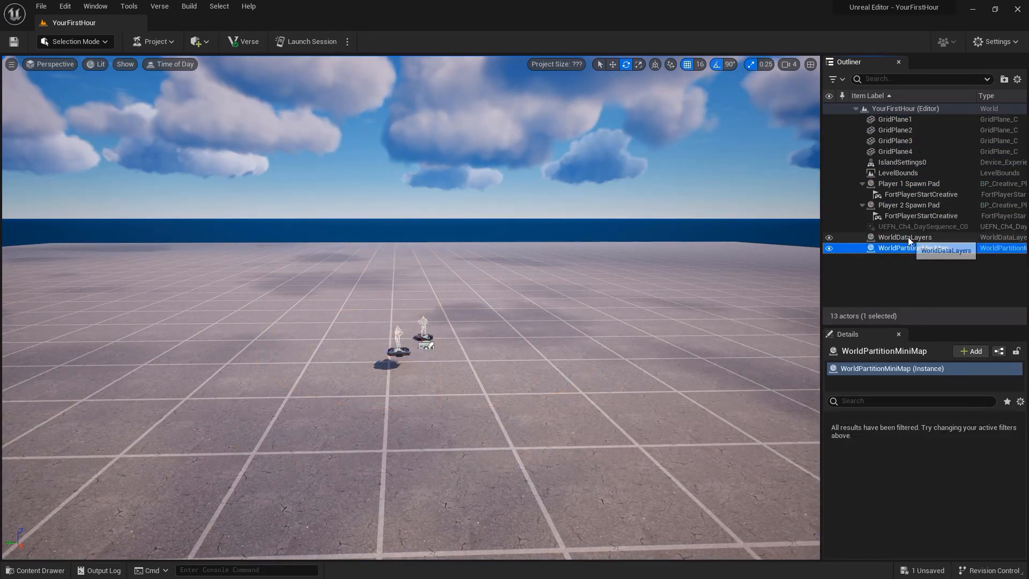
{"action": "left_click", "coordinate": [897, 172]}
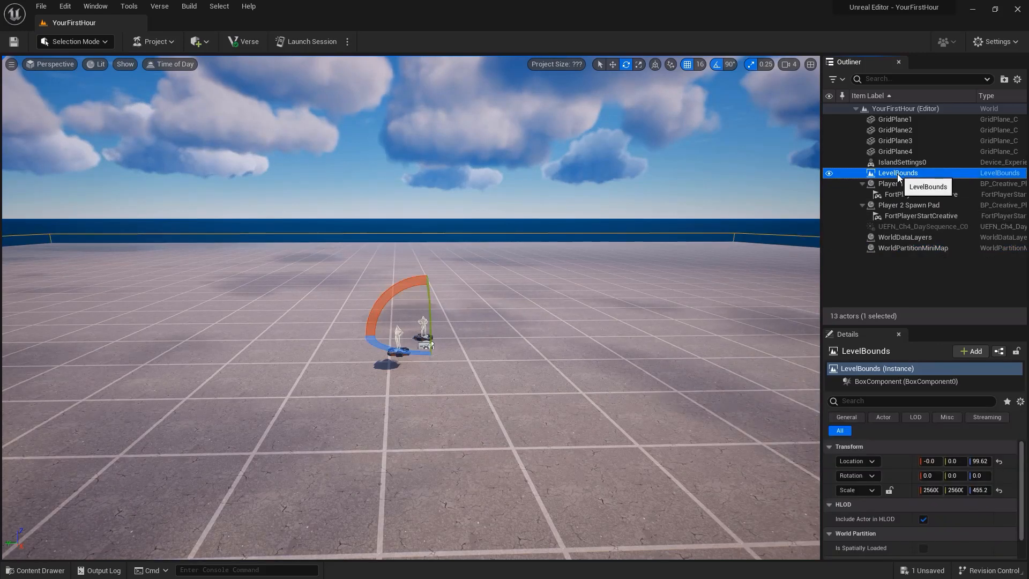
Step: Place a Point Light on the grid floor a short distance from the two spawn pads
{"action": "right_click_drag", "start_coordinate": [311, 101], "coordinate": [375, 101]}
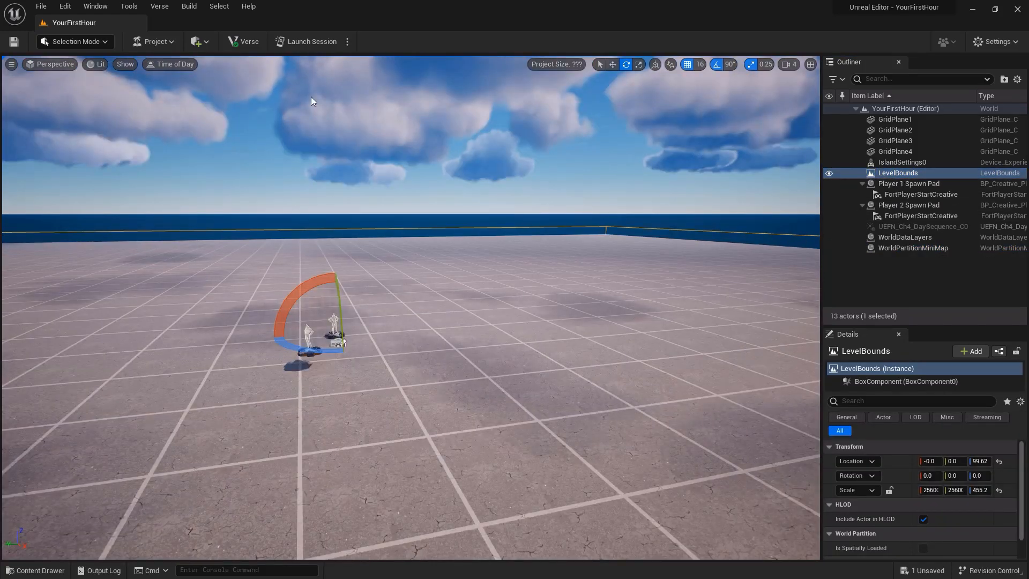
{"action": "left_click", "coordinate": [203, 43]}
{"action": "mouse_move", "coordinate": [240, 109]}
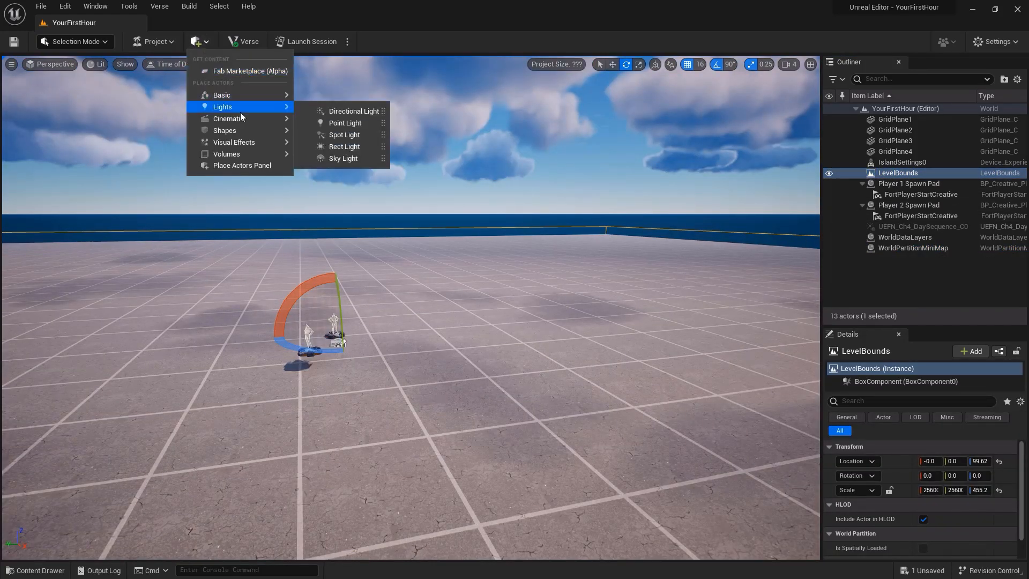
{"action": "left_click_drag", "start_coordinate": [343, 124], "coordinate": [514, 353]}
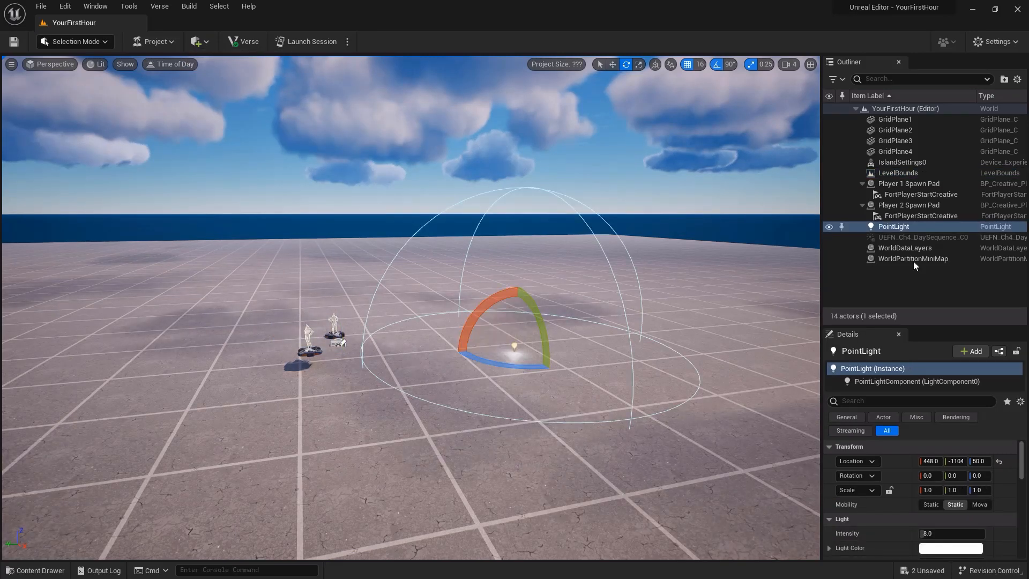
Step: Select the PointLight and enlarge the Details area to review its transform and light properties
{"action": "left_click", "coordinate": [898, 227]}
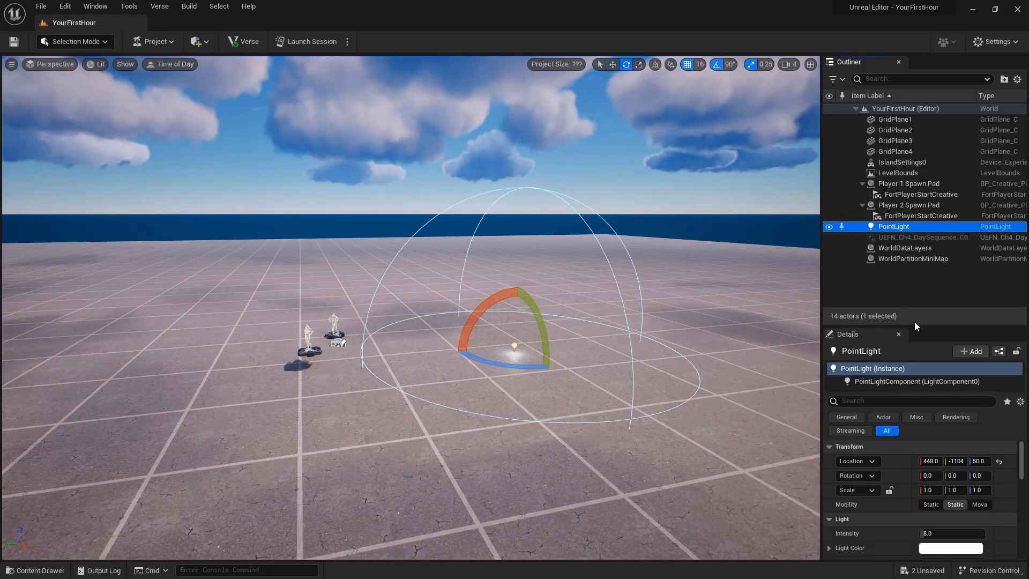
{"action": "left_click_drag", "start_coordinate": [913, 325], "coordinate": [913, 261]}
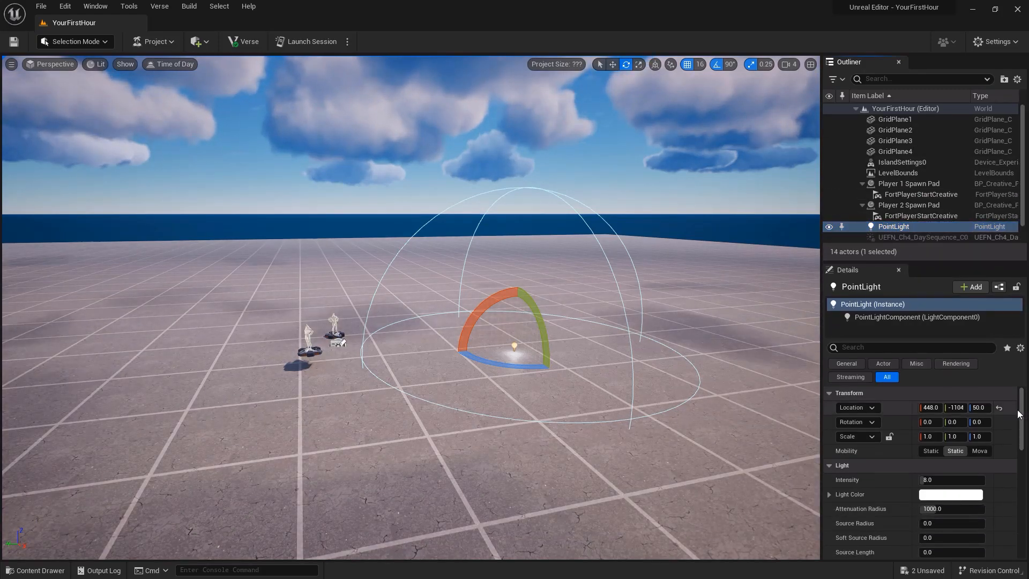
{"action": "scroll", "coordinate": [965, 450], "scroll_direction": "down", "scroll_amount": 3}
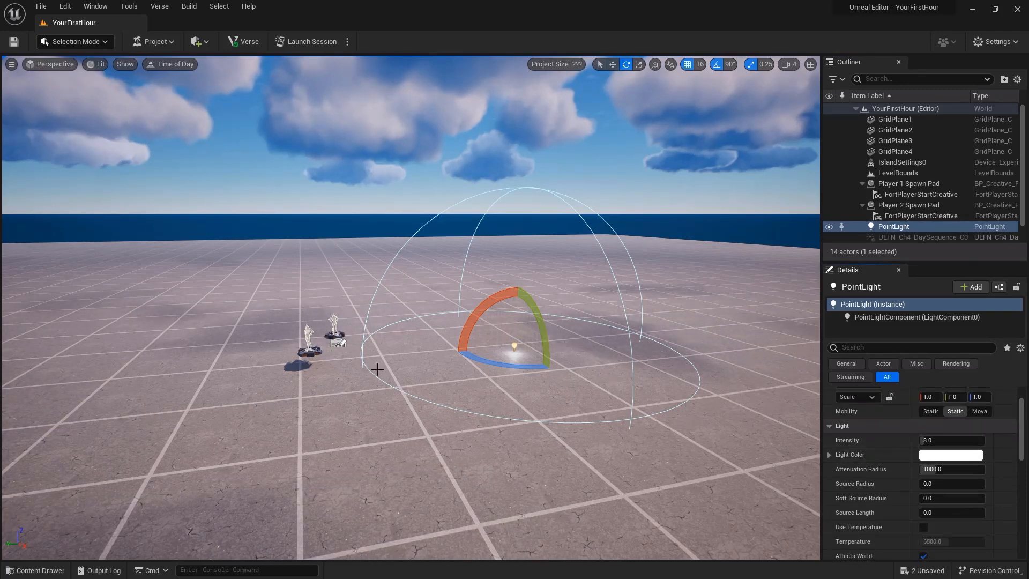
Step: Set the Player Team of the Player 2 Spawn Pad to Team Index 1
{"action": "left_click", "coordinate": [309, 349]}
{"action": "left_click", "coordinate": [956, 427]}
{"action": "left_click", "coordinate": [942, 441]}
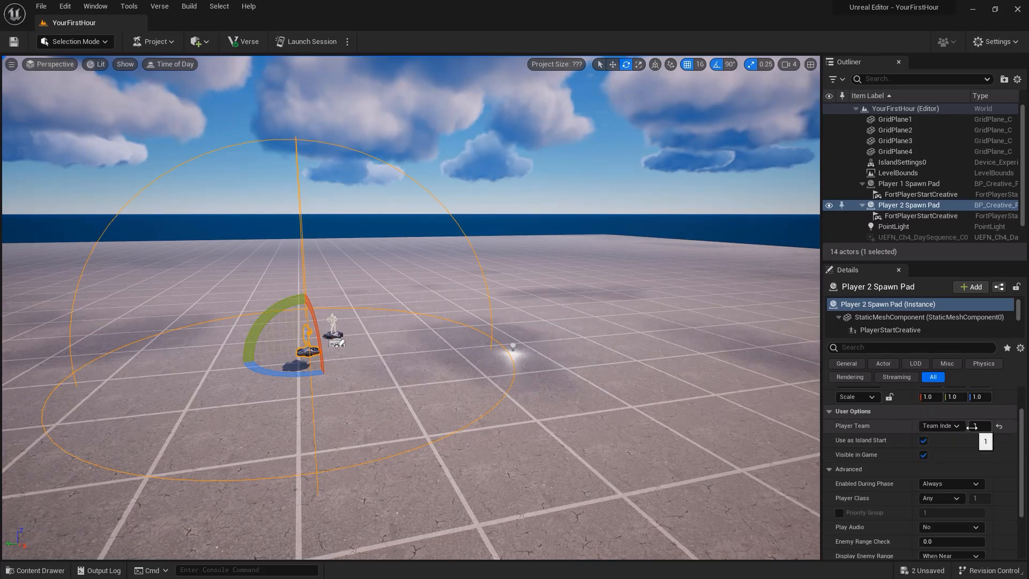
Step: Open World Settings and disable all Time Of Day Managers
{"action": "left_click", "coordinate": [96, 7]}
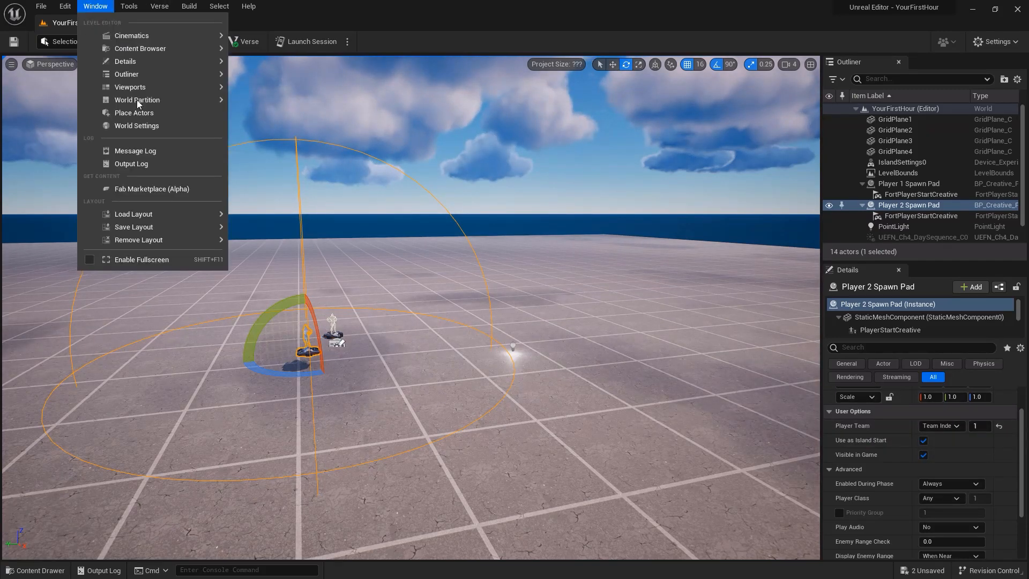
{"action": "left_click", "coordinate": [137, 125]}
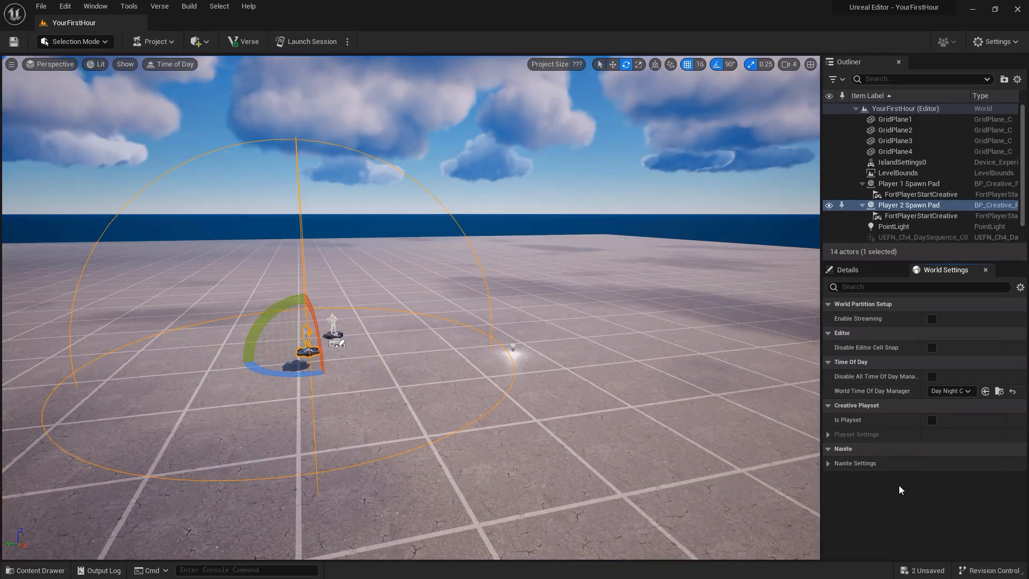
{"action": "left_click", "coordinate": [932, 377]}
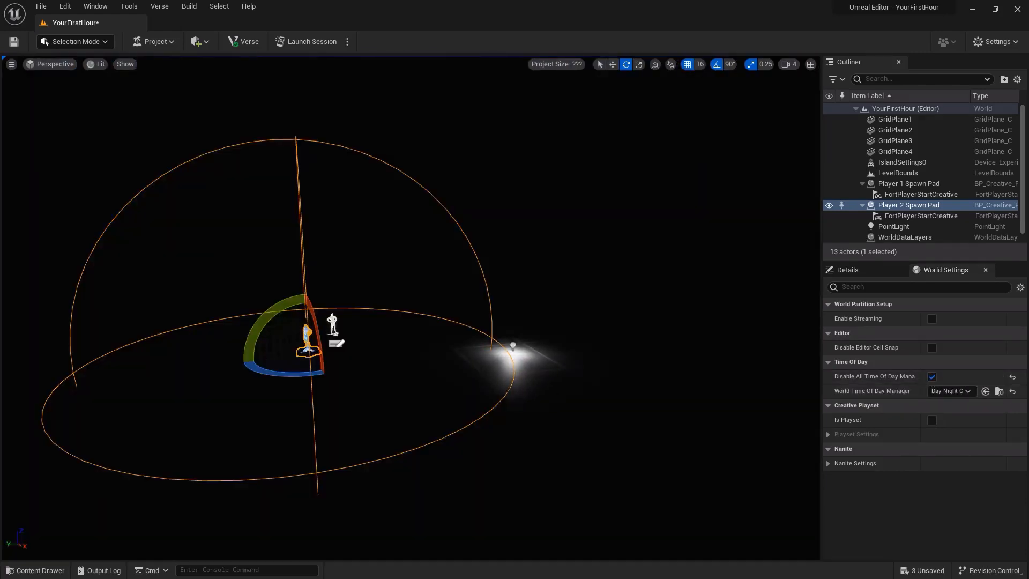
{"action": "key", "text": "f"}
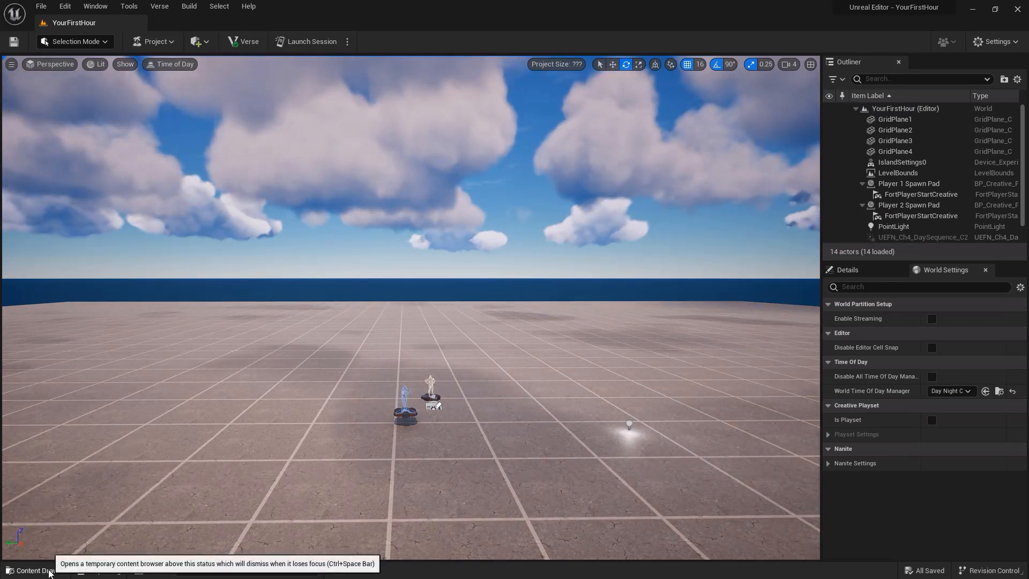
Step: Examine the YourFirstHour Content, Fortnite and Epic folders in the Content Drawer and close it
{"action": "left_click", "coordinate": [32, 571]}
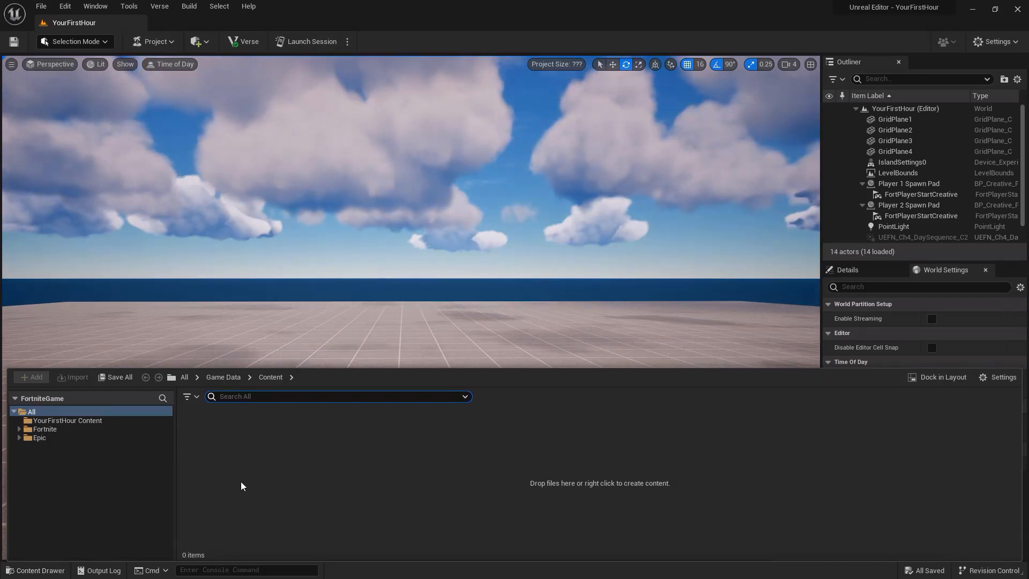
{"action": "left_click", "coordinate": [92, 423]}
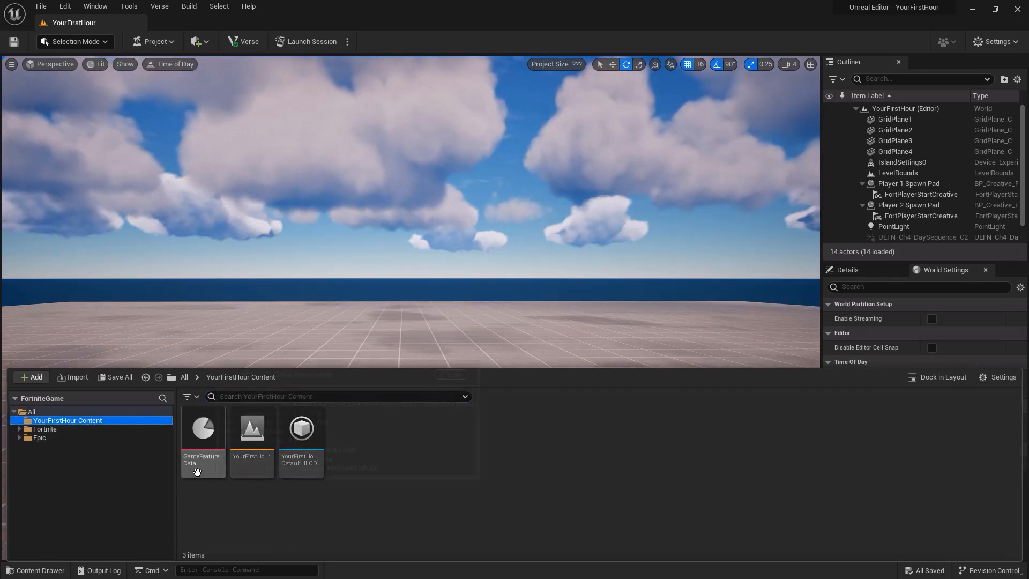
{"action": "left_click", "coordinate": [46, 430]}
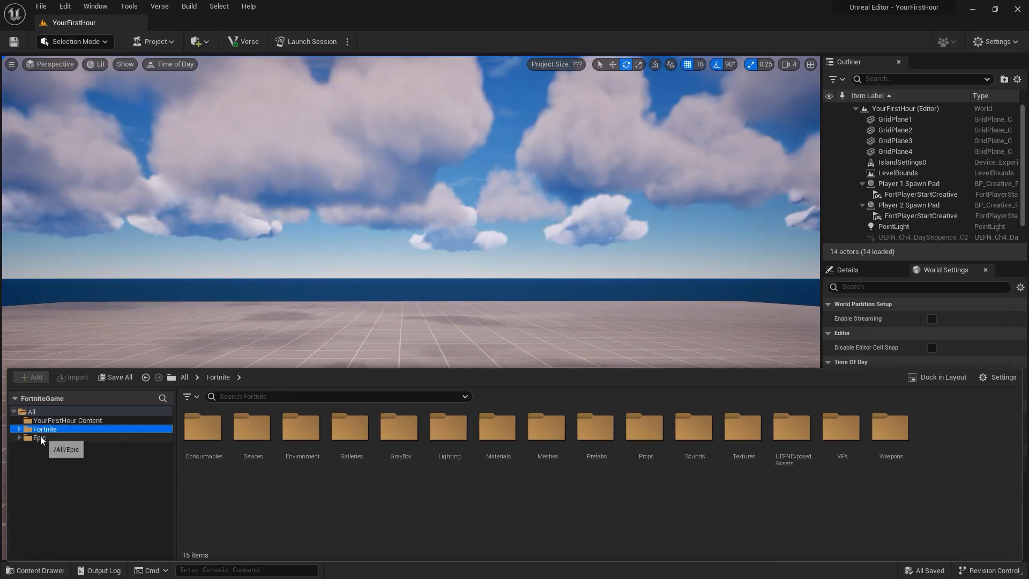
{"action": "left_click", "coordinate": [39, 437]}
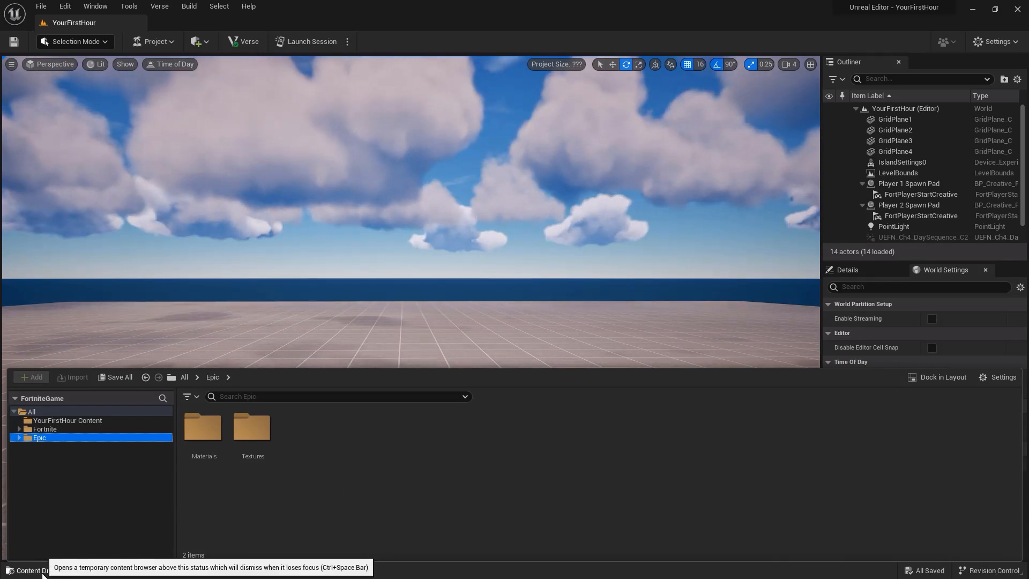
{"action": "left_click", "coordinate": [43, 572]}
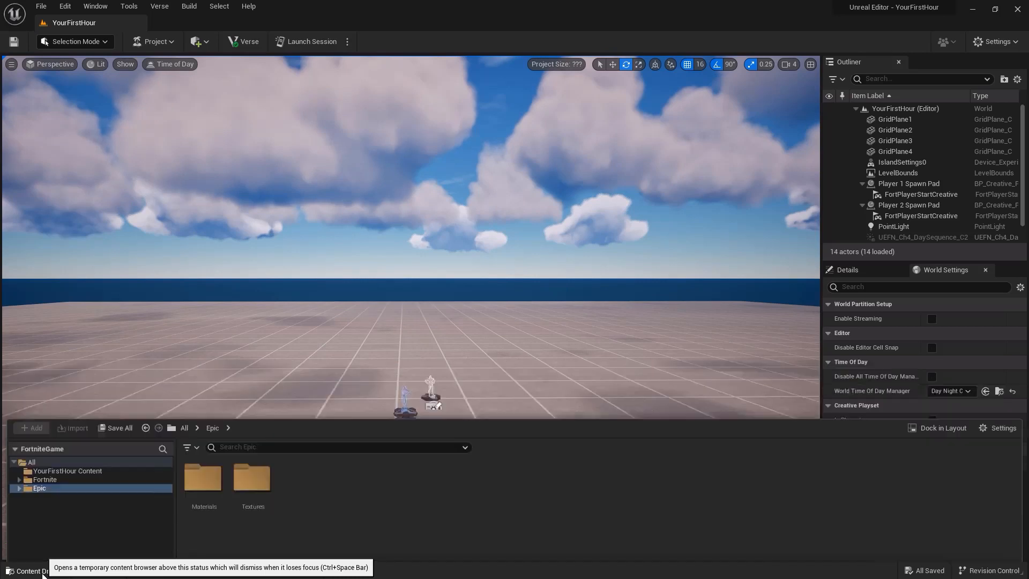
Step: Dock the Content Drawer in the layout and adjust the sizes of the surrounding panels
{"action": "left_click", "coordinate": [43, 572]}
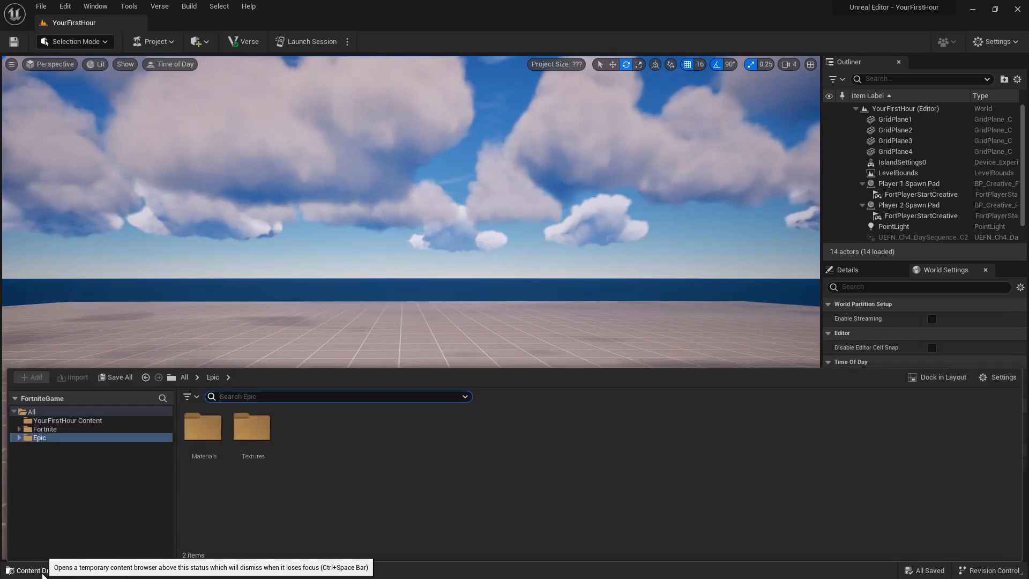
{"action": "left_click", "coordinate": [938, 378]}
{"action": "mouse_move", "coordinate": [422, 383]}
{"action": "left_mouse_down"}
{"action": "mouse_move", "coordinate": [426, 427]}
{"action": "mouse_move", "coordinate": [417, 349]}
{"action": "mouse_move", "coordinate": [413, 427]}
{"action": "mouse_move", "coordinate": [414, 381]}
{"action": "left_mouse_up"}
{"action": "mouse_move", "coordinate": [821, 308]}
{"action": "left_mouse_down"}
{"action": "mouse_move", "coordinate": [833, 307]}
{"action": "mouse_move", "coordinate": [811, 307]}
{"action": "left_mouse_up"}
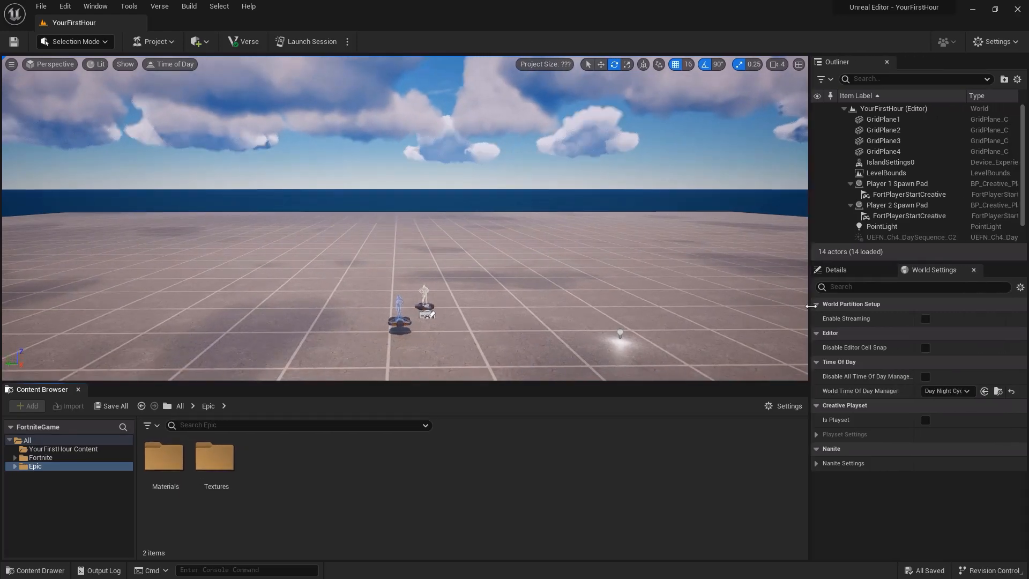
Step: Move World Settings out of the Details group, dock it along the outer side of the viewport and narrow it
{"action": "left_click_drag", "start_coordinate": [930, 271], "coordinate": [300, 191]}
{"action": "left_click_drag", "start_coordinate": [368, 191], "coordinate": [30, 148]}
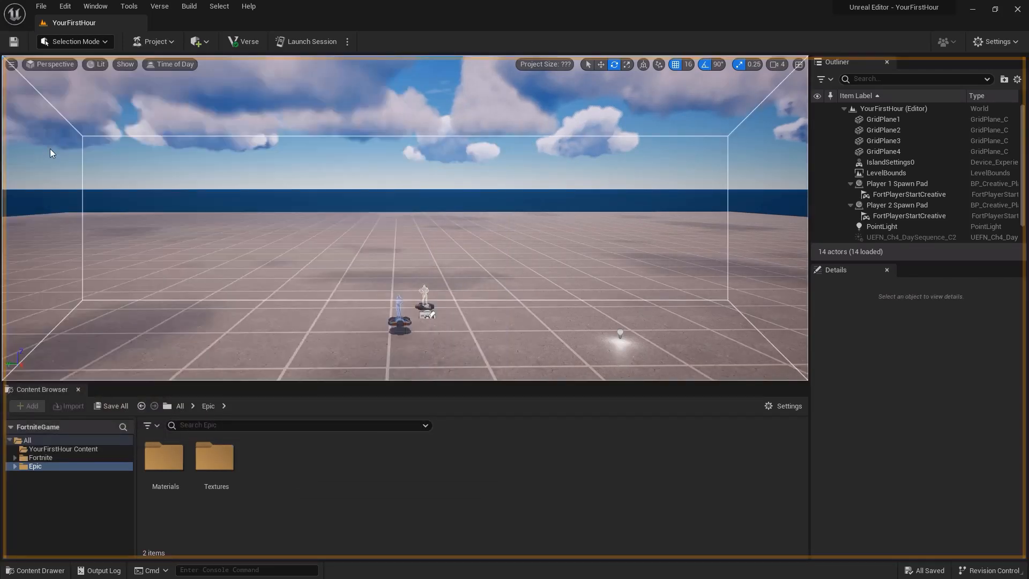
{"action": "left_click_drag", "start_coordinate": [405, 196], "coordinate": [162, 191]}
Step: Load the Default Editor Layout and dock the Content Drawer in it
{"action": "left_click", "coordinate": [96, 5]}
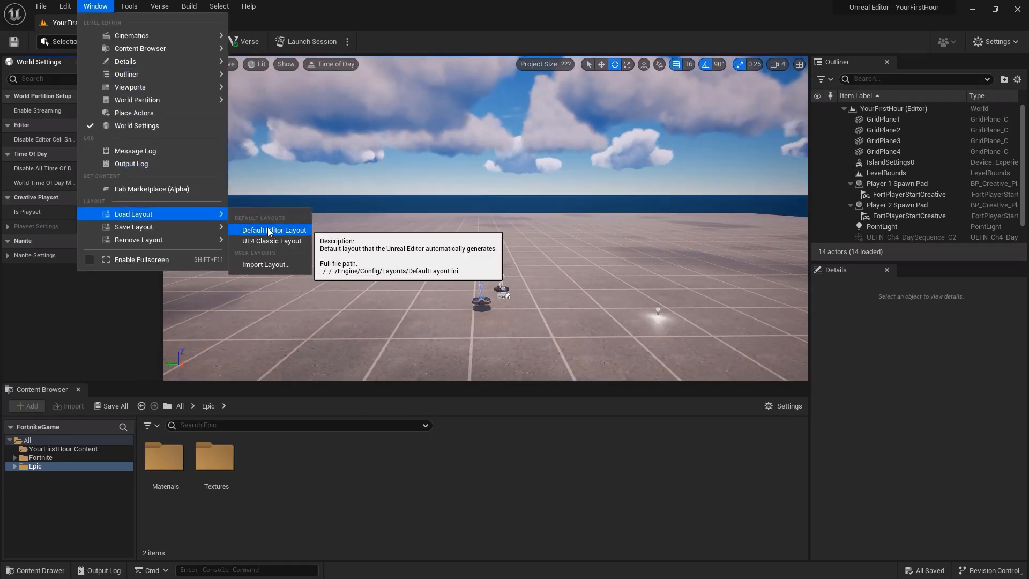
{"action": "left_click", "coordinate": [268, 227]}
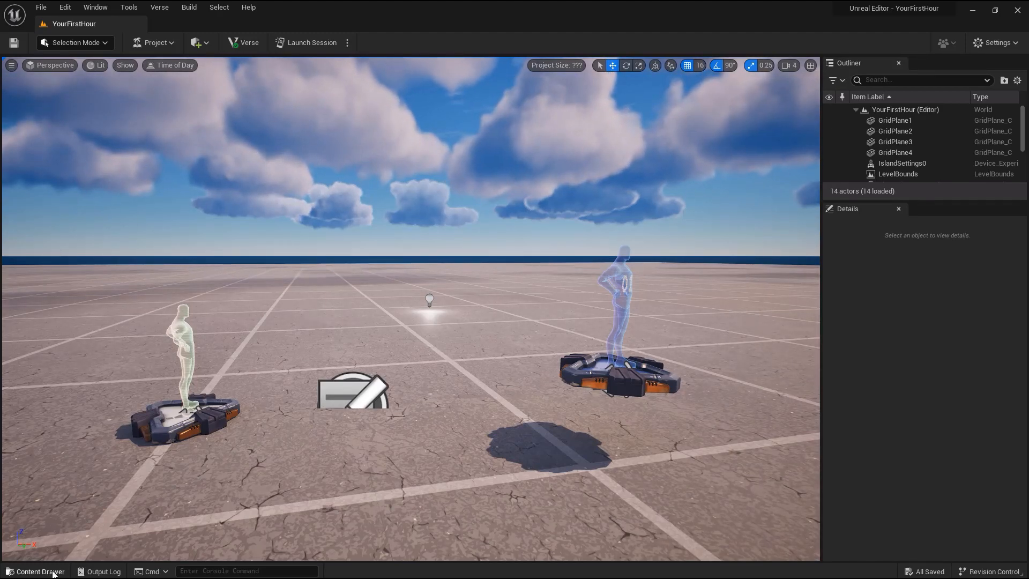
{"action": "left_click", "coordinate": [35, 571]}
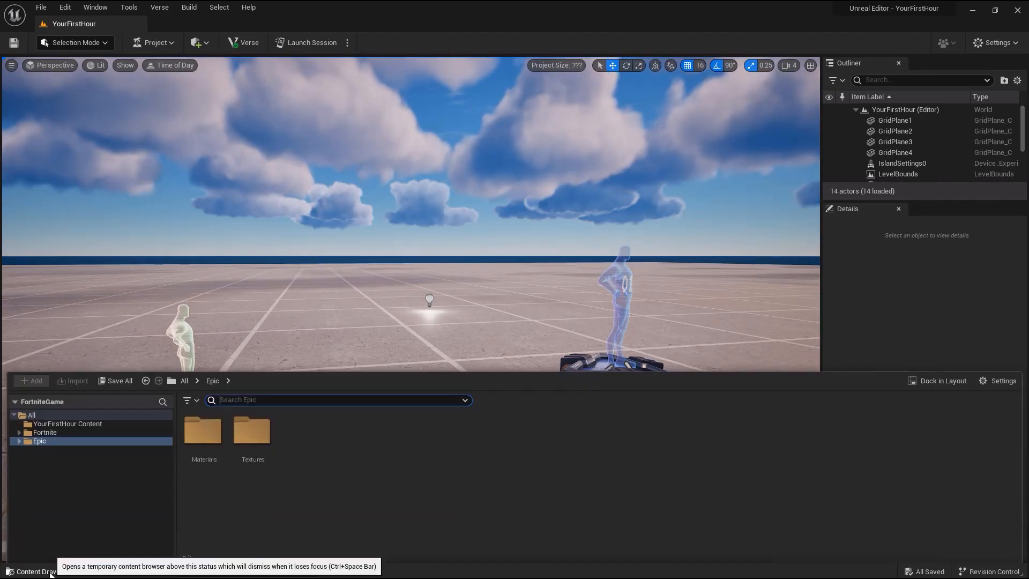
{"action": "left_click", "coordinate": [939, 384]}
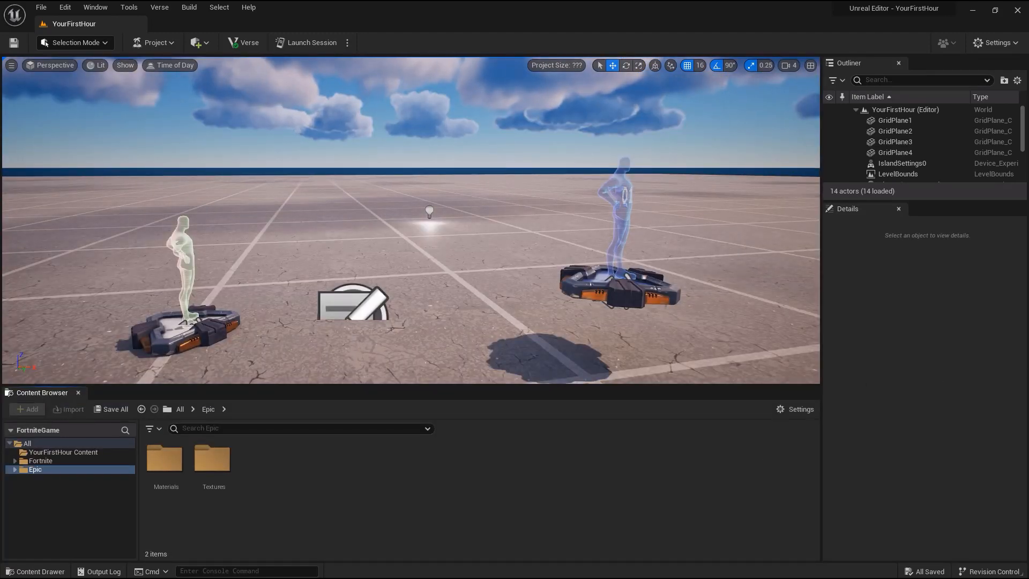
Step: Open Content Browser 3, dock it as a tab beside the YourFirstHour level tab and browse its Fortnite folder
{"action": "left_click", "coordinate": [95, 7]}
{"action": "mouse_move", "coordinate": [140, 49]}
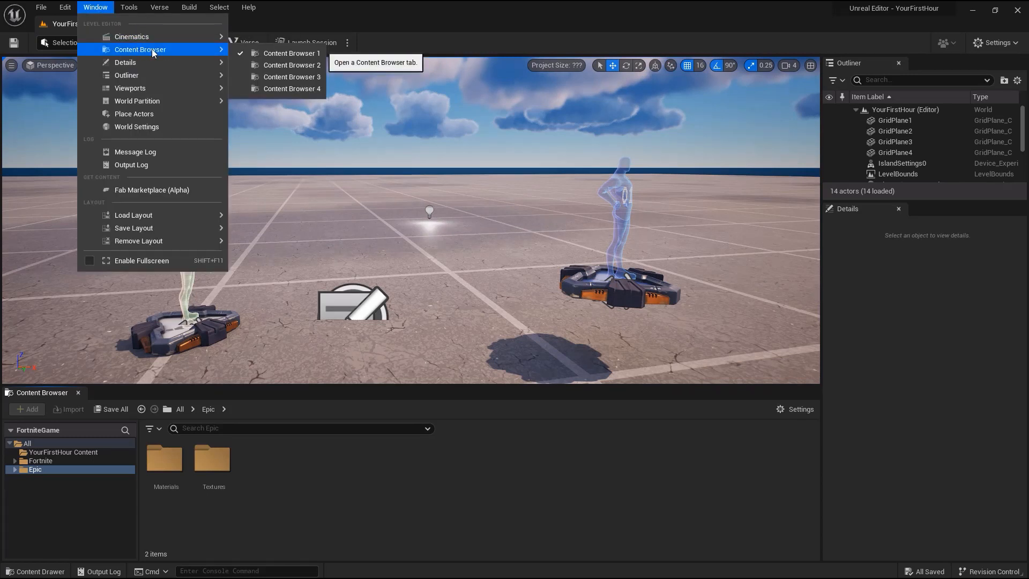
{"action": "left_click", "coordinate": [295, 78]}
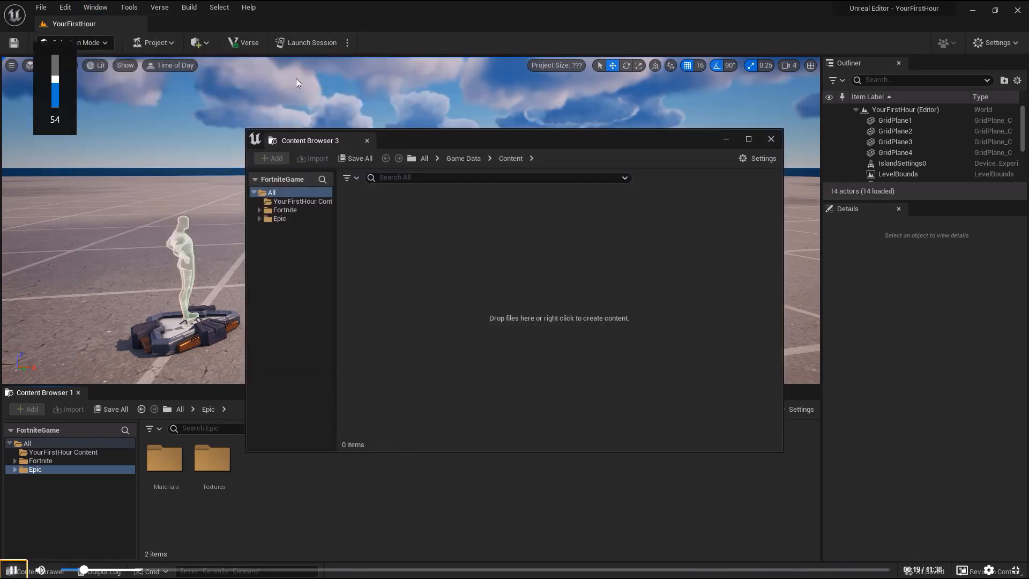
{"action": "left_click_drag", "start_coordinate": [303, 142], "coordinate": [220, 24]}
{"action": "double_click", "coordinate": [66, 94]}
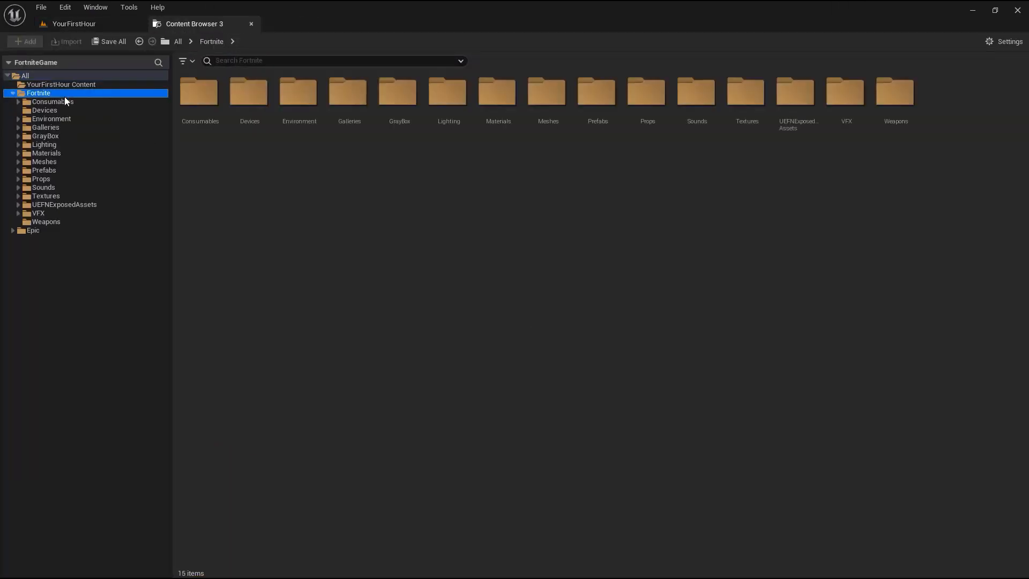
{"action": "left_click", "coordinate": [59, 119]}
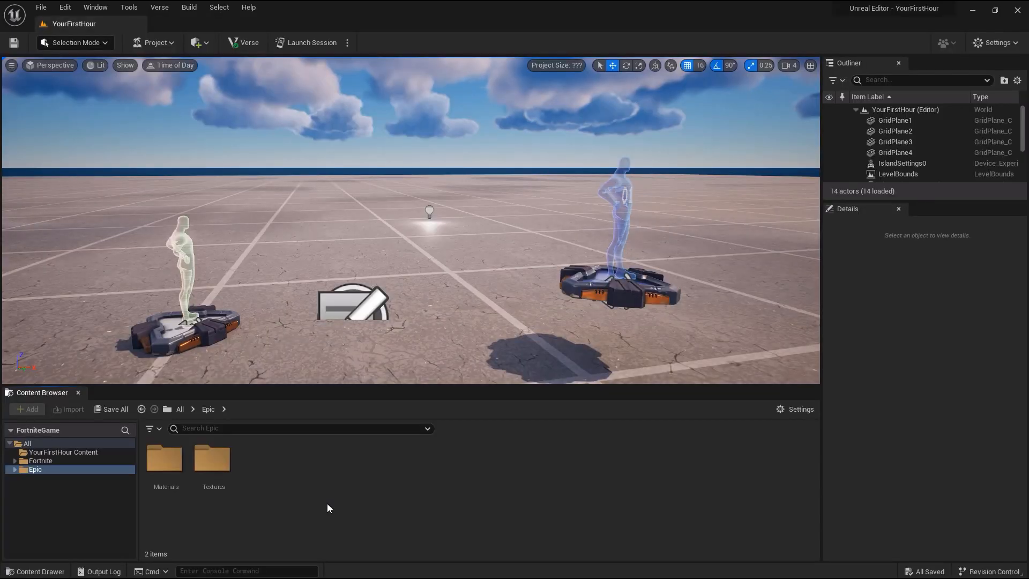
Step: Review the contents of the YourFirstHour Content, Fortnite and Epic folders in the Content Browser
{"action": "left_click", "coordinate": [53, 459]}
{"action": "left_click", "coordinate": [54, 451]}
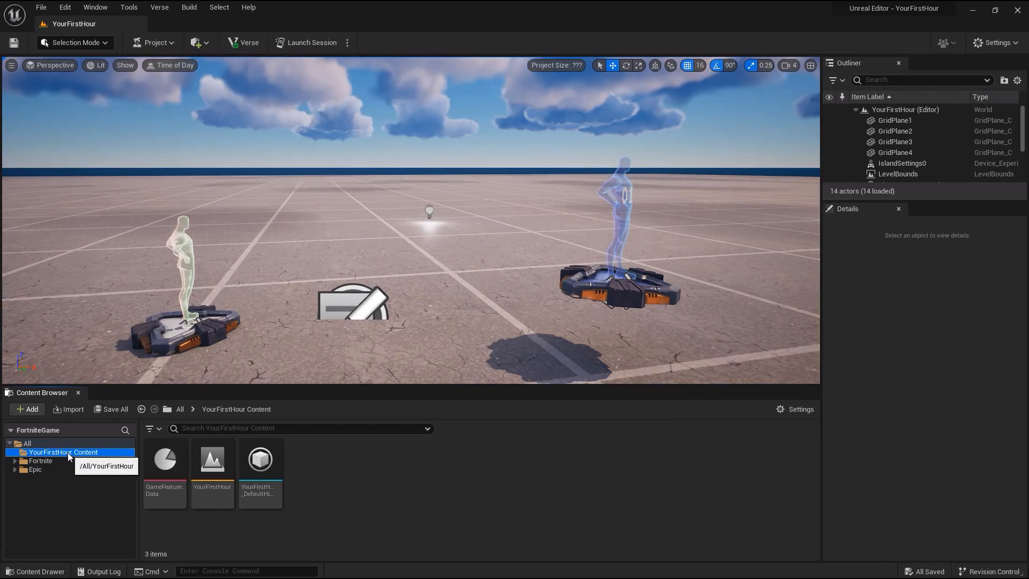
{"action": "left_click", "coordinate": [358, 477]}
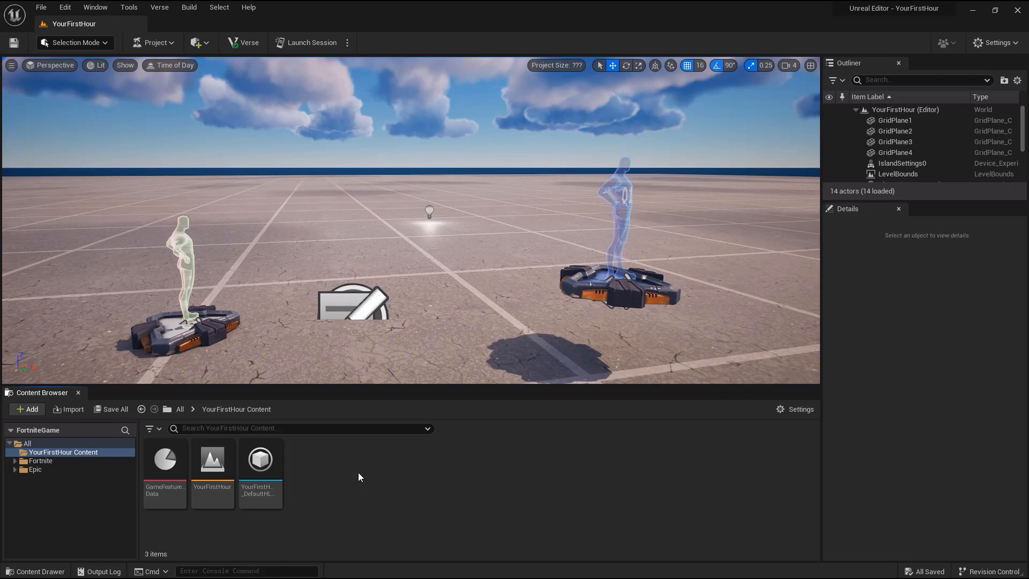
{"action": "left_click", "coordinate": [53, 461]}
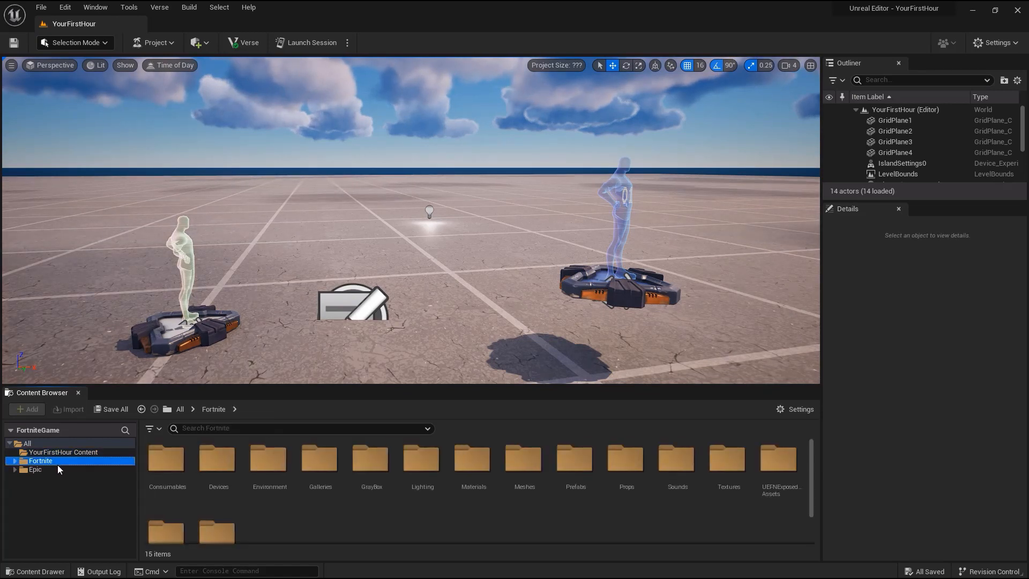
{"action": "left_click", "coordinate": [55, 470]}
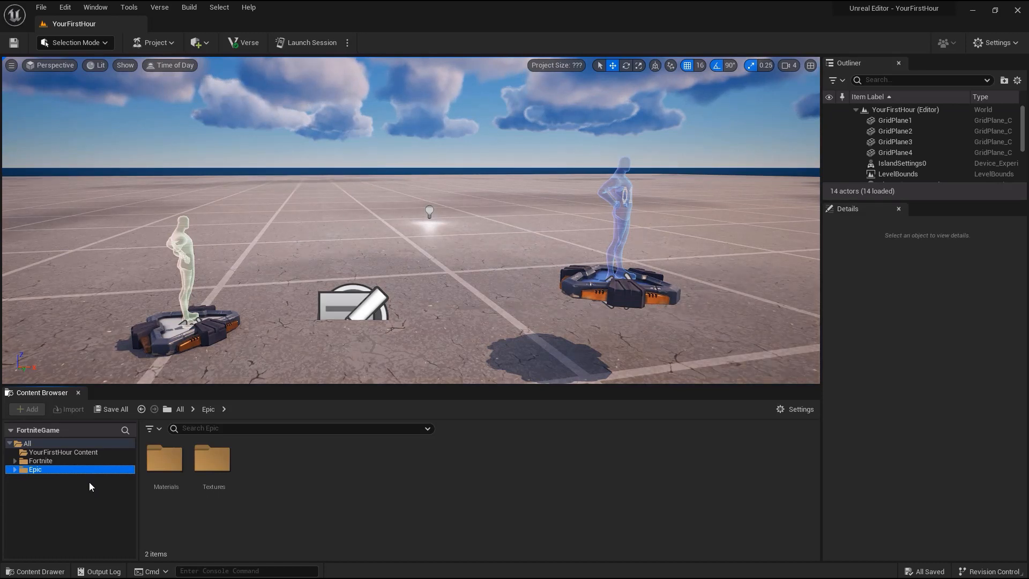
Step: Place a Point Light on the ground between the two spawn pads, on the Player 1 pad's side of the existing light
{"action": "left_click", "coordinate": [198, 42]}
{"action": "mouse_move", "coordinate": [256, 105]}
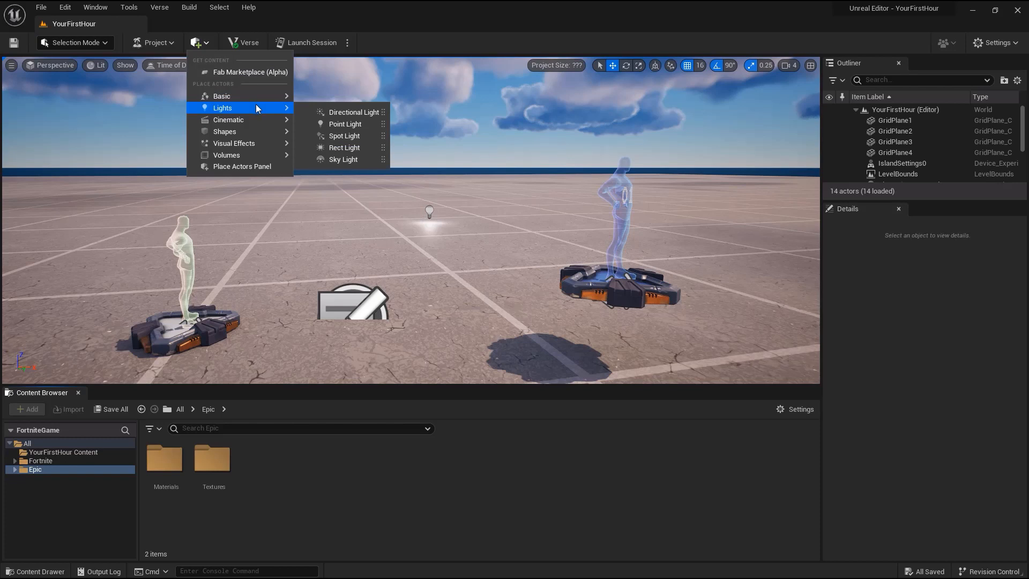
{"action": "left_click_drag", "start_coordinate": [327, 123], "coordinate": [311, 216]}
Step: Look through the placeable Shapes and Volumes actors without adding any of them
{"action": "left_click", "coordinate": [207, 46]}
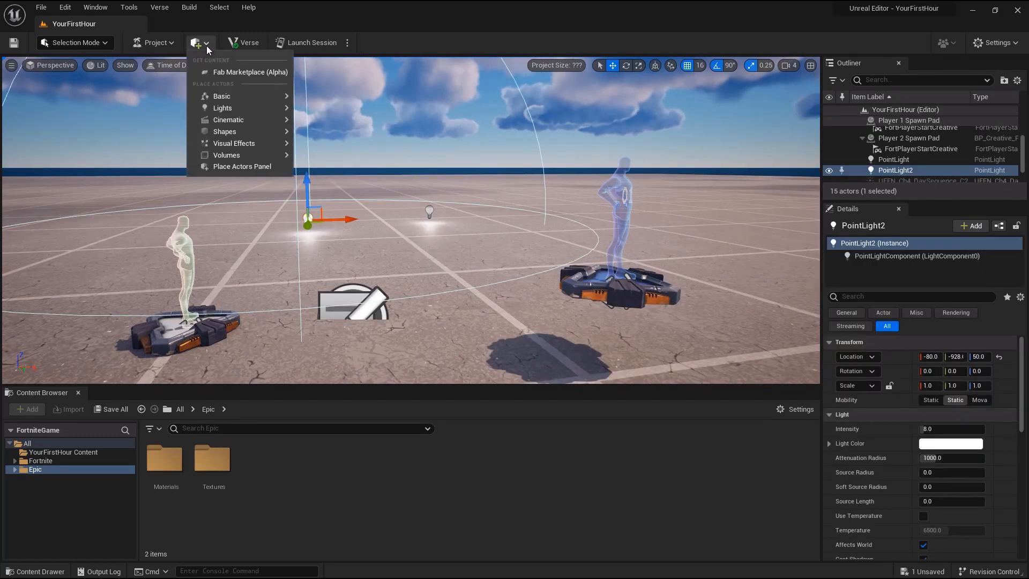
{"action": "mouse_move", "coordinate": [252, 131]}
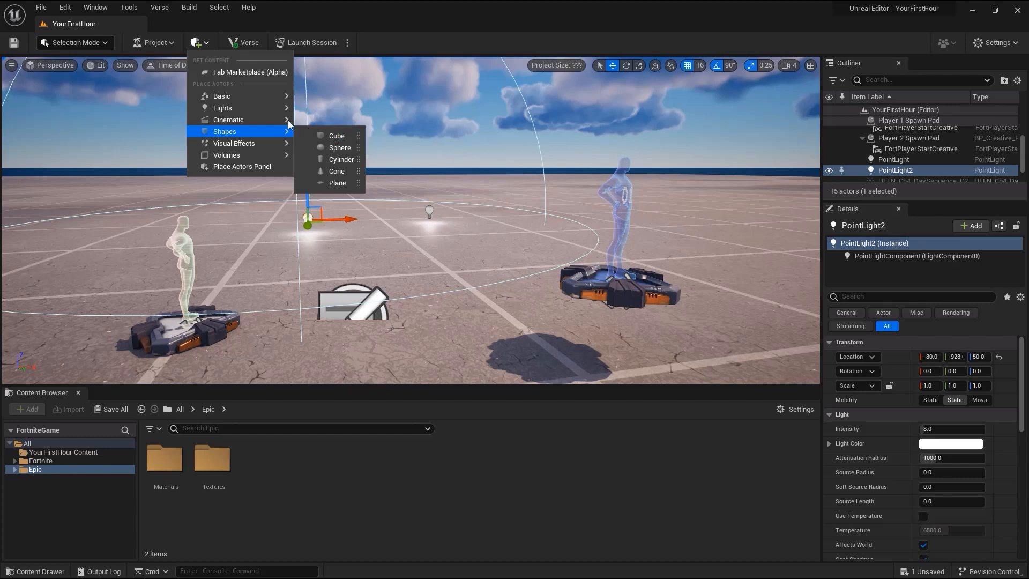
{"action": "mouse_move", "coordinate": [258, 156]}
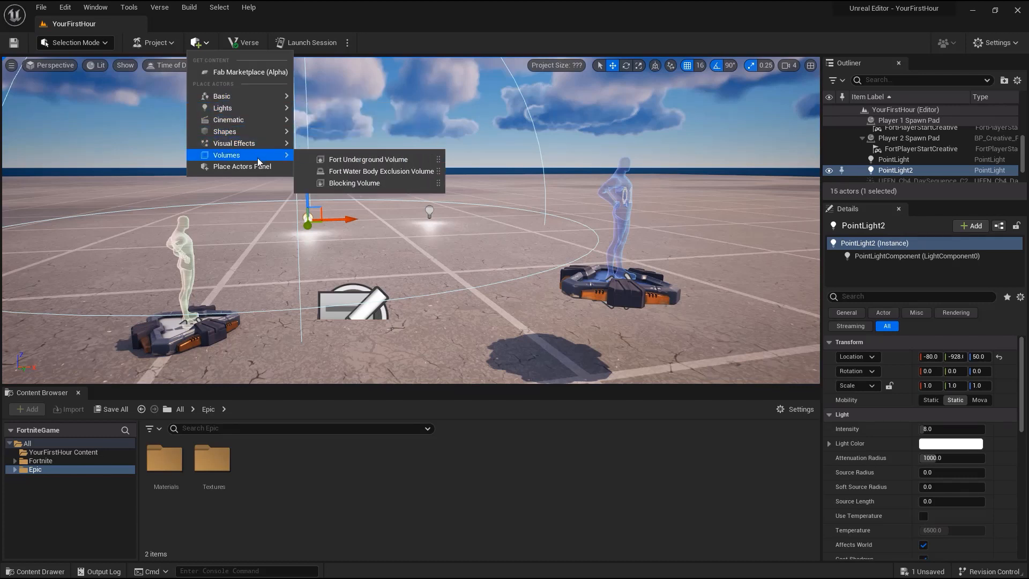
{"action": "left_click", "coordinate": [341, 525]}
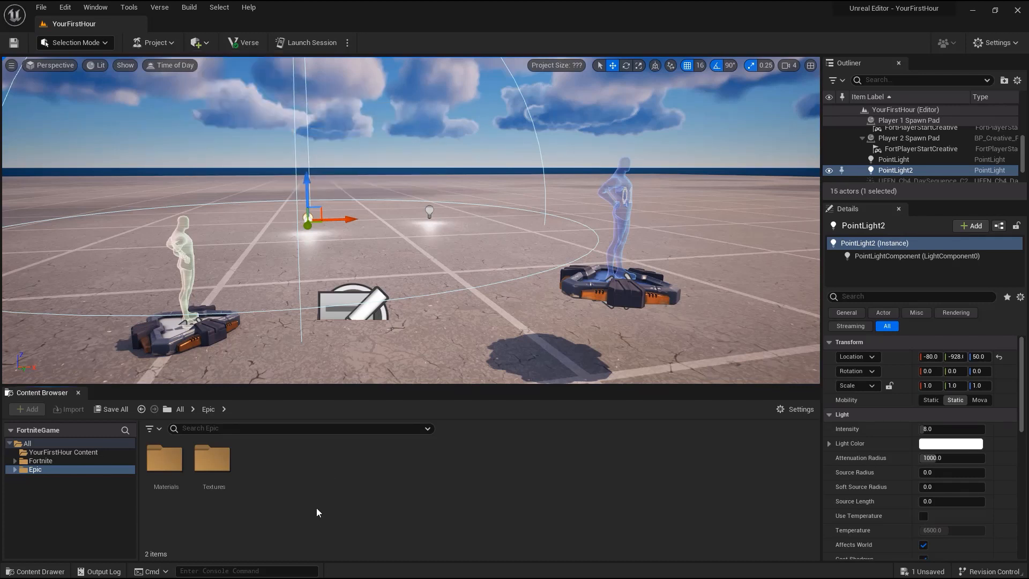
Step: Place the Sunburst SciFiCity Bldg 01 Top 01b prop from Fortnite's Props > Cyber City folder behind the spawn pads
{"action": "left_click", "coordinate": [102, 460]}
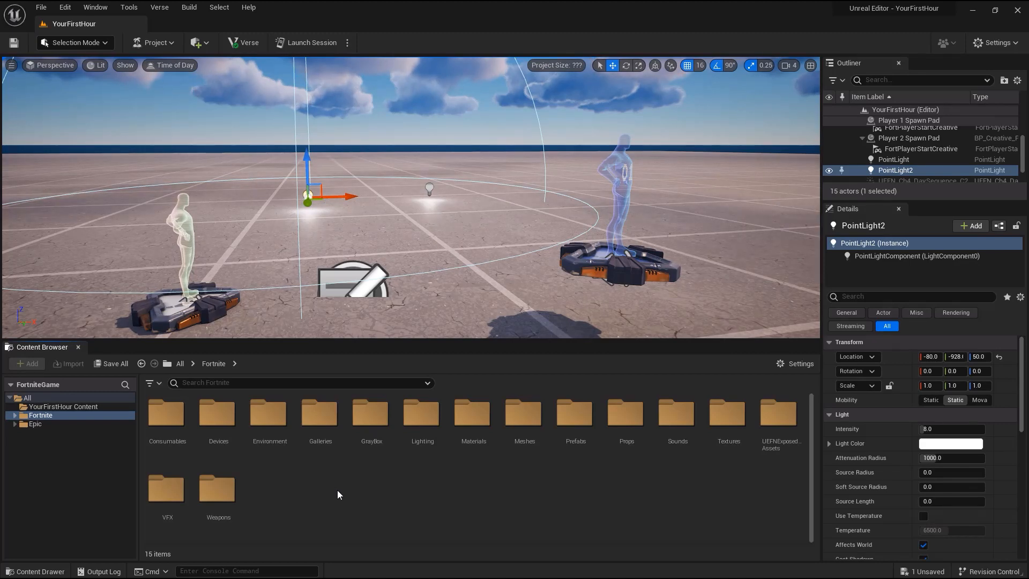
{"action": "double_click", "coordinate": [624, 415]}
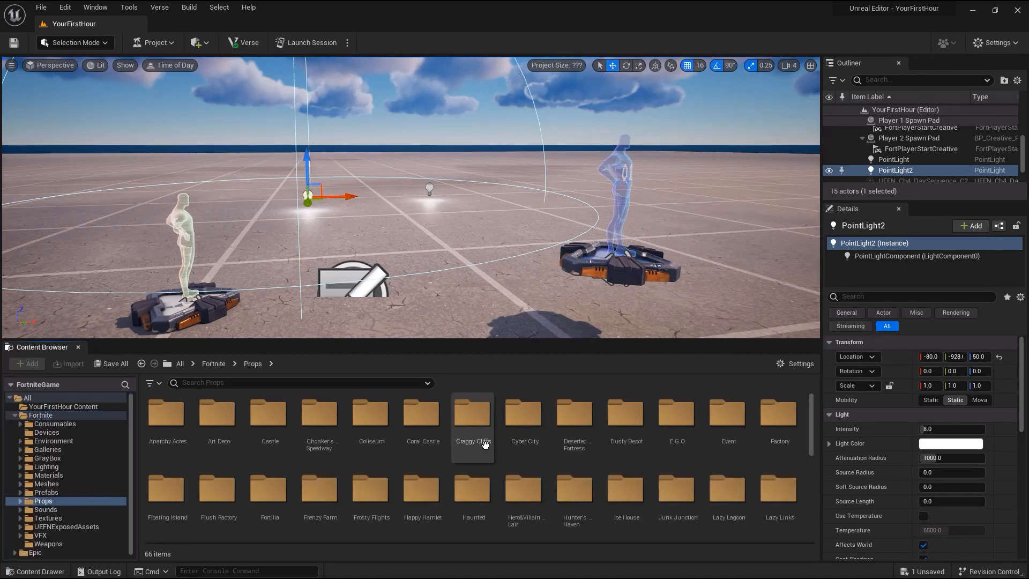
{"action": "double_click", "coordinate": [529, 416]}
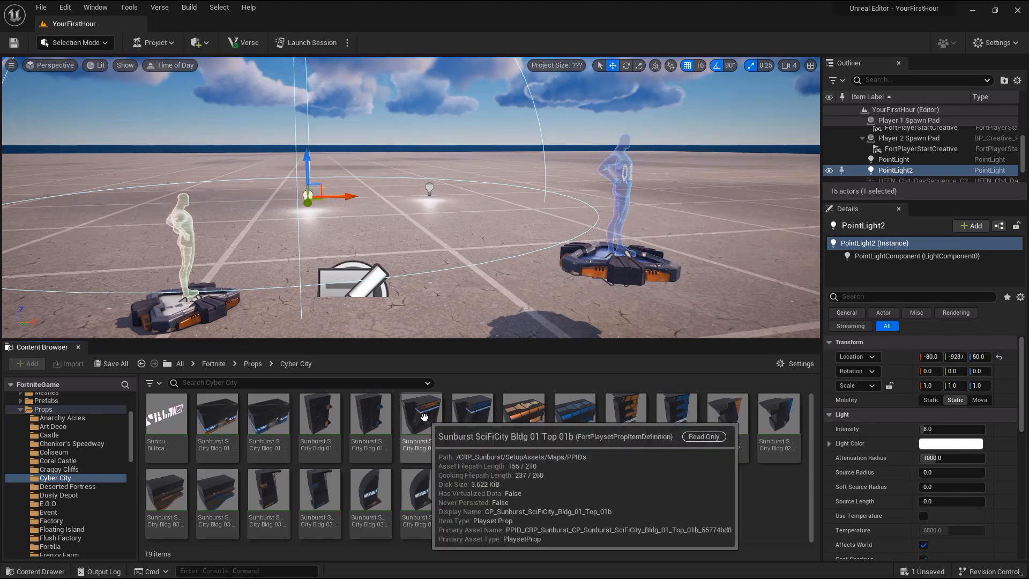
{"action": "left_click_drag", "start_coordinate": [424, 417], "coordinate": [488, 163]}
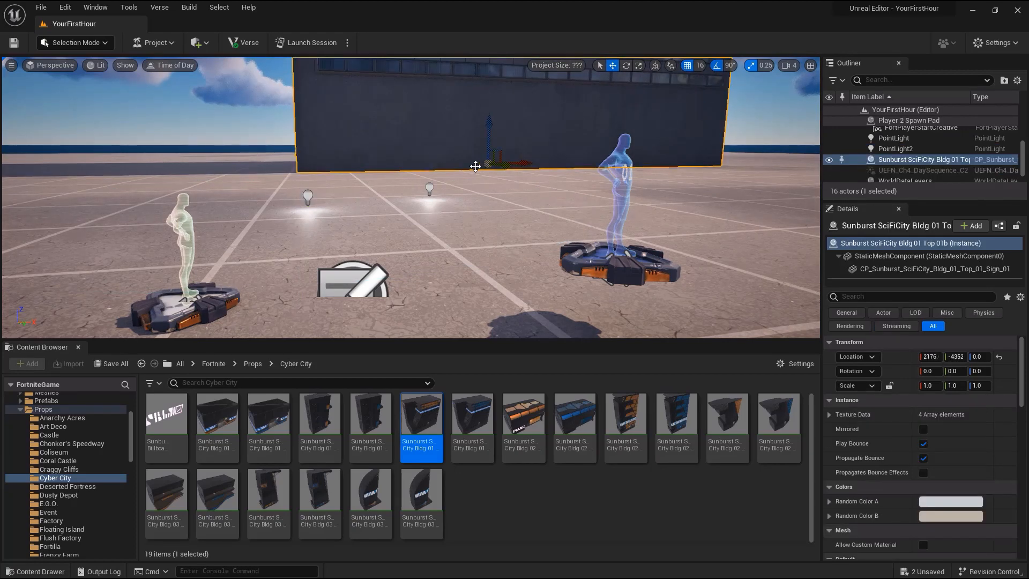
{"action": "mouse_move", "coordinate": [518, 264]}
{"action": "right_mouse_down"}
{"action": "mouse_move", "coordinate": [517, 171]}
{"action": "mouse_move", "coordinate": [528, 170]}
{"action": "mouse_move", "coordinate": [518, 267]}
{"action": "mouse_move", "coordinate": [507, 258]}
{"action": "mouse_move", "coordinate": [537, 199]}
{"action": "mouse_move", "coordinate": [561, 256]}
{"action": "mouse_move", "coordinate": [596, 265]}
{"action": "mouse_move", "coordinate": [518, 250]}
{"action": "right_mouse_up"}
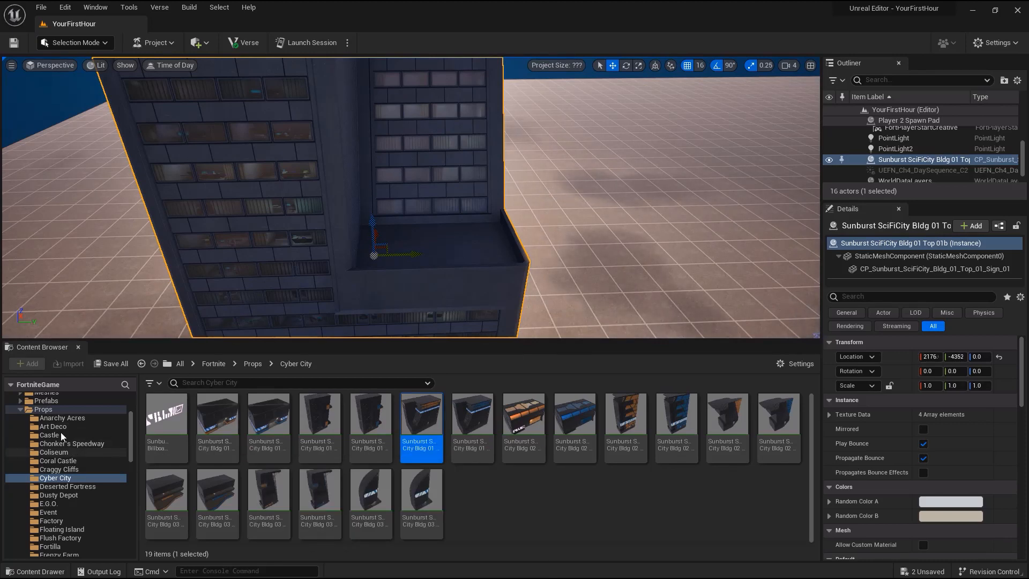
Step: Place the Clock Tower Gallery from Fortnite's Galleries > Building folder on the open ground beside the building
{"action": "left_click", "coordinate": [19, 411]}
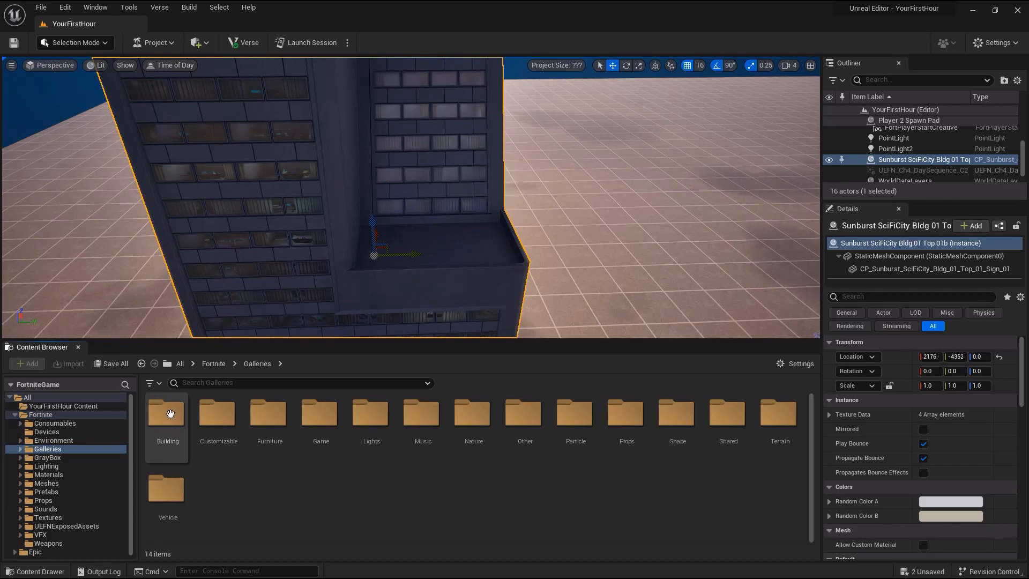
{"action": "double_click", "coordinate": [167, 412]}
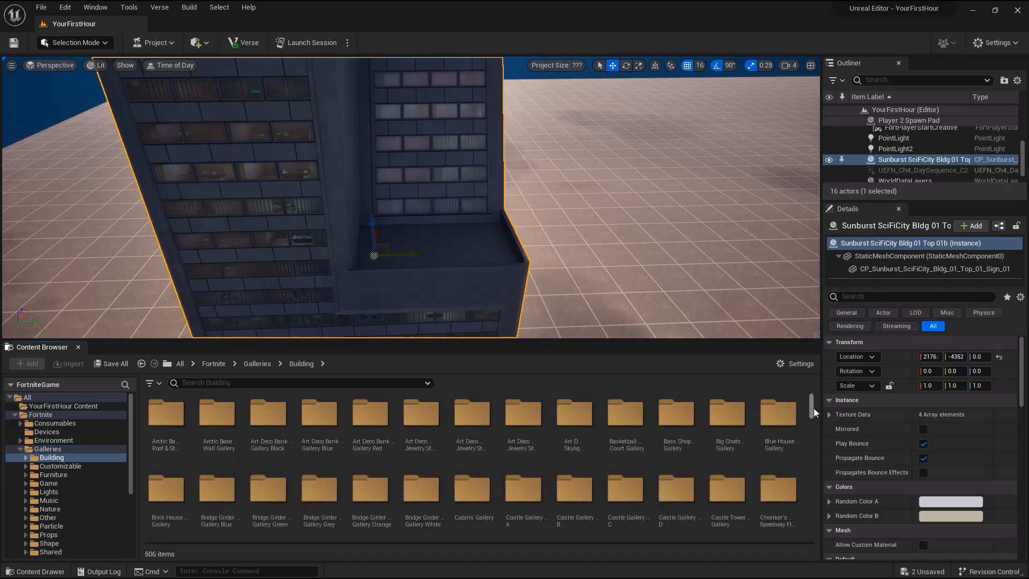
{"action": "left_click_drag", "start_coordinate": [812, 402], "coordinate": [810, 470]}
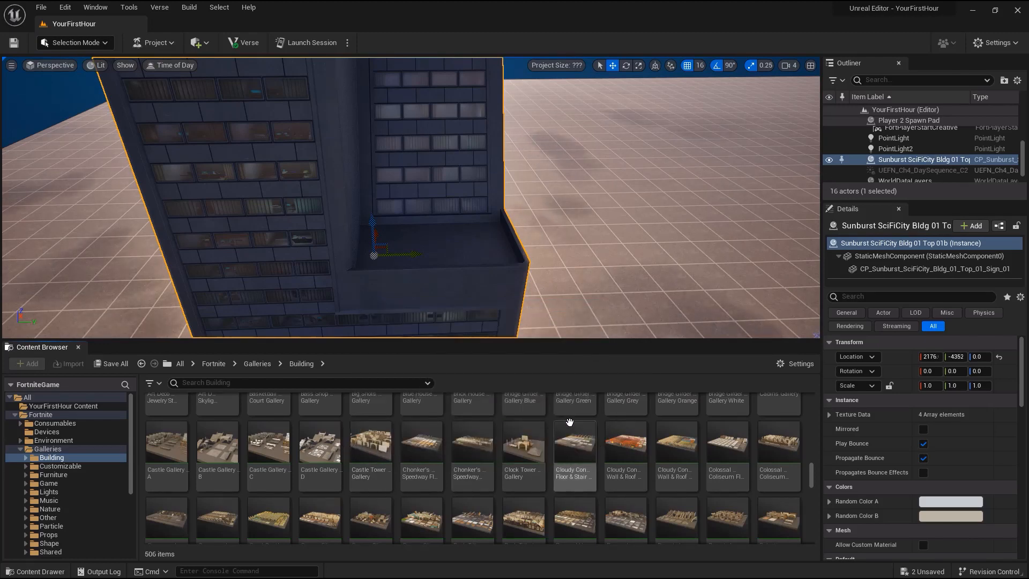
{"action": "right_click_drag", "start_coordinate": [587, 306], "coordinate": [696, 268]}
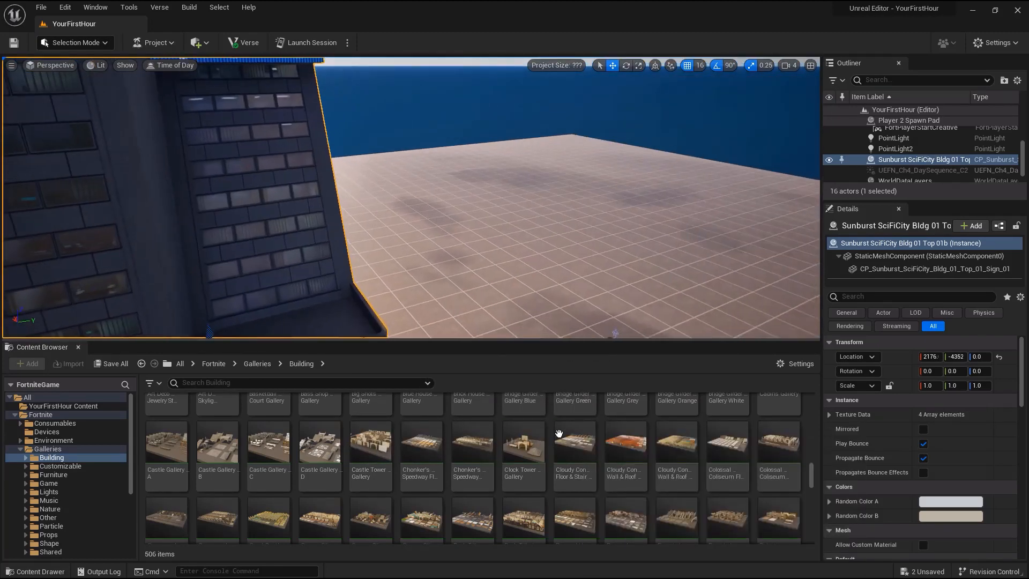
{"action": "left_click_drag", "start_coordinate": [529, 452], "coordinate": [465, 227]}
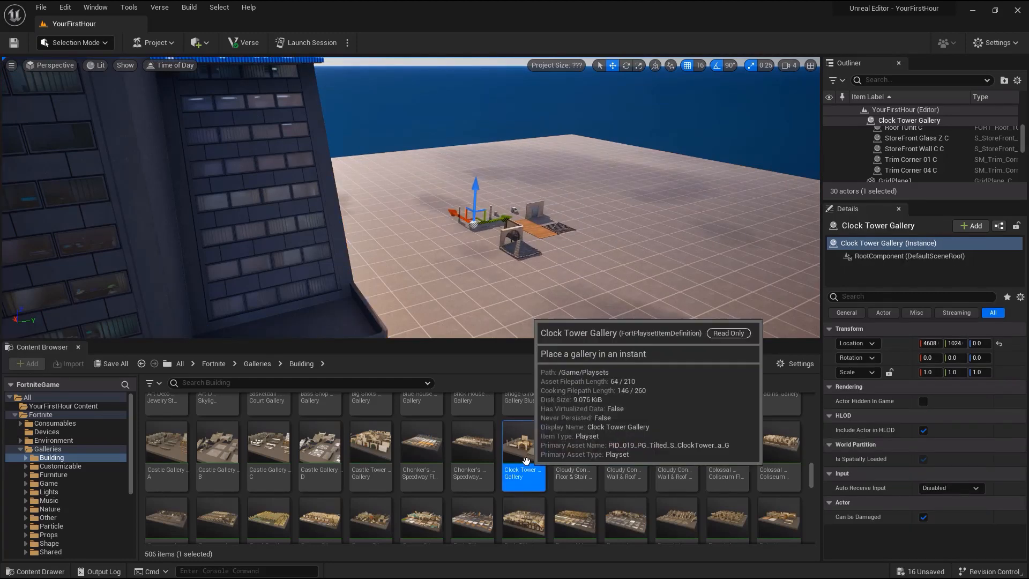
Step: Place the Floors Generic BasicTile and Floors Generic Beams pieces individually from the Clock Tower Gallery folder near the placed gallery
{"action": "left_click_drag", "start_coordinate": [813, 464], "coordinate": [818, 414]}
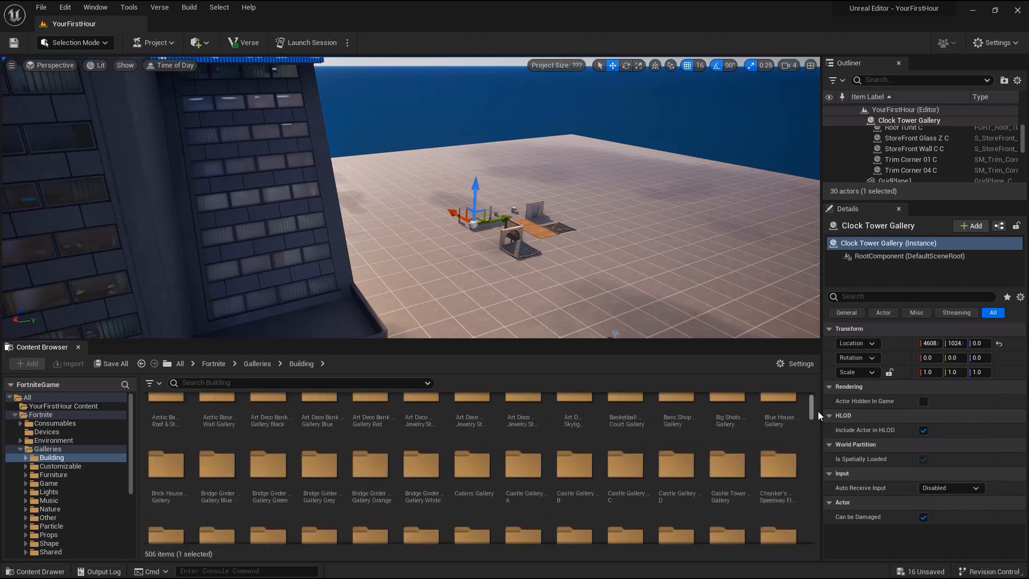
{"action": "double_click", "coordinate": [231, 474]}
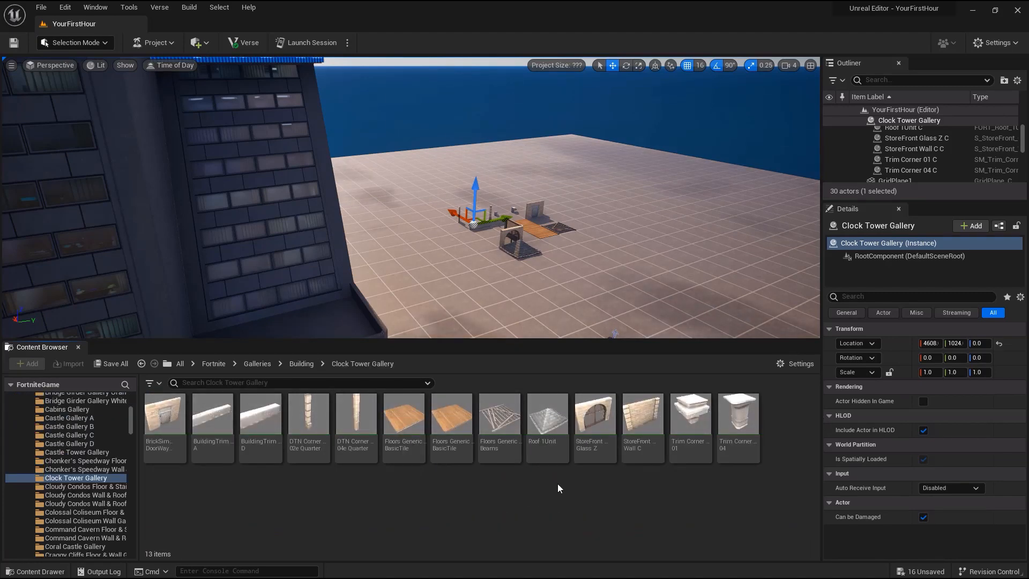
{"action": "left_click_drag", "start_coordinate": [499, 413], "coordinate": [499, 263]}
{"action": "left_click_drag", "start_coordinate": [518, 377], "coordinate": [547, 280]}
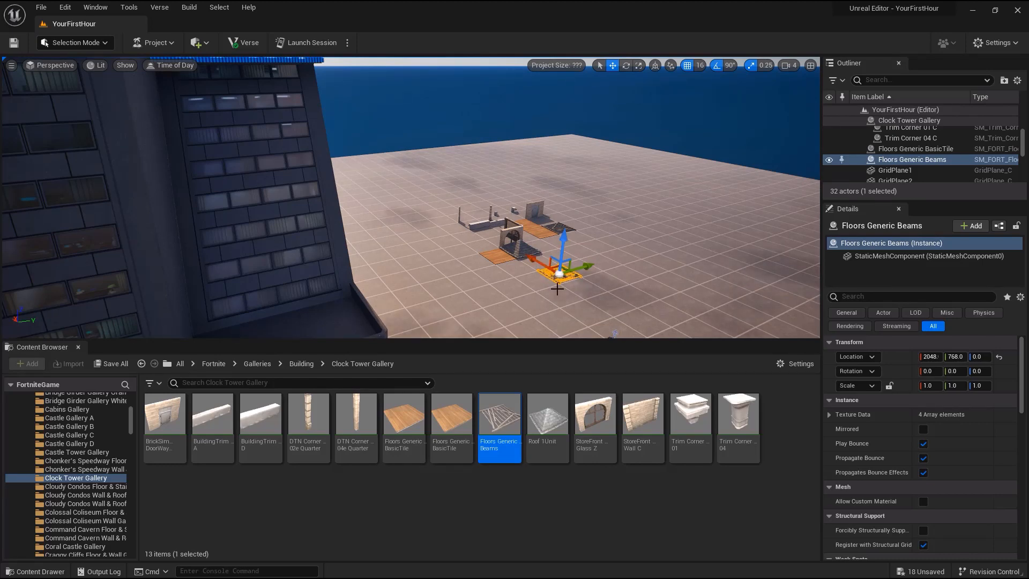
Step: Undo the beams floor placement and delete the separately placed Floors Generic BasicTile
{"action": "key", "text": "ctrl+z"}
{"action": "right_click", "coordinate": [499, 261]}
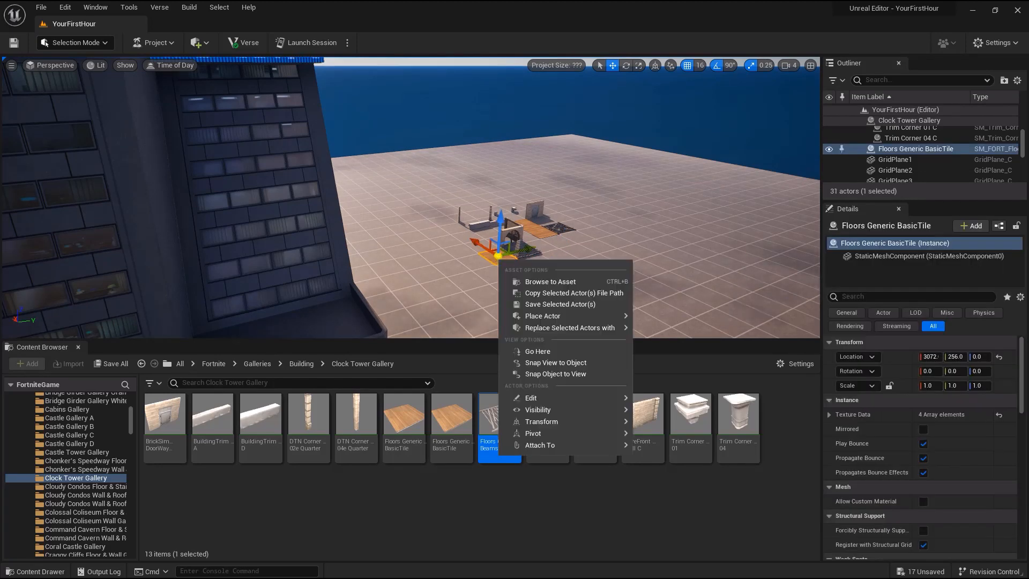
{"action": "mouse_move", "coordinate": [549, 396]}
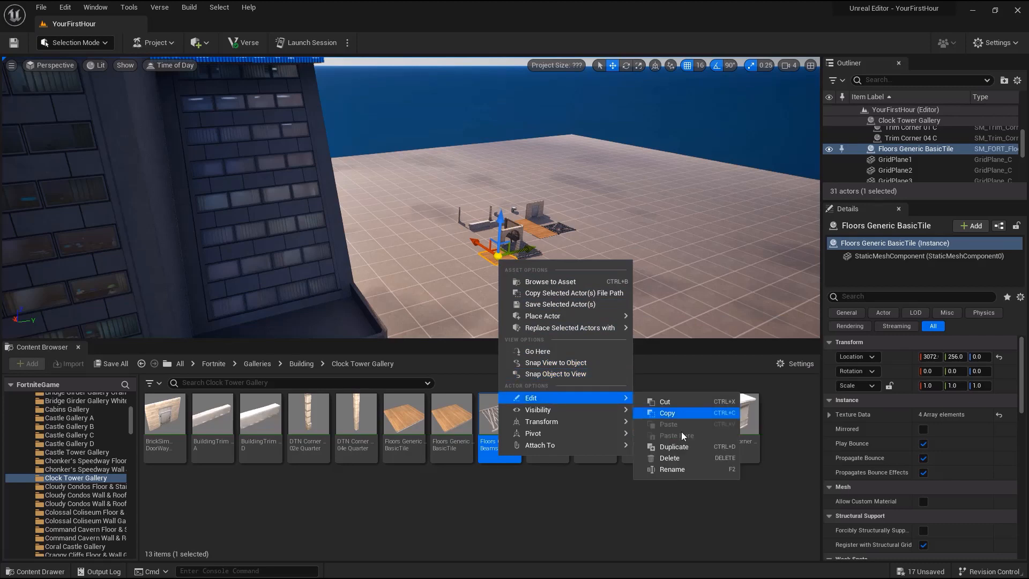
{"action": "left_click", "coordinate": [680, 458]}
Step: Delete the roof and StoreFront Glass pieces from the placed Clock Tower Gallery
{"action": "left_click", "coordinate": [522, 243]}
{"action": "key", "text": "Delete"}
{"action": "left_click", "coordinate": [522, 243]}
{"action": "key", "text": "Delete"}
Step: Select the gallery's wooden Floors Generic BasicTile C piece and enlarge the Outliner to show more actors
{"action": "mouse_move", "coordinate": [597, 288]}
{"action": "right_mouse_down"}
{"action": "mouse_move", "coordinate": [617, 313]}
{"action": "mouse_move", "coordinate": [635, 311]}
{"action": "mouse_move", "coordinate": [579, 285]}
{"action": "right_mouse_up"}
{"action": "key", "text": "w"}
{"action": "left_click", "coordinate": [448, 222]}
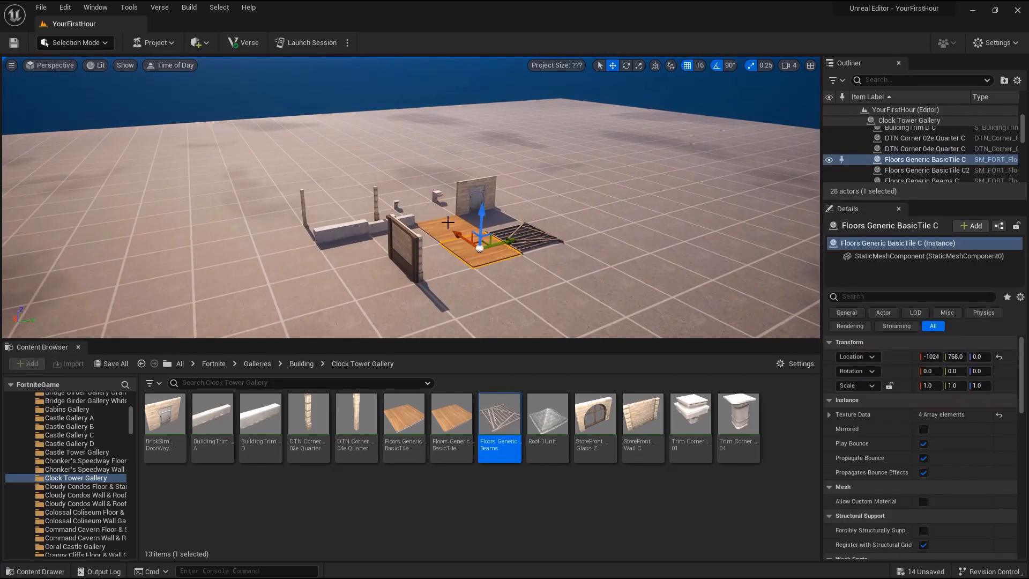
{"action": "left_click", "coordinate": [448, 222]}
{"action": "left_click_drag", "start_coordinate": [965, 198], "coordinate": [966, 371]}
Step: Select the range from DTN Corner 02e Quarter C to Floors Generic Beams C in the Outliner, then deselect it
{"action": "left_click", "coordinate": [911, 138]}
{"action": "left_click", "coordinate": [905, 160]}
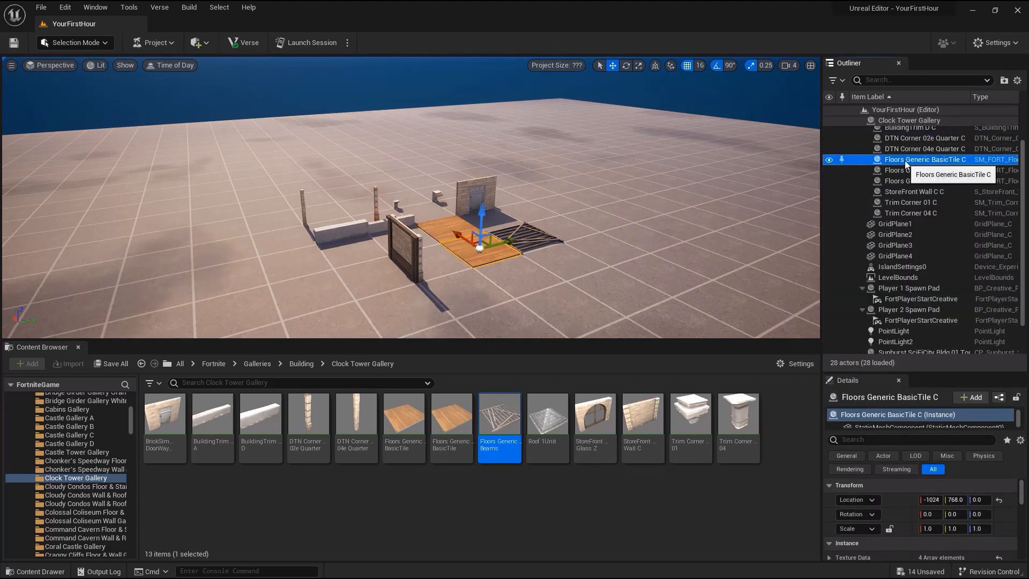
{"action": "left_click", "coordinate": [905, 139]}
{"action": "left_click", "coordinate": [906, 159], "text": "shift"}
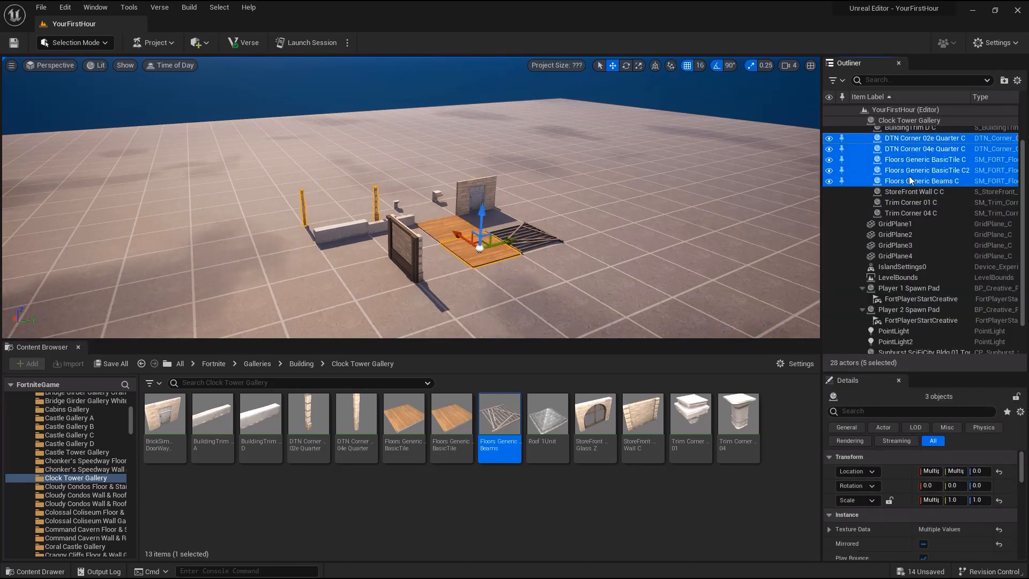
{"action": "left_click", "coordinate": [708, 180]}
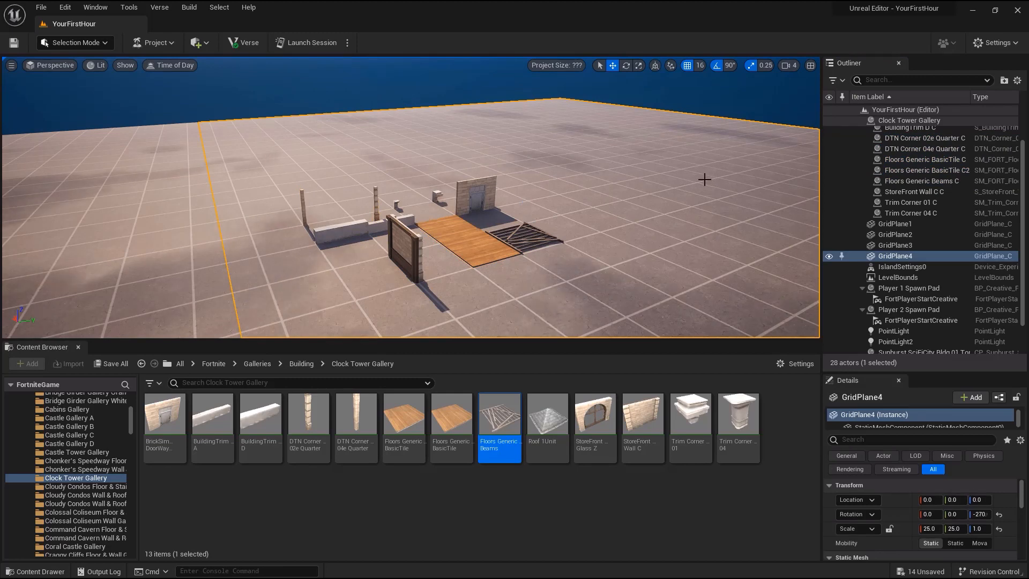
Step: Box-select all the gallery pieces in the viewport and remove GridPlane1 and GridPlane4 from the selection
{"action": "left_click_drag", "start_coordinate": [237, 120], "coordinate": [644, 320], "text": "ctrl+alt"}
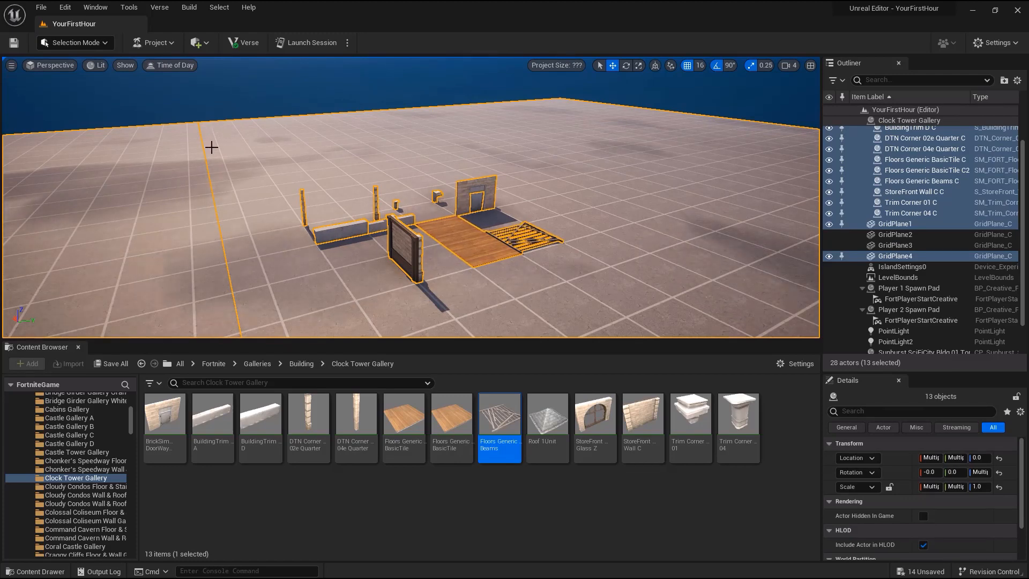
{"action": "left_click", "coordinate": [148, 155], "text": "ctrl"}
{"action": "left_click", "coordinate": [256, 137], "text": "ctrl"}
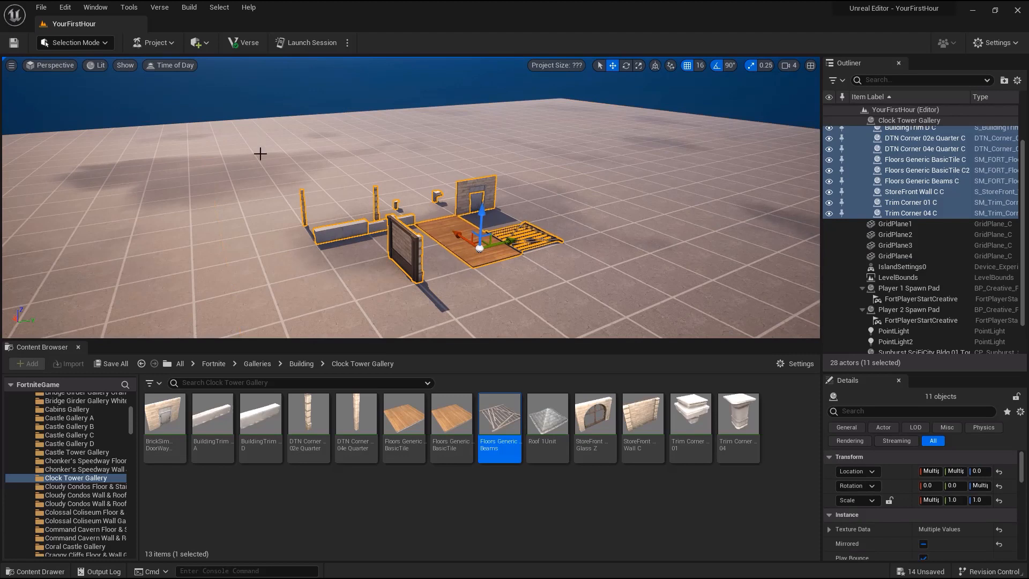
{"action": "scroll", "coordinate": [931, 152], "scroll_direction": "up", "scroll_amount": 1}
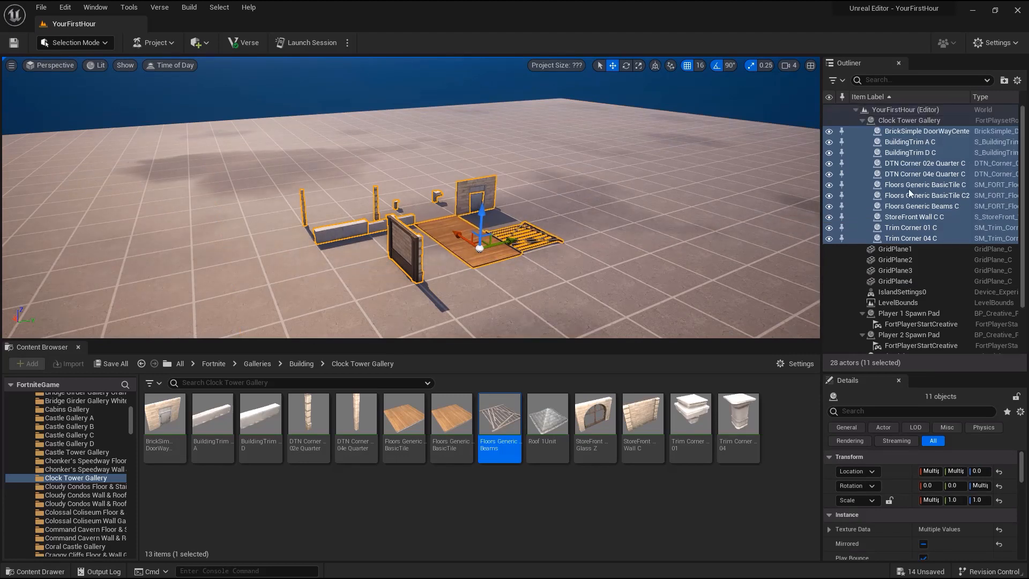
Step: Delete the selected Clock Tower Gallery pieces and select the Sunburst SciFiCity building in the viewport
{"action": "key", "text": "Delete"}
{"action": "mouse_move", "coordinate": [526, 223]}
{"action": "right_mouse_down"}
{"action": "mouse_move", "coordinate": [429, 252]}
{"action": "mouse_move", "coordinate": [246, 215]}
{"action": "mouse_move", "coordinate": [523, 217]}
{"action": "right_mouse_up"}
{"action": "left_click", "coordinate": [526, 224]}
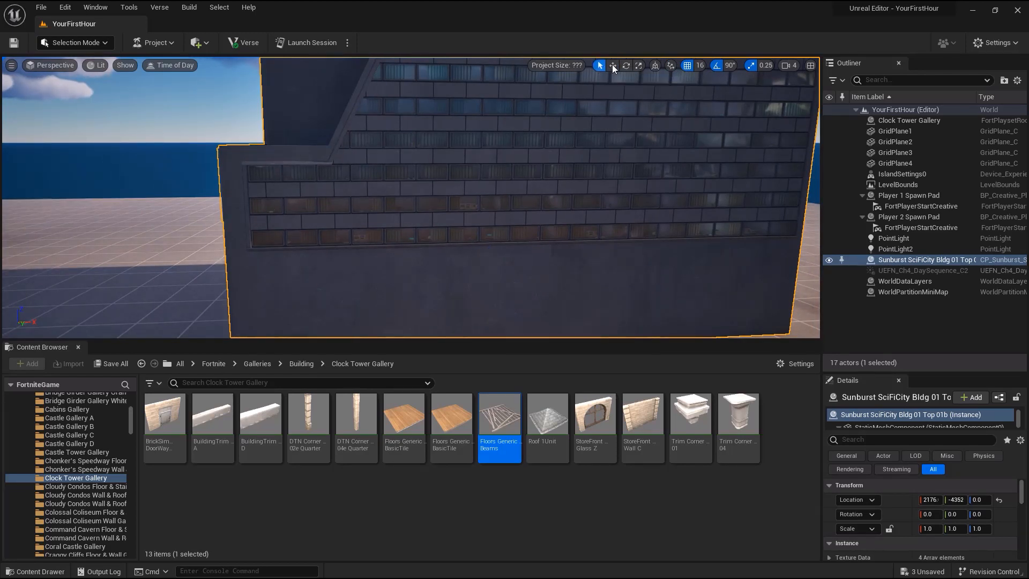
Step: Scale the Sunburst SciFiCity building uniformly to 0.25 with the scale gizmo
{"action": "left_click", "coordinate": [627, 66]}
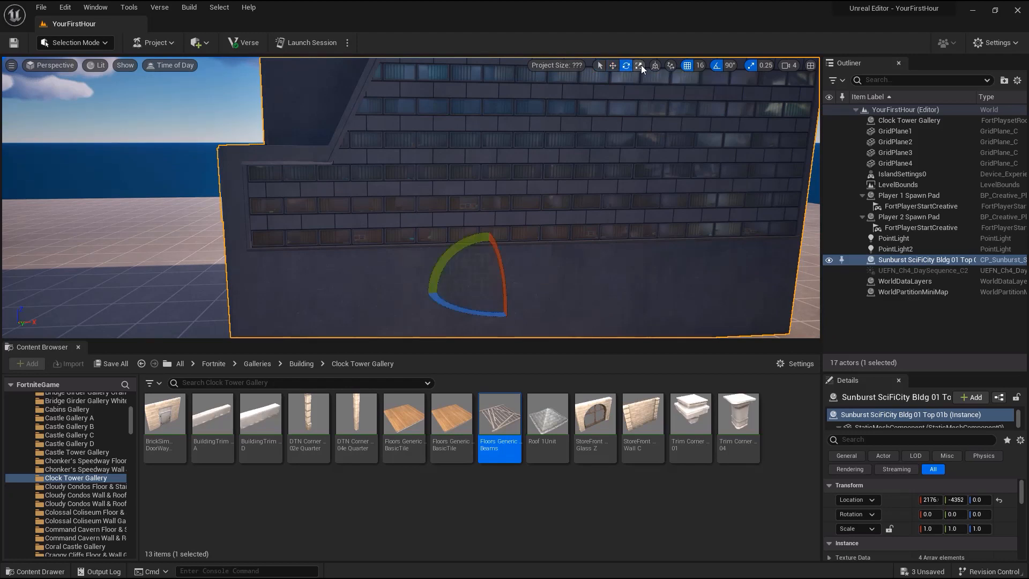
{"action": "left_click", "coordinate": [639, 66]}
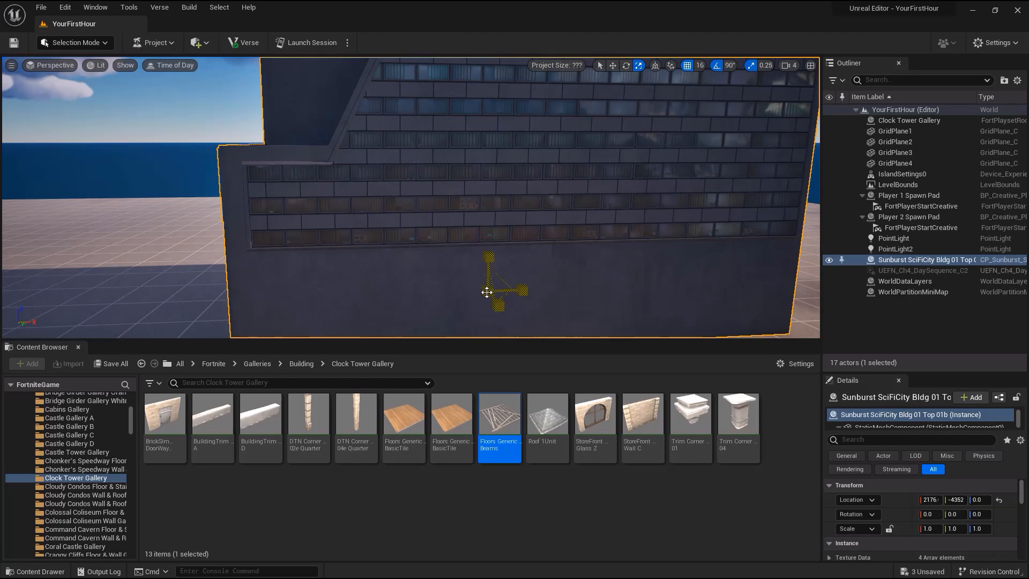
{"action": "left_click_drag", "start_coordinate": [489, 295], "coordinate": [473, 320]}
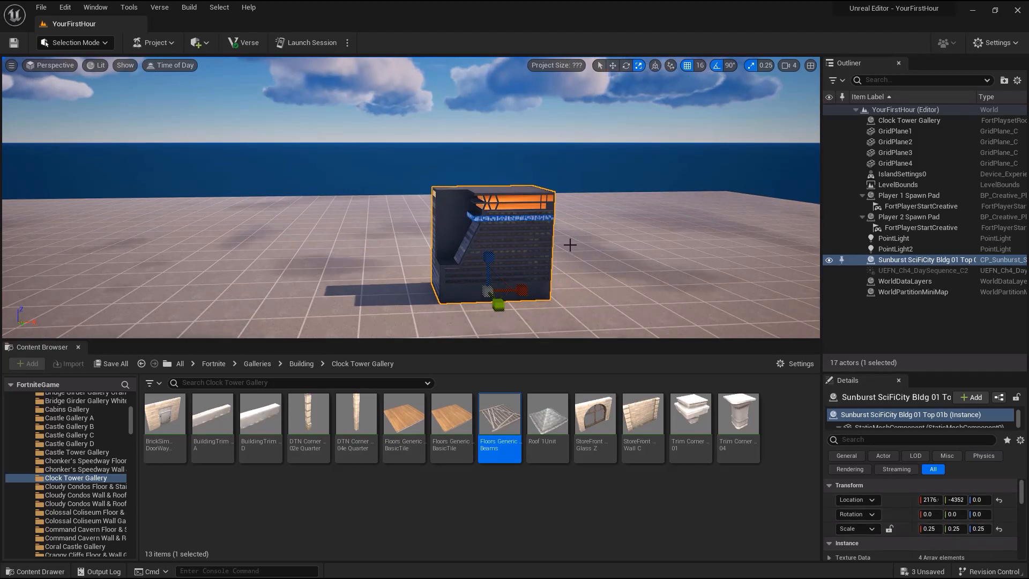
{"action": "key", "text": "ctrl+z"}
{"action": "key", "text": "ctrl+y"}
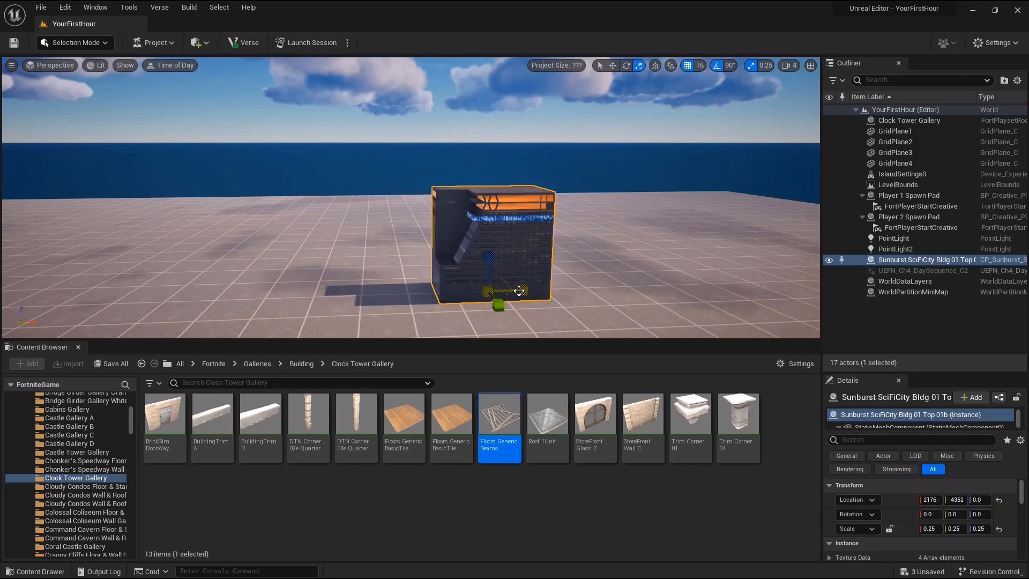
Step: Turn off scale snapping and freely resize the building to about 0.109, 0.290 and 0.224 on X, Y and Z
{"action": "left_click", "coordinate": [751, 65]}
{"action": "left_click_drag", "start_coordinate": [518, 291], "coordinate": [484, 286]}
Step: Move the resized building along its Y axis to a location of about -3968
{"action": "right_click_drag", "start_coordinate": [558, 255], "coordinate": [579, 268]}
{"action": "key", "text": "w"}
{"action": "key", "text": "a"}
{"action": "key", "text": "w"}
{"action": "key", "text": "a"}
{"action": "key", "text": "s"}
{"action": "right_click_drag", "start_coordinate": [509, 256], "coordinate": [563, 256]}
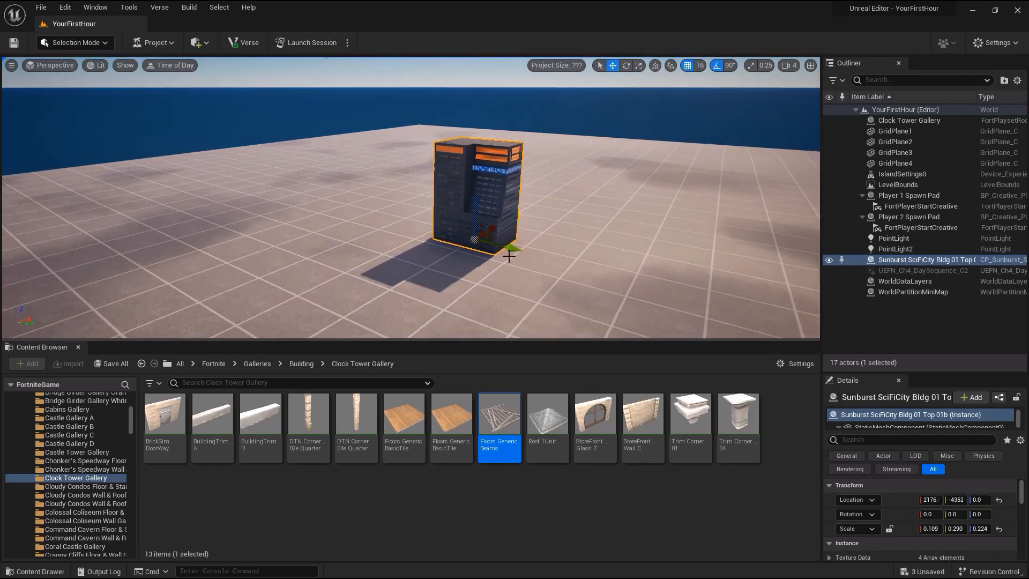
{"action": "left_click_drag", "start_coordinate": [514, 249], "coordinate": [550, 256]}
Step: Place a Floors Generic BasicTile in front of the building and enable Disable Editor Cell Snap in the World Settings
{"action": "left_click", "coordinate": [95, 7]}
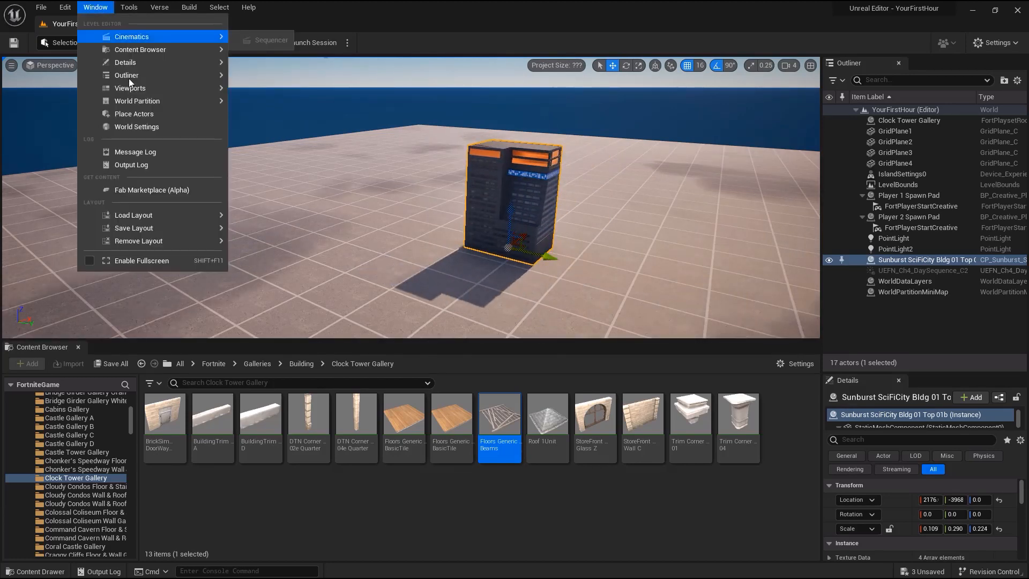
{"action": "left_click", "coordinate": [140, 128]}
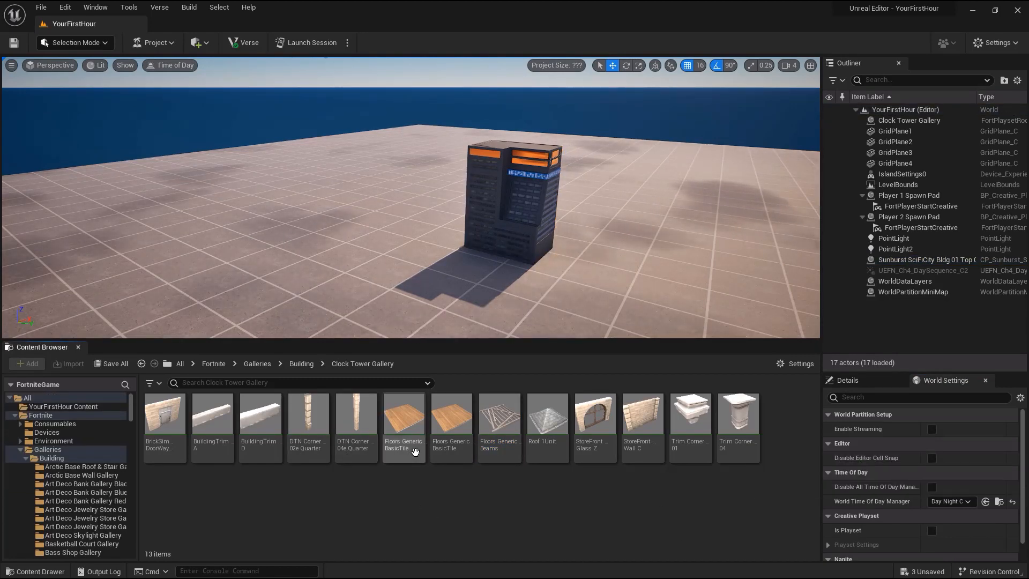
{"action": "left_click_drag", "start_coordinate": [416, 452], "coordinate": [389, 275]}
{"action": "left_click_drag", "start_coordinate": [467, 304], "coordinate": [466, 303]}
{"action": "left_click", "coordinate": [932, 459]}
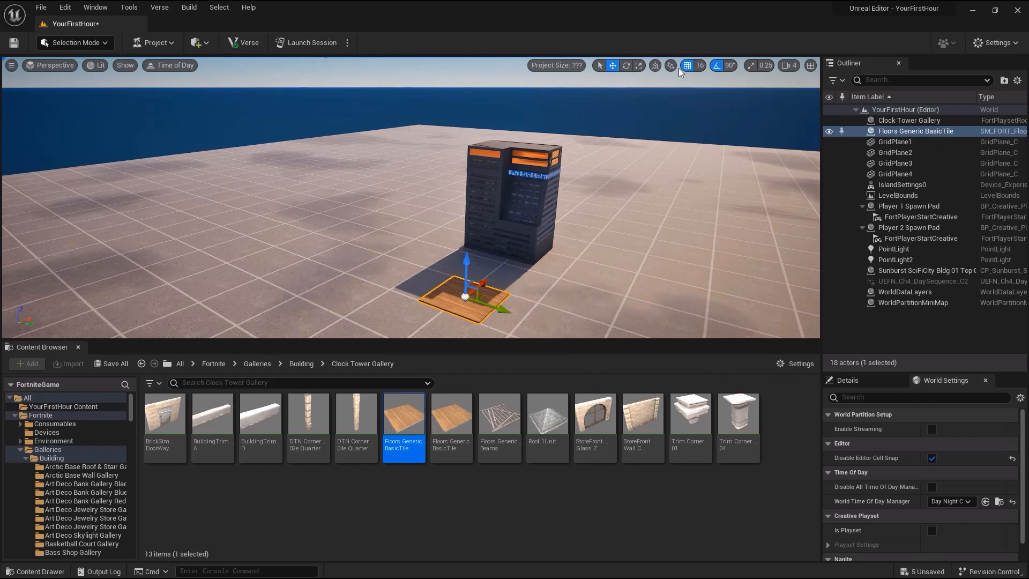
Step: Set the position grid snap to 64 and move the wooden floor tile along its Y axis
{"action": "left_click", "coordinate": [699, 65]}
{"action": "left_click", "coordinate": [718, 181]}
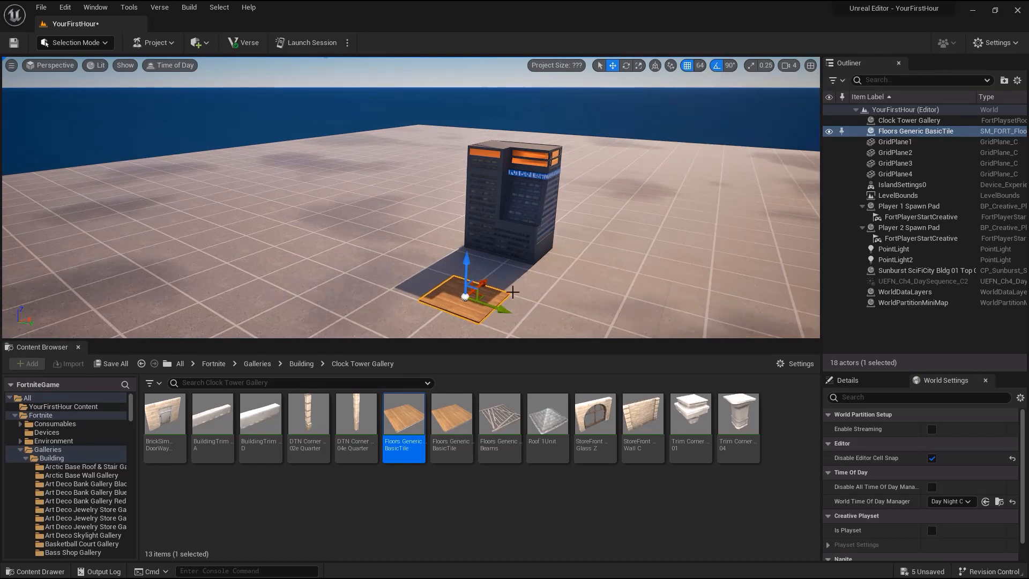
{"action": "left_click_drag", "start_coordinate": [502, 310], "coordinate": [484, 304]}
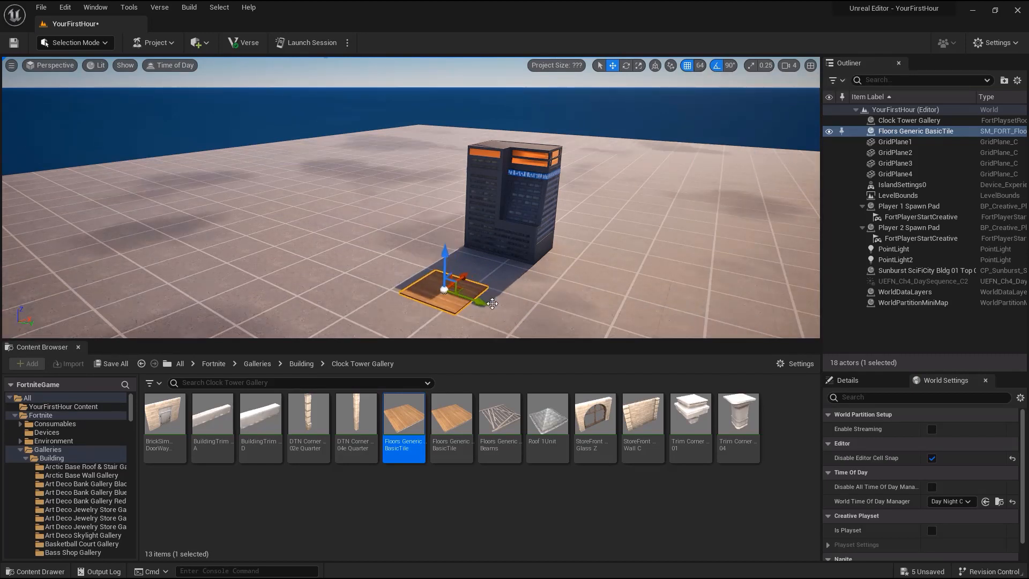
Step: Delete the floor tile and the Sunburst SciFiCity building from the level
{"action": "key", "text": "Delete"}
{"action": "left_click", "coordinate": [516, 226]}
{"action": "key", "text": "Delete"}
{"action": "right_click_drag", "start_coordinate": [516, 226], "coordinate": [605, 250]}
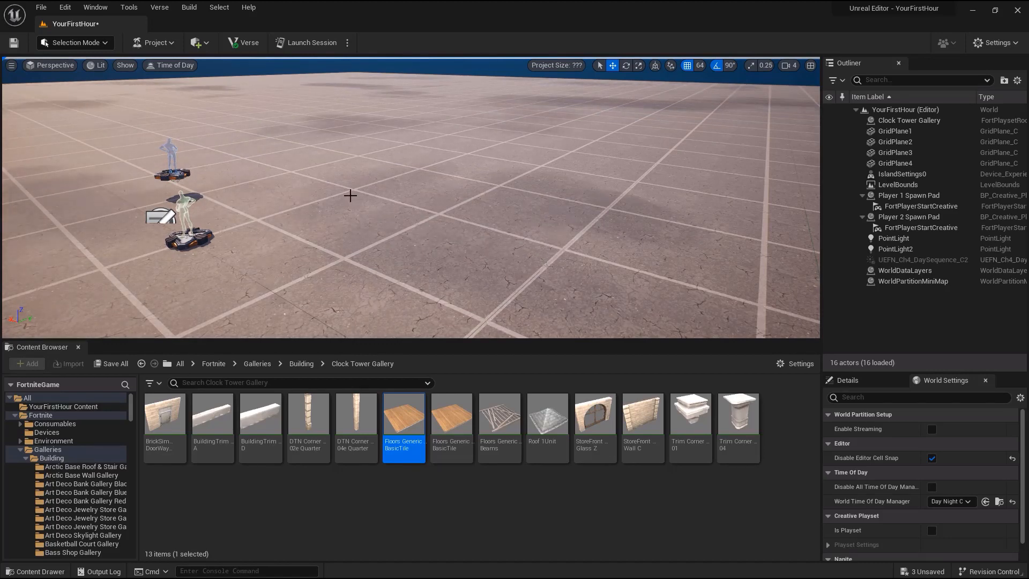
Step: Show the YourFirstHour Content folder in the Content Browser and open the Fab Marketplace (Alpha)
{"action": "left_click", "coordinate": [73, 407]}
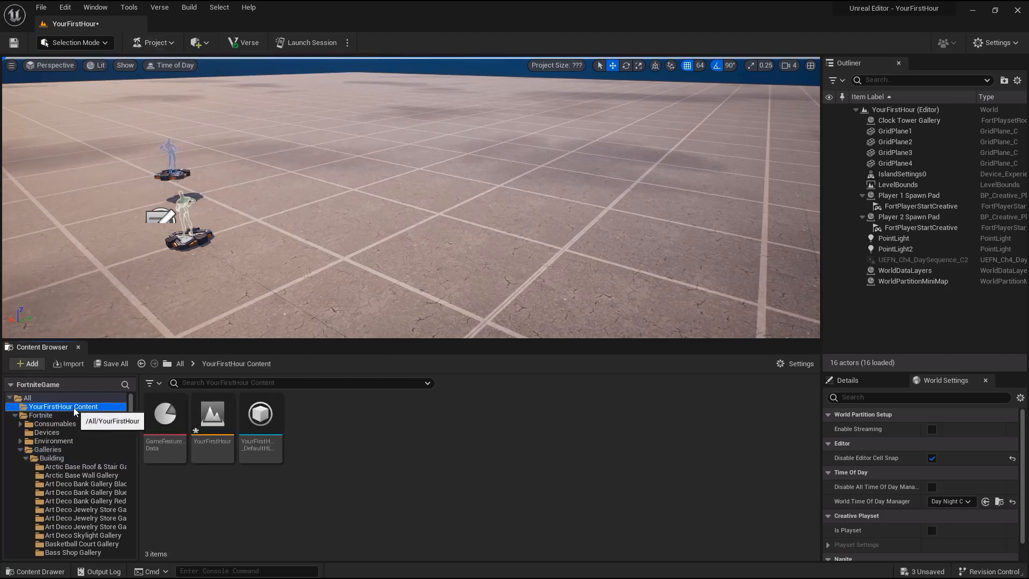
{"action": "right_click", "coordinate": [394, 422]}
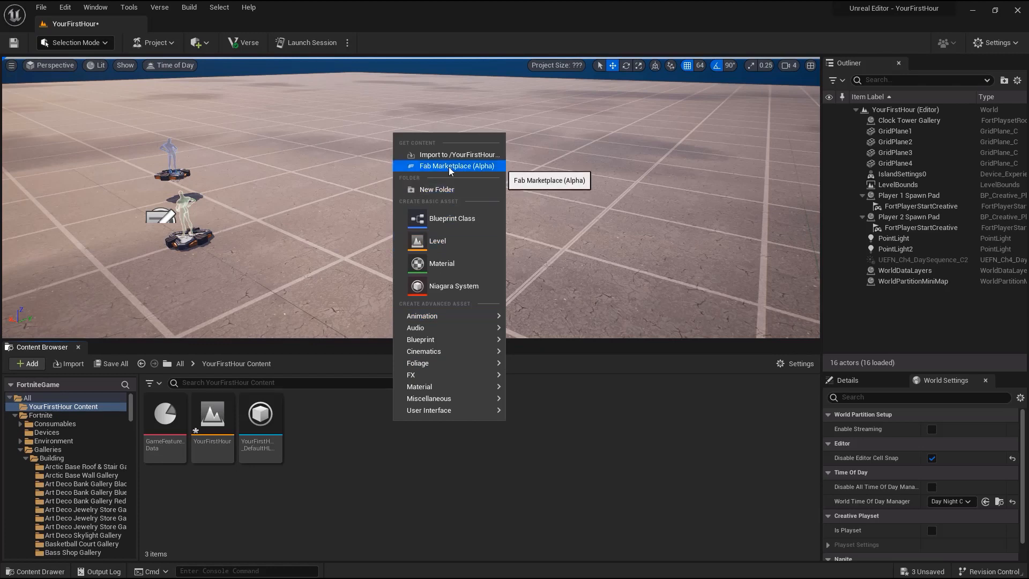
{"action": "left_click", "coordinate": [196, 42]}
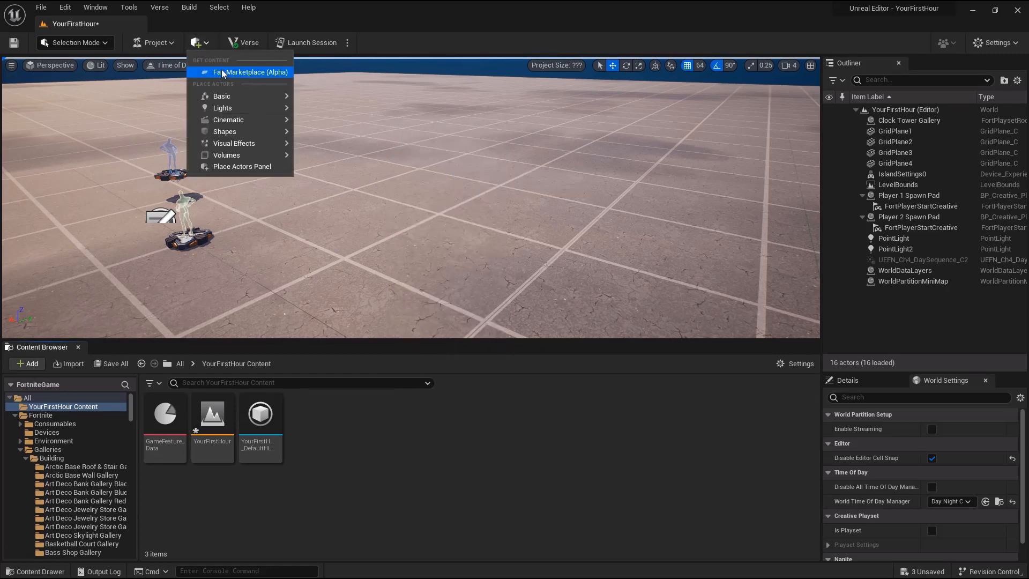
{"action": "left_click", "coordinate": [96, 8]}
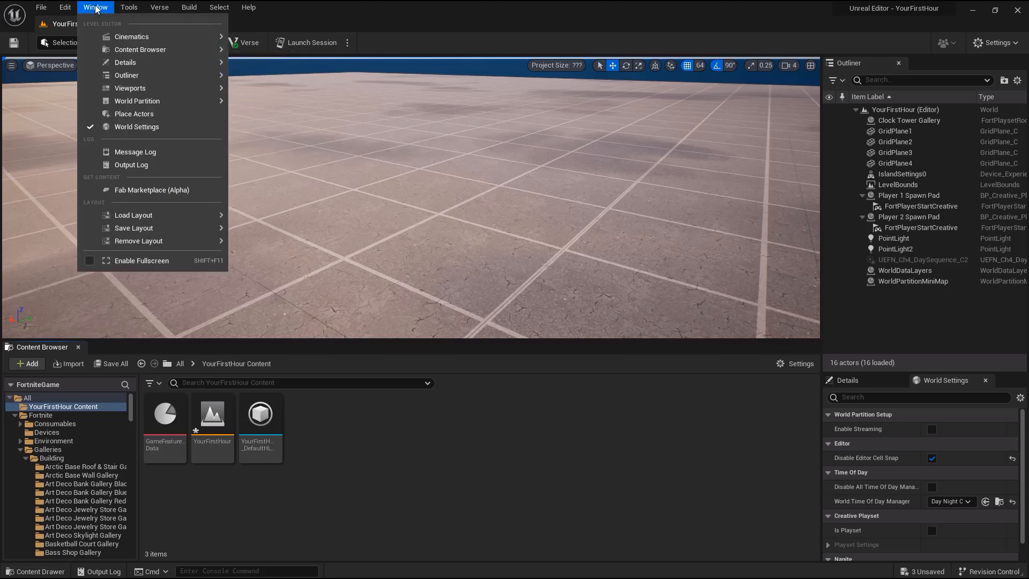
{"action": "left_click", "coordinate": [143, 189]}
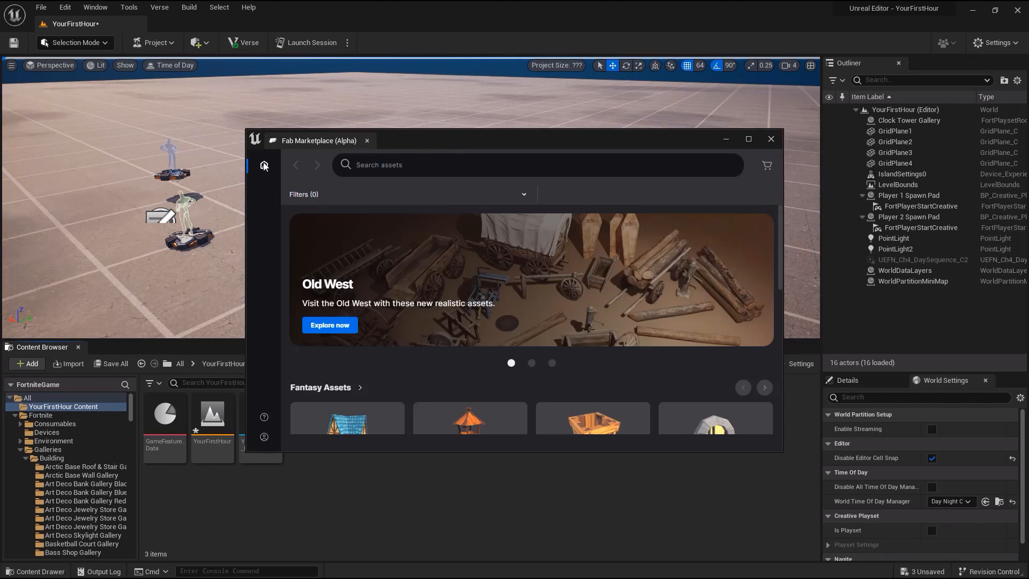
Step: Move the Fab Marketplace window higher and explore its featured Old West collection
{"action": "left_click_drag", "start_coordinate": [484, 140], "coordinate": [477, 109]}
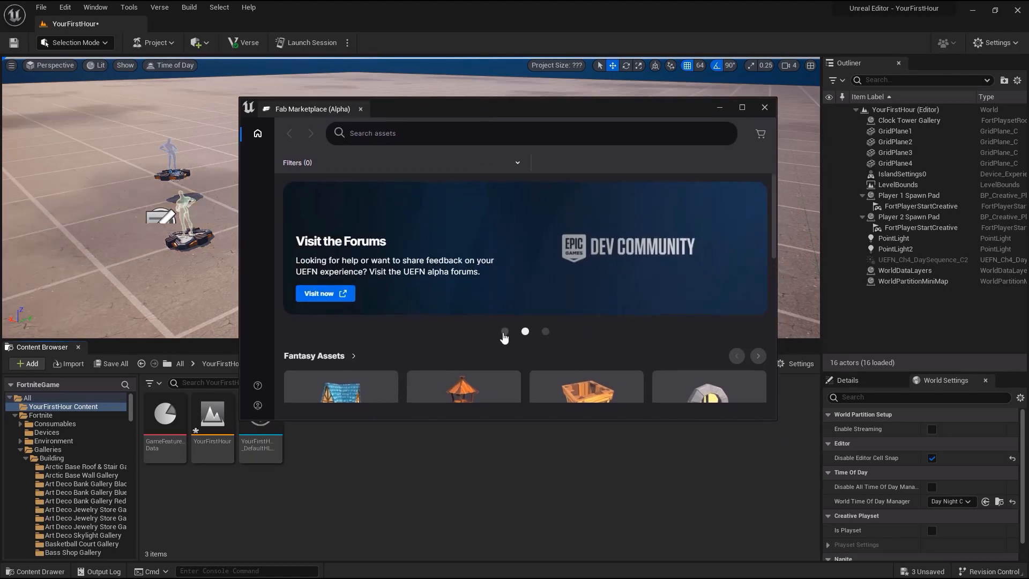
{"action": "left_click", "coordinate": [504, 332]}
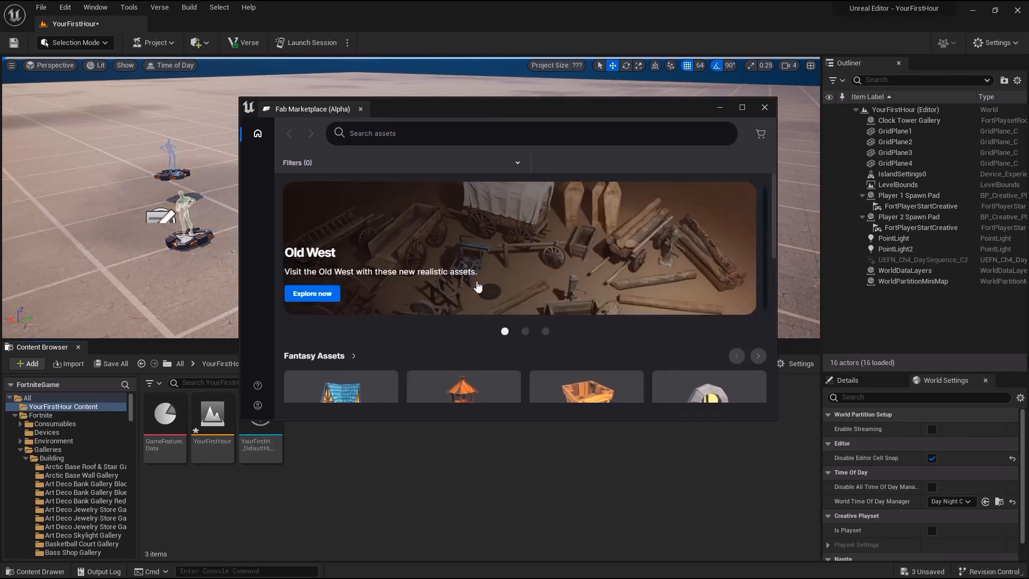
{"action": "left_click", "coordinate": [333, 296]}
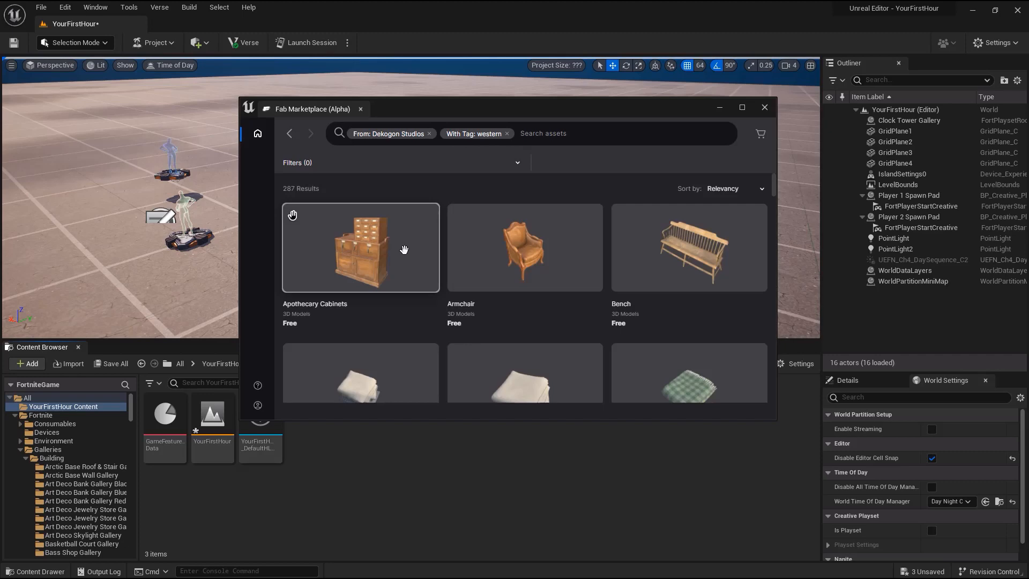
Step: Browse the western assets from Dekogon Studios and search them for "Wagon"
{"action": "scroll", "coordinate": [392, 262], "scroll_direction": "down", "scroll_amount": 3}
{"action": "scroll", "coordinate": [393, 262], "scroll_direction": "down", "scroll_amount": 4}
{"action": "left_click", "coordinate": [549, 134]}
{"action": "type", "text": "Wagon"}
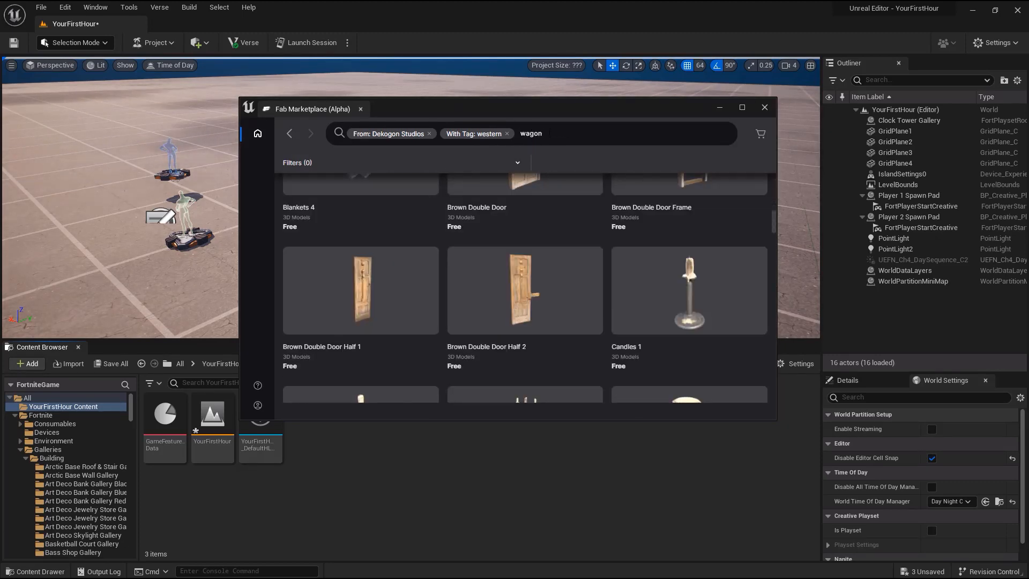
{"action": "key", "text": "Return"}
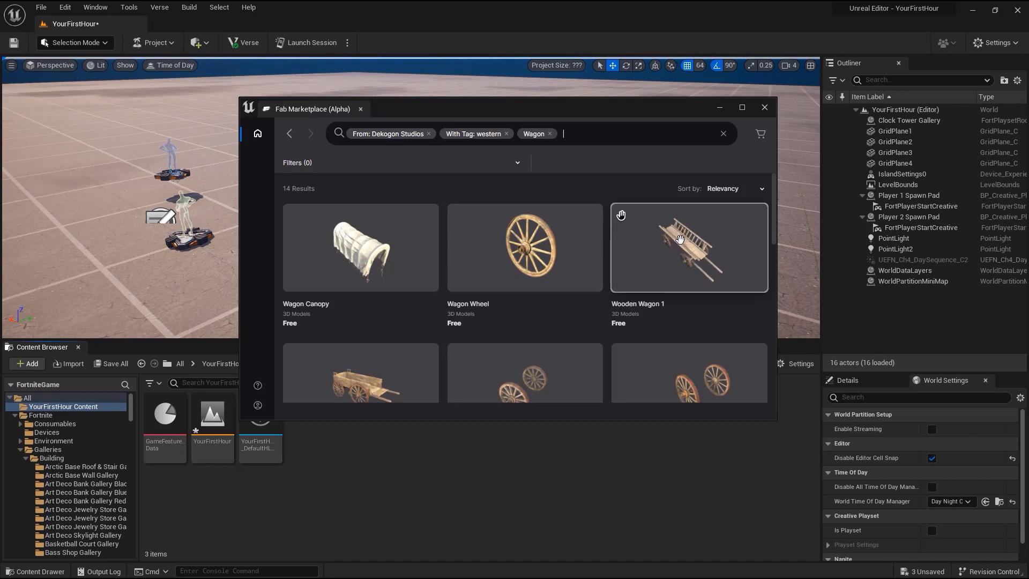
Step: Place the free Wooden Wagon 1 model in the level near the spawn pads, and view its product page options
{"action": "left_click_drag", "start_coordinate": [679, 246], "coordinate": [127, 242]}
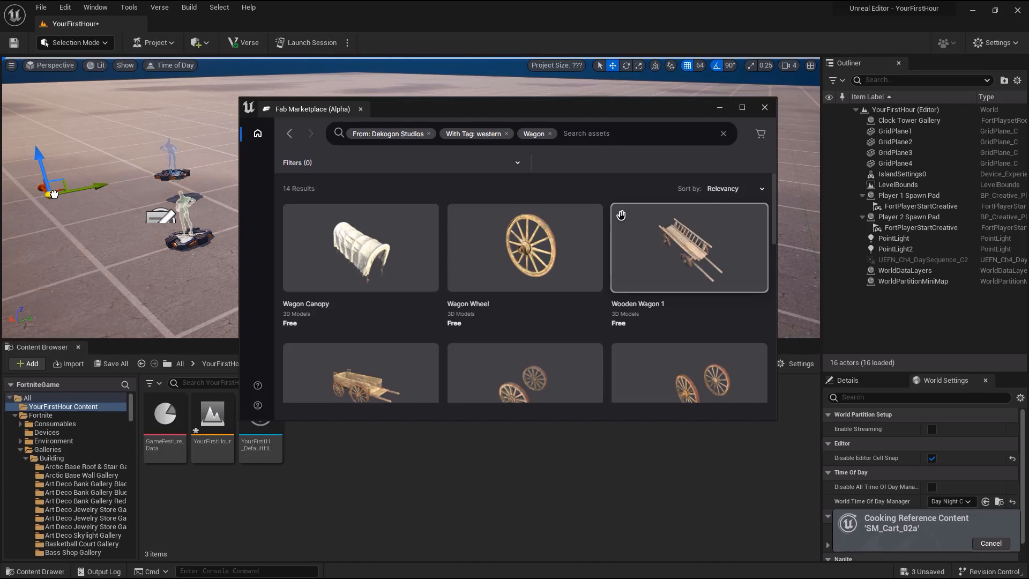
{"action": "right_click_drag", "start_coordinate": [95, 216], "coordinate": [77, 204]}
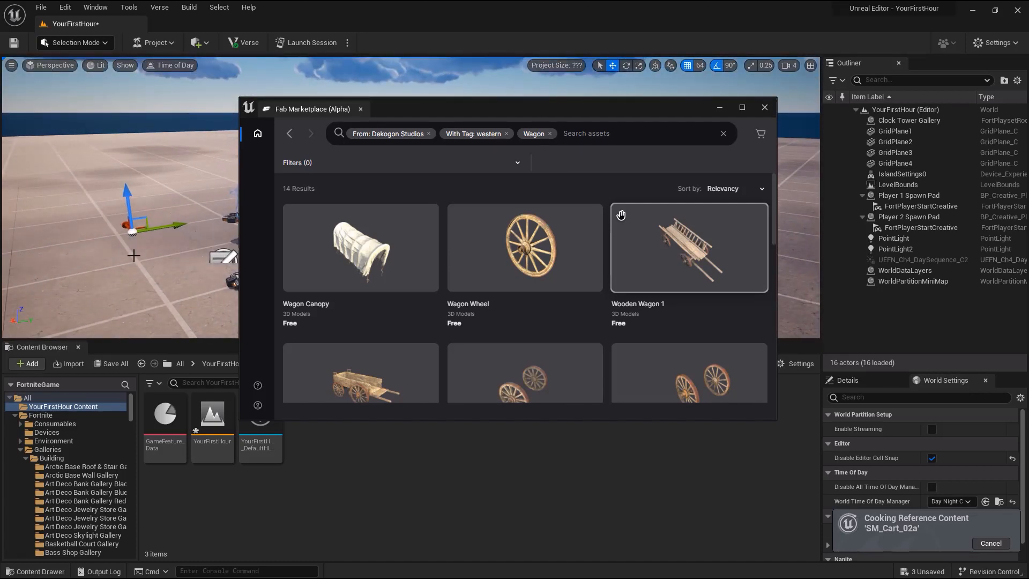
{"action": "left_click", "coordinate": [686, 249]}
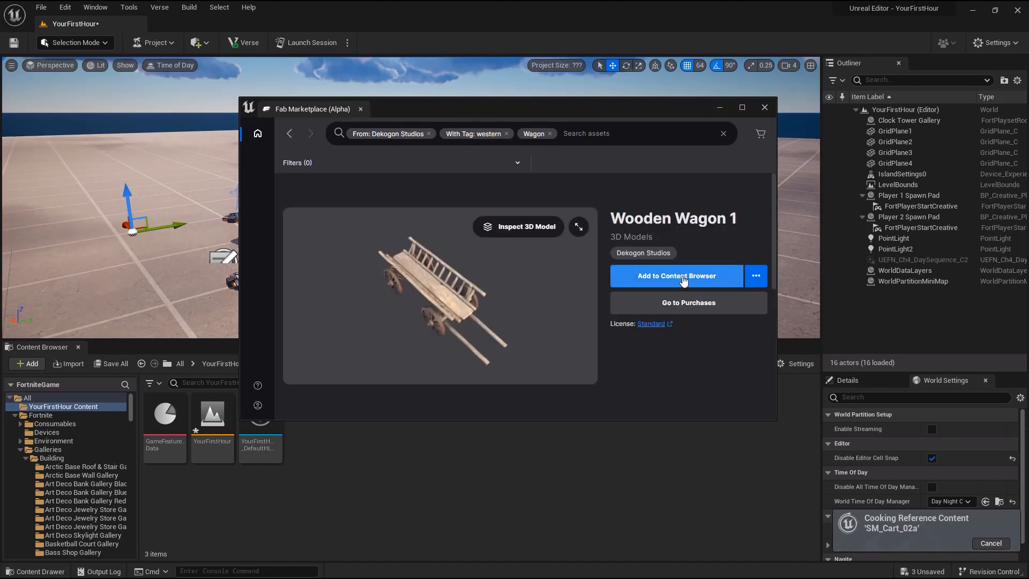
{"action": "left_click", "coordinate": [756, 276]}
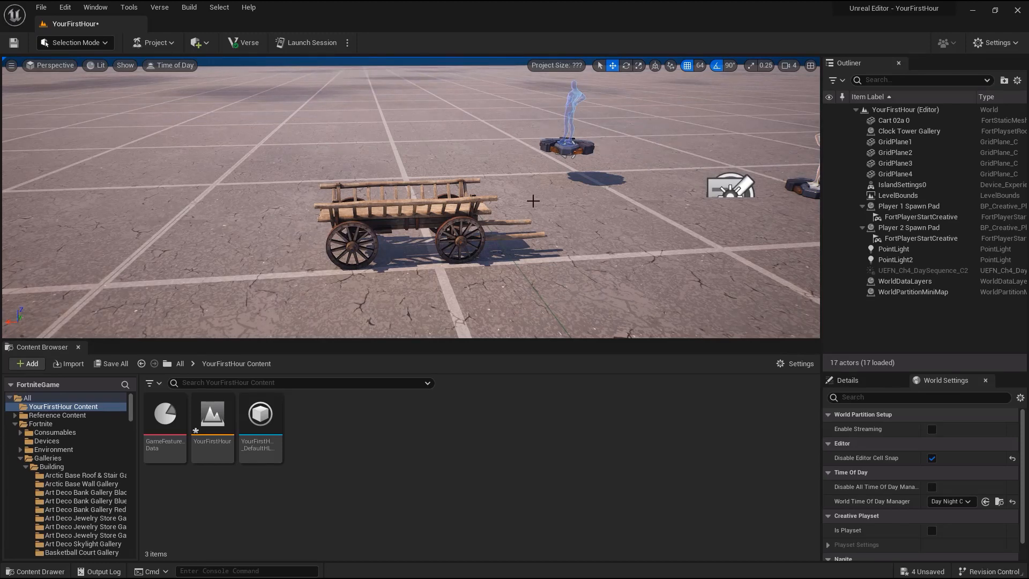
Step: Place two more carts beside the first one, using the mesh in the Reference Content folder SM_Cart_02a Content
{"action": "left_click", "coordinate": [404, 218]}
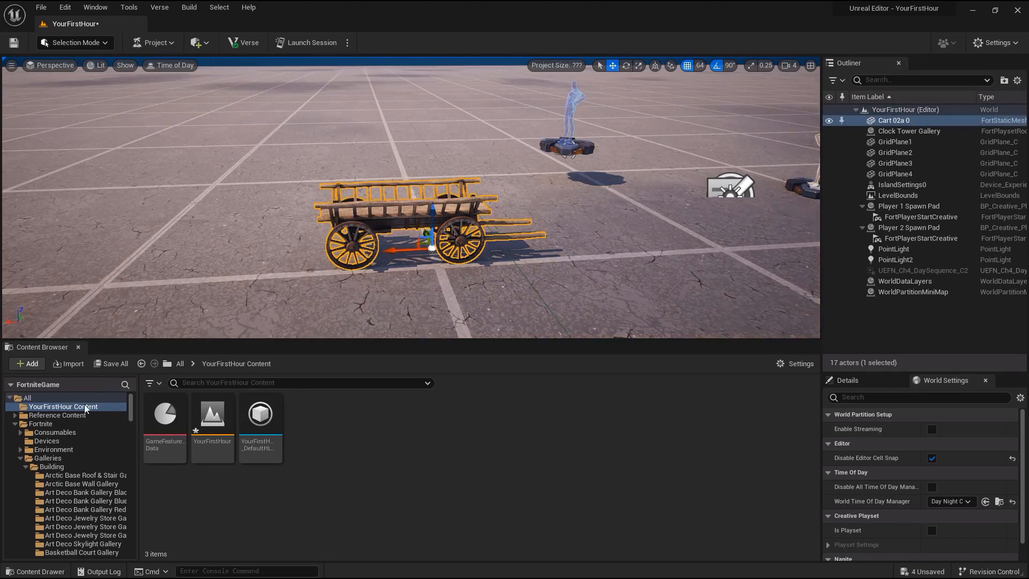
{"action": "left_click", "coordinate": [15, 415]}
{"action": "left_click", "coordinate": [67, 424]}
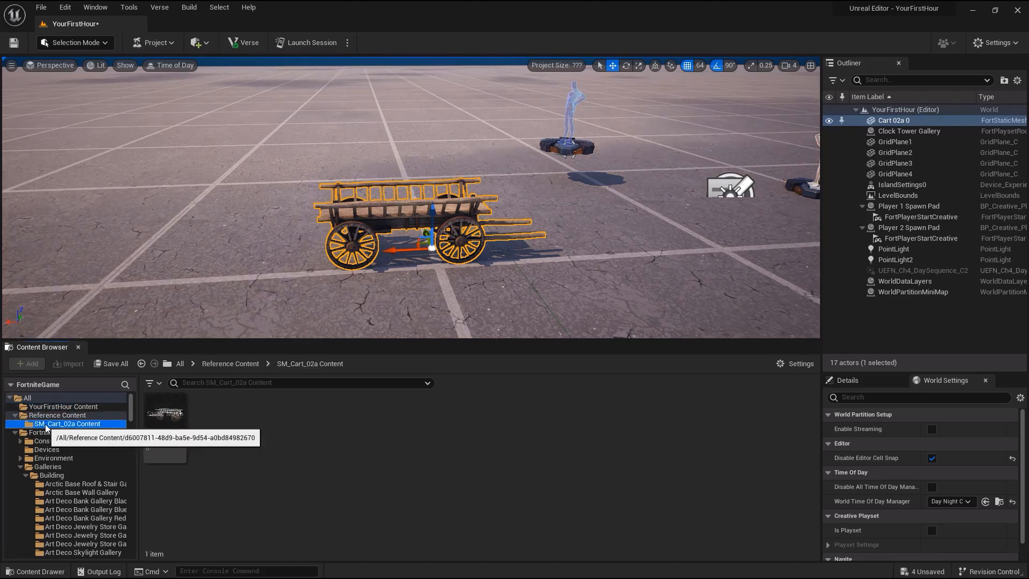
{"action": "left_click_drag", "start_coordinate": [165, 424], "coordinate": [281, 182]}
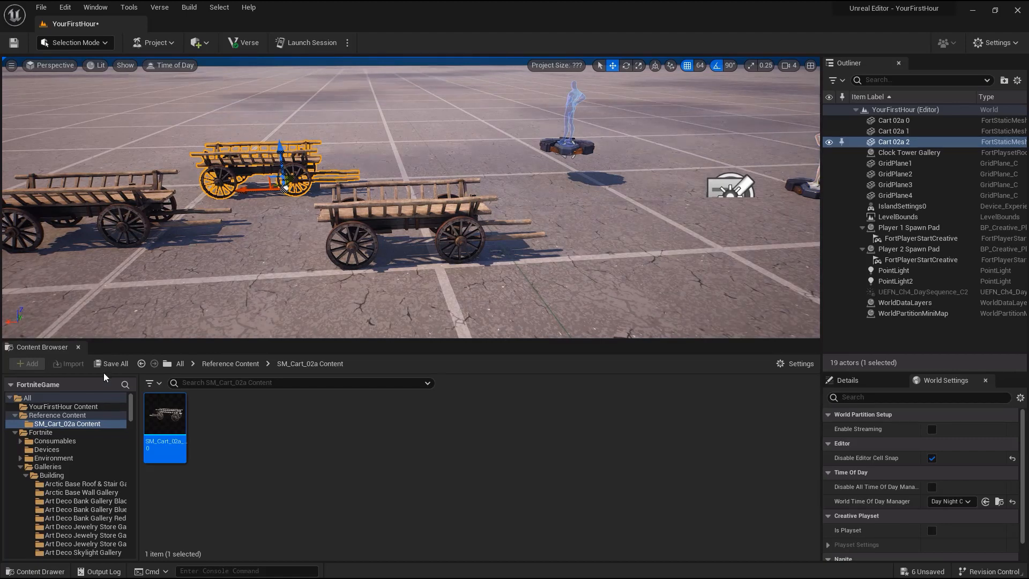
Step: Create a folder named Meshes inside YourFirstHour Content
{"action": "left_click", "coordinate": [78, 407]}
{"action": "right_click", "coordinate": [78, 407]}
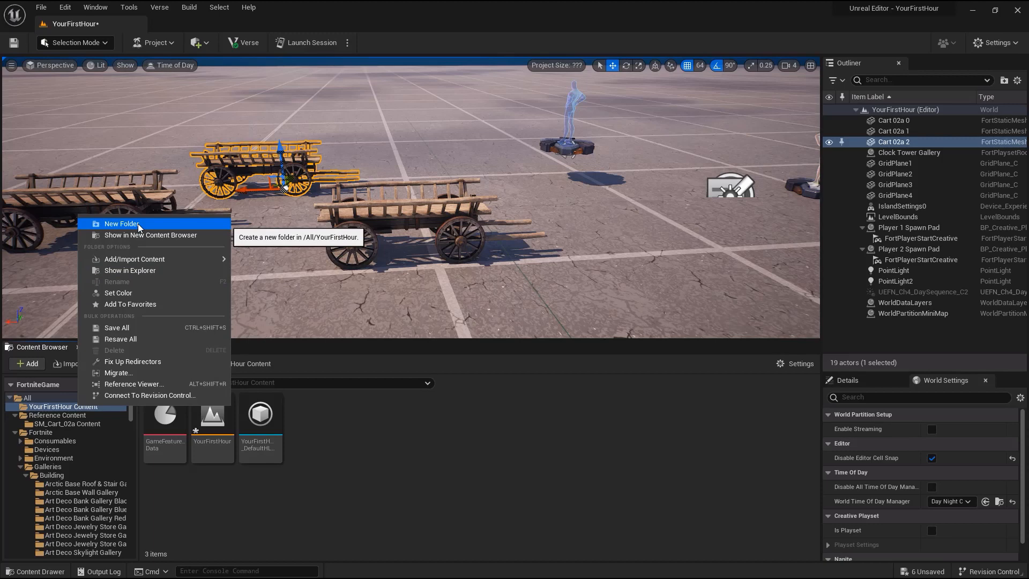
{"action": "left_click", "coordinate": [121, 224]}
{"action": "type", "text": "Meshes"}
{"action": "key", "text": "Return"}
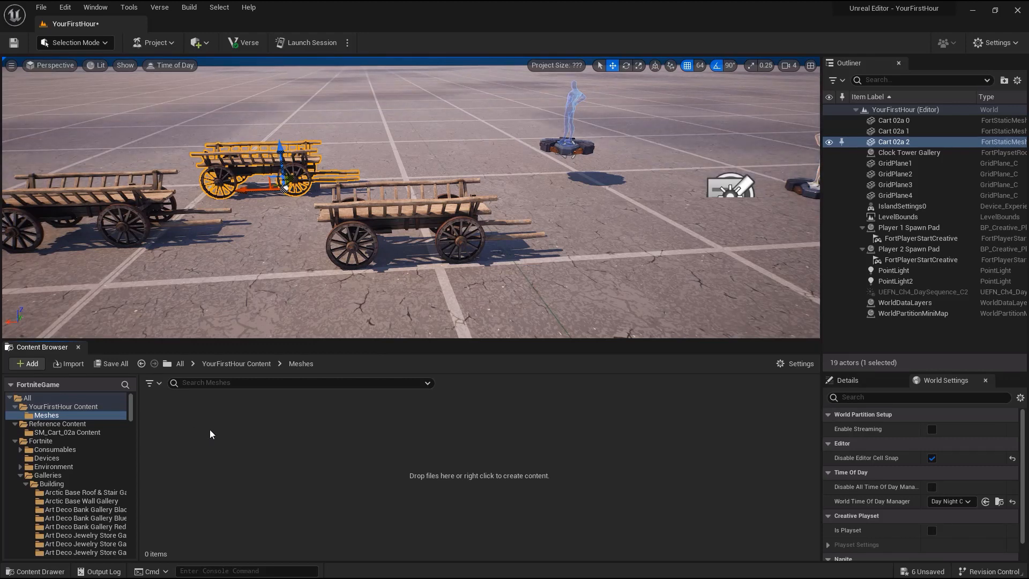
Step: Create a folder named Hay inside Meshes and open it
{"action": "right_click", "coordinate": [210, 430]}
{"action": "left_click", "coordinate": [253, 198]}
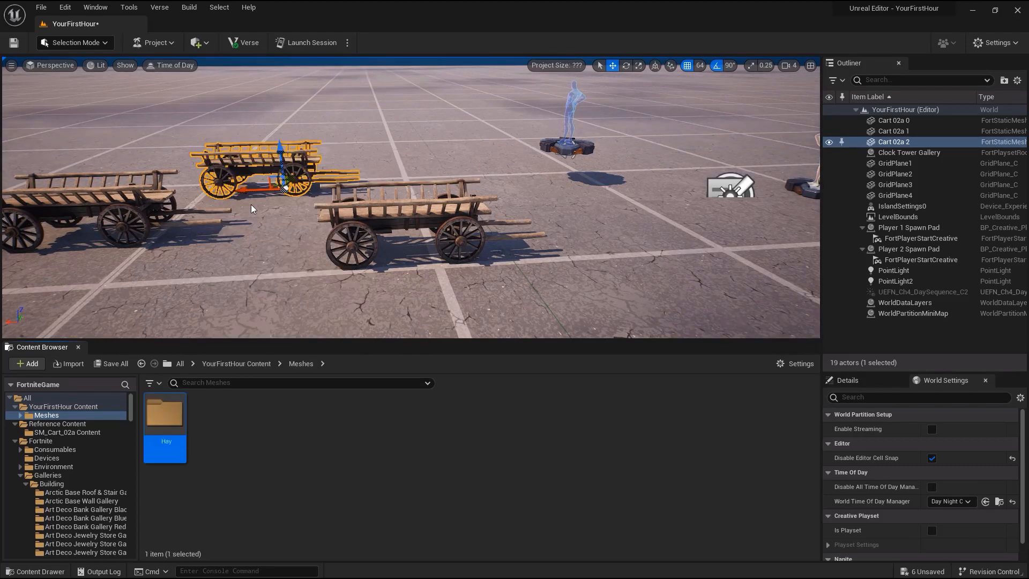
{"action": "type", "text": "Hay"}
{"action": "key", "text": "Return"}
{"action": "double_click", "coordinate": [171, 401]}
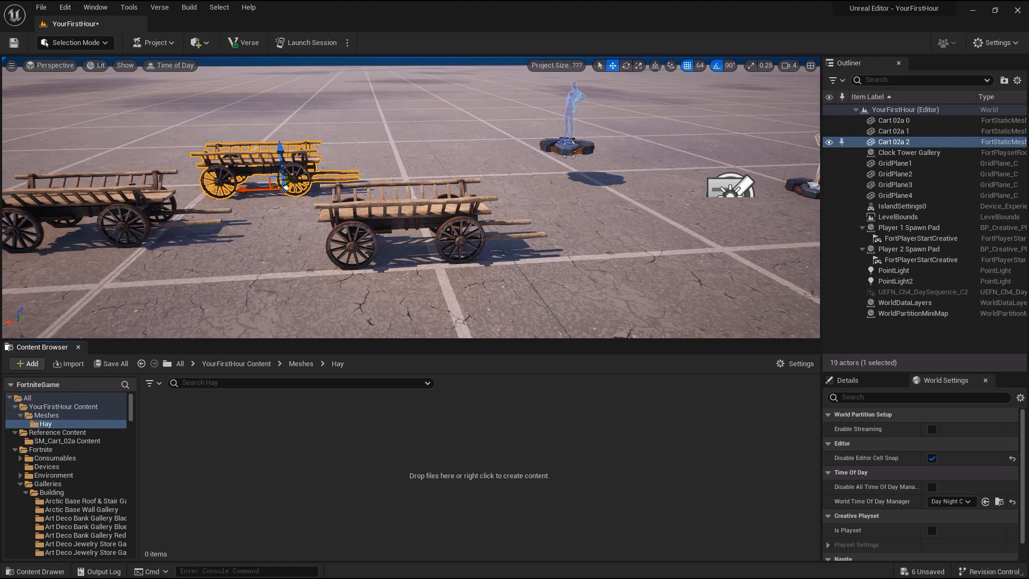
Step: Import SM_Hay_Set_01a.FBX from the Downloads folder UEFN_Import into the Hay folder as a static mesh with the default FBX options
{"action": "key", "text": "alt+Tab"}
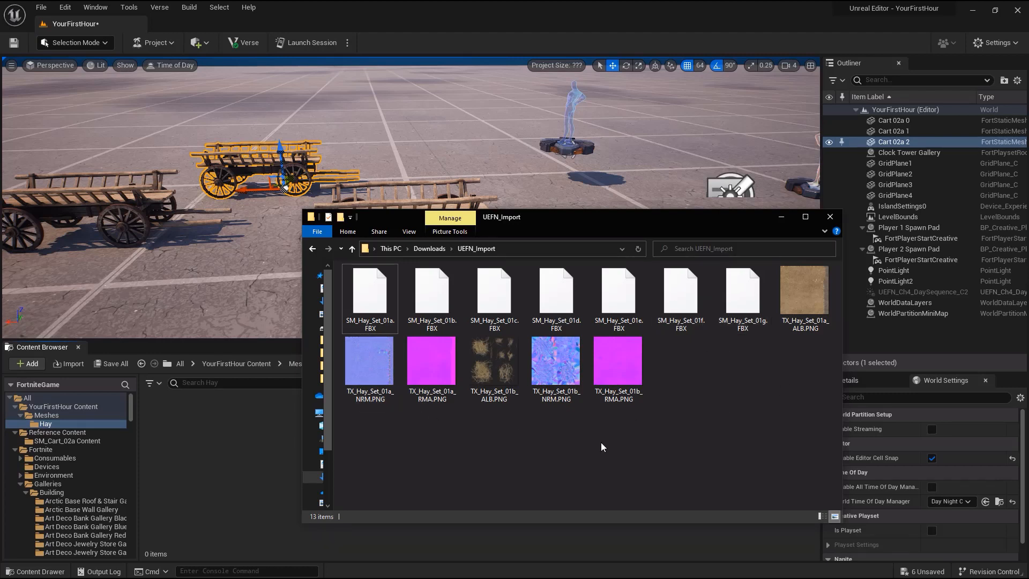
{"action": "left_click_drag", "start_coordinate": [370, 289], "coordinate": [230, 441]}
{"action": "left_click", "coordinate": [490, 101]}
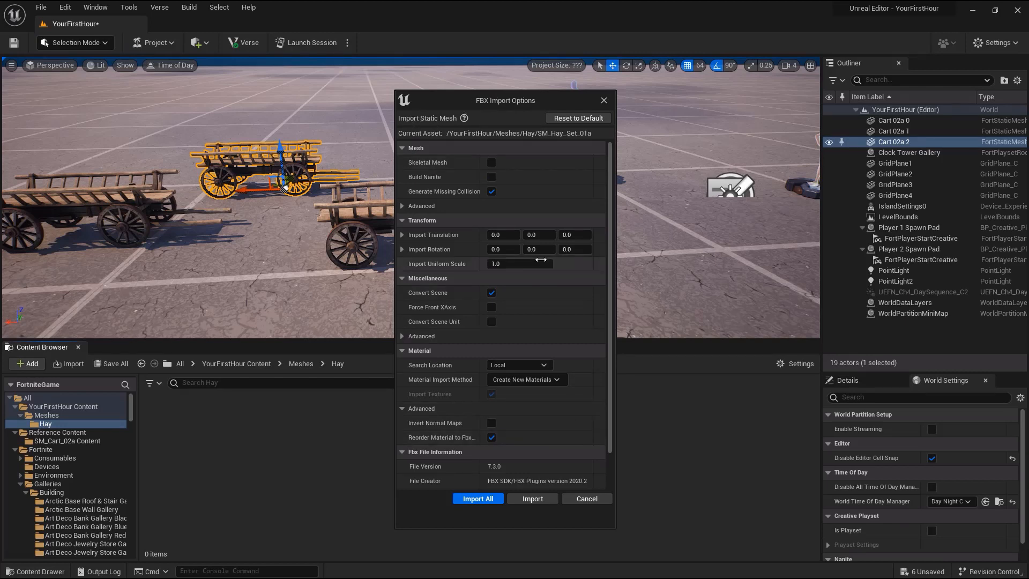
{"action": "left_click", "coordinate": [533, 498]}
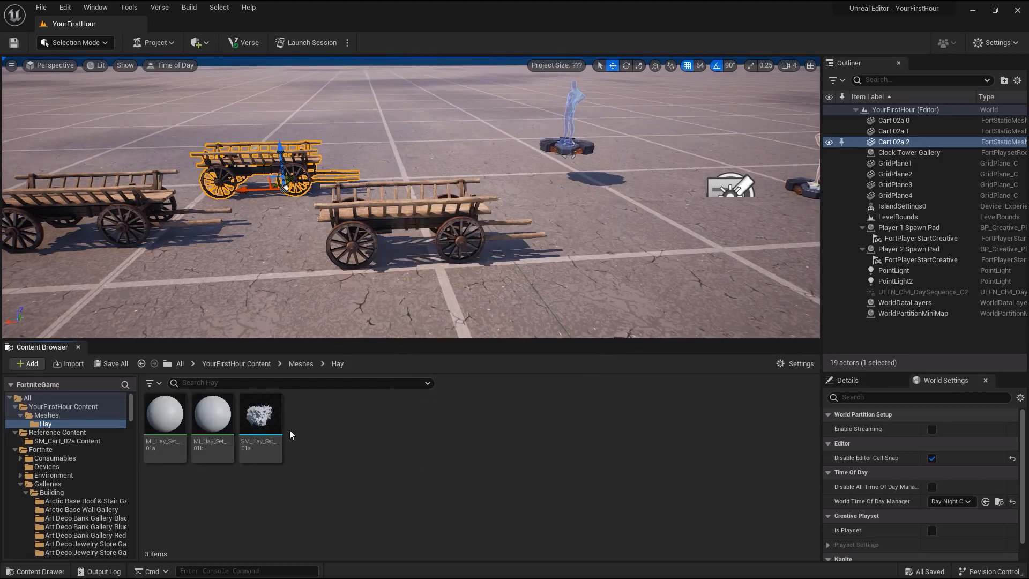
Step: Examine the imported SM_Hay_Set_01a mesh from several angles in a docked mesh editor and return to the YourFirstHour level
{"action": "mouse_move", "coordinate": [262, 415]}
{"action": "double_click", "coordinate": [261, 416]}
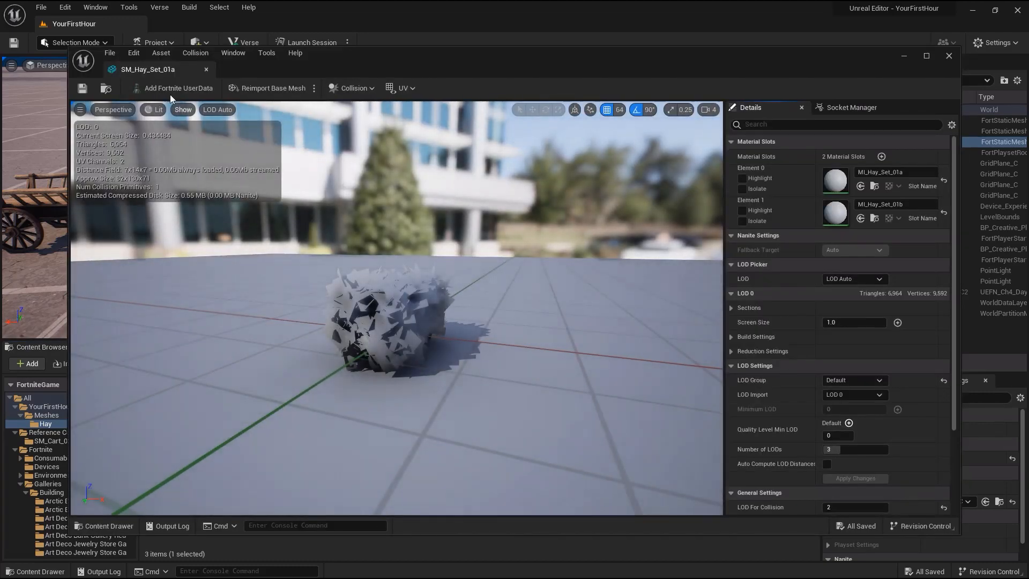
{"action": "left_click_drag", "start_coordinate": [150, 70], "coordinate": [214, 24]}
{"action": "mouse_move", "coordinate": [336, 303]}
{"action": "left_mouse_down"}
{"action": "mouse_move", "coordinate": [247, 307]}
{"action": "mouse_move", "coordinate": [354, 304]}
{"action": "left_mouse_up"}
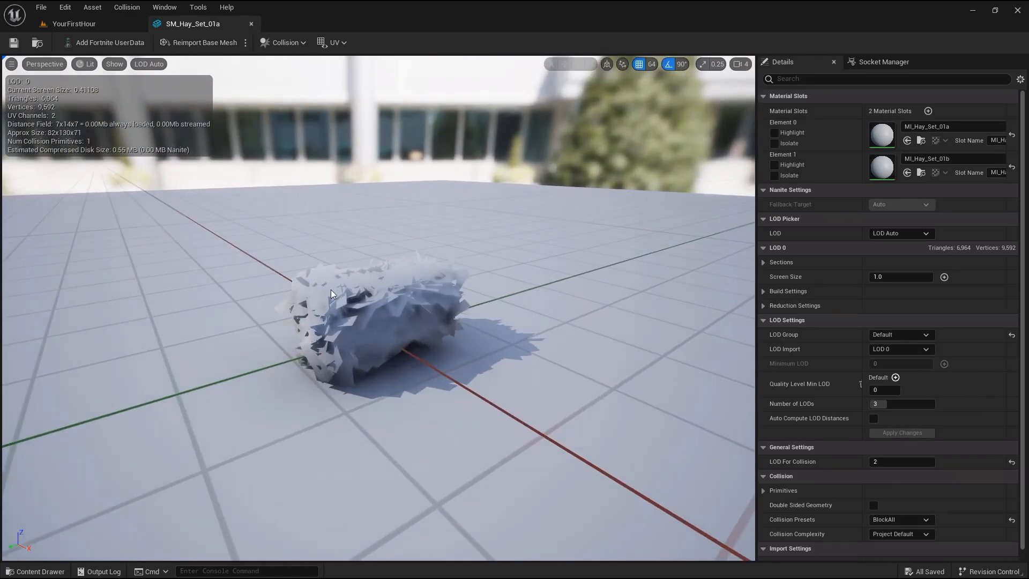
{"action": "mouse_move", "coordinate": [331, 289]}
{"action": "left_mouse_down"}
{"action": "mouse_move", "coordinate": [279, 291]}
{"action": "mouse_move", "coordinate": [320, 288]}
{"action": "left_mouse_up"}
{"action": "left_click", "coordinate": [74, 24]}
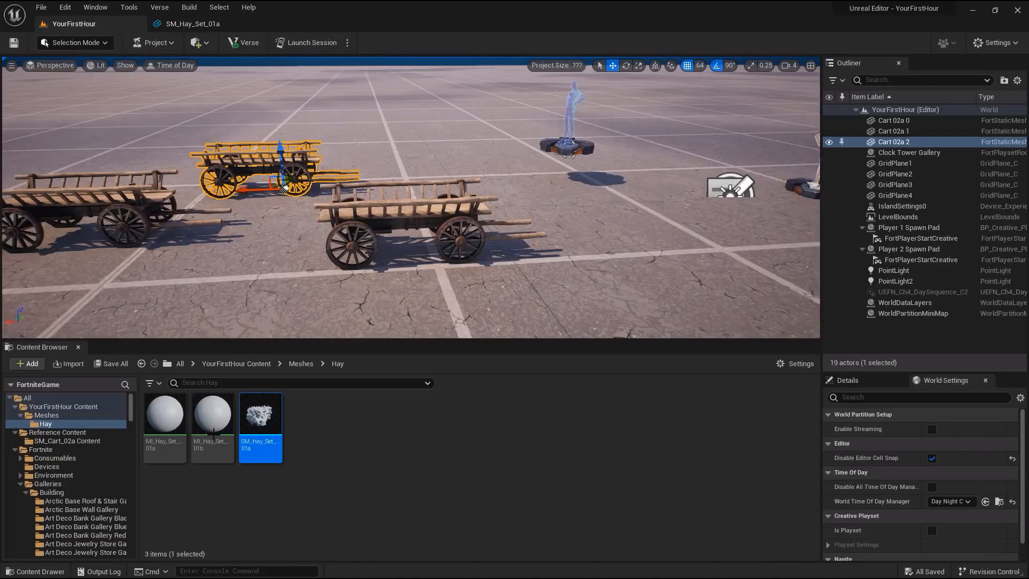
{"action": "mouse_move", "coordinate": [213, 433]}
{"action": "left_click", "coordinate": [352, 422]}
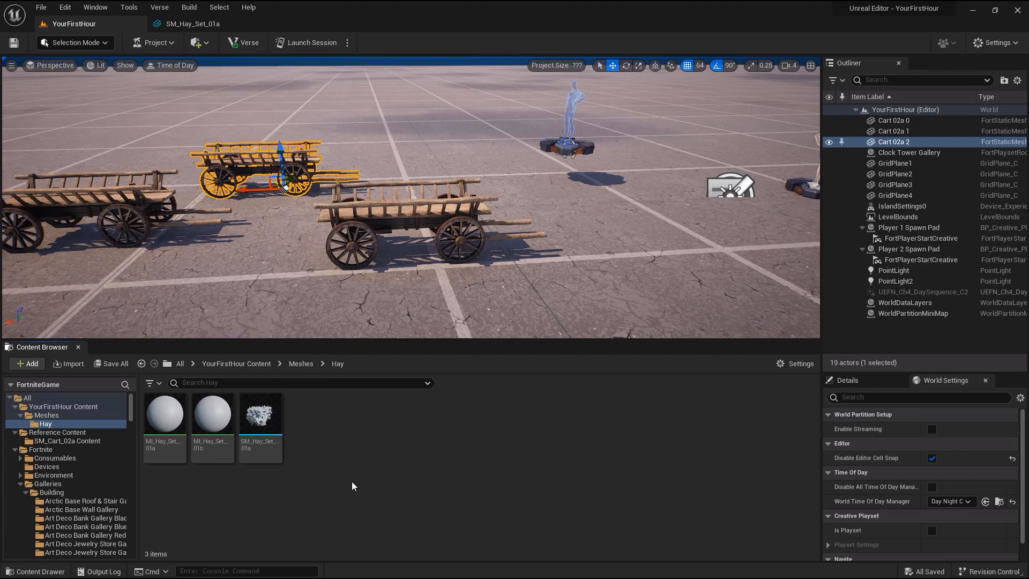
Step: Import SM_Hay_Set_01b.FBX through SM_Hay_Set_01g.FBX into the Hay folder with the material import method Do Not Create Material
{"action": "right_click", "coordinate": [371, 432]}
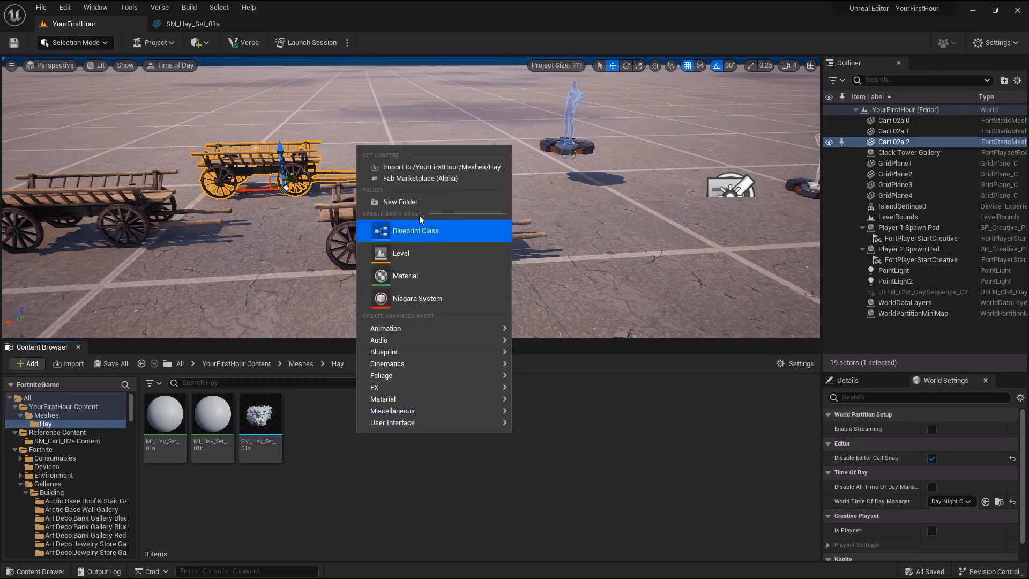
{"action": "left_click", "coordinate": [414, 166]}
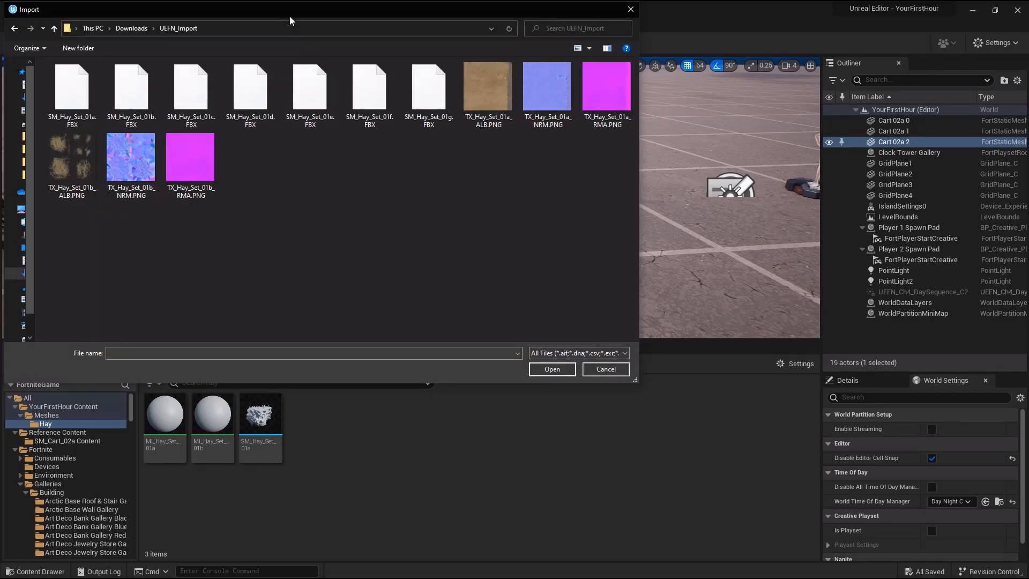
{"action": "left_click", "coordinate": [129, 89]}
{"action": "left_click", "coordinate": [435, 91], "text": "shift"}
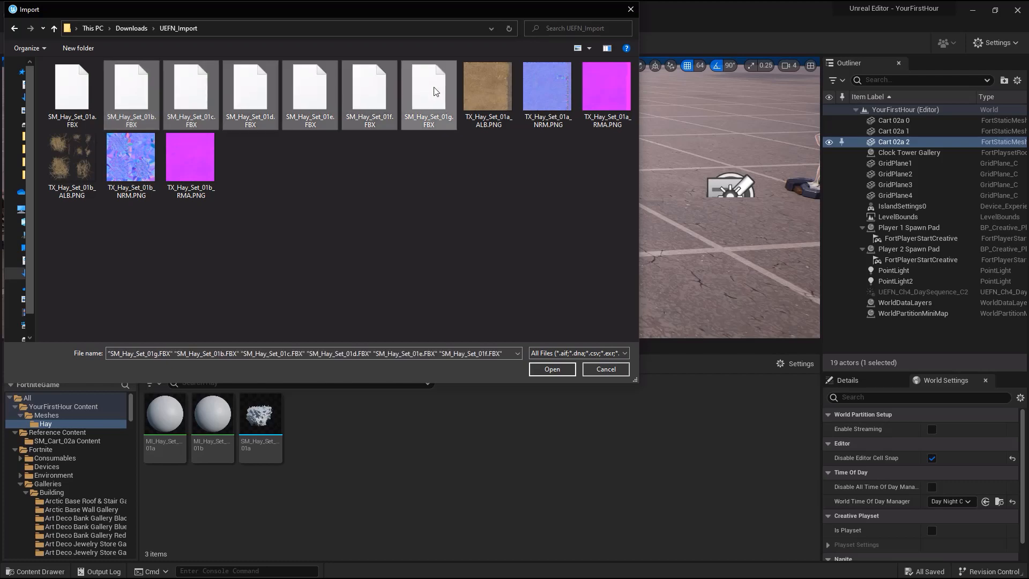
{"action": "left_click", "coordinate": [557, 369]}
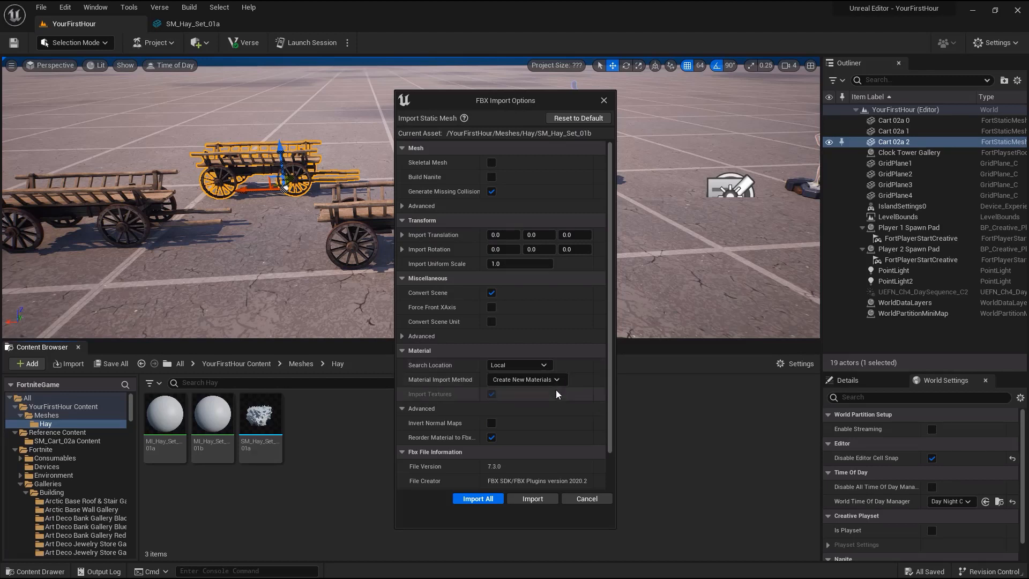
{"action": "left_click", "coordinate": [524, 380]}
{"action": "left_click", "coordinate": [533, 419]}
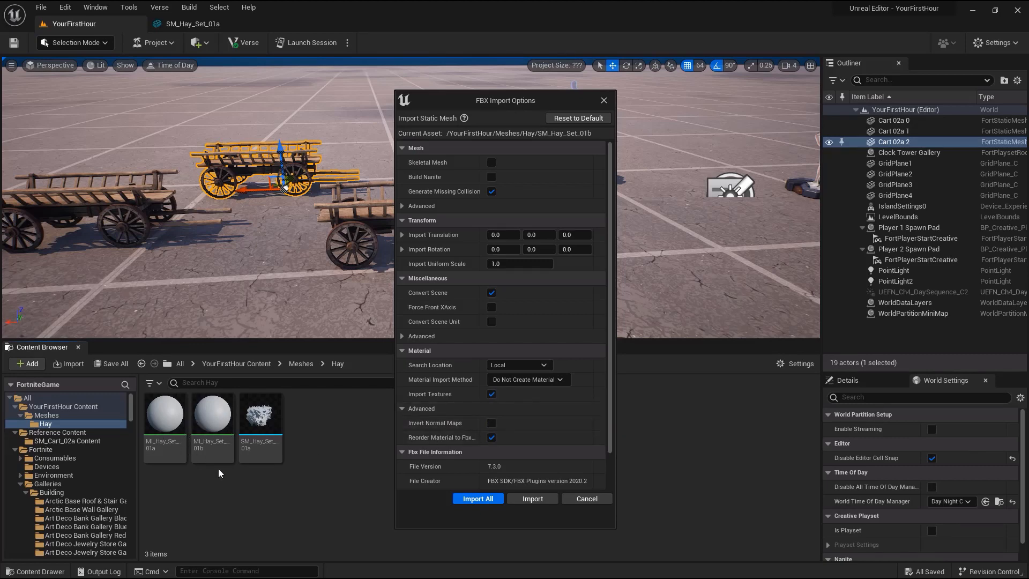
{"action": "left_click", "coordinate": [481, 500]}
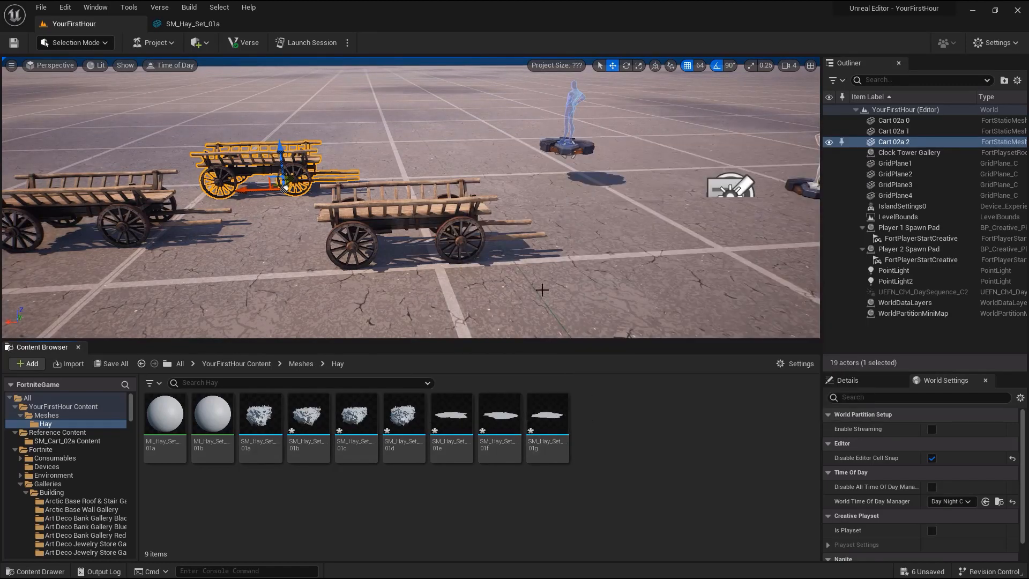
Step: Place the SM_Hay_Set_01a bale and the flat SM_Hay_Set_01f mesh side by side on the ground in front of the carts
{"action": "right_click_drag", "start_coordinate": [583, 294], "coordinate": [519, 328]}
{"action": "key", "text": "w"}
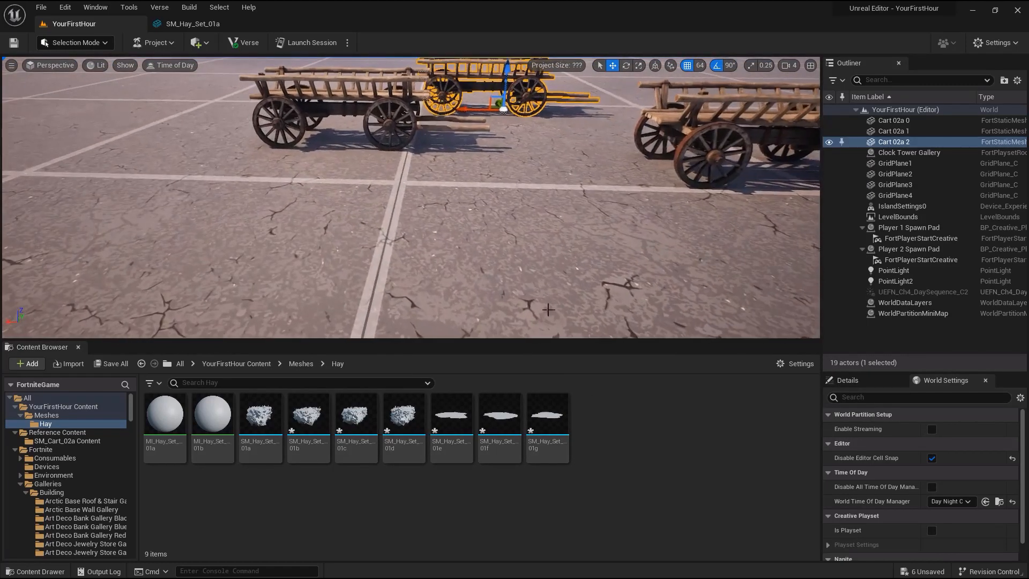
{"action": "left_click_drag", "start_coordinate": [255, 418], "coordinate": [256, 215]}
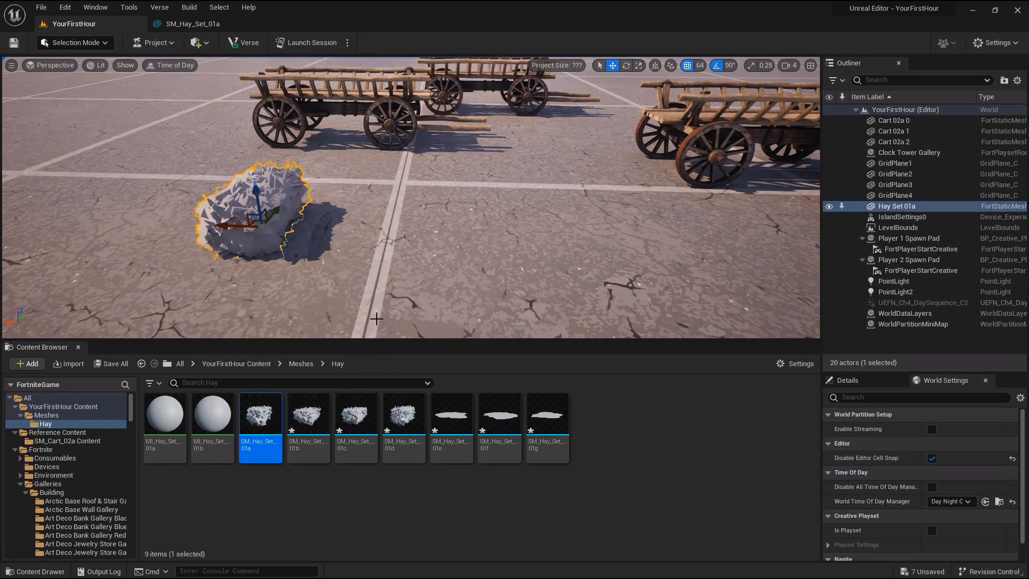
{"action": "left_click_drag", "start_coordinate": [502, 414], "coordinate": [454, 232]}
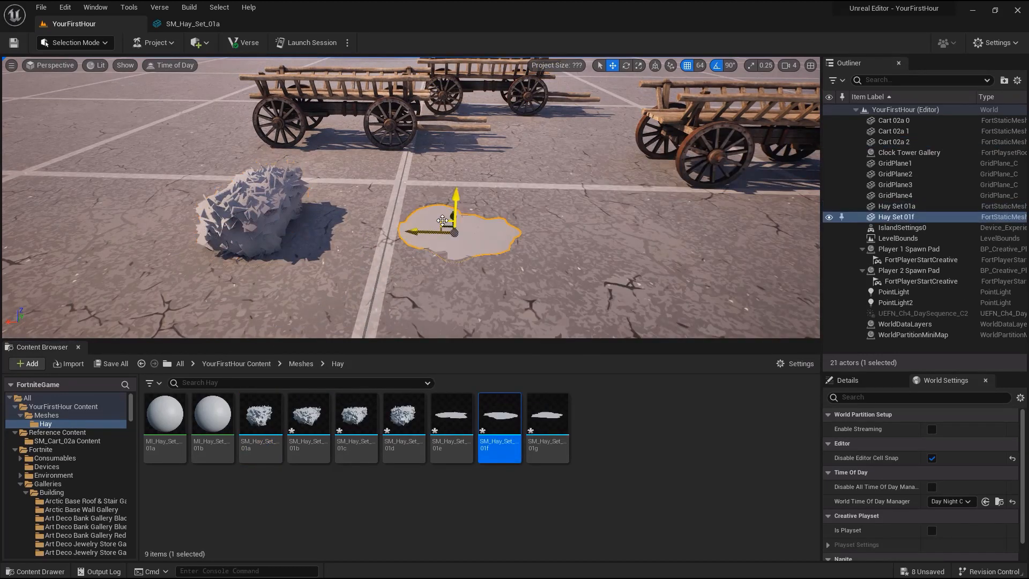
{"action": "key", "text": "Escape"}
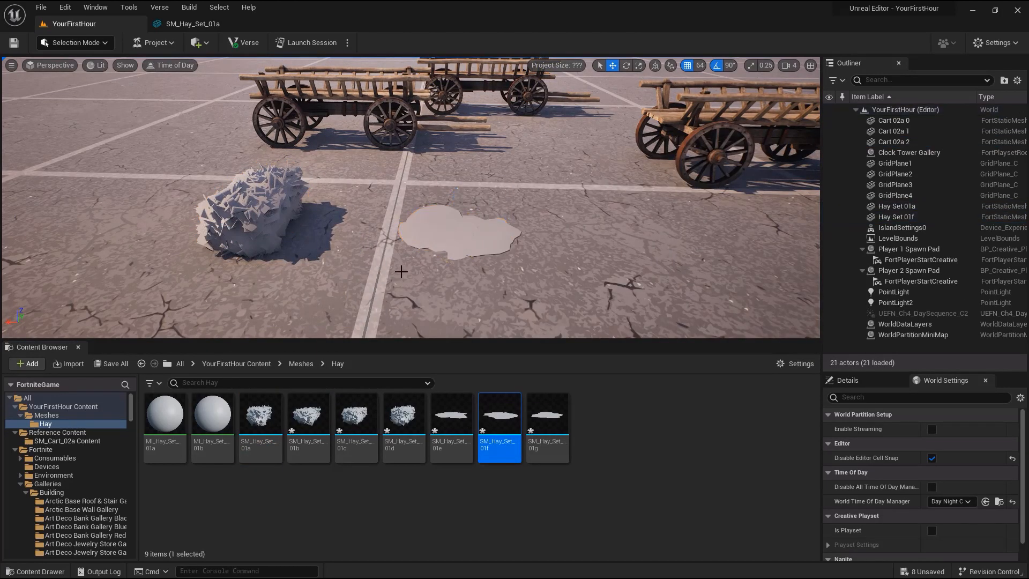
{"action": "left_click", "coordinate": [439, 223]}
{"action": "left_click", "coordinate": [259, 208]}
{"action": "key", "text": "w"}
{"action": "right_click_drag", "start_coordinate": [432, 280], "coordinate": [402, 280]}
{"action": "key", "text": "Escape"}
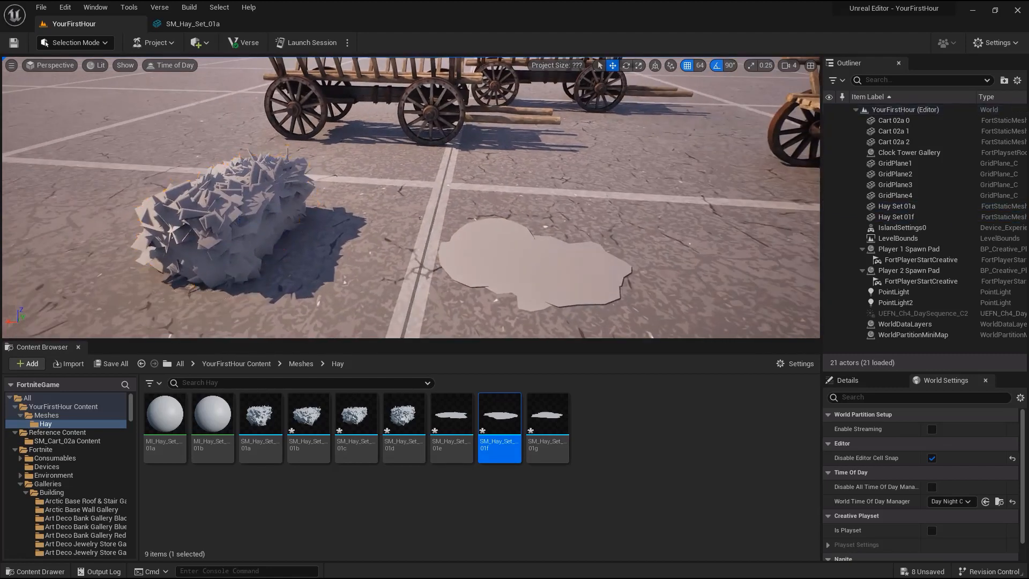
{"action": "left_click", "coordinate": [329, 500]}
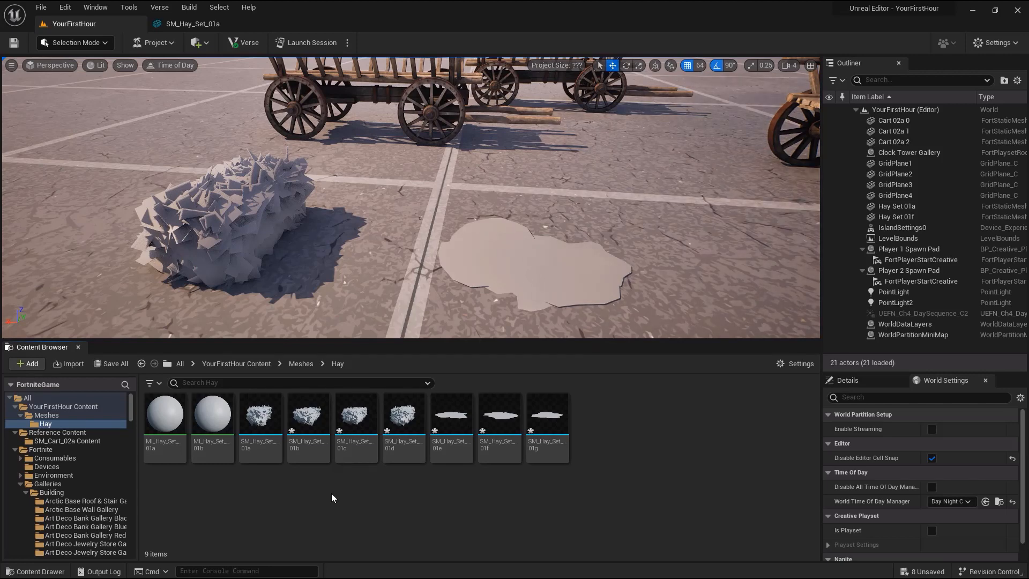
Step: Import the six TX_Hay_Set PNG textures from UEFN_Import into the Hay folder and save all unsaved content
{"action": "left_click", "coordinate": [24, 362]}
{"action": "left_click", "coordinate": [73, 91]}
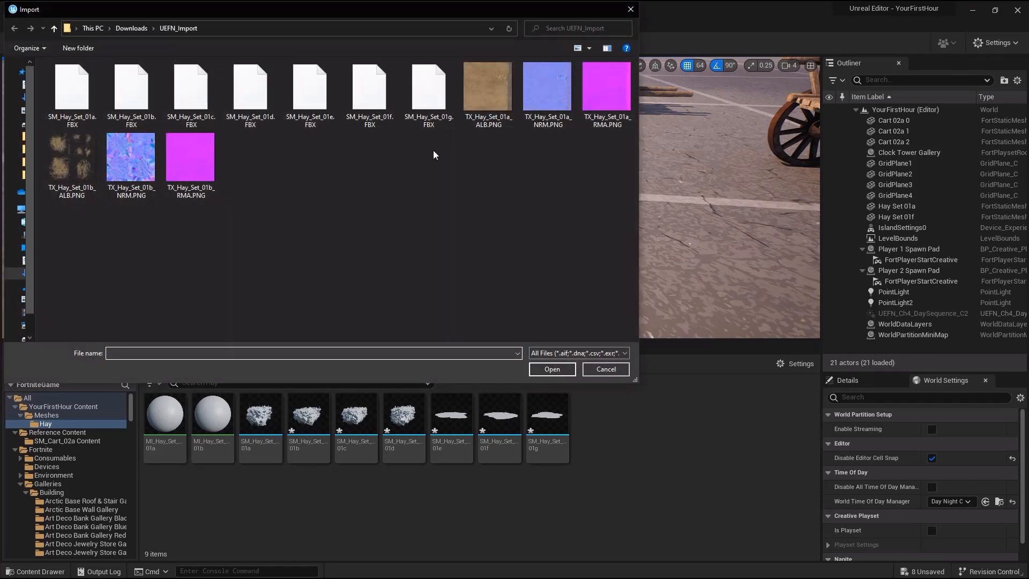
{"action": "left_click", "coordinate": [477, 88]}
{"action": "left_click", "coordinate": [200, 161], "text": "shift"}
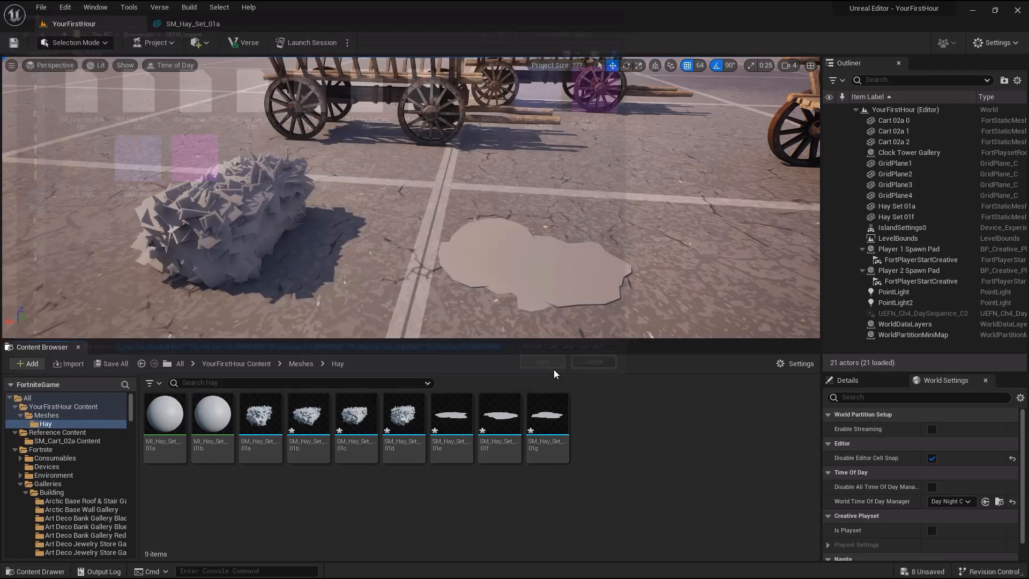
{"action": "left_click", "coordinate": [552, 369]}
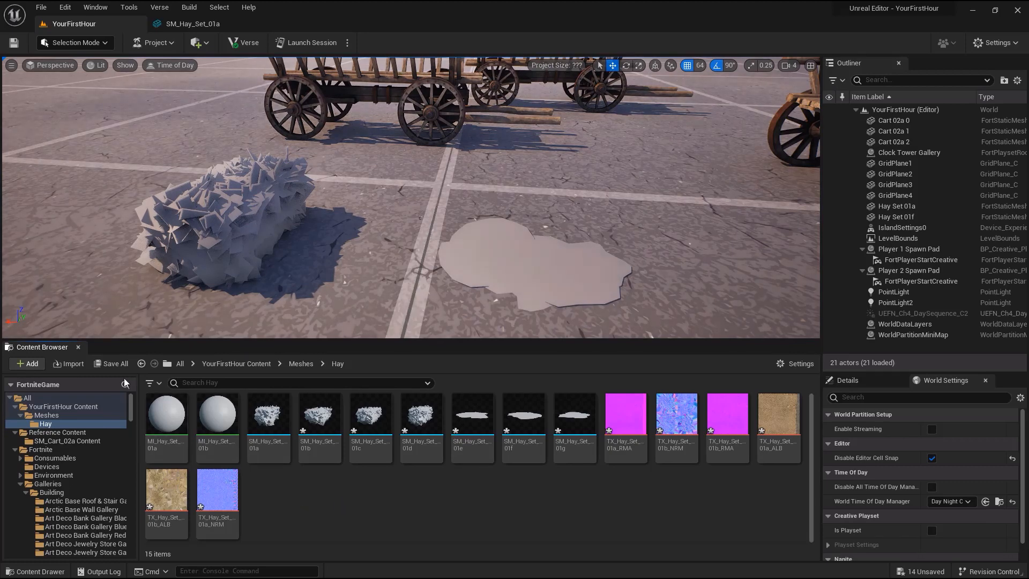
{"action": "left_click", "coordinate": [109, 364]}
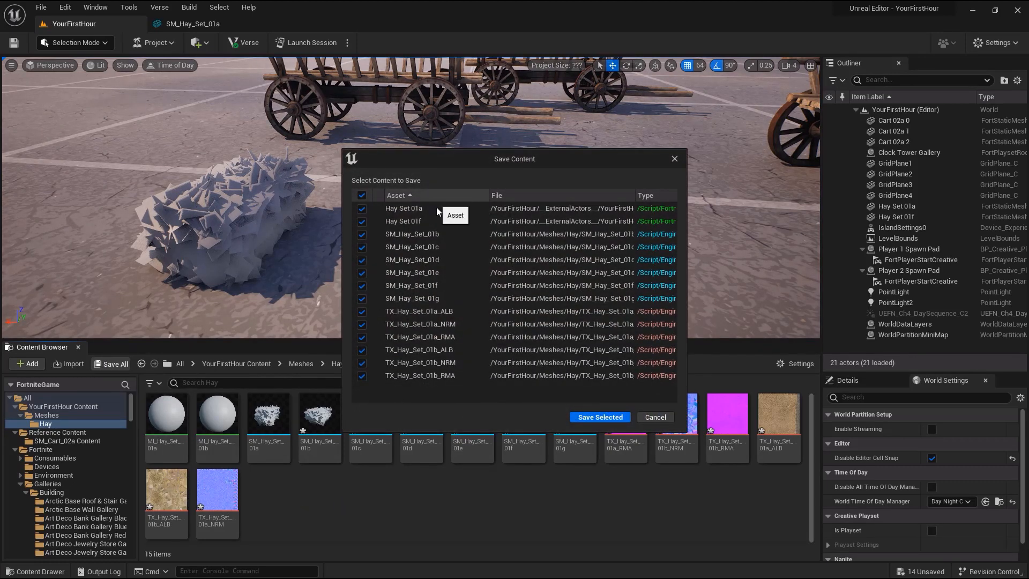
{"action": "left_click", "coordinate": [592, 417]}
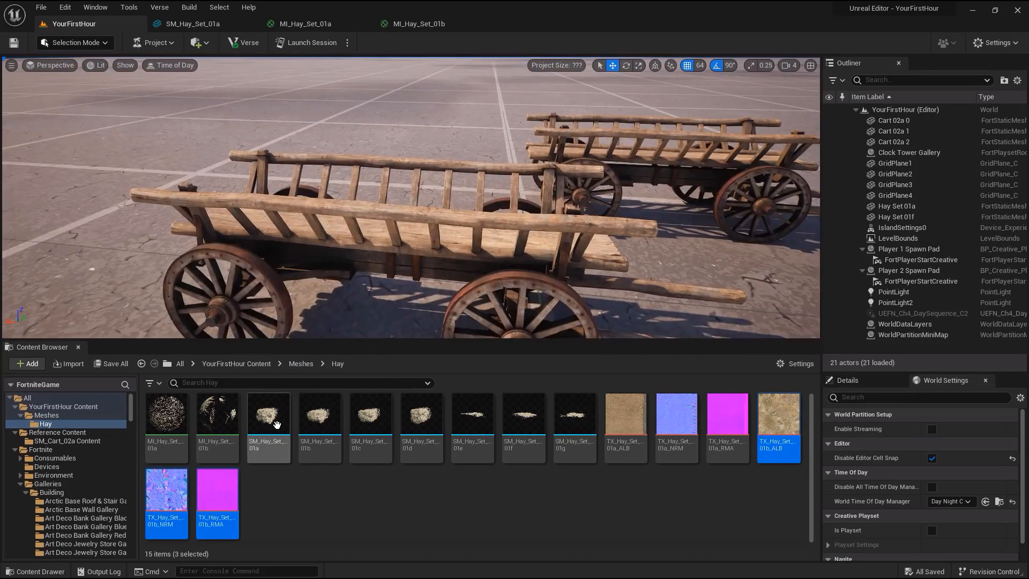
Step: Place the textured hay bales SM_Hay_Set_01a, SM_Hay_Set_01b and SM_Hay_Set_01d on the nearest cart
{"action": "left_click_drag", "start_coordinate": [277, 424], "coordinate": [312, 187]}
{"action": "left_click_drag", "start_coordinate": [333, 408], "coordinate": [430, 200]}
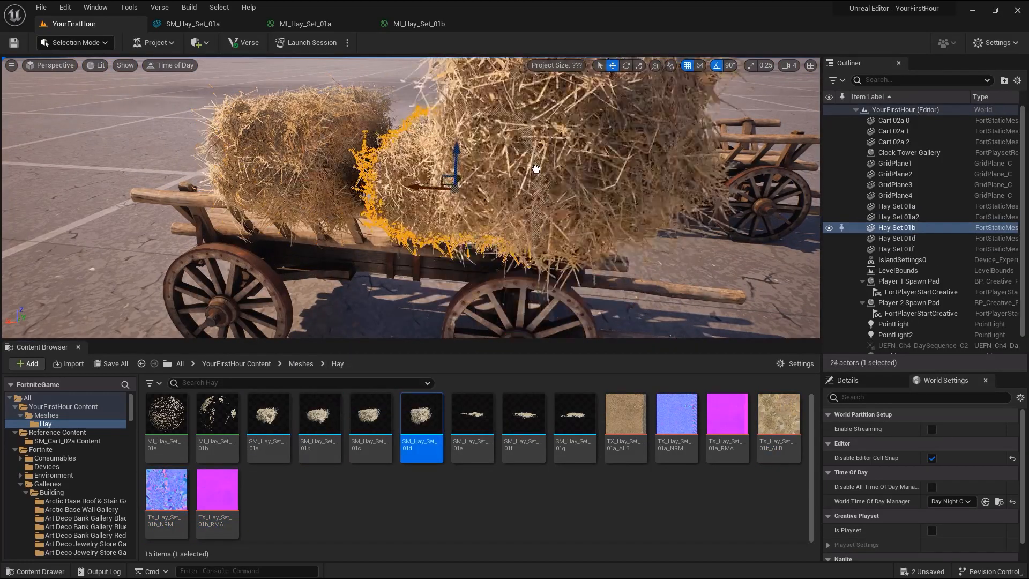
{"action": "right_click_drag", "start_coordinate": [343, 215], "coordinate": [402, 244]}
Step: With grid snapping turned off, reposition the Hay Set 01b bale on the cart bed and duplicate it
{"action": "left_click_drag", "start_coordinate": [268, 245], "coordinate": [231, 230]}
{"action": "left_click", "coordinate": [691, 69]}
{"action": "right_click_drag", "start_coordinate": [332, 257], "coordinate": [383, 275]}
{"action": "left_click", "coordinate": [336, 266]}
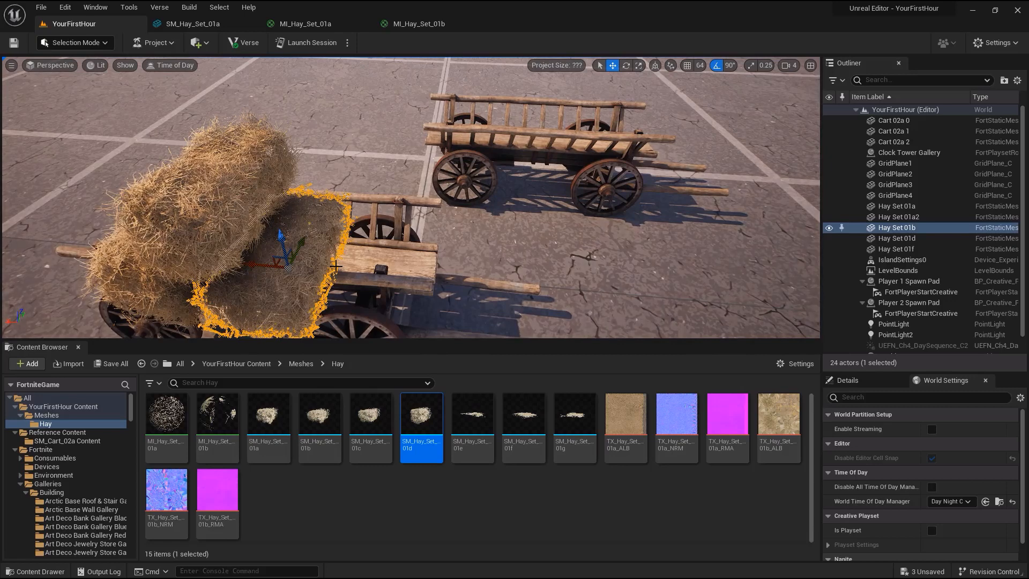
{"action": "right_click_drag", "start_coordinate": [368, 253], "coordinate": [343, 247]}
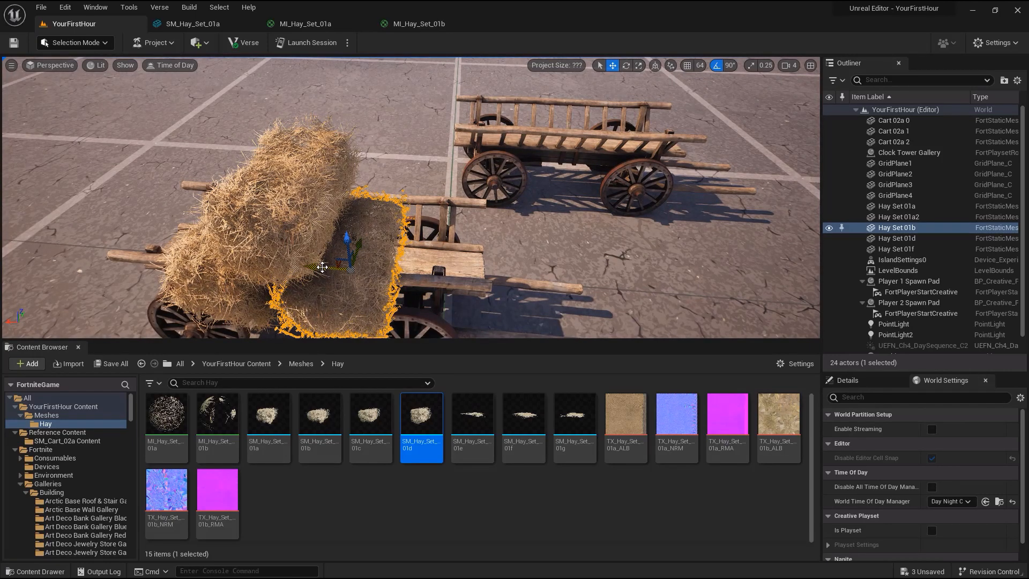
{"action": "left_click_drag", "start_coordinate": [332, 268], "coordinate": [382, 161], "text": "alt"}
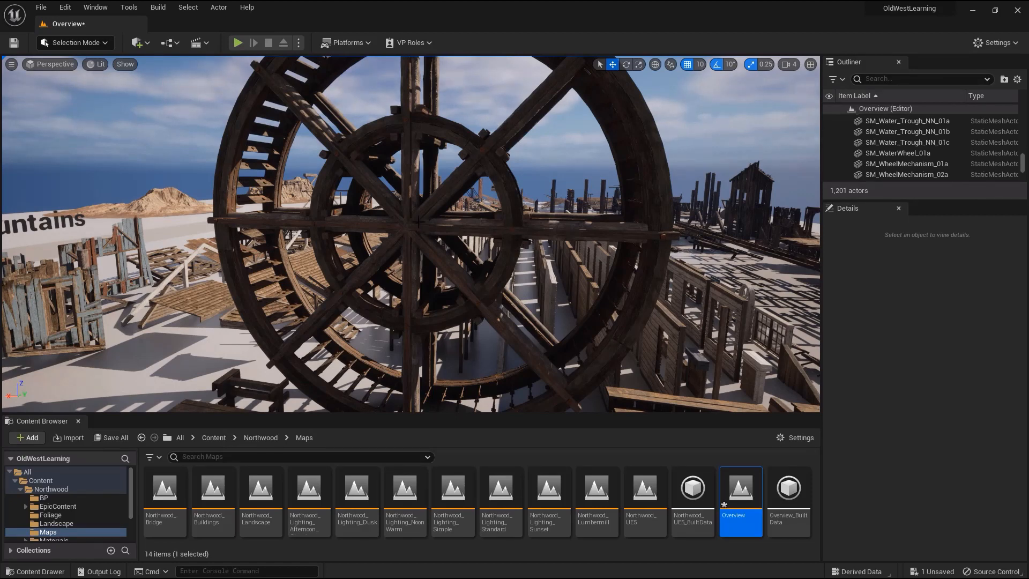
Step: In the OldWestLearning project in Unreal Editor, select the water wheel and locate its mesh SM_WaterWheel_01a in the project content
{"action": "left_click", "coordinate": [411, 227]}
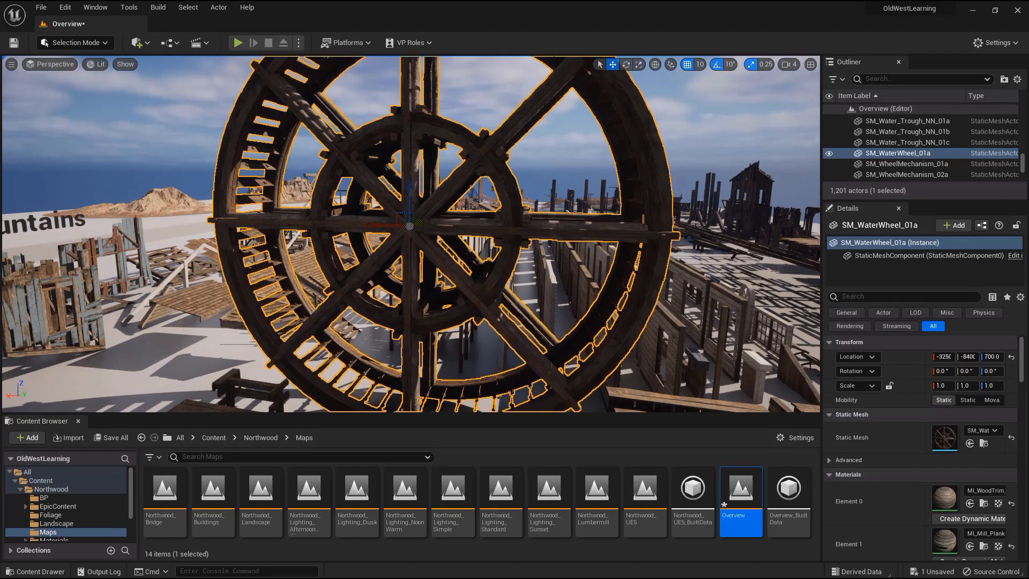
{"action": "left_click", "coordinate": [984, 444]}
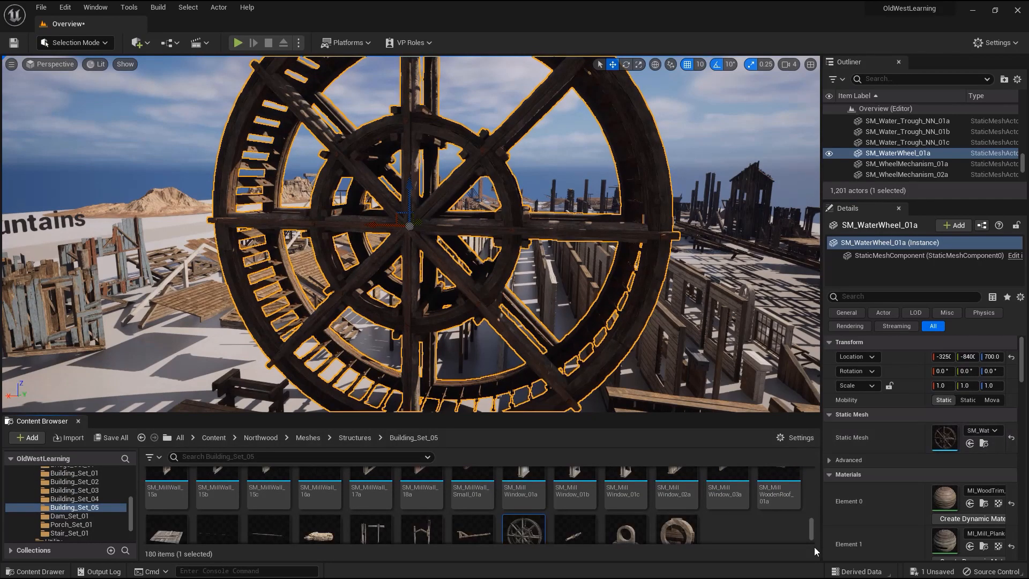
{"action": "left_click_drag", "start_coordinate": [648, 414], "coordinate": [646, 320]}
{"action": "left_click", "coordinate": [525, 494]}
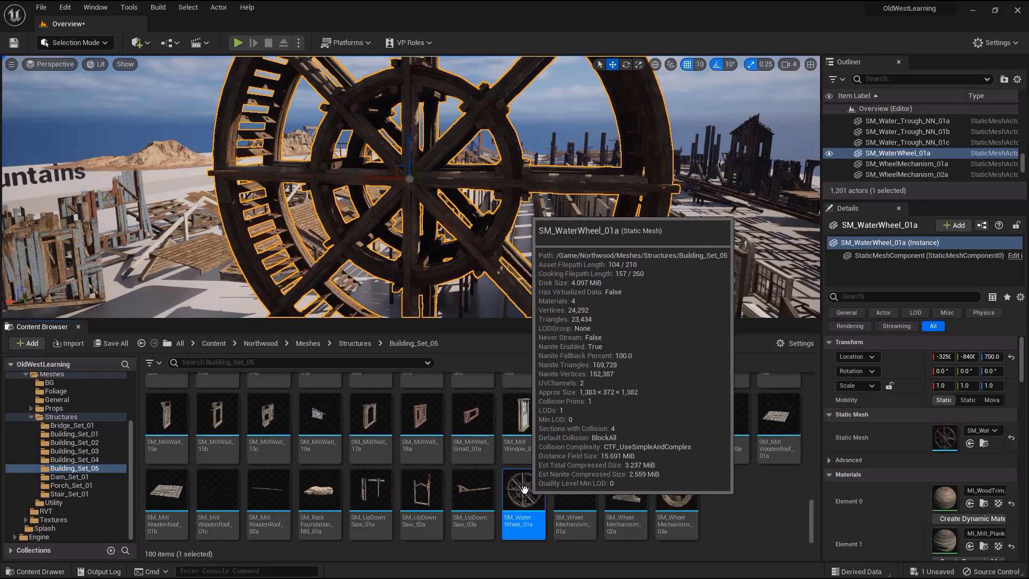
Step: Migrate SM_WaterWheel_01a with all its listed dependencies into the Content folder of YourFirstHour's plugin, under Fortnite Projects > YourFirstHour > Plugins > YourFirstHour
{"action": "right_click", "coordinate": [525, 491]}
{"action": "mouse_move", "coordinate": [614, 334]}
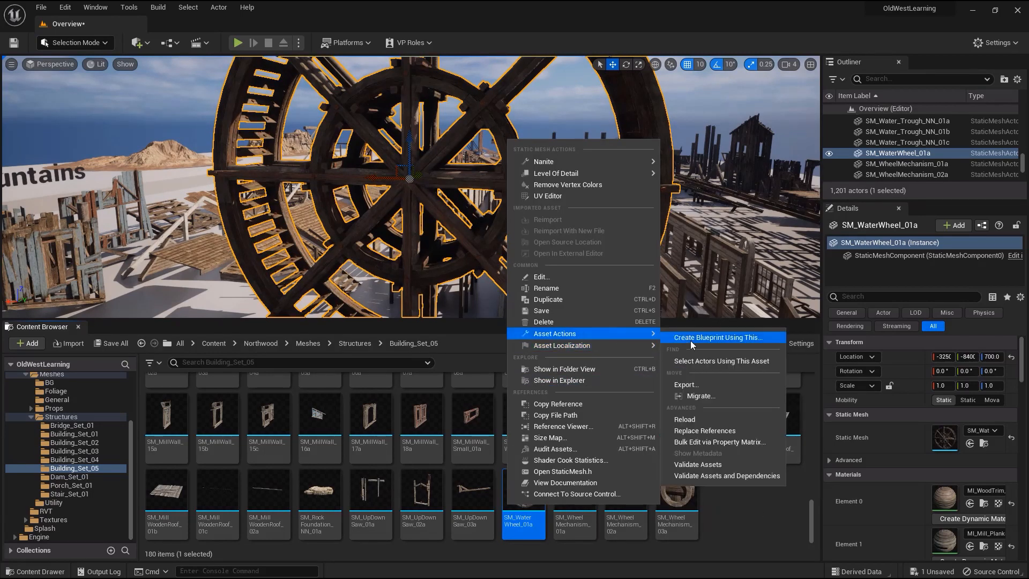
{"action": "left_click", "coordinate": [707, 401]}
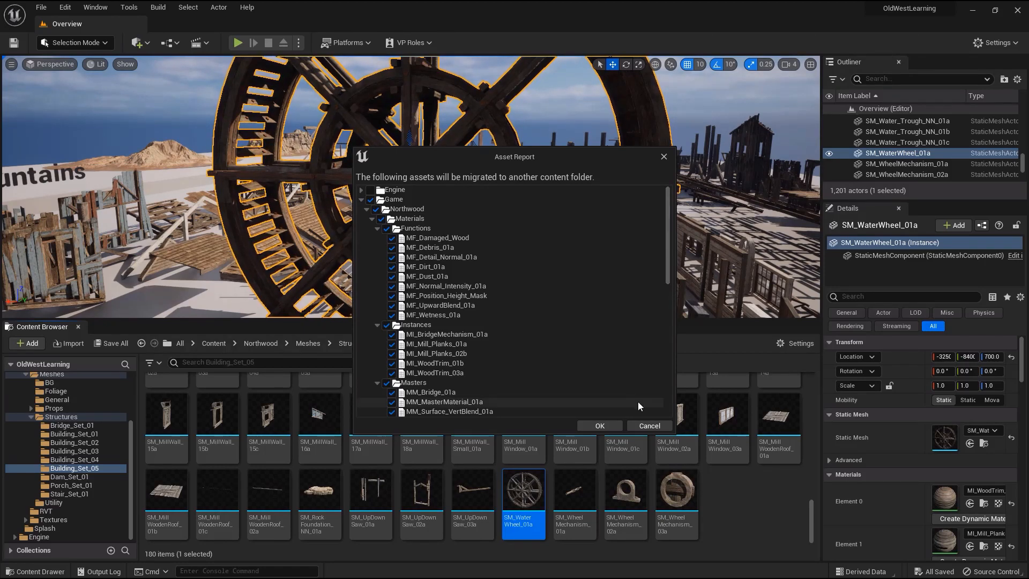
{"action": "left_click", "coordinate": [599, 426]}
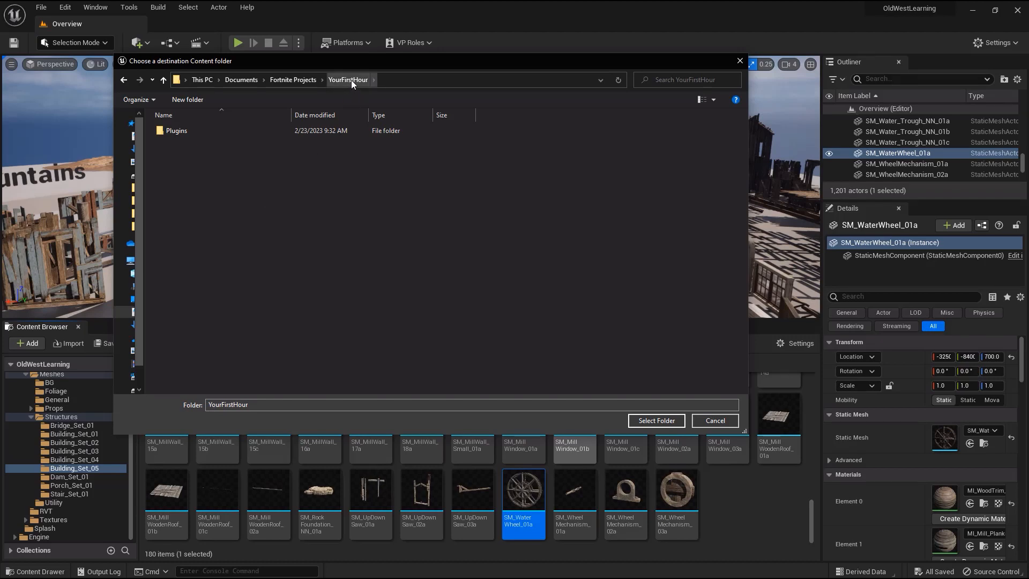
{"action": "double_click", "coordinate": [185, 130]}
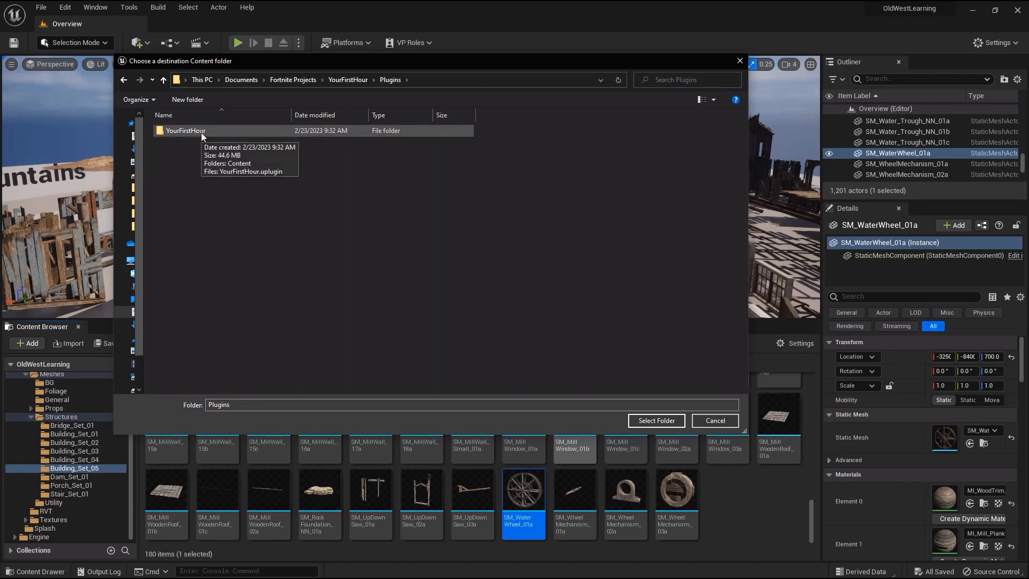
{"action": "double_click", "coordinate": [201, 133]}
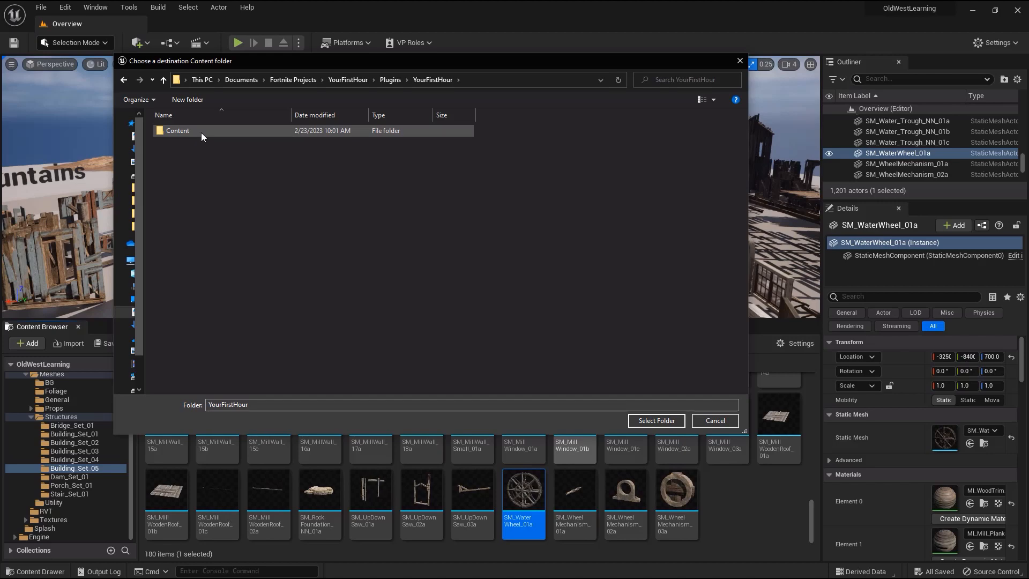
{"action": "double_click", "coordinate": [201, 133]}
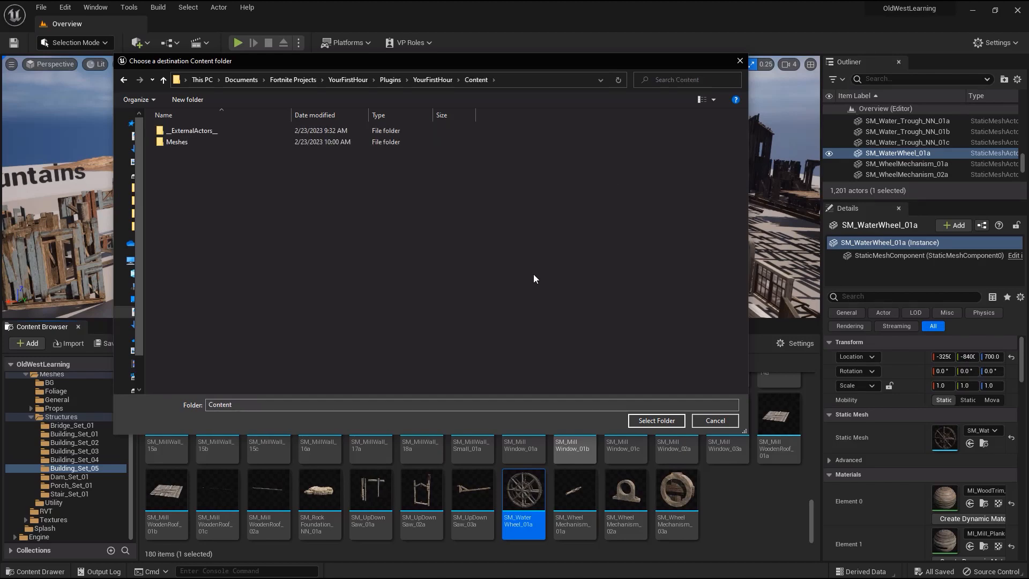
{"action": "left_click", "coordinate": [646, 421]}
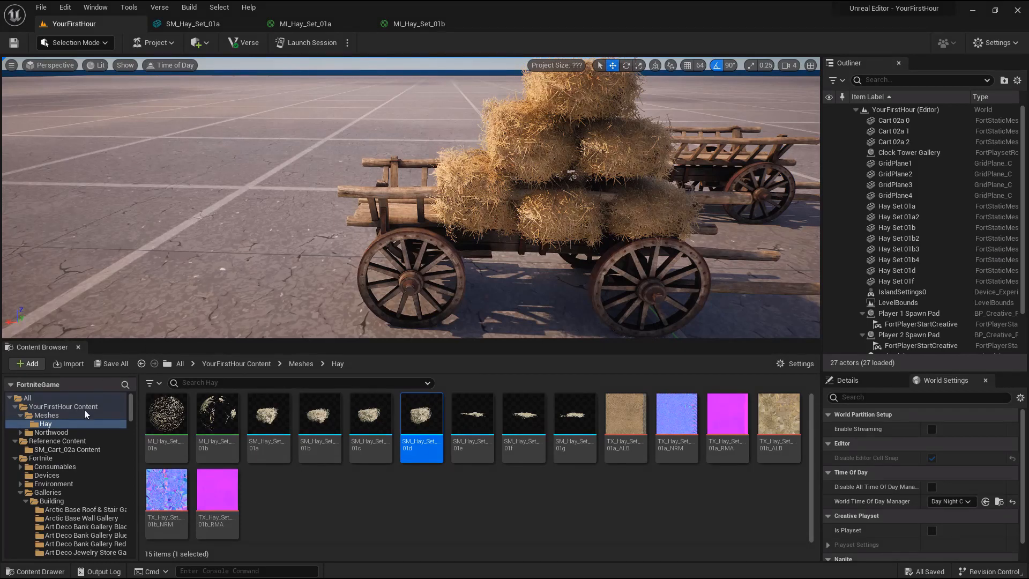
Step: In the YourFirstHour project, place the migrated SM_WaterWheel_01a from Northwood's Building_Set_05 folder in the level beside the carts
{"action": "left_click", "coordinate": [47, 434]}
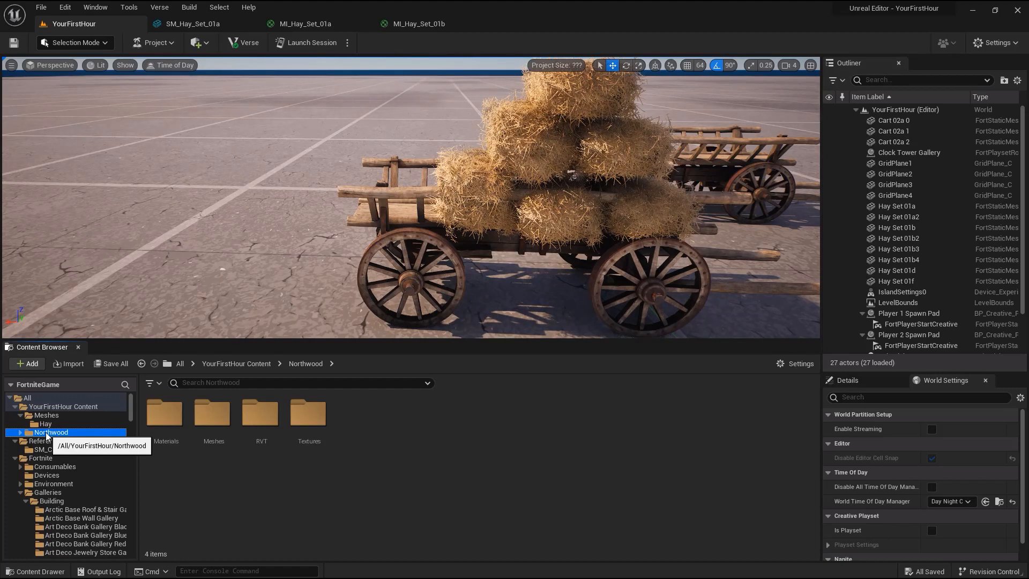
{"action": "double_click", "coordinate": [213, 413]}
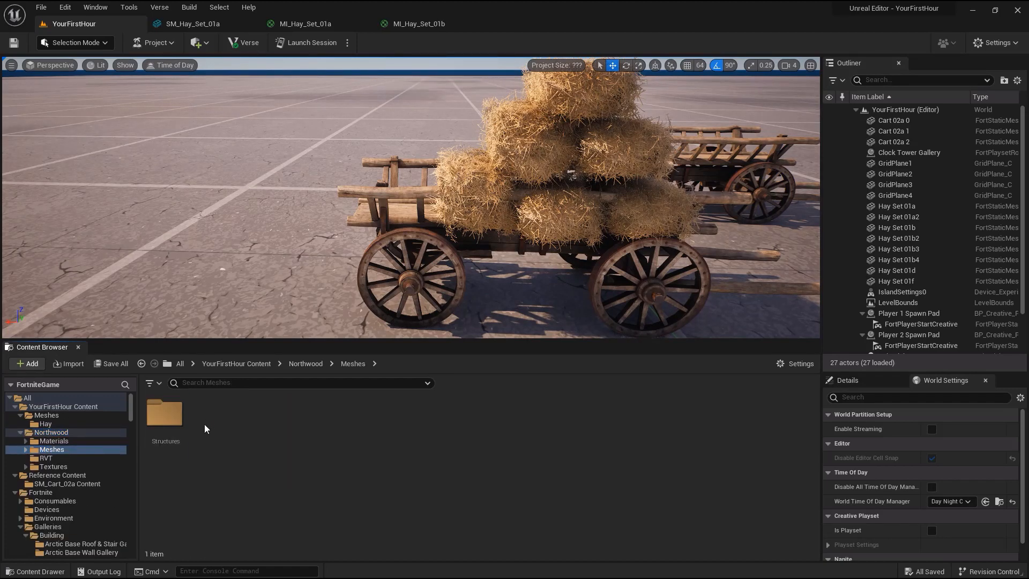
{"action": "double_click", "coordinate": [76, 449]}
{"action": "double_click", "coordinate": [70, 458]}
{"action": "left_click", "coordinate": [73, 467]}
{"action": "left_click", "coordinate": [175, 451]}
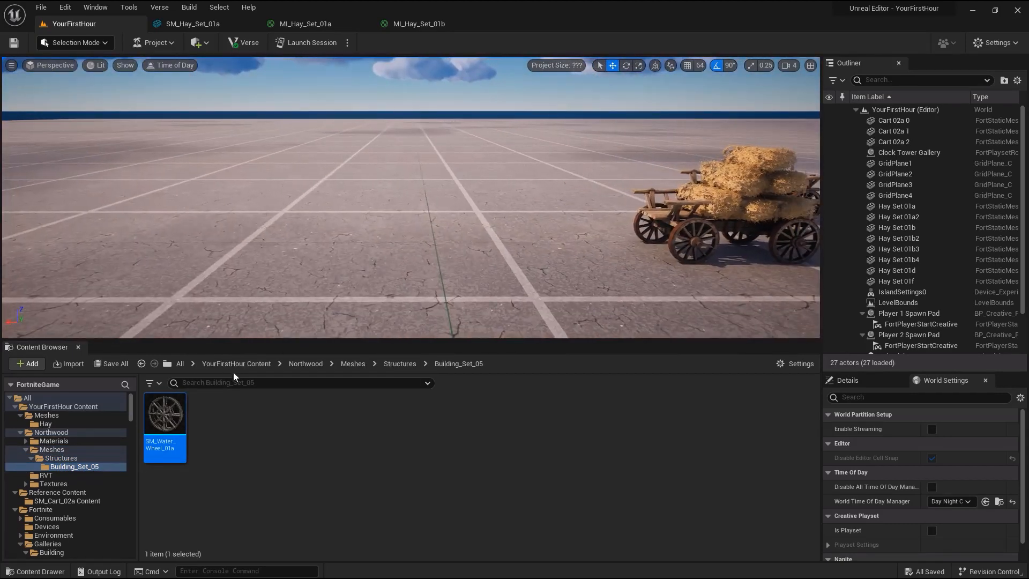
{"action": "left_click_drag", "start_coordinate": [457, 174], "coordinate": [487, 194]}
{"action": "key", "text": "Escape"}
{"action": "right_click_drag", "start_coordinate": [522, 246], "coordinate": [485, 189]}
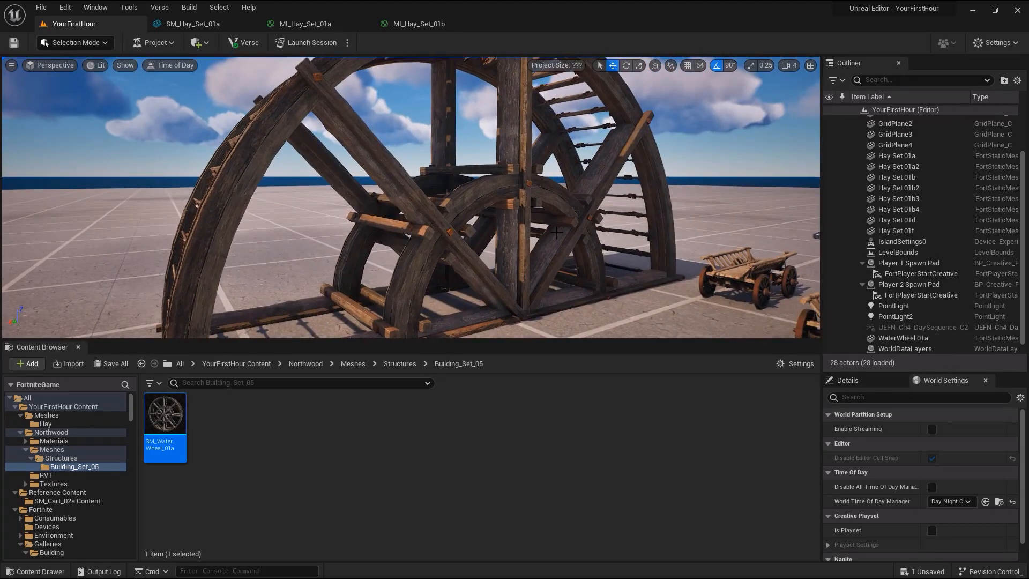
{"action": "right_click_drag", "start_coordinate": [485, 189], "coordinate": [501, 190]}
Step: Create a Blueprint class based on Building Prop in the Building_Set_05 folder and name it BP_Wheel
{"action": "left_click", "coordinate": [323, 455]}
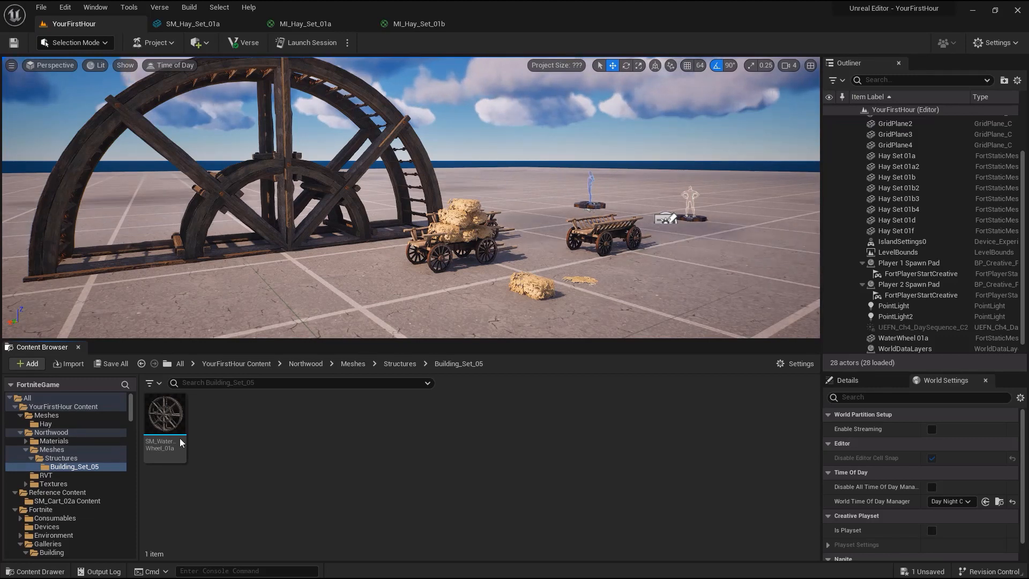
{"action": "right_click", "coordinate": [258, 421]}
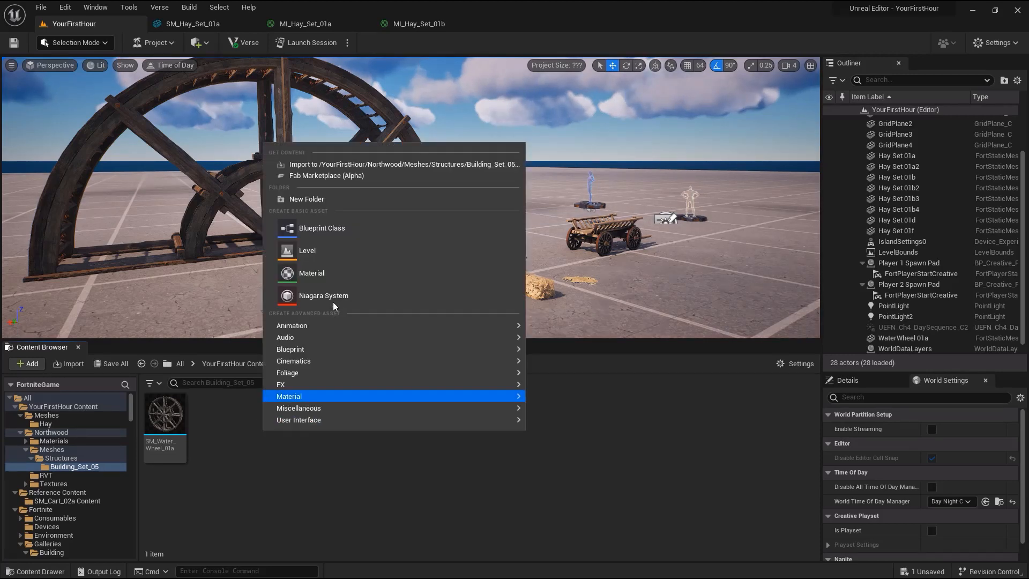
{"action": "left_click", "coordinate": [324, 232]}
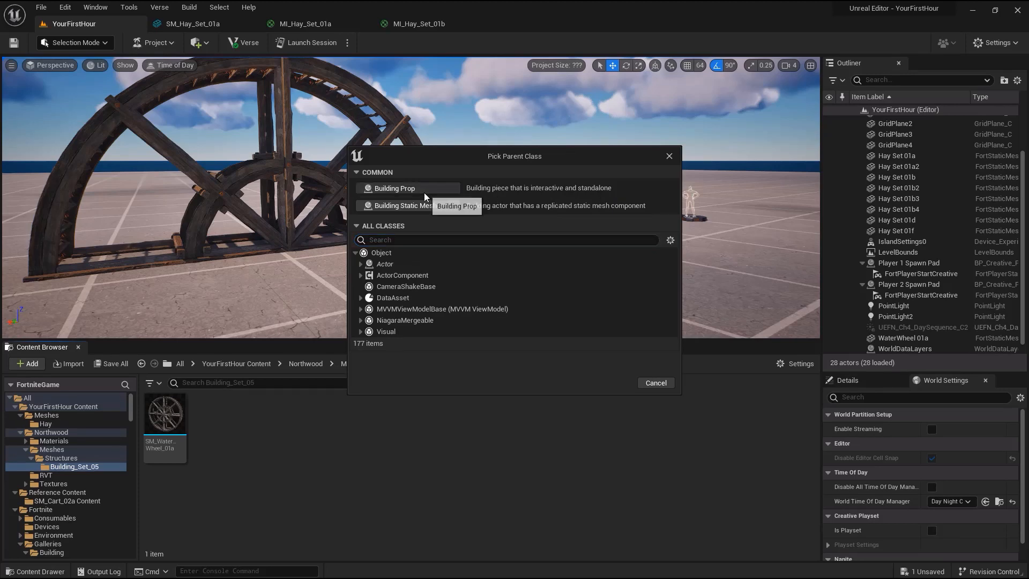
{"action": "left_click", "coordinate": [423, 192]}
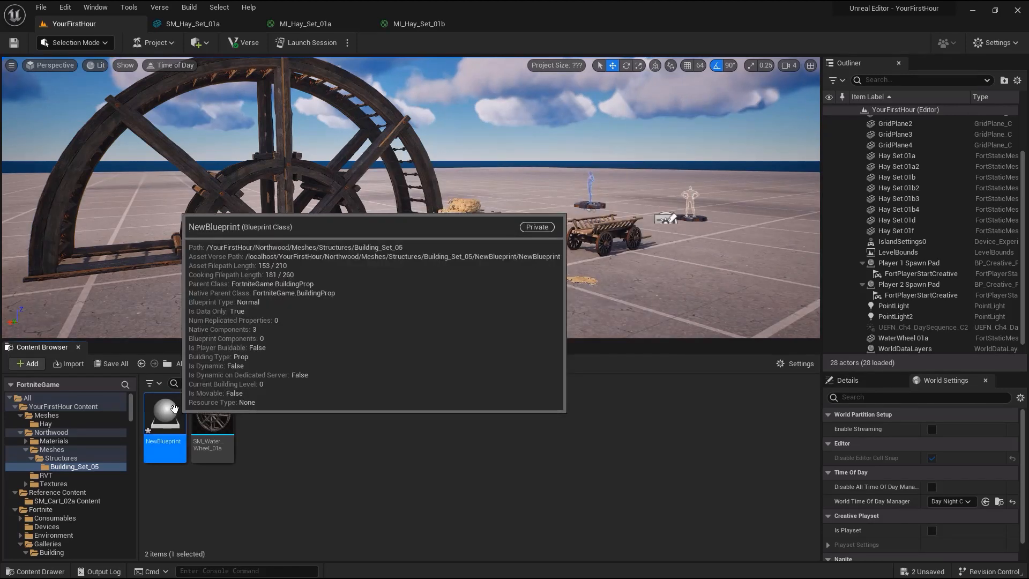
{"action": "type", "text": "BP_Wheel"}
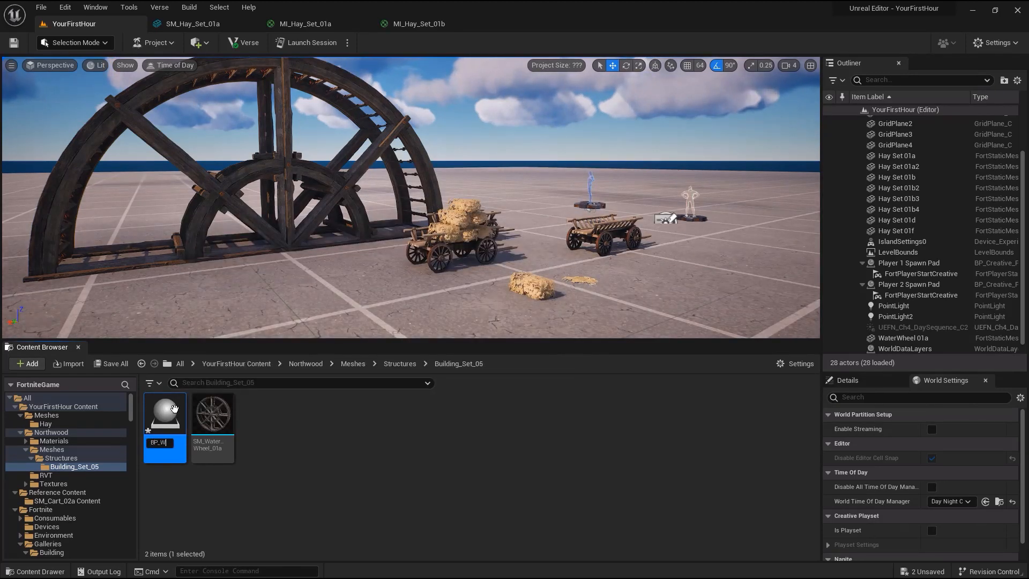
{"action": "key", "text": "Return"}
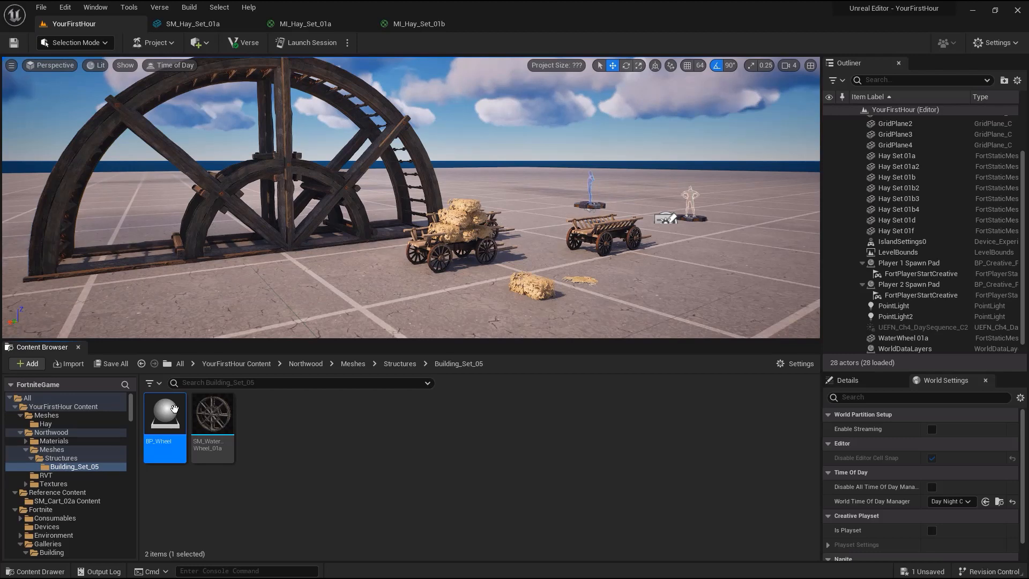
Step: Open the BP_Wheel blueprint, assign the water wheel as its static mesh, and review its other prop options
{"action": "double_click", "coordinate": [164, 415]}
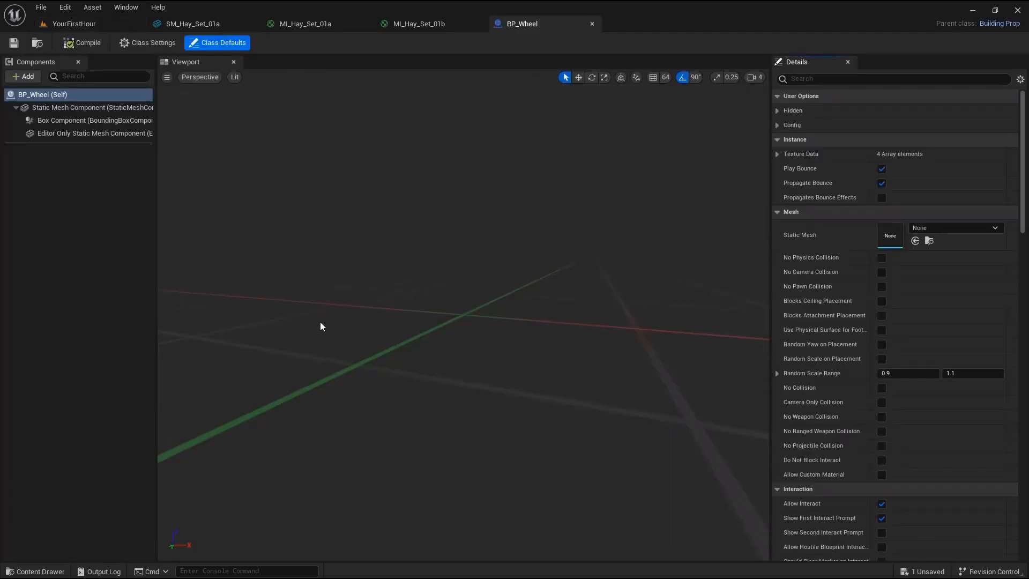
{"action": "left_click", "coordinate": [949, 228]}
{"action": "type", "text": "wheel"}
{"action": "left_click", "coordinate": [921, 344]}
{"action": "scroll", "coordinate": [1026, 234], "scroll_direction": "down", "scroll_amount": 2}
{"action": "scroll", "coordinate": [1002, 279], "scroll_direction": "down", "scroll_amount": 4}
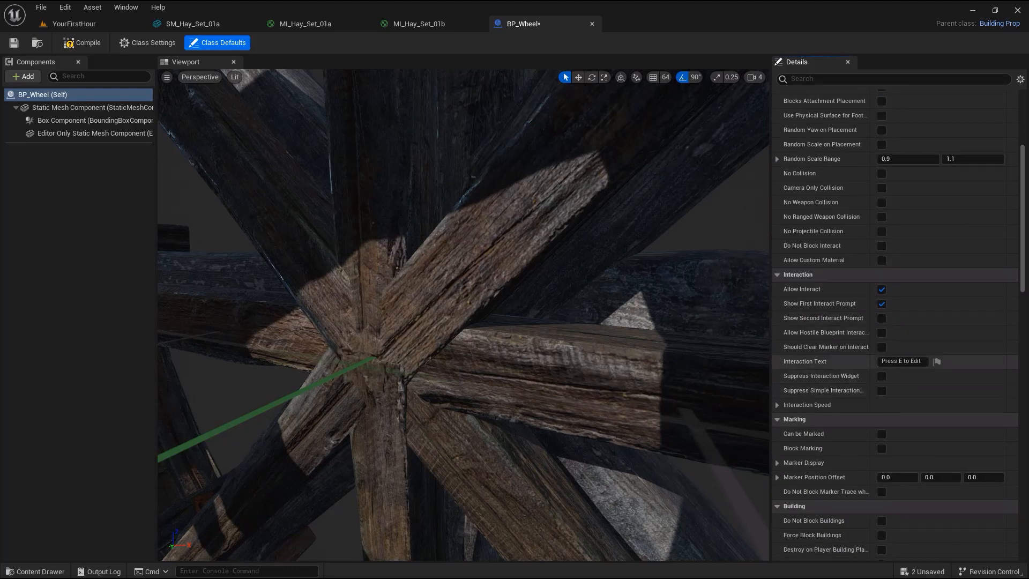
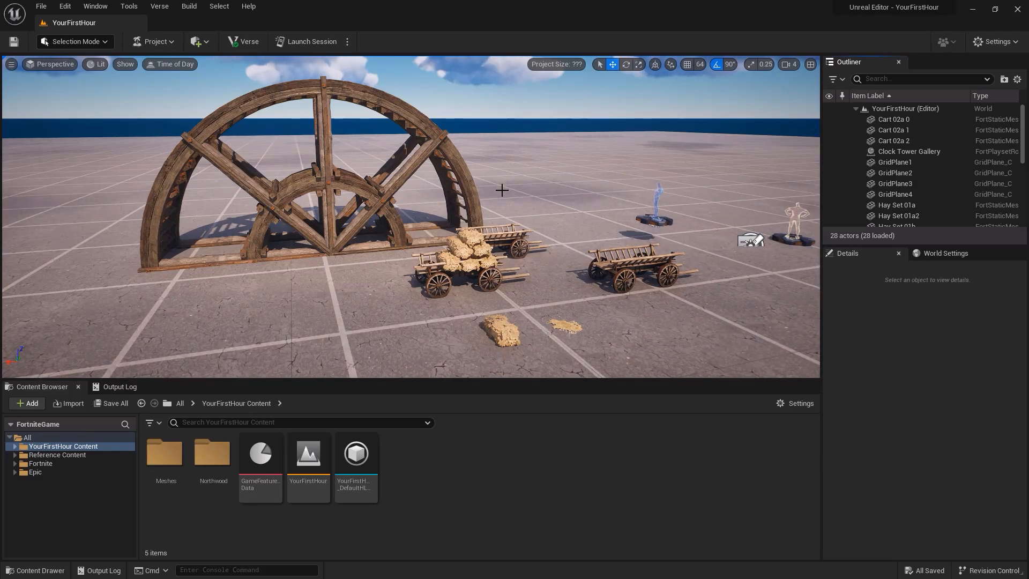
Step: Select the level's IslandSettings0 device to view its game rules
{"action": "left_click_drag", "start_coordinate": [1023, 137], "coordinate": [906, 169]}
{"action": "left_click", "coordinate": [902, 172]}
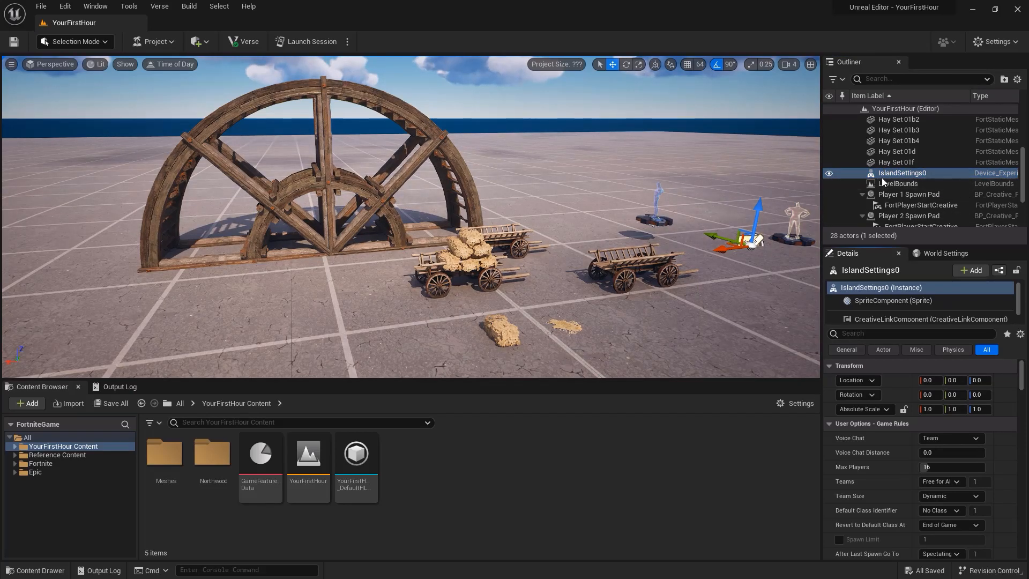
Step: Find the IslandSettings device in Fortnite's Devices folder, place a second copy in front of the water wheel, and delete it
{"action": "double_click", "coordinate": [50, 464]}
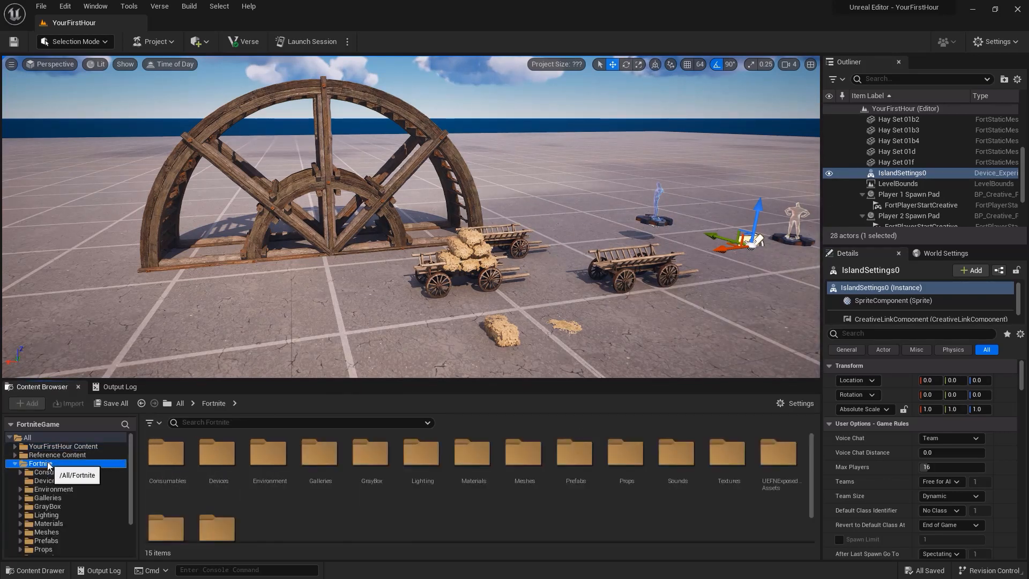
{"action": "left_click", "coordinate": [46, 481]}
{"action": "left_click", "coordinate": [351, 424]}
{"action": "type", "text": "settings"}
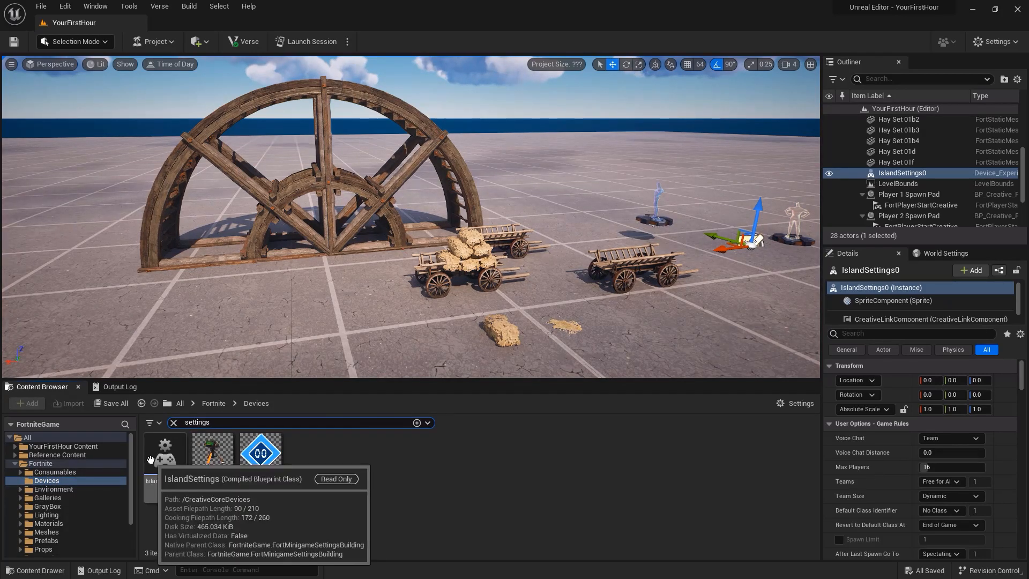
{"action": "left_click_drag", "start_coordinate": [150, 459], "coordinate": [246, 322]}
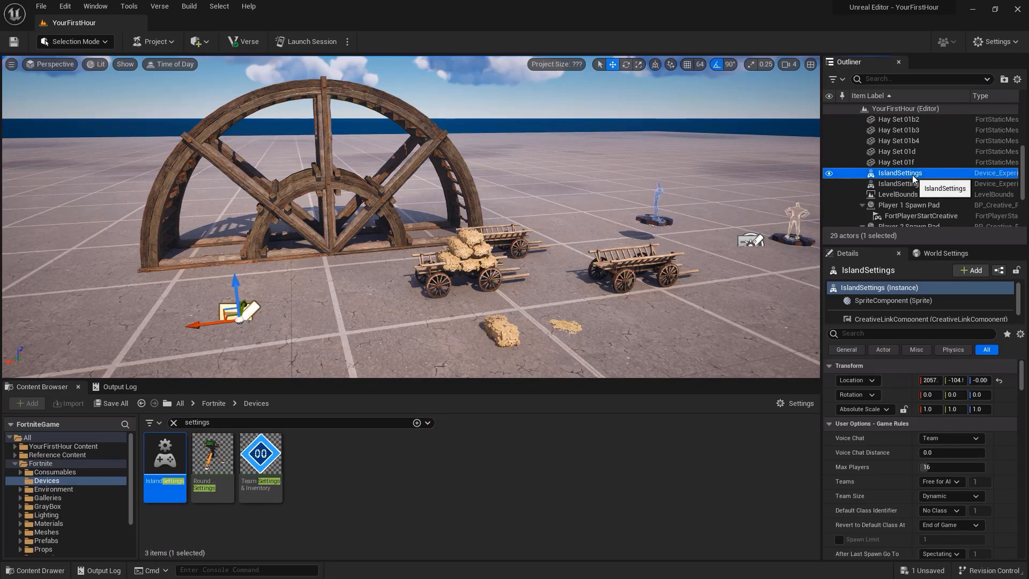
{"action": "key", "text": "Delete"}
{"action": "left_click", "coordinate": [334, 326]}
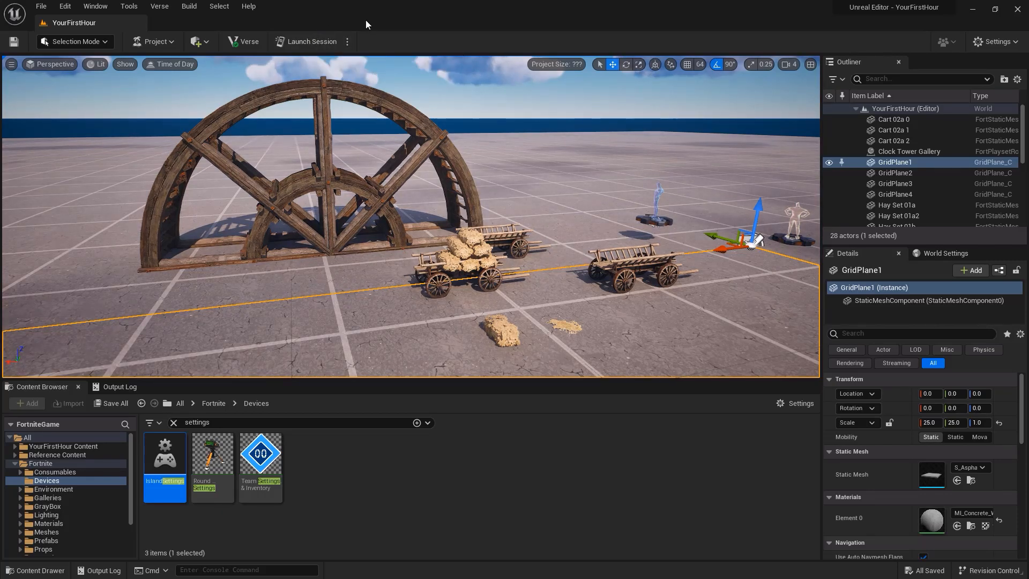
Step: Launch a session with Auto Start Game turned off and open its game view
{"action": "left_click", "coordinate": [348, 41]}
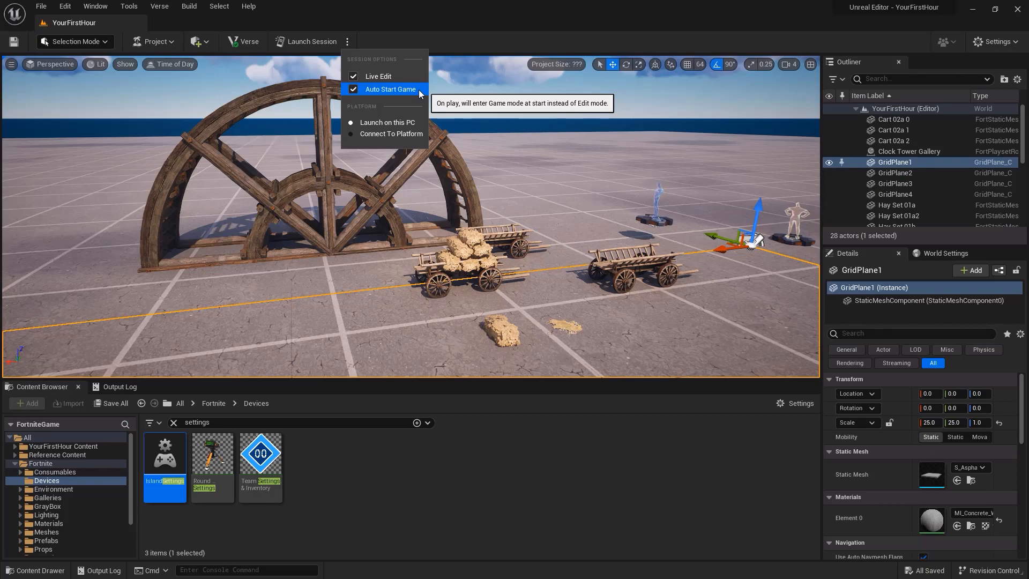
{"action": "left_click", "coordinate": [377, 88]}
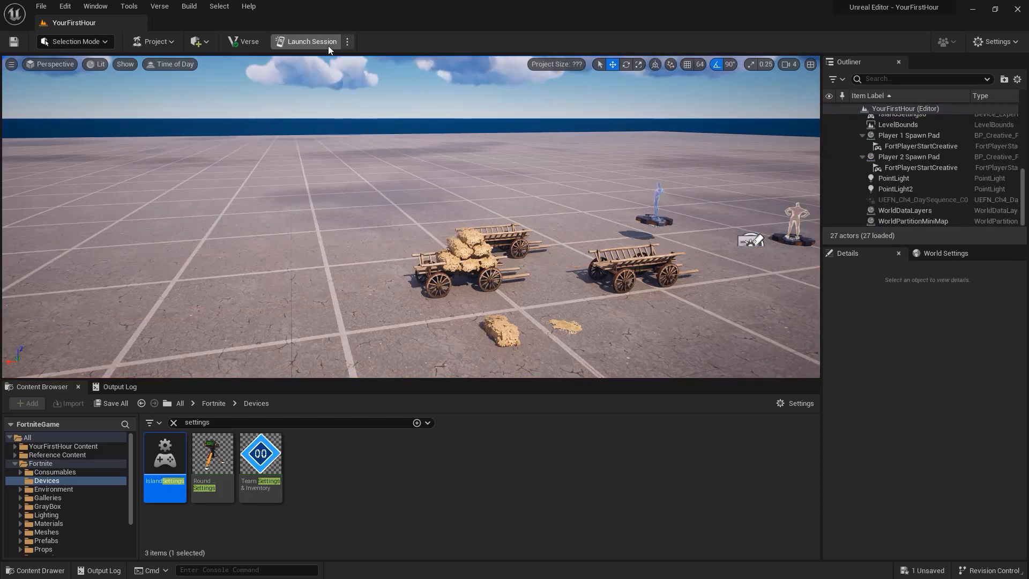
{"action": "left_click", "coordinate": [306, 42]}
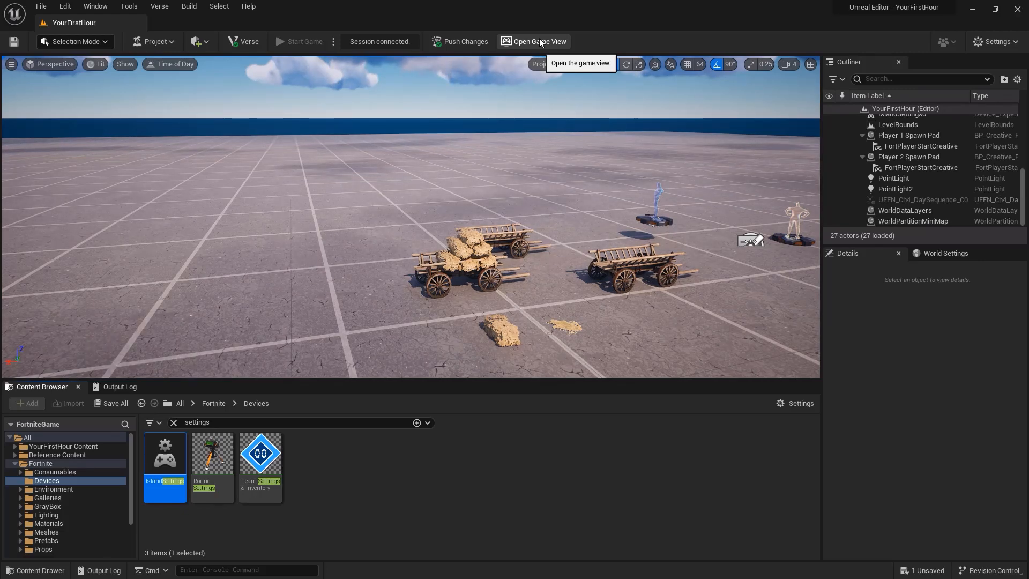
{"action": "left_click", "coordinate": [540, 42]}
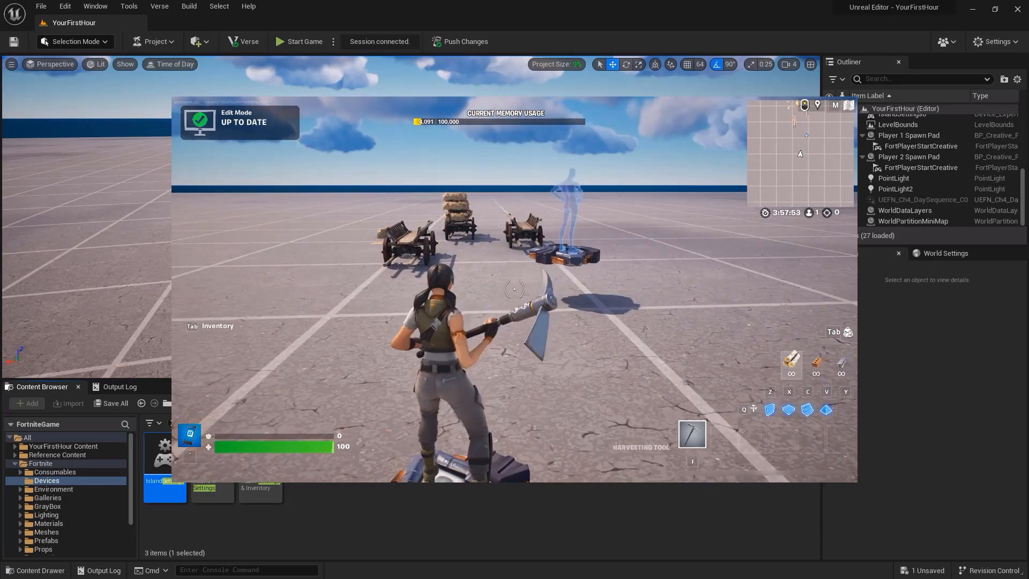
Step: Walk the character around the carts and spawn pads to inspect the island in the game's edit mode
{"action": "key", "text": "w"}
{"action": "key", "text": "w"}
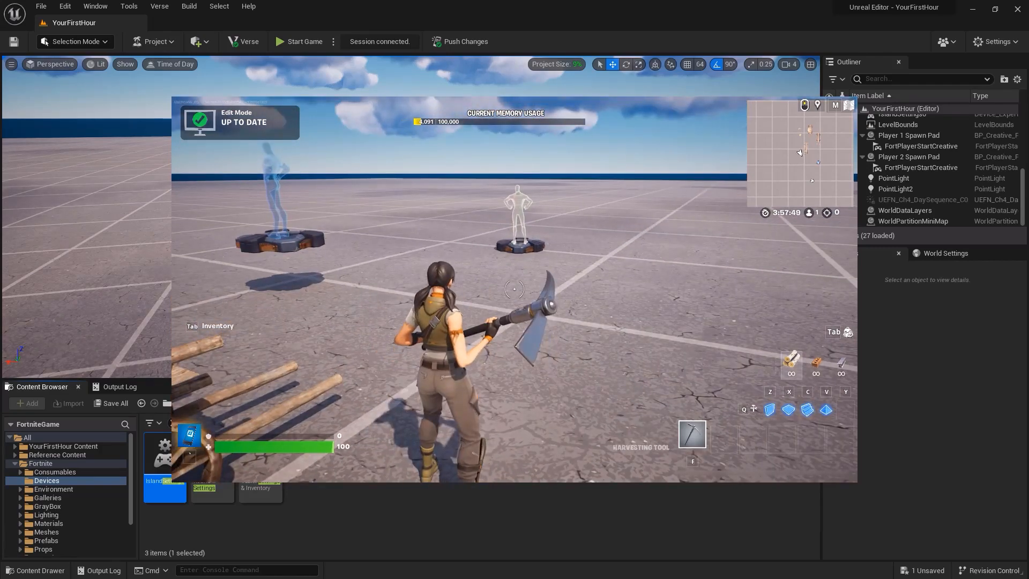
{"action": "key", "text": "w"}
{"action": "key", "text": "w"}
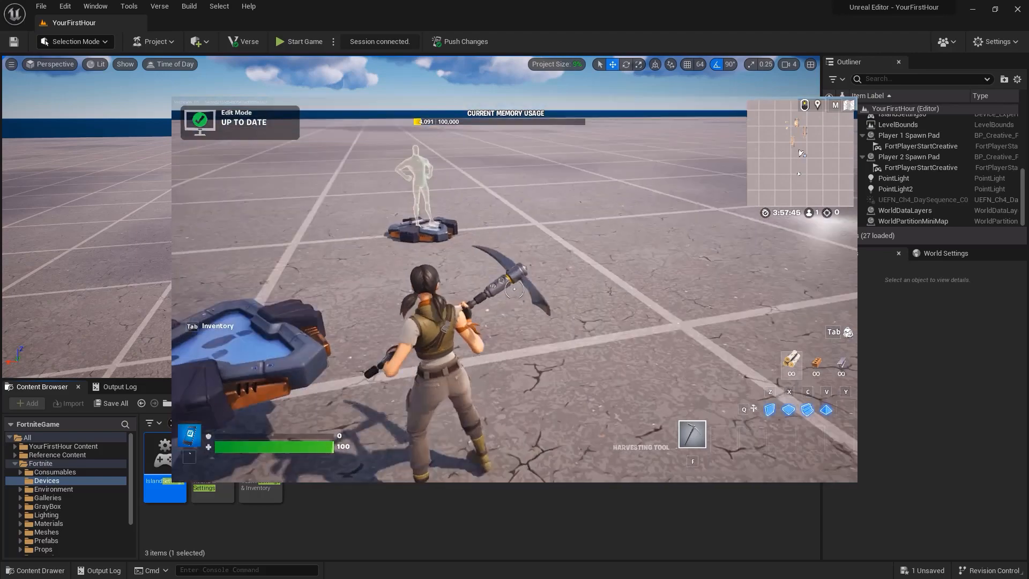
{"action": "key", "text": "w"}
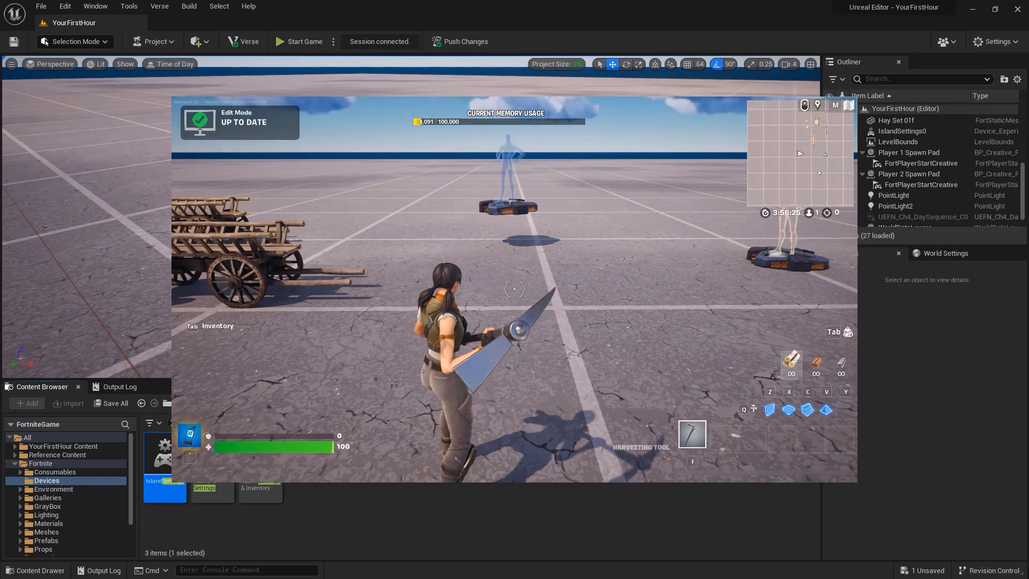
Step: View the My Island game settings in the running session and compare them with the editor's IslandSettings0 device
{"action": "key", "text": "Escape"}
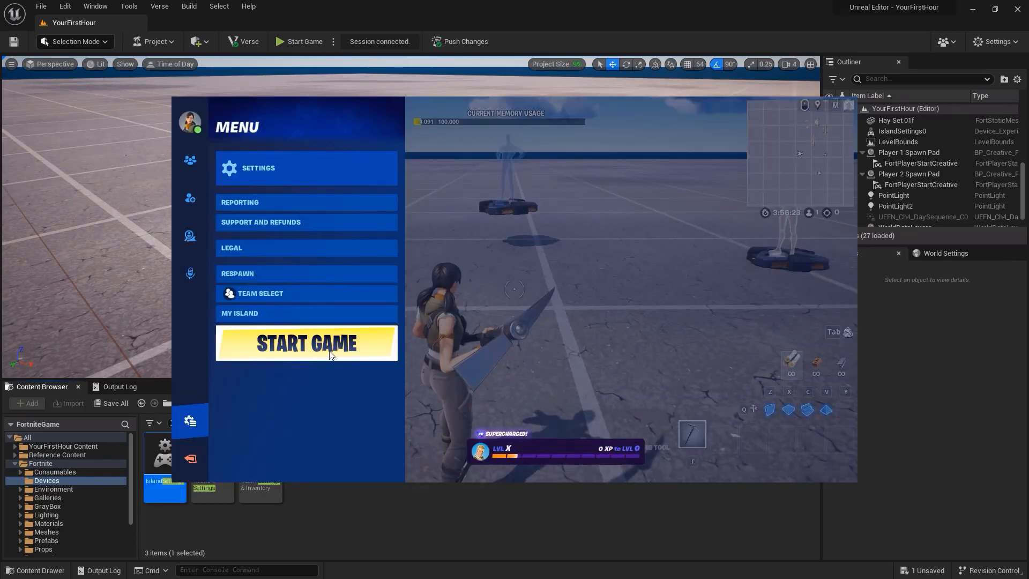
{"action": "left_click", "coordinate": [328, 316]}
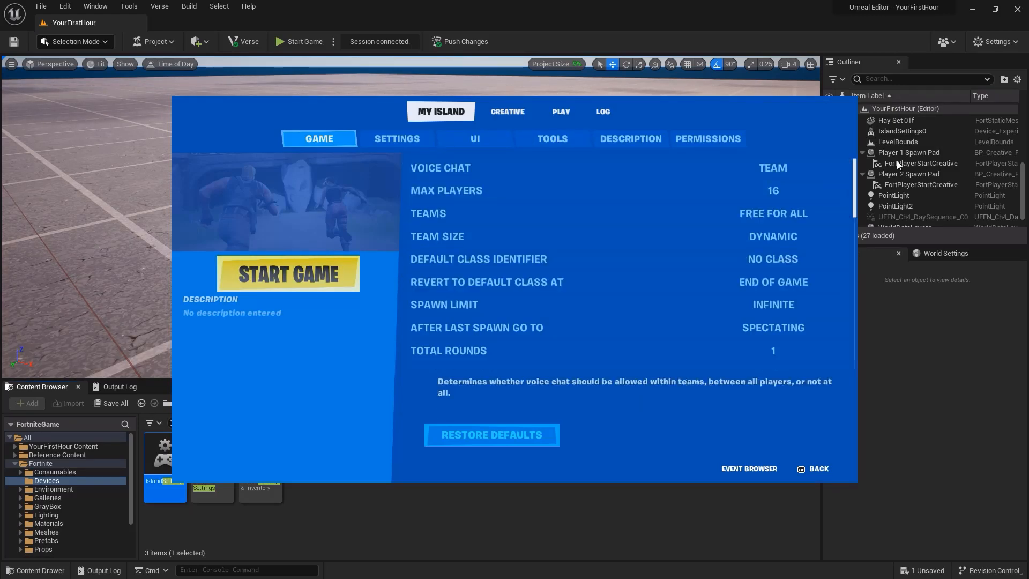
{"action": "left_click", "coordinate": [908, 132]}
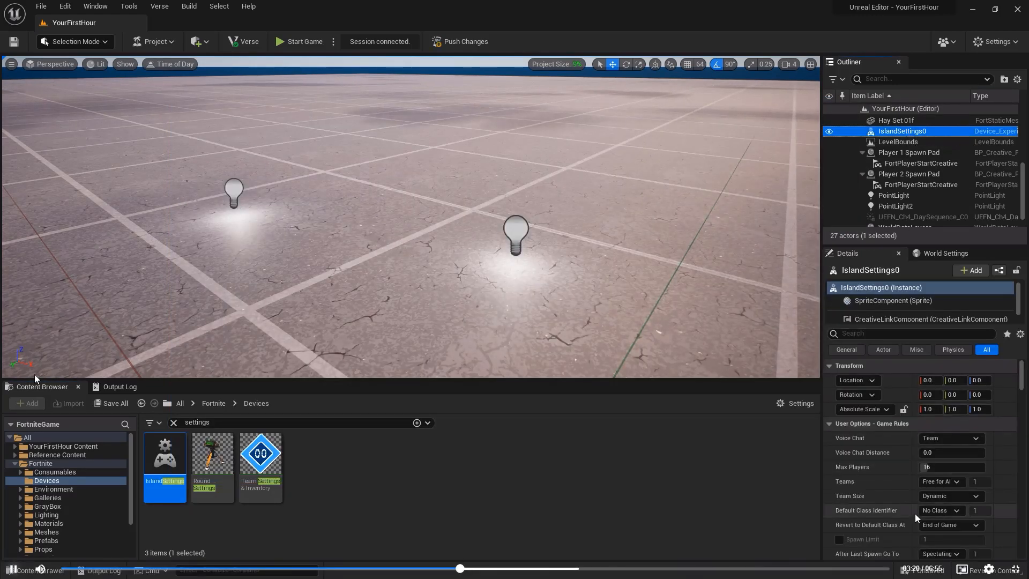
Step: Walk to the Player 2 Spawn Pad in the running game and move it with the phone tool to a spot on the ground nearby
{"action": "right_click_drag", "start_coordinate": [549, 309], "coordinate": [404, 285]}
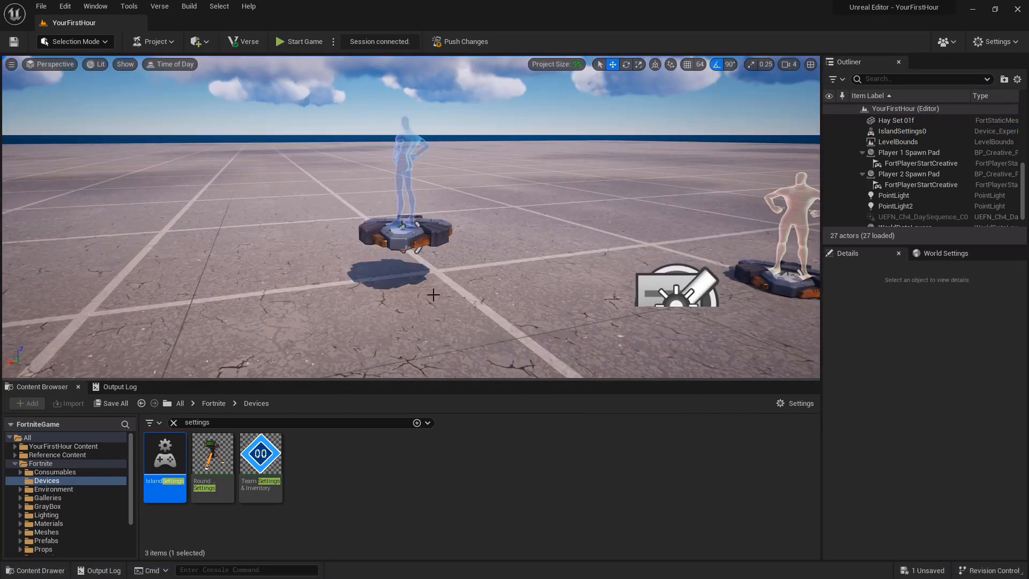
{"action": "left_click", "coordinate": [417, 248]}
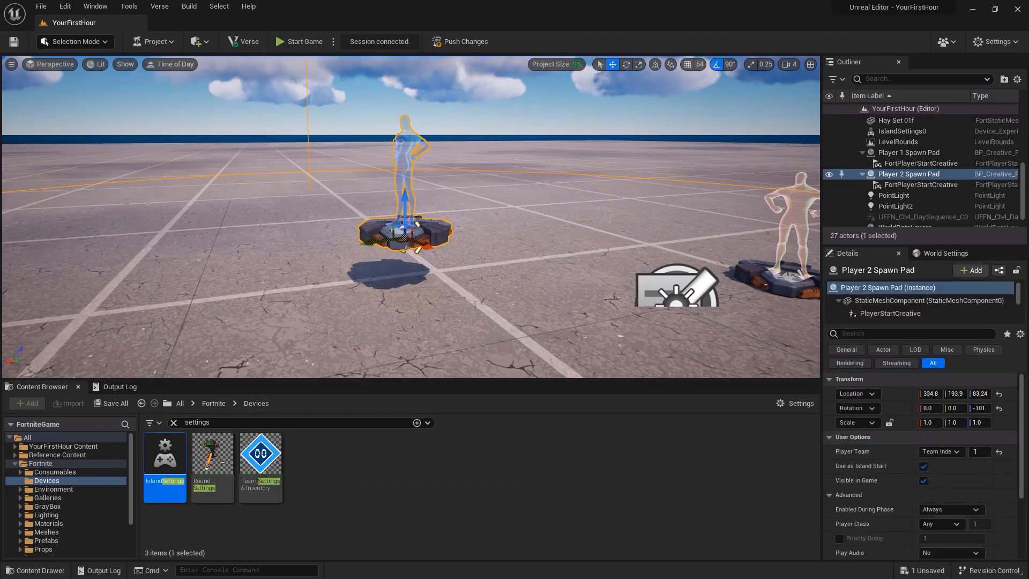
{"action": "key", "text": "alt+Tab"}
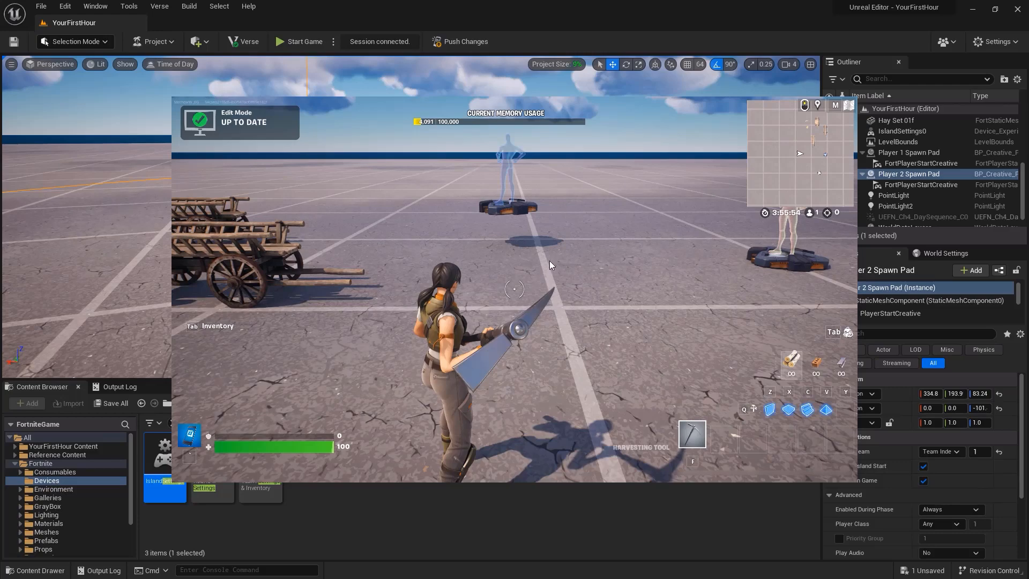
{"action": "key", "text": "w"}
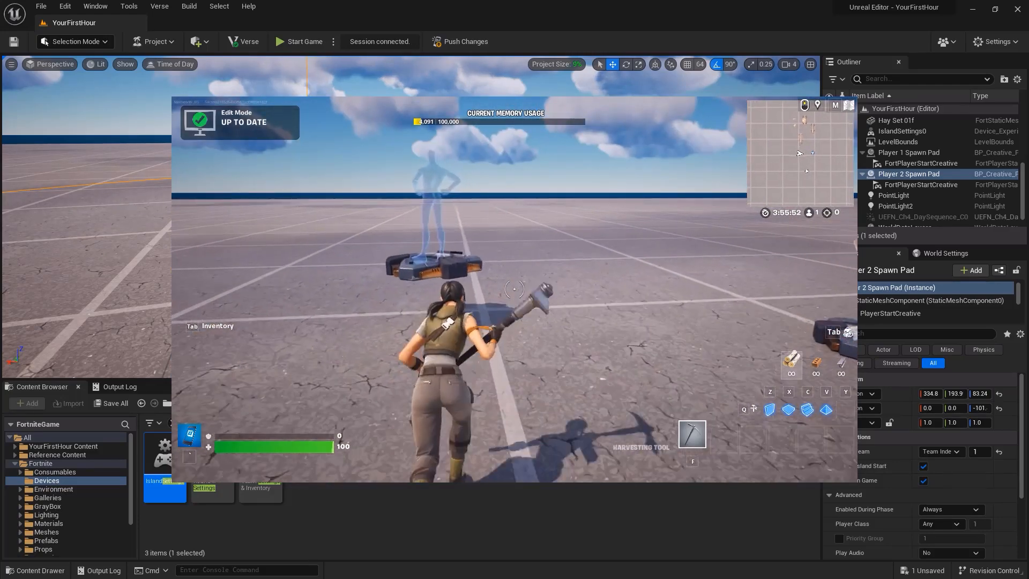
{"action": "key", "text": "w"}
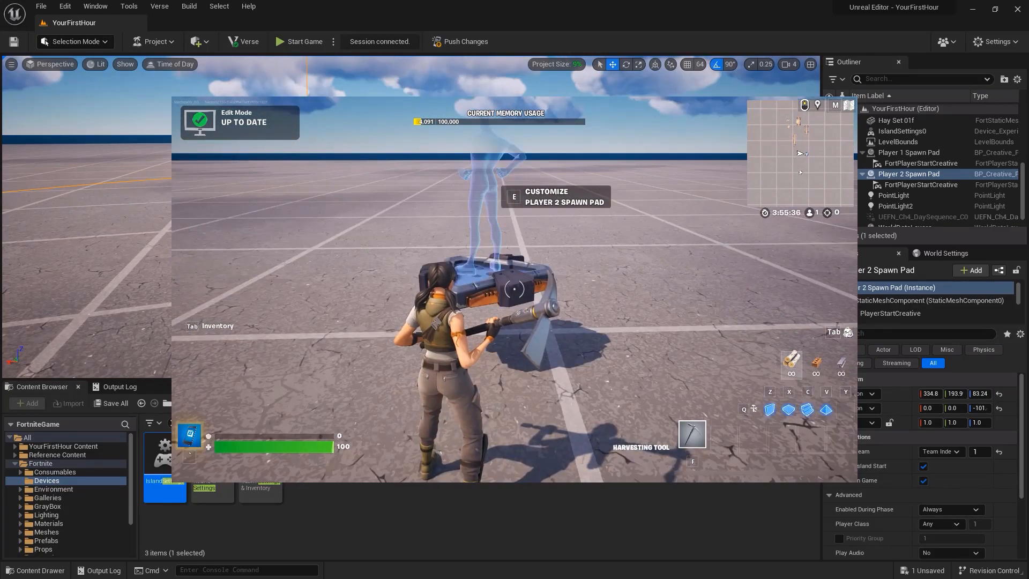
{"action": "key", "text": "grave"}
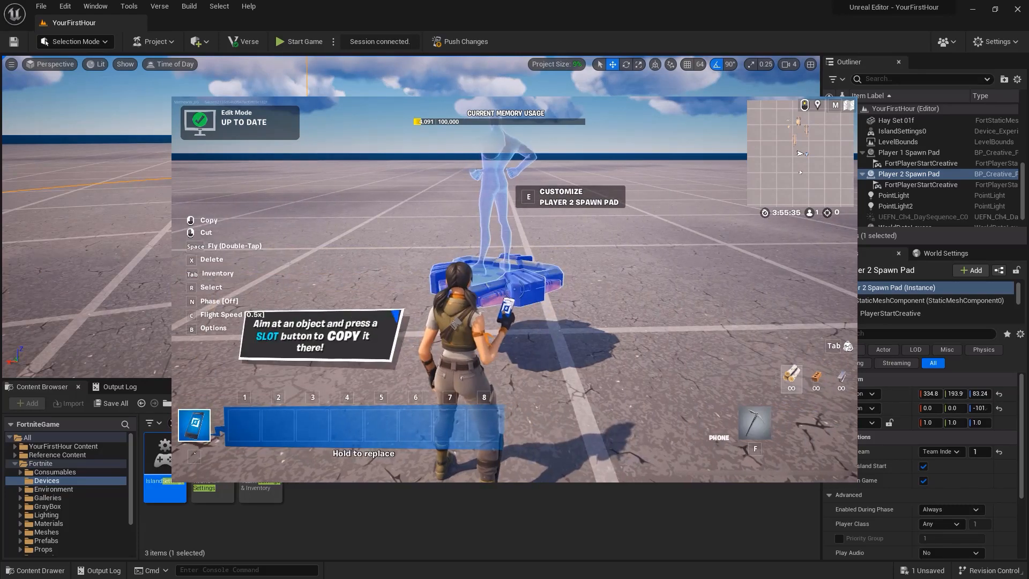
{"action": "left_click", "coordinate": [514, 289]}
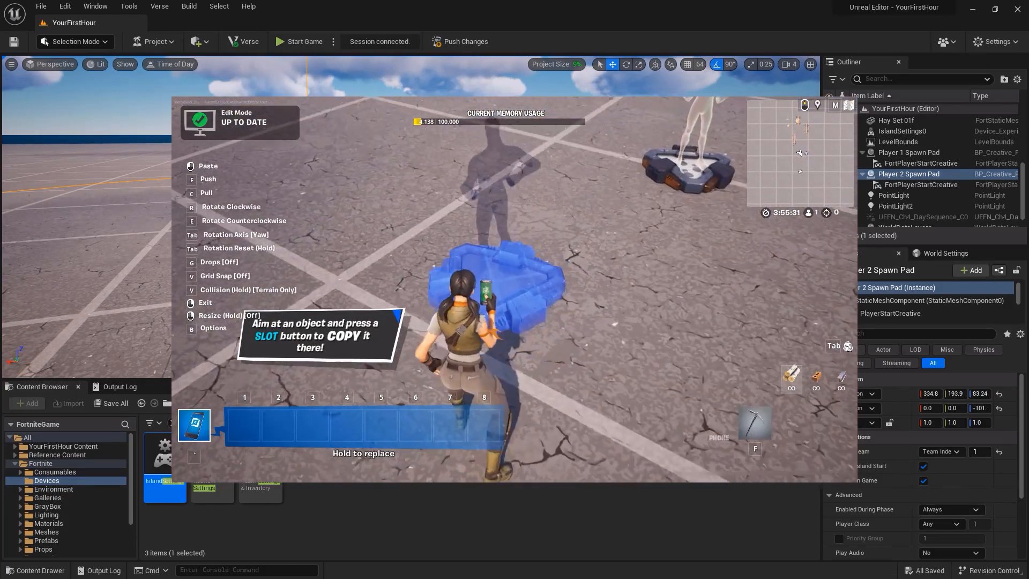
{"action": "left_click", "coordinate": [514, 289]}
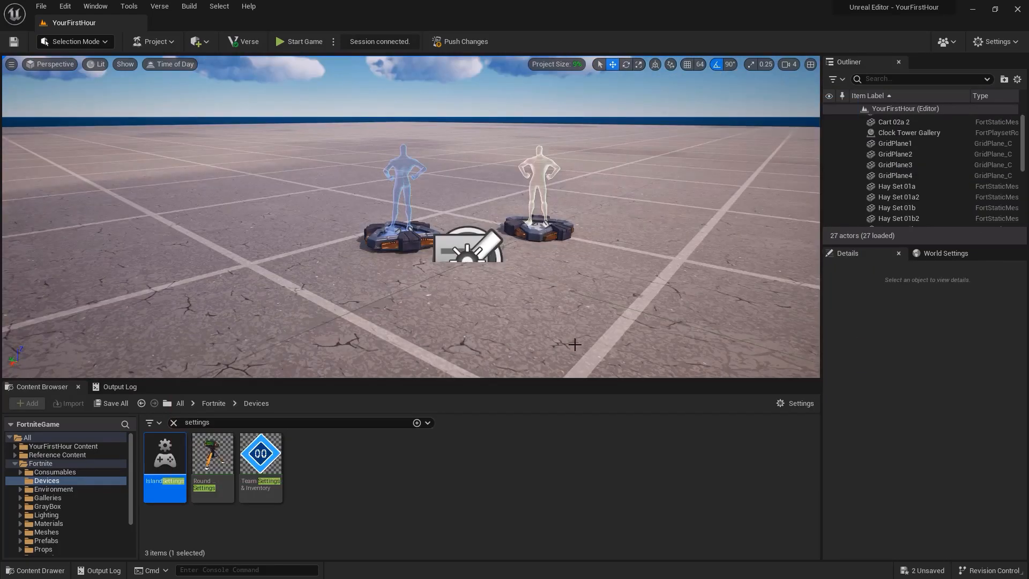
Step: Move the Player 2 Spawn Pad farther from the other pad in the editor, raise it, and snap it down to the ground
{"action": "key", "text": "w"}
{"action": "right_click_drag", "start_coordinate": [575, 345], "coordinate": [542, 333]}
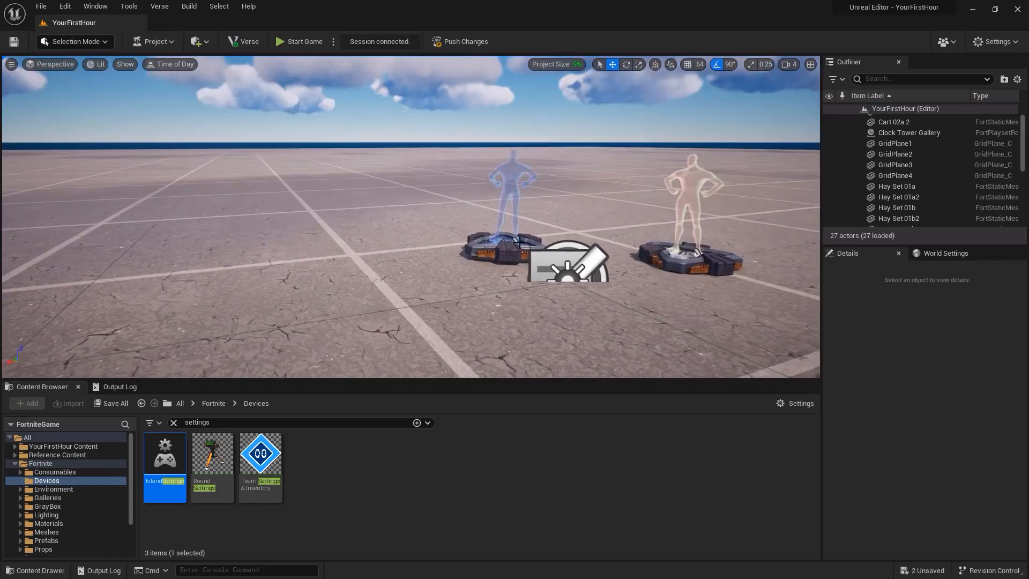
{"action": "left_click", "coordinate": [518, 238]}
{"action": "left_click_drag", "start_coordinate": [480, 247], "coordinate": [263, 265]}
{"action": "left_click_drag", "start_coordinate": [296, 213], "coordinate": [290, 136]}
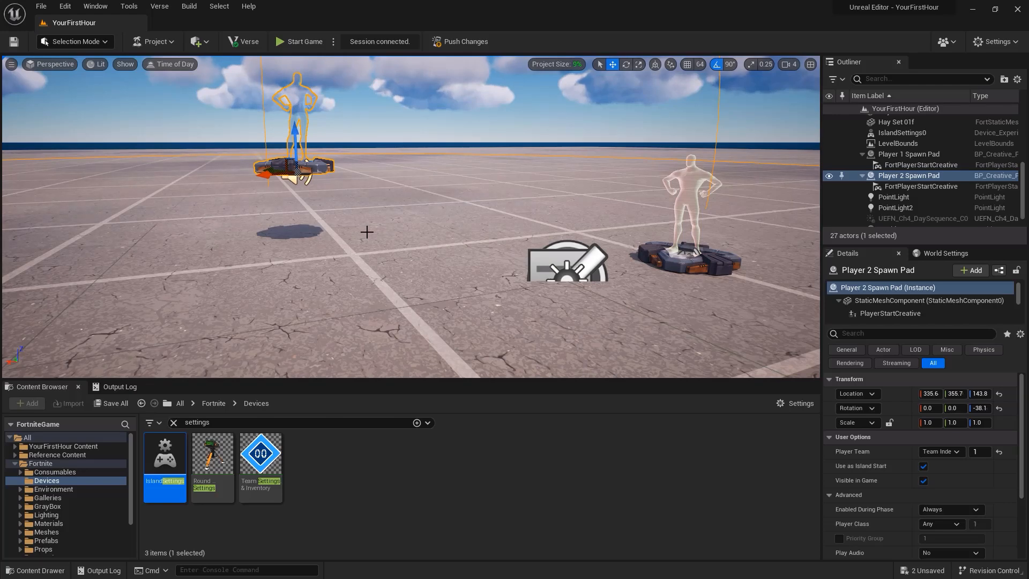
{"action": "key", "text": "End"}
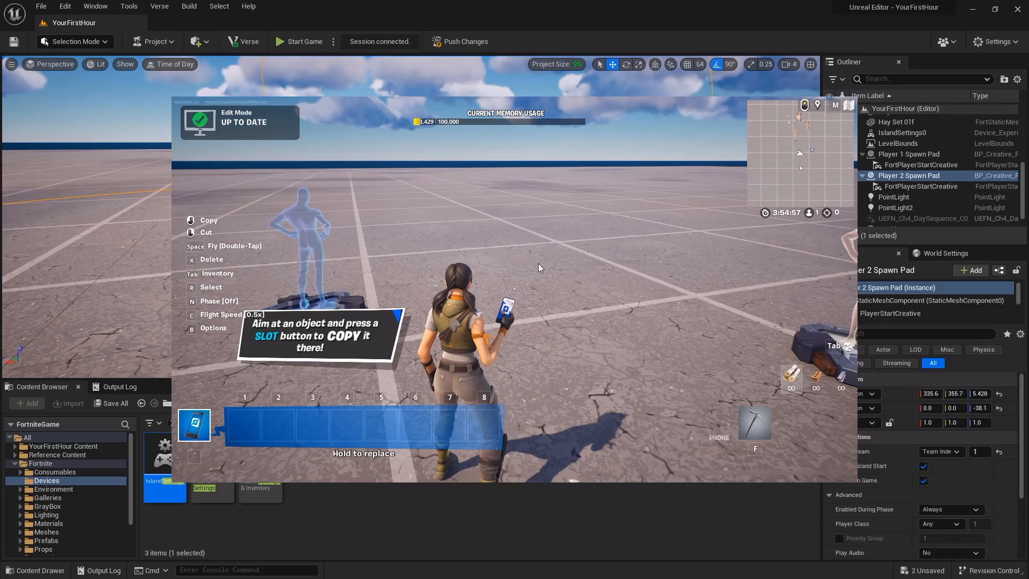
Step: Add the ruined stone building from the in-game Creative prefabs to quick bar slot 1 and place it on the open ground
{"action": "left_click", "coordinate": [497, 273]}
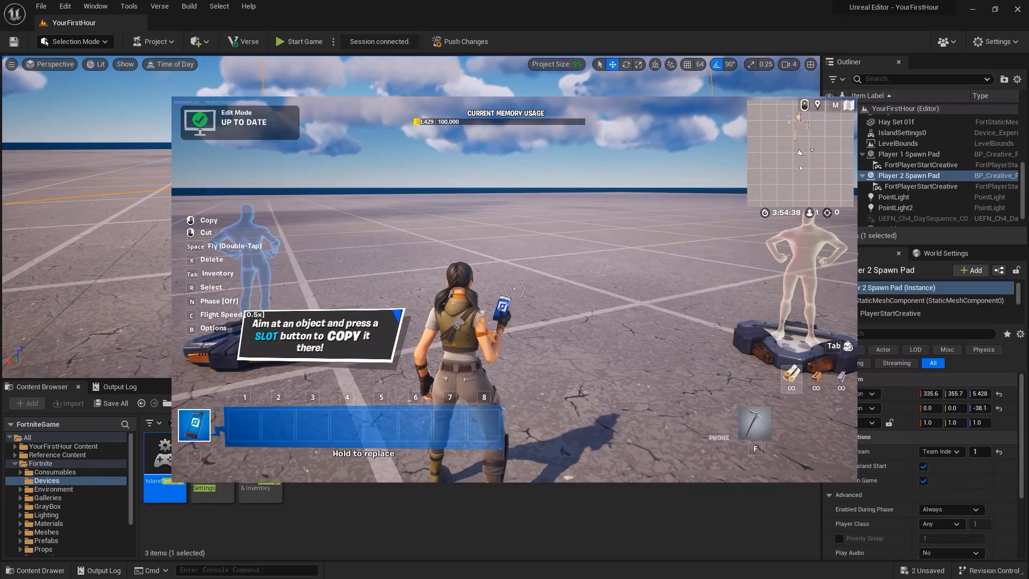
{"action": "key", "text": "Tab"}
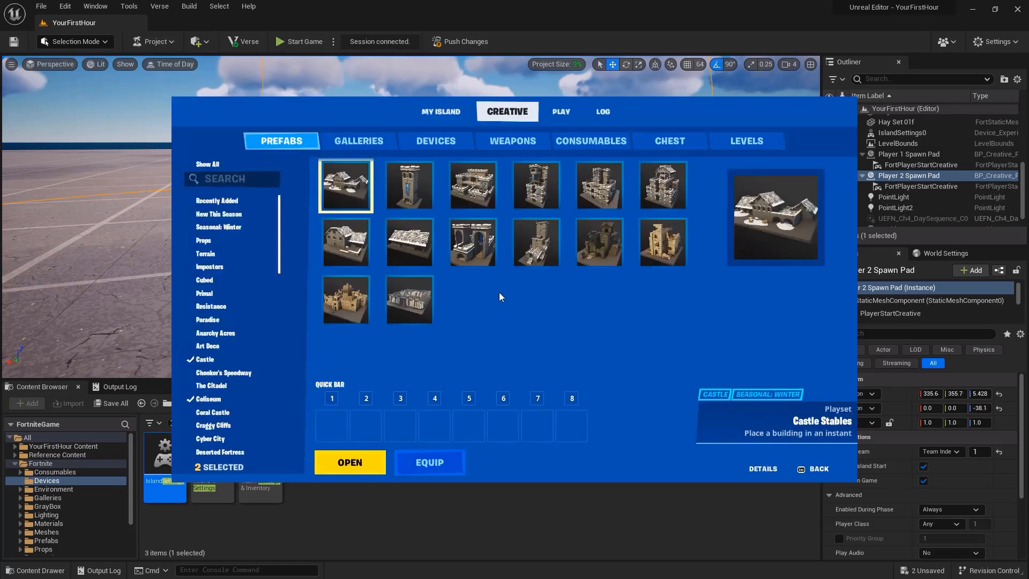
{"action": "left_click_drag", "start_coordinate": [662, 243], "coordinate": [328, 427]}
{"action": "key", "text": "Escape"}
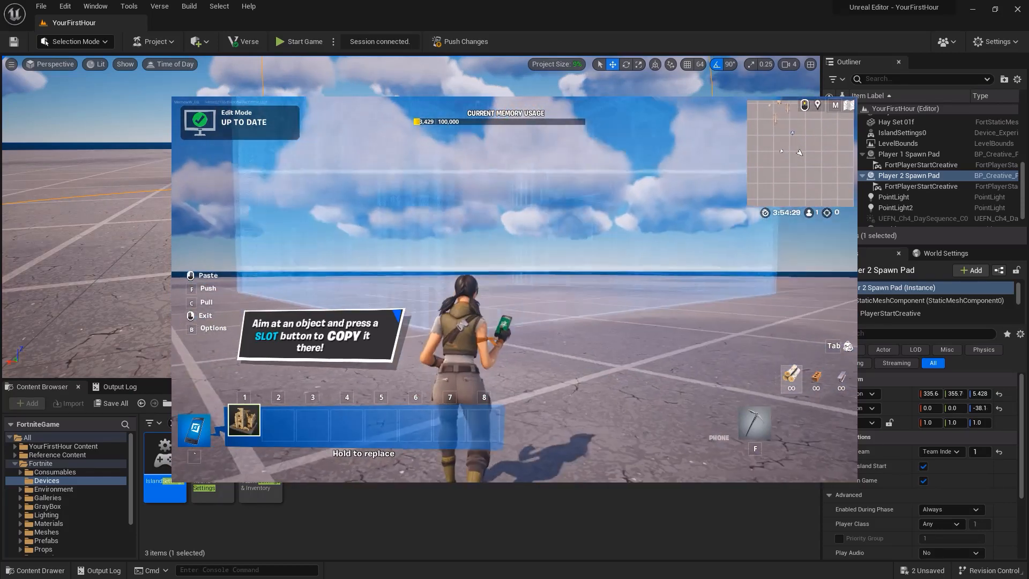
{"action": "left_click", "coordinate": [515, 289]}
{"action": "right_click", "coordinate": [515, 290]}
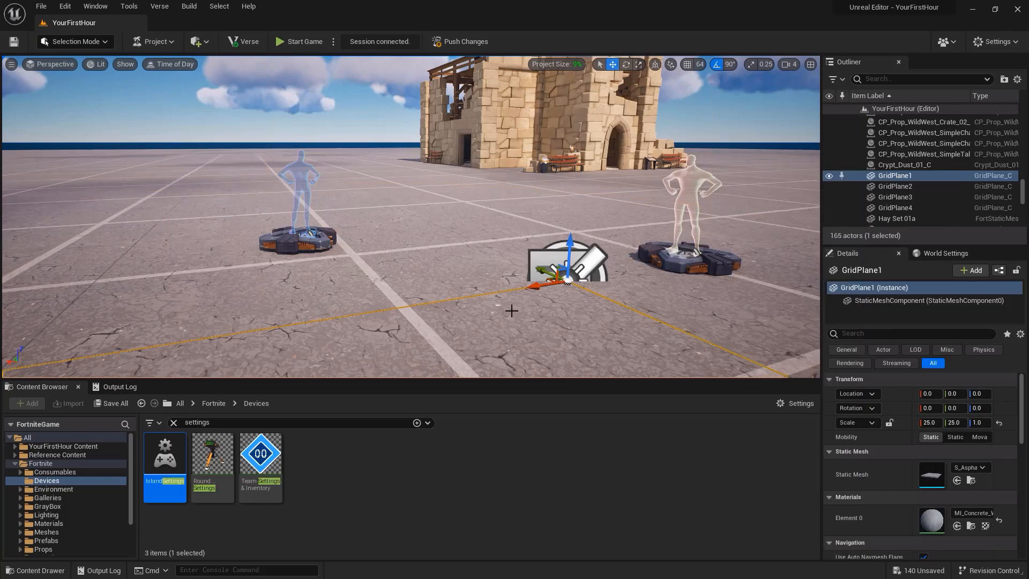
Step: Move the low broken wall piece away from the bench beside the stone ruin in the editor
{"action": "right_click_drag", "start_coordinate": [509, 306], "coordinate": [474, 310]}
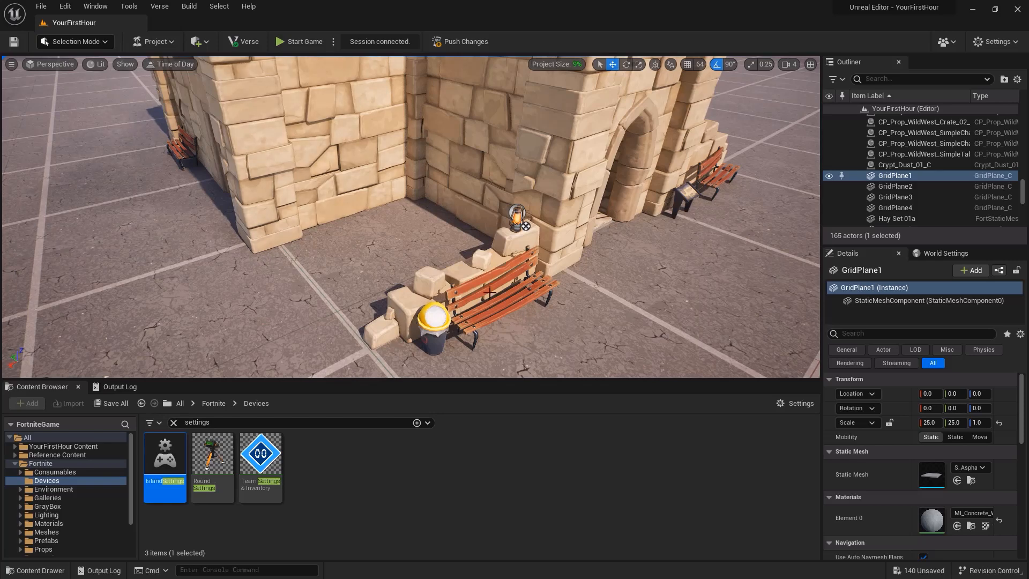
{"action": "left_click", "coordinate": [461, 288]}
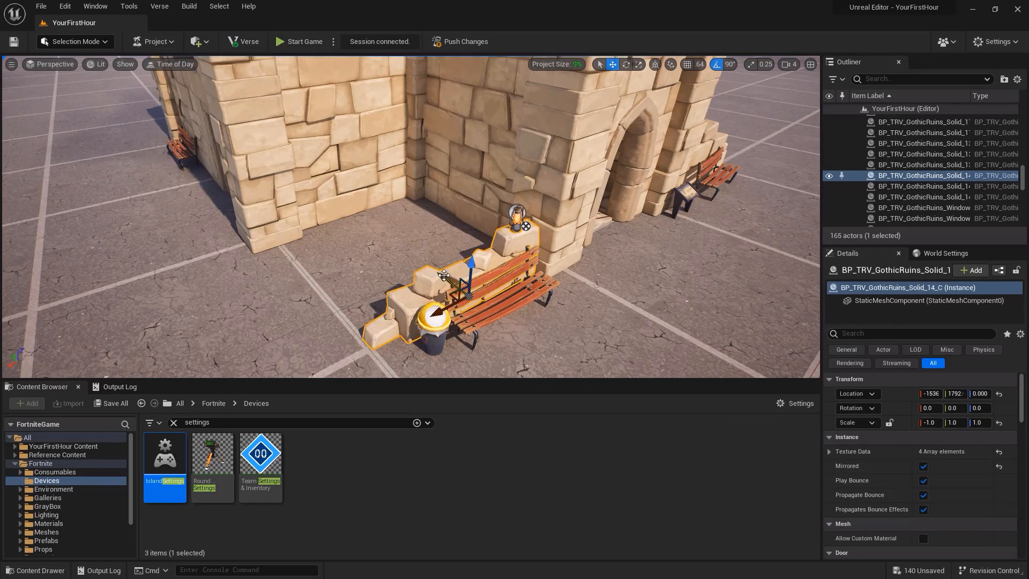
{"action": "left_click_drag", "start_coordinate": [444, 275], "coordinate": [399, 229]}
Step: Delete the bench, the trash can and the lantern near the ruin's corner
{"action": "left_click", "coordinate": [496, 303]}
{"action": "key", "text": "Delete"}
{"action": "left_click", "coordinate": [432, 326]}
{"action": "key", "text": "Delete"}
{"action": "left_click", "coordinate": [516, 217]}
{"action": "key", "text": "Delete"}
Step: Rotate the low broken wall about 90° and move it in front of the ruin's corner
{"action": "left_click", "coordinate": [410, 226]}
{"action": "key", "text": "e"}
{"action": "left_click_drag", "start_coordinate": [375, 282], "coordinate": [459, 292]}
{"action": "key", "text": "w"}
{"action": "left_click_drag", "start_coordinate": [375, 263], "coordinate": [291, 303]}
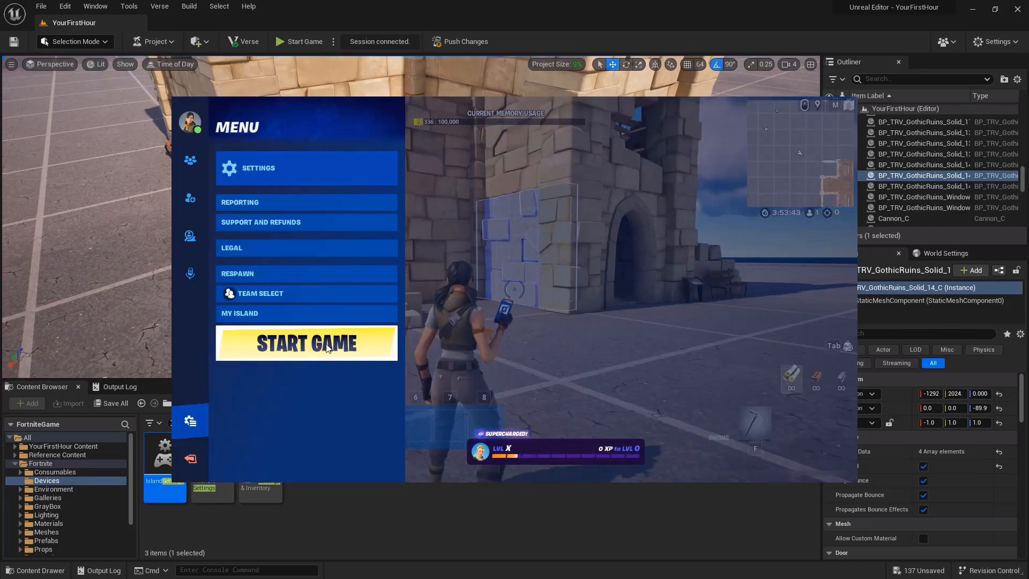
Step: Start the game from the in-game menu and walk the character toward the stone ruin
{"action": "left_click", "coordinate": [323, 344]}
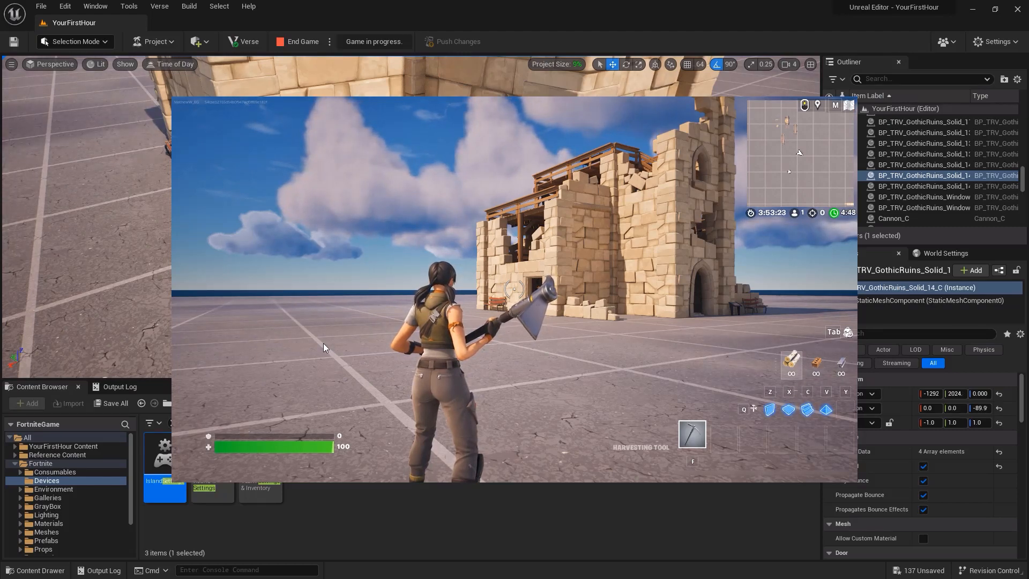
{"action": "left_click", "coordinate": [323, 343]}
{"action": "key", "text": "w"}
{"action": "key", "text": "w"}
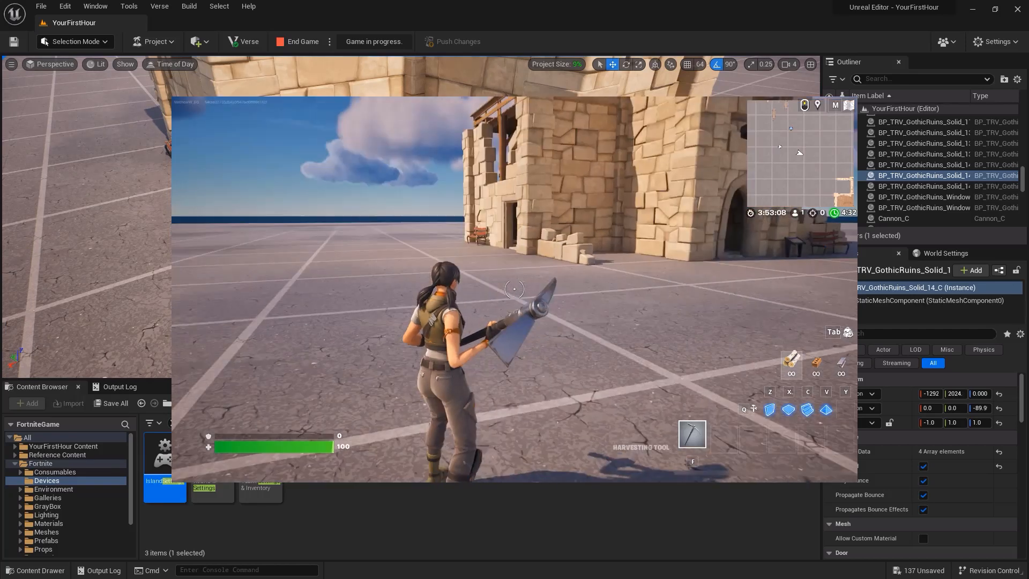
Step: End the running game, return to the island's edit mode and move around the spawn pads
{"action": "key", "text": "Escape"}
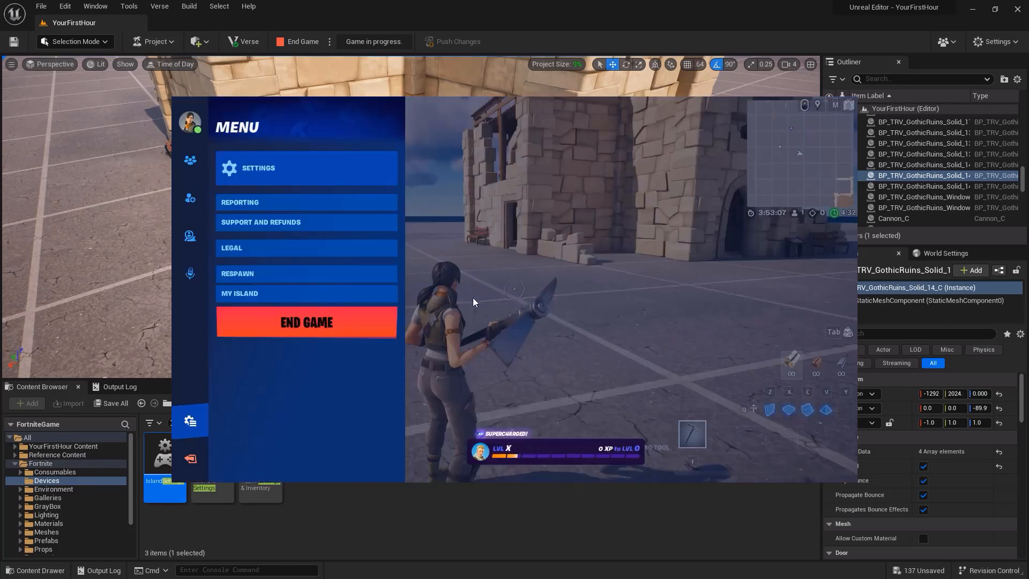
{"action": "left_click", "coordinate": [282, 42]}
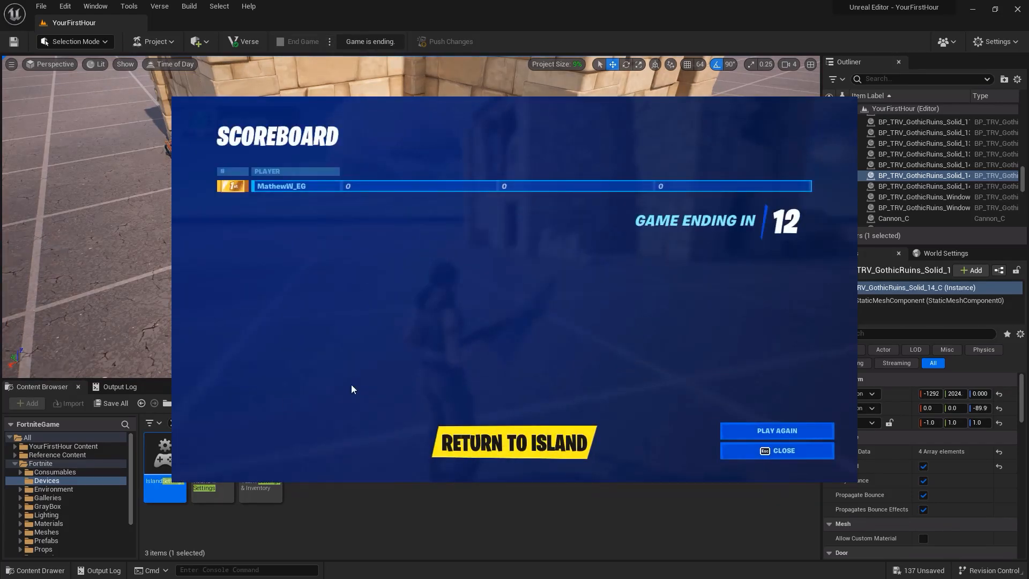
{"action": "left_click", "coordinate": [510, 451]}
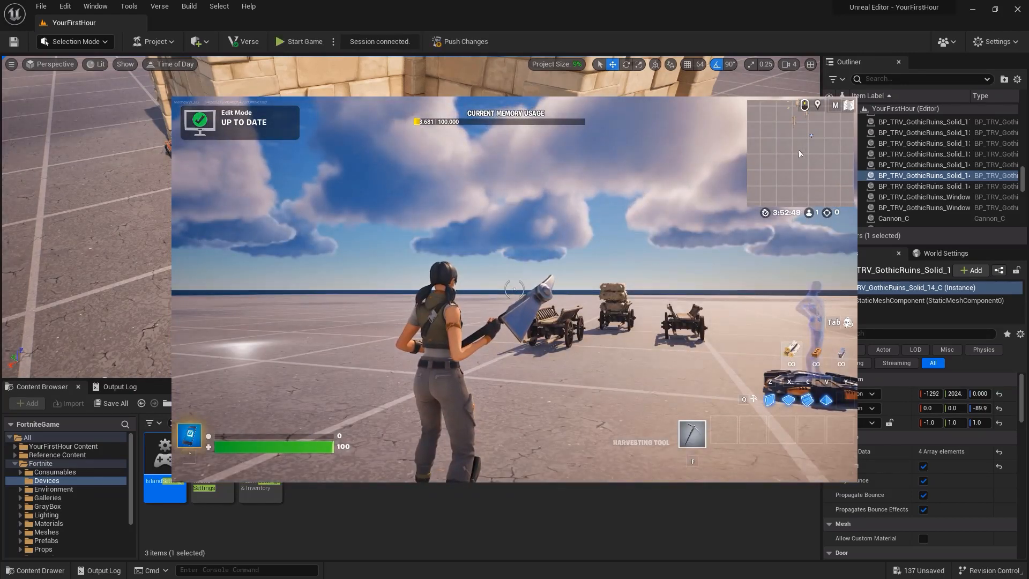
{"action": "key", "text": "a"}
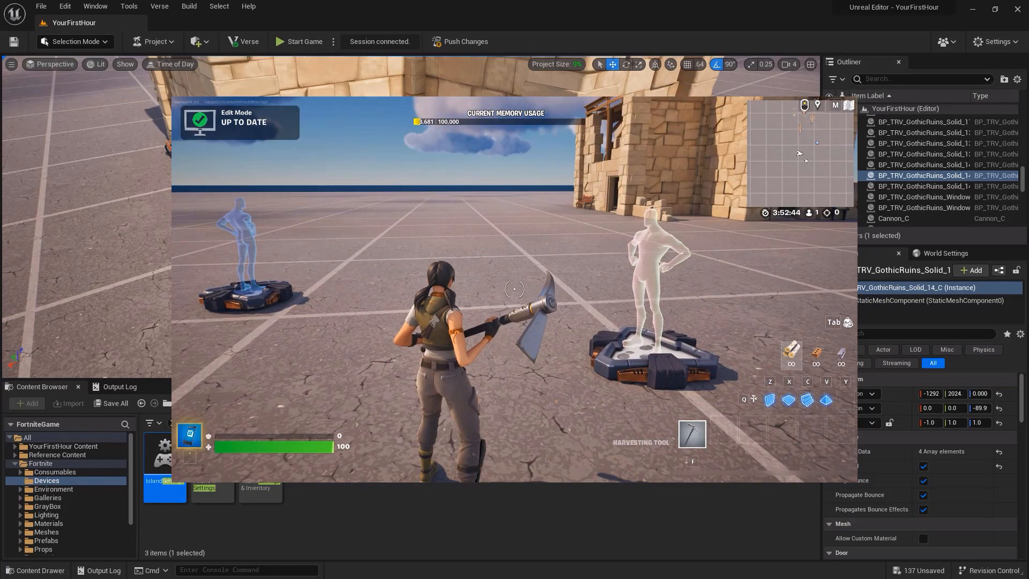
{"action": "key", "text": "a"}
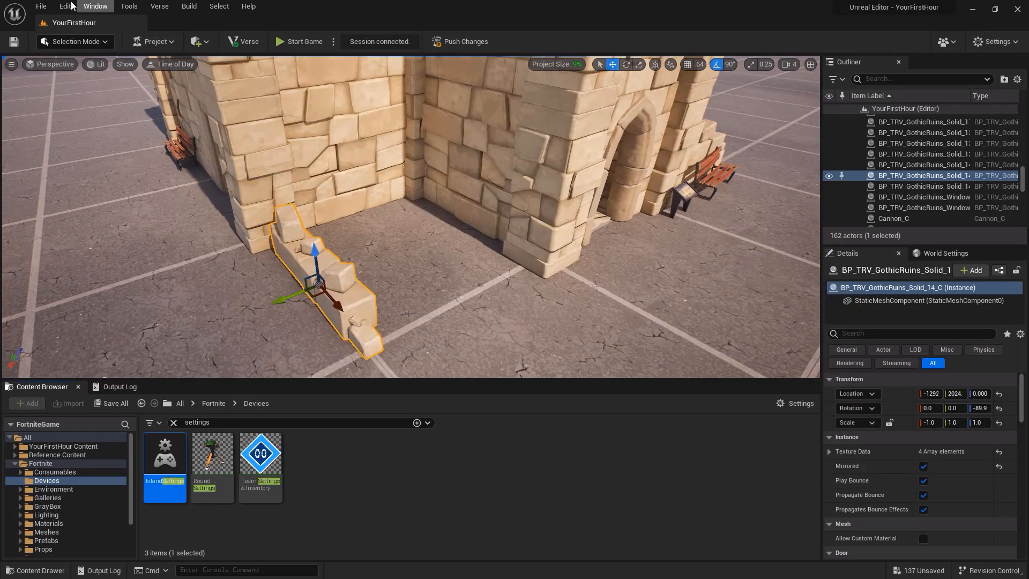
Step: Open the Fab Marketplace and browse the Dekogon Studios assets tagged western
{"action": "left_click", "coordinate": [92, 7]}
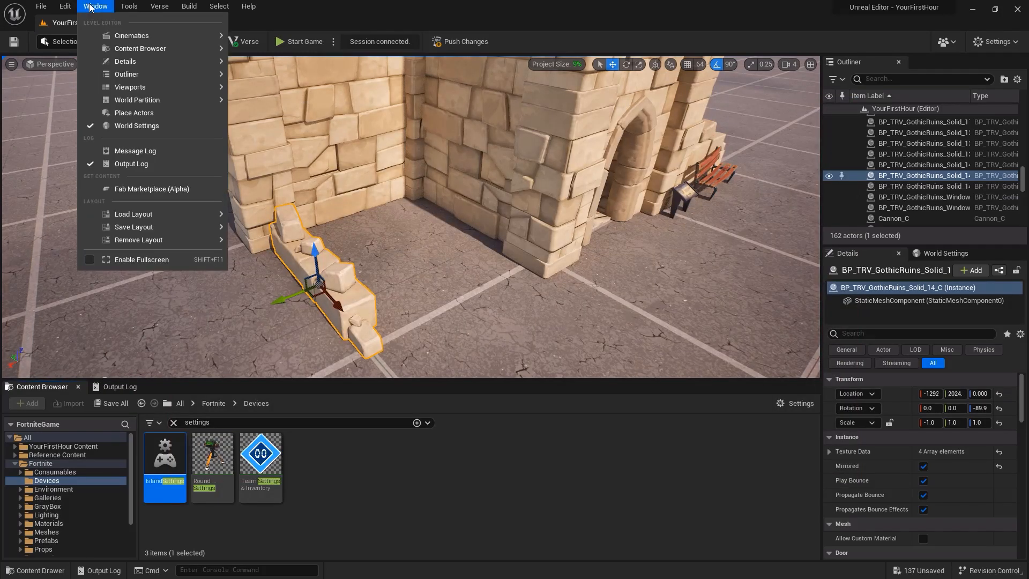
{"action": "left_click", "coordinate": [150, 189]}
{"action": "left_click", "coordinate": [323, 292]}
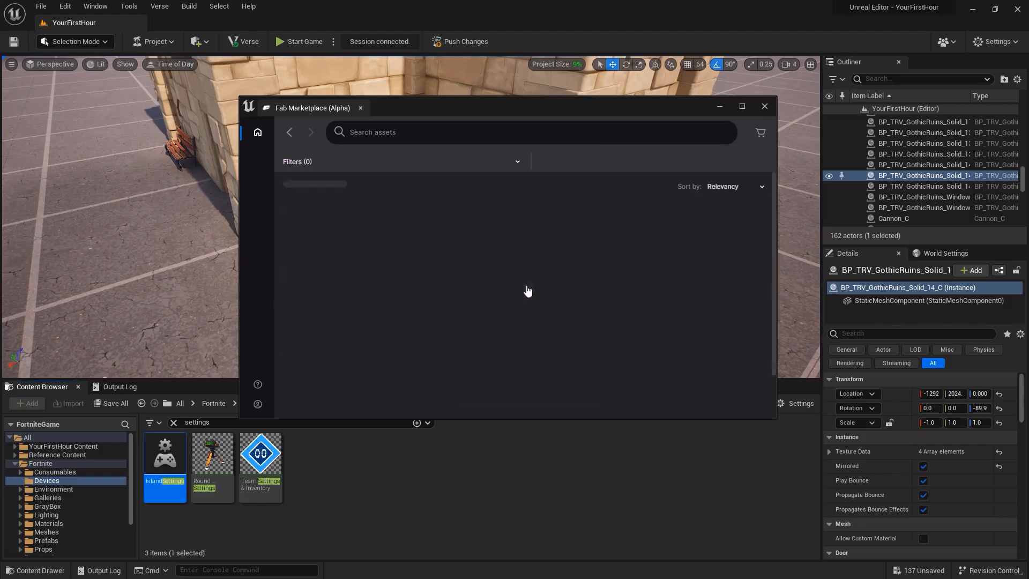
{"action": "scroll", "coordinate": [523, 287], "scroll_direction": "down", "scroll_amount": 5}
{"action": "scroll", "coordinate": [522, 284], "scroll_direction": "down", "scroll_amount": 2}
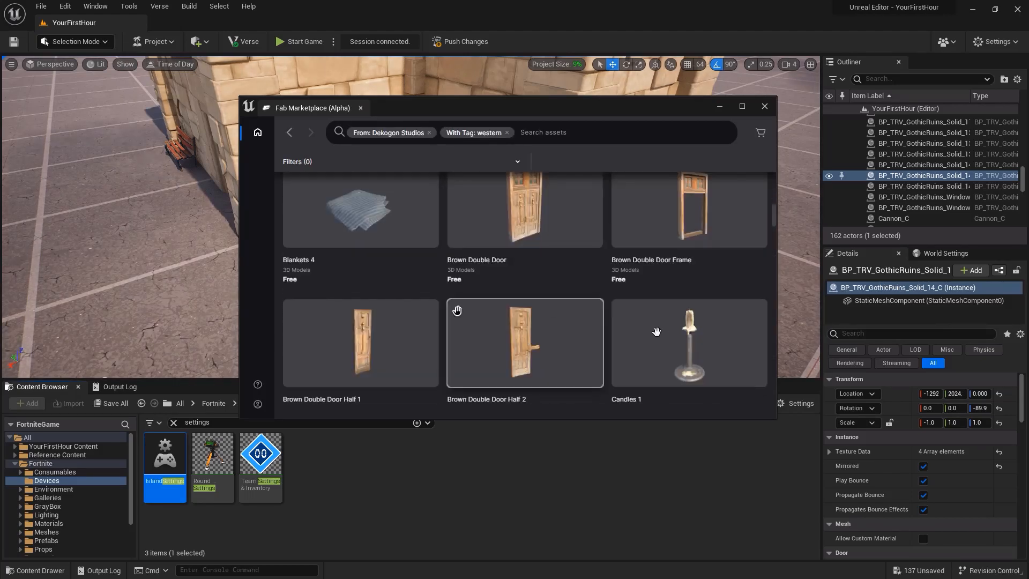
Step: Place the Candles 1 model from Fab on the ground near the broken wall and push the changes to the session
{"action": "left_click_drag", "start_coordinate": [674, 345], "coordinate": [201, 247]}
{"action": "left_click", "coordinate": [765, 106]}
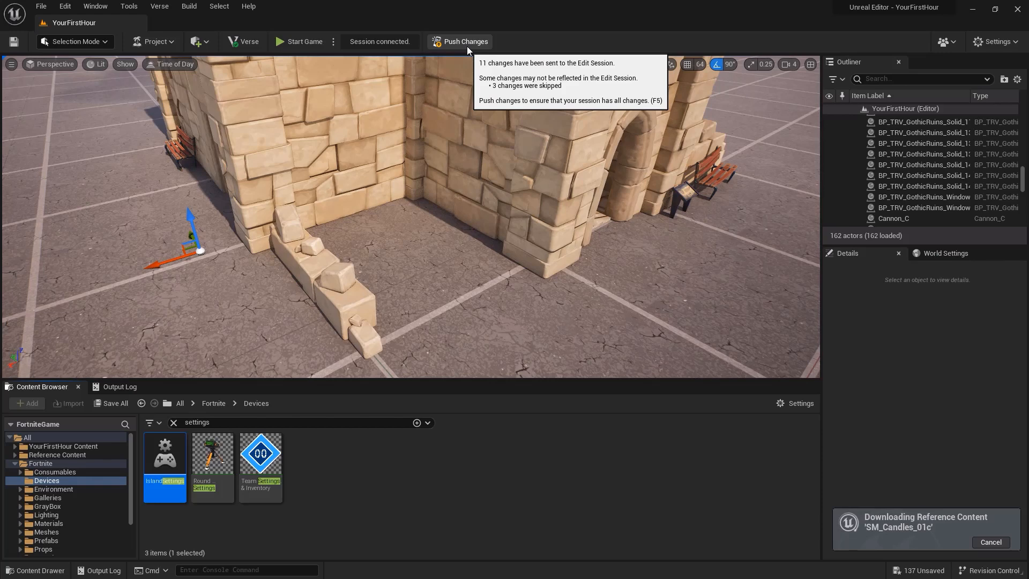
{"action": "left_click", "coordinate": [468, 46]}
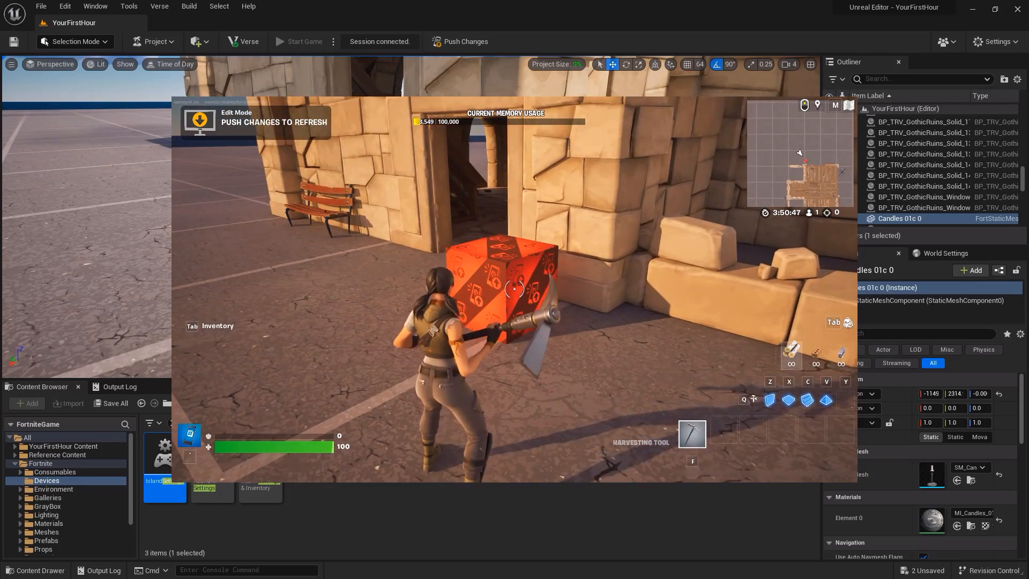
{"action": "key", "text": "alt+Tab"}
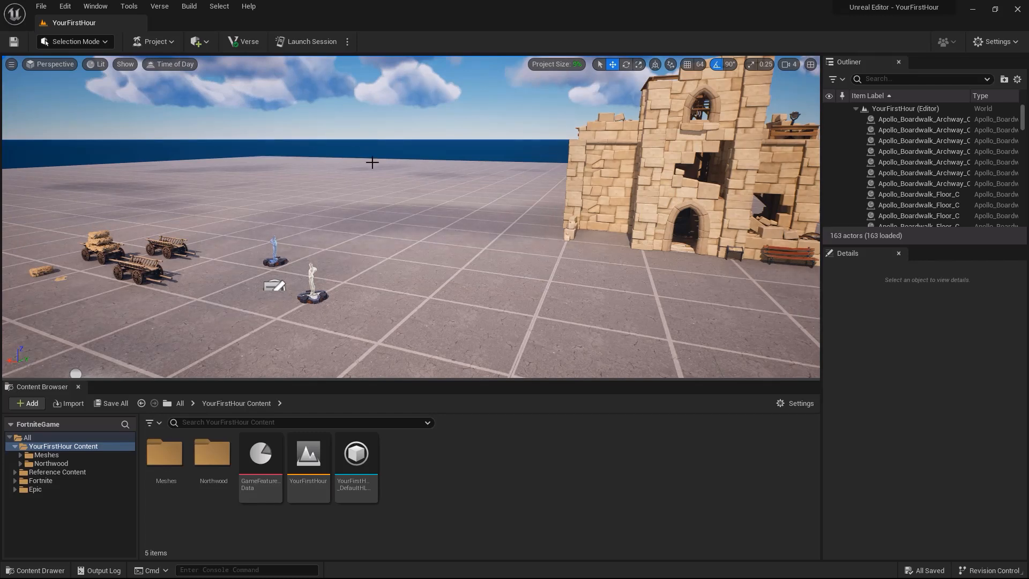
Step: Create a new level from the Blank template
{"action": "left_click", "coordinate": [41, 6]}
{"action": "left_click", "coordinate": [60, 34]}
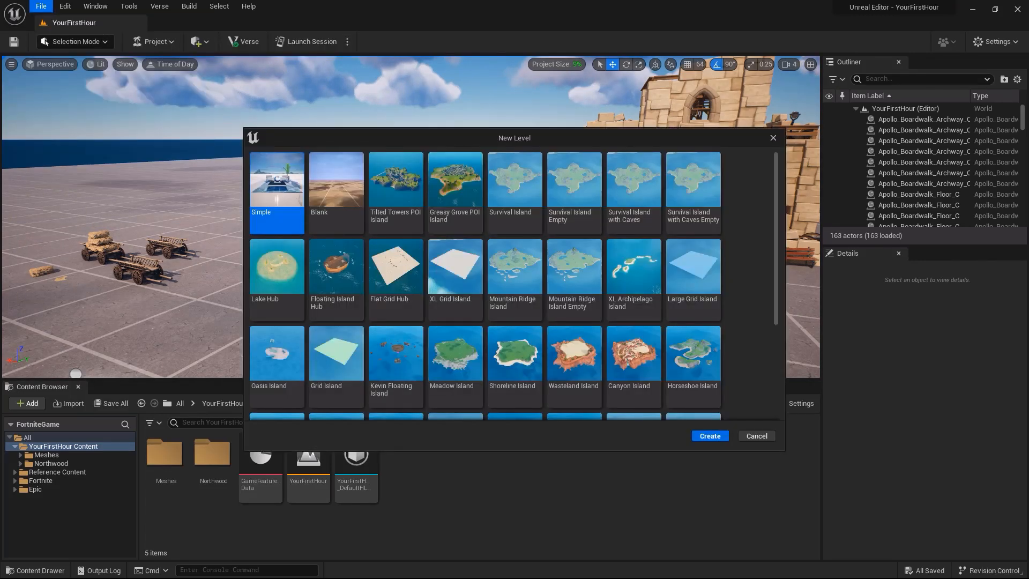
{"action": "left_click", "coordinate": [332, 184]}
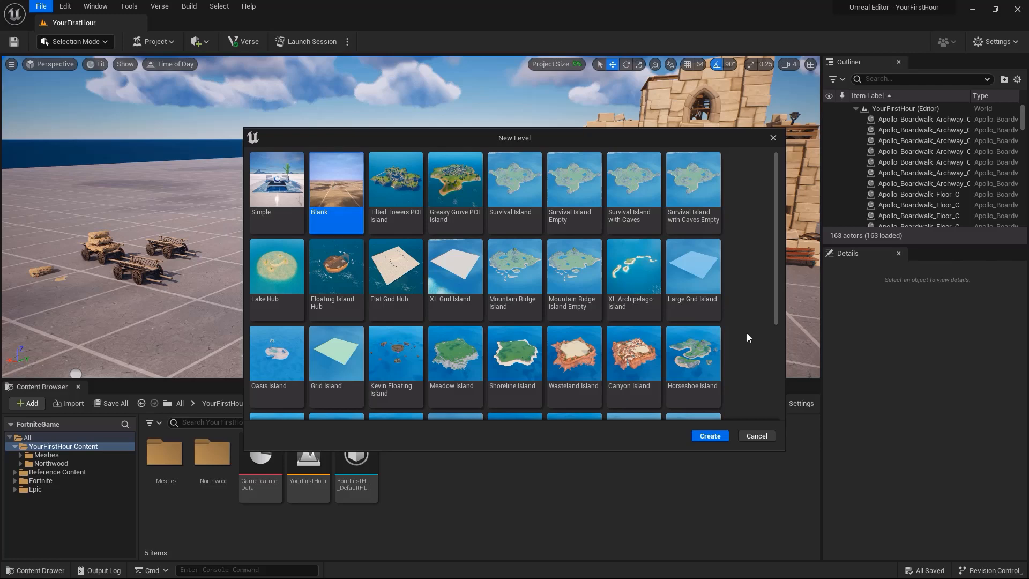
{"action": "left_click", "coordinate": [710, 436]}
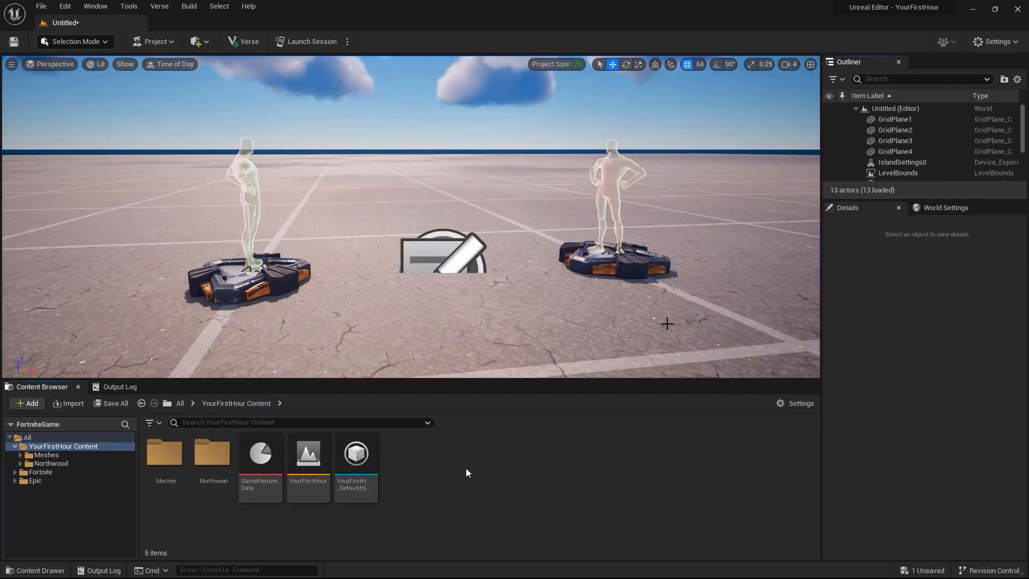
Step: Select the new level's actors from GridPlane1 through WorldPartitionMiniMap
{"action": "left_click", "coordinate": [908, 119]}
{"action": "left_click_drag", "start_coordinate": [1024, 141], "coordinate": [1025, 171]}
{"action": "left_click", "coordinate": [926, 177], "text": "shift"}
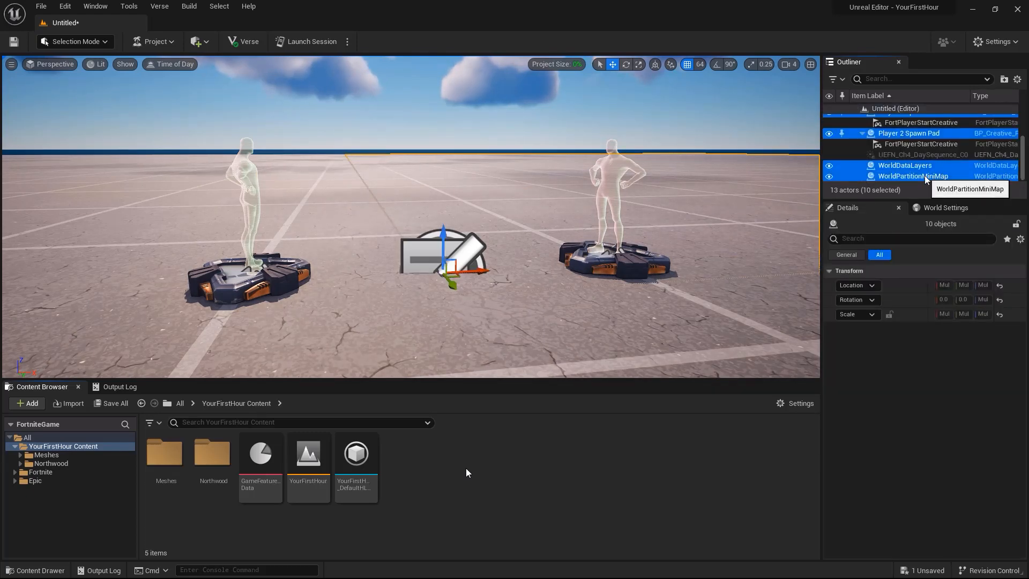
Step: Delete the selected actors from the new level and save the level as OurLevel in YourFirstHour Content
{"action": "key", "text": "Delete"}
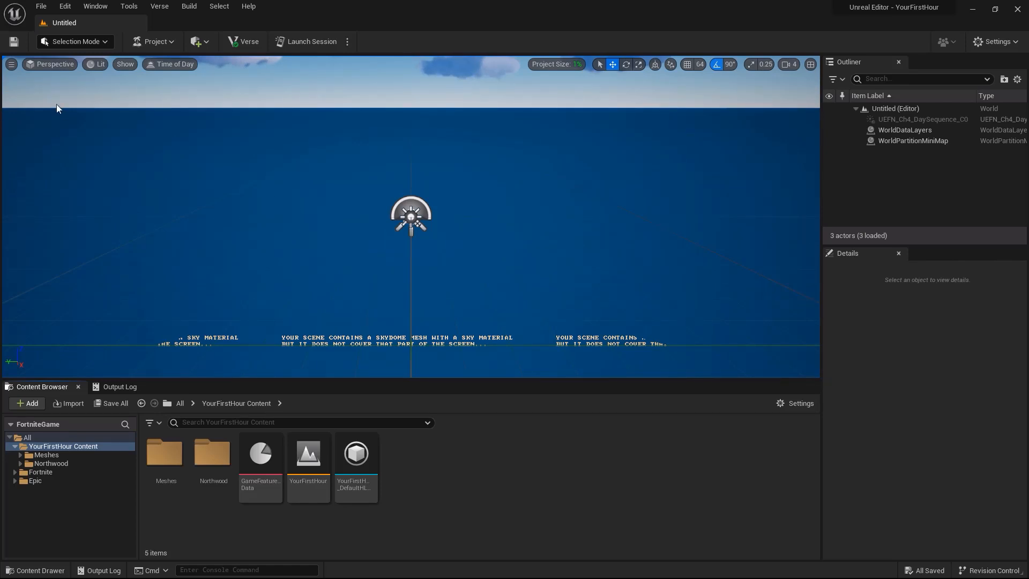
{"action": "left_click", "coordinate": [43, 8]}
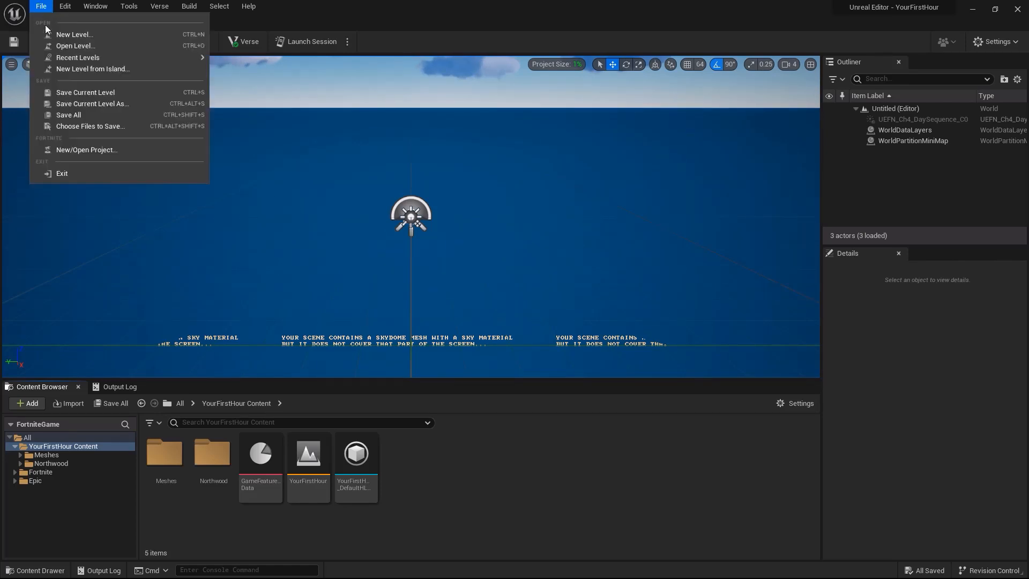
{"action": "left_click", "coordinate": [62, 92]}
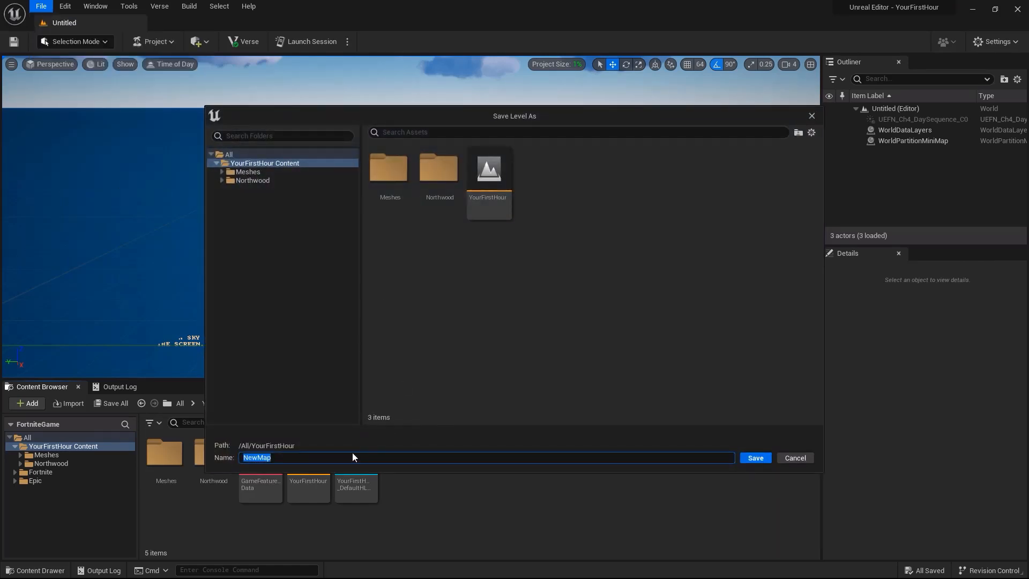
{"action": "type", "text": "OurLevel"}
{"action": "key", "text": "Return"}
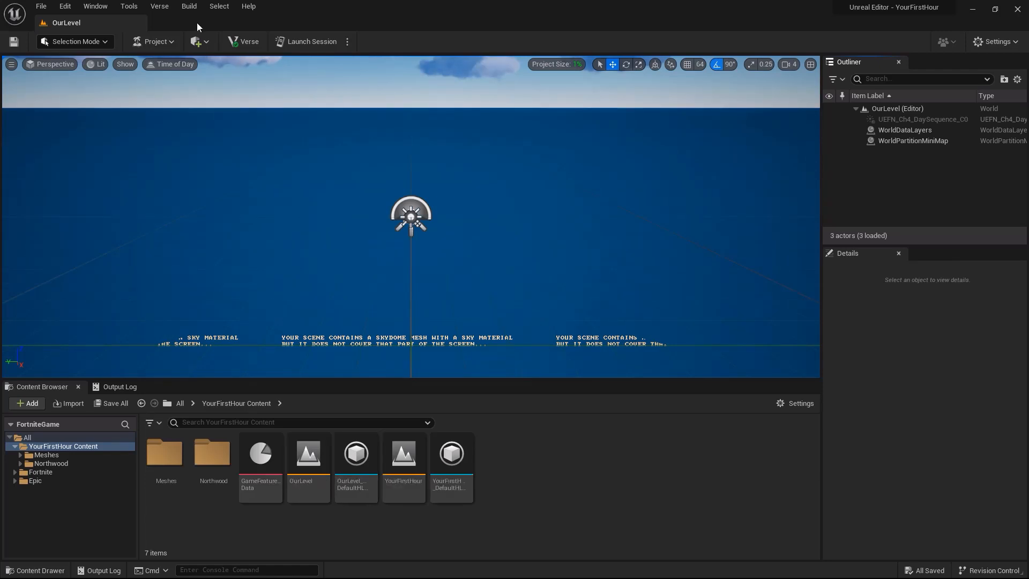
Step: Switch to Landscape mode and create a new landscape with 63×63 quad sections and 8 × 8 components
{"action": "left_click", "coordinate": [107, 41]}
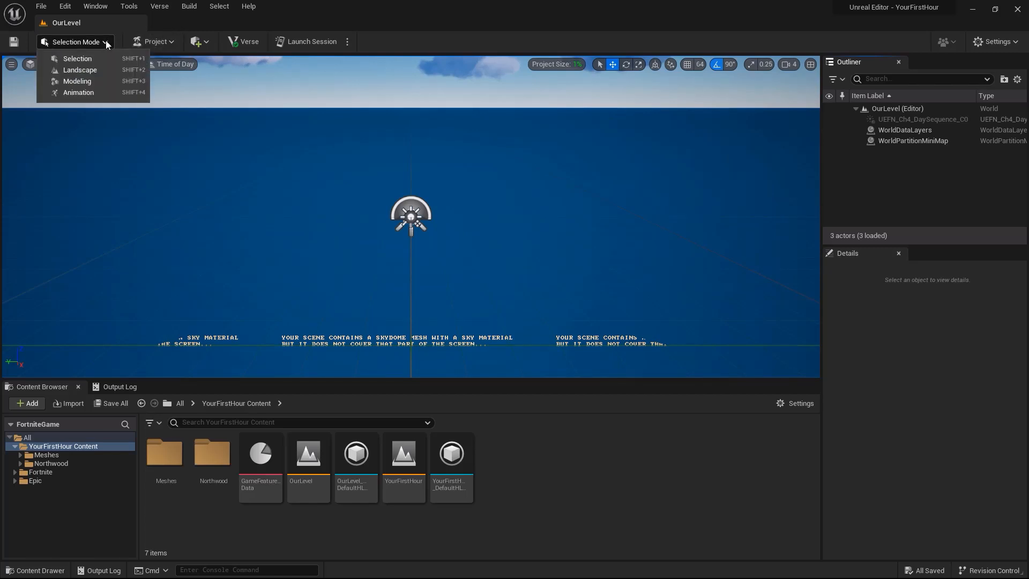
{"action": "left_click", "coordinate": [99, 70]}
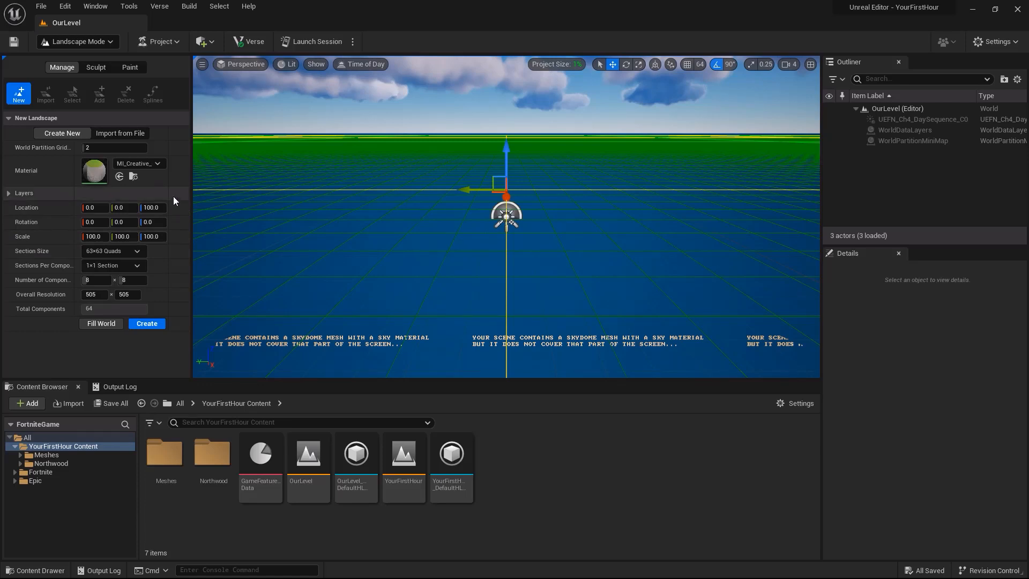
{"action": "left_click", "coordinate": [147, 324]}
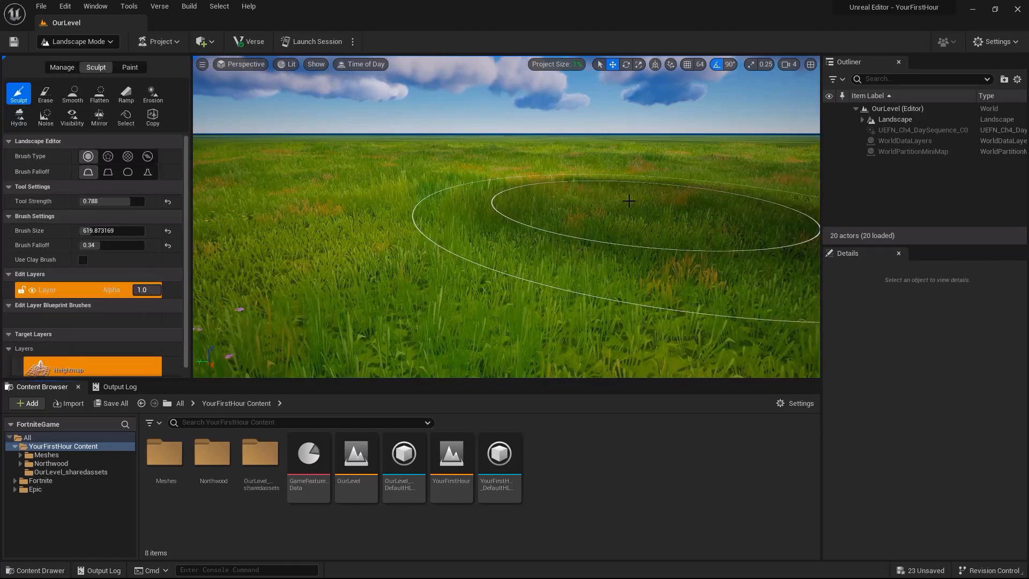
{"action": "mouse_move", "coordinate": [623, 204]}
{"action": "right_mouse_down"}
{"action": "mouse_move", "coordinate": [815, 225]}
{"action": "mouse_move", "coordinate": [914, 218]}
{"action": "right_mouse_up"}
{"action": "key", "text": "e"}
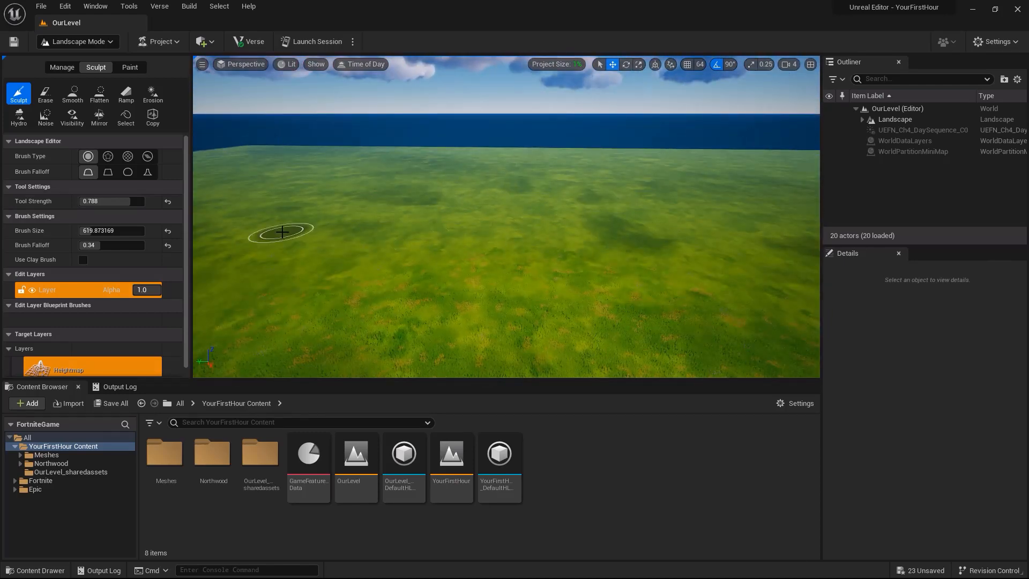
Step: Examine the landscape management tools for selecting and deleting components over the grassy terrain
{"action": "left_click", "coordinate": [59, 67]}
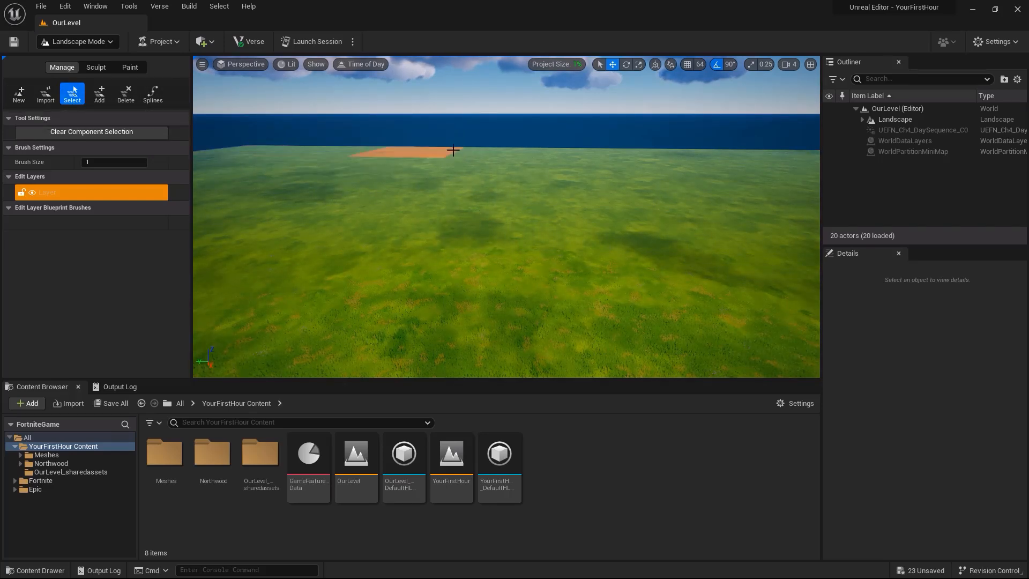
{"action": "right_click_drag", "start_coordinate": [453, 151], "coordinate": [453, 169]}
{"action": "left_click", "coordinate": [126, 92]}
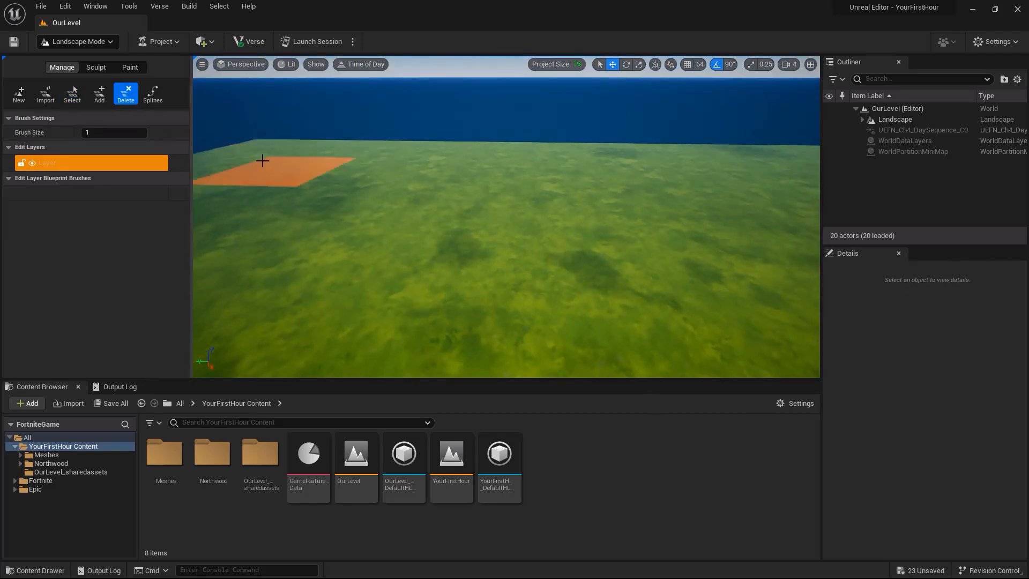
{"action": "mouse_move", "coordinate": [265, 161]}
{"action": "left_mouse_down"}
{"action": "mouse_move", "coordinate": [313, 146]}
{"action": "mouse_move", "coordinate": [564, 155]}
{"action": "left_mouse_up"}
{"action": "right_click_drag", "start_coordinate": [564, 155], "coordinate": [558, 128]}
{"action": "right_click_drag", "start_coordinate": [542, 195], "coordinate": [541, 214]}
Step: Sculpt a cluster of rocky mounds in the middle of the landscape and flatten them with the Flatten tool
{"action": "left_click", "coordinate": [96, 67]}
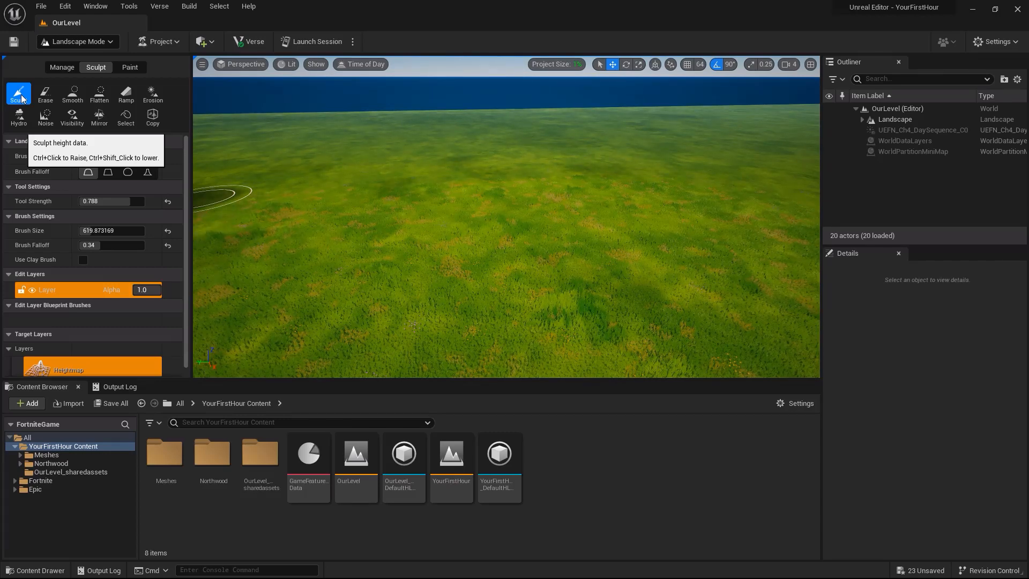
{"action": "mouse_move", "coordinate": [475, 223]}
{"action": "left_mouse_down"}
{"action": "mouse_move", "coordinate": [589, 201]}
{"action": "mouse_move", "coordinate": [627, 209]}
{"action": "mouse_move", "coordinate": [552, 166]}
{"action": "mouse_move", "coordinate": [408, 175]}
{"action": "mouse_move", "coordinate": [344, 249]}
{"action": "mouse_move", "coordinate": [276, 241]}
{"action": "mouse_move", "coordinate": [287, 249]}
{"action": "mouse_move", "coordinate": [370, 217]}
{"action": "mouse_move", "coordinate": [597, 201]}
{"action": "mouse_move", "coordinate": [523, 184]}
{"action": "mouse_move", "coordinate": [288, 234]}
{"action": "mouse_move", "coordinate": [332, 230]}
{"action": "mouse_move", "coordinate": [296, 225]}
{"action": "left_mouse_up"}
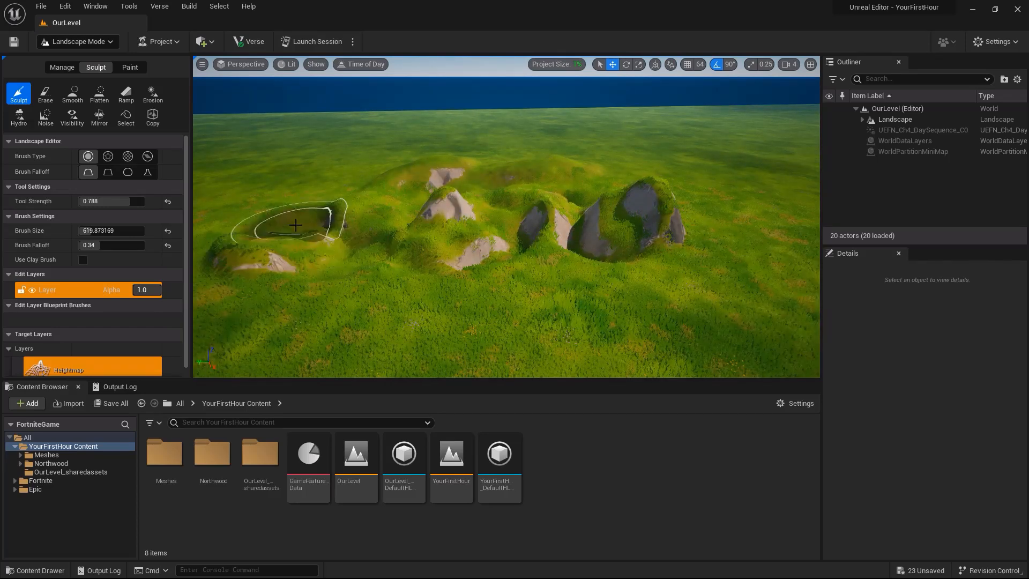
{"action": "left_click", "coordinate": [99, 95]}
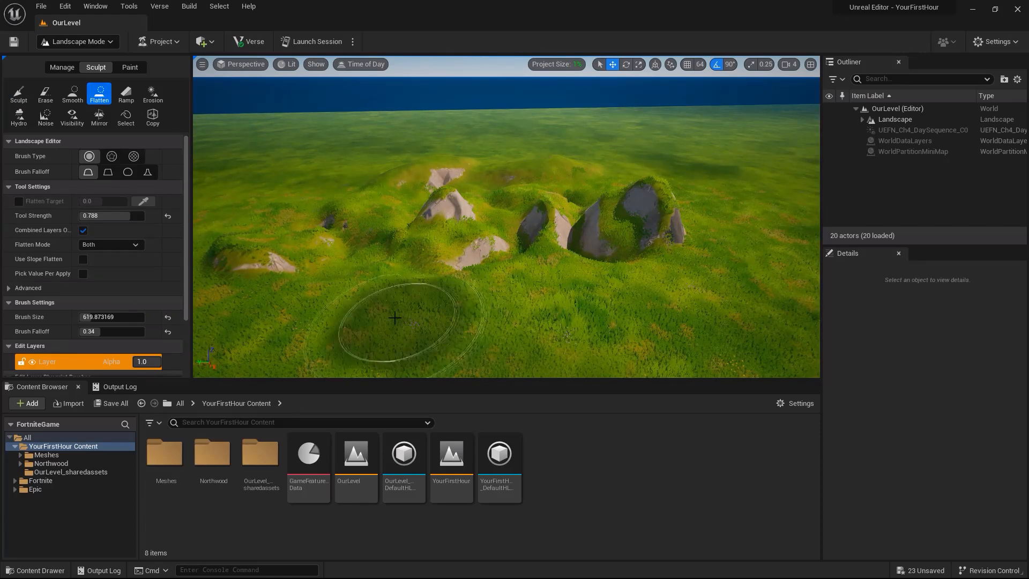
{"action": "mouse_move", "coordinate": [370, 324]}
{"action": "left_mouse_down"}
{"action": "mouse_move", "coordinate": [292, 273]}
{"action": "mouse_move", "coordinate": [253, 229]}
{"action": "mouse_move", "coordinate": [368, 253]}
{"action": "mouse_move", "coordinate": [444, 252]}
{"action": "mouse_move", "coordinate": [429, 199]}
{"action": "mouse_move", "coordinate": [503, 250]}
{"action": "mouse_move", "coordinate": [471, 182]}
{"action": "mouse_move", "coordinate": [509, 172]}
{"action": "mouse_move", "coordinate": [513, 218]}
{"action": "mouse_move", "coordinate": [540, 275]}
{"action": "left_mouse_up"}
Step: Sculpt a new hill on the landscape and flatten it into a broad raised plateau
{"action": "left_click", "coordinate": [19, 94]}
{"action": "mouse_move", "coordinate": [349, 272]}
{"action": "left_mouse_down"}
{"action": "mouse_move", "coordinate": [425, 230]}
{"action": "mouse_move", "coordinate": [475, 232]}
{"action": "mouse_move", "coordinate": [430, 241]}
{"action": "left_mouse_up"}
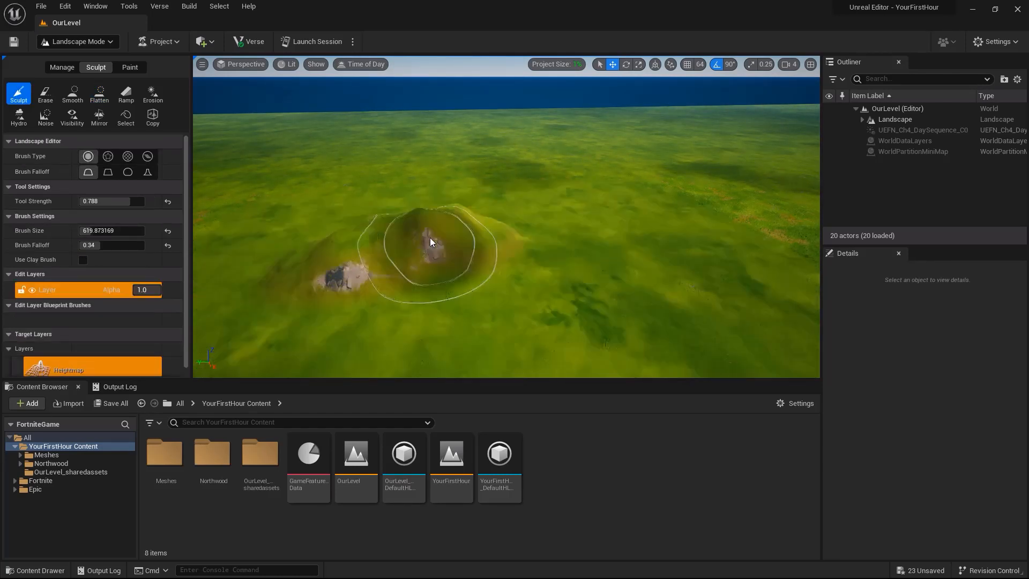
{"action": "left_click", "coordinate": [99, 94]}
{"action": "mouse_move", "coordinate": [376, 231]}
{"action": "left_mouse_down"}
{"action": "mouse_move", "coordinate": [366, 230]}
{"action": "mouse_move", "coordinate": [509, 222]}
{"action": "mouse_move", "coordinate": [613, 241]}
{"action": "mouse_move", "coordinate": [596, 224]}
{"action": "mouse_move", "coordinate": [506, 201]}
{"action": "mouse_move", "coordinate": [377, 201]}
{"action": "mouse_move", "coordinate": [588, 199]}
{"action": "mouse_move", "coordinate": [603, 208]}
{"action": "left_mouse_up"}
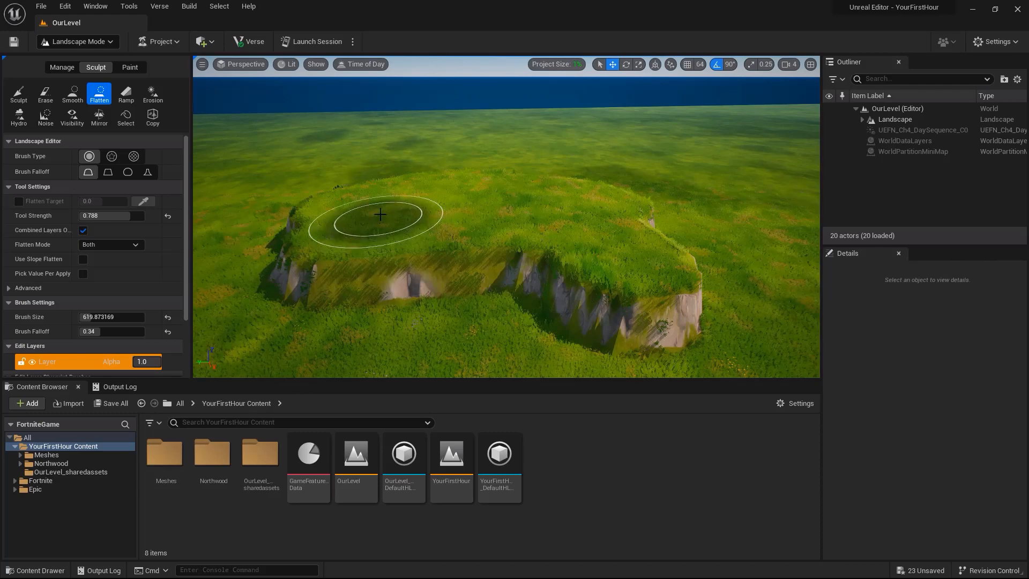
Step: Wear the plateau's cliff edges down into gentle grassy slopes with the Erosion tool
{"action": "left_click", "coordinate": [152, 93]}
{"action": "mouse_move", "coordinate": [340, 267]}
{"action": "left_mouse_down"}
{"action": "mouse_move", "coordinate": [299, 256]}
{"action": "mouse_move", "coordinate": [303, 209]}
{"action": "left_mouse_up"}
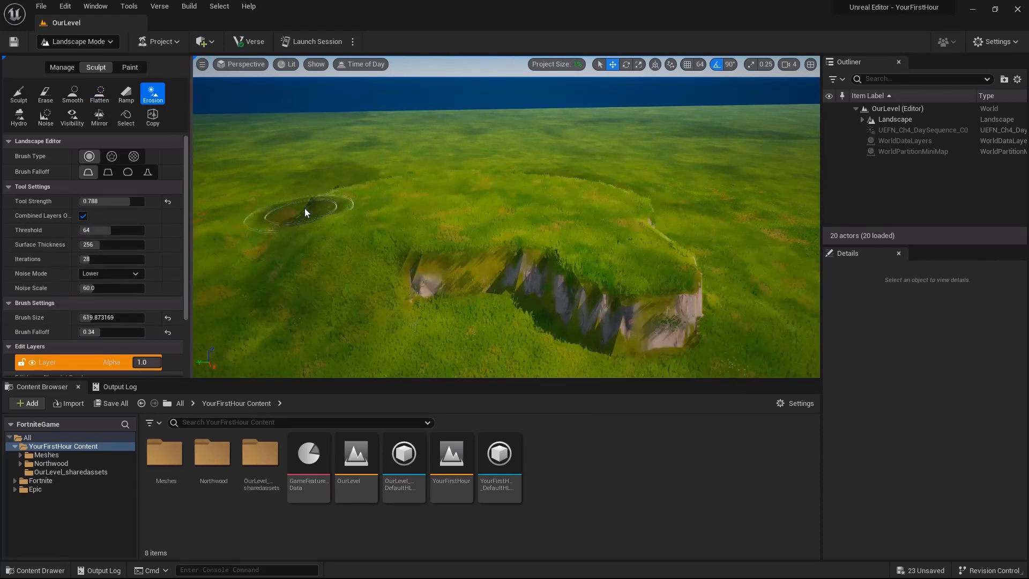
{"action": "mouse_move", "coordinate": [415, 181]}
{"action": "left_mouse_down"}
{"action": "mouse_move", "coordinate": [484, 176]}
{"action": "mouse_move", "coordinate": [620, 192]}
{"action": "mouse_move", "coordinate": [655, 272]}
{"action": "mouse_move", "coordinate": [625, 298]}
{"action": "mouse_move", "coordinate": [552, 292]}
{"action": "mouse_move", "coordinate": [247, 228]}
{"action": "left_mouse_up"}
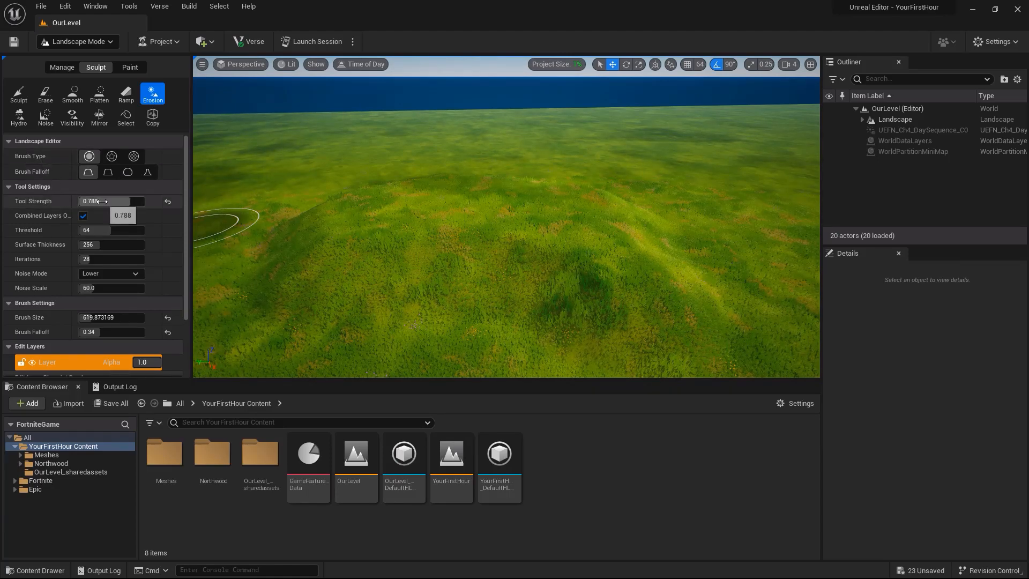
{"action": "left_click_drag", "start_coordinate": [188, 203], "coordinate": [186, 239]}
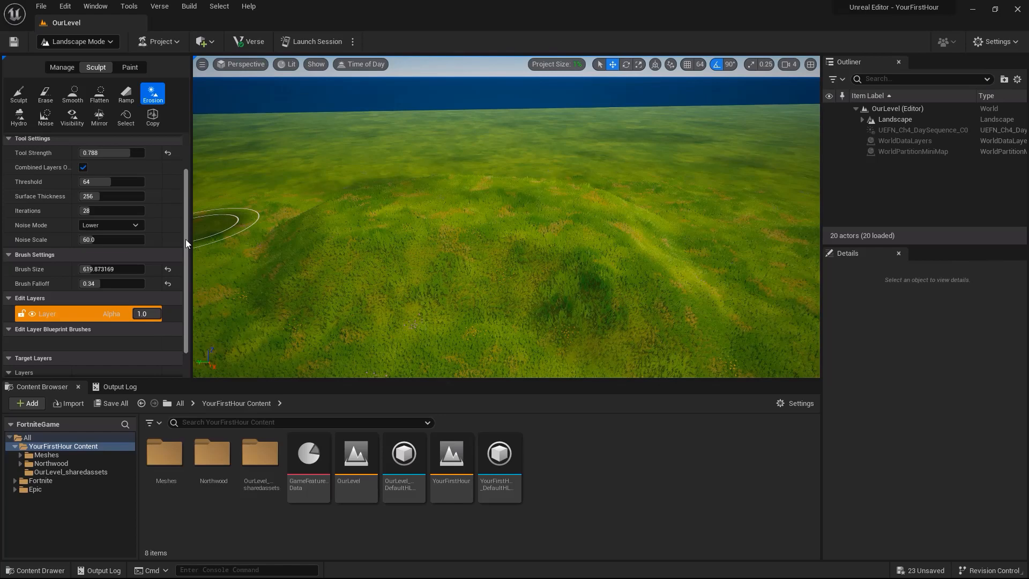
Step: Paint a large patch of ground beside the hill with the Layer5 landscape material
{"action": "left_click", "coordinate": [130, 67]}
{"action": "left_click_drag", "start_coordinate": [184, 213], "coordinate": [189, 285]}
{"action": "left_click", "coordinate": [54, 229]}
{"action": "left_click", "coordinate": [48, 266]}
{"action": "left_click", "coordinate": [50, 295]}
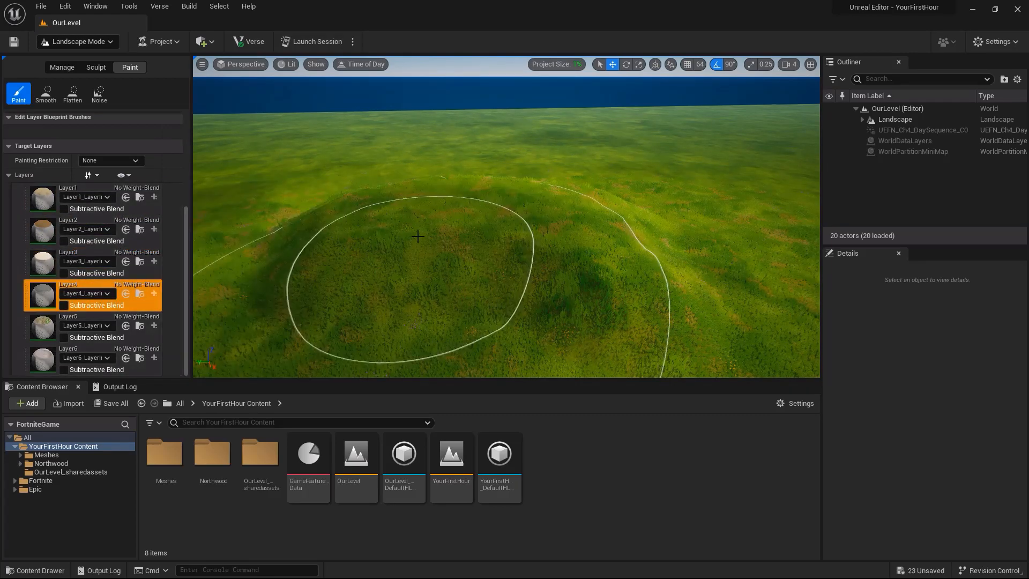
{"action": "left_click", "coordinate": [43, 320]}
{"action": "right_click_drag", "start_coordinate": [522, 182], "coordinate": [670, 185]}
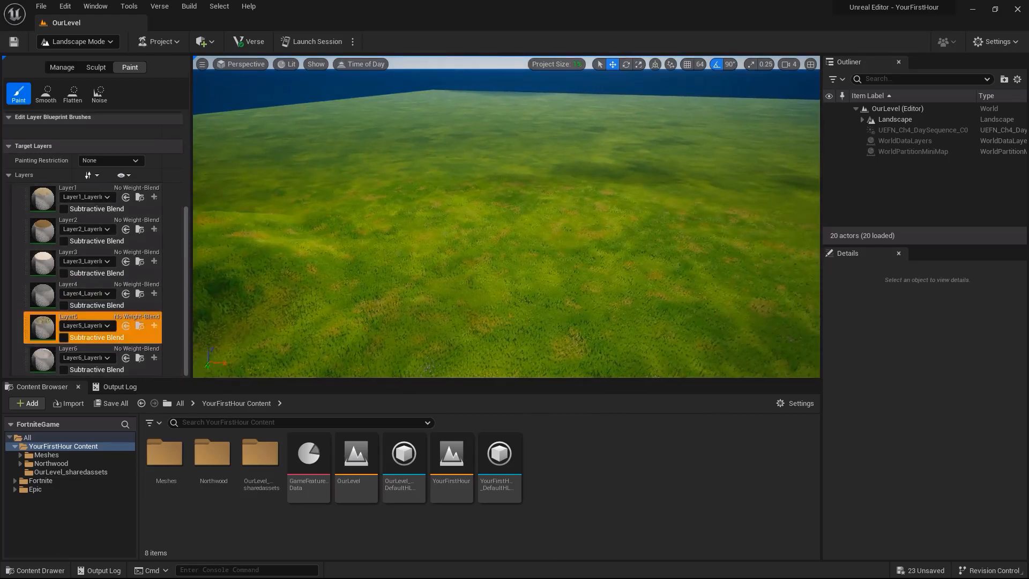
{"action": "left_click", "coordinate": [526, 178]}
{"action": "mouse_move", "coordinate": [527, 178]}
{"action": "left_mouse_down"}
{"action": "mouse_move", "coordinate": [631, 190]}
{"action": "mouse_move", "coordinate": [584, 207]}
{"action": "mouse_move", "coordinate": [480, 166]}
{"action": "mouse_move", "coordinate": [424, 186]}
{"action": "mouse_move", "coordinate": [590, 232]}
{"action": "mouse_move", "coordinate": [663, 163]}
{"action": "left_mouse_up"}
{"action": "right_click_drag", "start_coordinate": [664, 163], "coordinate": [715, 161]}
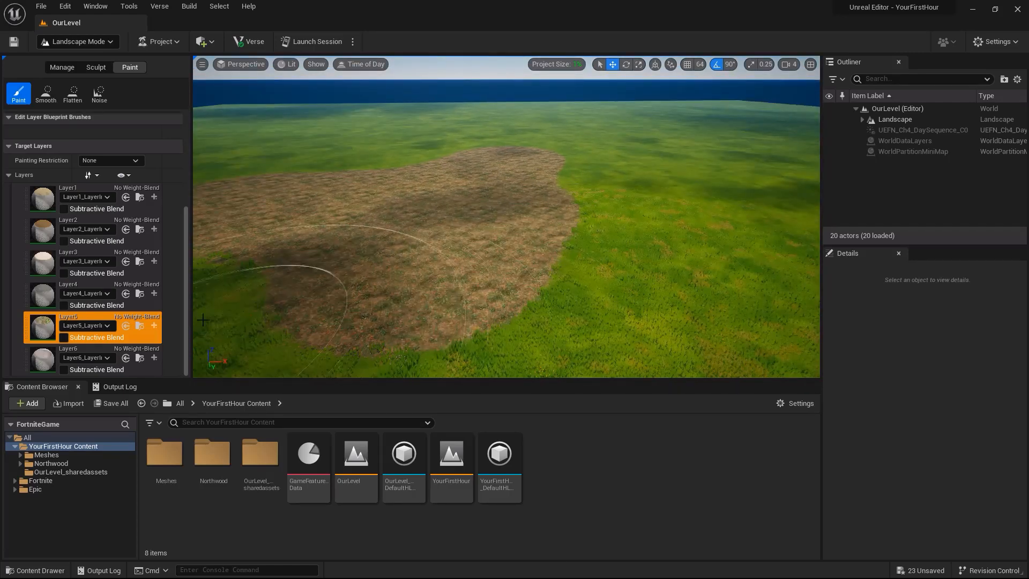
Step: Paint Layer2 on the ground next to the brown patch, setting the brush size to about 750
{"action": "left_click", "coordinate": [45, 233]}
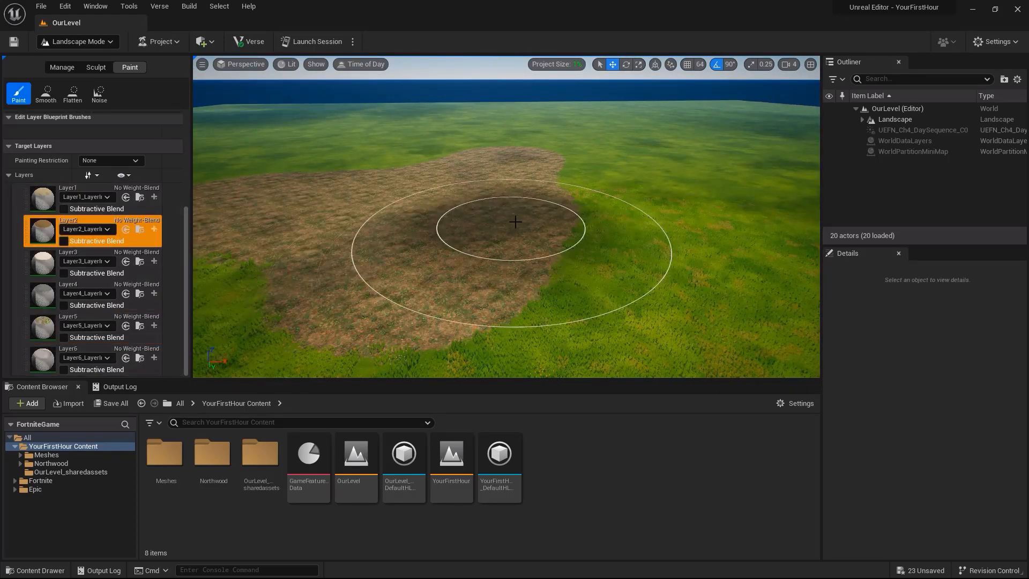
{"action": "left_click_drag", "start_coordinate": [517, 222], "coordinate": [620, 217]}
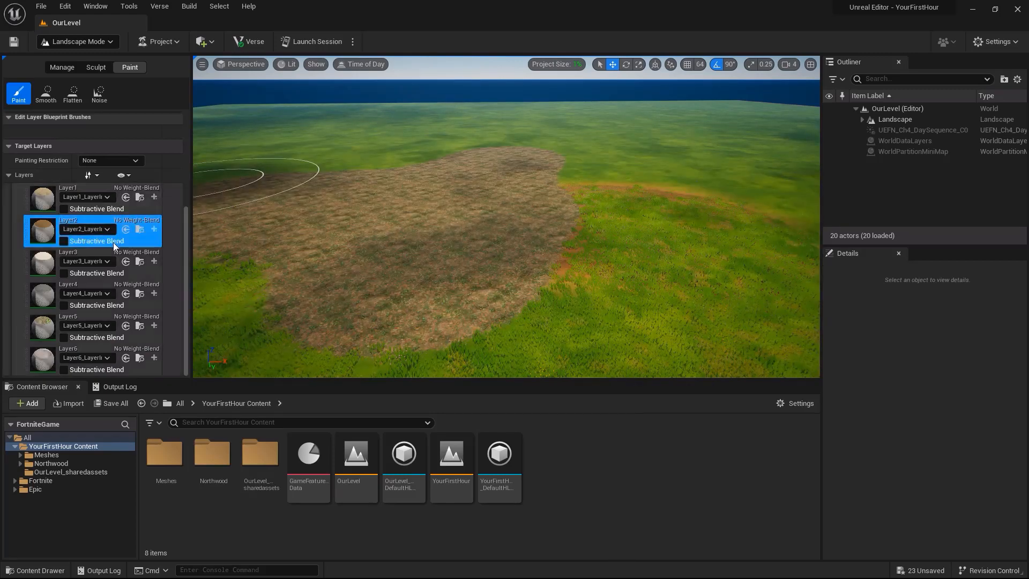
{"action": "scroll", "coordinate": [111, 246], "scroll_direction": "up", "scroll_amount": 4}
{"action": "scroll", "coordinate": [111, 246], "scroll_direction": "up", "scroll_amount": 2}
{"action": "left_click_drag", "start_coordinate": [102, 223], "coordinate": [82, 222]}
{"action": "mouse_move", "coordinate": [573, 247]}
{"action": "left_mouse_down"}
{"action": "mouse_move", "coordinate": [597, 245]}
{"action": "mouse_move", "coordinate": [556, 209]}
{"action": "mouse_move", "coordinate": [594, 155]}
{"action": "mouse_move", "coordinate": [610, 172]}
{"action": "mouse_move", "coordinate": [676, 159]}
{"action": "left_mouse_up"}
{"action": "right_click_drag", "start_coordinate": [487, 268], "coordinate": [445, 266]}
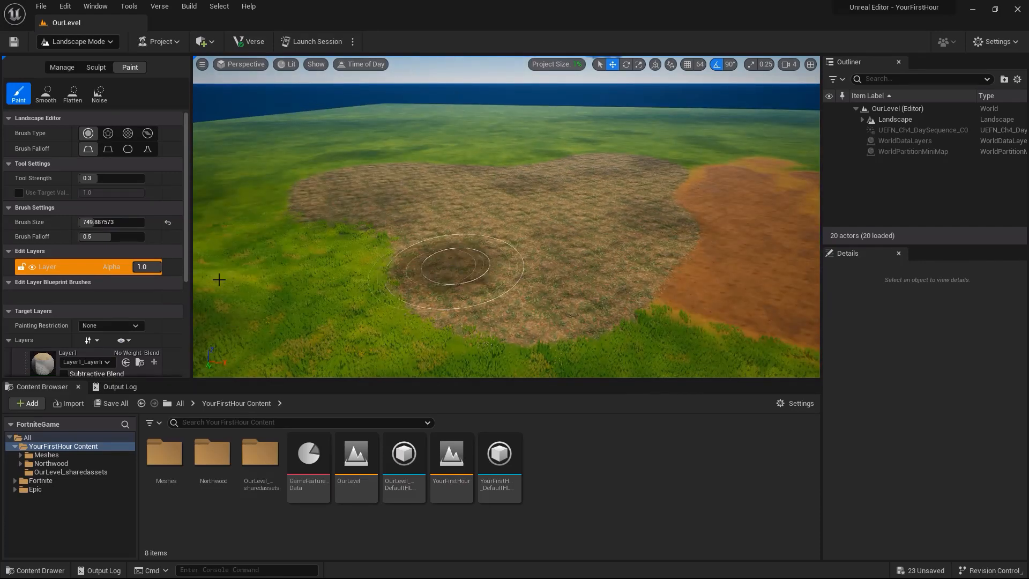
Step: Clear Layer2 from the landscape and paint Layer5 on the grassy hill
{"action": "scroll", "coordinate": [108, 321], "scroll_direction": "down", "scroll_amount": 5}
{"action": "left_click", "coordinate": [47, 242]}
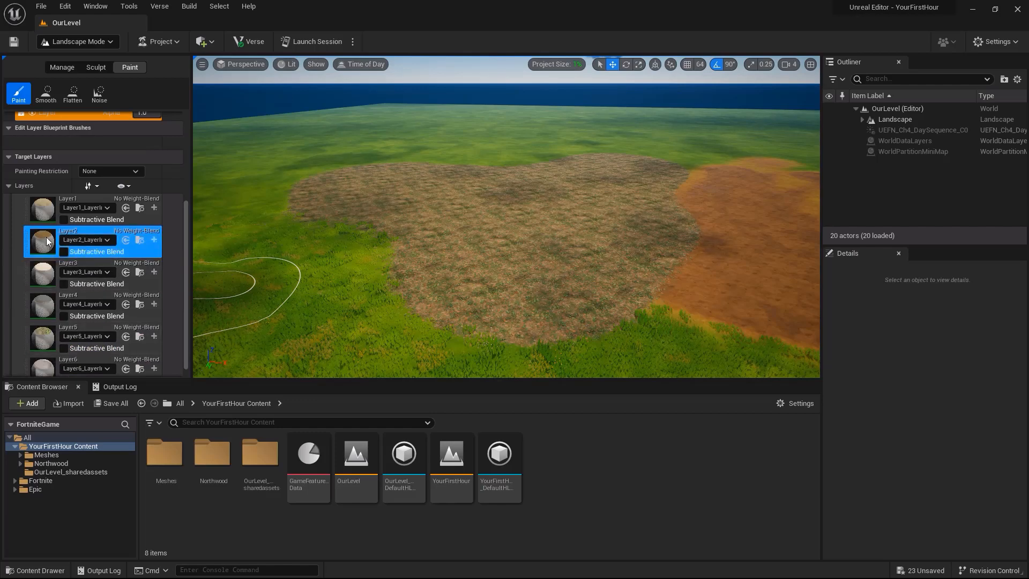
{"action": "right_click", "coordinate": [46, 241]}
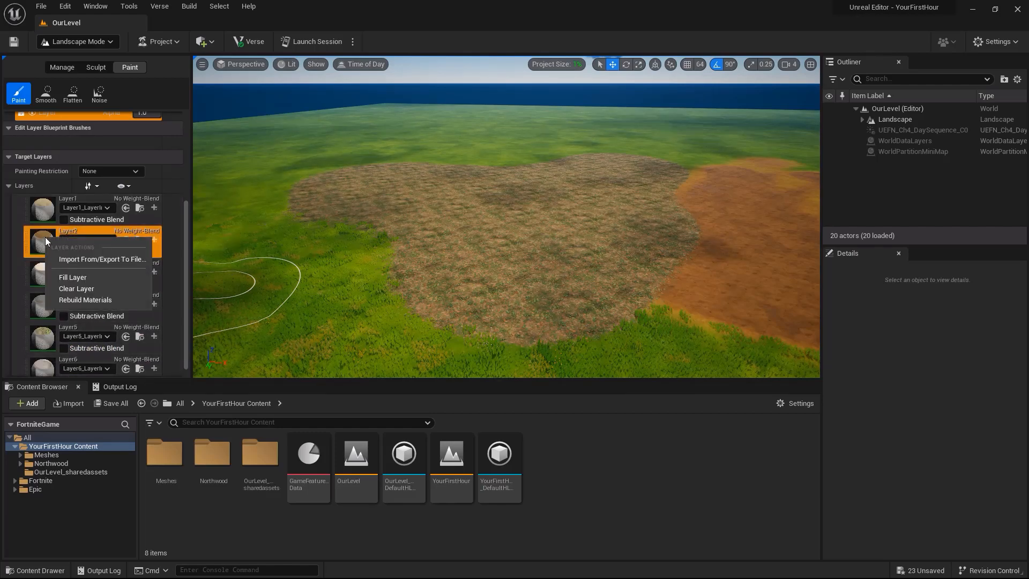
{"action": "left_click", "coordinate": [64, 288]}
{"action": "left_click", "coordinate": [43, 337]}
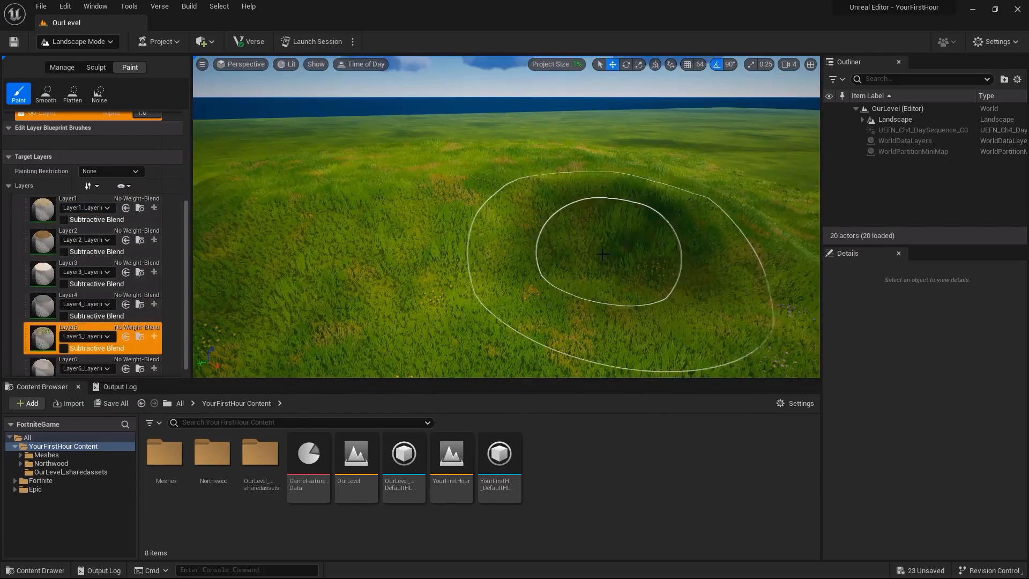
{"action": "mouse_move", "coordinate": [470, 239]}
{"action": "left_mouse_down"}
{"action": "mouse_move", "coordinate": [383, 241]}
{"action": "mouse_move", "coordinate": [478, 236]}
{"action": "left_mouse_up"}
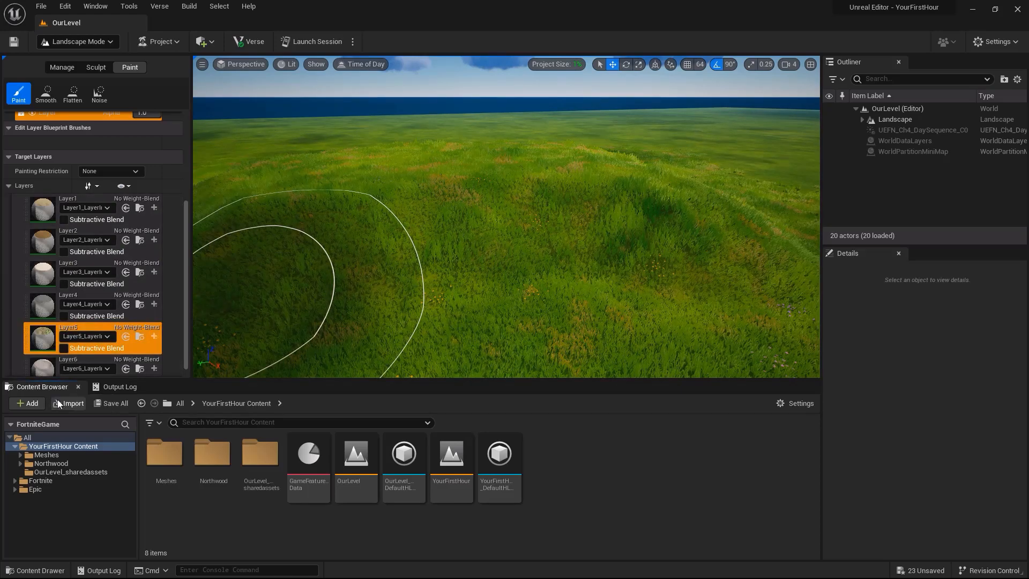
Step: Search the Fortnite content for "player" and place a Player Spawner on the grassy hill
{"action": "left_click", "coordinate": [42, 481]}
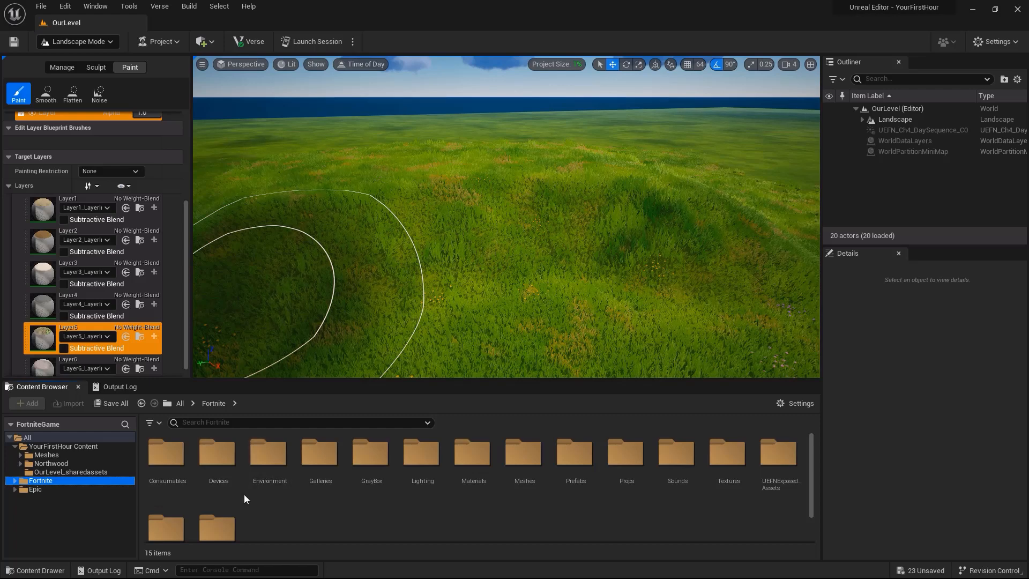
{"action": "left_click", "coordinate": [234, 422]}
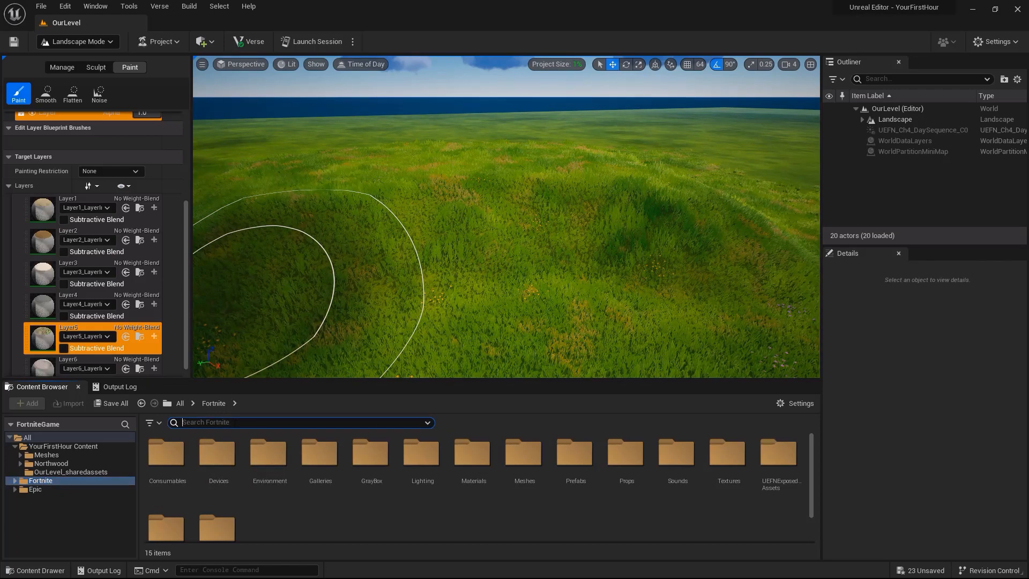
{"action": "type", "text": "player"}
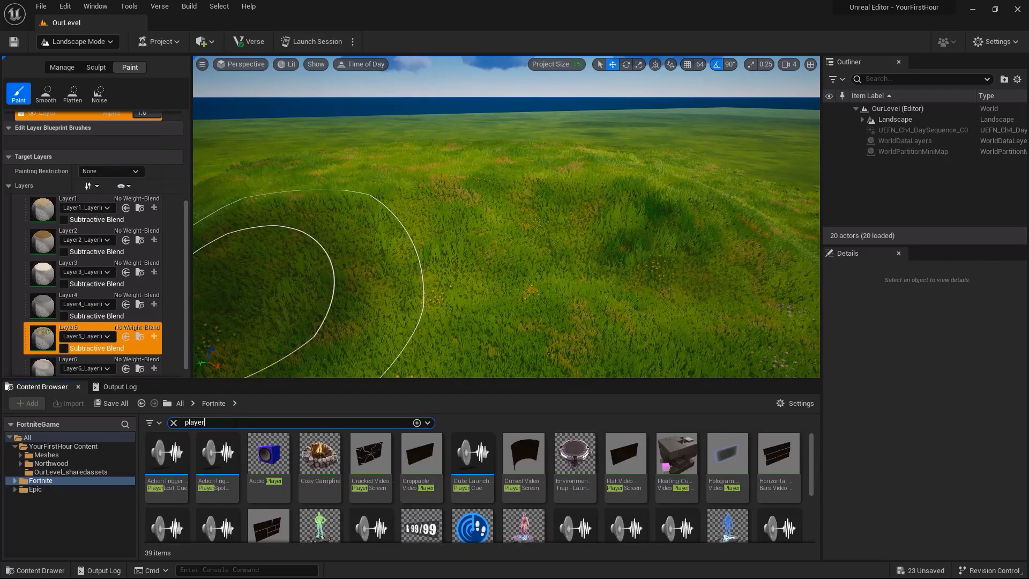
{"action": "left_click_drag", "start_coordinate": [811, 456], "coordinate": [806, 479]}
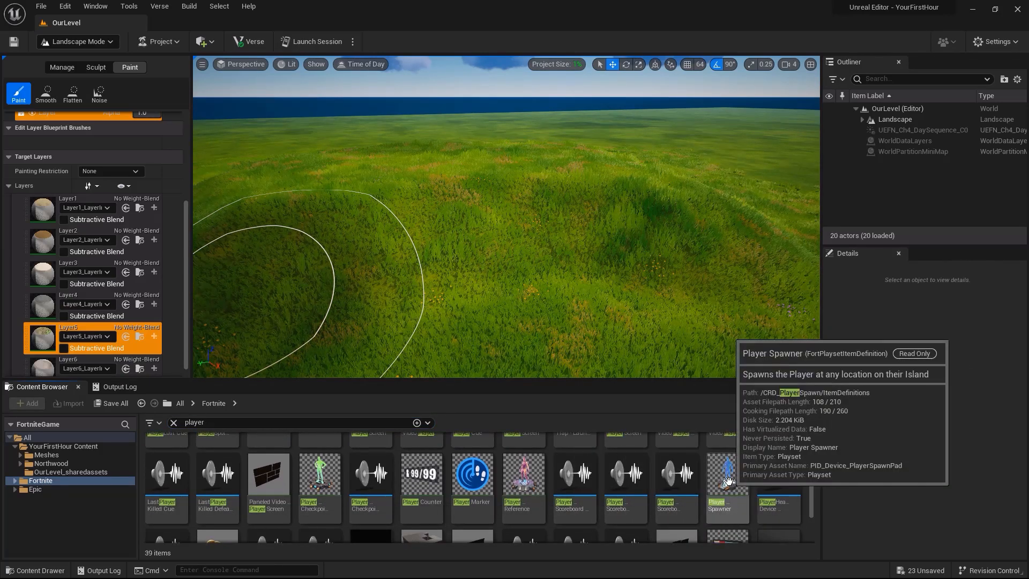
{"action": "mouse_move", "coordinate": [712, 515]}
{"action": "left_mouse_down"}
{"action": "mouse_move", "coordinate": [593, 299]}
{"action": "mouse_move", "coordinate": [490, 326]}
{"action": "left_mouse_up"}
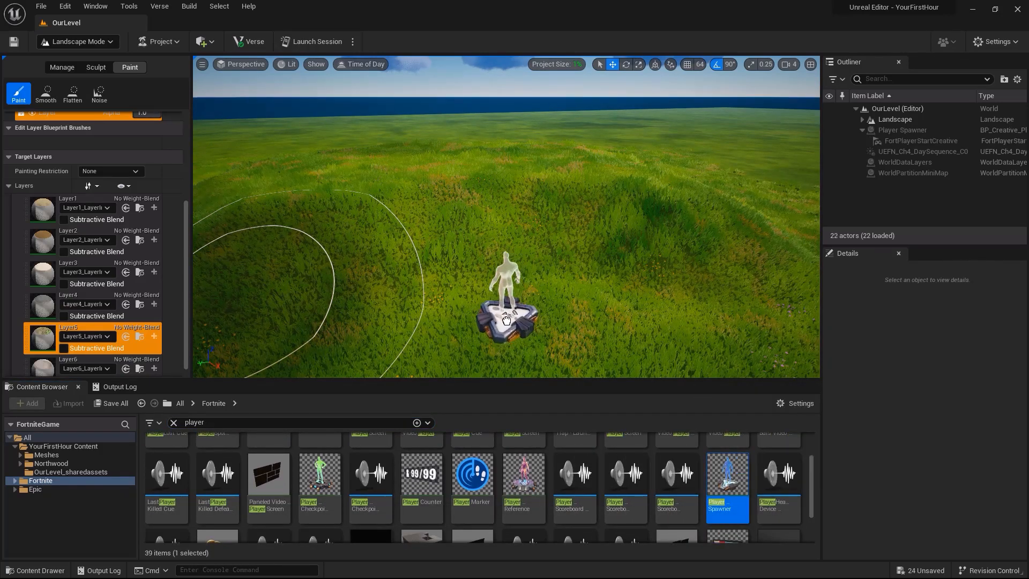
Step: Return from Landscape mode to Selection mode with the placed Player Spawner in view
{"action": "mouse_move", "coordinate": [614, 316]}
{"action": "right_mouse_down"}
{"action": "mouse_move", "coordinate": [654, 332]}
{"action": "mouse_move", "coordinate": [576, 360]}
{"action": "right_mouse_up"}
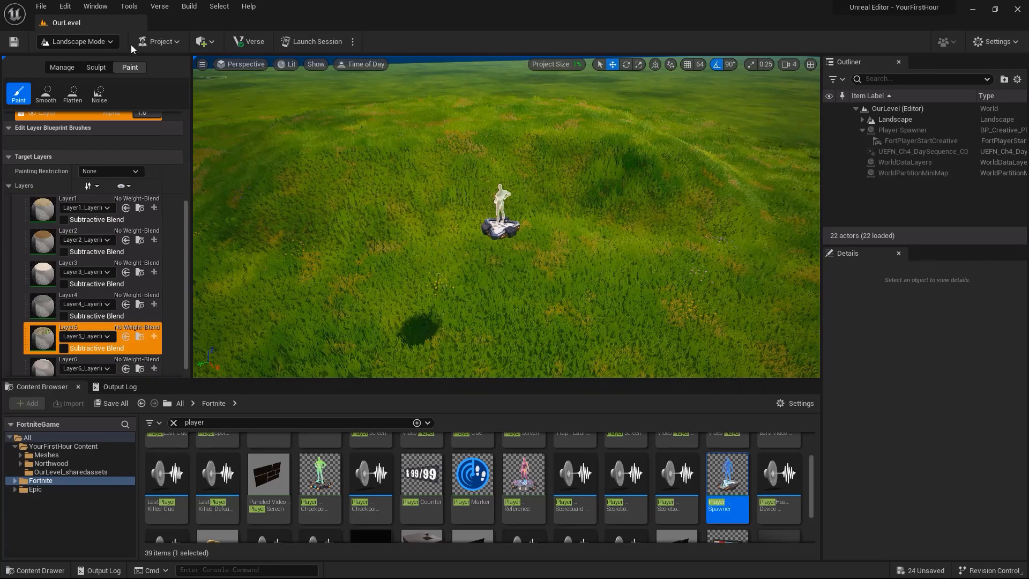
{"action": "left_click", "coordinate": [90, 43]}
{"action": "left_click", "coordinate": [78, 60]}
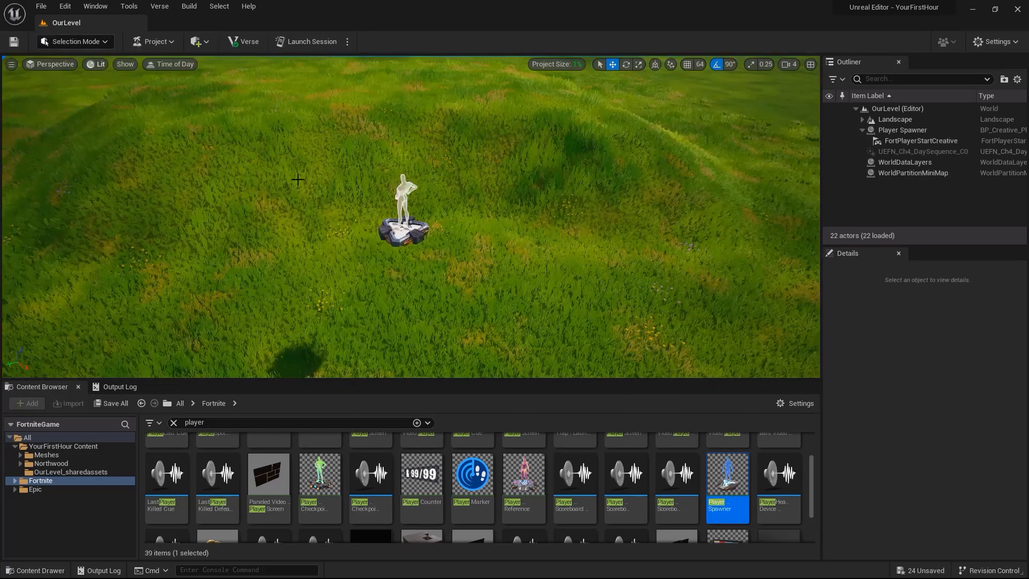
Step: Select the Player Spawner on the grassy hill and snap it down onto the ground
{"action": "left_click", "coordinate": [400, 229]}
{"action": "right_click_drag", "start_coordinate": [466, 245], "coordinate": [449, 221]}
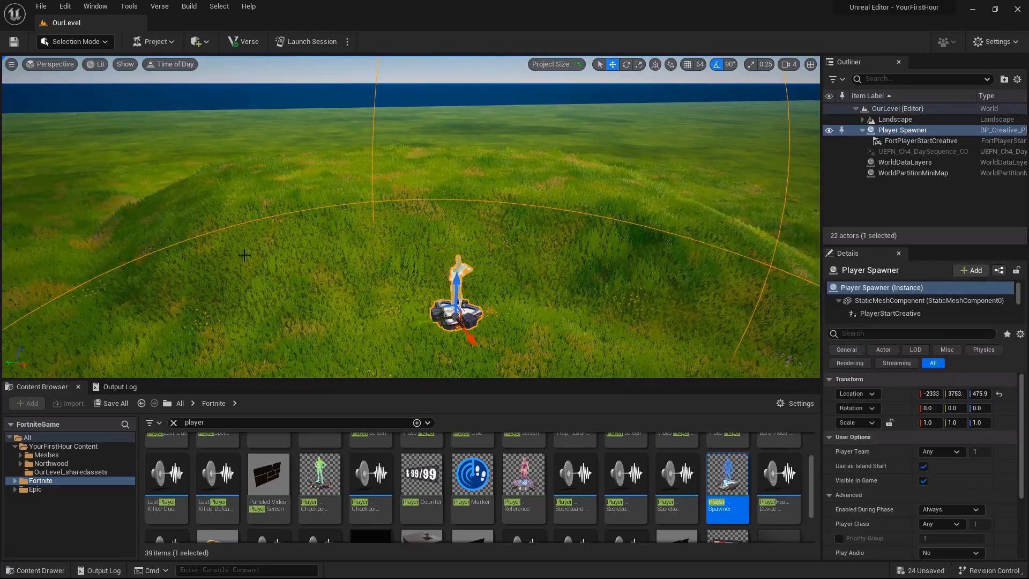
{"action": "right_click_drag", "start_coordinate": [449, 280], "coordinate": [536, 253]}
{"action": "key", "text": "End"}
{"action": "right_click_drag", "start_coordinate": [481, 309], "coordinate": [298, 299]}
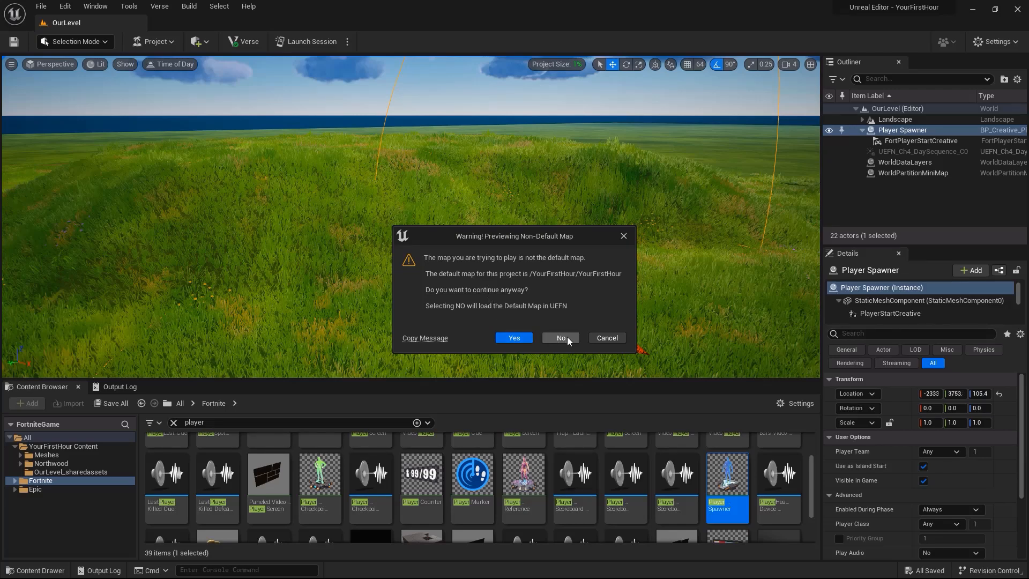
Step: Agree to play the non-default map and add it to GameFeatureData, setting the Default Map to OurLevel
{"action": "left_click", "coordinate": [509, 338]}
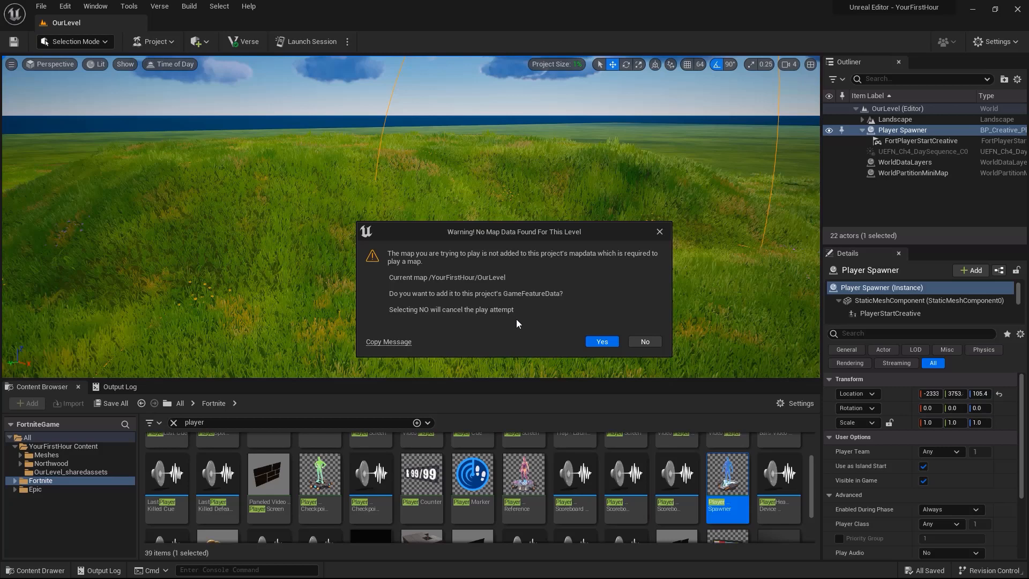
{"action": "left_click", "coordinate": [601, 343]}
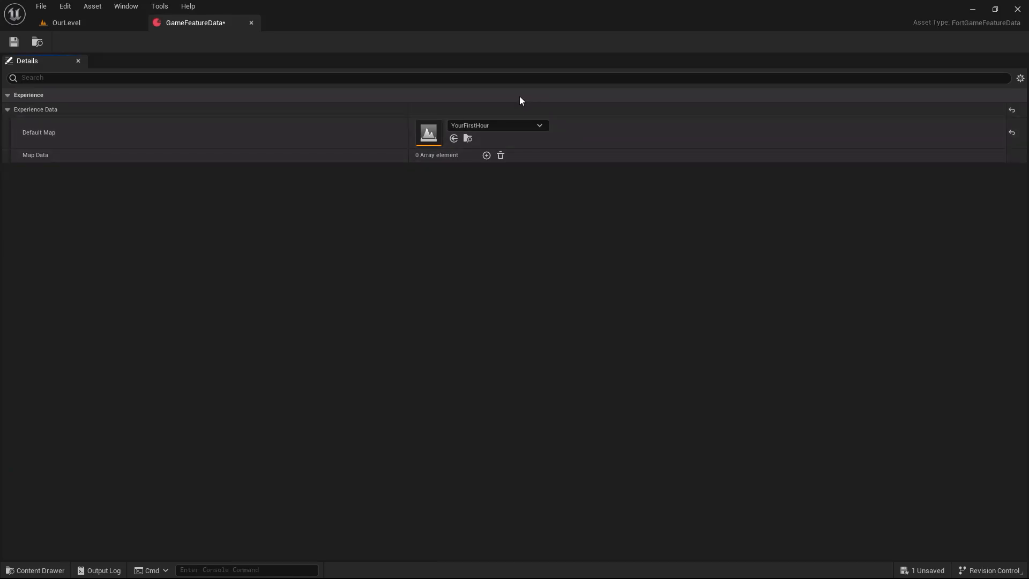
{"action": "left_click", "coordinate": [540, 125]}
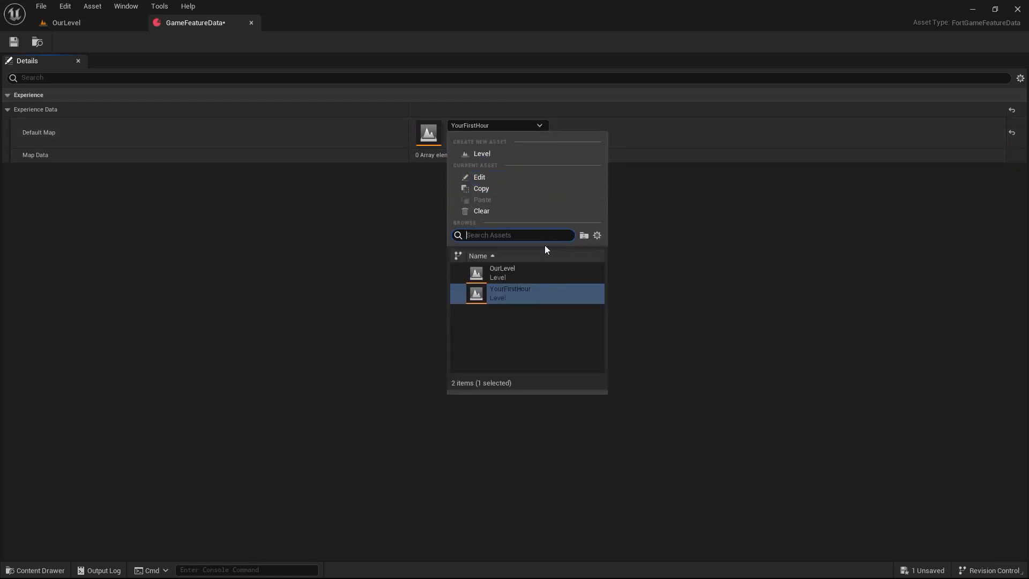
{"action": "left_click", "coordinate": [545, 273]}
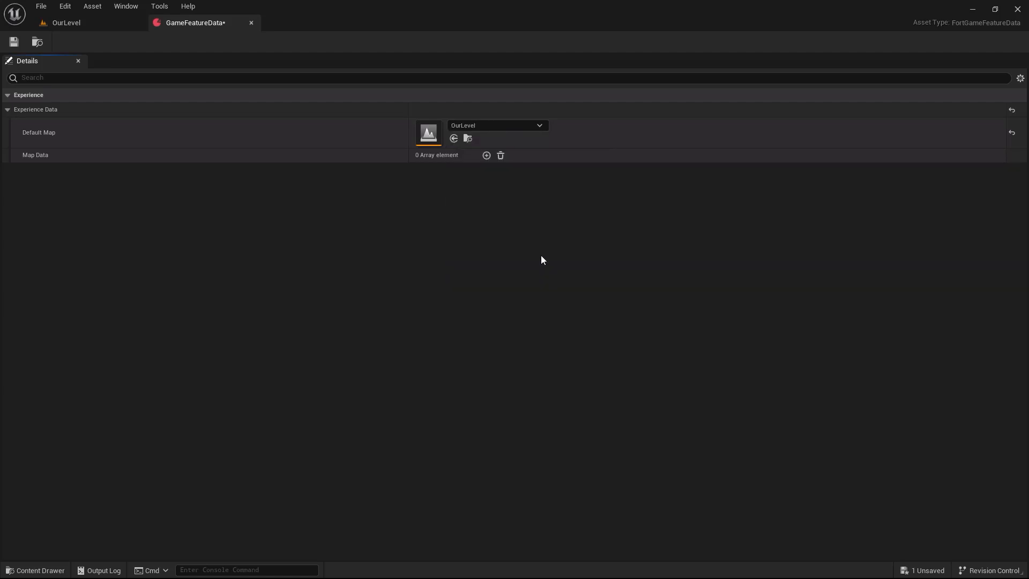
Step: Add a Map Data element in GameFeatureData, expand it and open the choice for its Map
{"action": "left_click", "coordinate": [487, 156]}
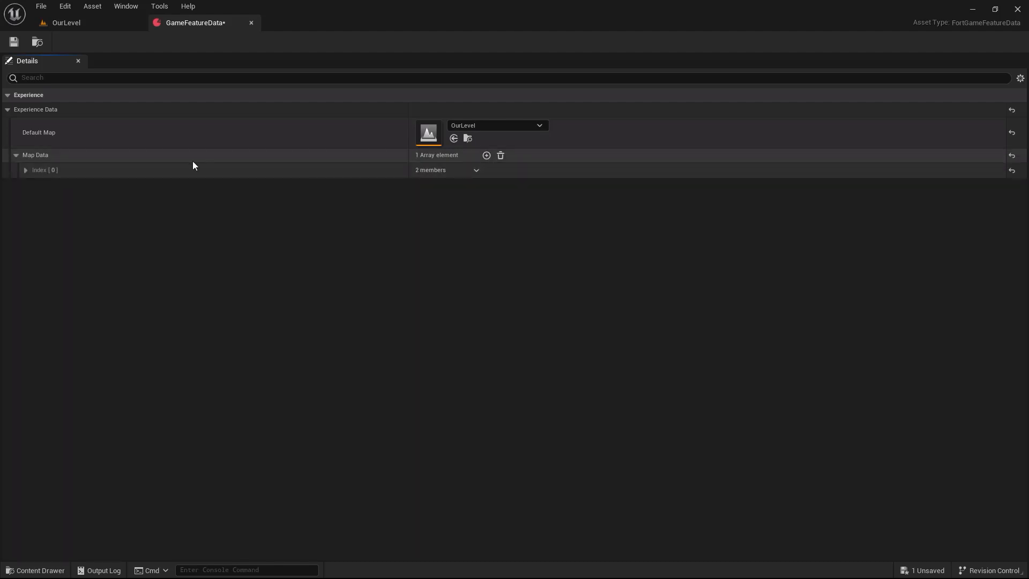
{"action": "left_click", "coordinate": [25, 170]}
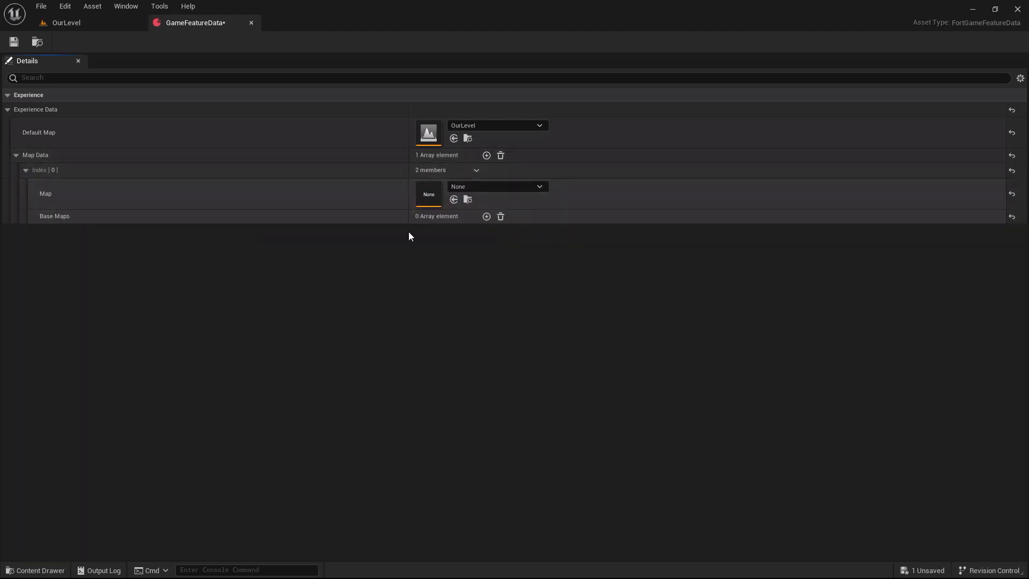
{"action": "left_click", "coordinate": [540, 187]}
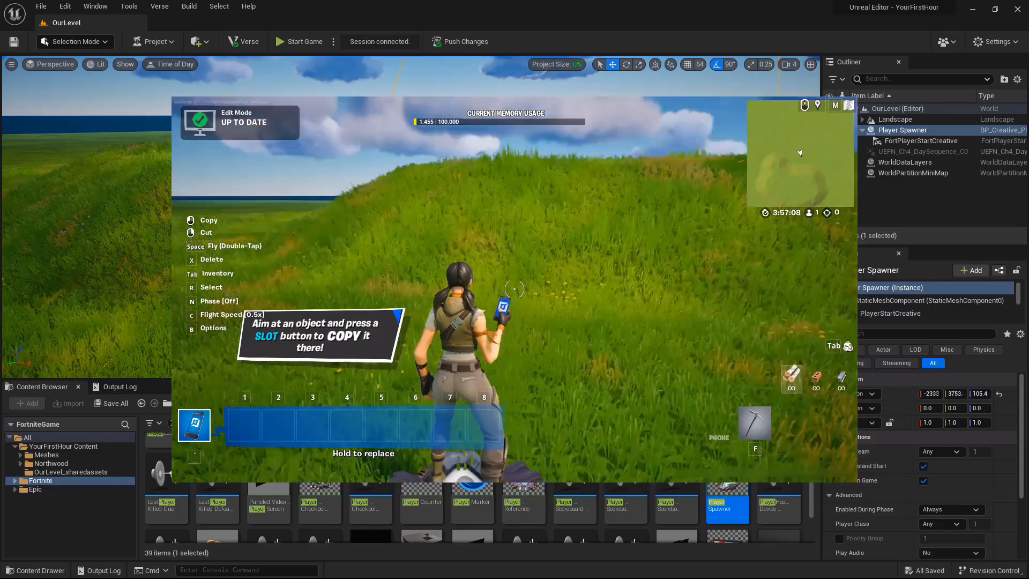
Step: Run the character across the landscape in the live session, and return to the editor
{"action": "key", "text": "w"}
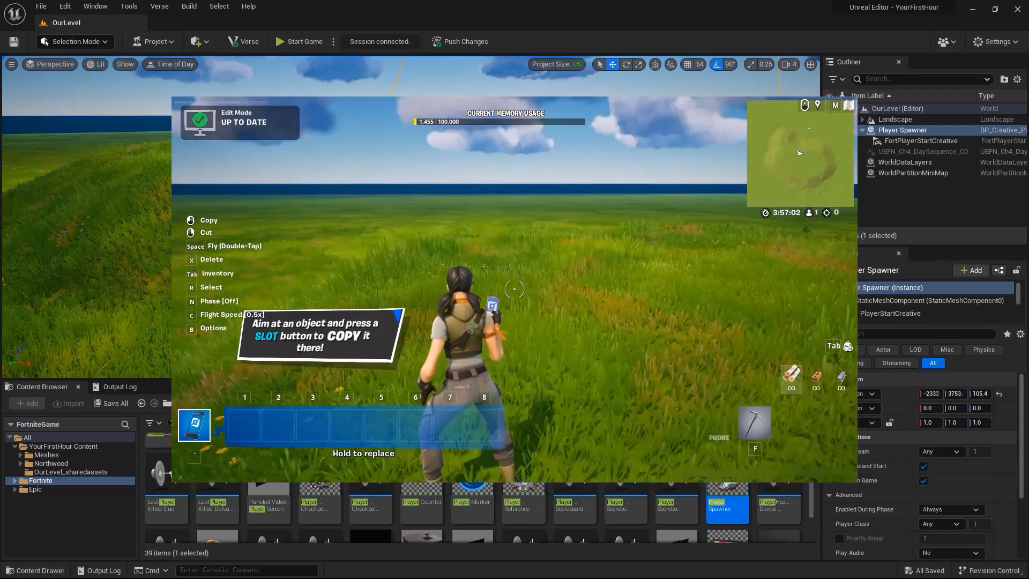
{"action": "key", "text": "w"}
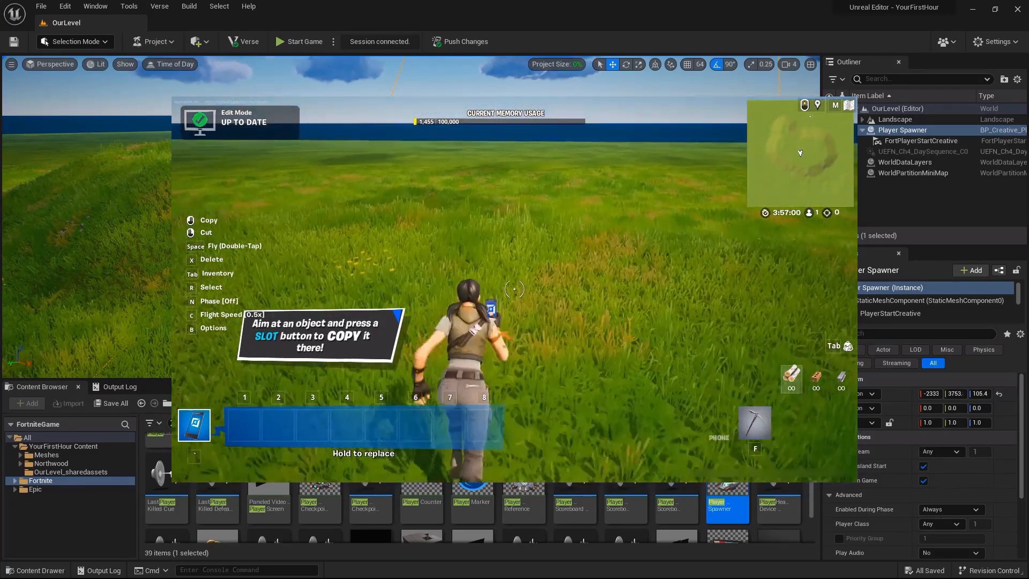
{"action": "key", "text": "alt+Tab"}
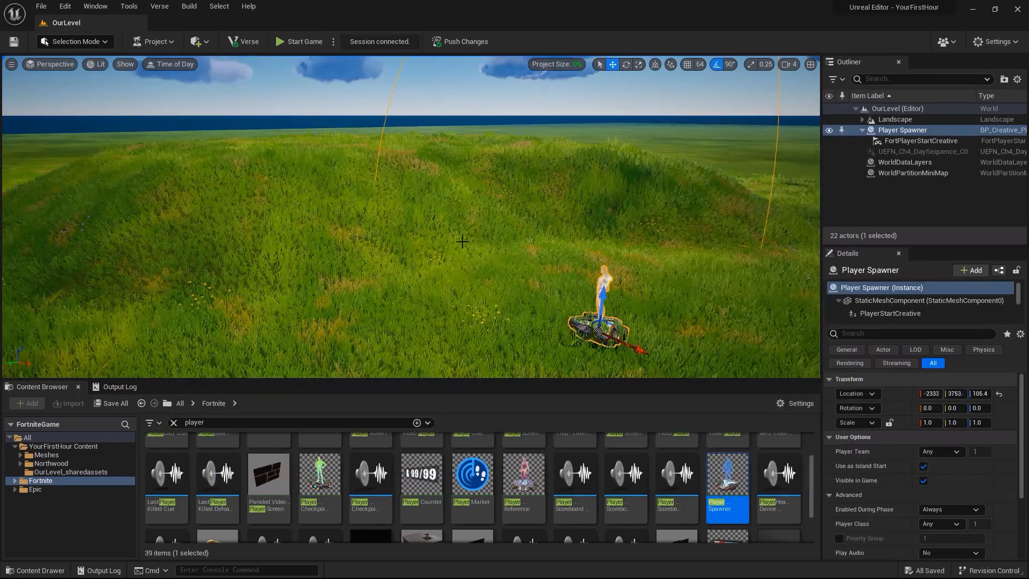
Step: Browse the island templates for a new level, and close the list without creating one
{"action": "left_click", "coordinate": [42, 7]}
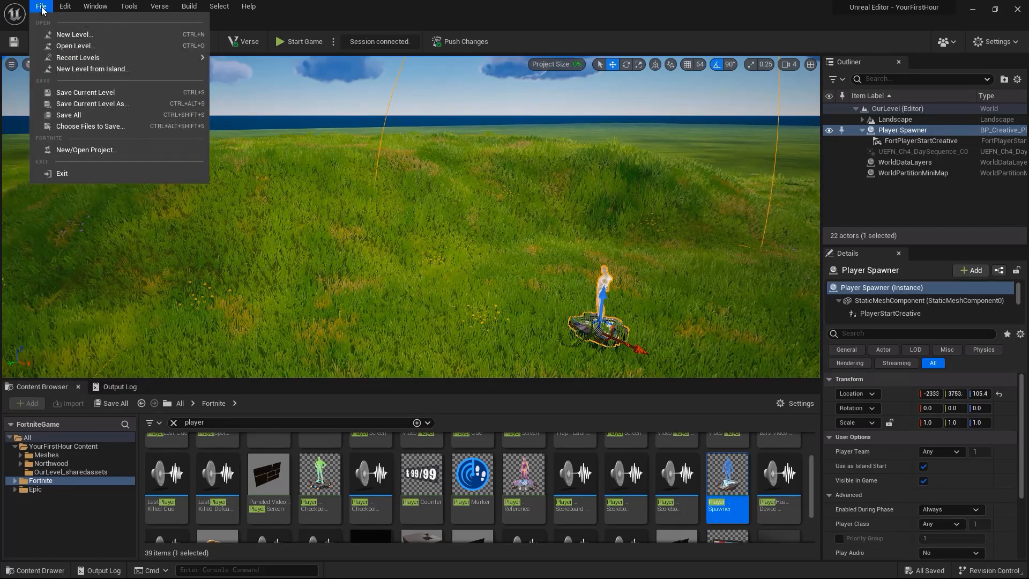
{"action": "left_click", "coordinate": [67, 34]}
{"action": "left_click_drag", "start_coordinate": [775, 178], "coordinate": [767, 217]}
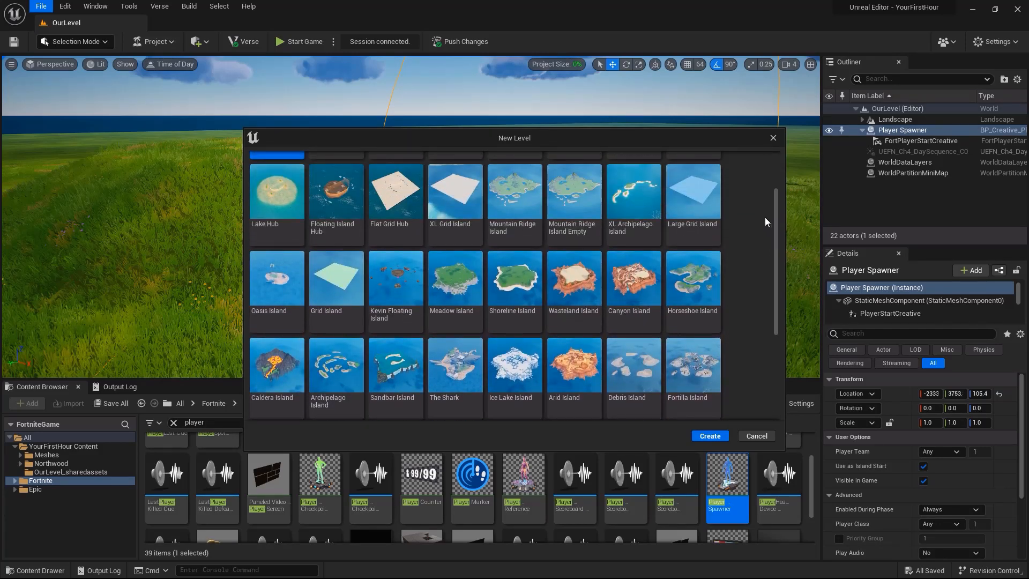
{"action": "left_click", "coordinate": [773, 139]}
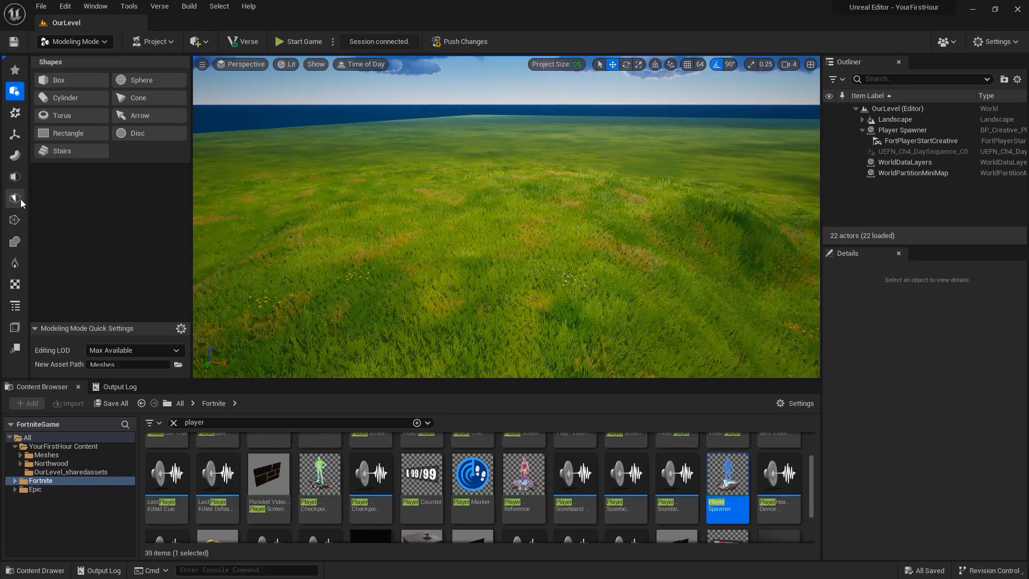
Step: Place a new cylinder shape on the grass in the foreground of the landscape
{"action": "left_click", "coordinate": [15, 263]}
{"action": "left_click", "coordinate": [15, 91]}
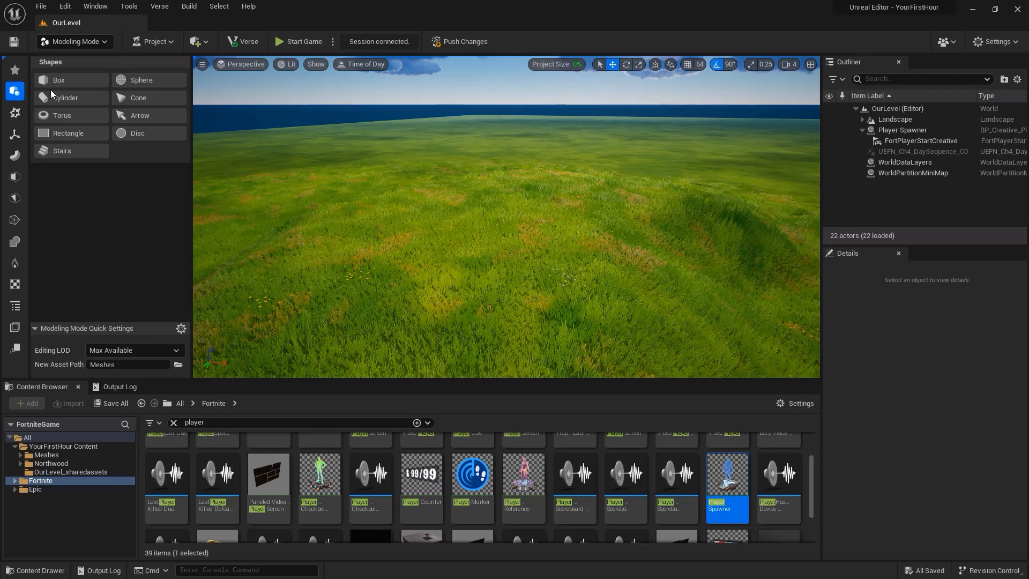
{"action": "left_click", "coordinate": [70, 98]}
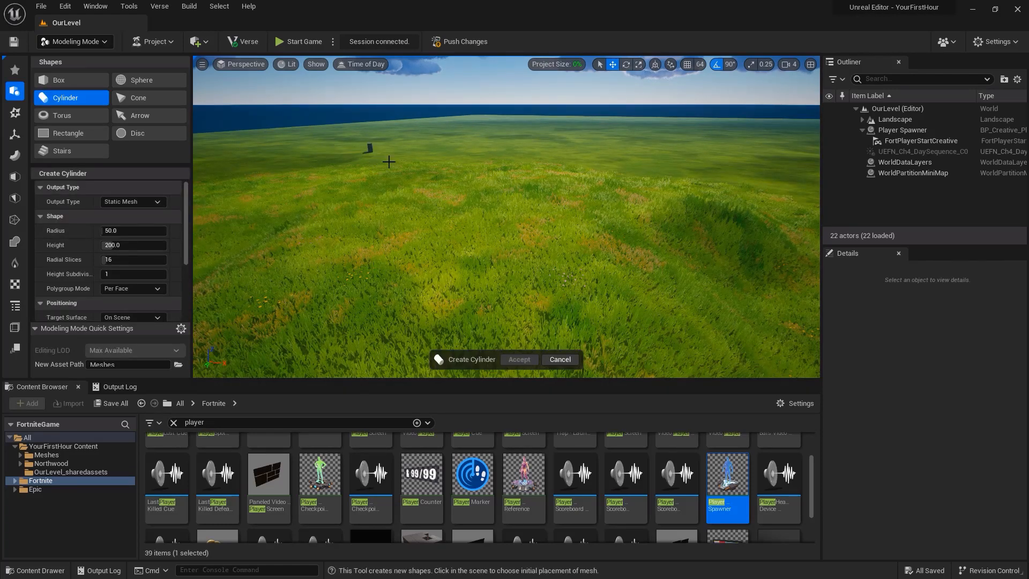
{"action": "mouse_move", "coordinate": [504, 280]}
{"action": "right_mouse_down"}
{"action": "mouse_move", "coordinate": [498, 294]}
{"action": "mouse_move", "coordinate": [501, 274]}
{"action": "right_mouse_up"}
{"action": "key", "text": "w"}
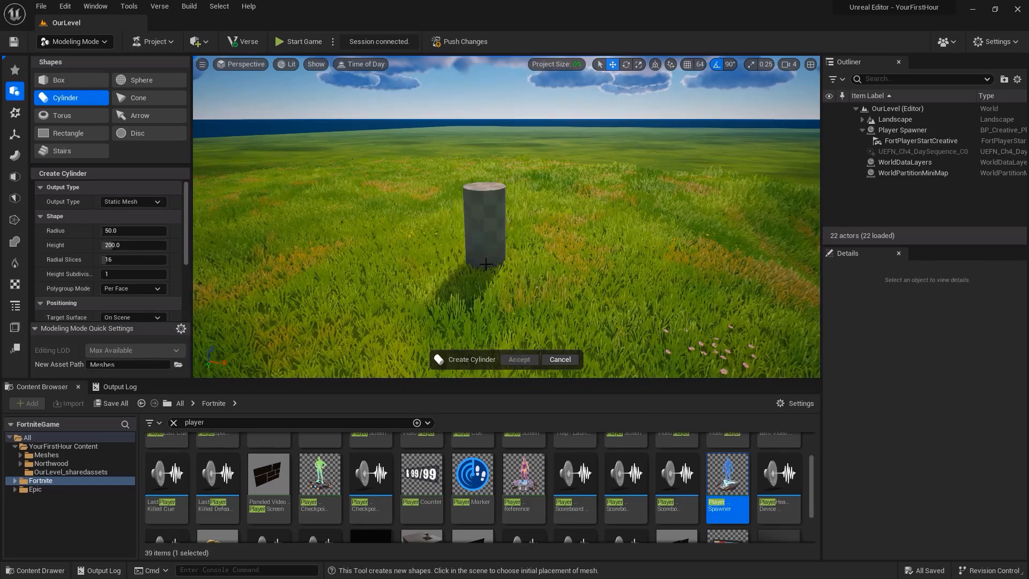
{"action": "left_click", "coordinate": [476, 258]}
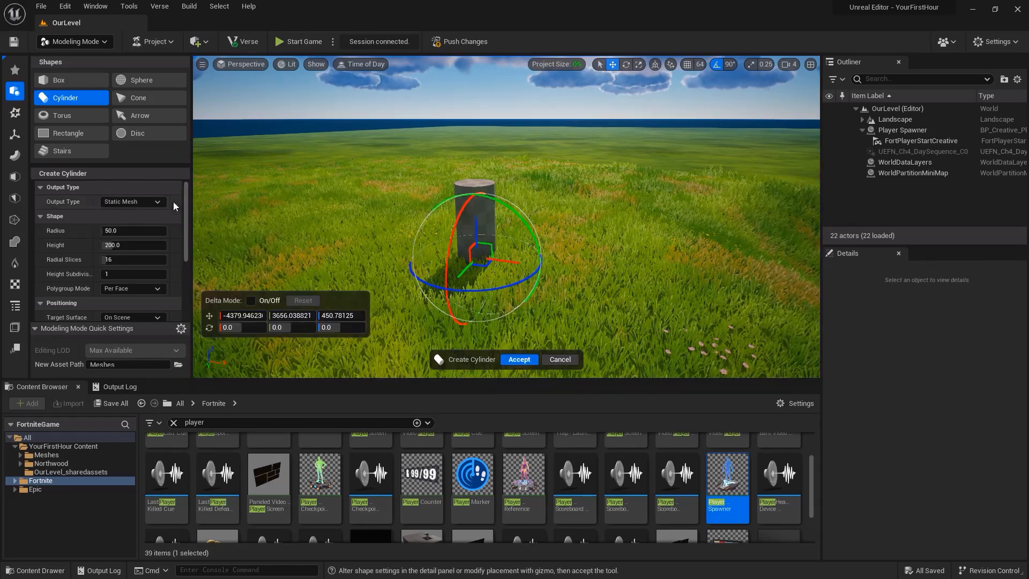
Step: Set the cylinder's height to 150 and its radial slices to 128, and accept the shape
{"action": "left_click", "coordinate": [128, 245]}
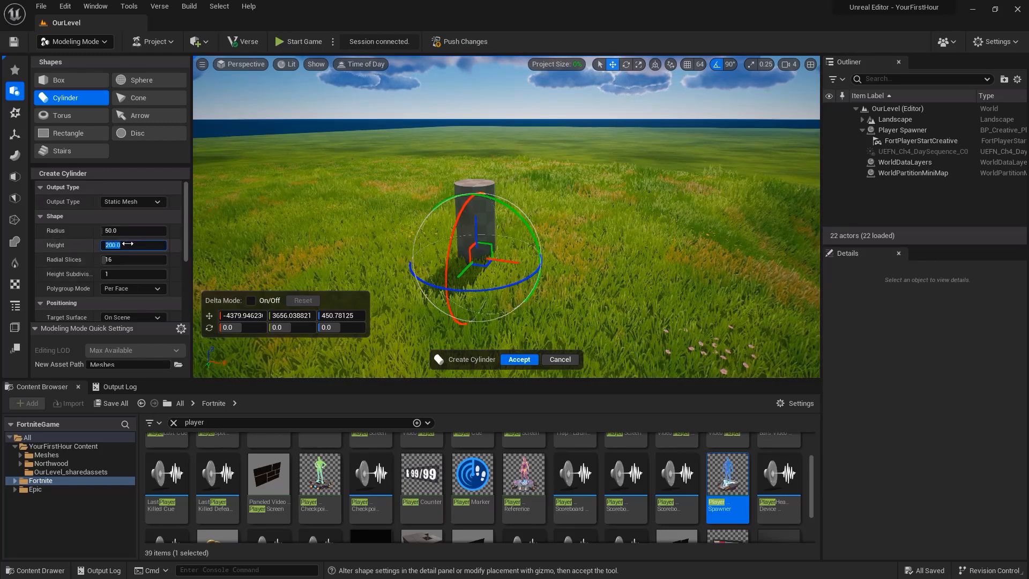
{"action": "type", "text": "15"}
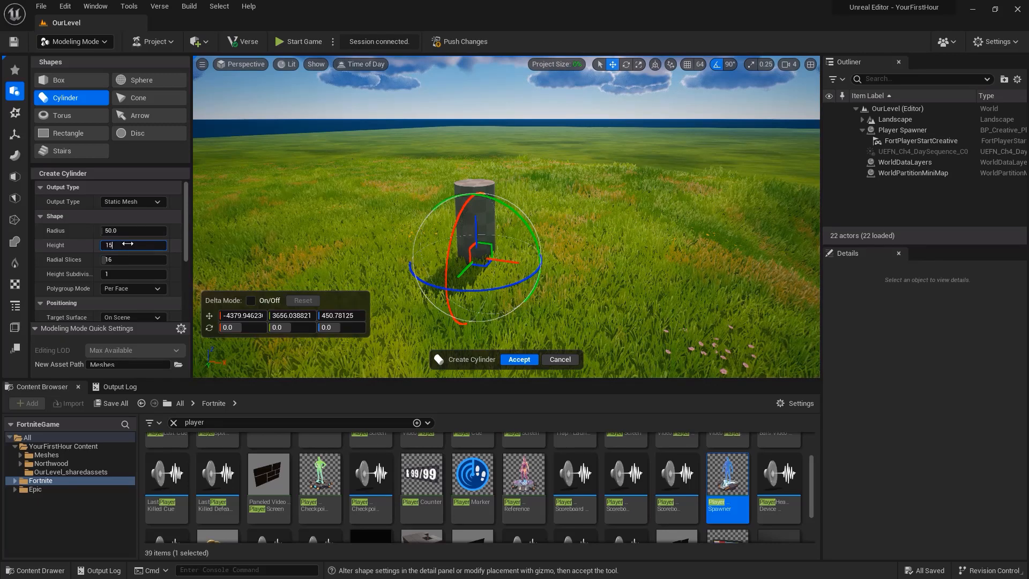
{"action": "type", "text": "0"}
{"action": "key", "text": "Return"}
{"action": "left_click", "coordinate": [119, 259]}
{"action": "type", "text": "128"}
{"action": "key", "text": "Return"}
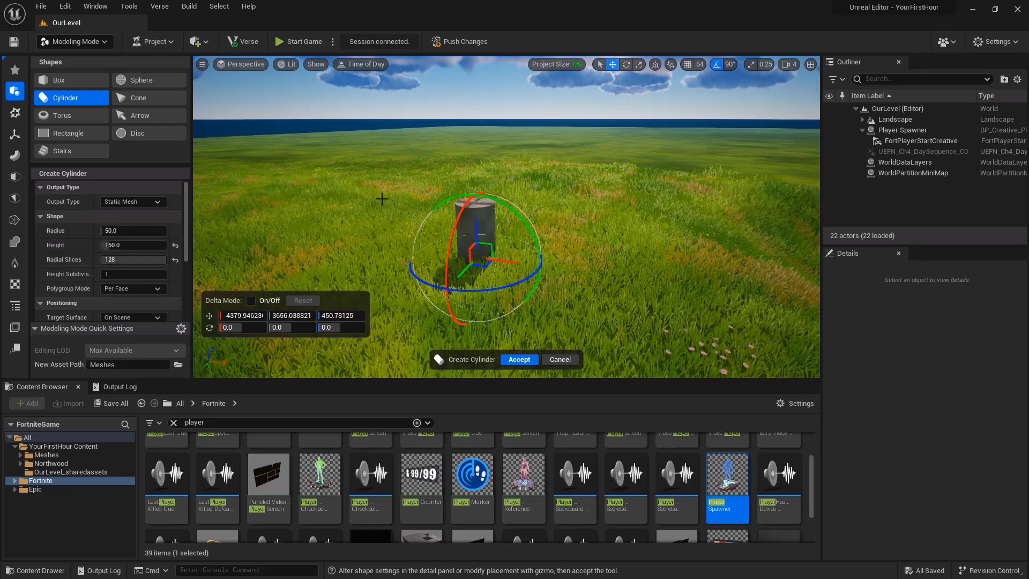
{"action": "key", "text": "f"}
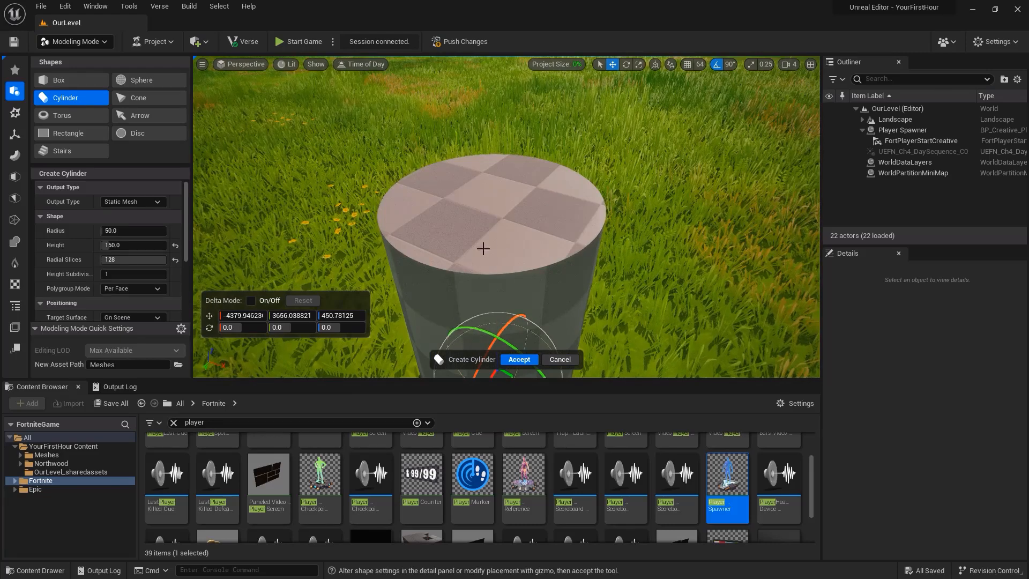
{"action": "left_click_drag", "start_coordinate": [186, 230], "coordinate": [185, 290]}
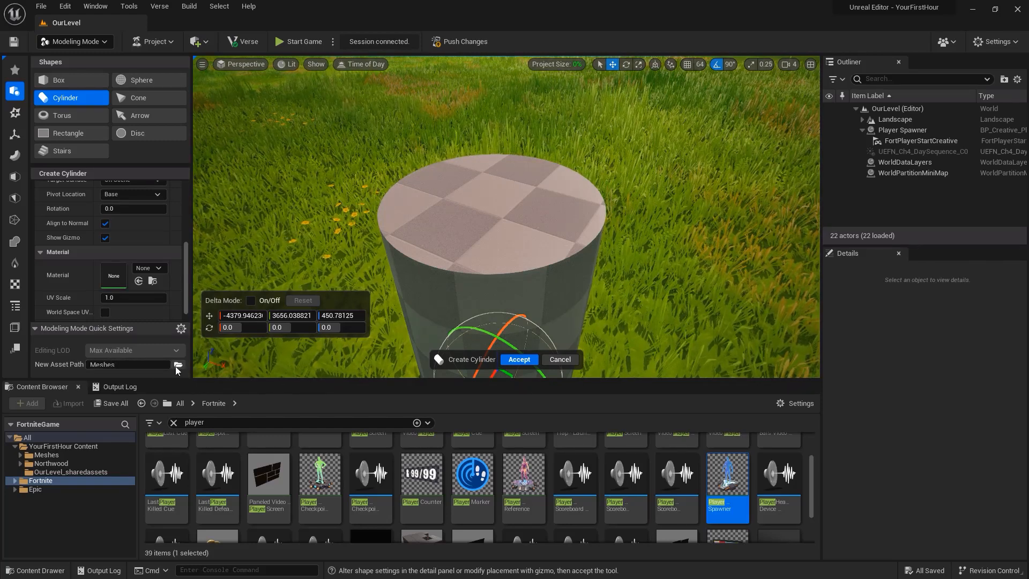
{"action": "left_click", "coordinate": [516, 359]}
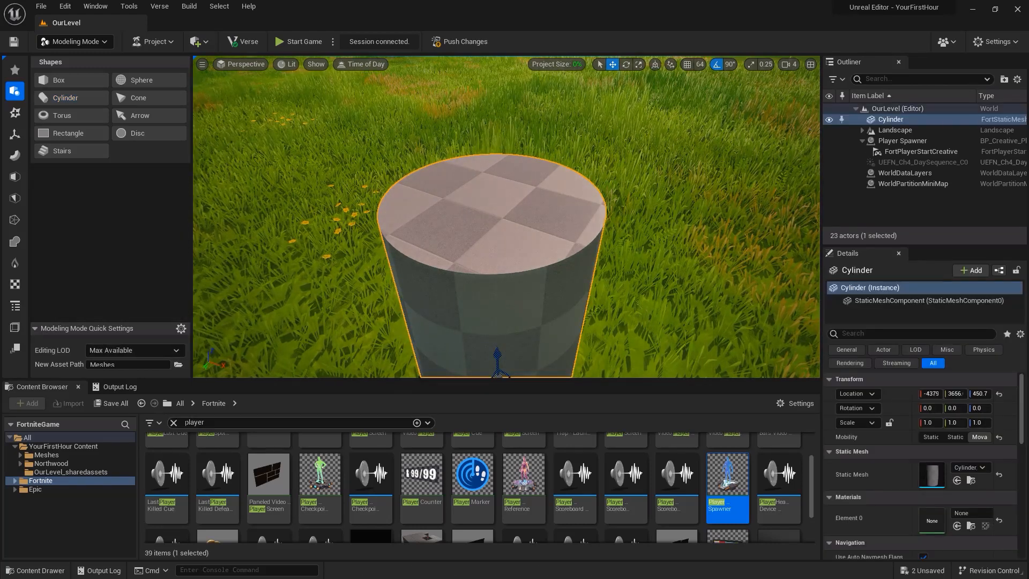
Step: Rename the new cylinder mesh in the Meshes folder to SM_Barrel and save all changes
{"action": "left_click", "coordinate": [38, 455]}
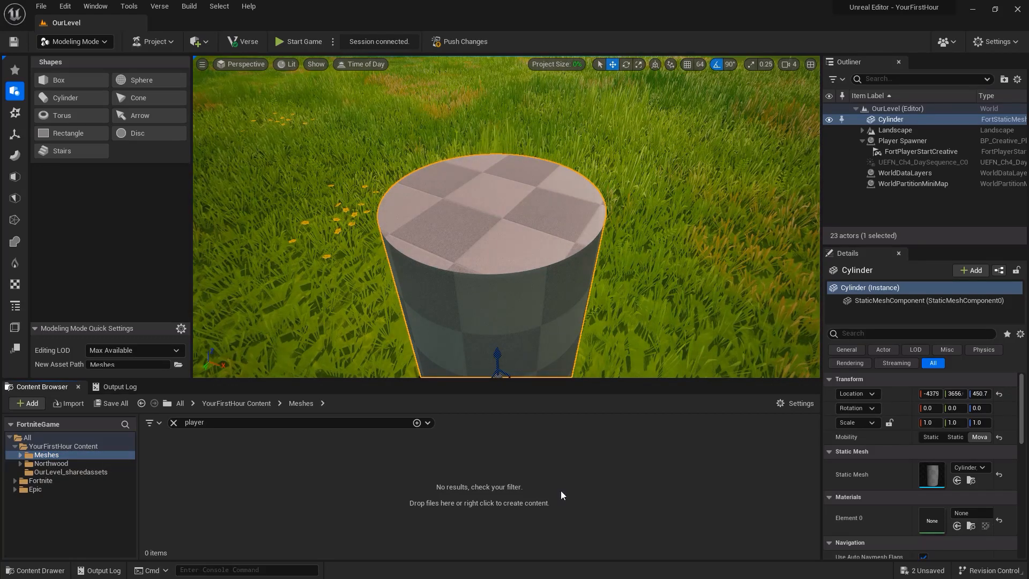
{"action": "left_click", "coordinate": [175, 423]}
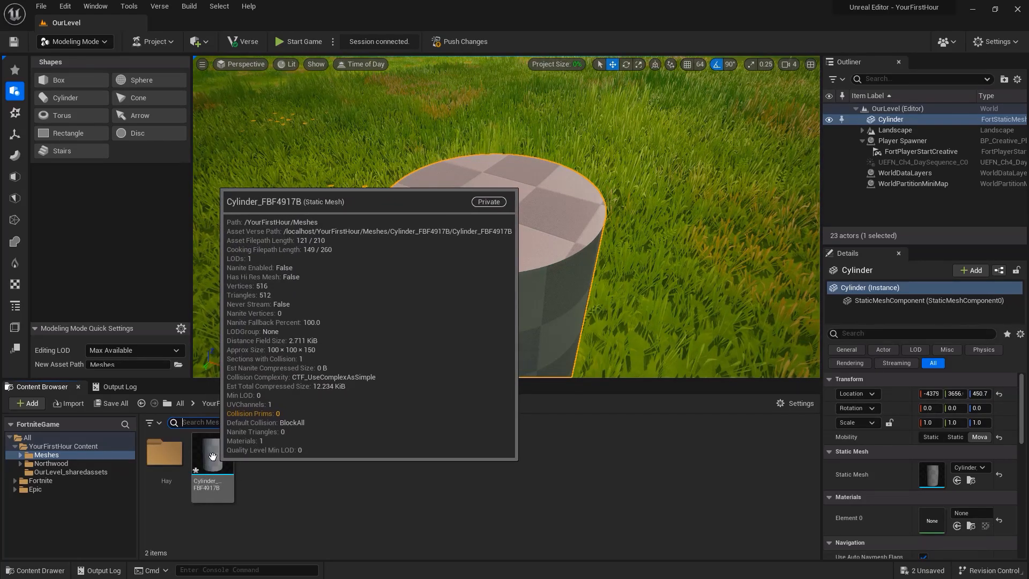
{"action": "left_click", "coordinate": [212, 456]}
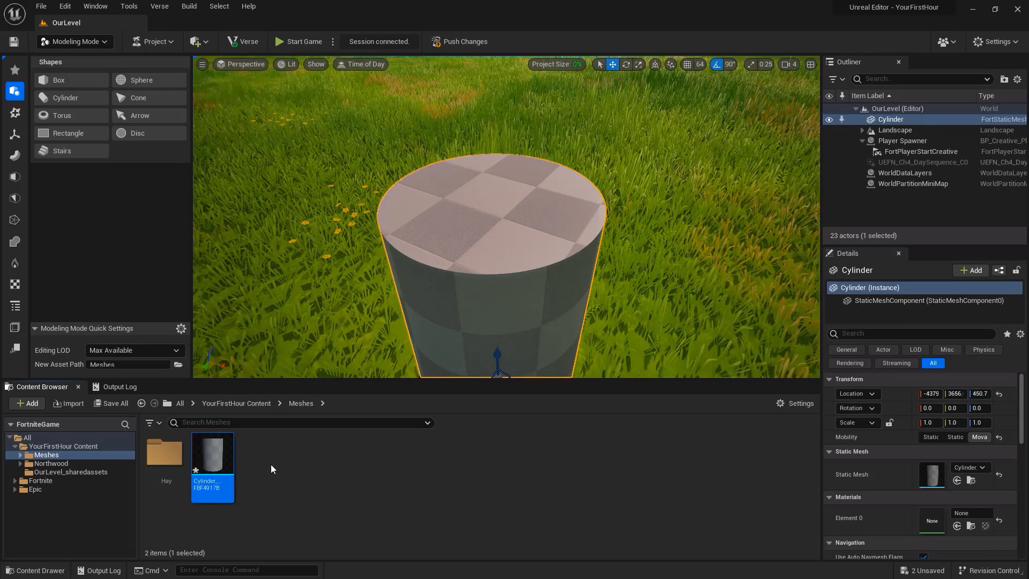
{"action": "key", "text": "F2"}
{"action": "type", "text": "SM_Barrel"}
{"action": "key", "text": "Return"}
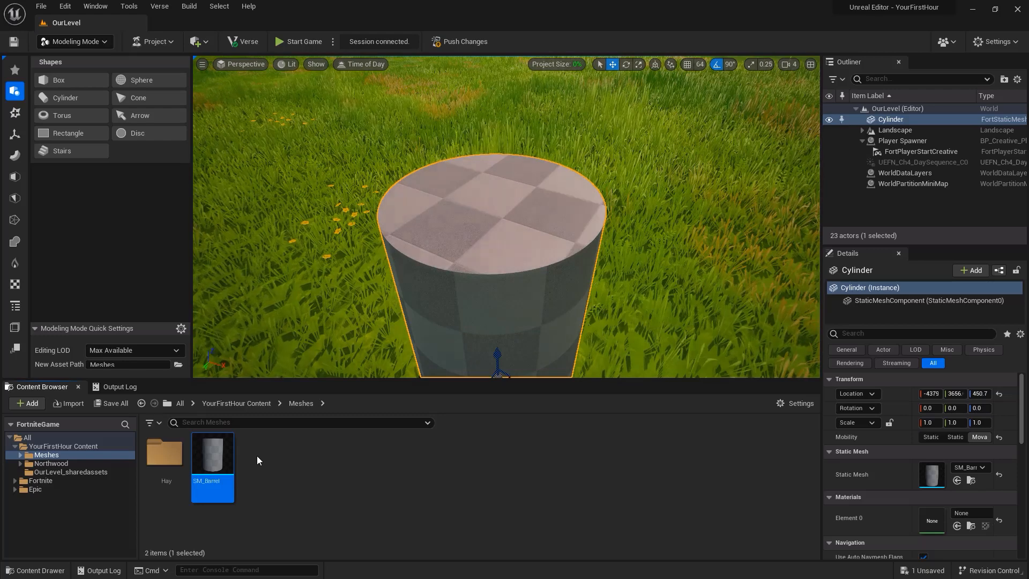
{"action": "left_click", "coordinate": [113, 403]}
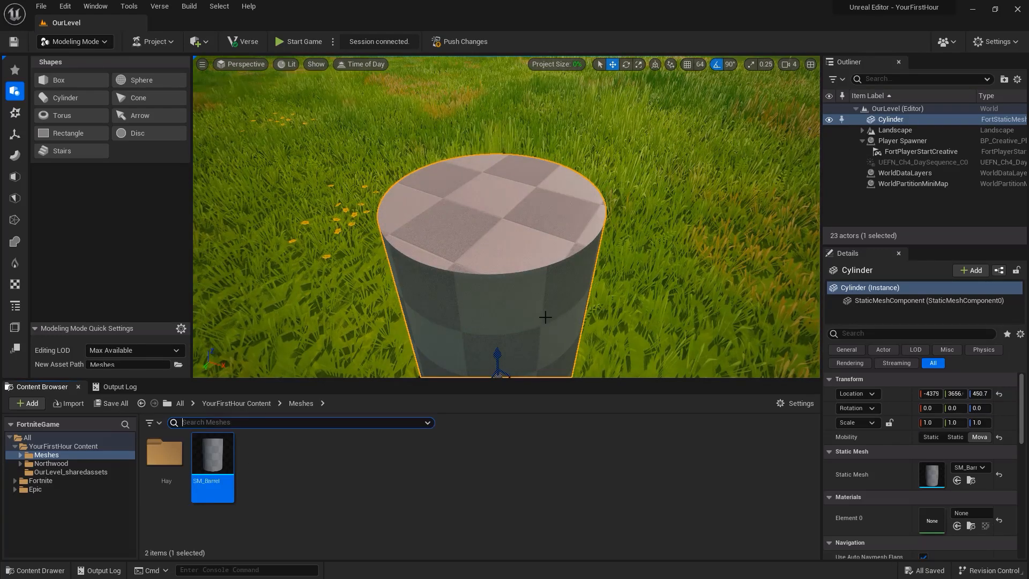
Step: Inset the cylinder's top face with PolyGroup Edit to leave a narrow rim, and accept the edit
{"action": "right_click_drag", "start_coordinate": [506, 215], "coordinate": [540, 251]}
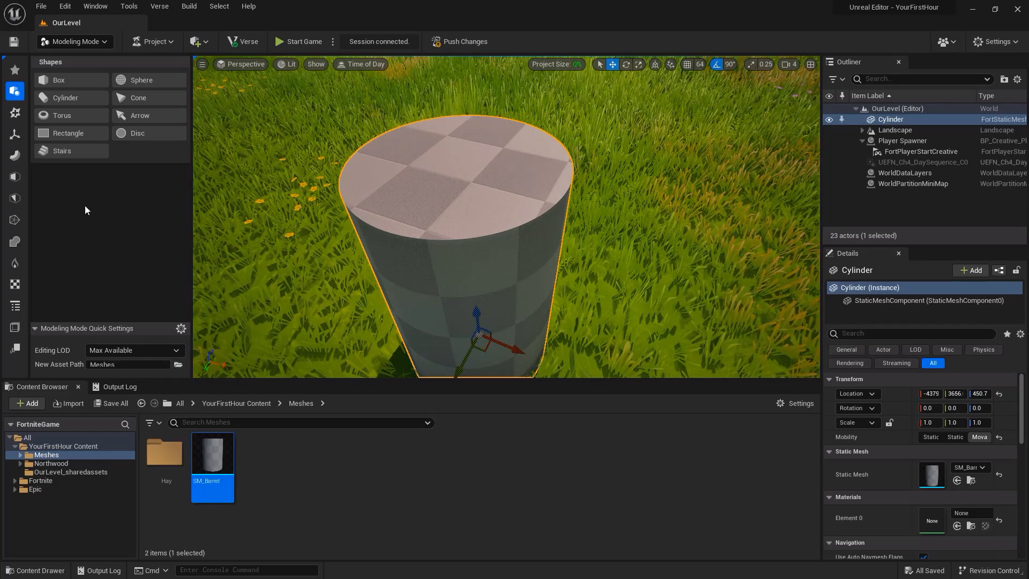
{"action": "left_click", "coordinate": [15, 178]}
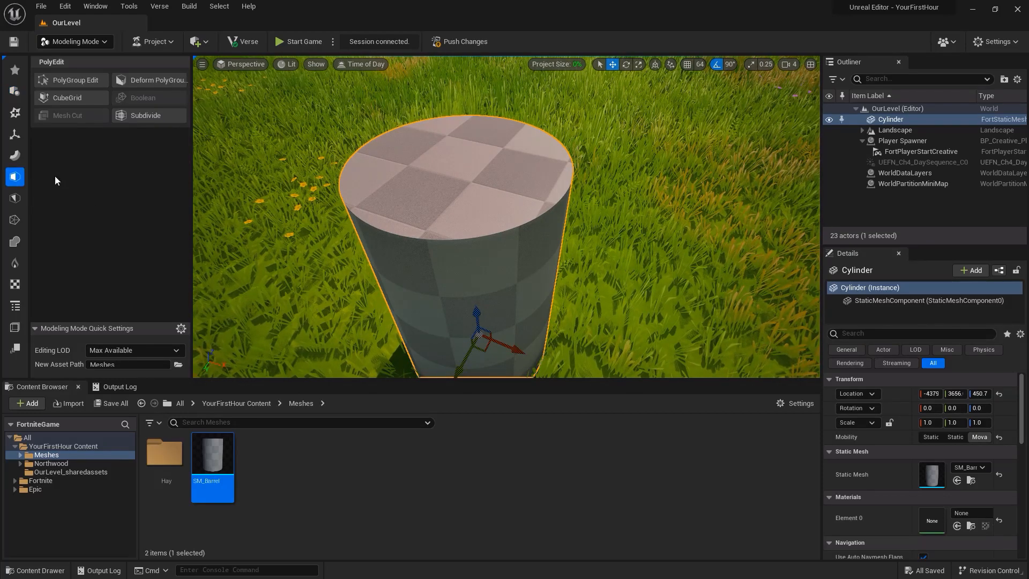
{"action": "left_click", "coordinate": [79, 79]}
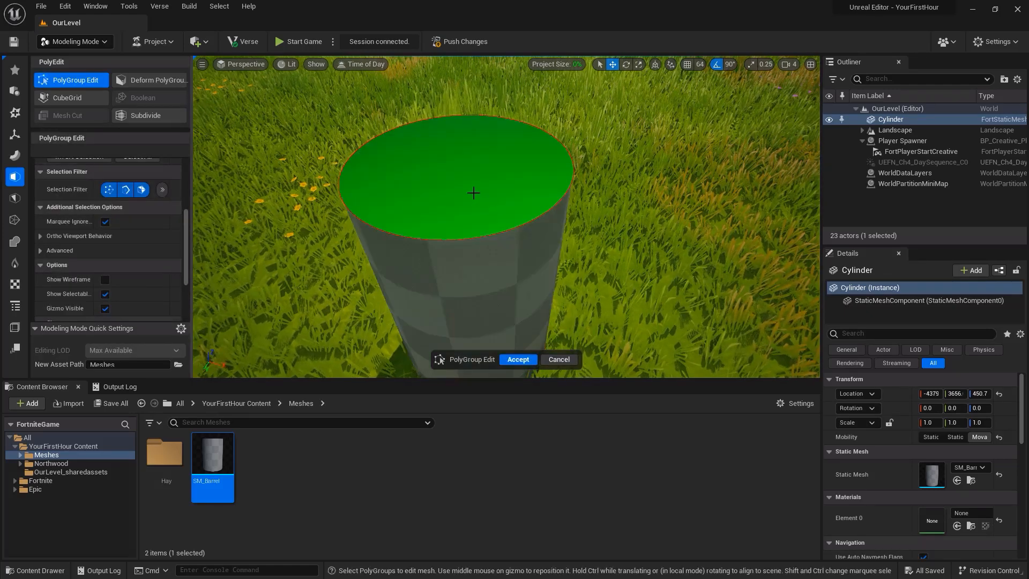
{"action": "left_click", "coordinate": [444, 165]}
{"action": "scroll", "coordinate": [140, 288], "scroll_direction": "up", "scroll_amount": 10}
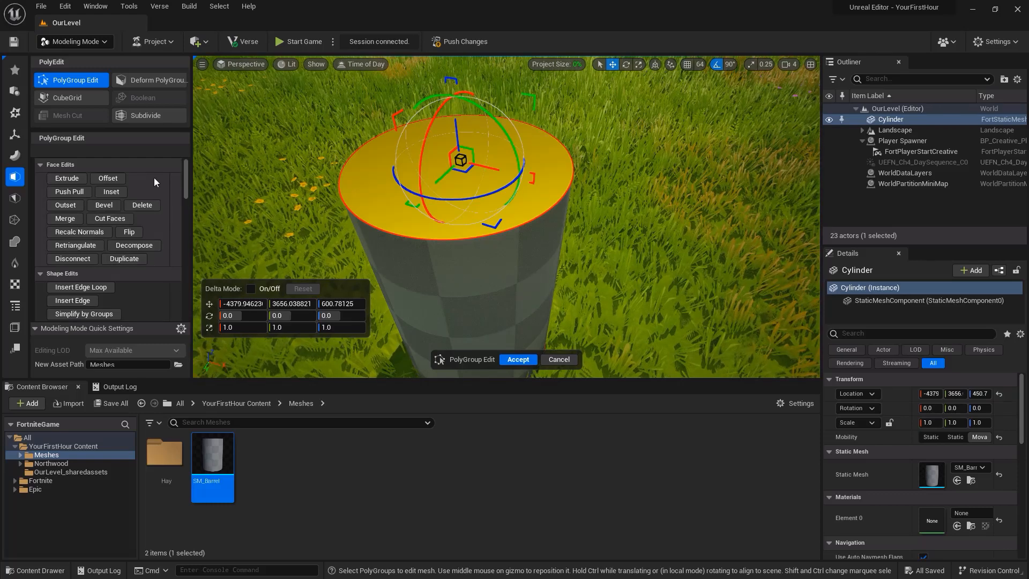
{"action": "left_click", "coordinate": [111, 191]}
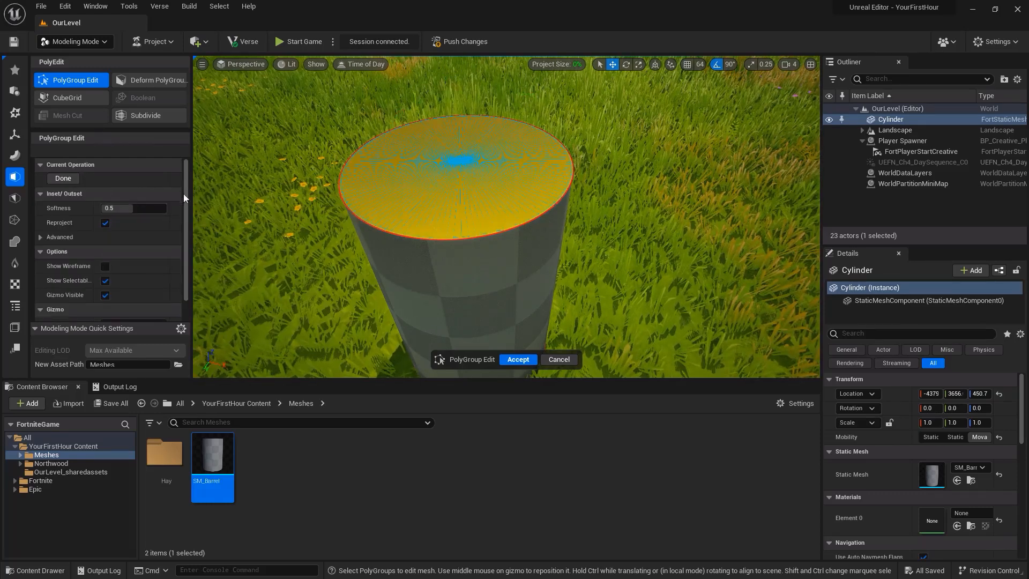
{"action": "left_click", "coordinate": [458, 210]}
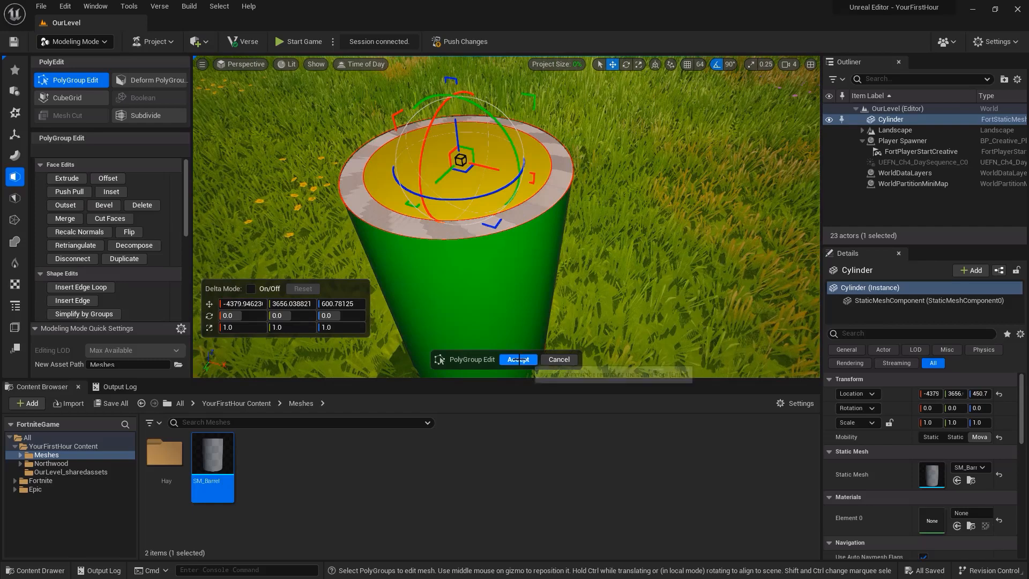
{"action": "left_click", "coordinate": [518, 359]}
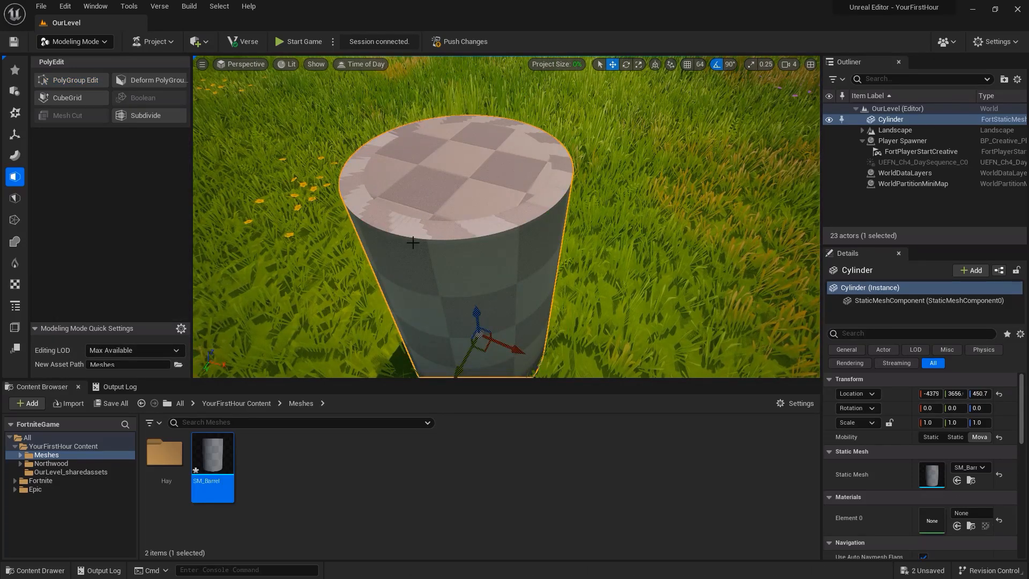
Step: Reopen the cylinder in PolyGroup Edit and start extruding the inner top face with the distance mode set to Fixed
{"action": "left_click", "coordinate": [452, 178]}
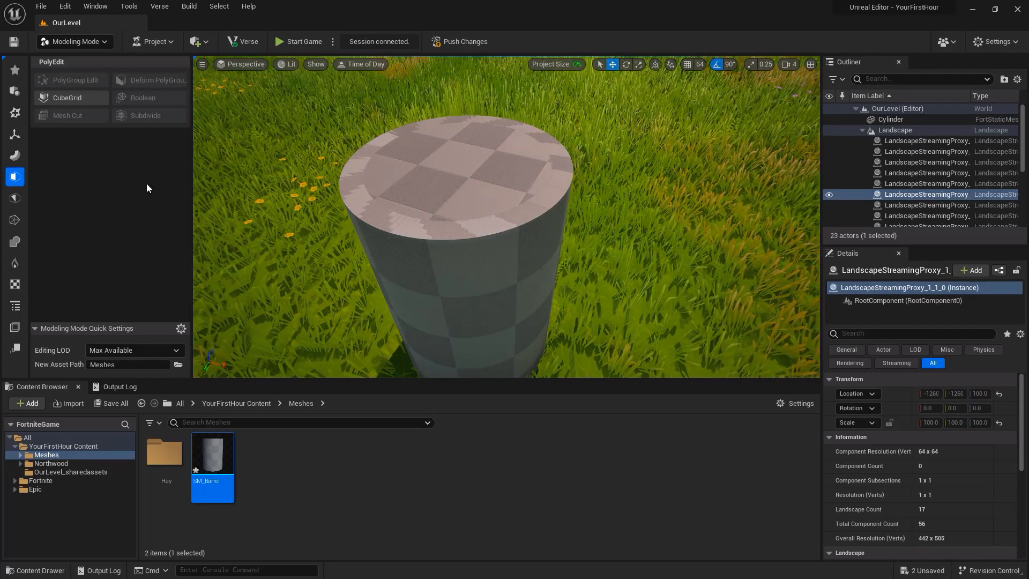
{"action": "left_click", "coordinate": [447, 188]}
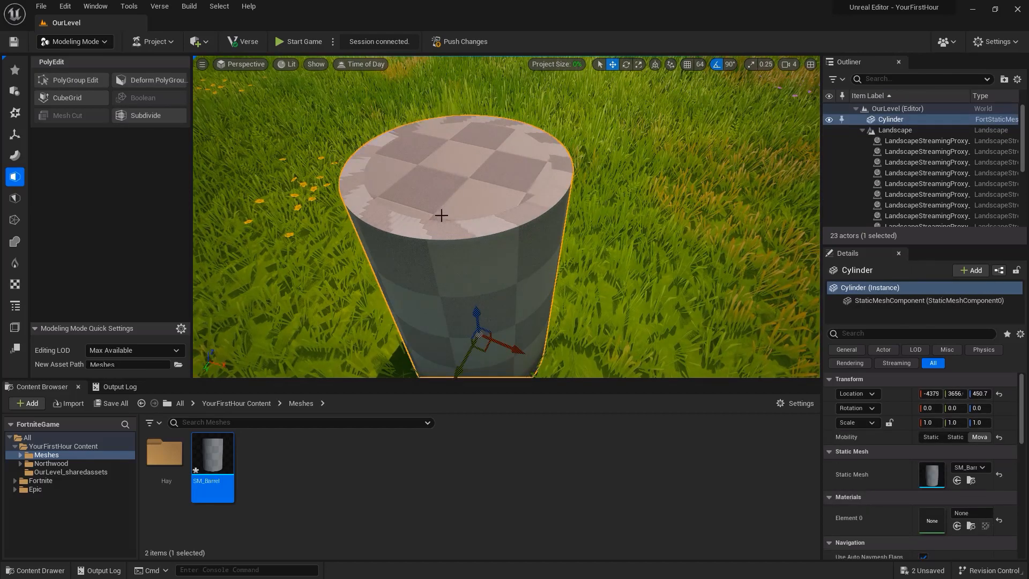
{"action": "left_click", "coordinate": [78, 78]}
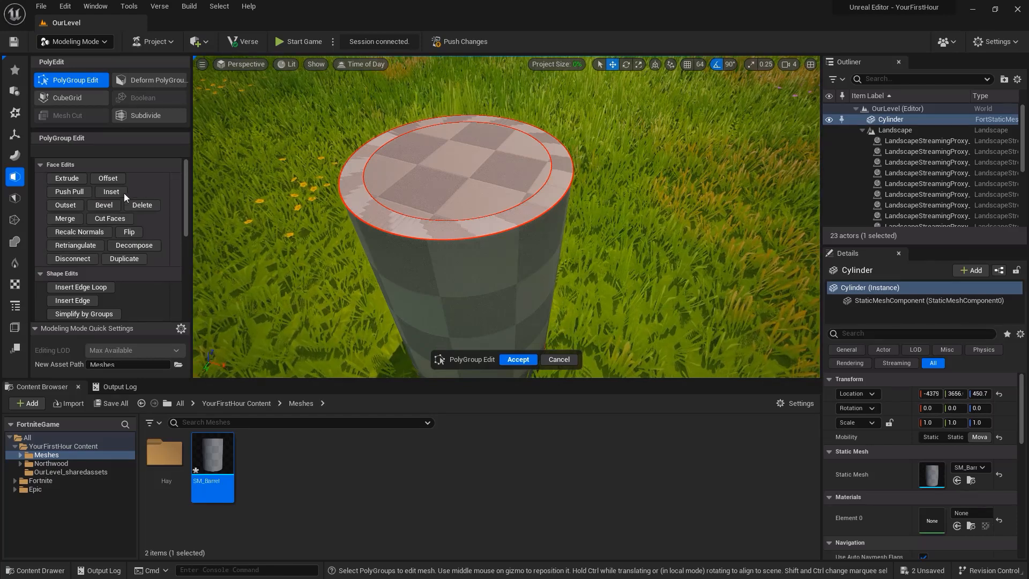
{"action": "left_click", "coordinate": [62, 180]}
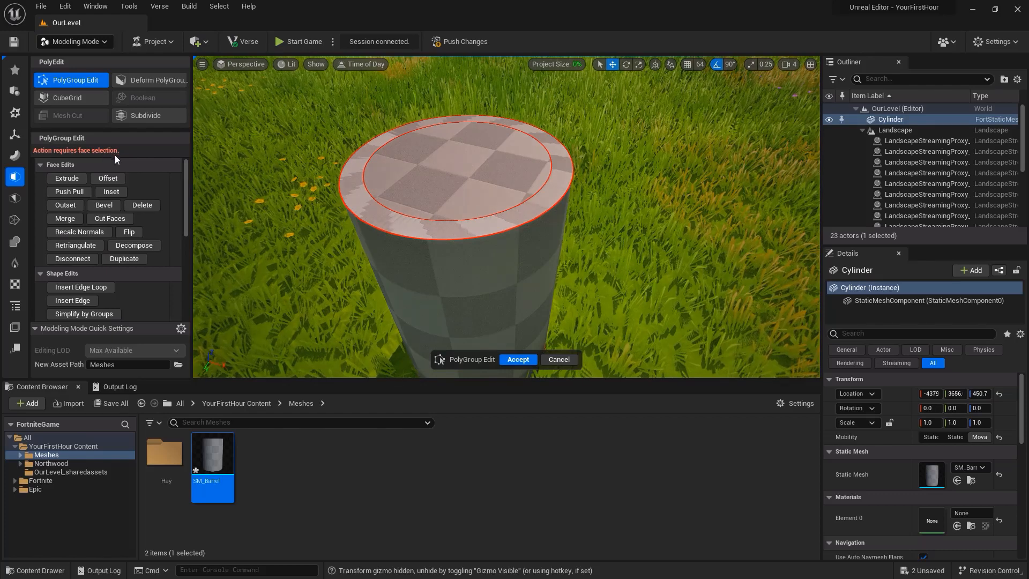
{"action": "left_click", "coordinate": [435, 178]}
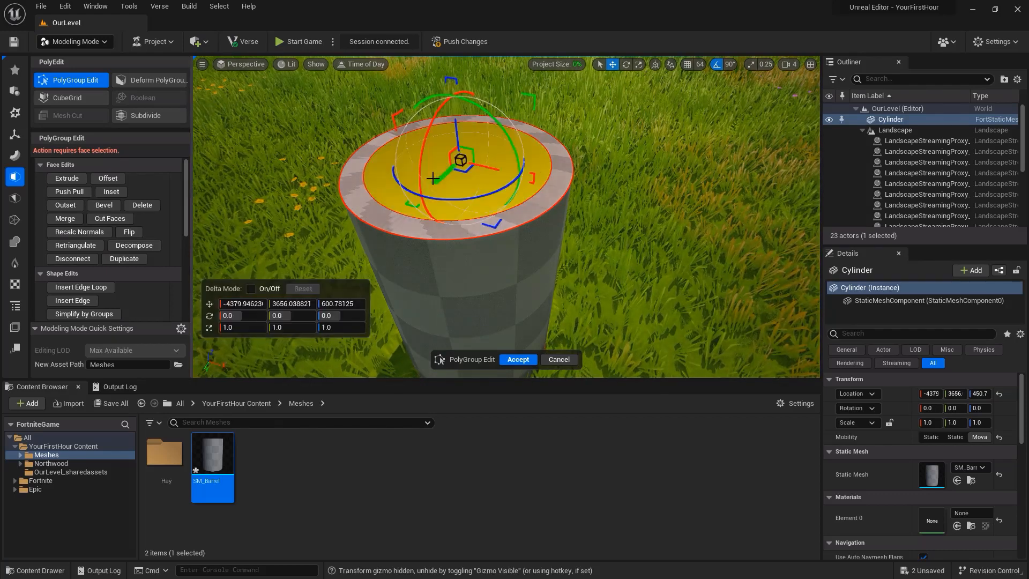
{"action": "left_click", "coordinate": [67, 179]}
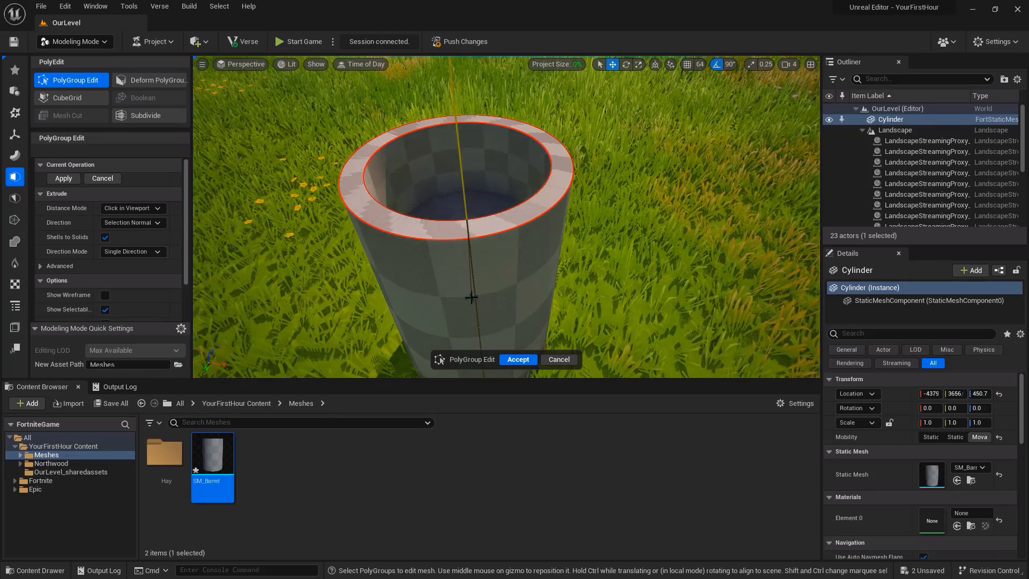
{"action": "left_click", "coordinate": [123, 210]}
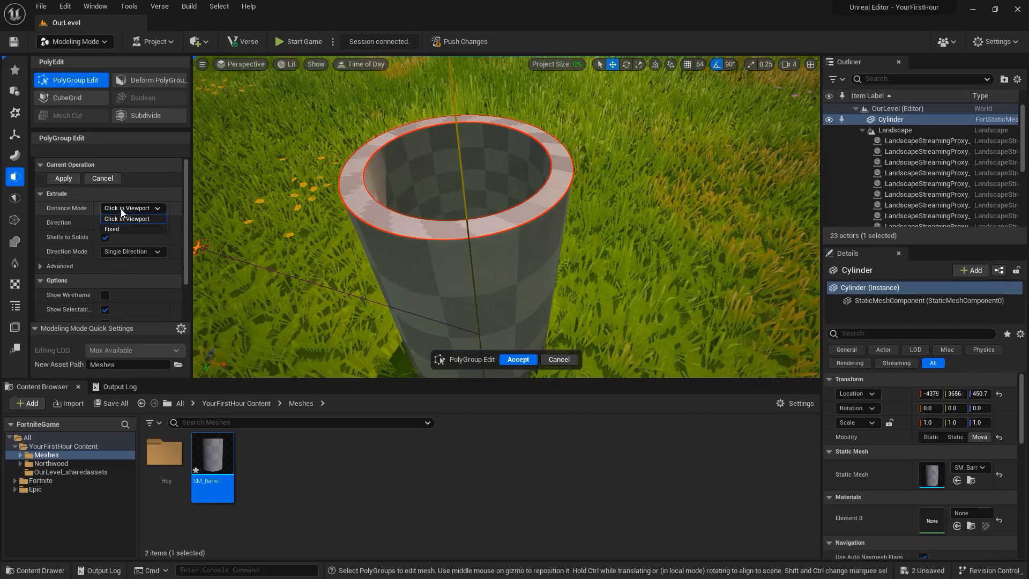
{"action": "left_click", "coordinate": [112, 229]}
Step: Set the extrude distance of the inner top face to 130 and check the shape from farther away
{"action": "left_click", "coordinate": [142, 224]}
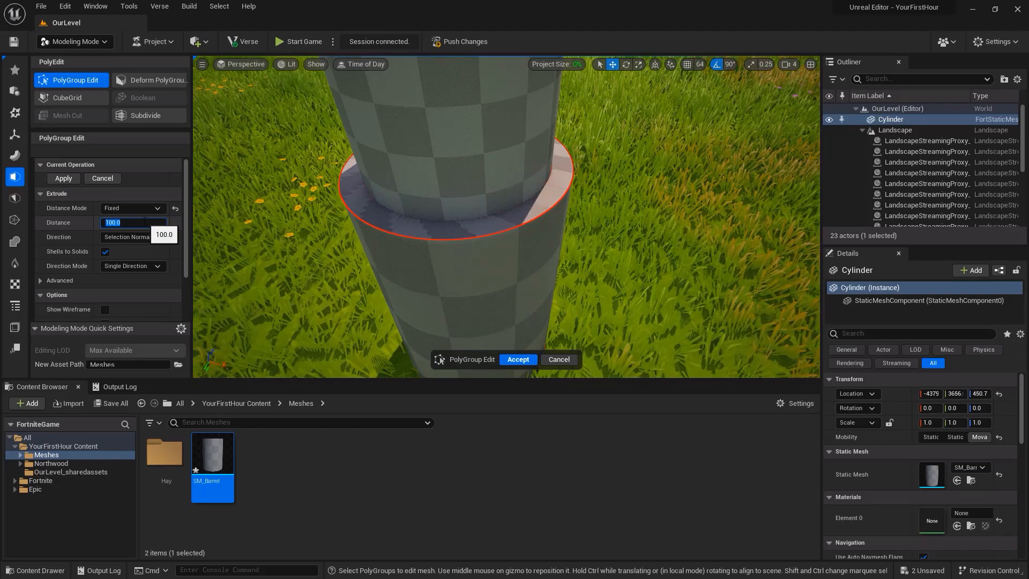
{"action": "type", "text": "130"}
{"action": "key", "text": "Return"}
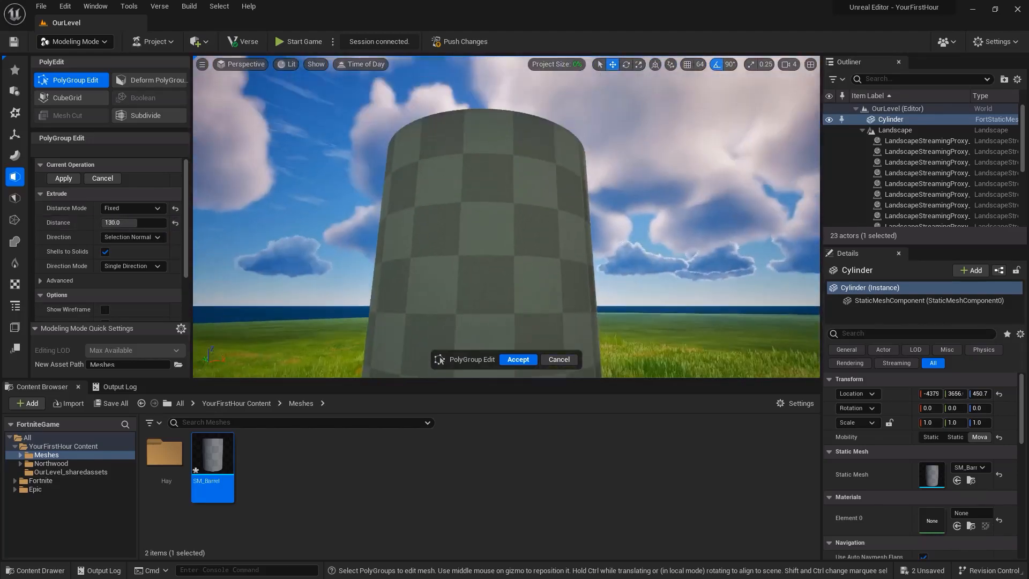
{"action": "key", "text": "s"}
{"action": "right_click_drag", "start_coordinate": [506, 217], "coordinate": [507, 259]}
{"action": "key", "text": "w"}
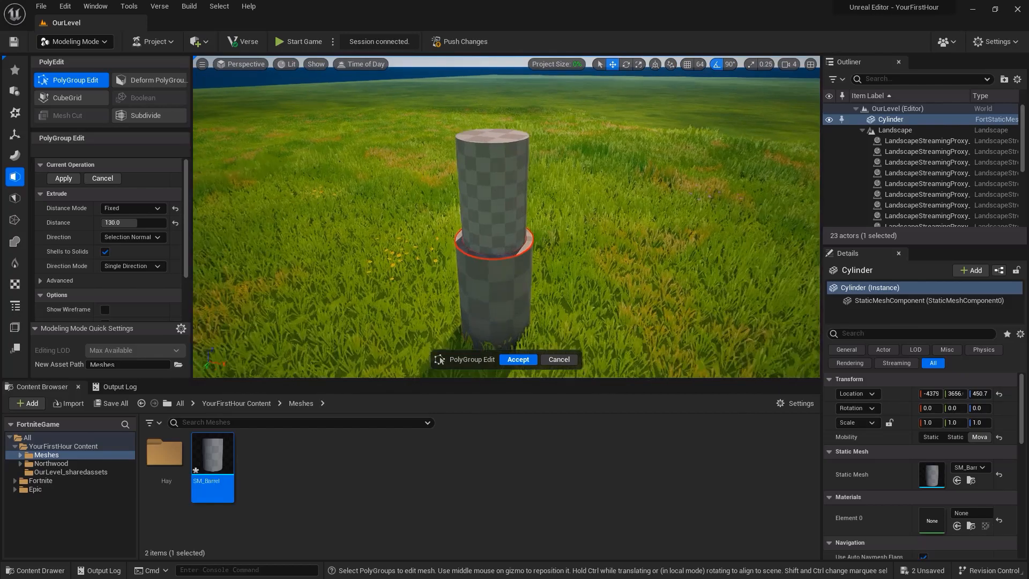
Step: Set the extrude distance to -130 to hollow out the barrel, and accept the edit
{"action": "left_click", "coordinate": [137, 224]}
{"action": "type", "text": "-130"}
{"action": "key", "text": "Return"}
{"action": "key", "text": "w"}
{"action": "right_click_drag", "start_coordinate": [506, 217], "coordinate": [467, 249]}
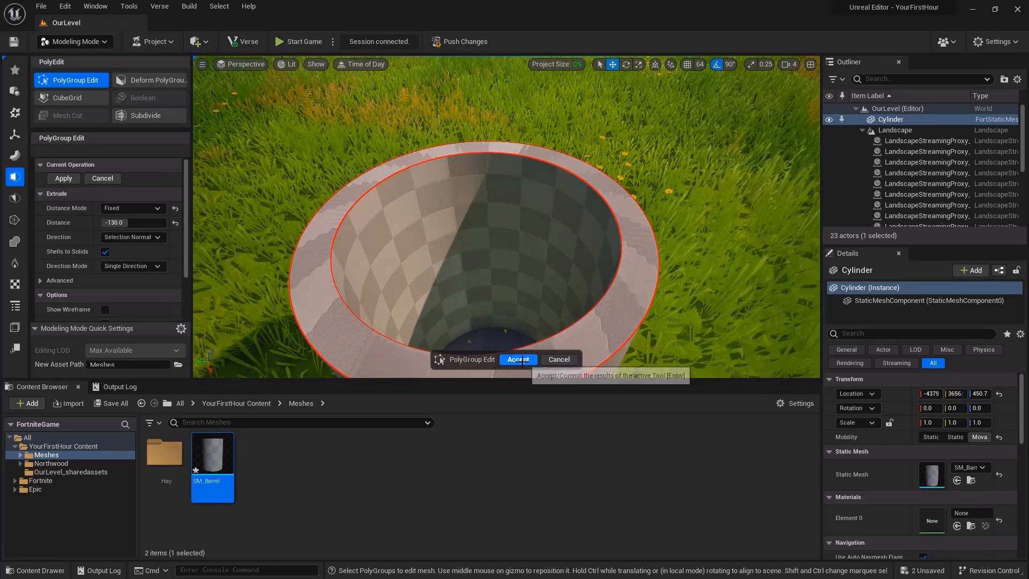
{"action": "left_click", "coordinate": [517, 360]}
Step: Switch to Selection mode and raise the barrel about 64 units above its position in the grass
{"action": "left_click", "coordinate": [80, 41]}
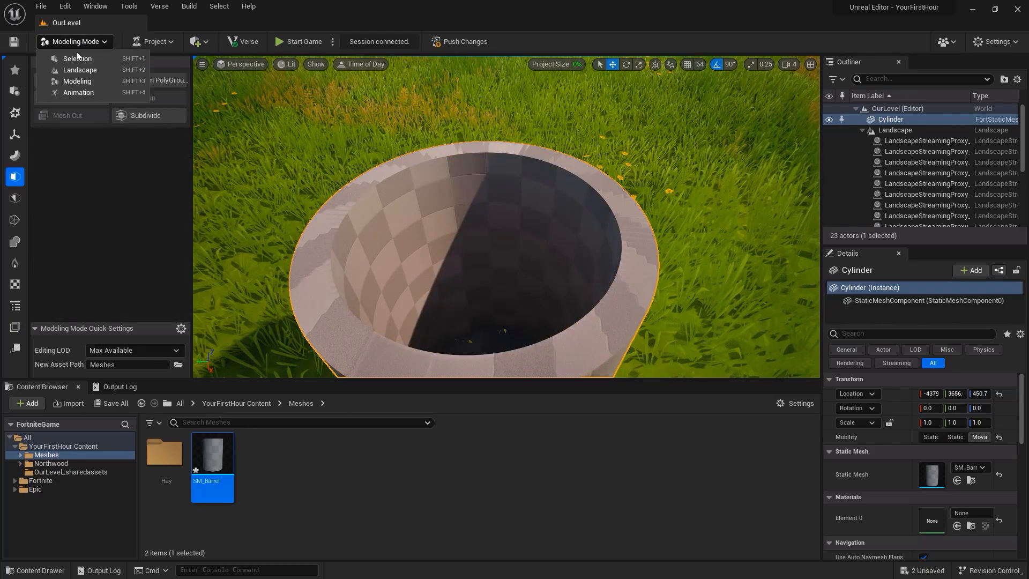
{"action": "left_click", "coordinate": [76, 59]}
{"action": "scroll", "coordinate": [400, 272], "scroll_direction": "down", "scroll_amount": 5}
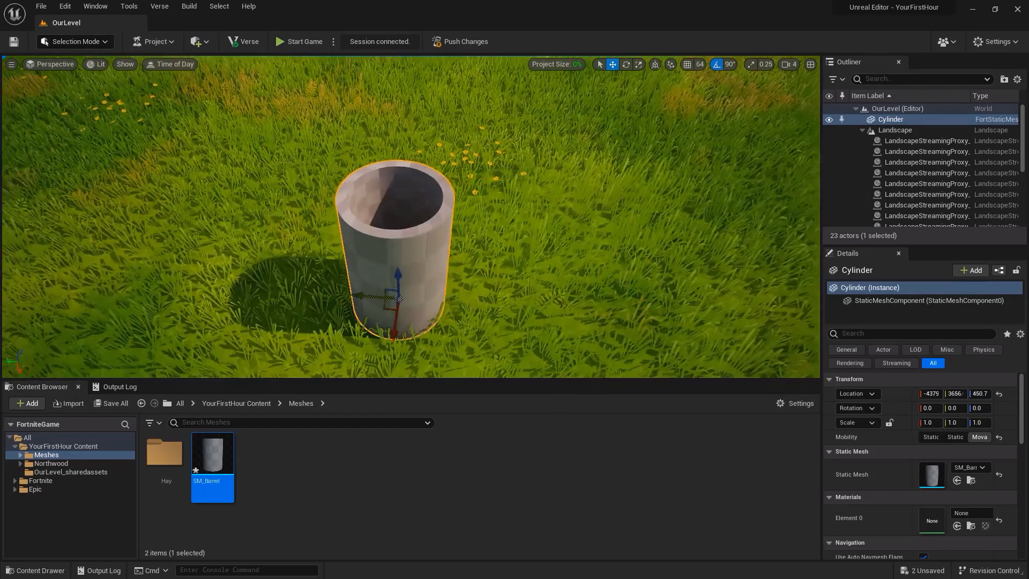
{"action": "left_click_drag", "start_coordinate": [400, 272], "coordinate": [387, 234]}
{"action": "key", "text": "w"}
{"action": "right_click_drag", "start_coordinate": [387, 234], "coordinate": [410, 188]}
{"action": "key", "text": "s"}
{"action": "key", "text": "w"}
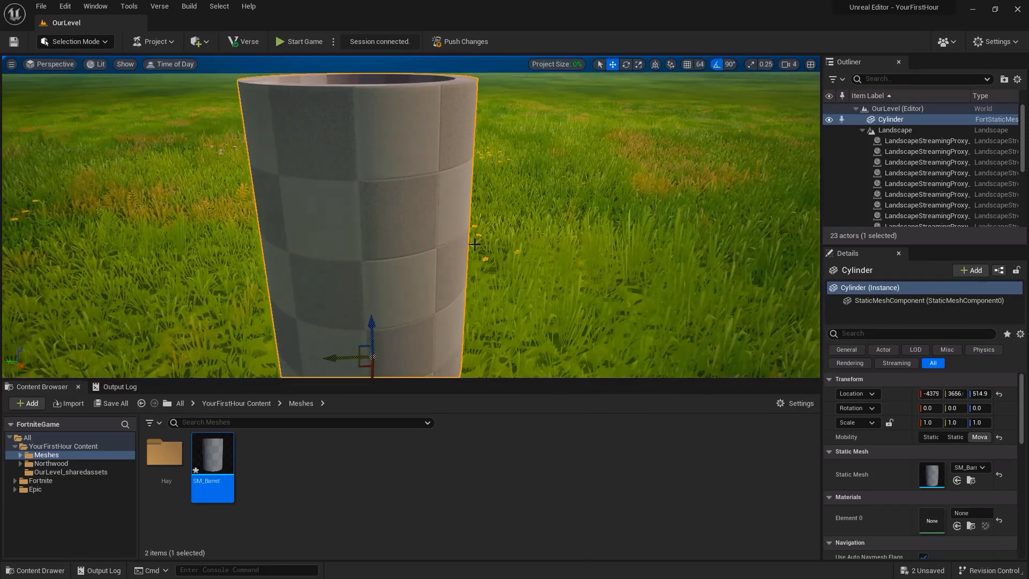
Step: Duplicate the raised barrel sideways, place another SM_Barrel from the Meshes folder on the grass, and clear the selection
{"action": "right_click_drag", "start_coordinate": [481, 236], "coordinate": [482, 249]}
{"action": "key", "text": "s"}
{"action": "left_click_drag", "start_coordinate": [345, 301], "coordinate": [522, 293], "text": "alt"}
{"action": "left_click_drag", "start_coordinate": [213, 455], "coordinate": [219, 292]}
{"action": "key", "text": "f"}
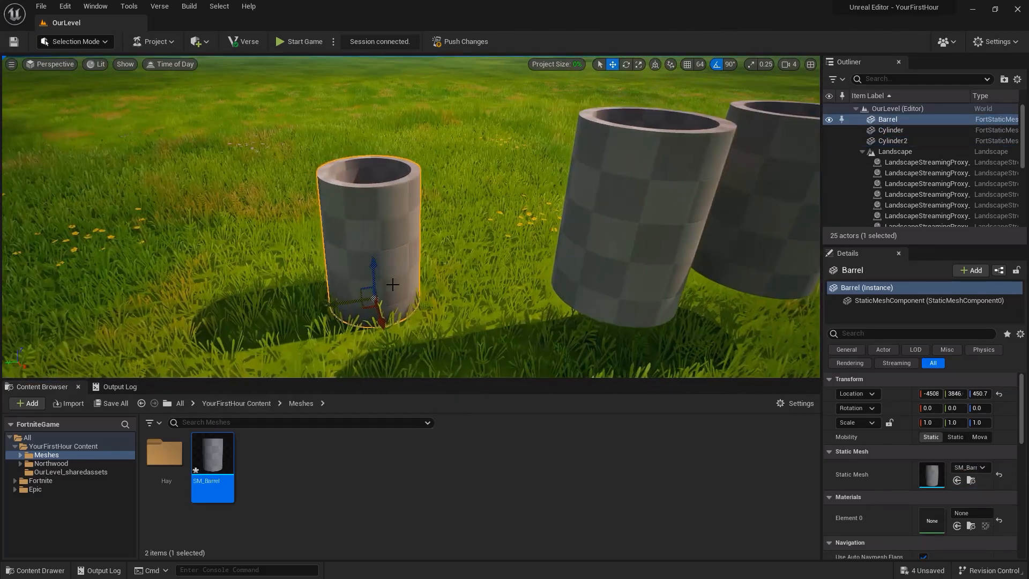
{"action": "right_click_drag", "start_coordinate": [424, 266], "coordinate": [447, 244]}
{"action": "key", "text": "s"}
{"action": "key", "text": "Escape"}
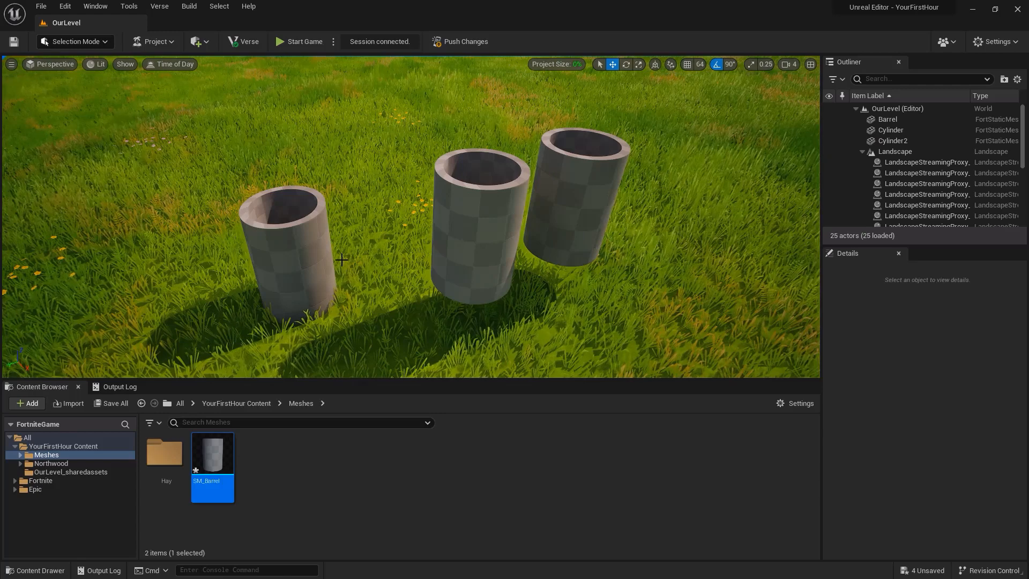
Step: Select the separately placed barrel and create a material named Mat_Barrel in the Meshes folder
{"action": "left_click", "coordinate": [466, 251]}
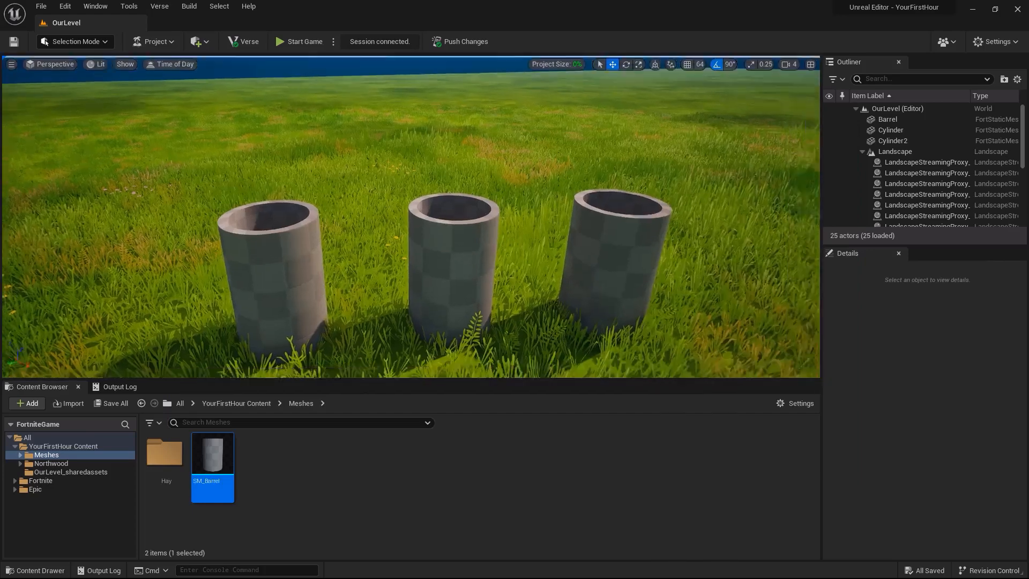
{"action": "right_click_drag", "start_coordinate": [412, 217], "coordinate": [401, 239]}
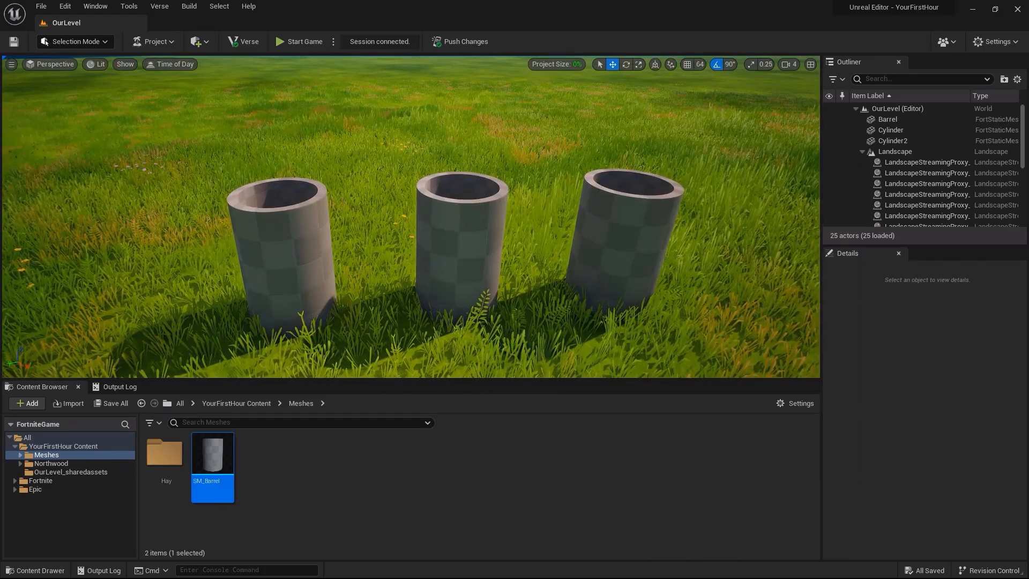
{"action": "left_click", "coordinate": [274, 255]}
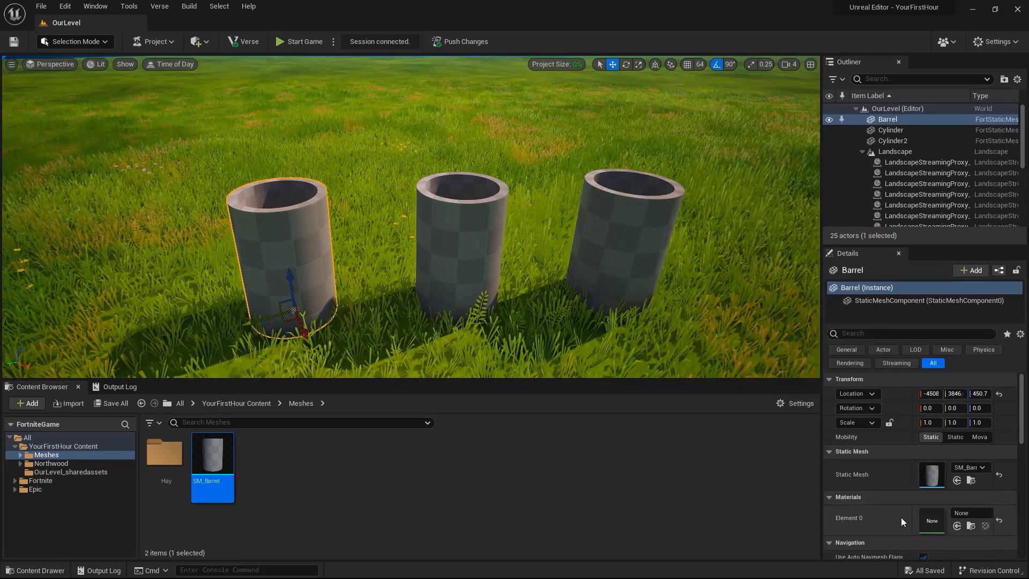
{"action": "left_click", "coordinate": [274, 465]}
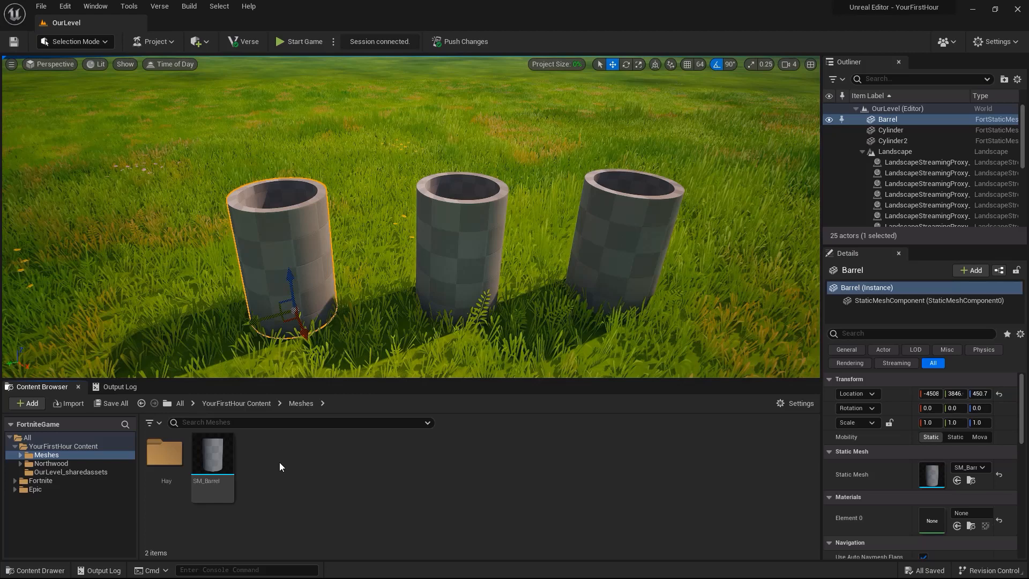
{"action": "right_click", "coordinate": [279, 465]}
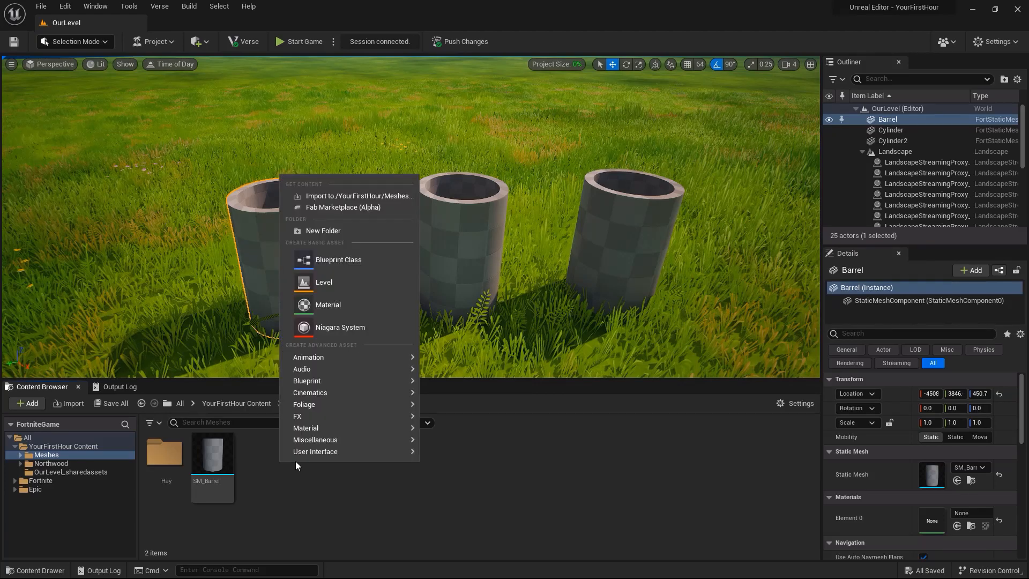
{"action": "left_click", "coordinate": [345, 311]}
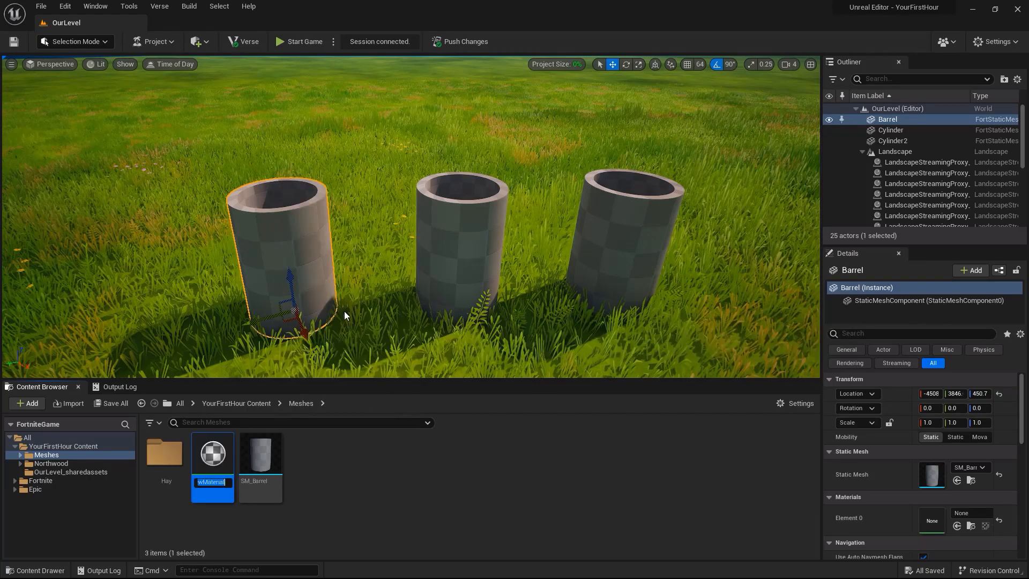
{"action": "type", "text": "Mat_Barrel"}
{"action": "key", "text": "Return"}
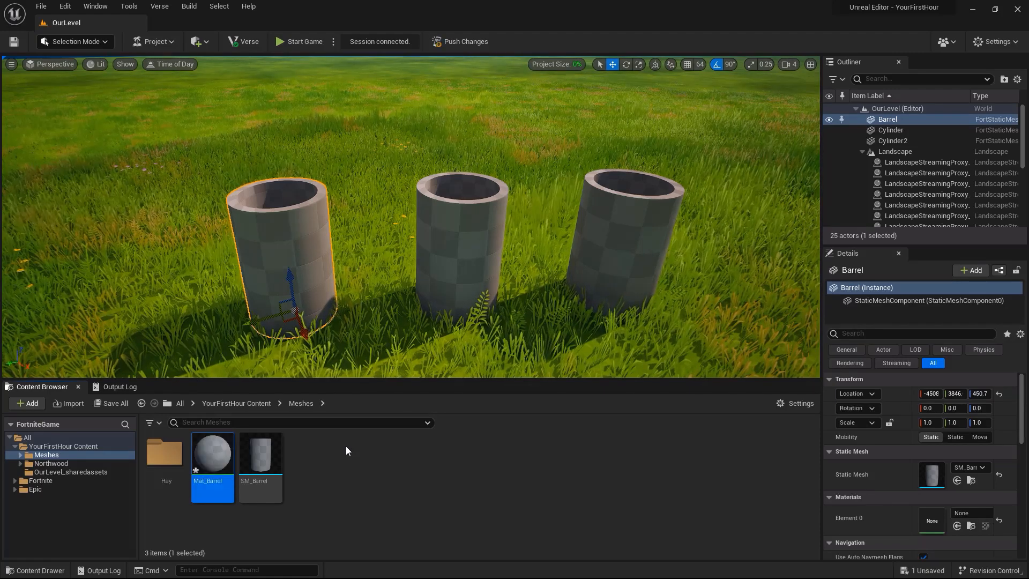
Step: Open Mat_Barrel, add a Constant3Vector node to its graph, and connect its output to Base Color
{"action": "double_click", "coordinate": [212, 456]}
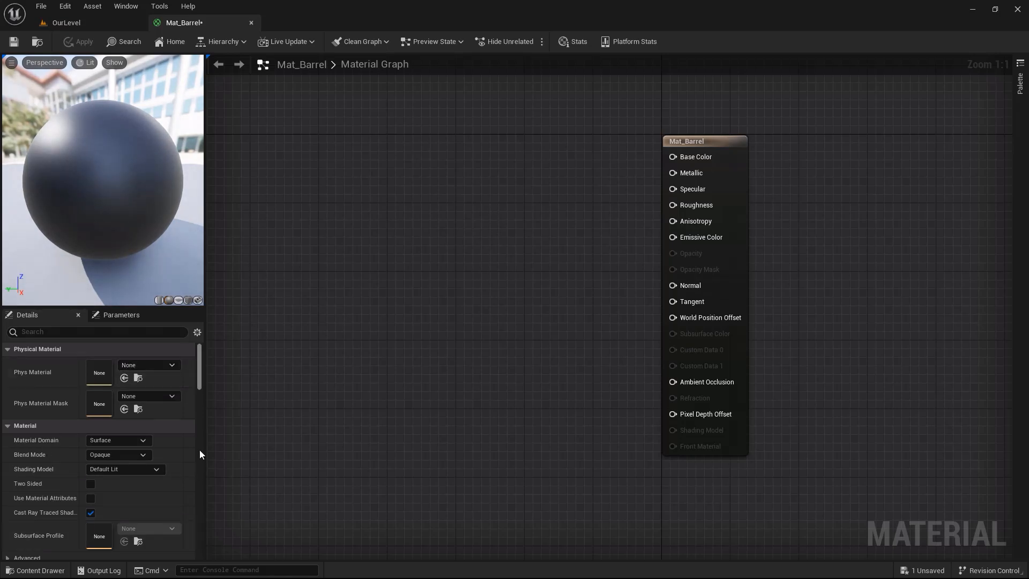
{"action": "left_click", "coordinate": [129, 440]}
{"action": "left_click", "coordinate": [342, 419]}
{"action": "left_click", "coordinate": [694, 141]}
{"action": "left_click", "coordinate": [637, 147]}
{"action": "left_click", "coordinate": [376, 158]}
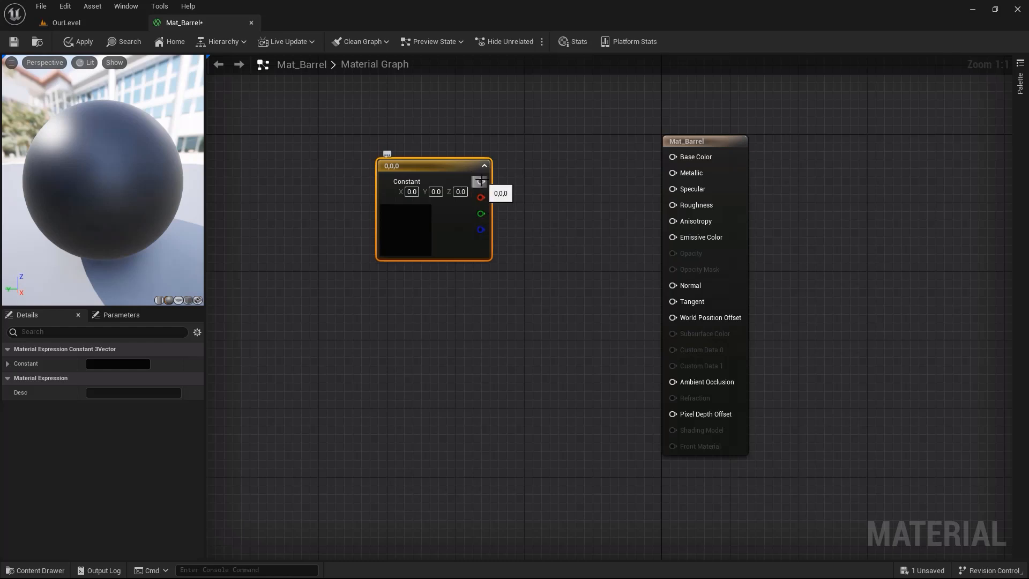
{"action": "left_click_drag", "start_coordinate": [479, 182], "coordinate": [672, 157]}
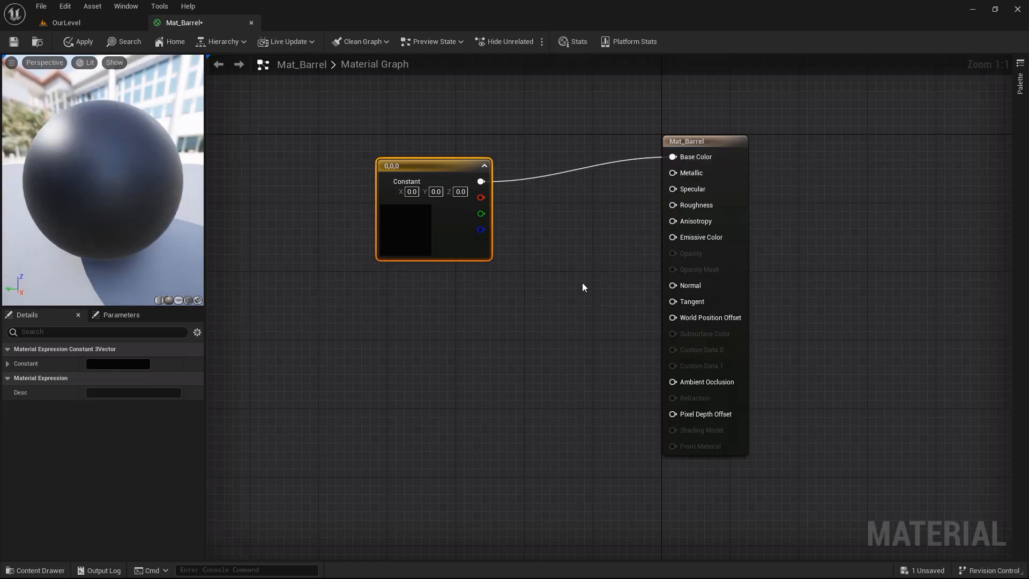
Step: Set the Constant3Vector color to light pink, R 1.0, G 0.339711, B 0.409484, and clear the node selection
{"action": "double_click", "coordinate": [408, 227]}
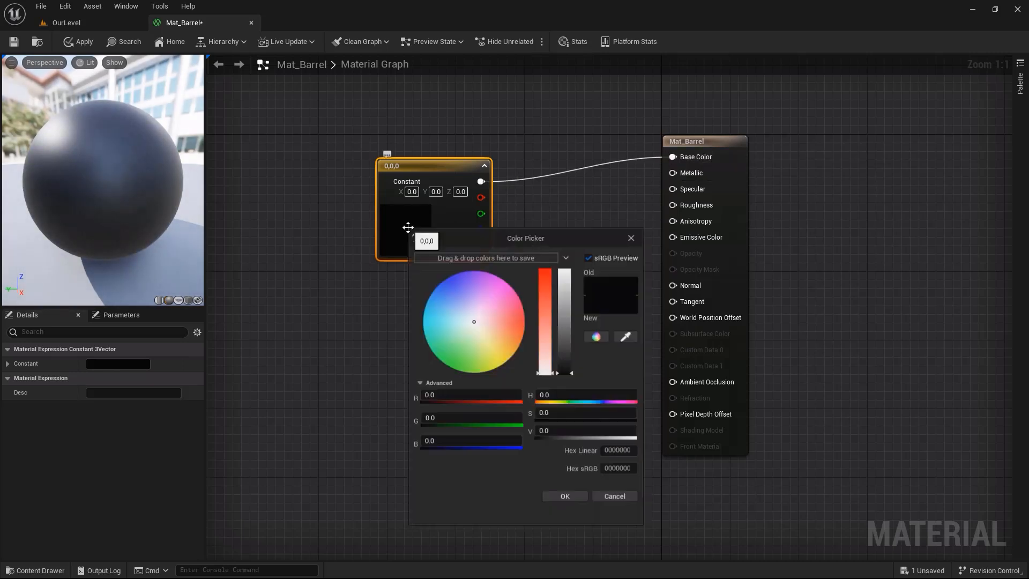
{"action": "left_click_drag", "start_coordinate": [461, 298], "coordinate": [509, 319]}
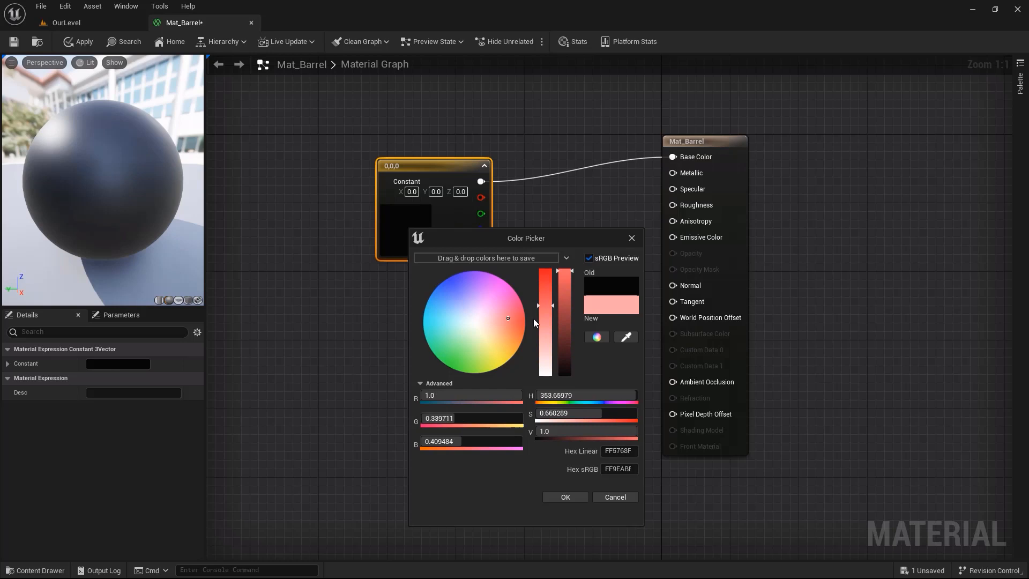
{"action": "left_click", "coordinate": [566, 497]}
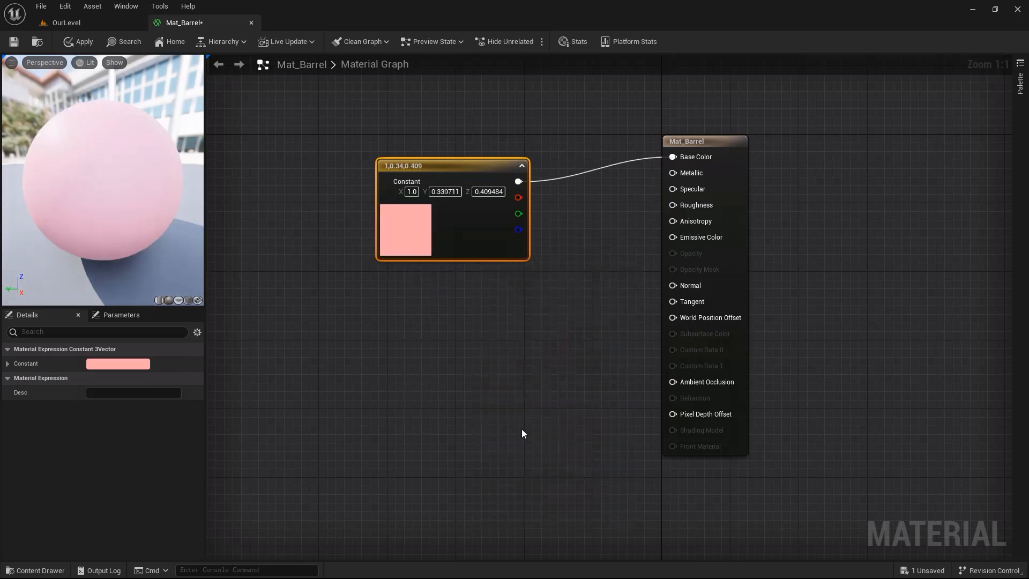
{"action": "left_click", "coordinate": [532, 300]}
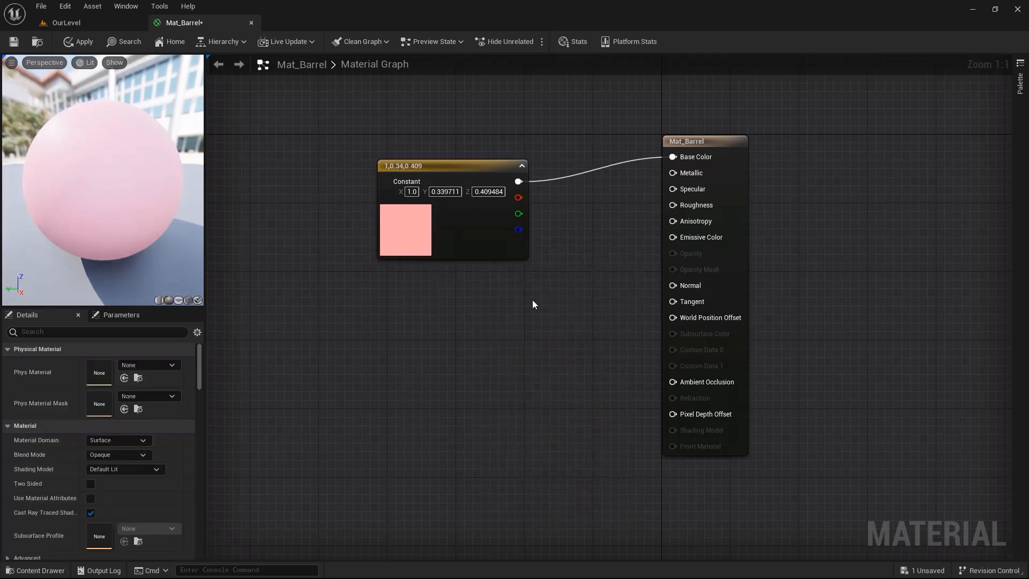
Step: Move the pink color node higher in the graph, leaving free space beneath it, and clear the selection
{"action": "left_click", "coordinate": [455, 169]}
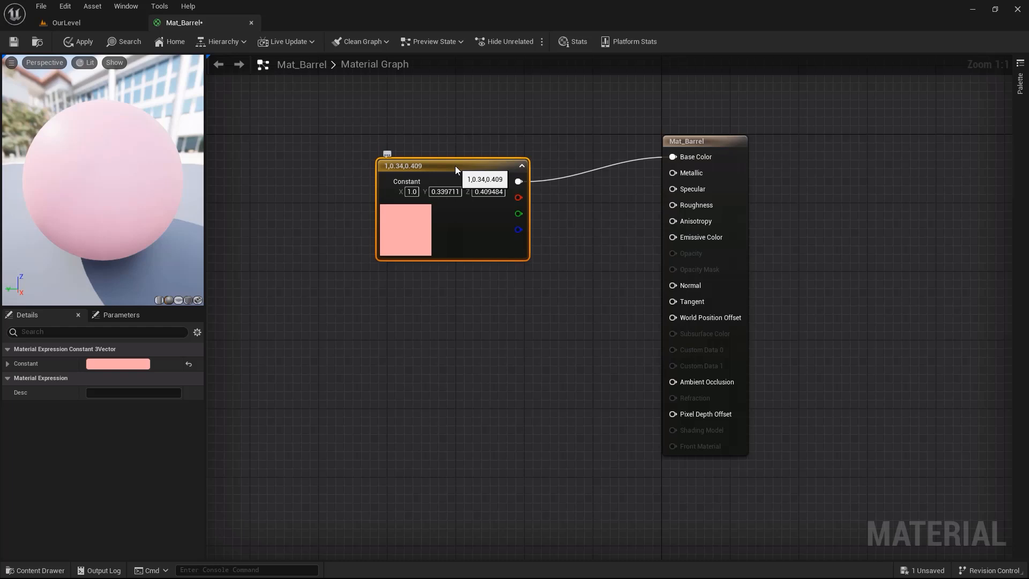
{"action": "left_click", "coordinate": [697, 140]}
{"action": "left_click_drag", "start_coordinate": [634, 108], "coordinate": [780, 203]}
{"action": "left_click", "coordinate": [780, 200]}
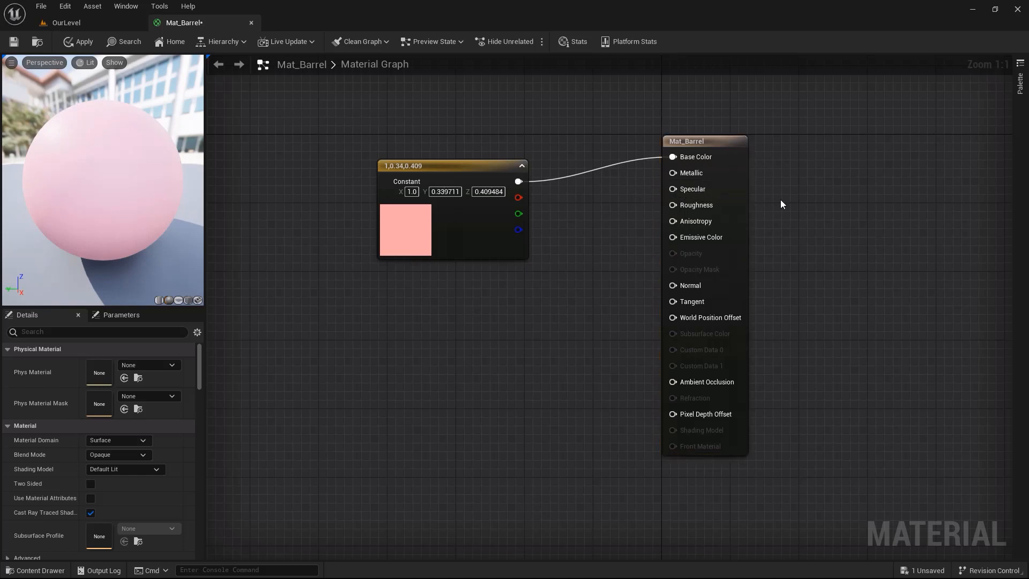
{"action": "left_click_drag", "start_coordinate": [464, 164], "coordinate": [457, 106]}
{"action": "left_click", "coordinate": [579, 275]}
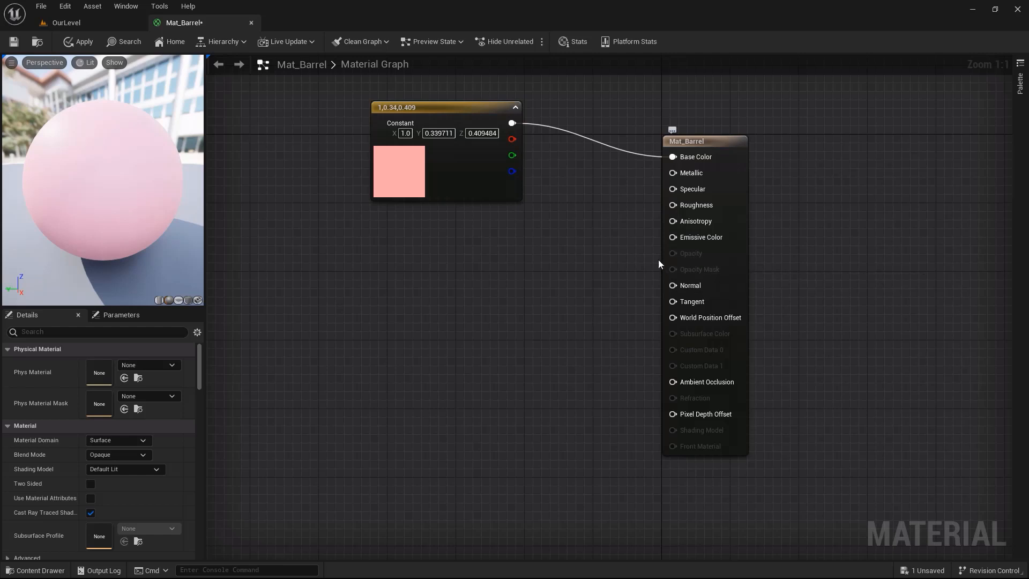
Step: Try the Translucent blend mode on the material and return it to Opaque
{"action": "left_click", "coordinate": [135, 454]}
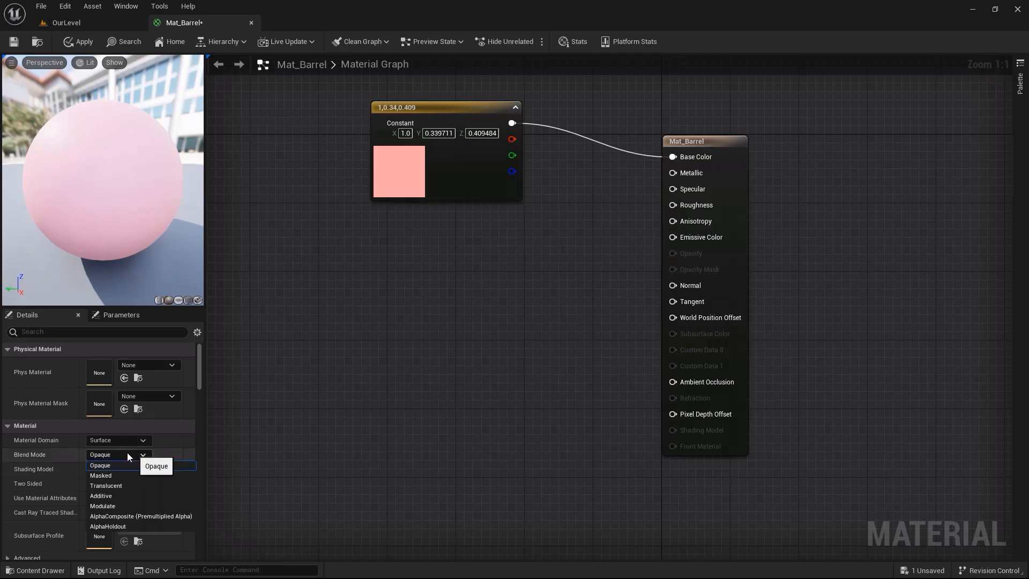
{"action": "left_click", "coordinate": [123, 485]}
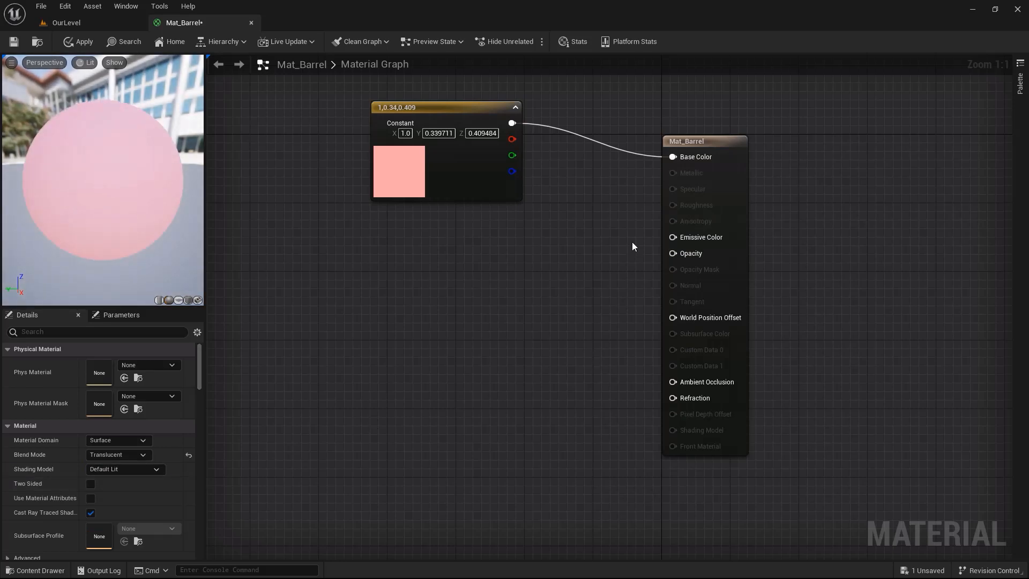
{"action": "left_click", "coordinate": [109, 455]}
{"action": "left_click", "coordinate": [107, 464]}
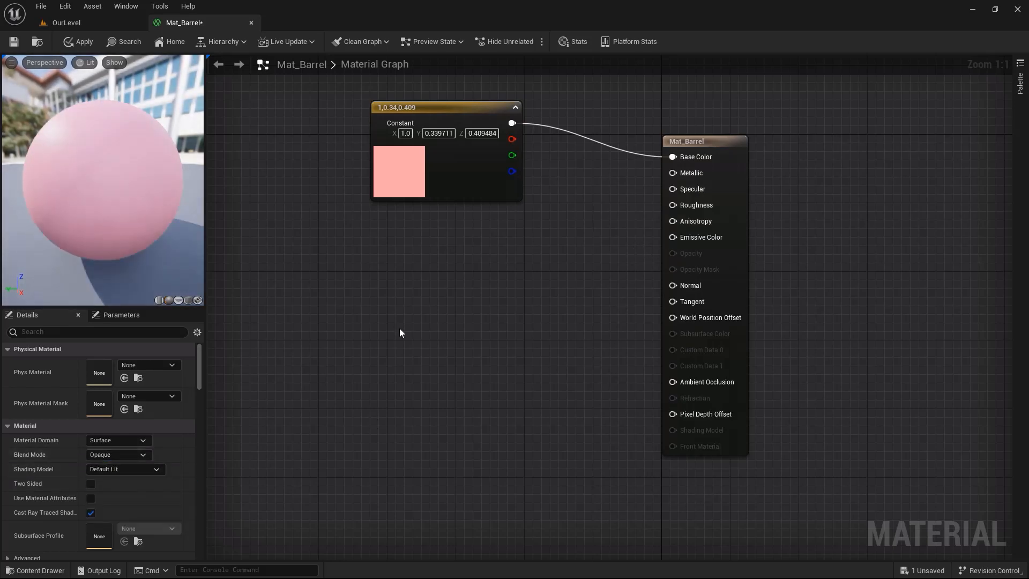
Step: Add a Constant node just below the pink color node and connect its output to Metallic
{"action": "left_click", "coordinate": [406, 298]}
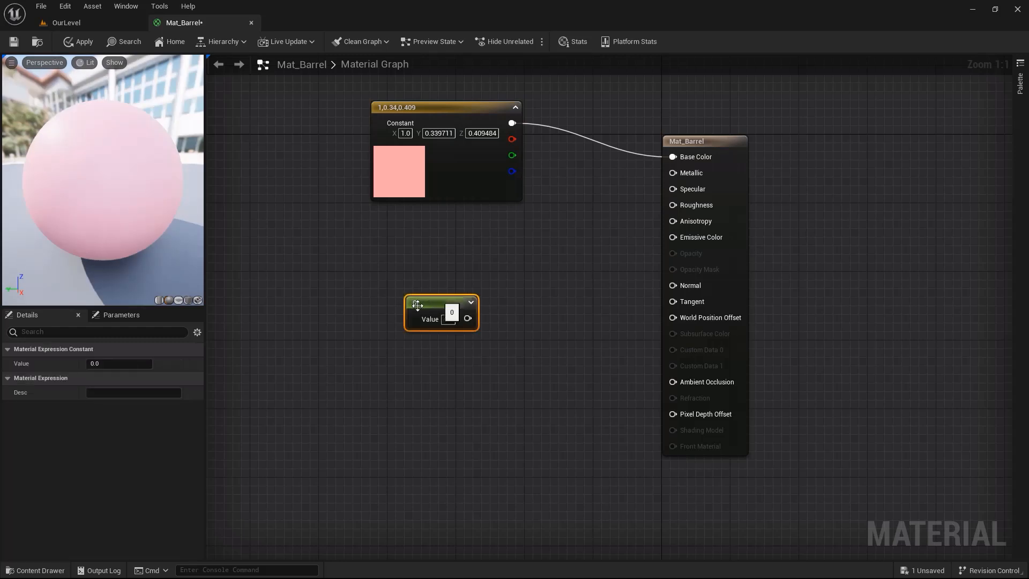
{"action": "left_click_drag", "start_coordinate": [445, 305], "coordinate": [419, 239]}
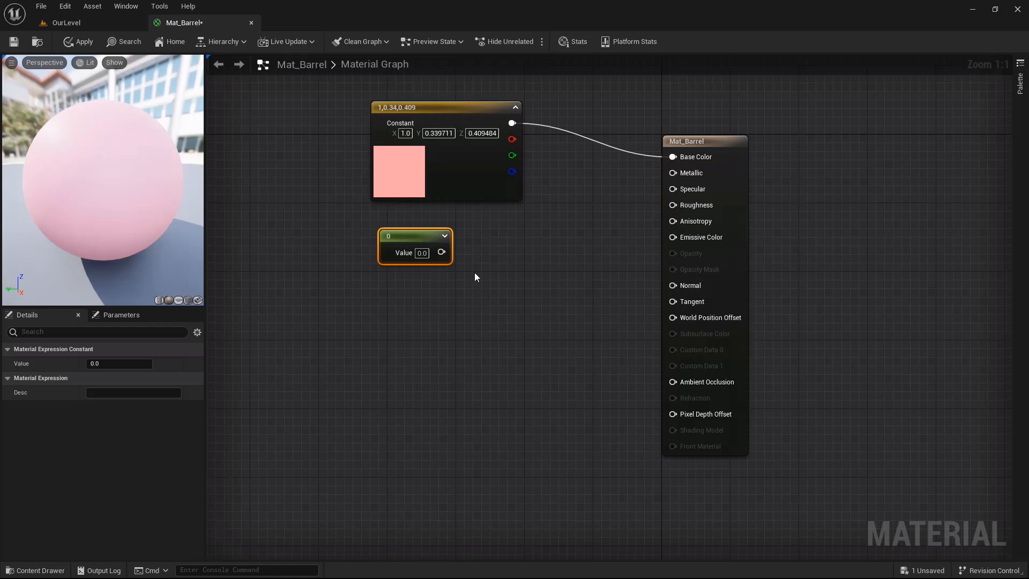
{"action": "left_click_drag", "start_coordinate": [447, 254], "coordinate": [684, 172]}
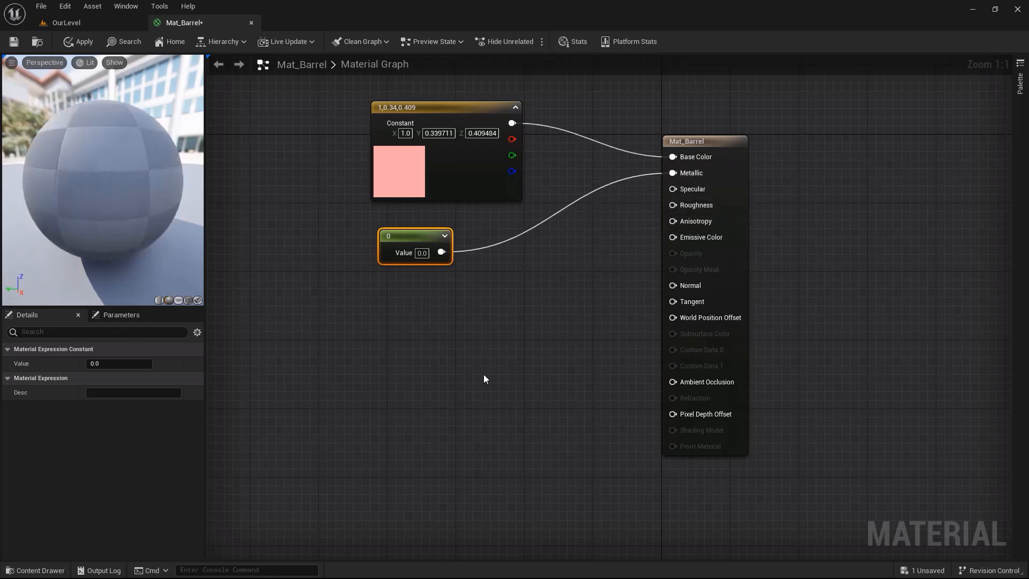
Step: Set the Metallic constant's value to 1, clear the selection, and inspect the preview sphere from another angle
{"action": "left_click_drag", "start_coordinate": [102, 176], "coordinate": [129, 160]}
{"action": "left_click", "coordinate": [119, 364]}
{"action": "type", "text": "1"}
{"action": "left_click", "coordinate": [420, 359]}
{"action": "left_click_drag", "start_coordinate": [112, 171], "coordinate": [153, 170]}
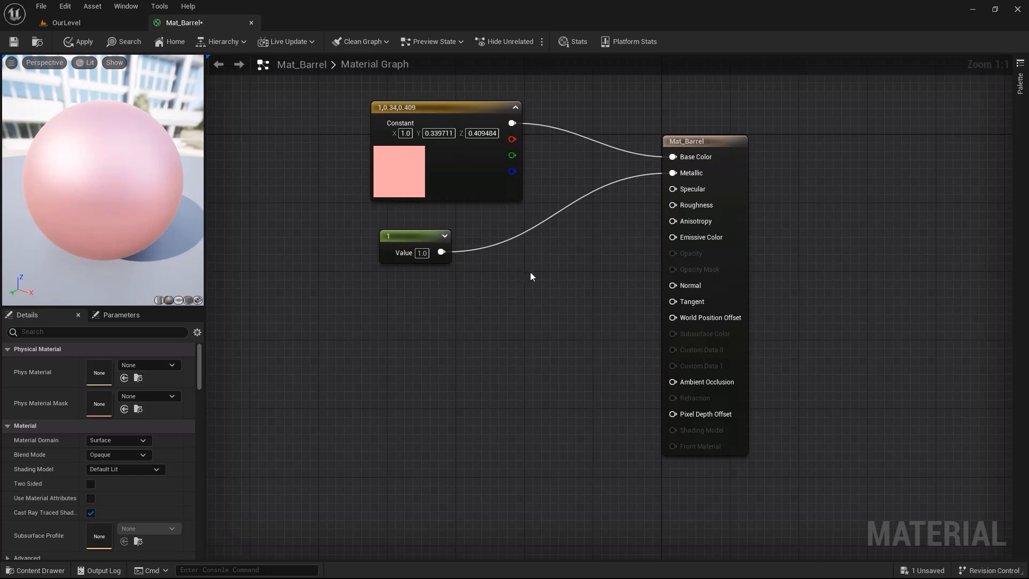
Step: Replace the two constant nodes with a Texture Sample node and connect its RGB output to Base Color
{"action": "left_click_drag", "start_coordinate": [545, 279], "coordinate": [333, 87]}
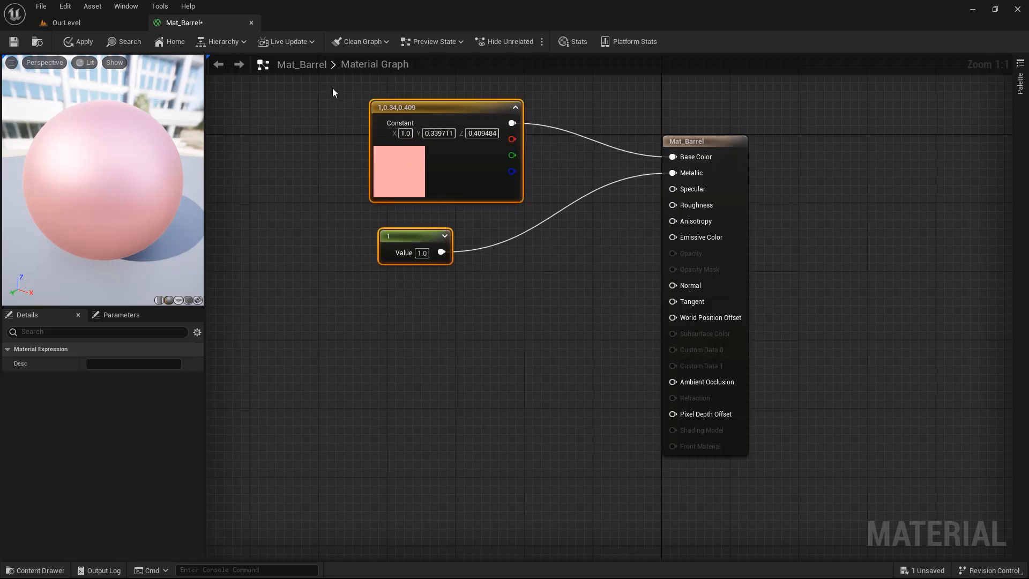
{"action": "key", "text": "Delete"}
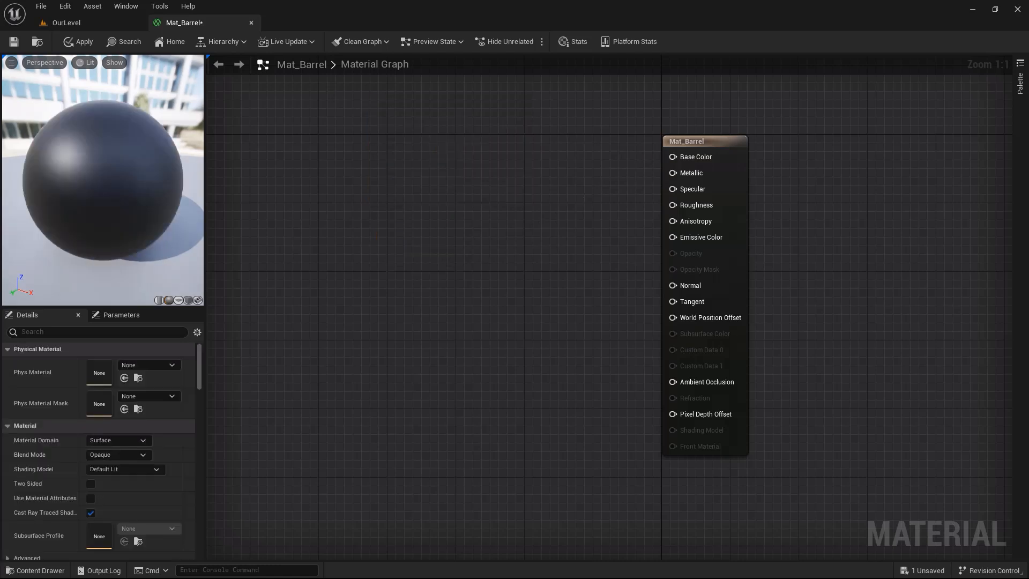
{"action": "right_click_drag", "start_coordinate": [333, 88], "coordinate": [343, 112]}
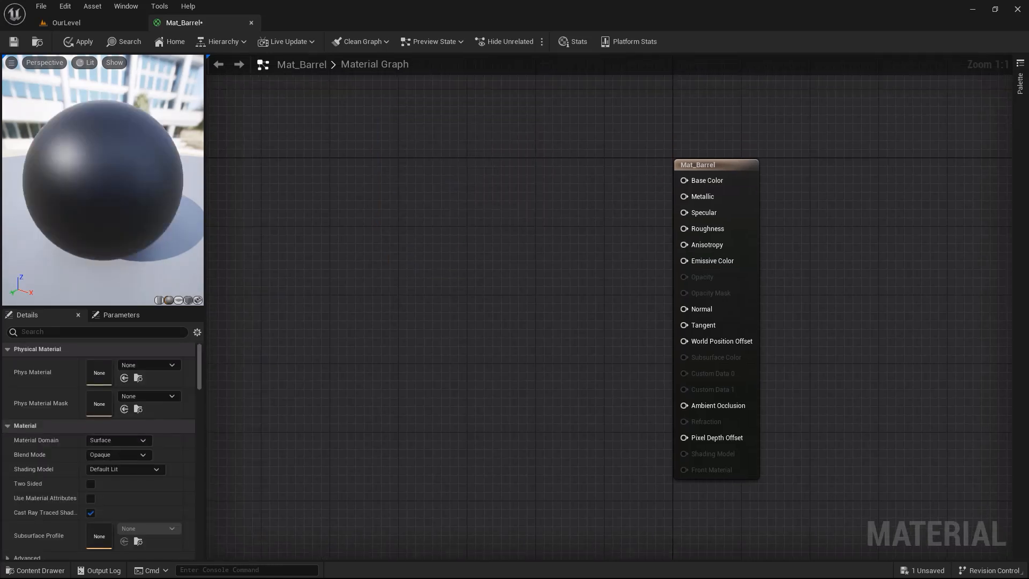
{"action": "left_click", "coordinate": [359, 138]}
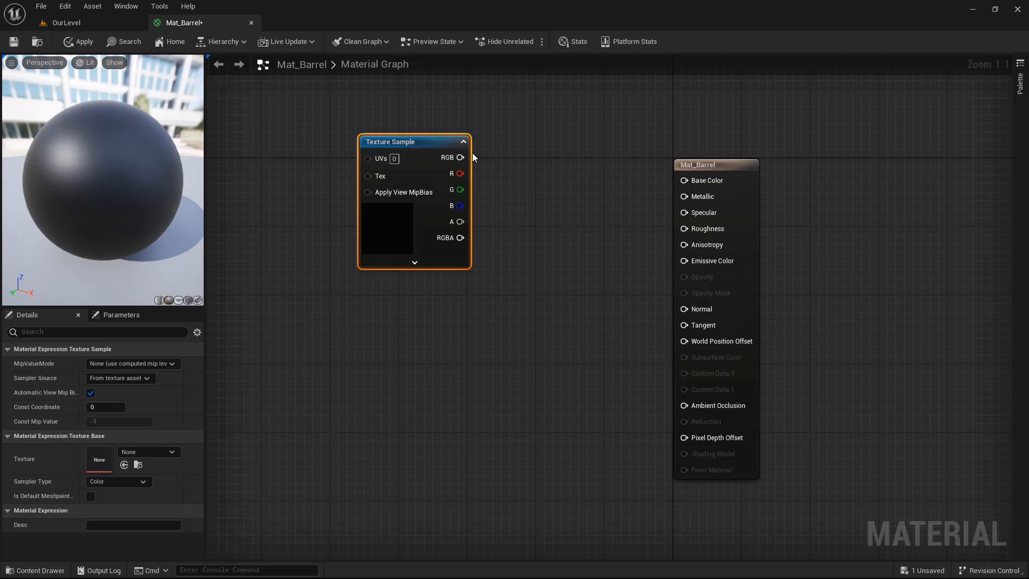
{"action": "left_click_drag", "start_coordinate": [460, 157], "coordinate": [690, 178]}
{"action": "right_click_drag", "start_coordinate": [516, 322], "coordinate": [588, 296]}
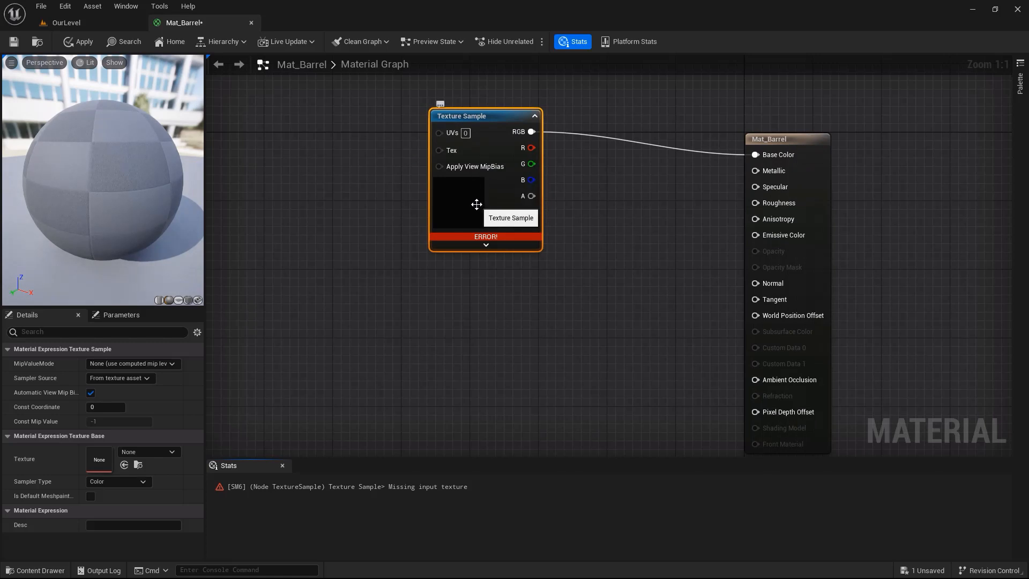
Step: Assign the Old Log Facade D texture to the Texture Sample node and save the material
{"action": "left_click", "coordinate": [159, 453]}
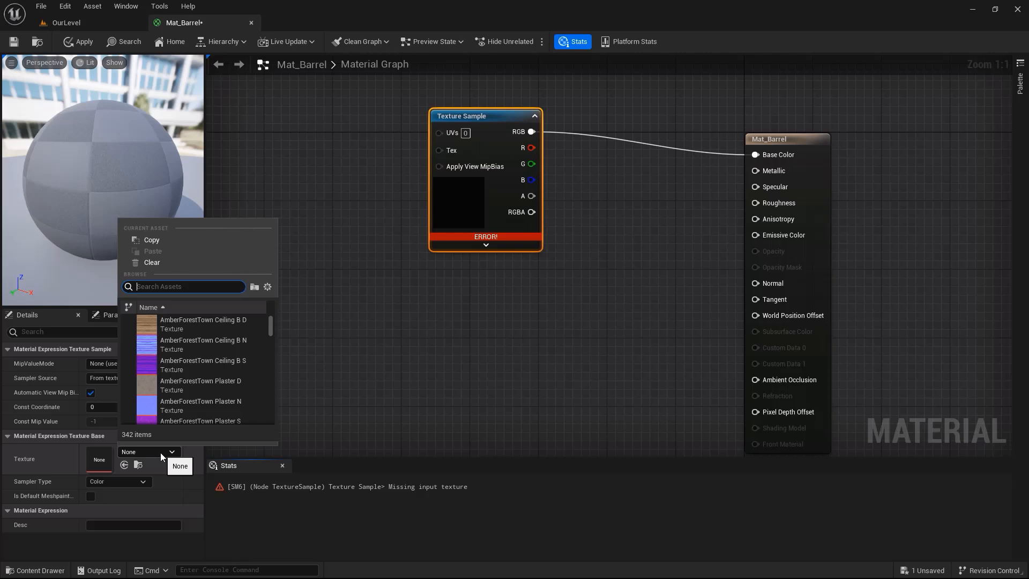
{"action": "type", "text": "log"}
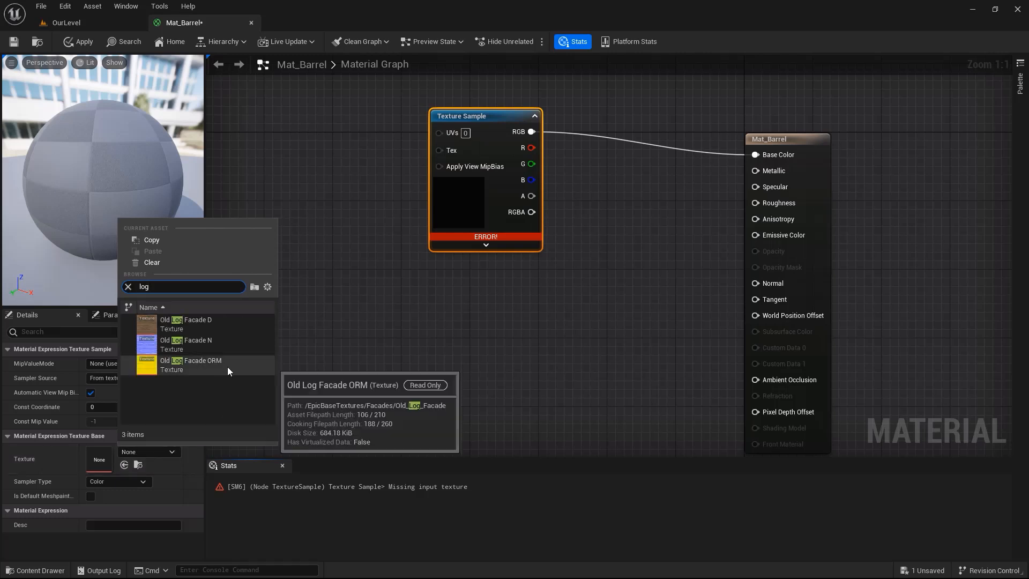
{"action": "left_click", "coordinate": [234, 323]}
{"action": "right_click_drag", "start_coordinate": [544, 326], "coordinate": [486, 311]}
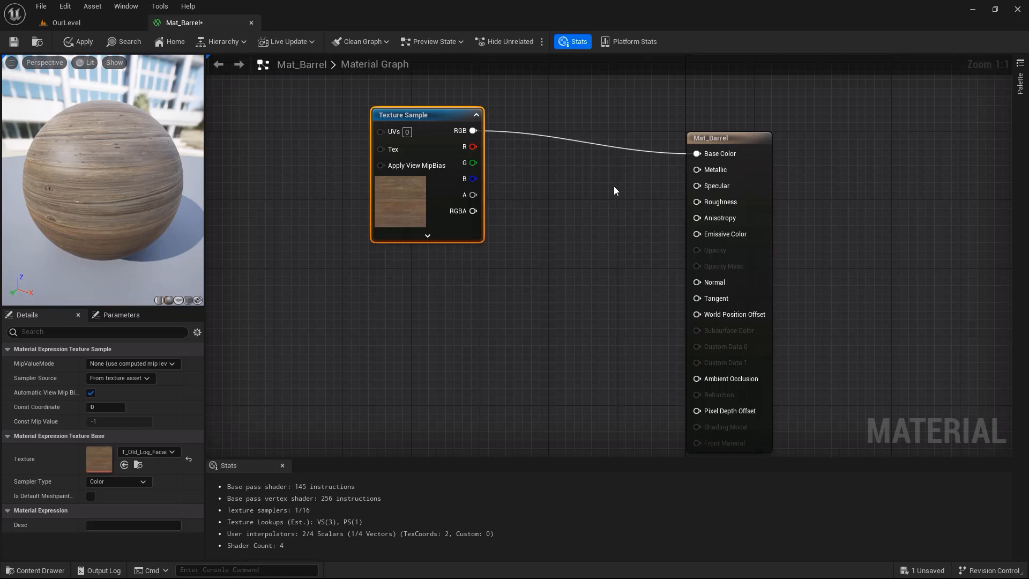
{"action": "left_click", "coordinate": [12, 41]}
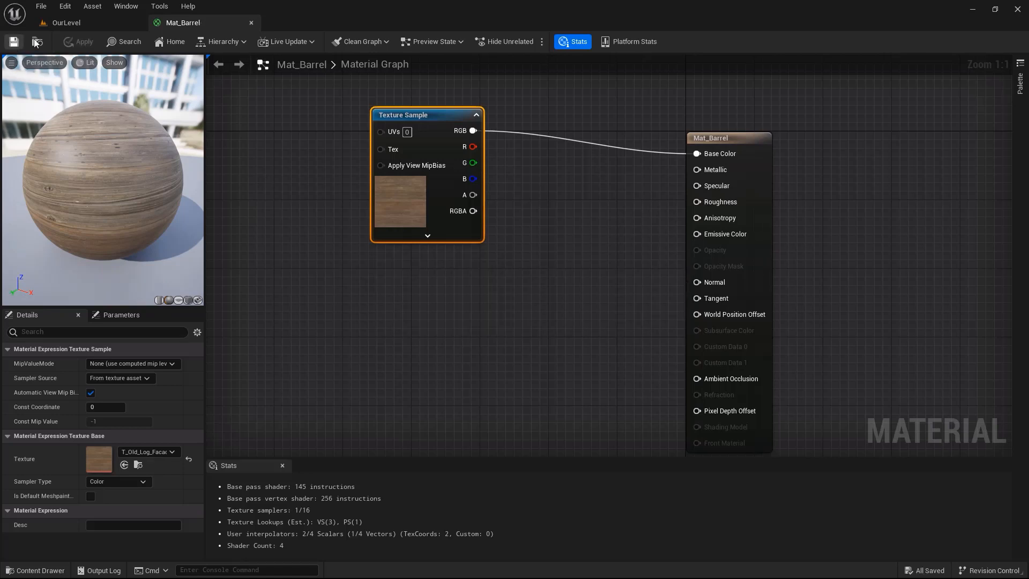
Step: Apply the Mat_Barrel material to the selected barrel in OurLevel
{"action": "left_click", "coordinate": [75, 21]}
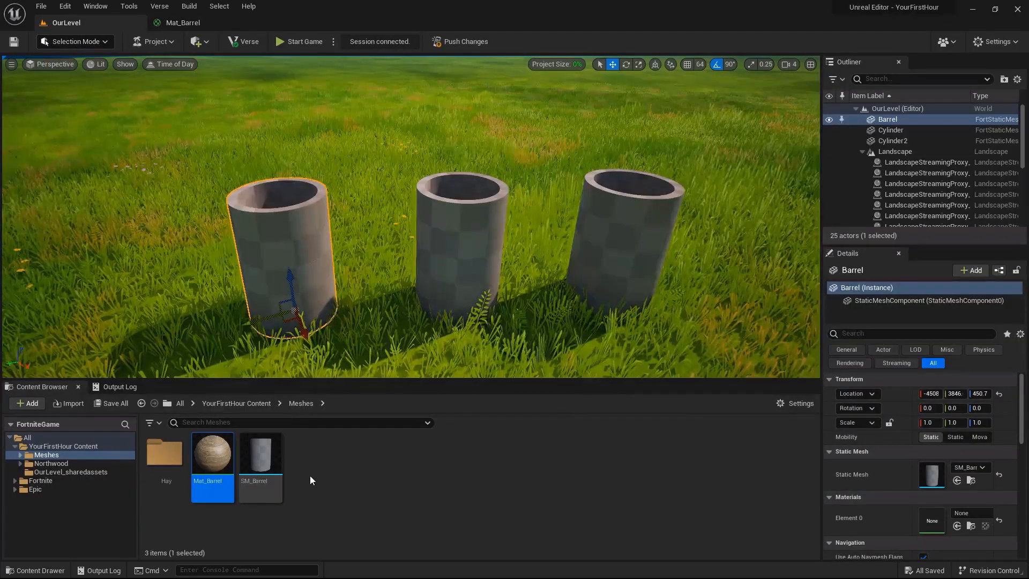
{"action": "left_click_drag", "start_coordinate": [213, 454], "coordinate": [294, 244]}
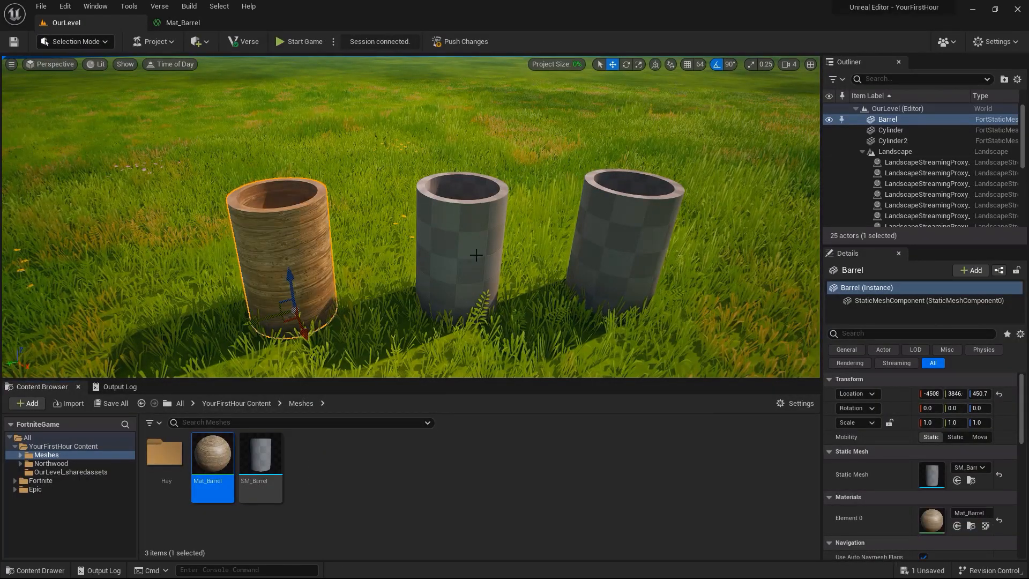
Step: Open the SM_Barrel mesh asset and assign Mat_Barrel to its Element 0 material slot
{"action": "double_click", "coordinate": [263, 459]}
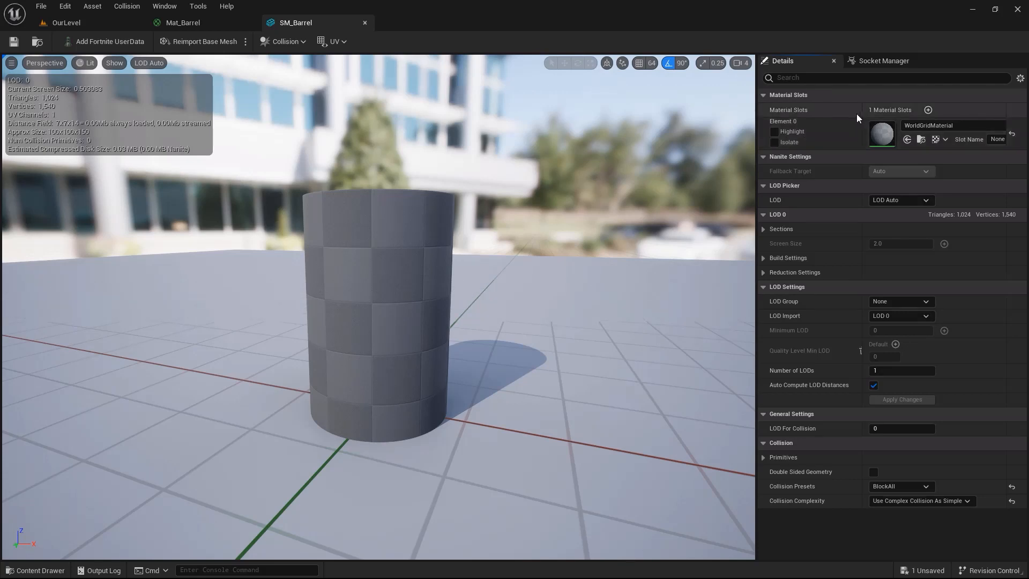
{"action": "left_click", "coordinate": [930, 125]}
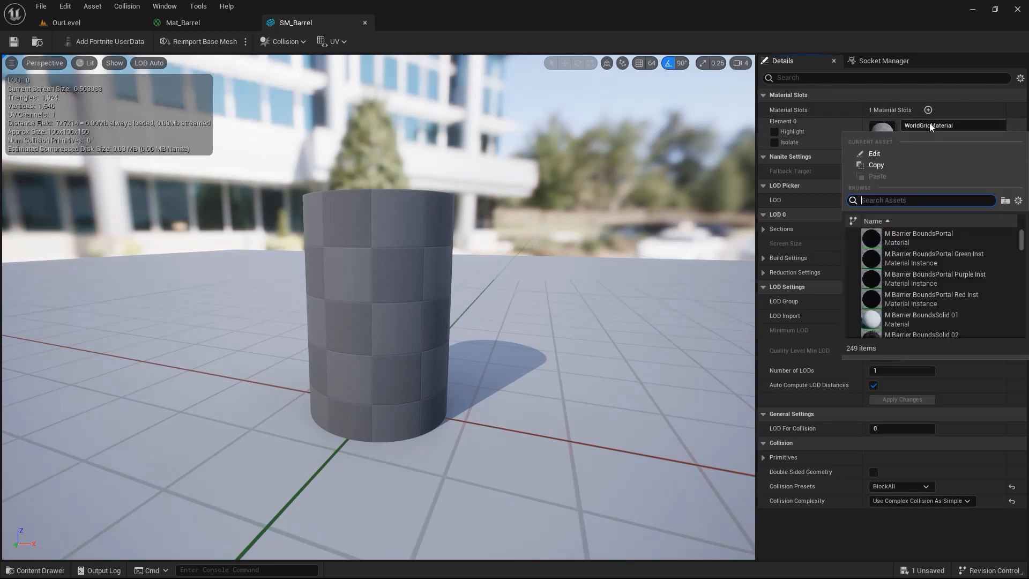
{"action": "type", "text": "Mat_Bar"}
{"action": "left_click", "coordinate": [914, 236]}
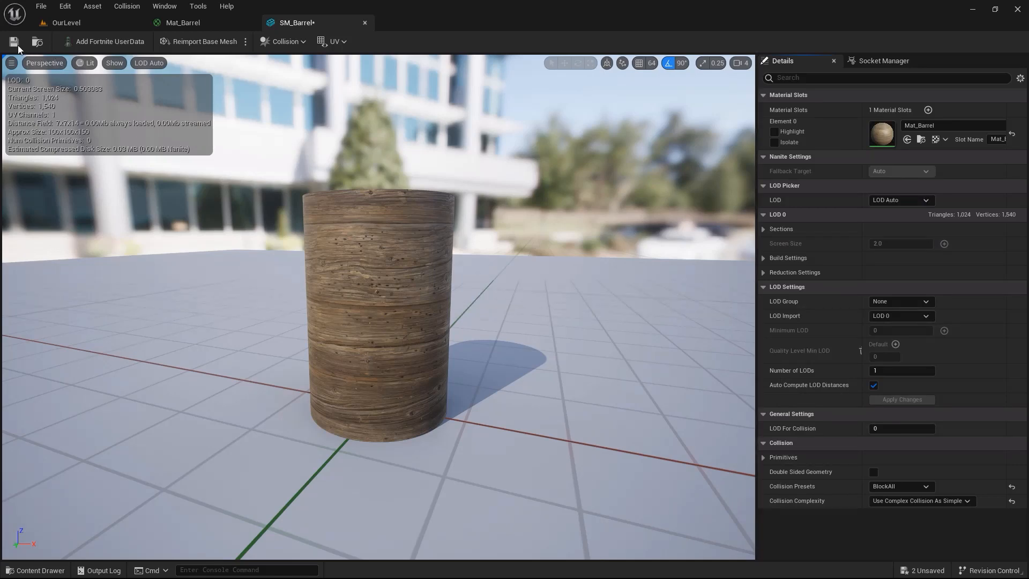
Step: Duplicate the selected barrel in OurLevel, place the copy at the near end of the row, and deselect it
{"action": "left_click", "coordinate": [69, 22]}
{"action": "left_click_drag", "start_coordinate": [292, 306], "coordinate": [138, 321], "text": "alt"}
{"action": "key", "text": "Escape"}
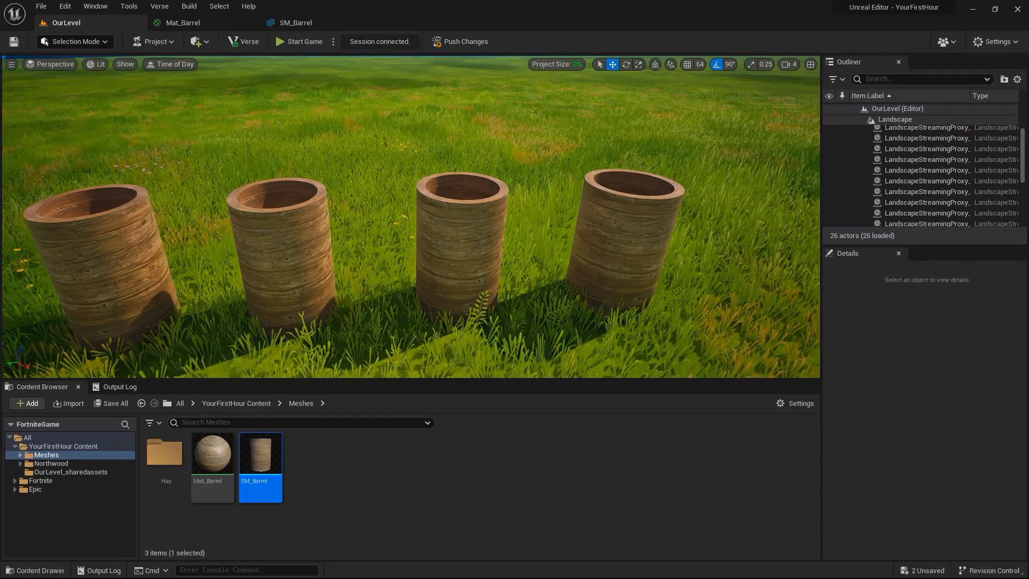
Step: Reopen the Mat_Barrel material graph and deselect the Texture Sample node
{"action": "left_click", "coordinate": [303, 277]}
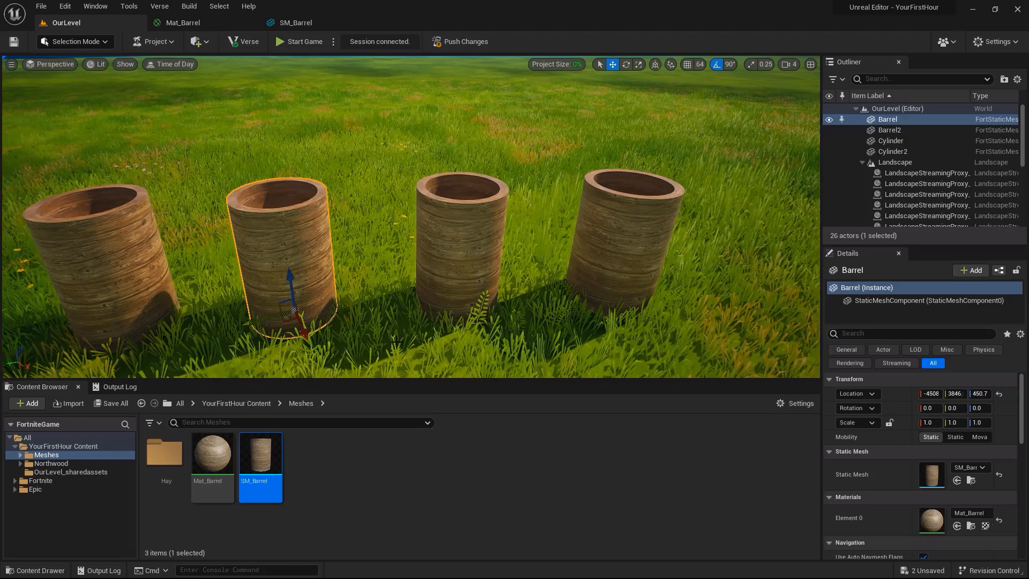
{"action": "double_click", "coordinate": [213, 454]}
{"action": "right_click_drag", "start_coordinate": [408, 350], "coordinate": [442, 225]}
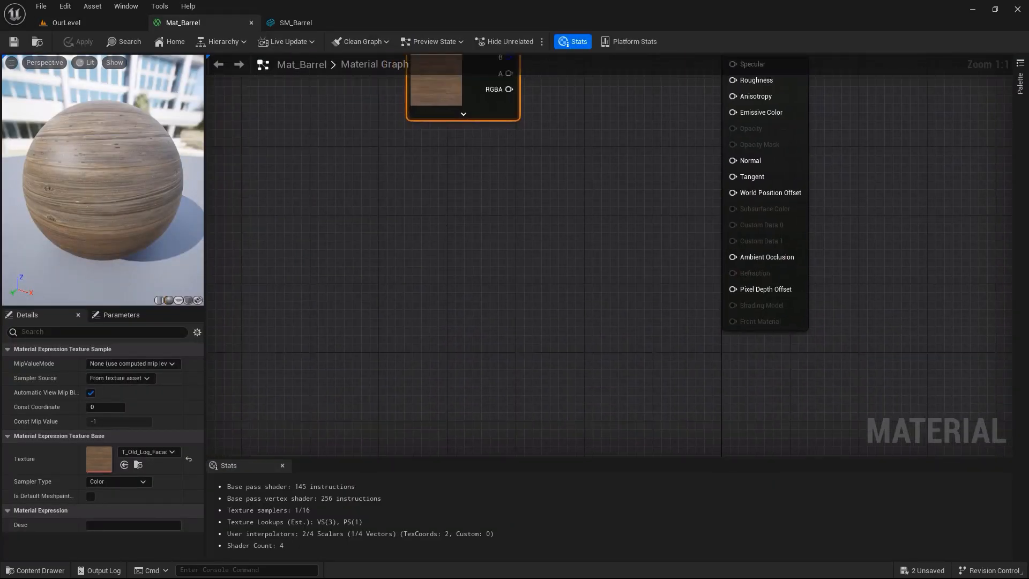
{"action": "left_click", "coordinate": [422, 195]}
{"action": "right_click_drag", "start_coordinate": [423, 194], "coordinate": [433, 230]}
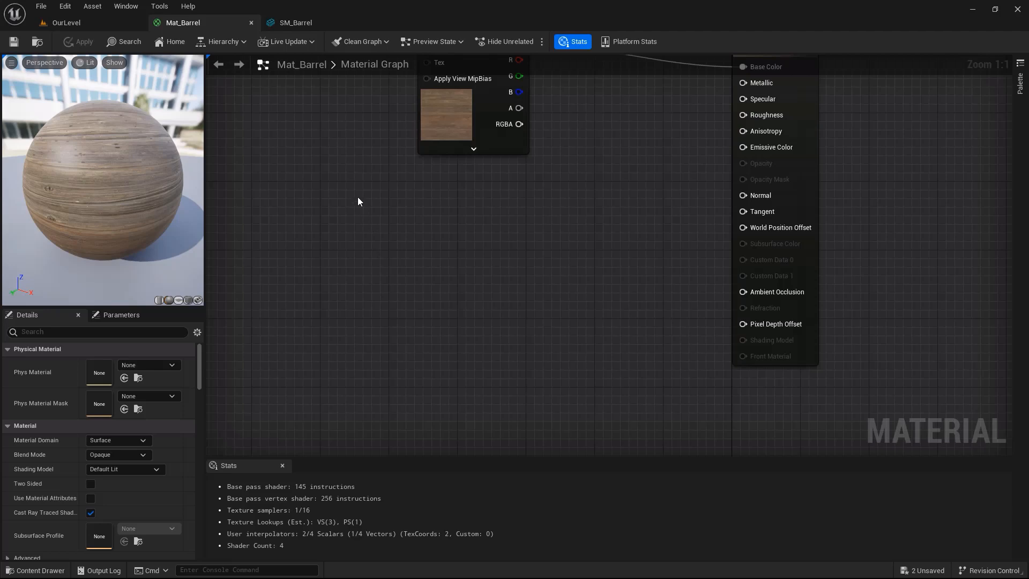
Step: Search the Epic content folder for "log" and add the Old Log Facade N and ORM textures to the Mat_Barrel graph
{"action": "left_click", "coordinate": [78, 19]}
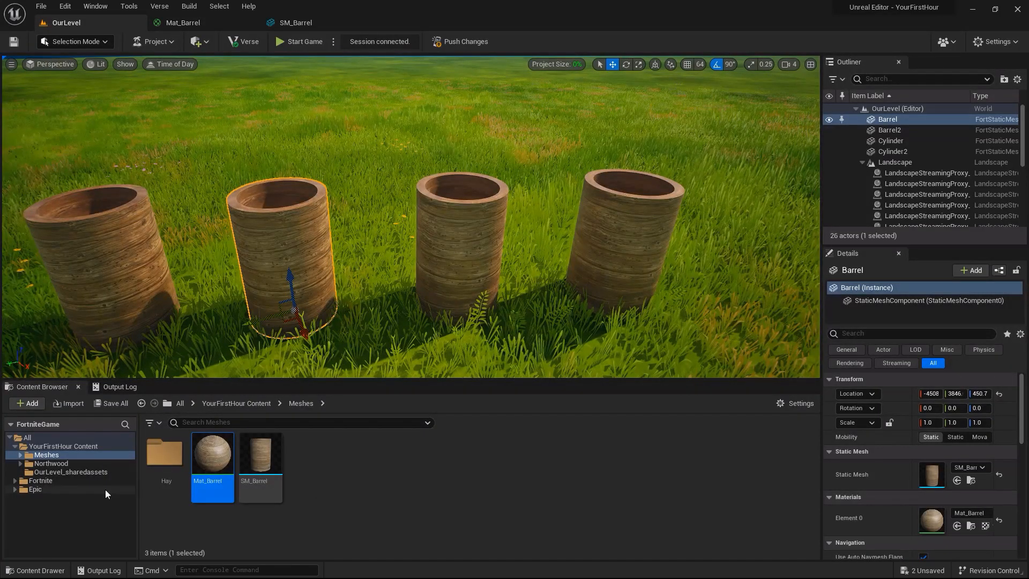
{"action": "left_click", "coordinate": [48, 490]}
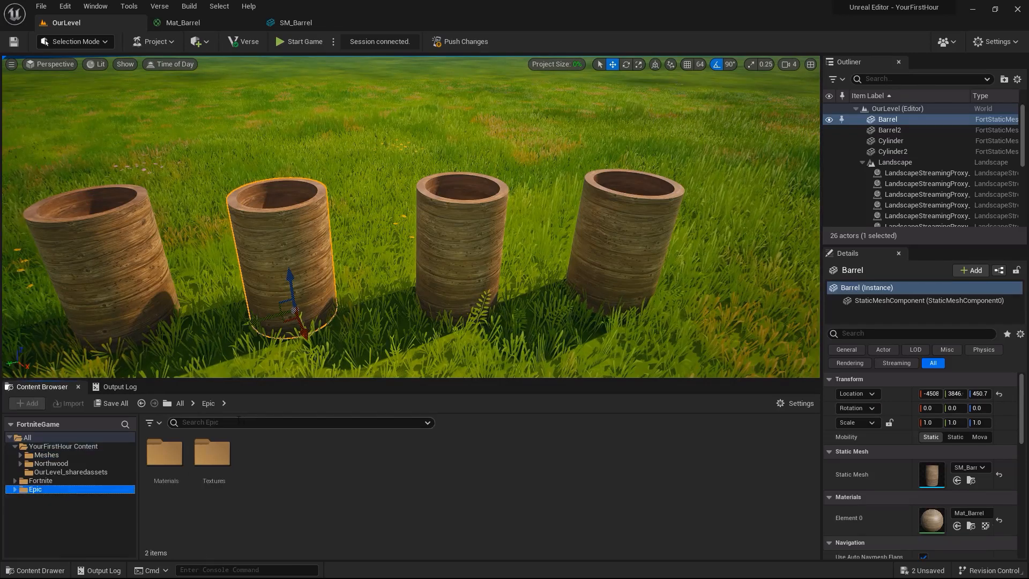
{"action": "left_click", "coordinate": [239, 422]}
{"action": "type", "text": "log"}
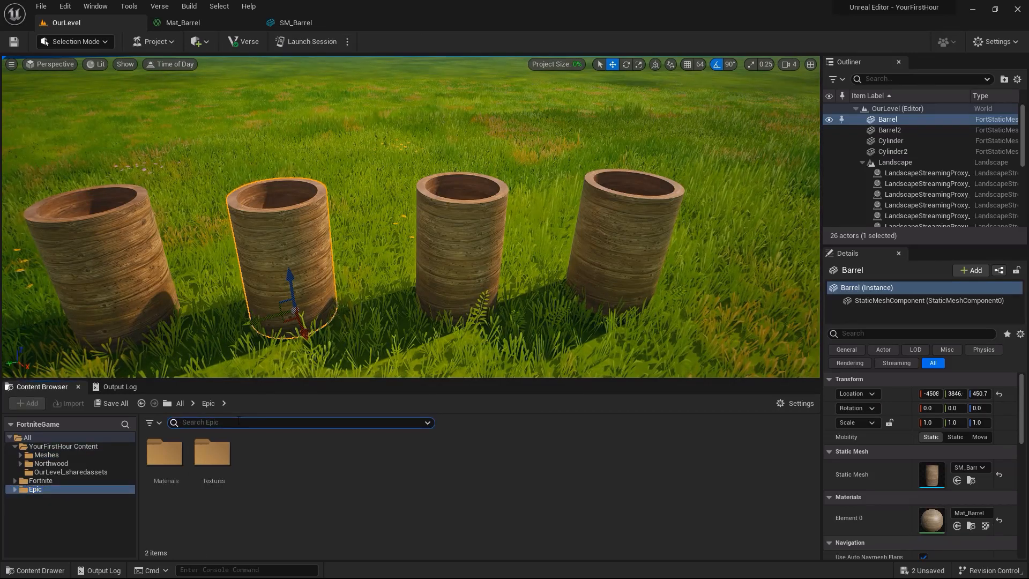
{"action": "left_click", "coordinate": [455, 485]}
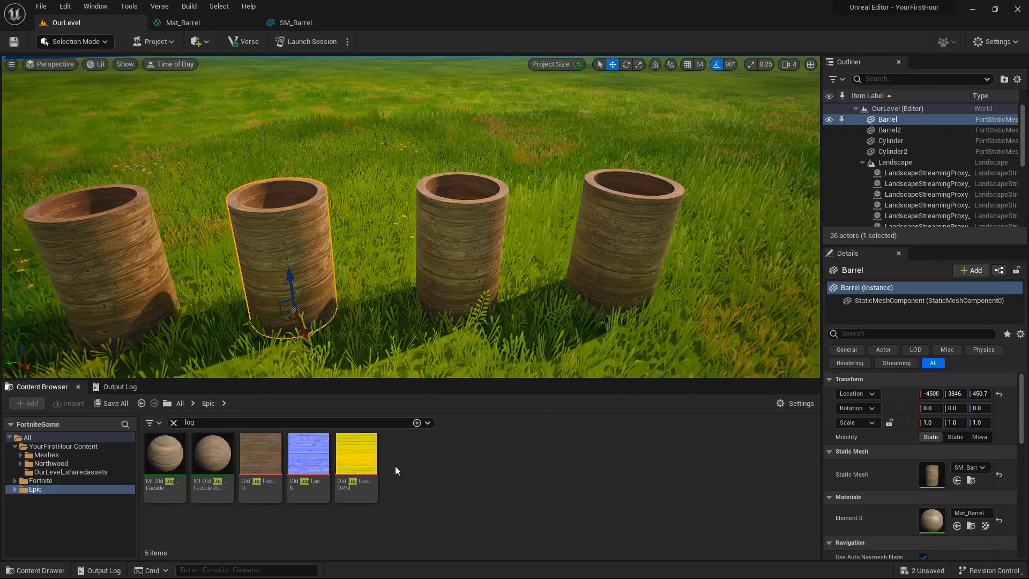
{"action": "left_click", "coordinate": [356, 456]}
{"action": "left_click", "coordinate": [315, 458], "text": "ctrl"}
{"action": "left_click_drag", "start_coordinate": [315, 458], "coordinate": [334, 218]}
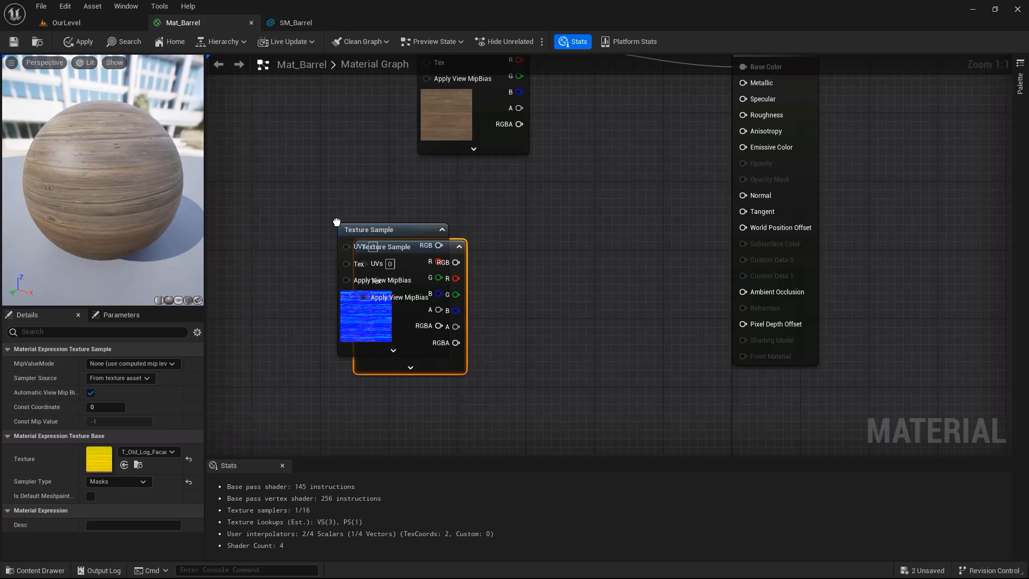
Step: Separate the two new Texture Sample nodes, placing the ORM one under the wood texture and the normal map below it
{"action": "left_click", "coordinate": [571, 301]}
{"action": "left_click_drag", "start_coordinate": [384, 228], "coordinate": [562, 315]}
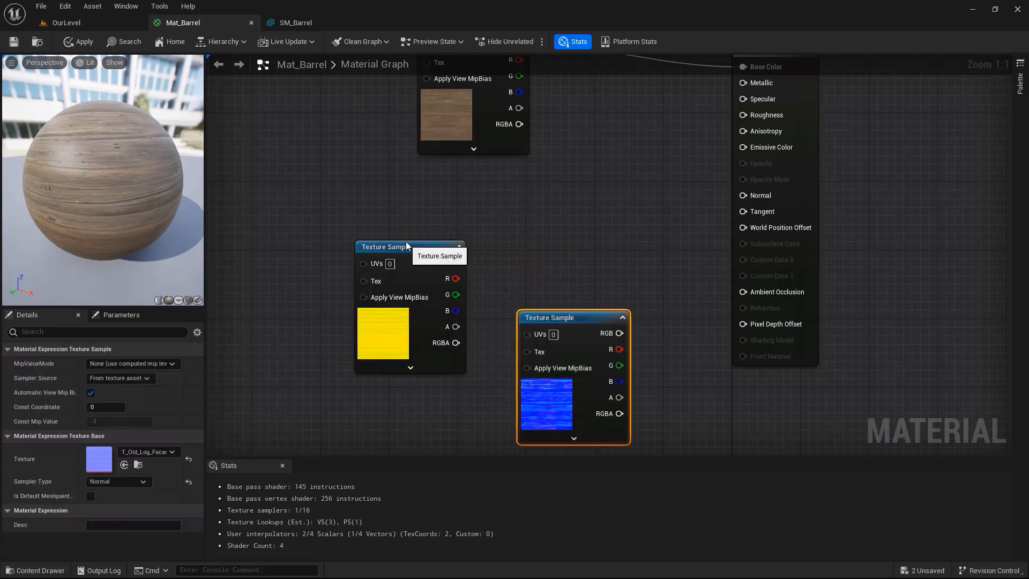
{"action": "left_click_drag", "start_coordinate": [407, 242], "coordinate": [433, 183]}
{"action": "left_click_drag", "start_coordinate": [552, 318], "coordinate": [535, 353]}
{"action": "right_click_drag", "start_coordinate": [552, 268], "coordinate": [539, 256]}
{"action": "left_click_drag", "start_coordinate": [405, 179], "coordinate": [439, 178]}
{"action": "right_click_drag", "start_coordinate": [439, 179], "coordinate": [415, 190]}
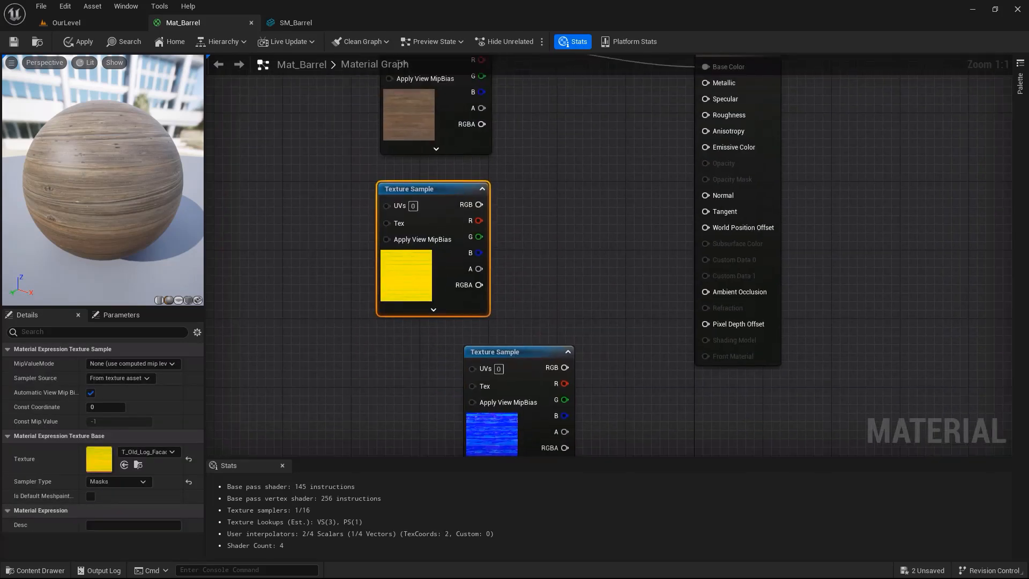
Step: Connect the RGB output of the Old Log Facade N sample to the material's Normal input
{"action": "left_click", "coordinate": [502, 438]}
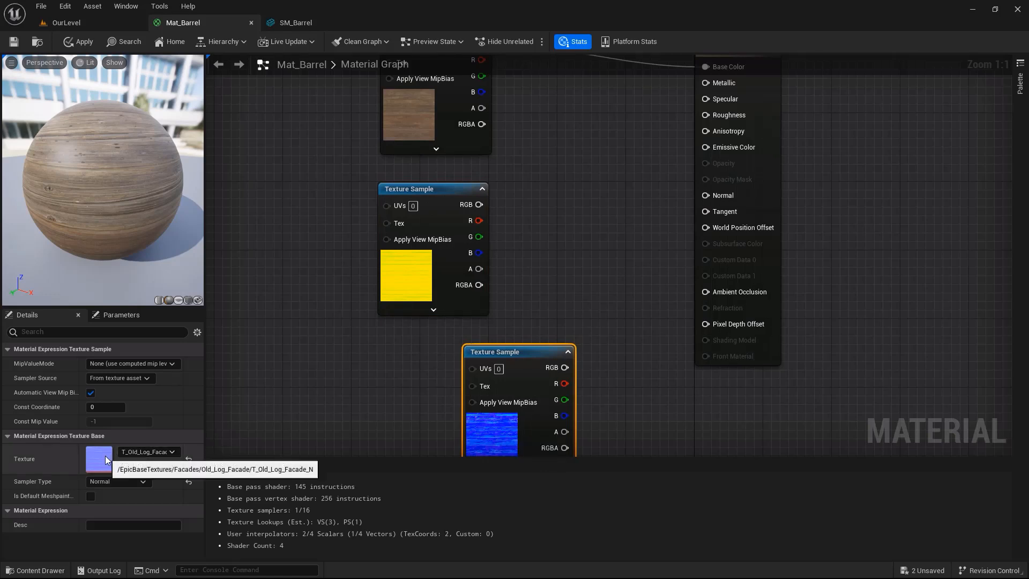
{"action": "left_click_drag", "start_coordinate": [565, 368], "coordinate": [689, 210]}
Step: Connect the ORM sample's R output to Ambient Occlusion, G to Roughness and B to Metallic
{"action": "left_click", "coordinate": [461, 246]}
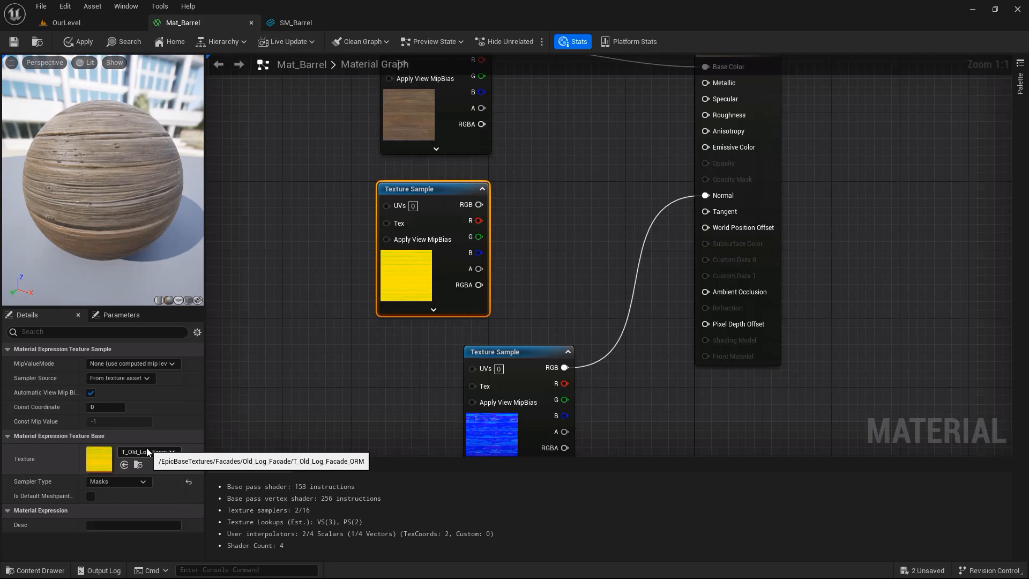
{"action": "left_click_drag", "start_coordinate": [606, 220], "coordinate": [538, 313]}
{"action": "right_click_drag", "start_coordinate": [551, 220], "coordinate": [510, 291]}
{"action": "left_click_drag", "start_coordinate": [437, 292], "coordinate": [667, 362]}
{"action": "left_click_drag", "start_coordinate": [441, 307], "coordinate": [665, 185]}
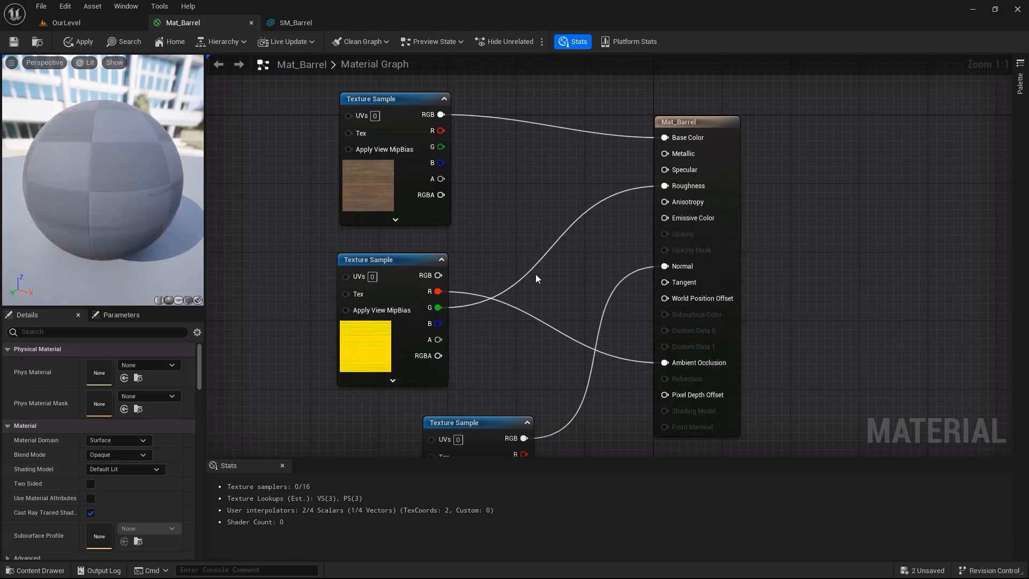
{"action": "left_click_drag", "start_coordinate": [438, 324], "coordinate": [667, 153]}
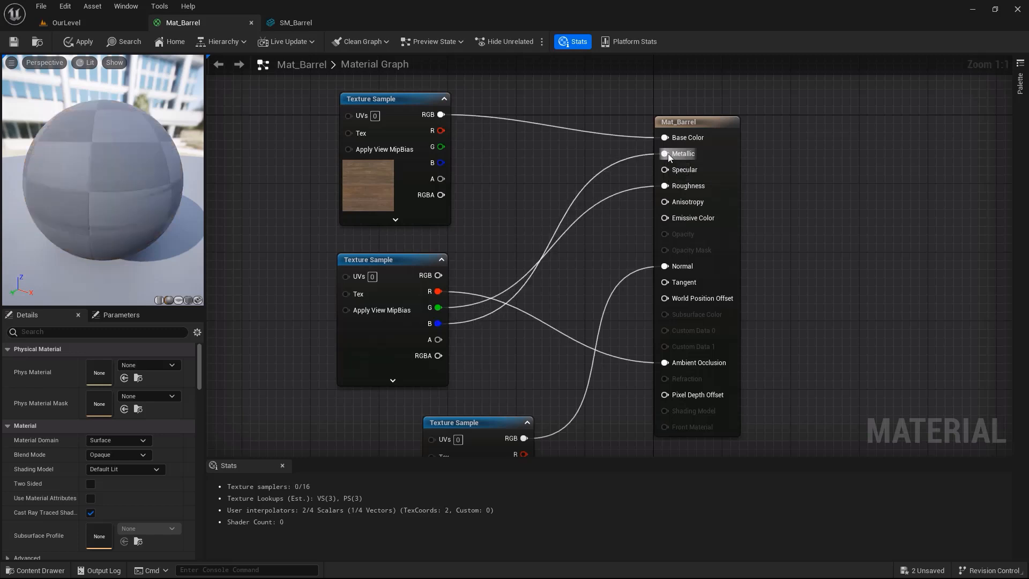
{"action": "right_click_drag", "start_coordinate": [520, 198], "coordinate": [452, 175]}
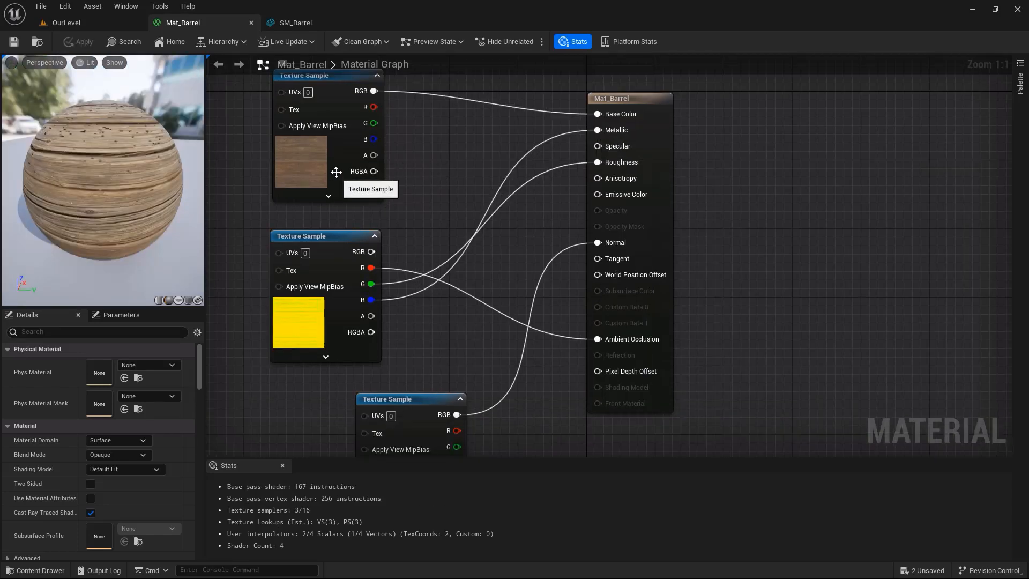
Step: Return to OurLevel, select the original Barrel close up, and switch the editor to Modeling mode
{"action": "left_click", "coordinate": [86, 22]}
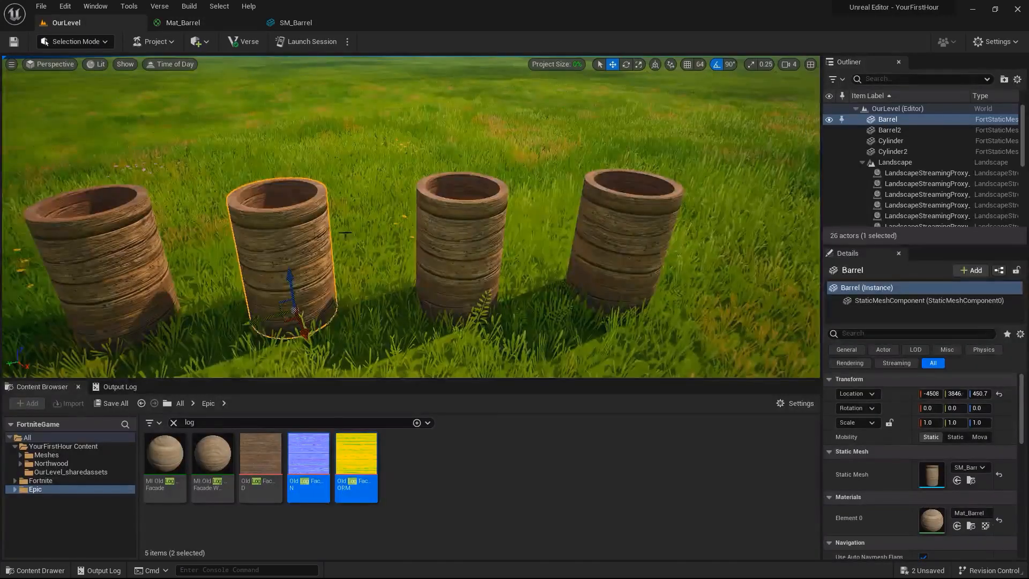
{"action": "key", "text": "f"}
{"action": "left_click_drag", "start_coordinate": [344, 233], "coordinate": [472, 215], "text": "alt"}
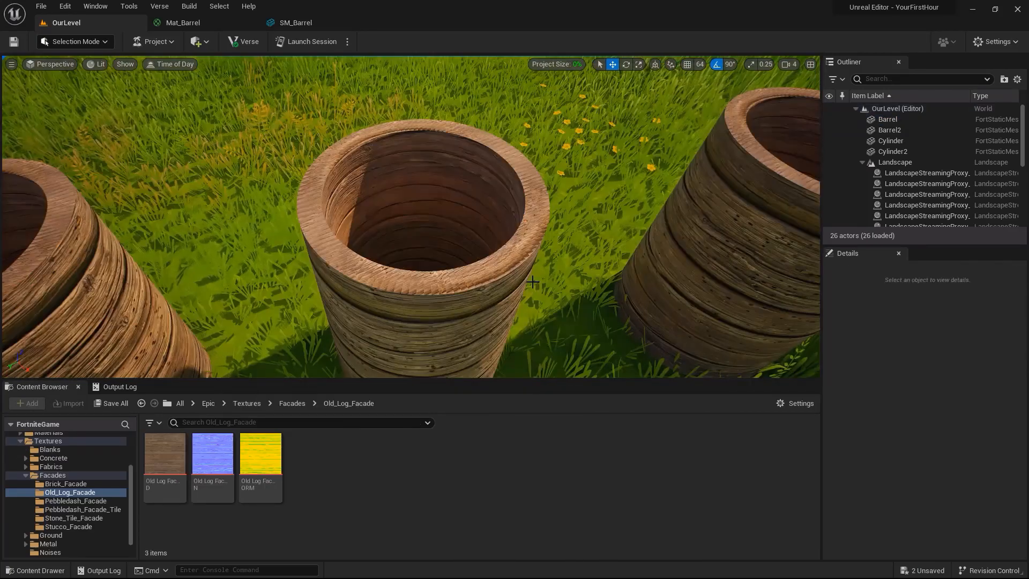
{"action": "left_click", "coordinate": [415, 287]}
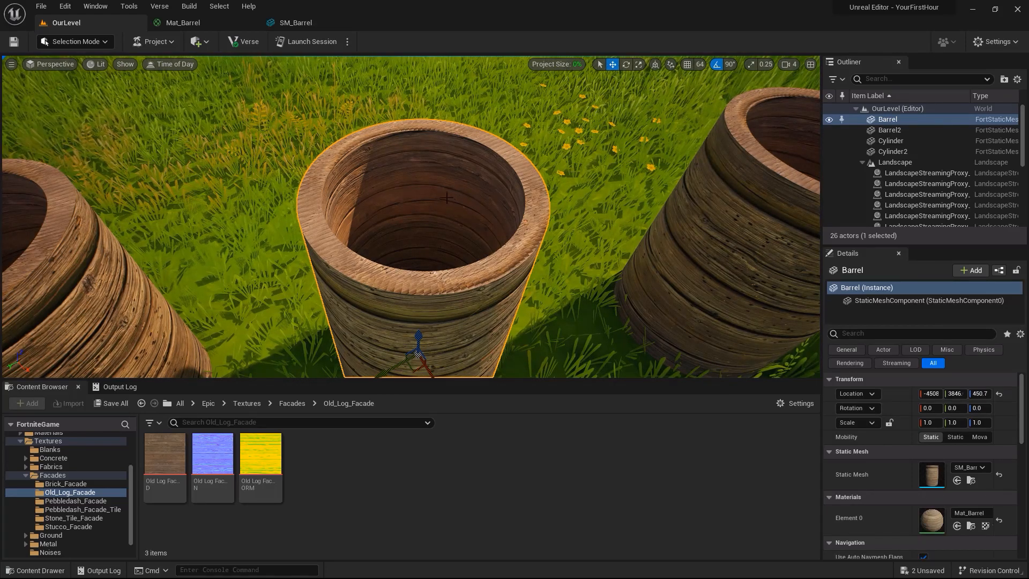
{"action": "left_click", "coordinate": [65, 41]}
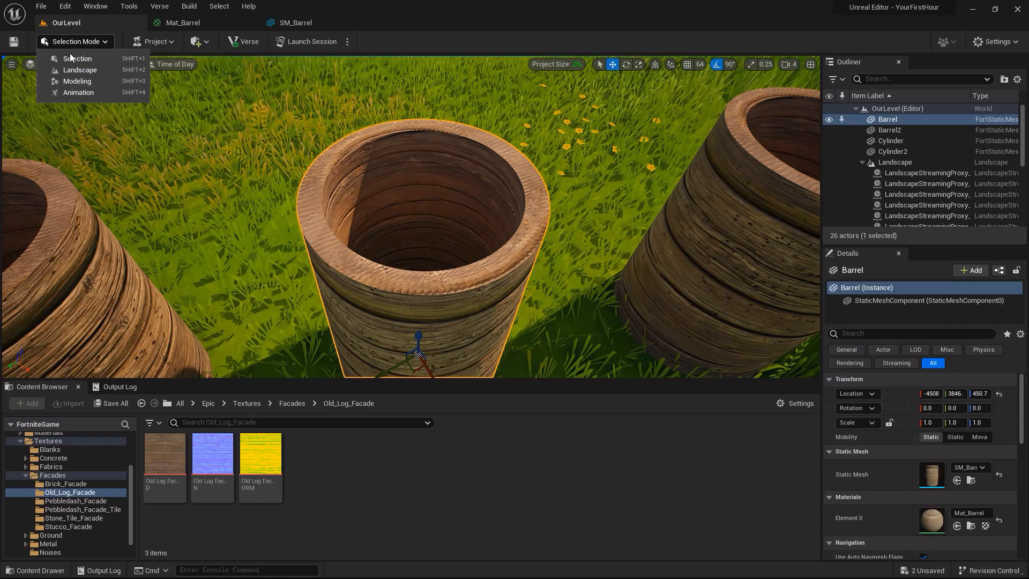
{"action": "left_click", "coordinate": [76, 83]}
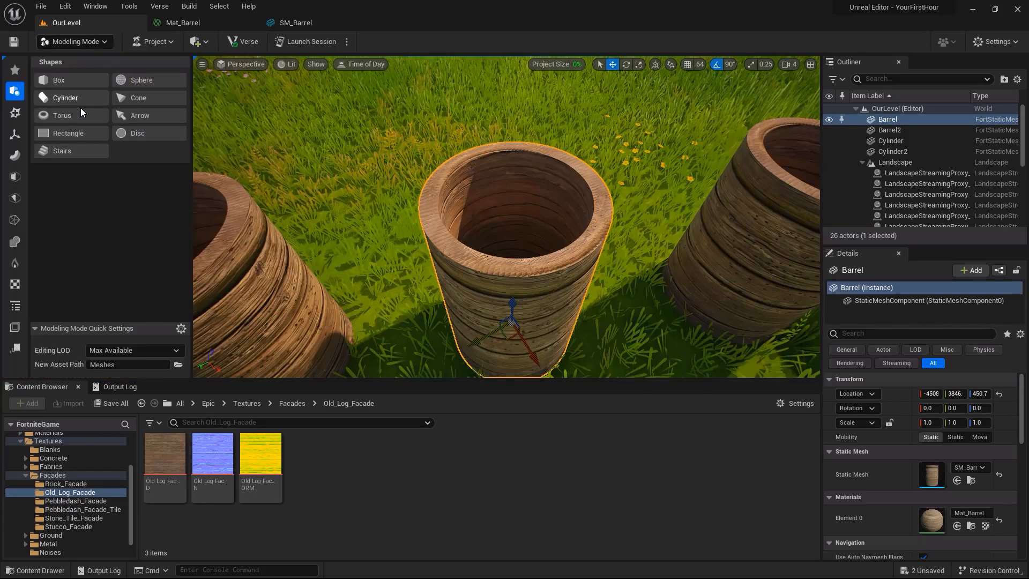
Step: Project the selected barrel's UVs using the Cylinder projection type, accept the result, and return to Selection mode
{"action": "left_click", "coordinate": [16, 286]}
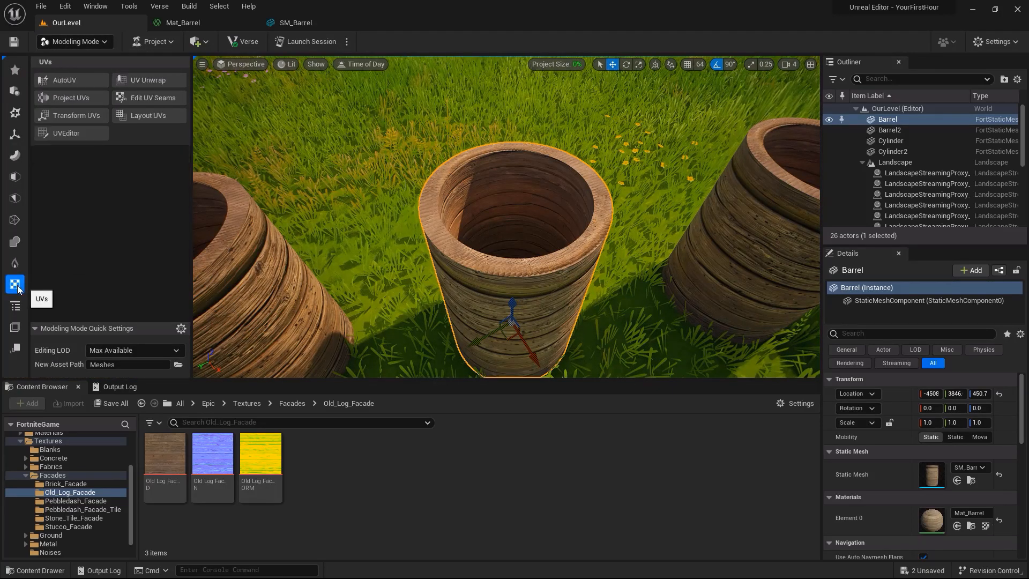
{"action": "left_click", "coordinate": [62, 95]}
{"action": "left_click", "coordinate": [133, 213]}
{"action": "left_click", "coordinate": [128, 232]}
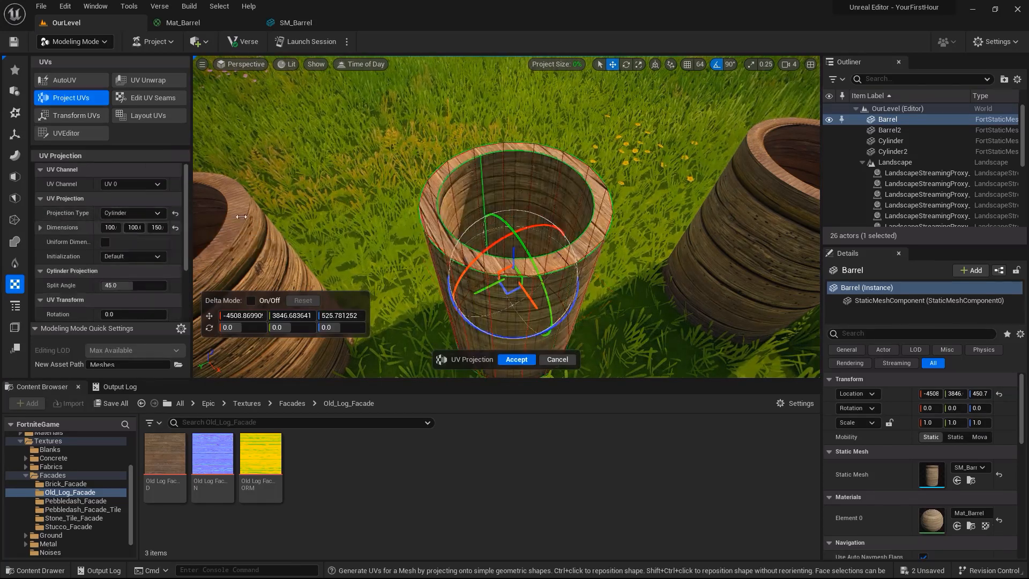
{"action": "left_click", "coordinate": [517, 359]}
{"action": "left_click", "coordinate": [75, 43]}
{"action": "left_click", "coordinate": [76, 57]}
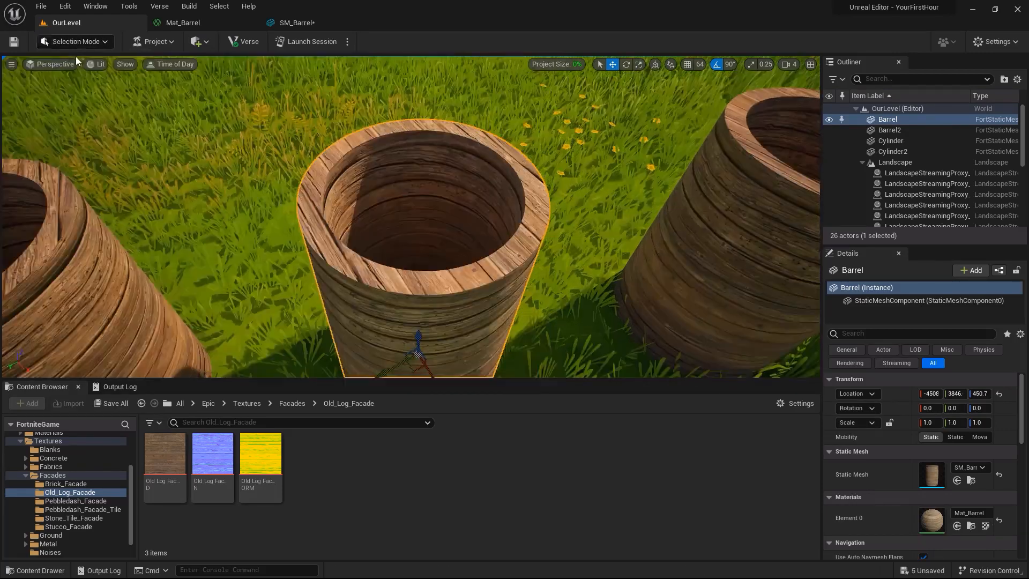
{"action": "mouse_move", "coordinate": [529, 304]}
{"action": "left_mouse_down", "text": "alt"}
{"action": "mouse_move", "coordinate": [536, 231]}
{"action": "mouse_move", "coordinate": [528, 318]}
{"action": "left_mouse_up", "text": "alt"}
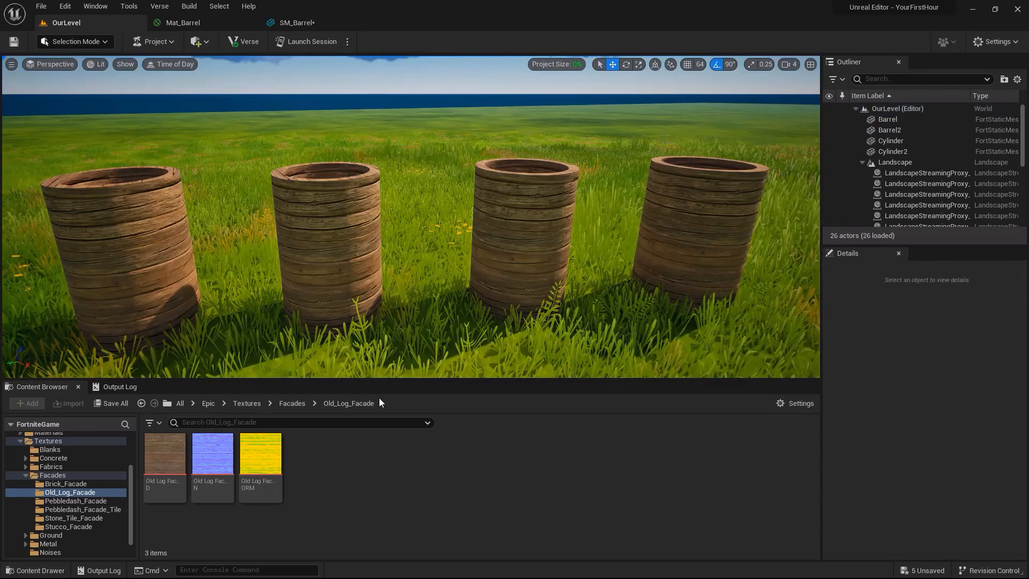
Step: Open the Mat_Barrel material from the project's Meshes folder
{"action": "left_click_drag", "start_coordinate": [131, 477], "coordinate": [128, 435]}
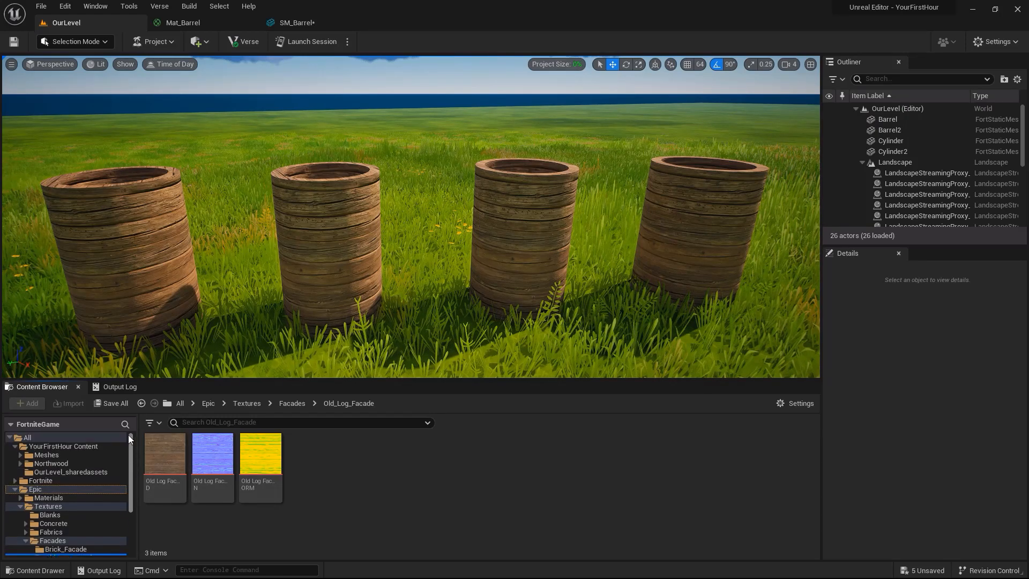
{"action": "left_click", "coordinate": [63, 457]}
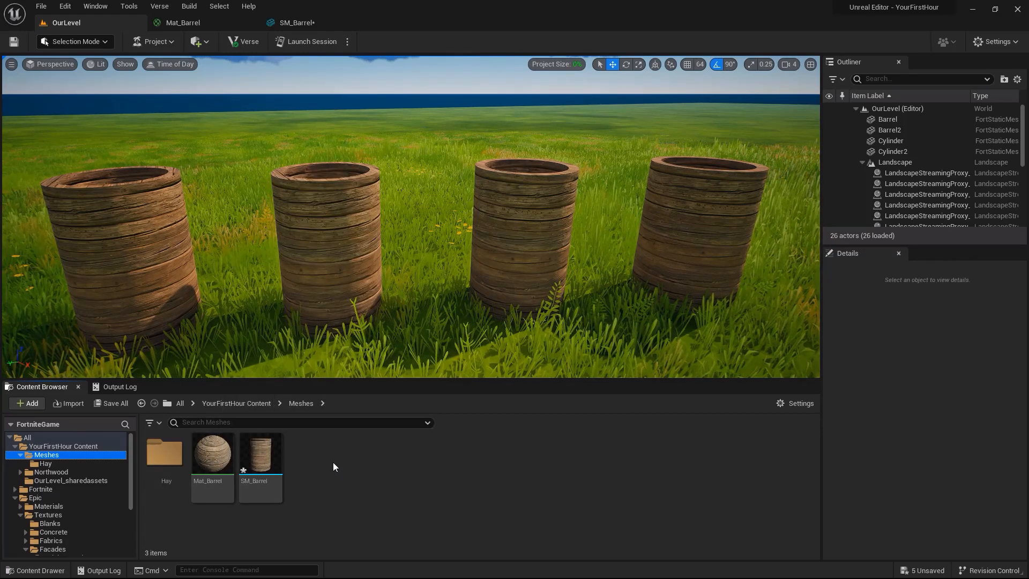
{"action": "mouse_move", "coordinate": [271, 456]}
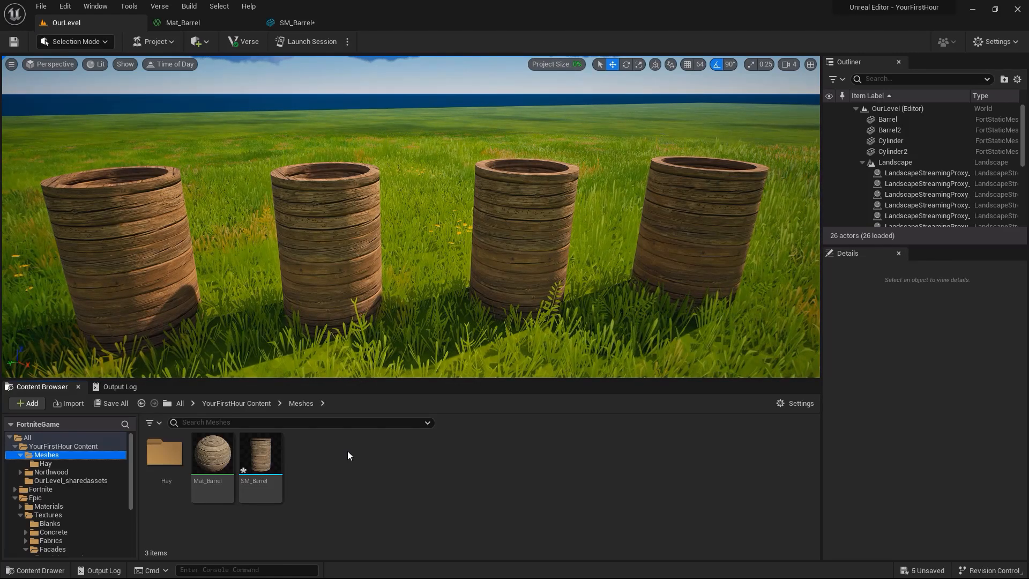
{"action": "double_click", "coordinate": [220, 450]}
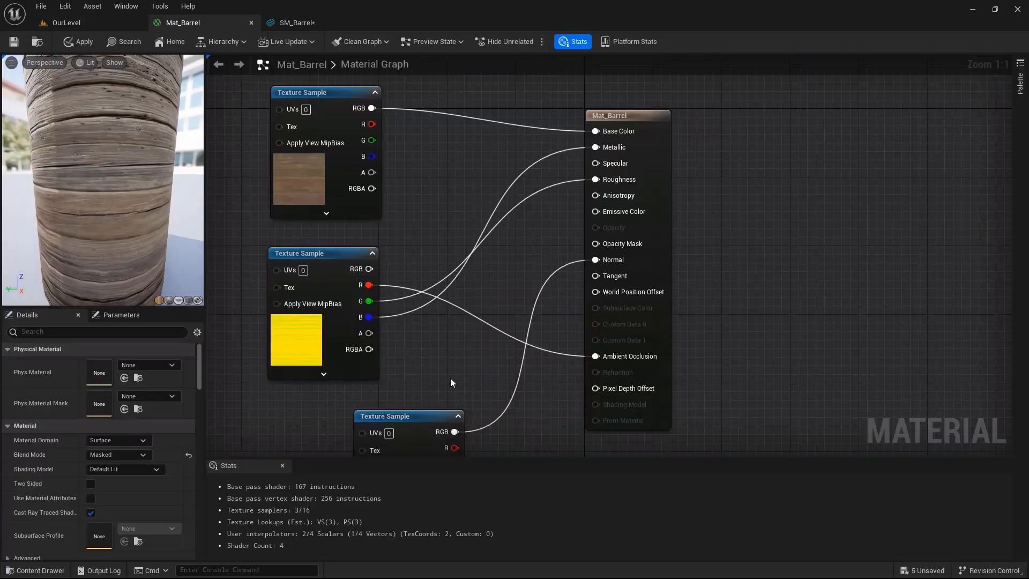
Step: Add a three-component Constant node above the wood Texture Sample and feed it into input A of a new Multiply node
{"action": "right_click_drag", "start_coordinate": [439, 193], "coordinate": [479, 380]}
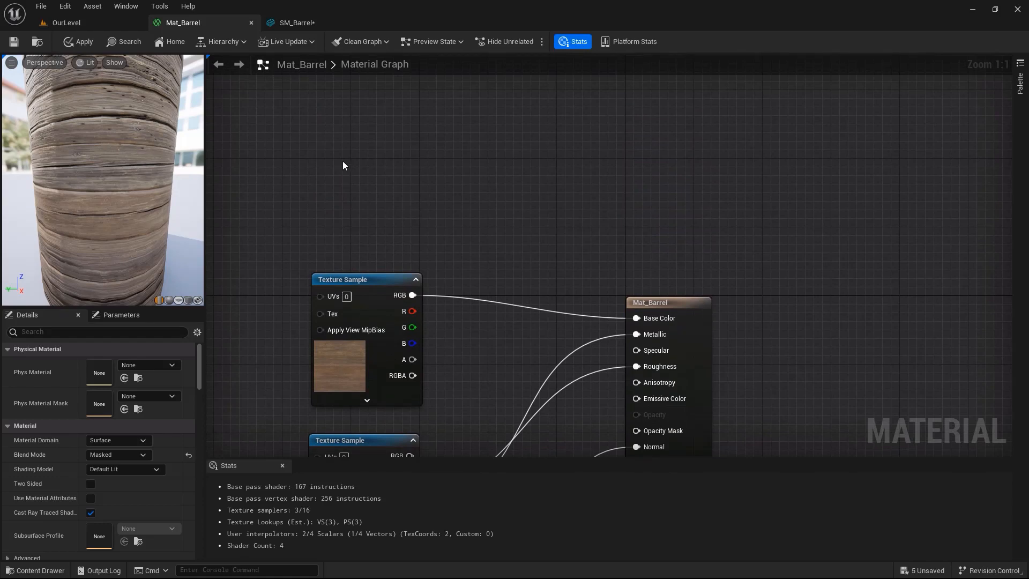
{"action": "left_click", "coordinate": [324, 147]}
{"action": "left_click_drag", "start_coordinate": [427, 170], "coordinate": [538, 236]}
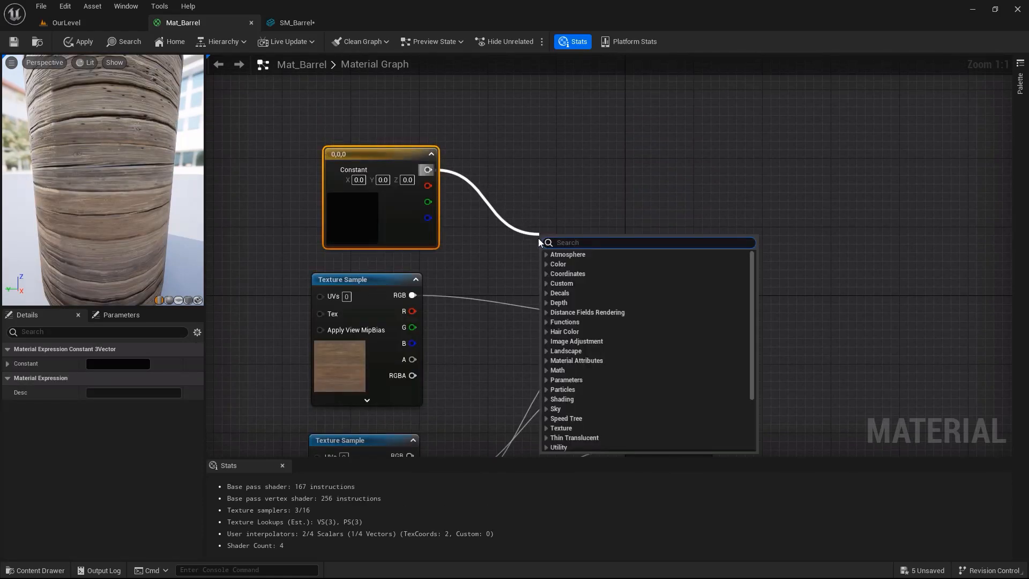
{"action": "type", "text": "multi"}
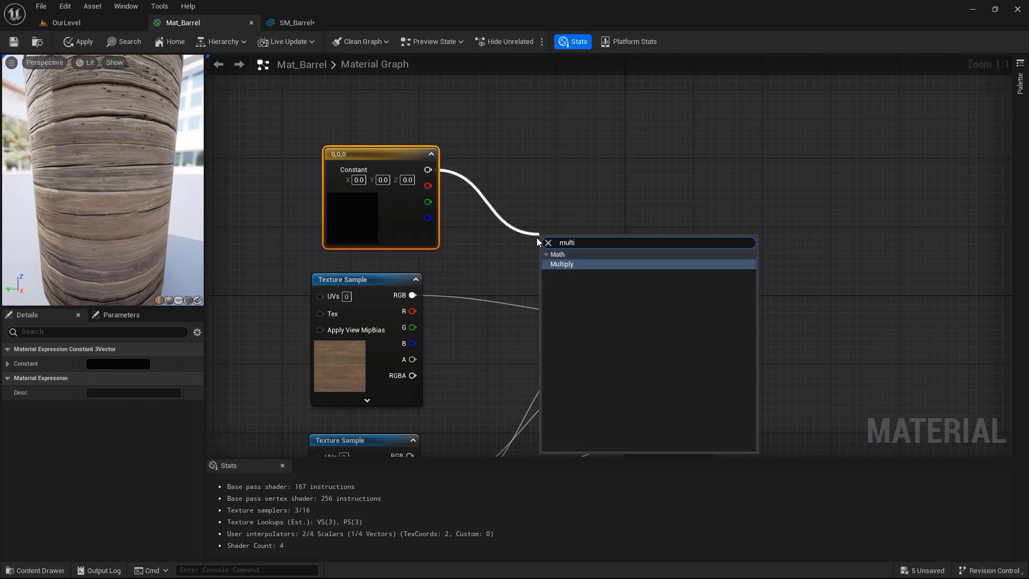
{"action": "key", "text": "Return"}
Step: Connect the wood texture's RGB output to Multiply input B and the Multiply output to Base Color, then check the preview mesh
{"action": "left_click_drag", "start_coordinate": [374, 156], "coordinate": [367, 142]}
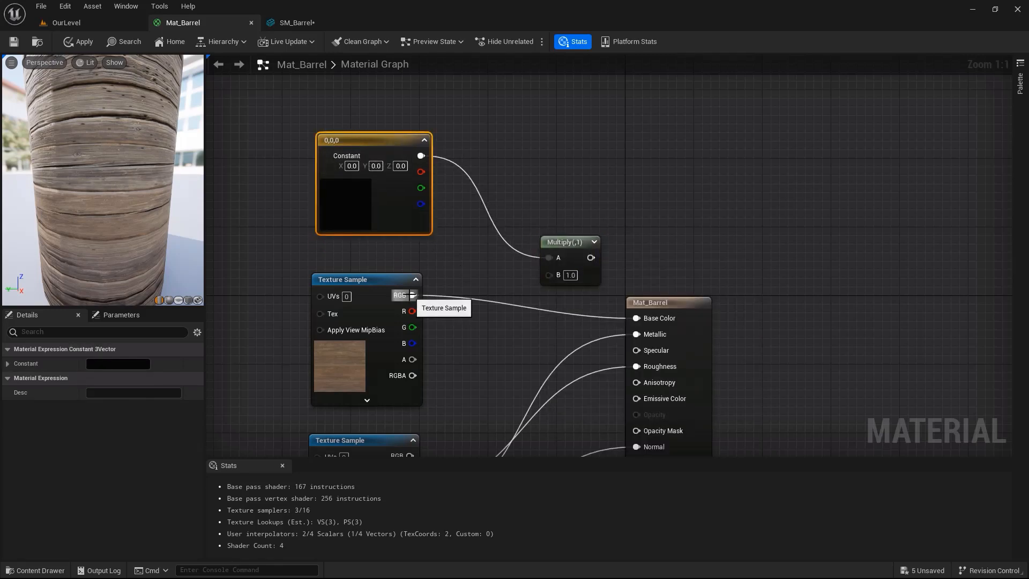
{"action": "left_click_drag", "start_coordinate": [412, 295], "coordinate": [637, 318]}
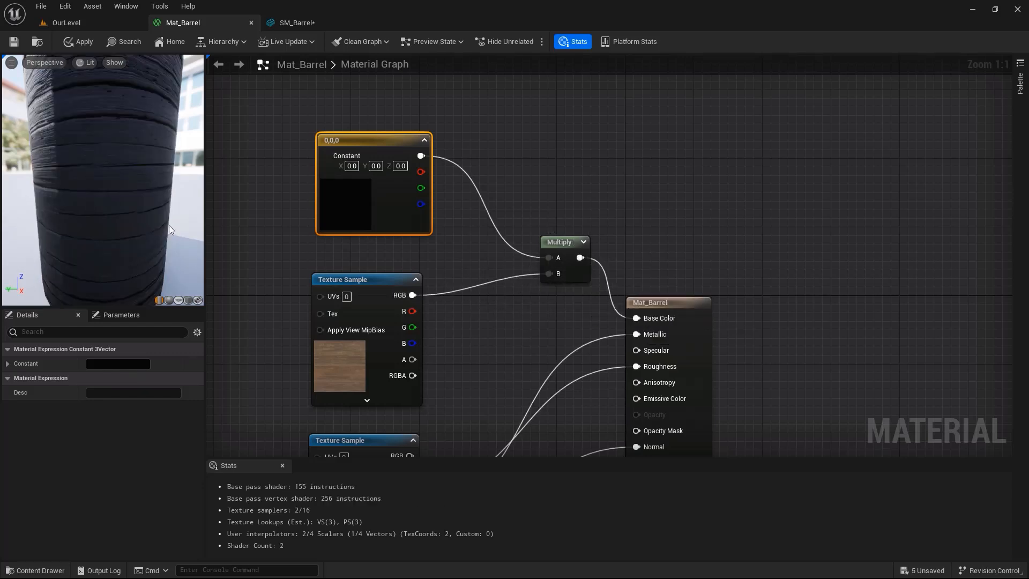
{"action": "left_click_drag", "start_coordinate": [89, 178], "coordinate": [92, 204]}
{"action": "scroll", "coordinate": [89, 178], "scroll_direction": "down", "scroll_amount": 2}
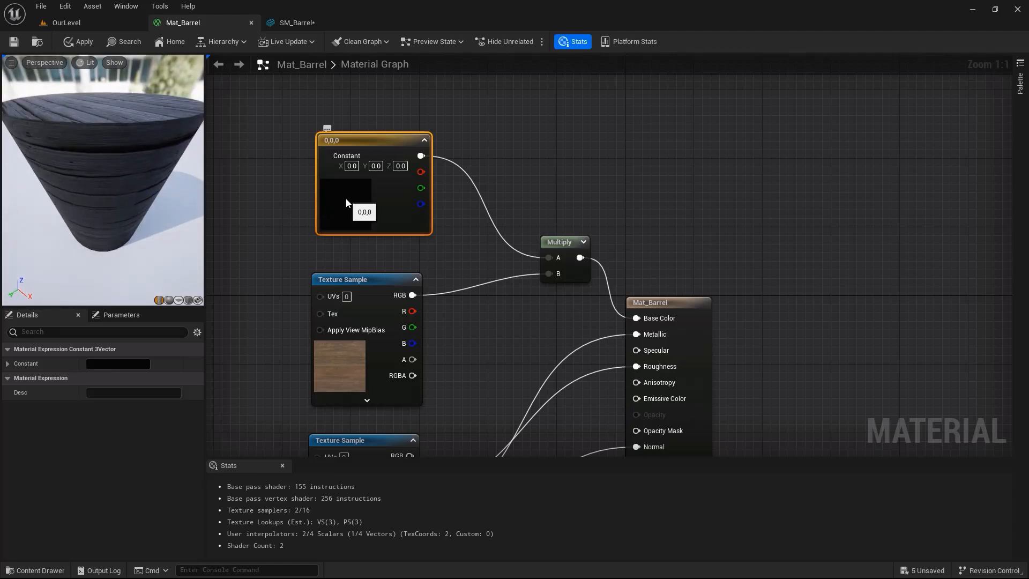
Step: Set the Constant node's colour to white (1, 1, 1)
{"action": "double_click", "coordinate": [346, 198]}
{"action": "left_click_drag", "start_coordinate": [506, 292], "coordinate": [503, 242]}
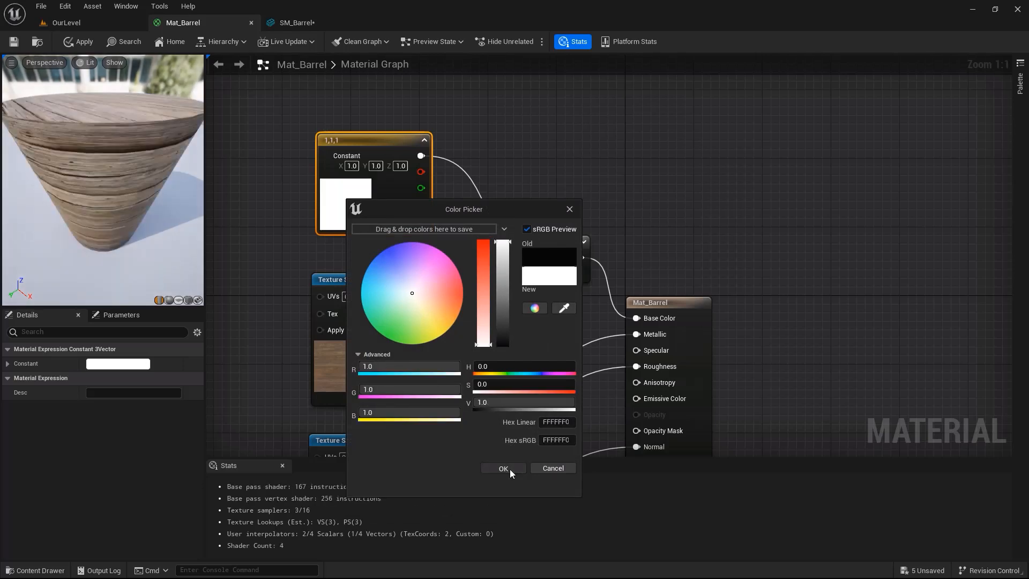
{"action": "left_click", "coordinate": [503, 468]}
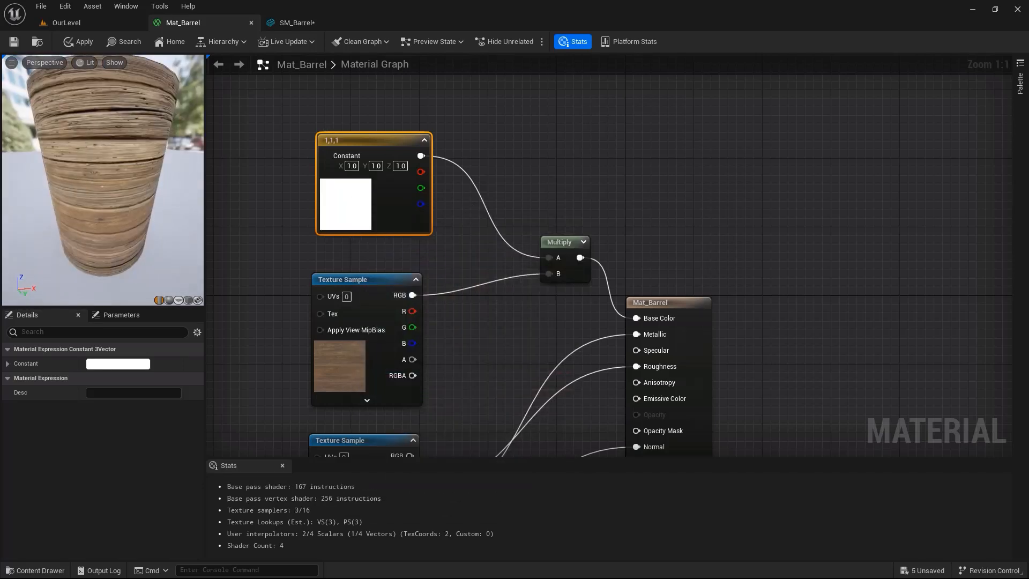
Step: Convert the white Constant node to a parameter named Tint and save the material
{"action": "right_click", "coordinate": [358, 140]}
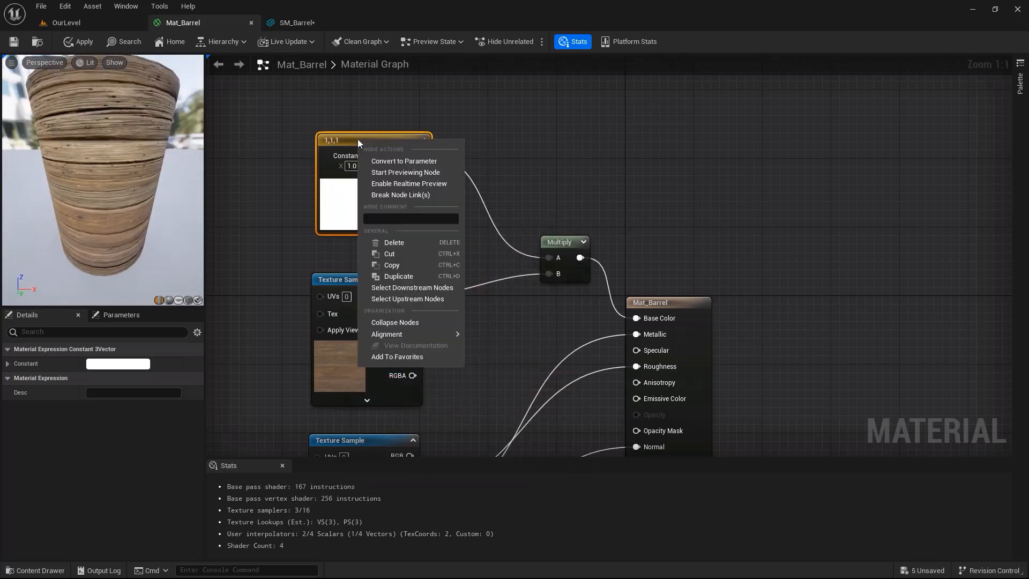
{"action": "left_click", "coordinate": [391, 161]}
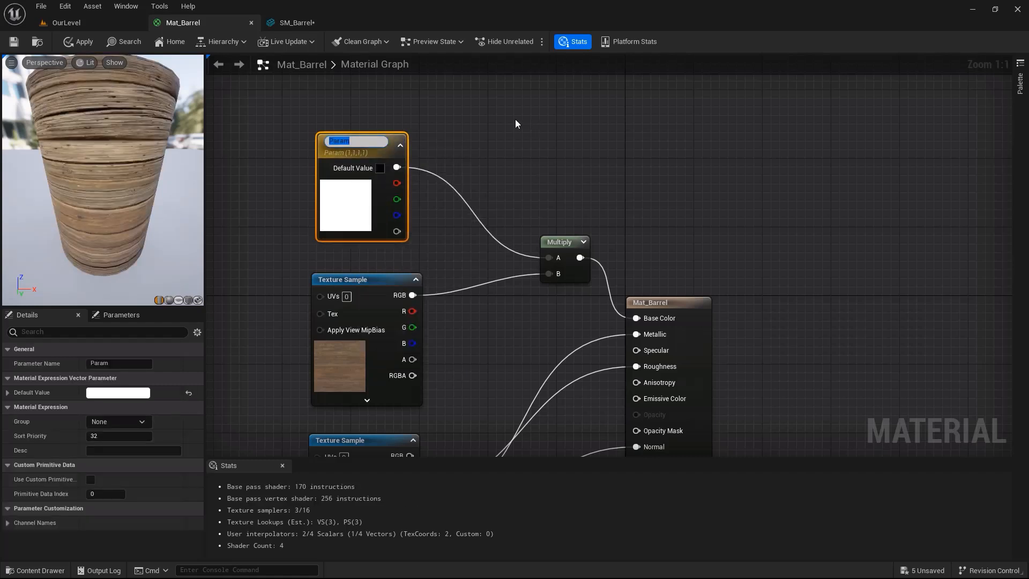
{"action": "type", "text": "Tint"}
{"action": "key", "text": "Return"}
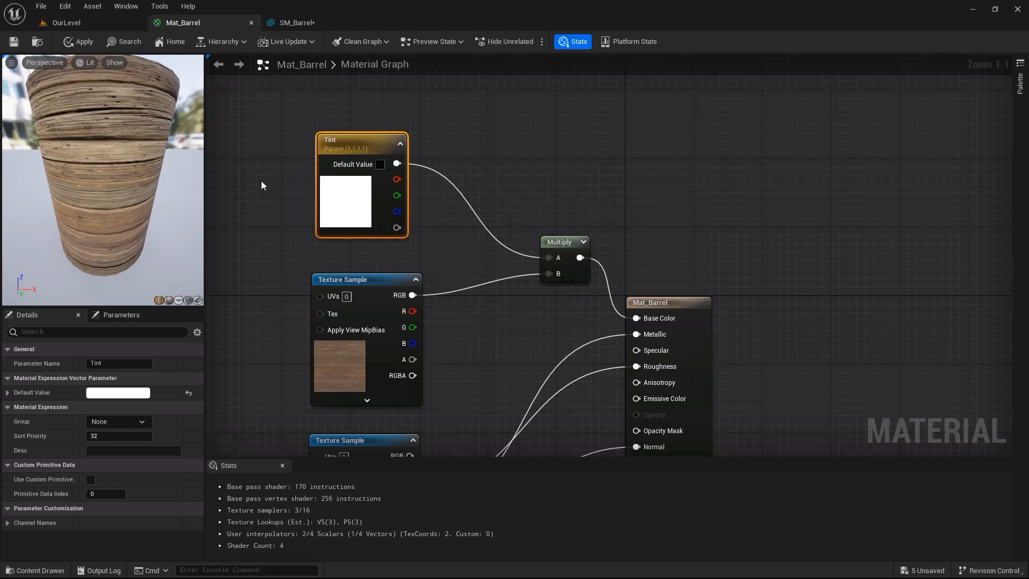
{"action": "left_click", "coordinate": [14, 43]}
Step: Return to OurLevel and create a material instance of Mat_Barrel named Mat_Barrel_Blue
{"action": "left_click", "coordinate": [76, 22]}
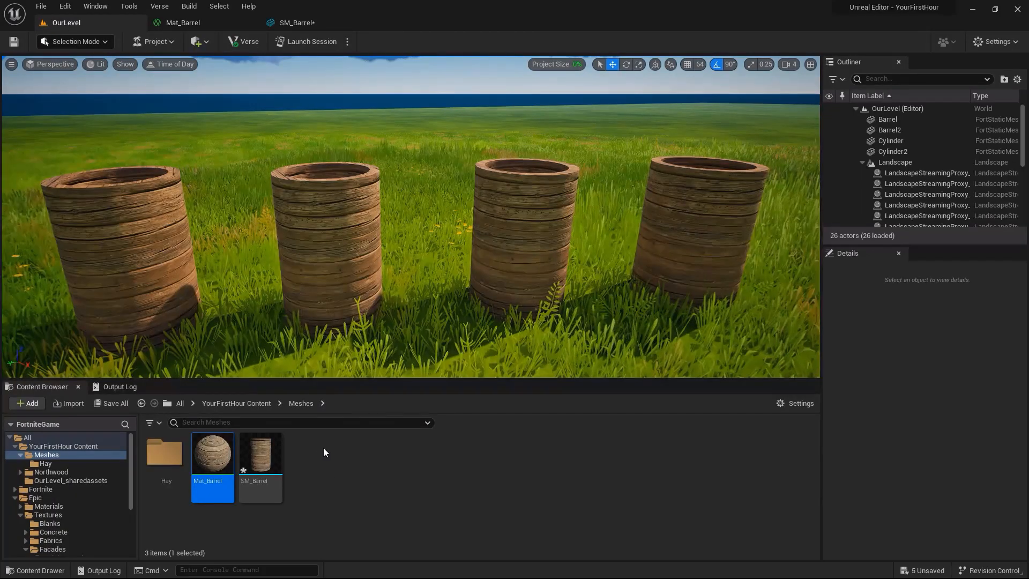
{"action": "right_click", "coordinate": [209, 458]}
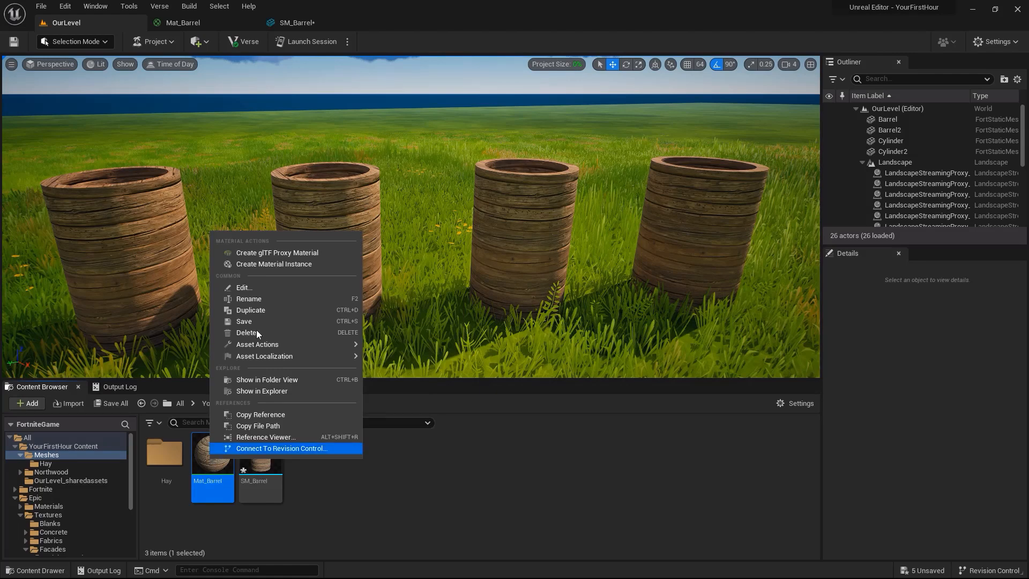
{"action": "left_click", "coordinate": [274, 262]}
{"action": "key", "text": "Right"}
{"action": "key", "text": "BackSpace"}
{"action": "key", "text": "BackSpace"}
{"action": "key", "text": "BackSpace"}
{"action": "key", "text": "BackSpace"}
{"action": "type", "text": "Blue"}
{"action": "key", "text": "Return"}
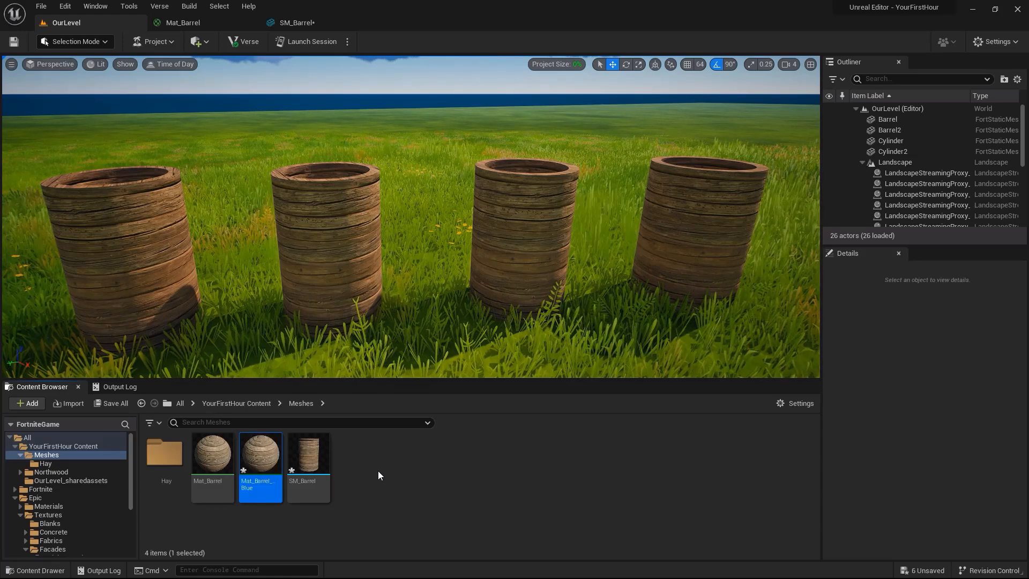
Step: Apply Mat_Barrel_Blue to the original Barrel in the level and open the material instance for editing
{"action": "left_click_drag", "start_coordinate": [259, 457], "coordinate": [327, 259]}
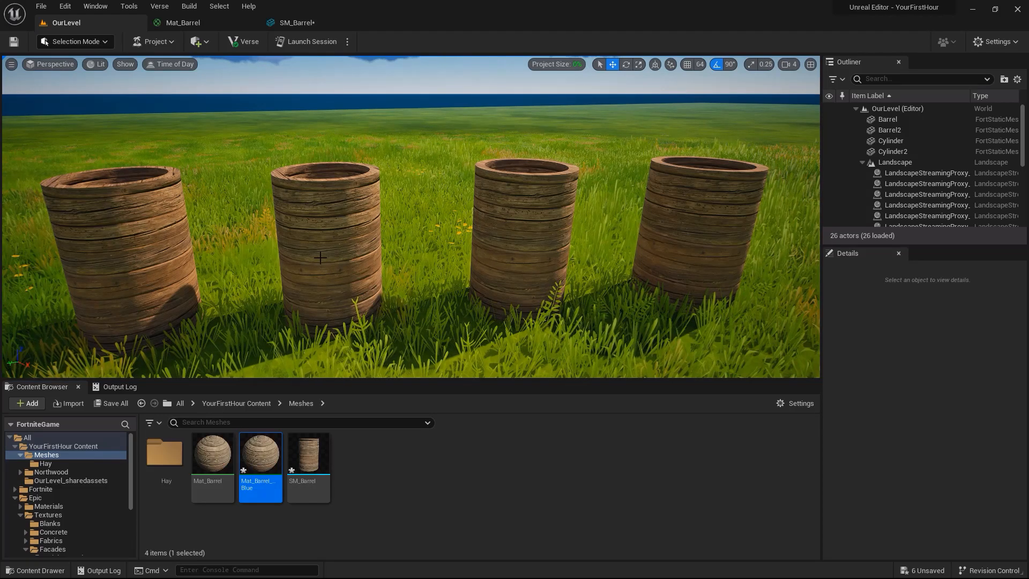
{"action": "left_click", "coordinate": [322, 257]}
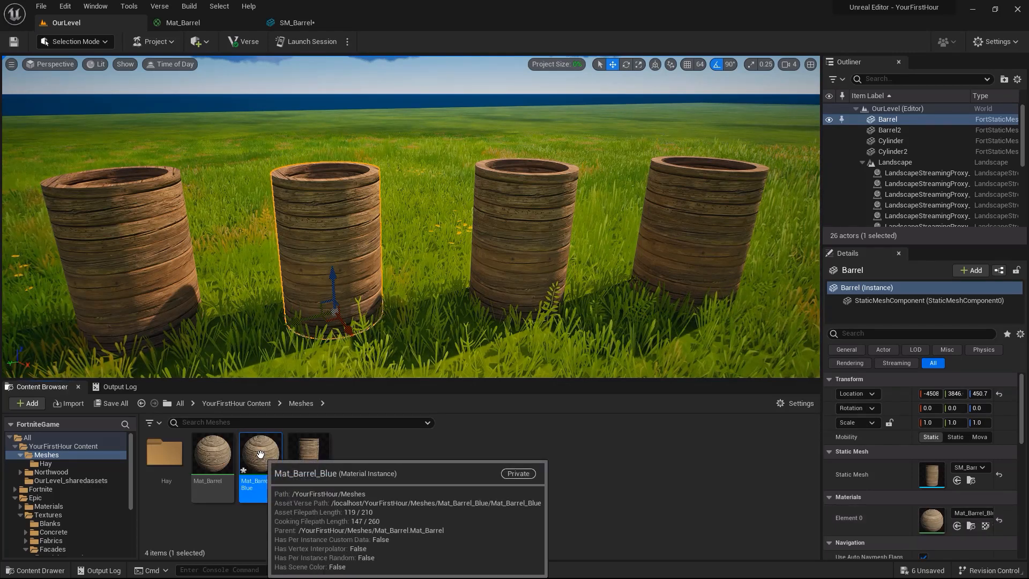
{"action": "double_click", "coordinate": [261, 454]}
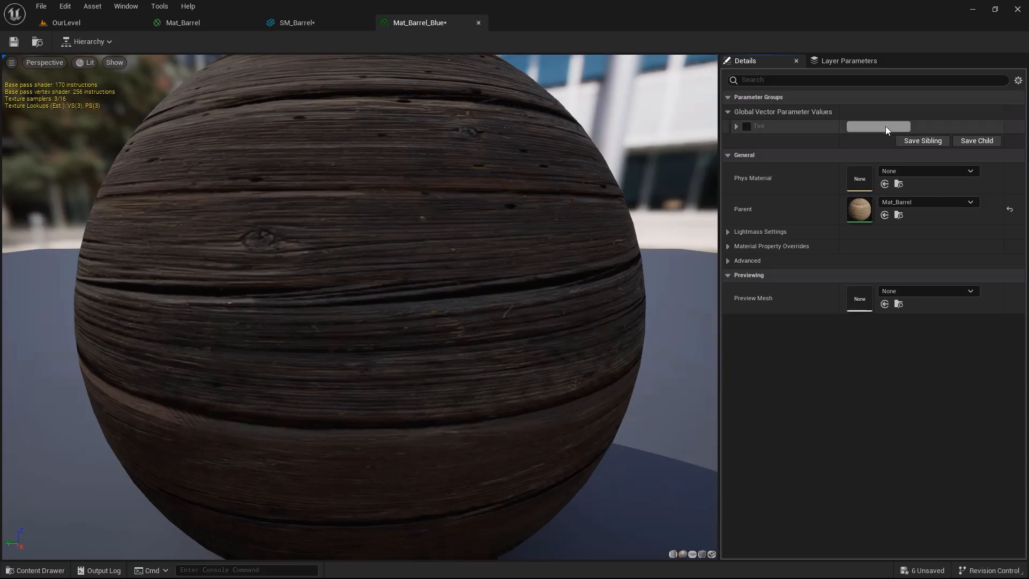
Step: Override the instance's Tint with a blue of about R 0.23, G 0.27, B 1.0, save it, and return to OurLevel
{"action": "left_click", "coordinate": [747, 126]}
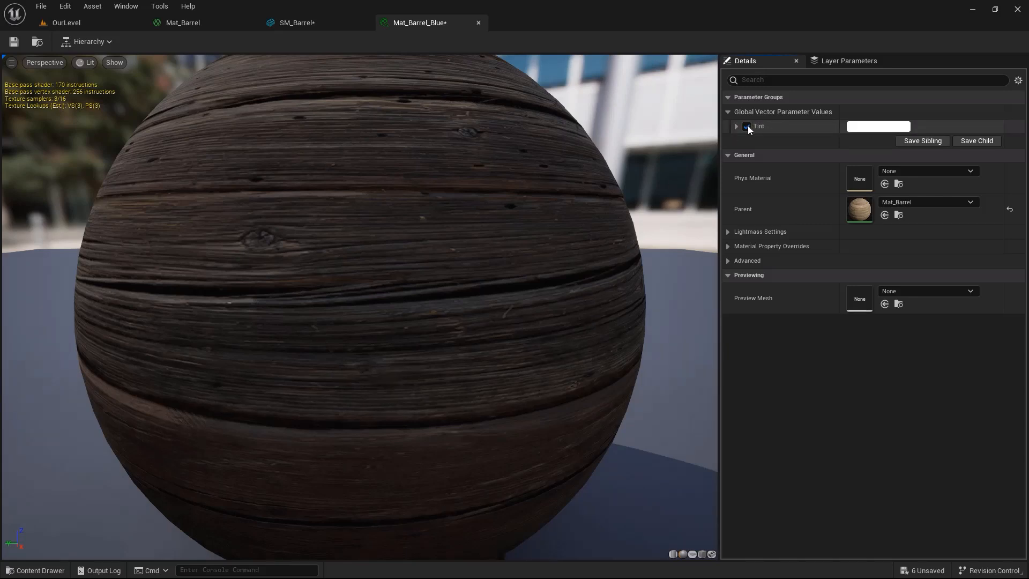
{"action": "left_click", "coordinate": [859, 129]}
{"action": "left_click_drag", "start_coordinate": [660, 184], "coordinate": [667, 190]}
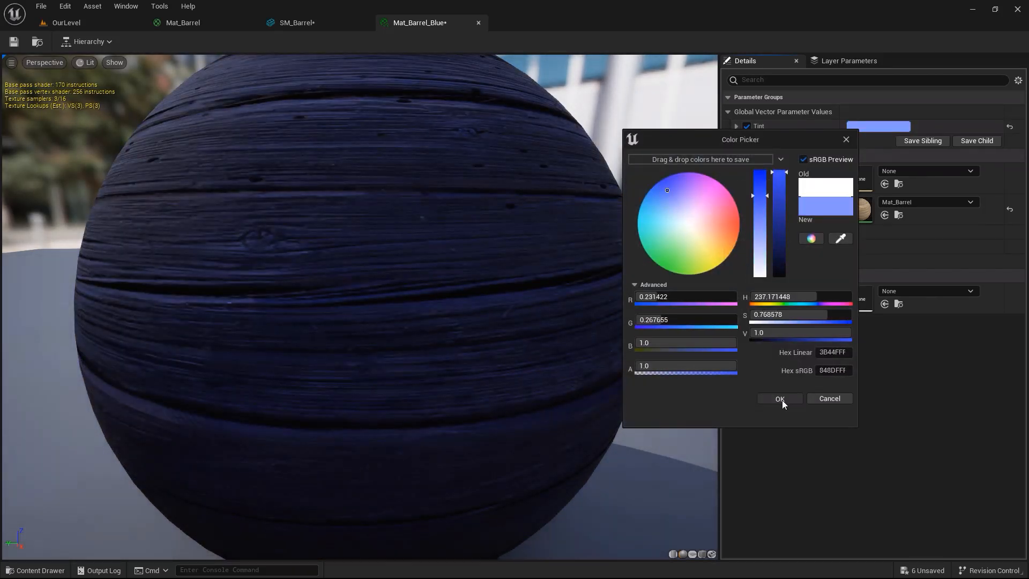
{"action": "left_click", "coordinate": [781, 400]}
{"action": "left_click", "coordinate": [14, 42]}
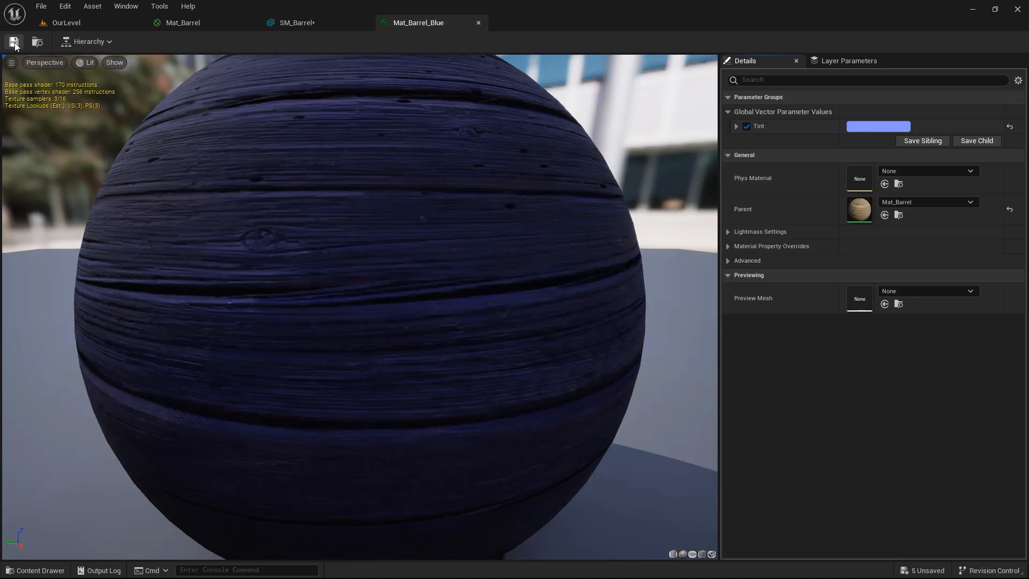
{"action": "left_click", "coordinate": [71, 20]}
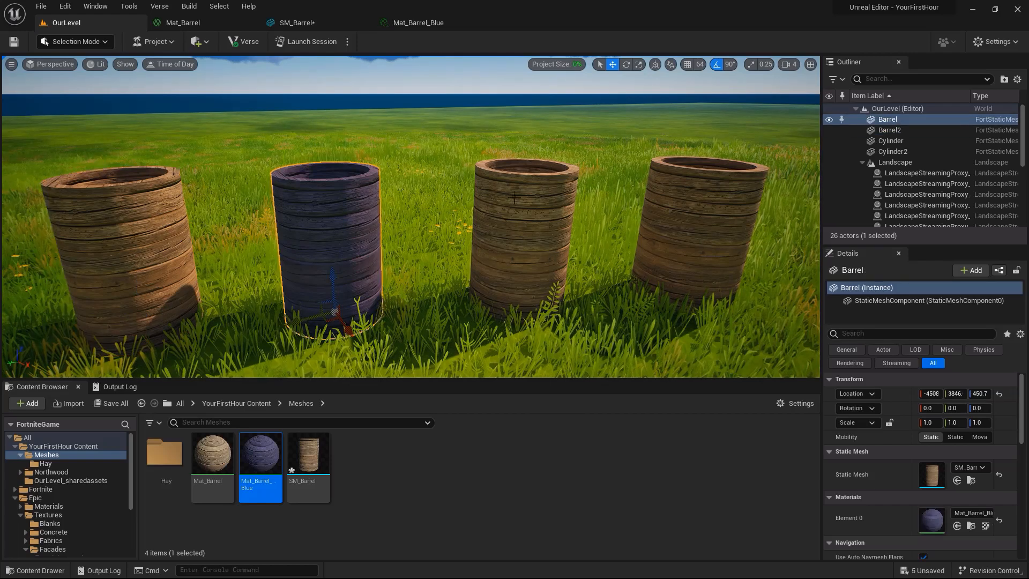
{"action": "left_click", "coordinate": [529, 204]}
{"action": "left_click", "coordinate": [713, 225]}
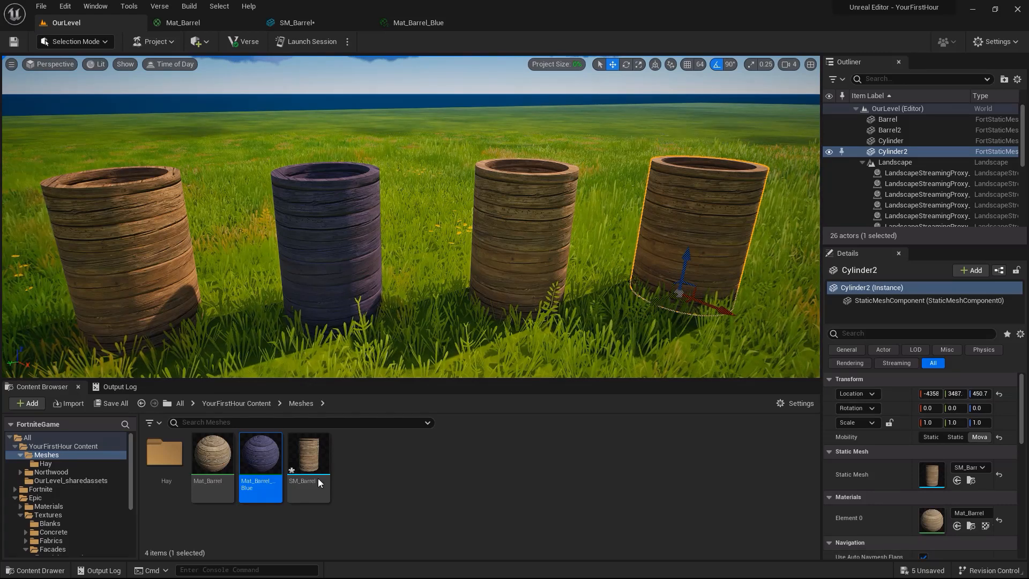
{"action": "left_click", "coordinate": [533, 213]}
{"action": "left_click", "coordinate": [697, 225]}
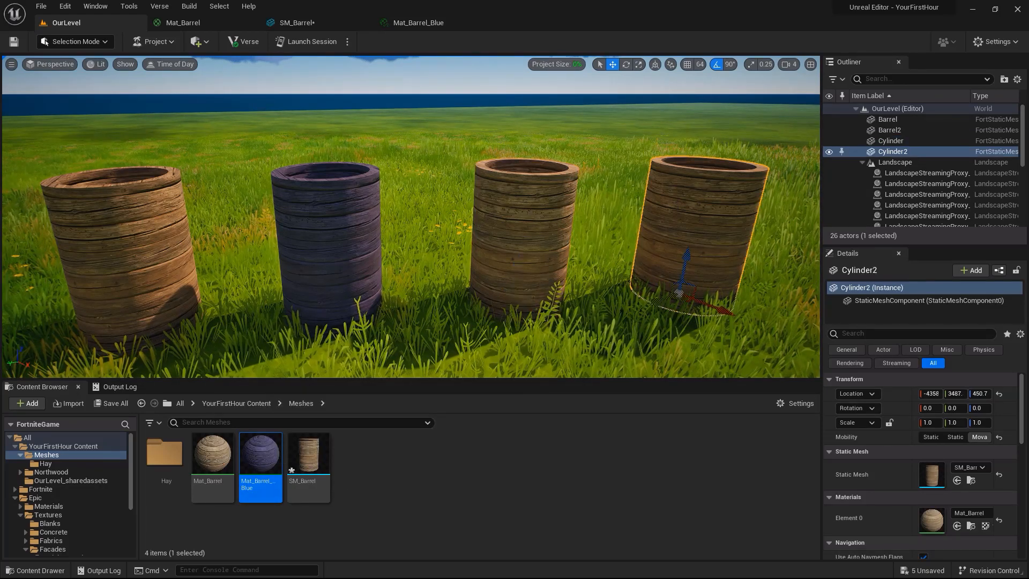
{"action": "left_click", "coordinate": [405, 454]}
Step: Create two more material instances from Mat_Barrel in the Meshes folder
{"action": "left_click", "coordinate": [222, 459]}
{"action": "right_click", "coordinate": [220, 456]}
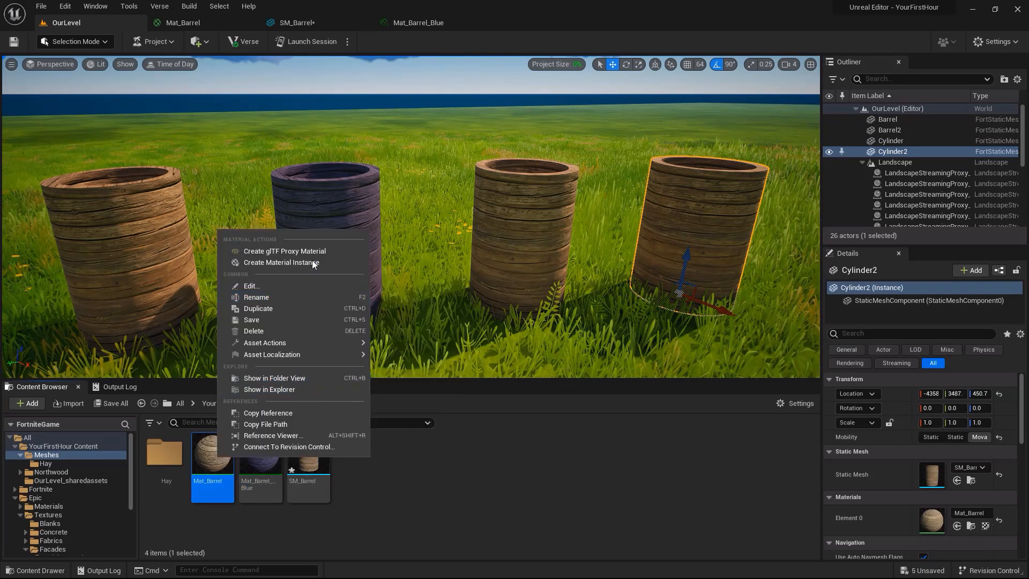
{"action": "left_click", "coordinate": [302, 262]}
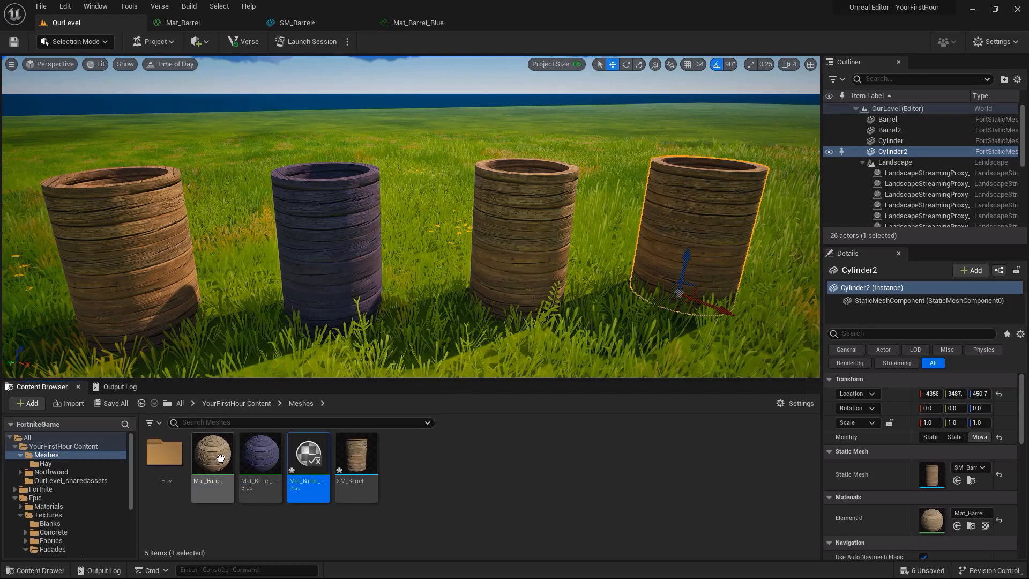
{"action": "right_click", "coordinate": [223, 459]}
{"action": "left_click", "coordinate": [289, 264]}
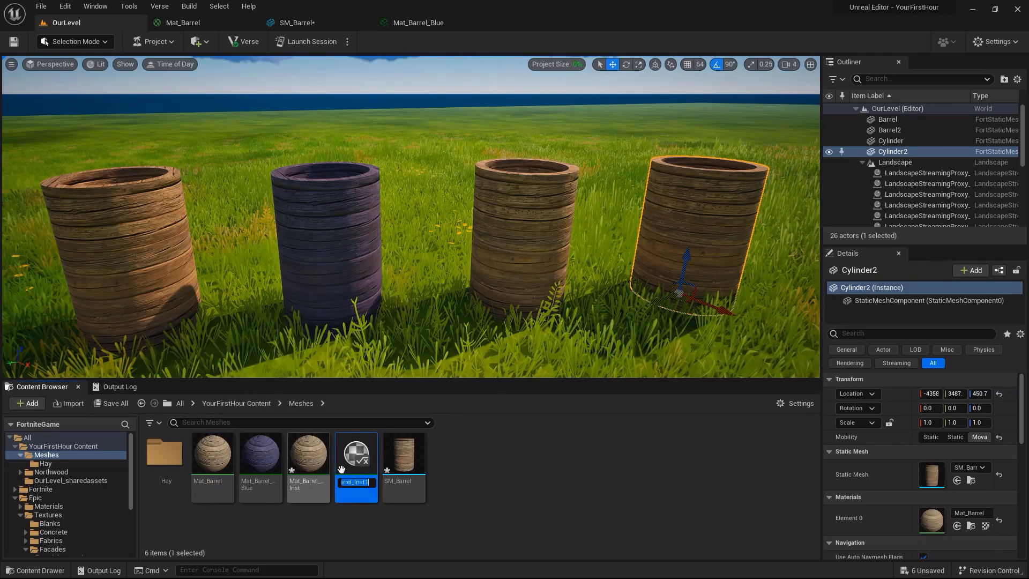
Step: Rename the newest material instance in the Meshes folder to Mat_Barrel_Red
{"action": "key", "text": "Right"}
{"action": "key", "text": "BackSpace"}
{"action": "key", "text": "BackSpace"}
{"action": "key", "text": "BackSpace"}
{"action": "key", "text": "BackSpace"}
{"action": "key", "text": "BackSpace"}
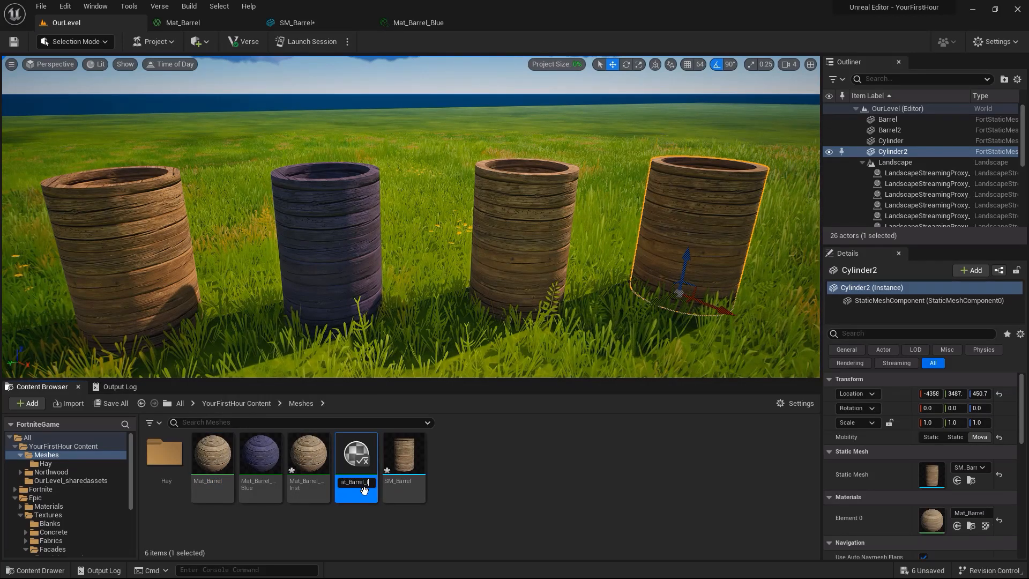
{"action": "type", "text": "Red"}
{"action": "key", "text": "Return"}
Step: Rename the other new material instance in the Meshes folder to Mat_Barrel_Green
{"action": "key", "text": "Left"}
{"action": "key", "text": "F2"}
{"action": "key", "text": "Right"}
{"action": "key", "text": "BackSpace"}
{"action": "key", "text": "BackSpace"}
{"action": "key", "text": "BackSpace"}
{"action": "key", "text": "BackSpace"}
{"action": "type", "text": "Green"}
{"action": "key", "text": "Return"}
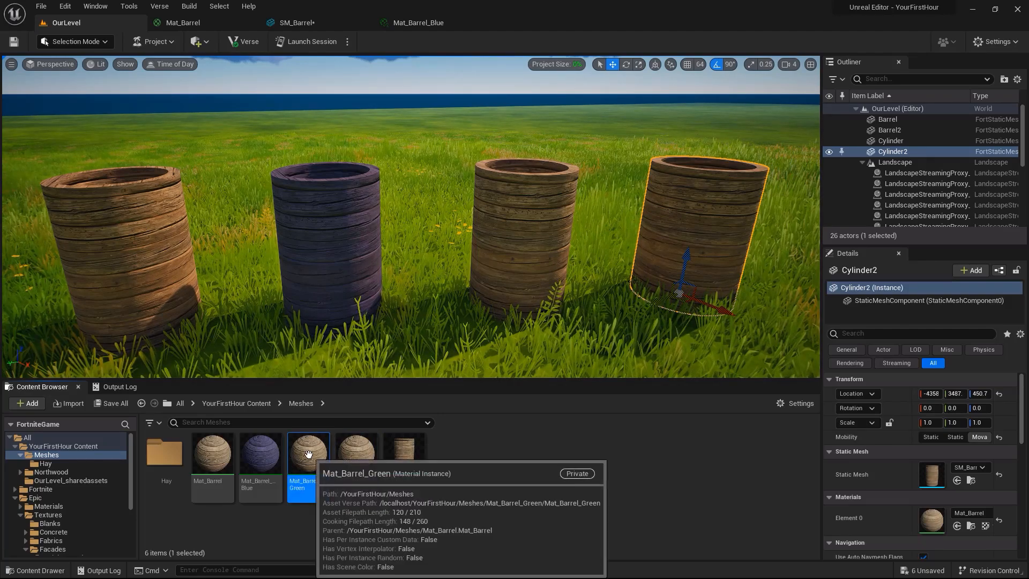
Step: Override the Tint parameter with green in Mat_Barrel_Green and with red in Mat_Barrel_Red
{"action": "double_click", "coordinate": [309, 454]}
{"action": "left_click", "coordinate": [747, 126]}
{"action": "left_click", "coordinate": [878, 126]}
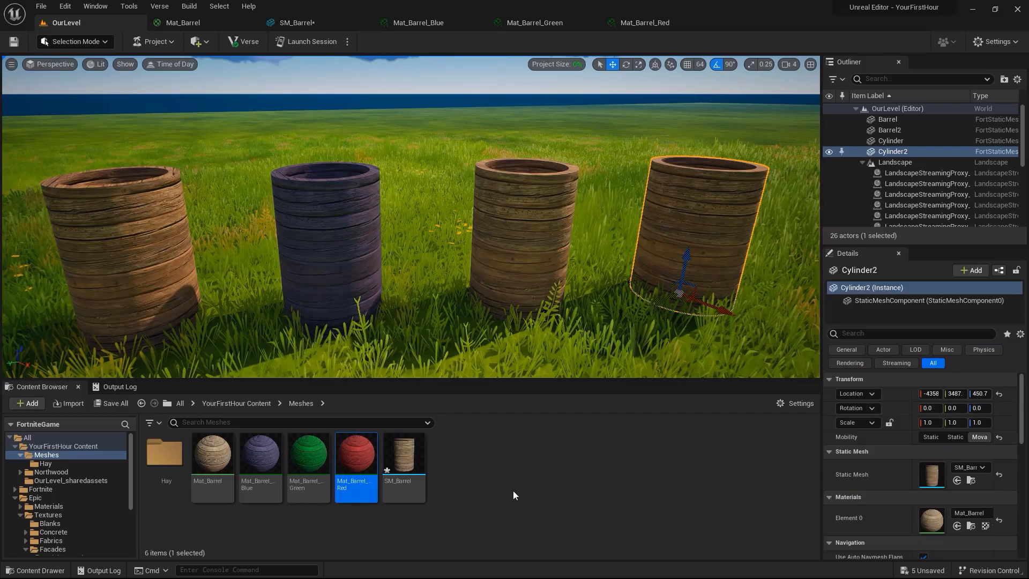
Step: Apply Mat_Barrel_Green to the third barrel in the row and Mat_Barrel_Red to the fourth, and clear the selection
{"action": "left_click_drag", "start_coordinate": [309, 453], "coordinate": [507, 266]}
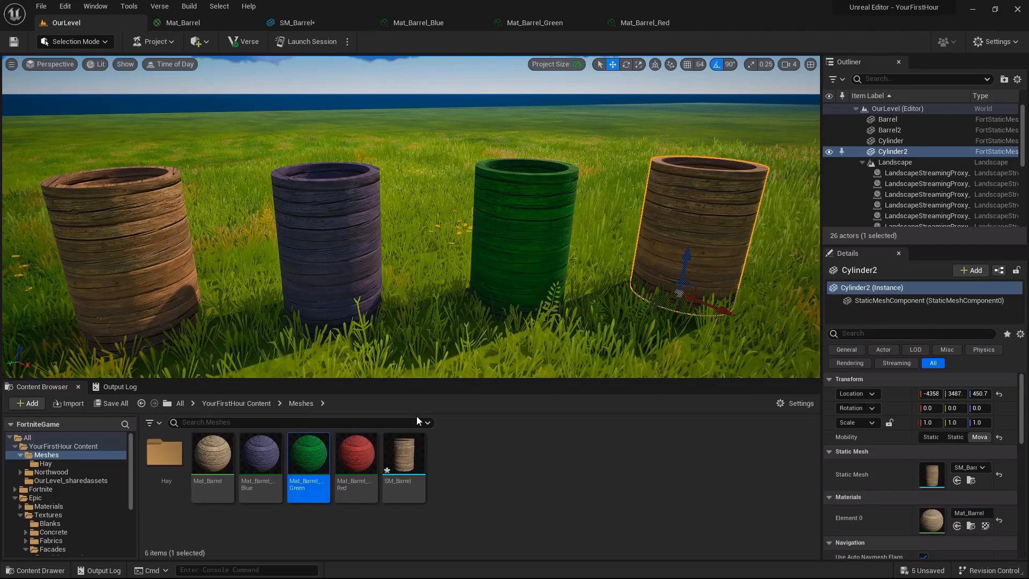
{"action": "left_click_drag", "start_coordinate": [356, 453], "coordinate": [713, 242]}
{"action": "key", "text": "Escape"}
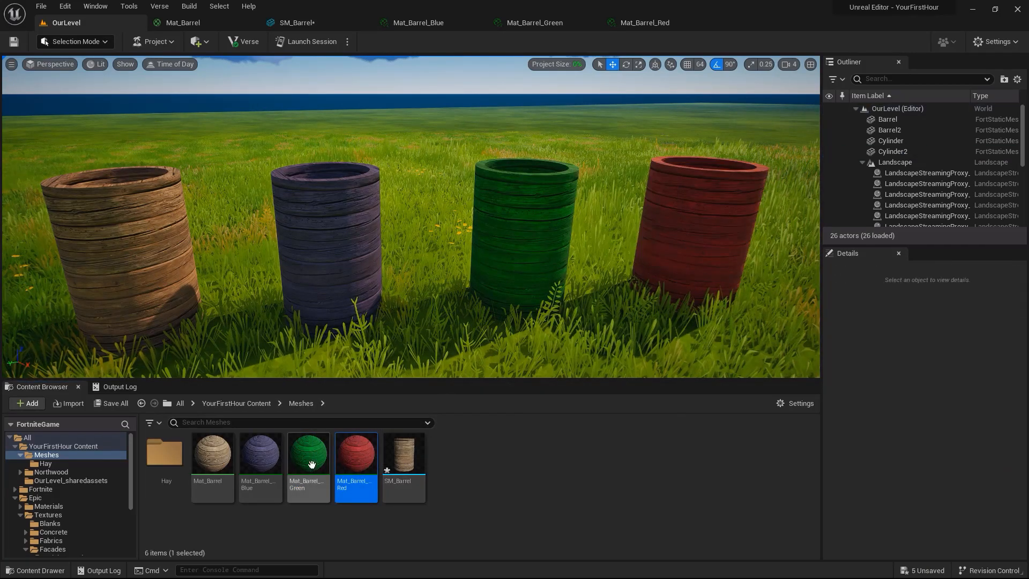
{"action": "mouse_move", "coordinate": [418, 457]}
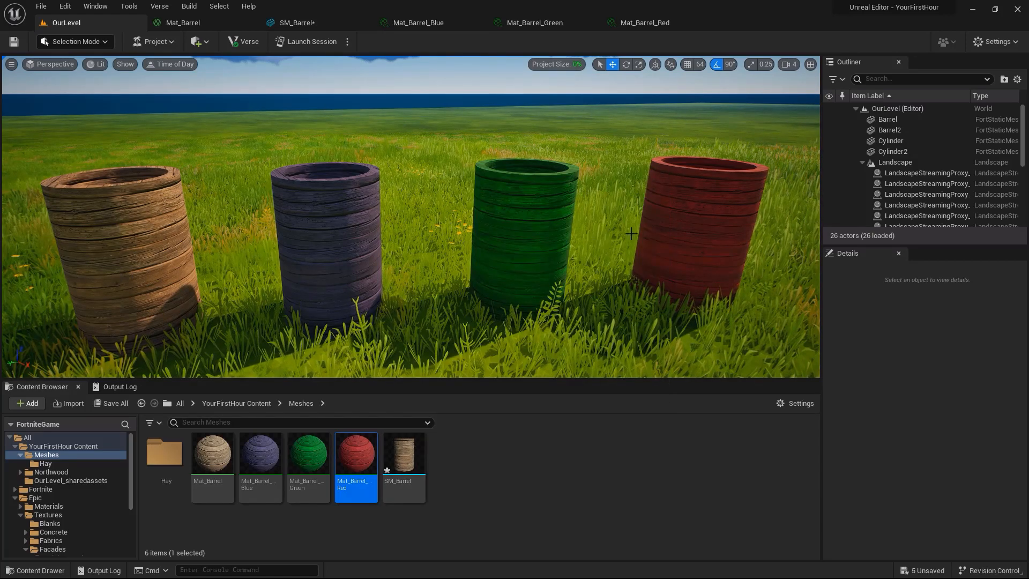
{"action": "mouse_move", "coordinate": [361, 488]}
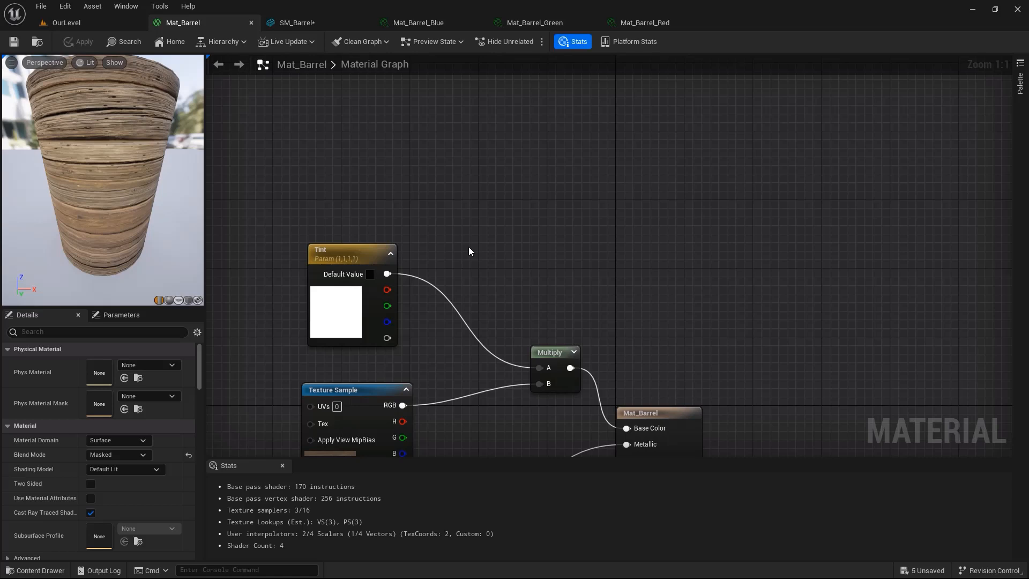
Step: Examine the node types available for the Mat_Barrel material graph
{"action": "left_click", "coordinate": [1021, 83]}
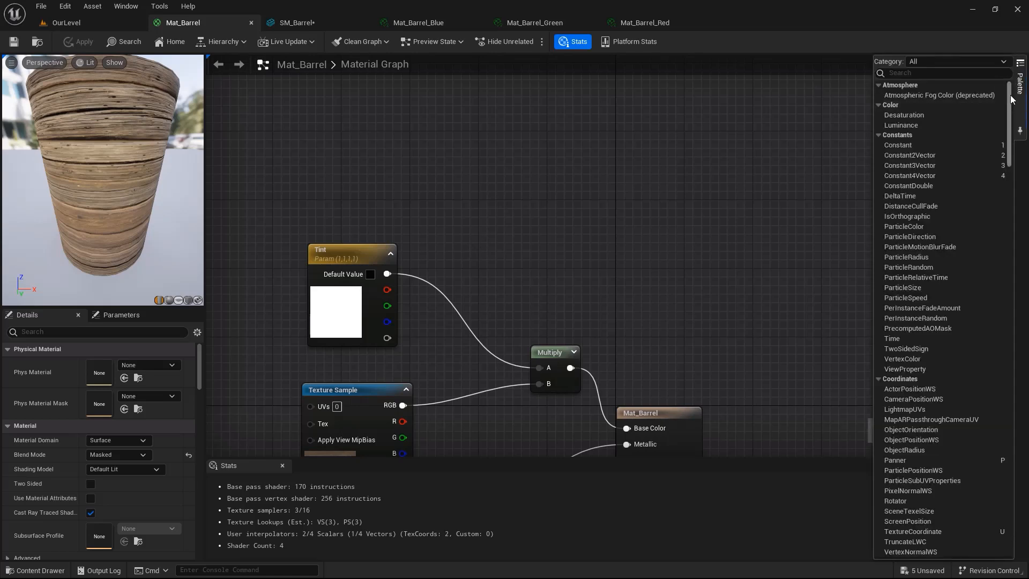
{"action": "mouse_move", "coordinate": [1010, 100]}
{"action": "left_mouse_down"}
{"action": "mouse_move", "coordinate": [1004, 145]}
{"action": "mouse_move", "coordinate": [1003, 88]}
{"action": "left_mouse_up"}
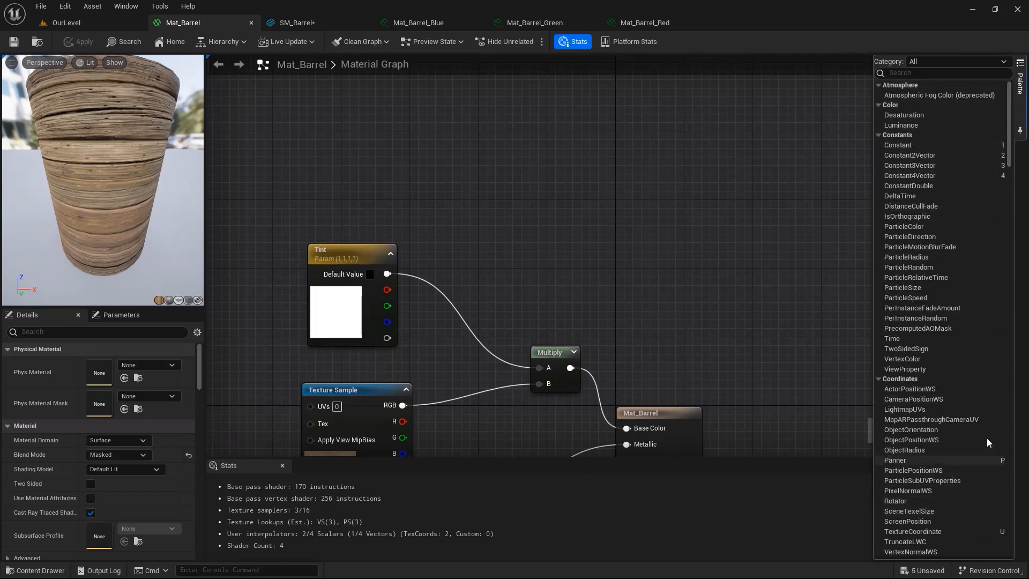
{"action": "right_click", "coordinate": [477, 209]}
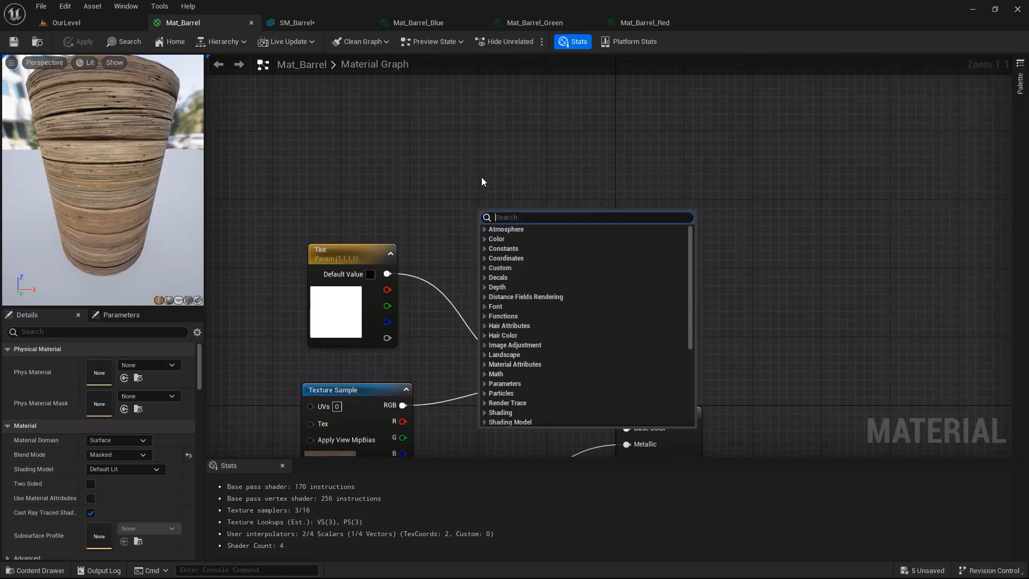
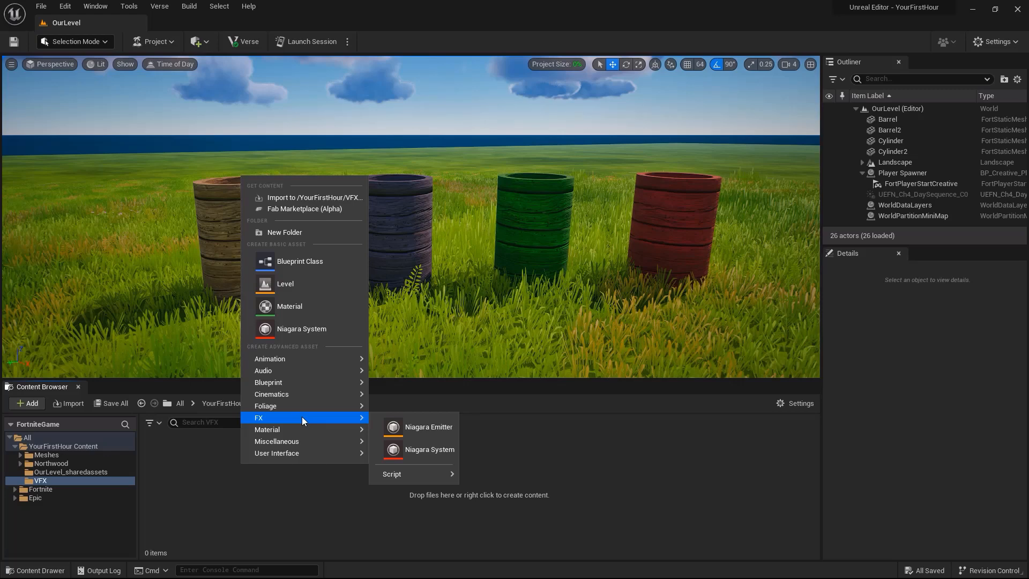
Step: Create a Niagara System named FX_Smoke in the VFX folder, based on the FN Core Smoke Sprite parent emitter
{"action": "left_click", "coordinate": [440, 449]}
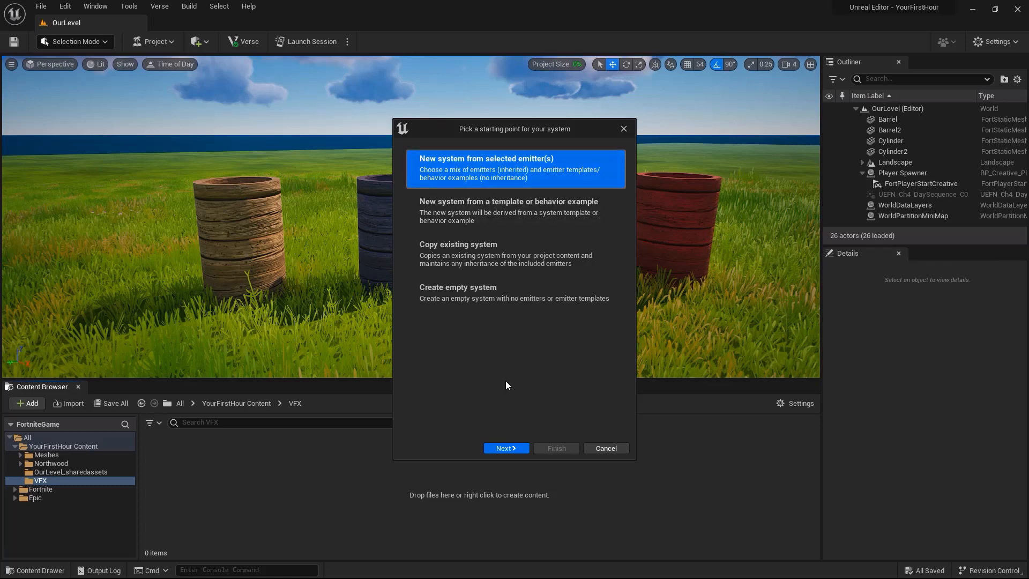
{"action": "left_click", "coordinate": [502, 449]}
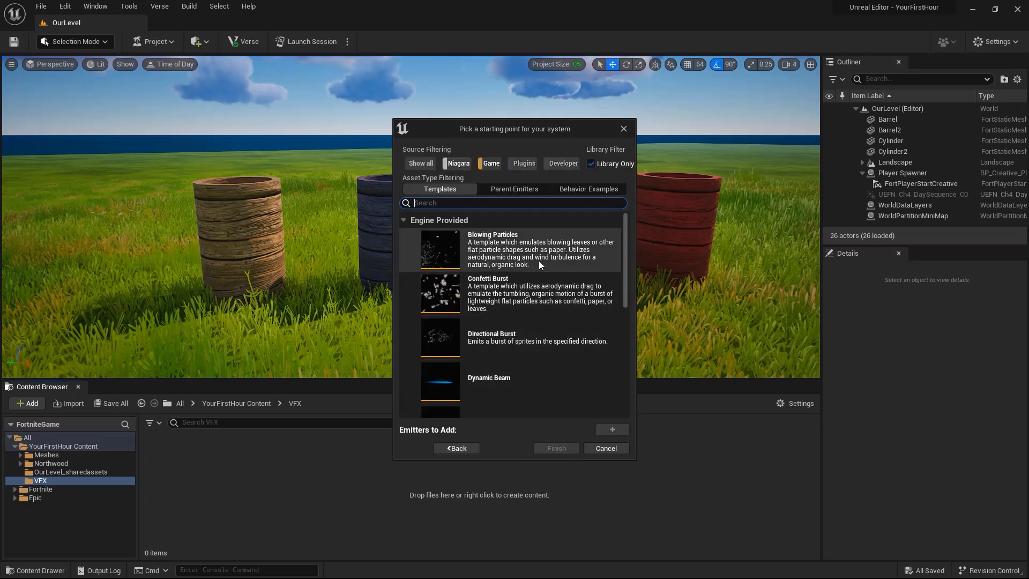
{"action": "left_click", "coordinate": [414, 163]}
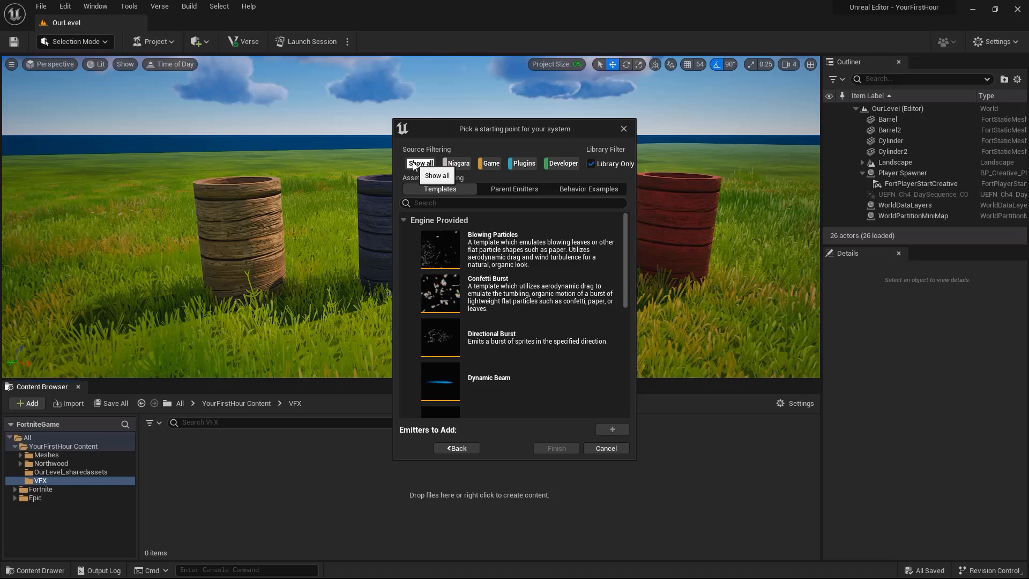
{"action": "left_click", "coordinate": [523, 190]}
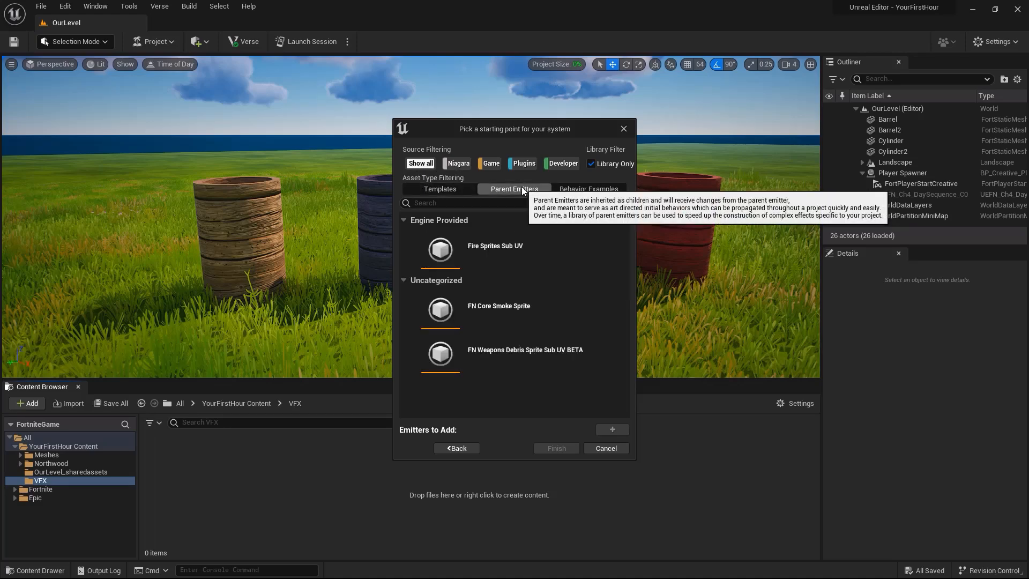
{"action": "left_click", "coordinate": [498, 311]}
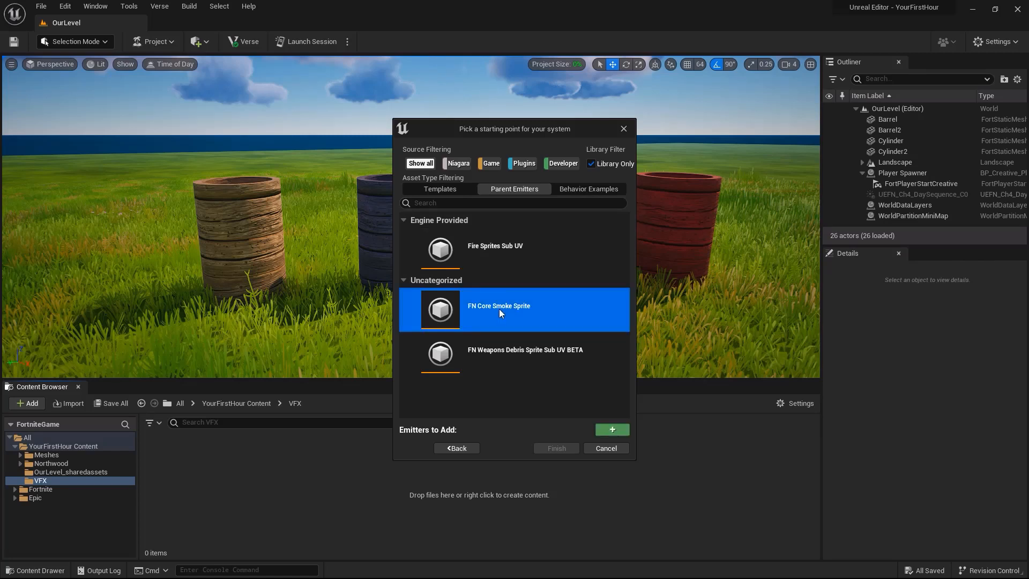
{"action": "left_click", "coordinate": [612, 427]}
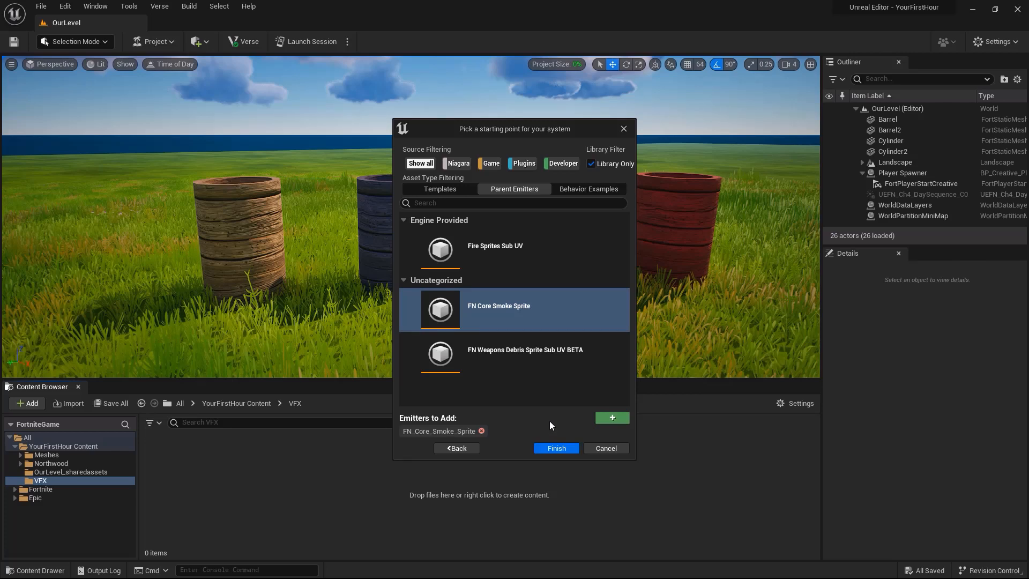
{"action": "left_click", "coordinate": [553, 449]}
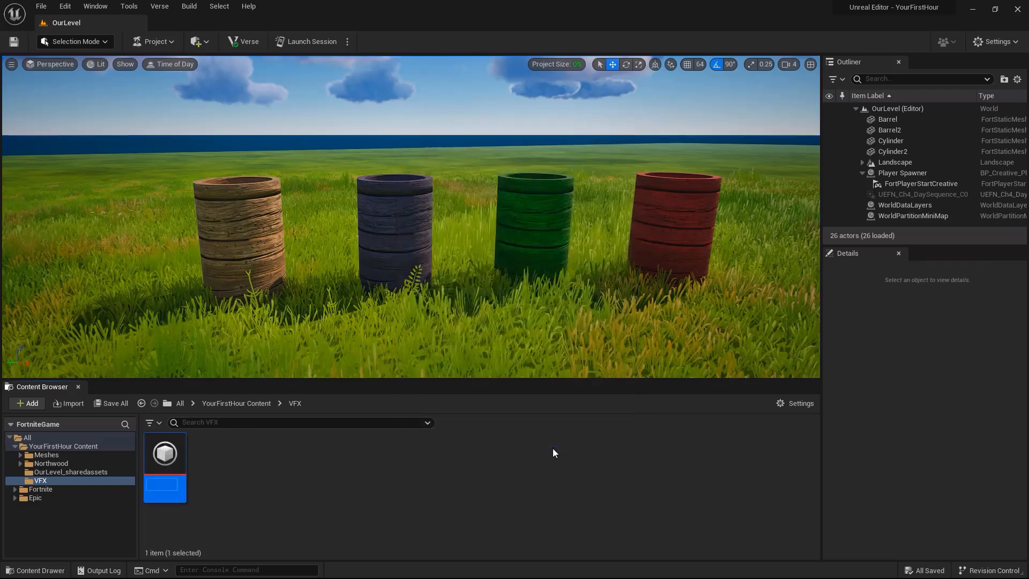
{"action": "type", "text": "FX_Sm"}
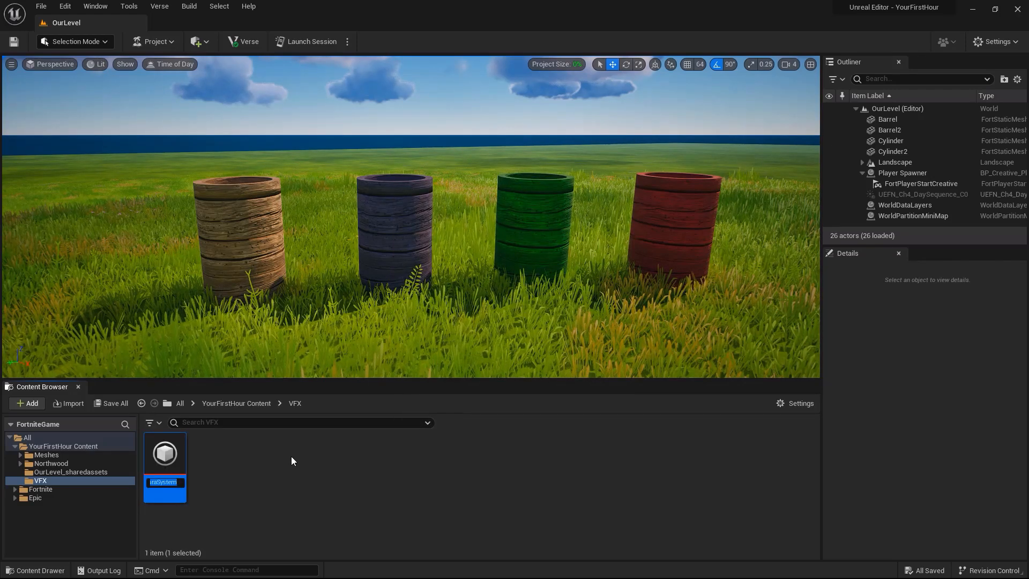
{"action": "type", "text": "oke"}
{"action": "key", "text": "Return"}
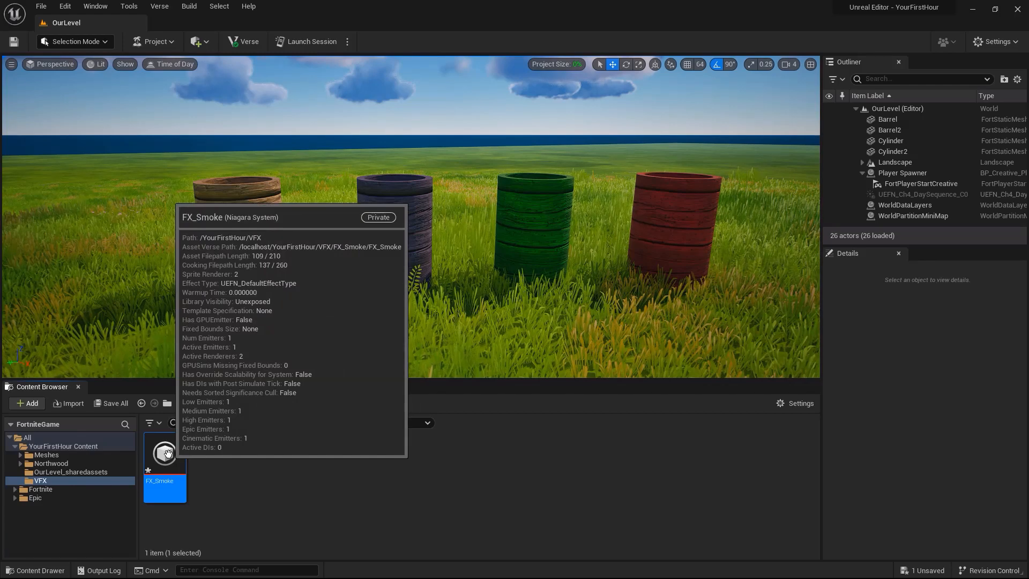
Step: Open FX_Smoke and inspect the properties of its system node and its FN_Core_Smoke_Sprite emitter
{"action": "double_click", "coordinate": [168, 454]}
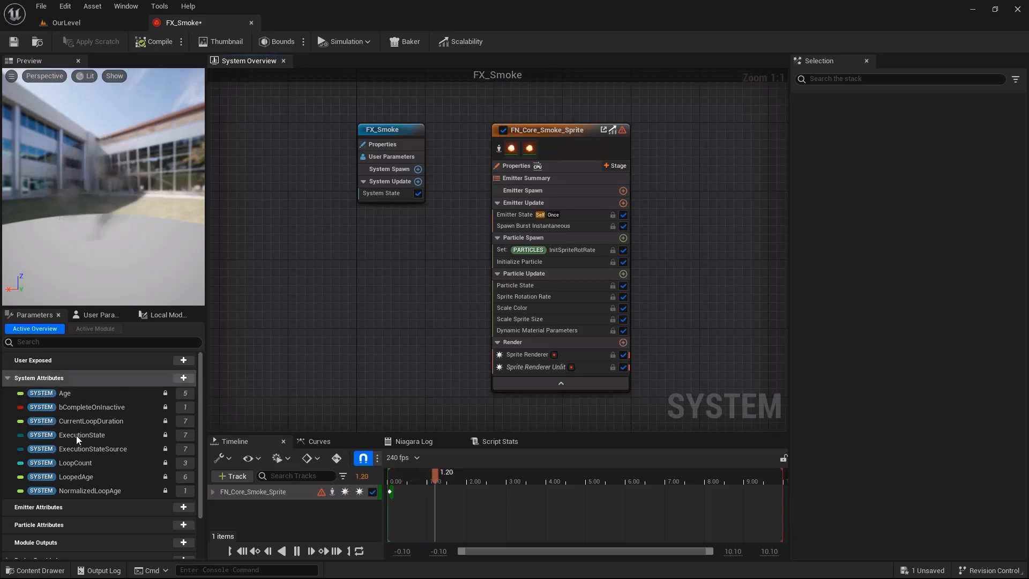
{"action": "right_click_drag", "start_coordinate": [431, 281], "coordinate": [397, 291]}
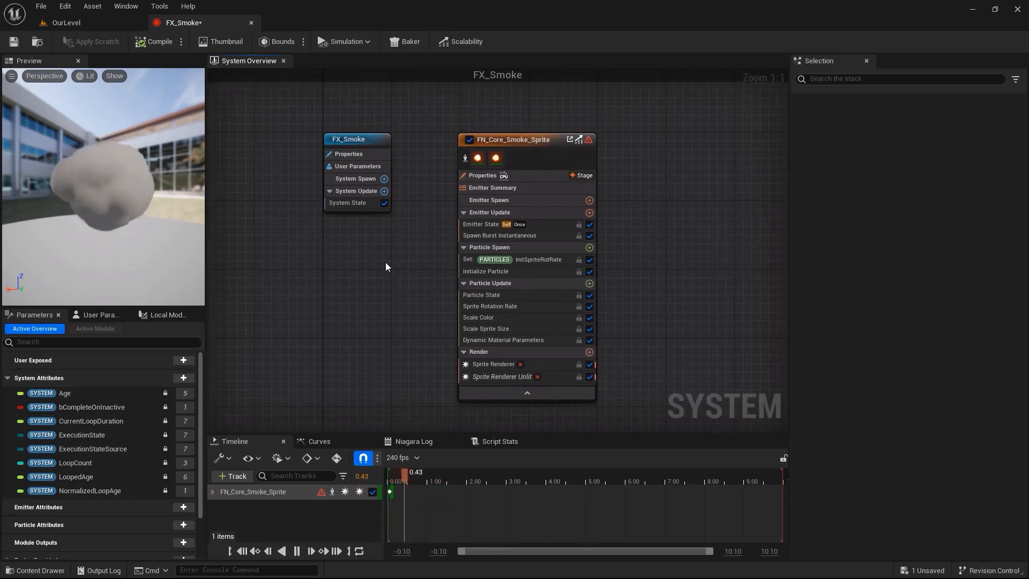
{"action": "left_click", "coordinate": [358, 140]}
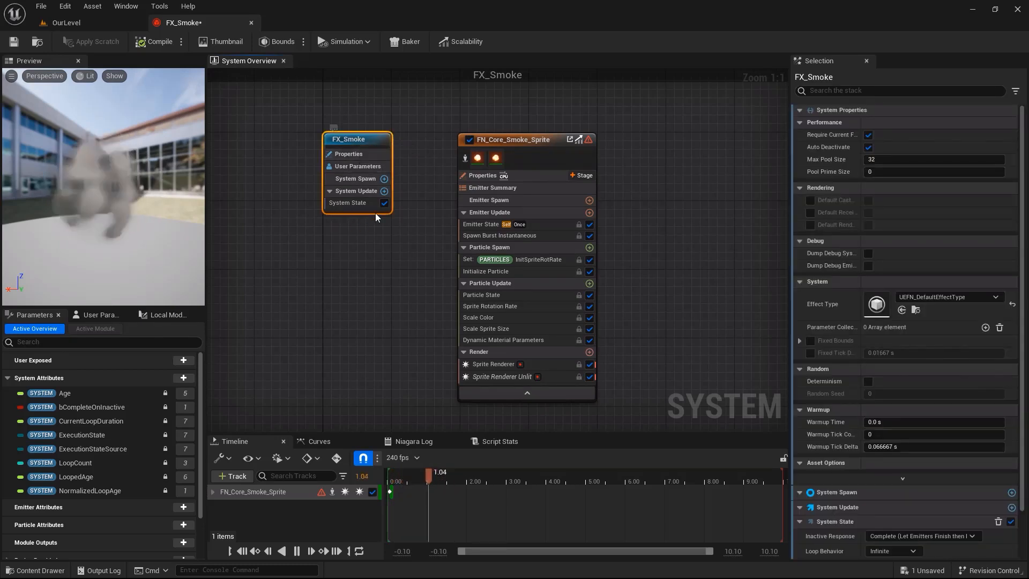
{"action": "right_click_drag", "start_coordinate": [407, 253], "coordinate": [356, 245]}
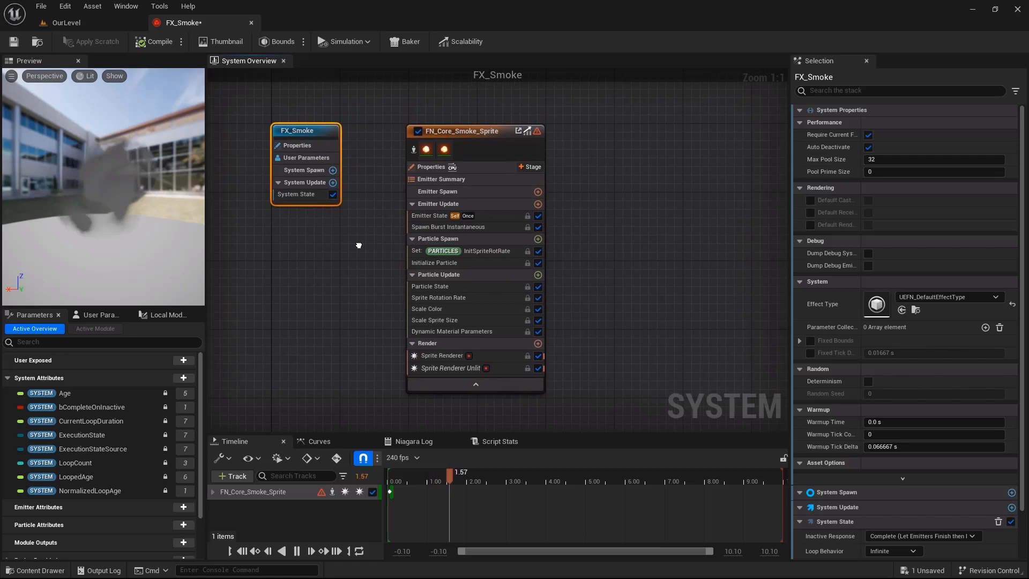
{"action": "left_click", "coordinate": [463, 135]}
{"action": "right_click_drag", "start_coordinate": [625, 231], "coordinate": [509, 235]}
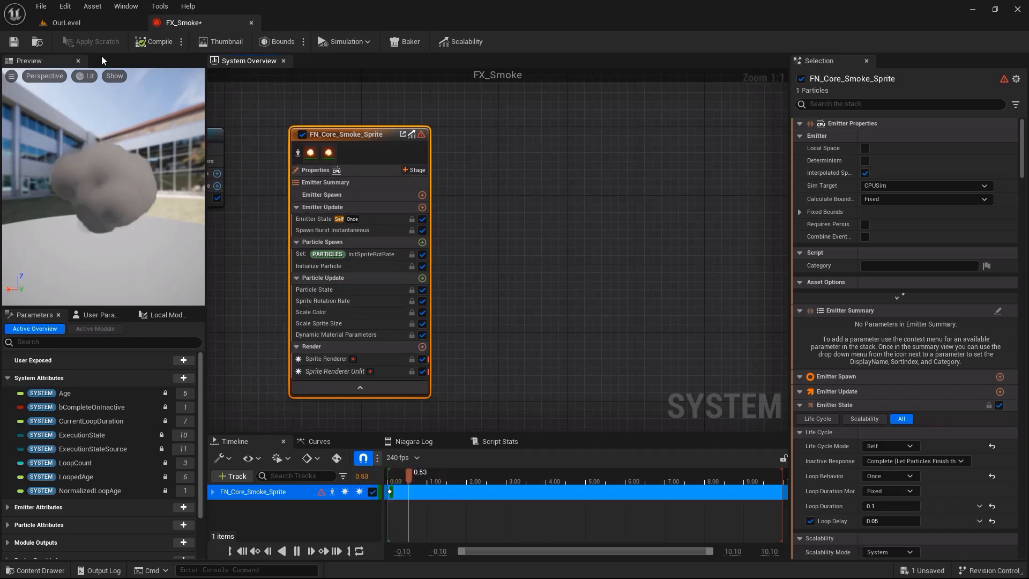
Step: Save FX_Smoke, return to OurLevel, and place the smoke effect between the plain wood barrel and the blue barrel
{"action": "left_click", "coordinate": [15, 43]}
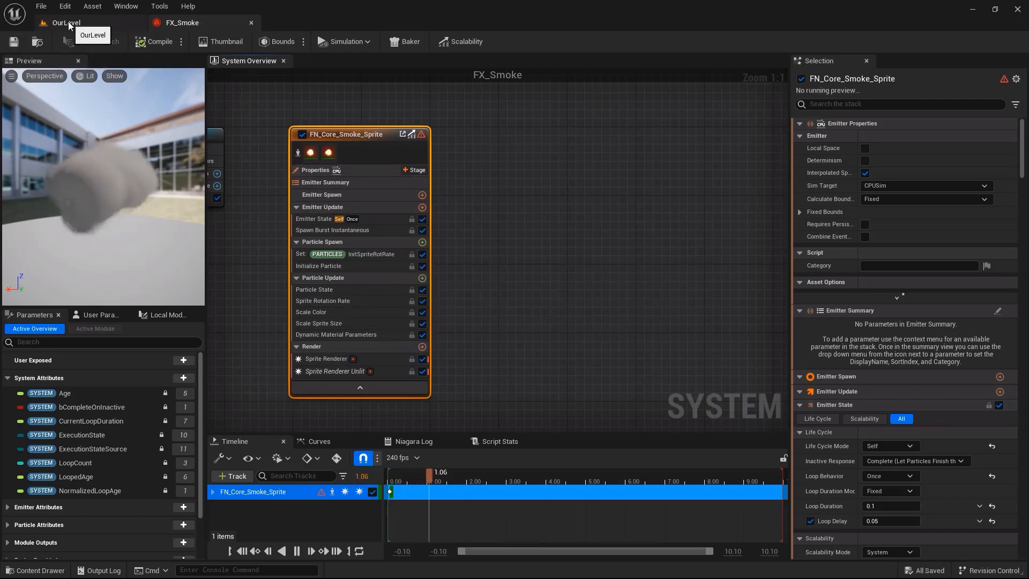
{"action": "left_click", "coordinate": [69, 24]}
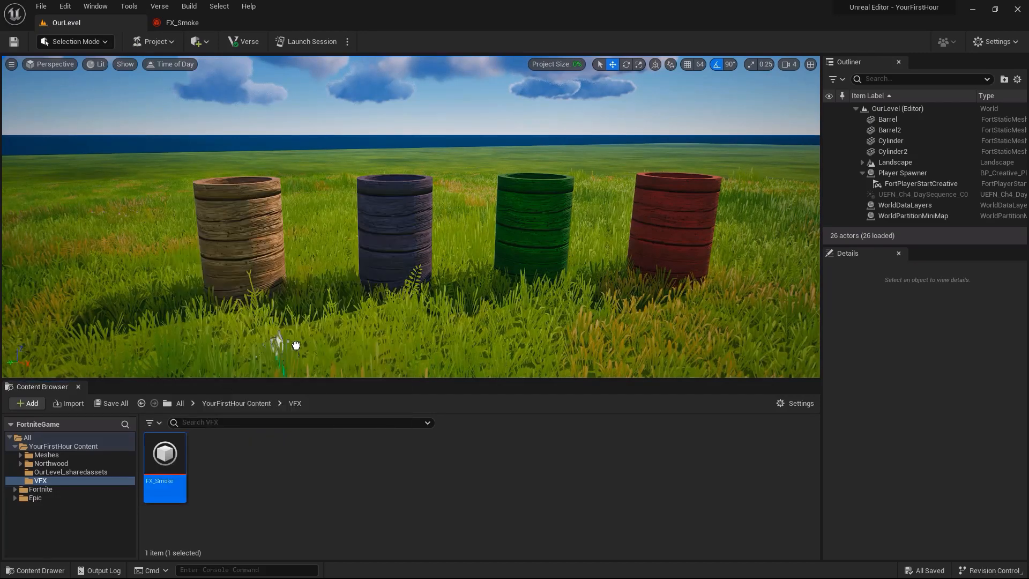
{"action": "left_click_drag", "start_coordinate": [311, 308], "coordinate": [300, 152]}
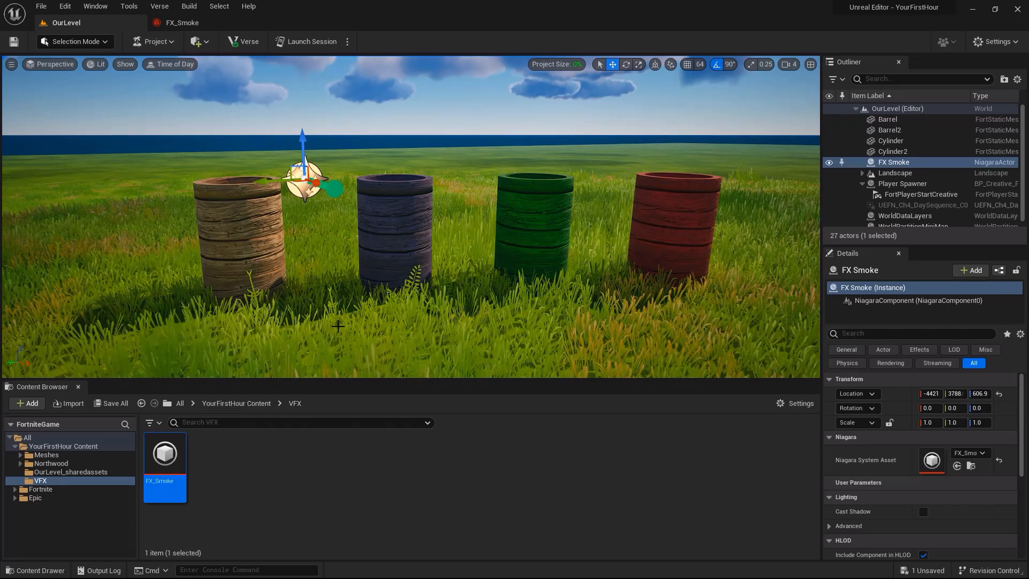
Step: Return to FX_Smoke and review the Particle Update module settings of the FN_Core_Smoke_Sprite emitter
{"action": "left_click", "coordinate": [181, 23]}
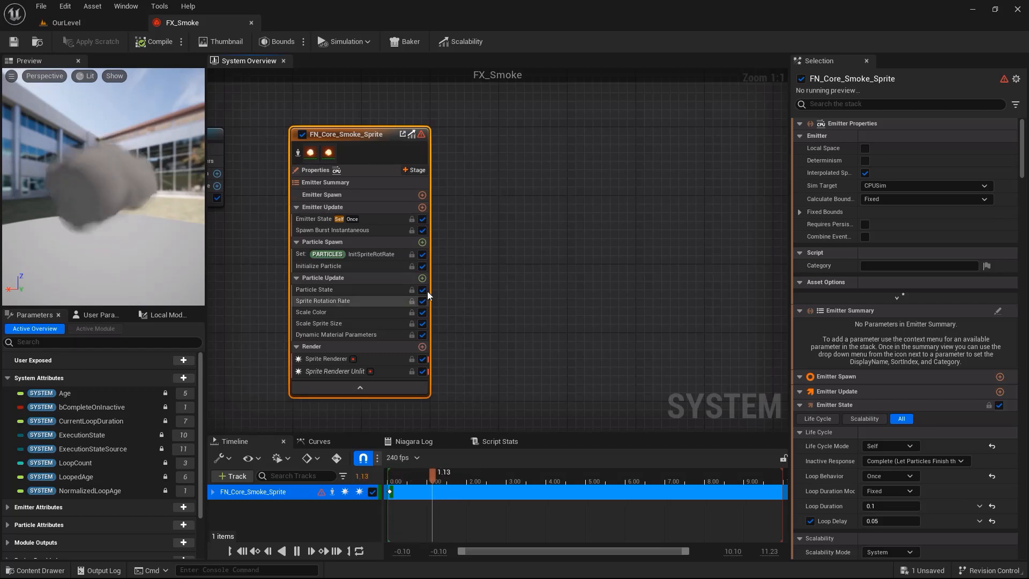
{"action": "scroll", "coordinate": [968, 161], "scroll_direction": "down", "scroll_amount": 10}
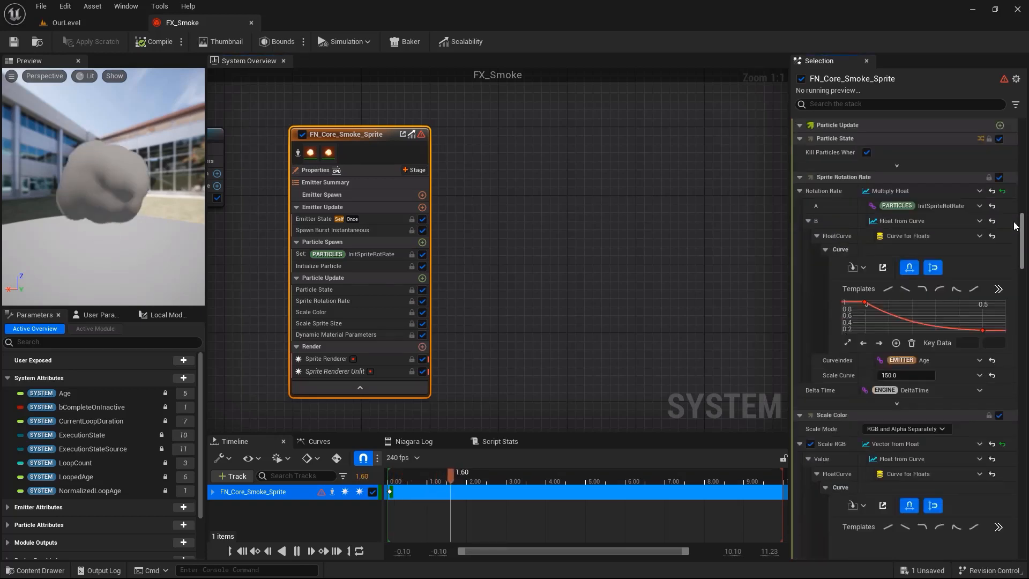
{"action": "scroll", "coordinate": [1014, 225], "scroll_direction": "down", "scroll_amount": 2}
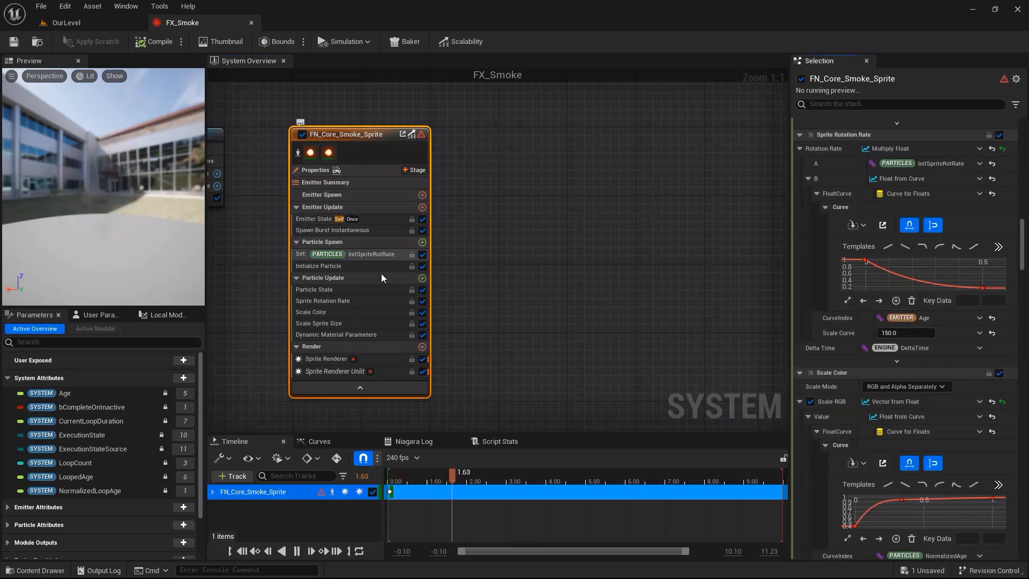
Step: Disable the emitter's Scale Color module to compare the smoke preview, and enable it again
{"action": "left_click", "coordinate": [423, 312]}
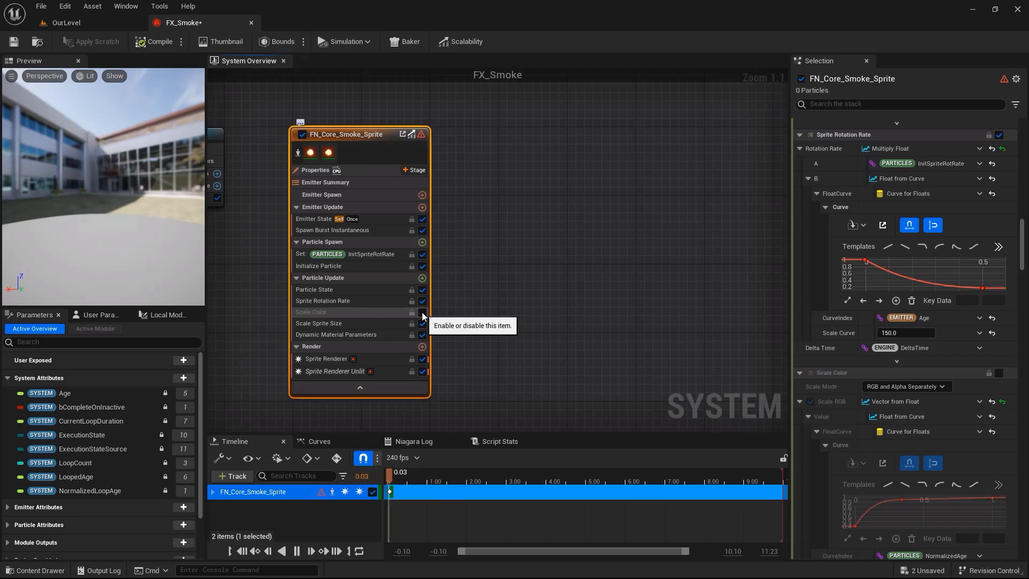
{"action": "left_click", "coordinate": [422, 312]}
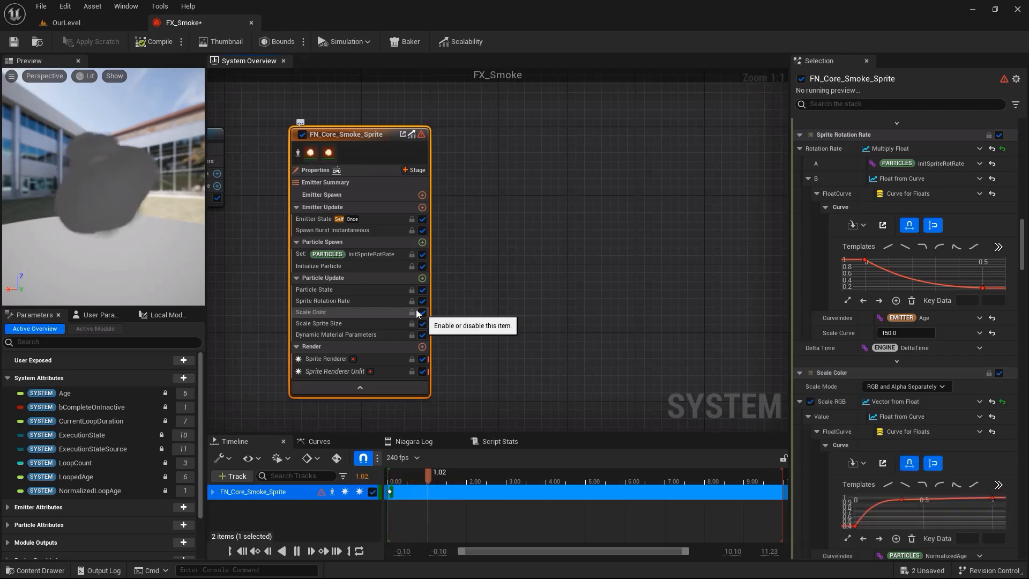
Step: Set the smoke emitter's Emitter State loop behavior to Infinite, save FX_Smoke, and check the looping smoke in OurLevel
{"action": "left_click", "coordinate": [387, 220]}
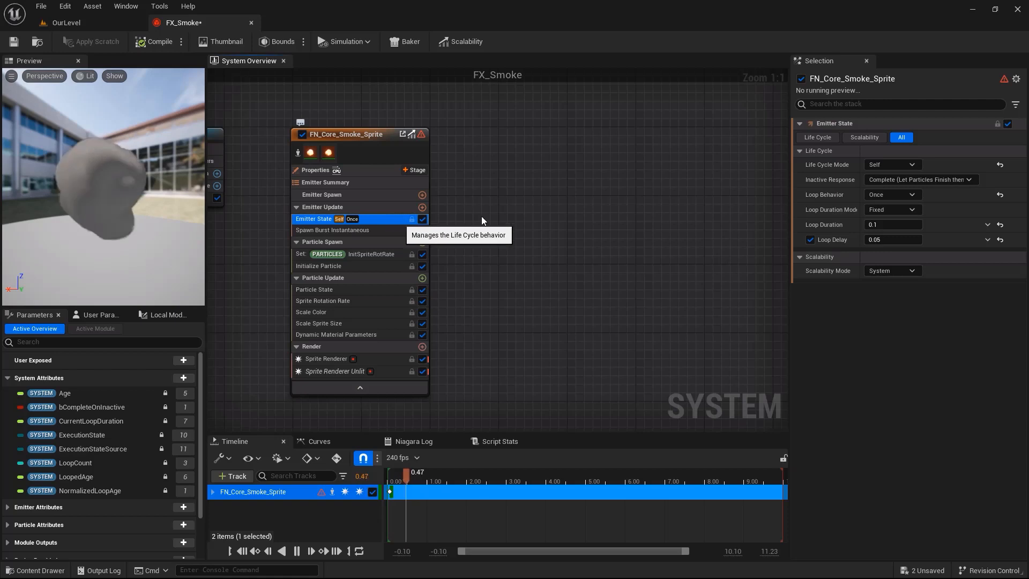
{"action": "left_click", "coordinate": [876, 194]}
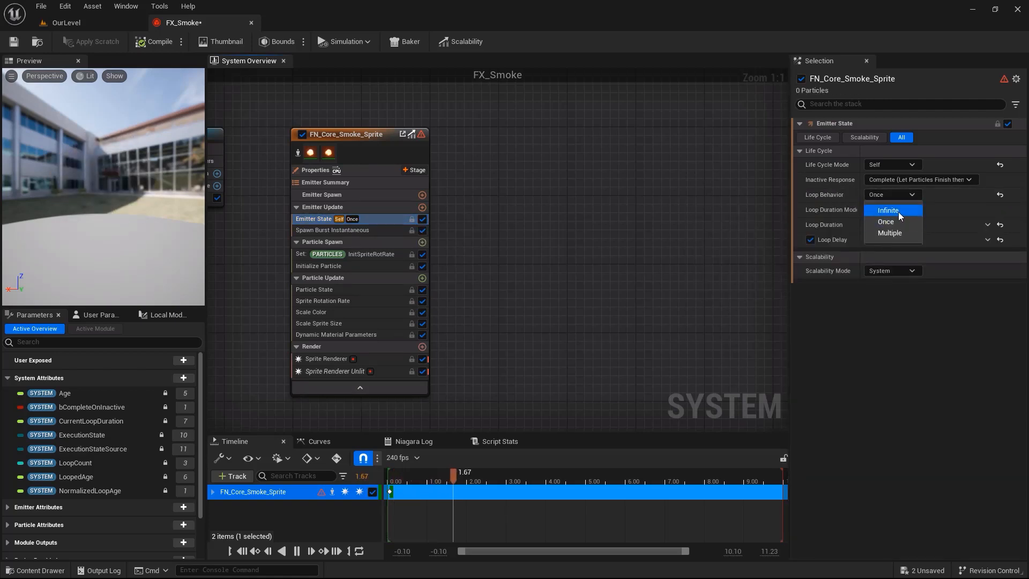
{"action": "left_click", "coordinate": [898, 211]}
{"action": "left_click", "coordinate": [13, 43]}
{"action": "left_click", "coordinate": [77, 23]}
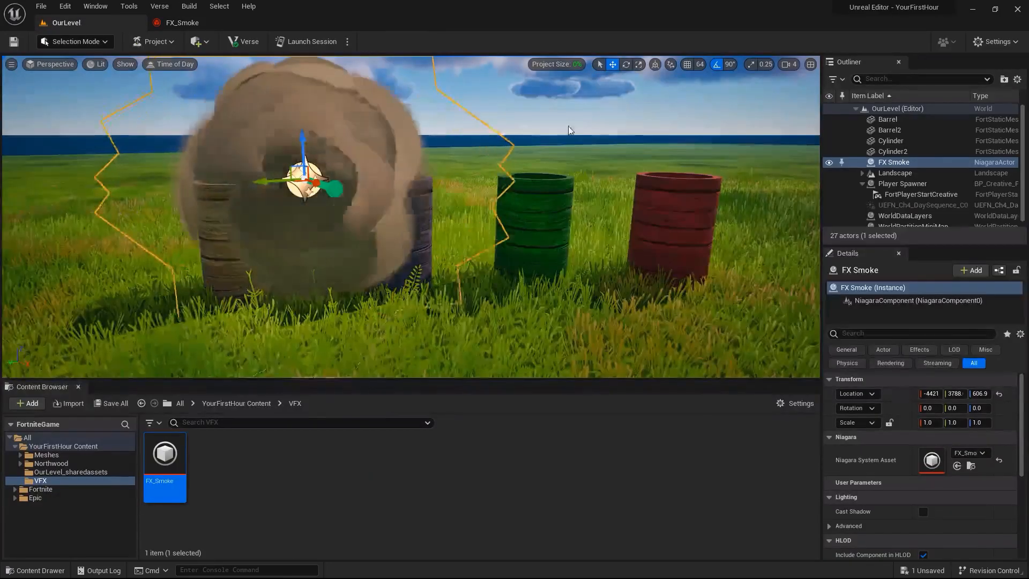
{"action": "right_click_drag", "start_coordinate": [590, 106], "coordinate": [560, 62]}
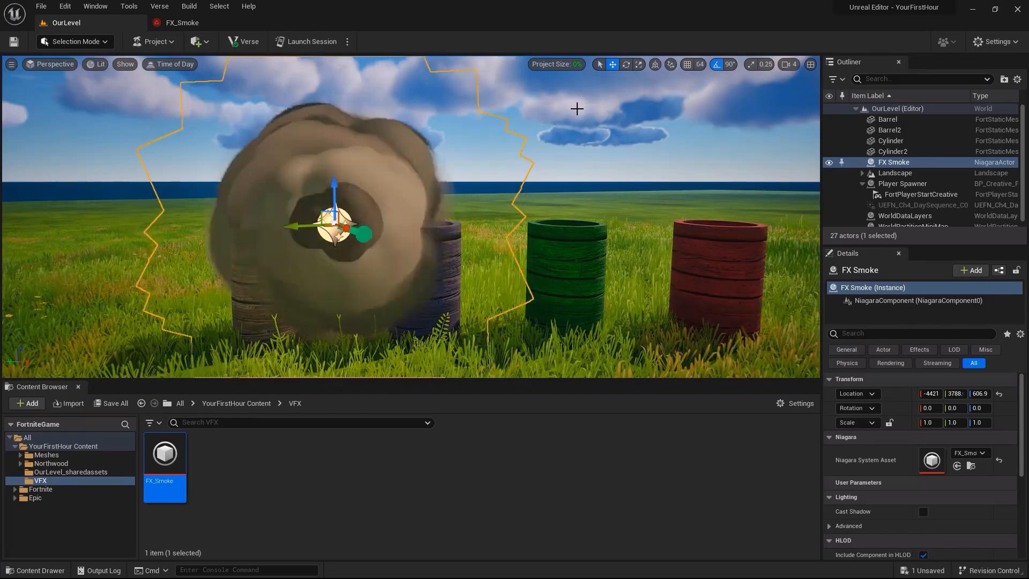
Step: In FX_Smoke, set the smoke emitter's Uniform Sprite Size in Initialize Particle to 100 and save the system
{"action": "left_click", "coordinate": [181, 23]}
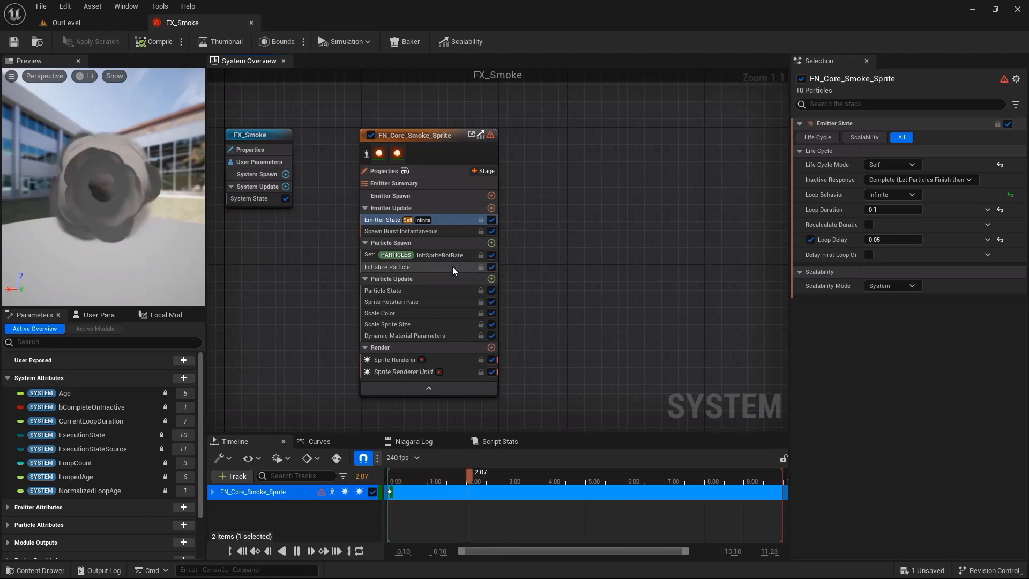
{"action": "left_click", "coordinate": [442, 266]}
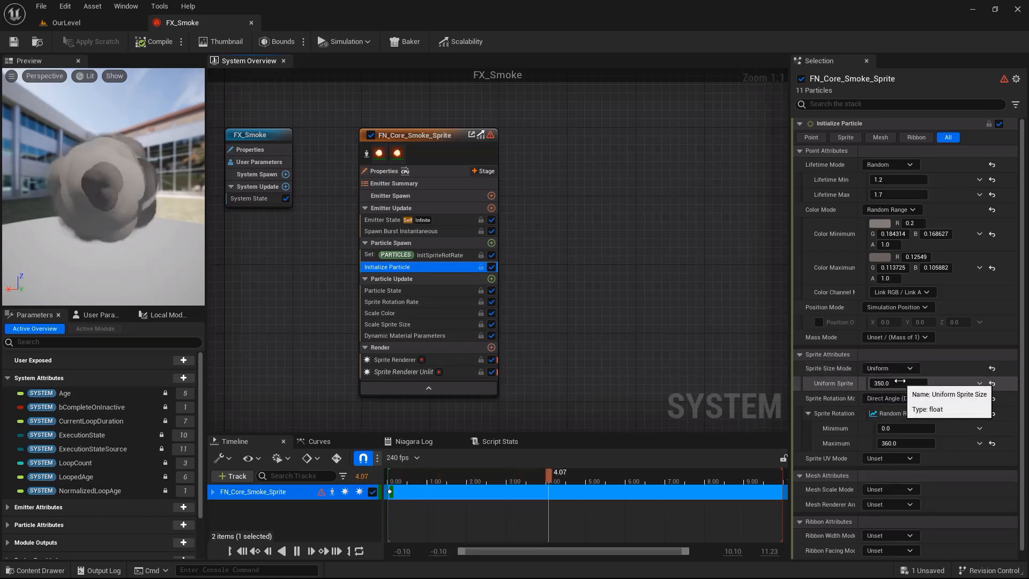
{"action": "left_click", "coordinate": [905, 381]}
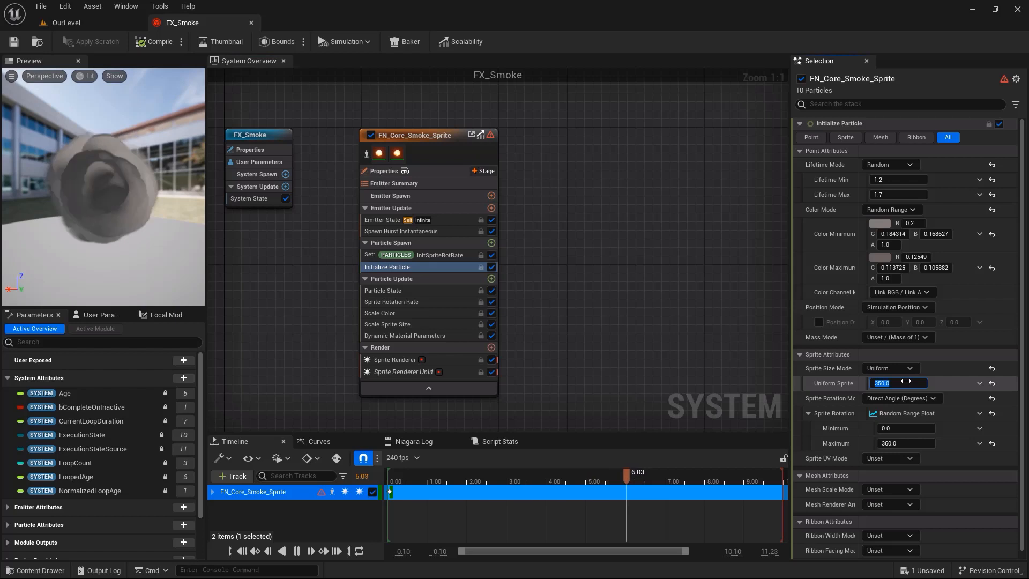
{"action": "type", "text": "100"}
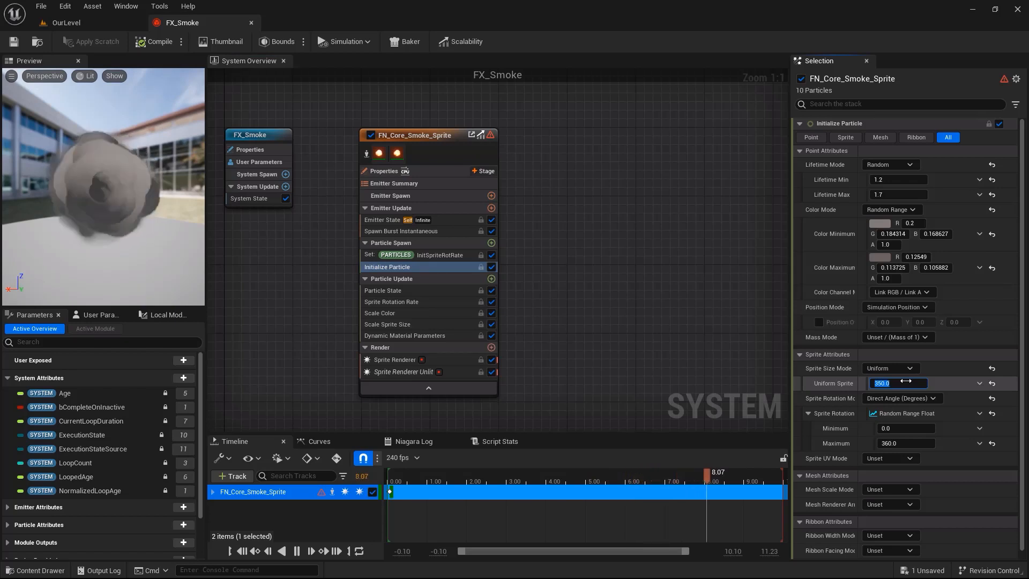
{"action": "key", "text": "Return"}
{"action": "left_click", "coordinate": [13, 42]}
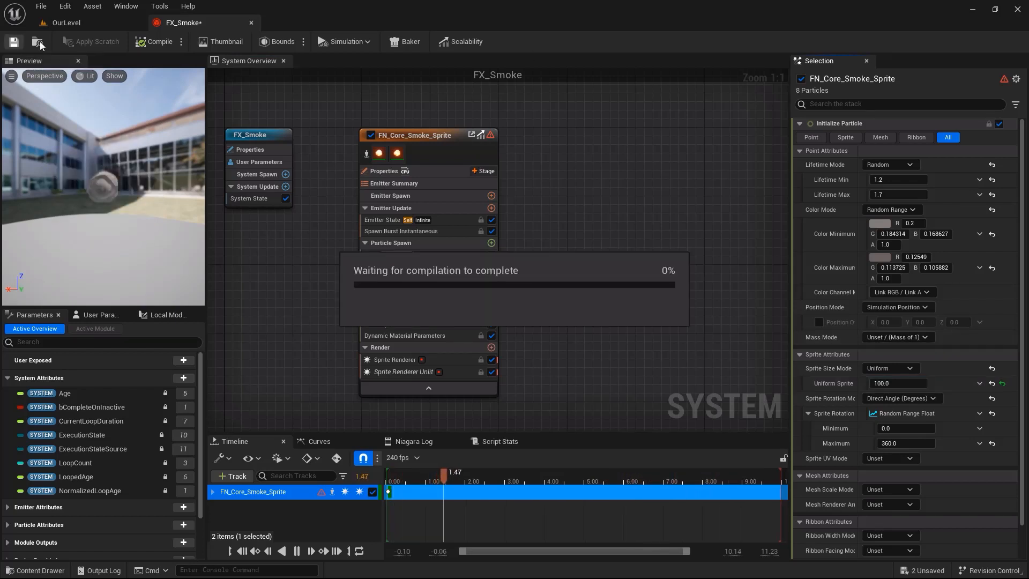
Step: Return to OurLevel, position the smoke effect inside the mouth of the plain wood barrel, and deselect it
{"action": "left_click", "coordinate": [66, 23]}
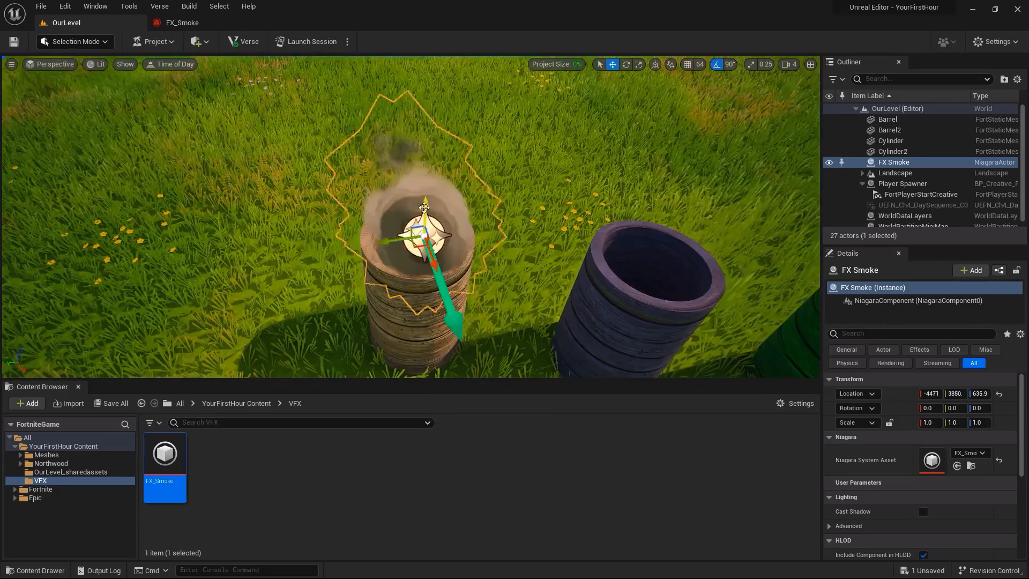
{"action": "left_click_drag", "start_coordinate": [420, 221], "coordinate": [422, 232]}
{"action": "key", "text": "Escape"}
{"action": "right_click_drag", "start_coordinate": [421, 232], "coordinate": [535, 250]}
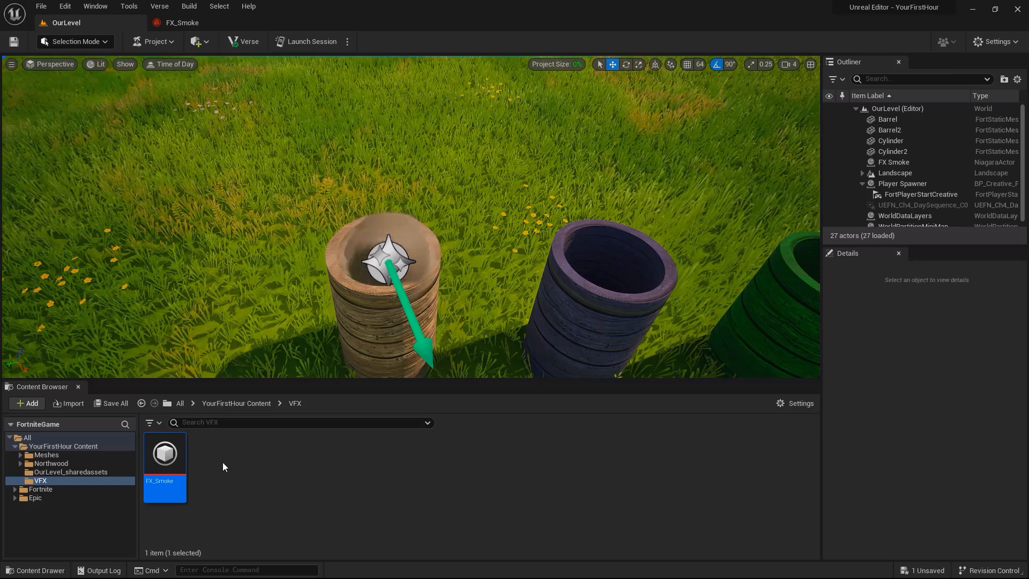
Step: Add the Fire Sprites Sub UV parent emitter to FX_Smoke and arrange it beside the FN_Core_Smoke_Sprite emitter
{"action": "double_click", "coordinate": [165, 457]}
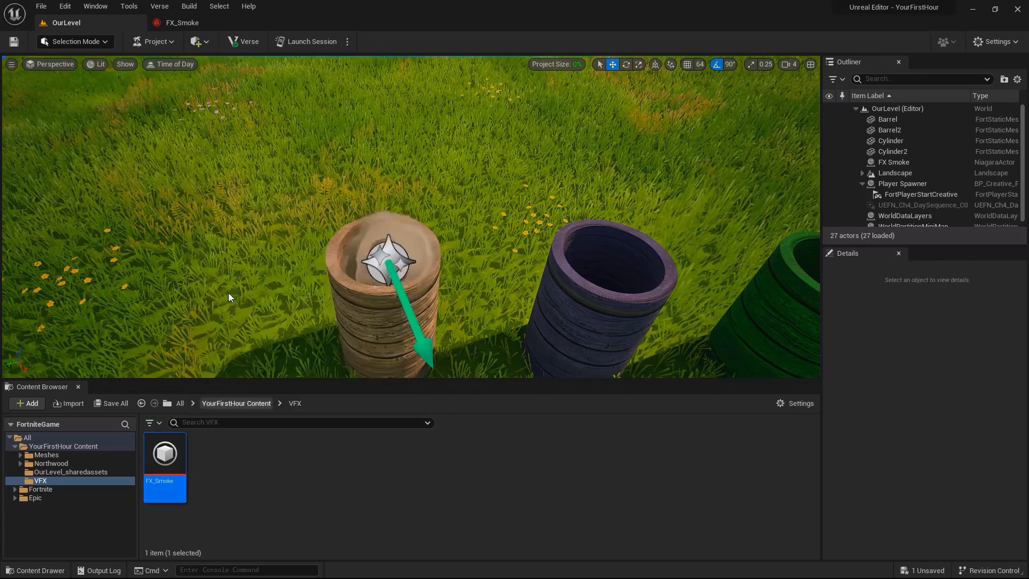
{"action": "right_click_drag", "start_coordinate": [556, 278], "coordinate": [429, 311]}
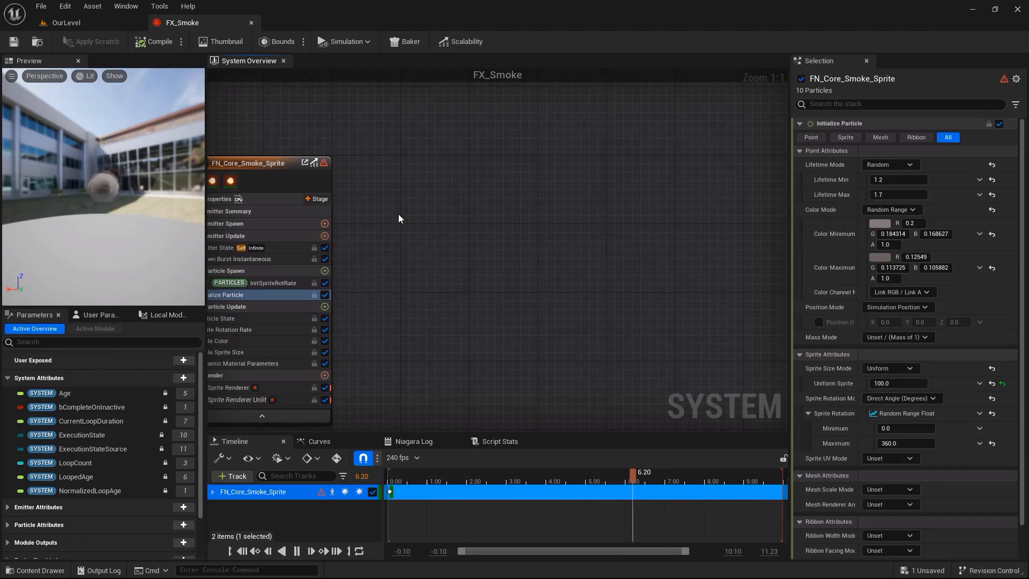
{"action": "right_click", "coordinate": [362, 161]}
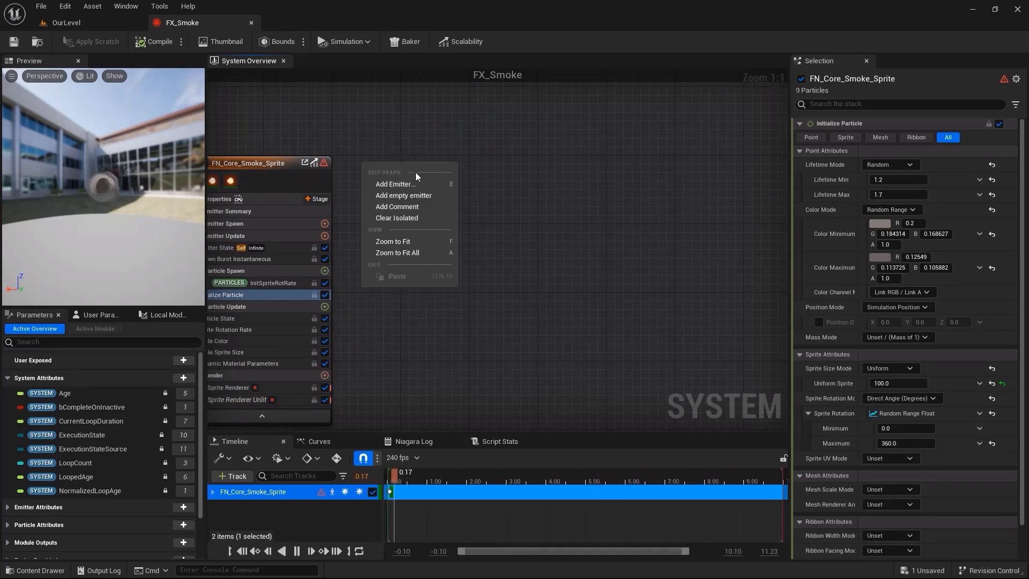
{"action": "left_click", "coordinate": [425, 184]}
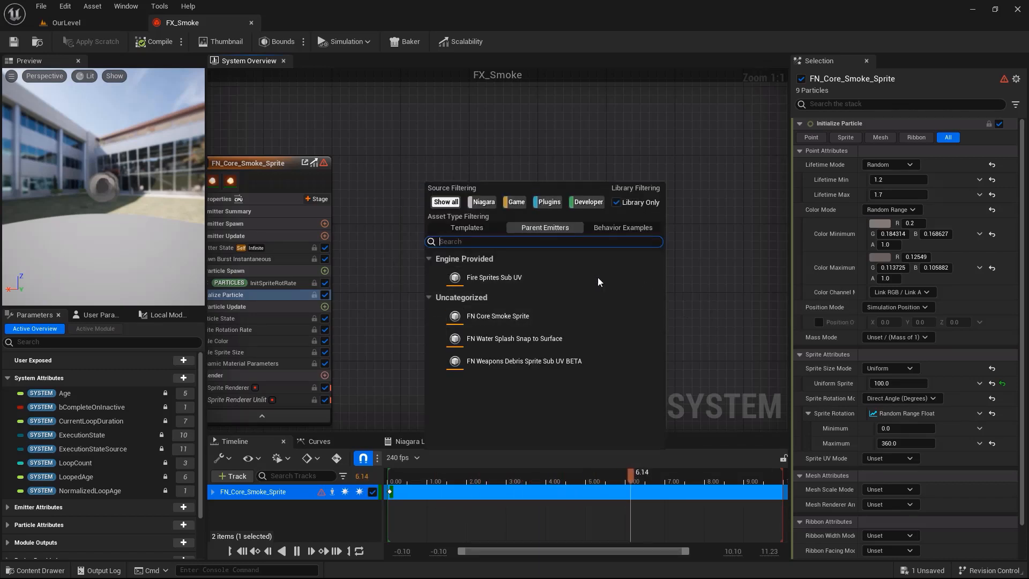
{"action": "double_click", "coordinate": [508, 277]}
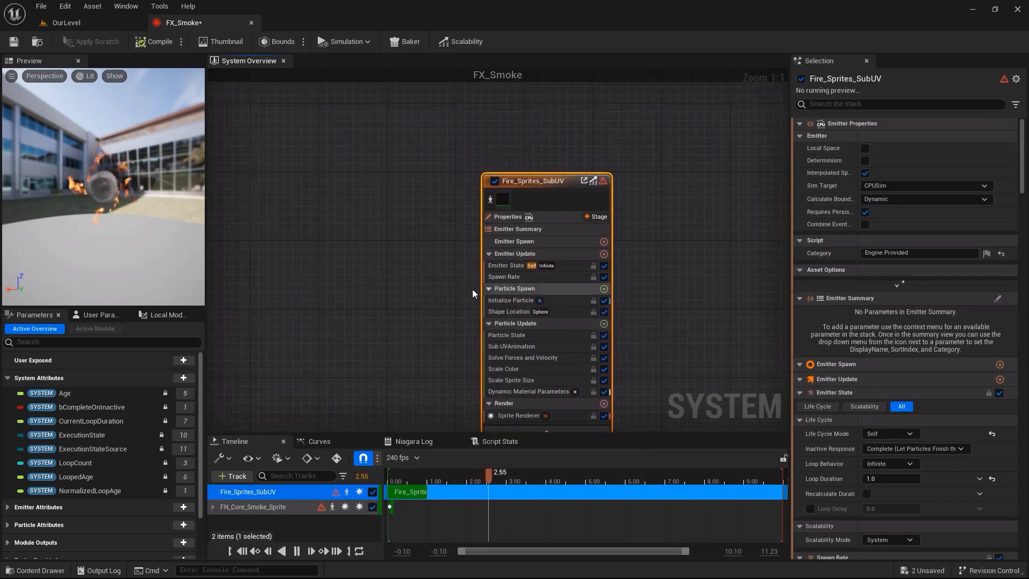
{"action": "scroll", "coordinate": [485, 287], "scroll_direction": "down", "scroll_amount": 4}
{"action": "left_click_drag", "start_coordinate": [527, 263], "coordinate": [360, 193]}
{"action": "scroll", "coordinate": [421, 231], "scroll_direction": "up", "scroll_amount": 3}
{"action": "right_click_drag", "start_coordinate": [448, 232], "coordinate": [664, 240]}
{"action": "scroll", "coordinate": [622, 232], "scroll_direction": "up", "scroll_amount": 1}
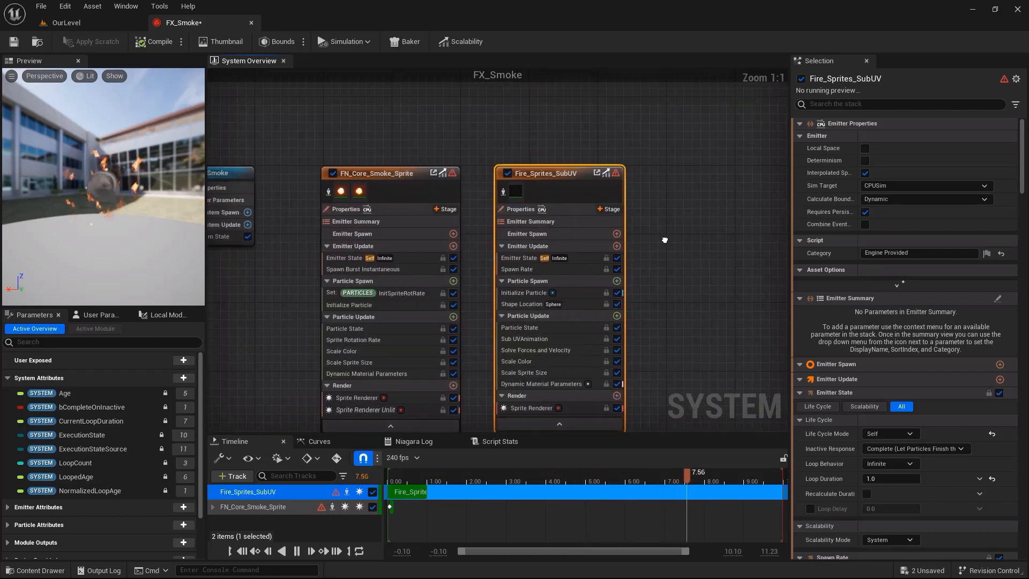
Step: Disable and re-enable the fire emitter and the smoke emitter in turn to compare each one in the preview
{"action": "left_click", "coordinate": [507, 174]}
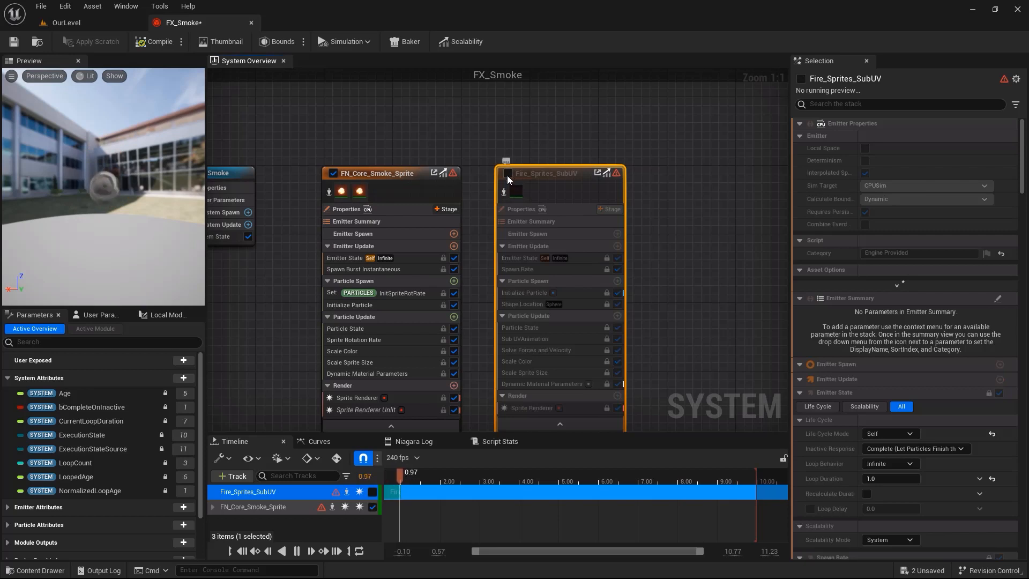
{"action": "left_click", "coordinate": [508, 173]}
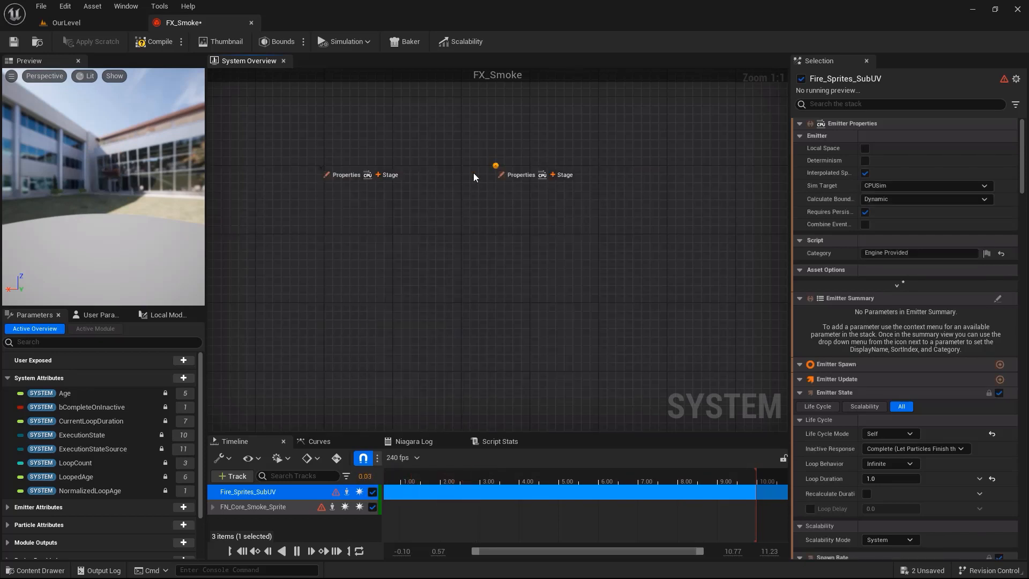
{"action": "left_click", "coordinate": [333, 173]}
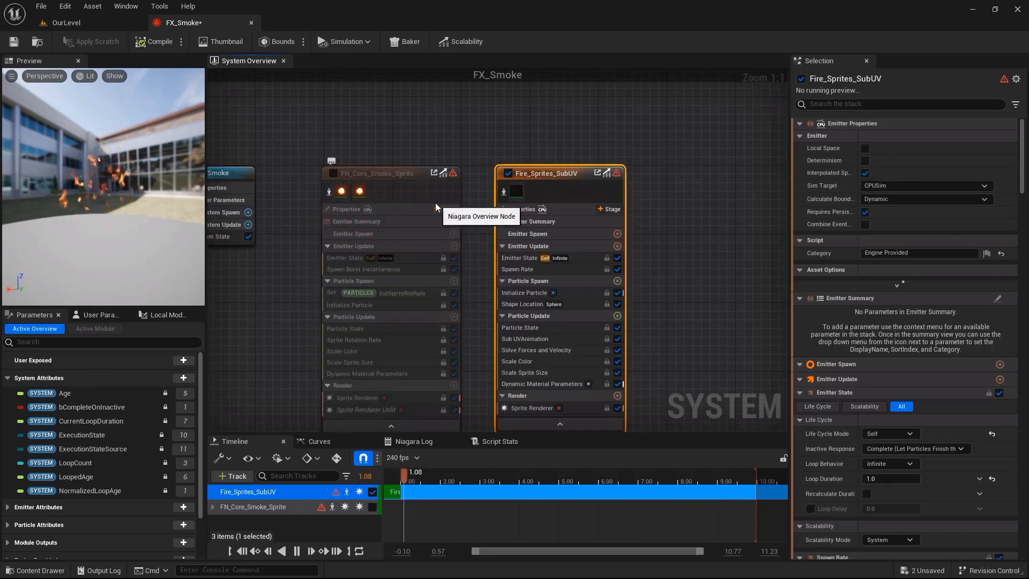
{"action": "left_click", "coordinate": [333, 173]}
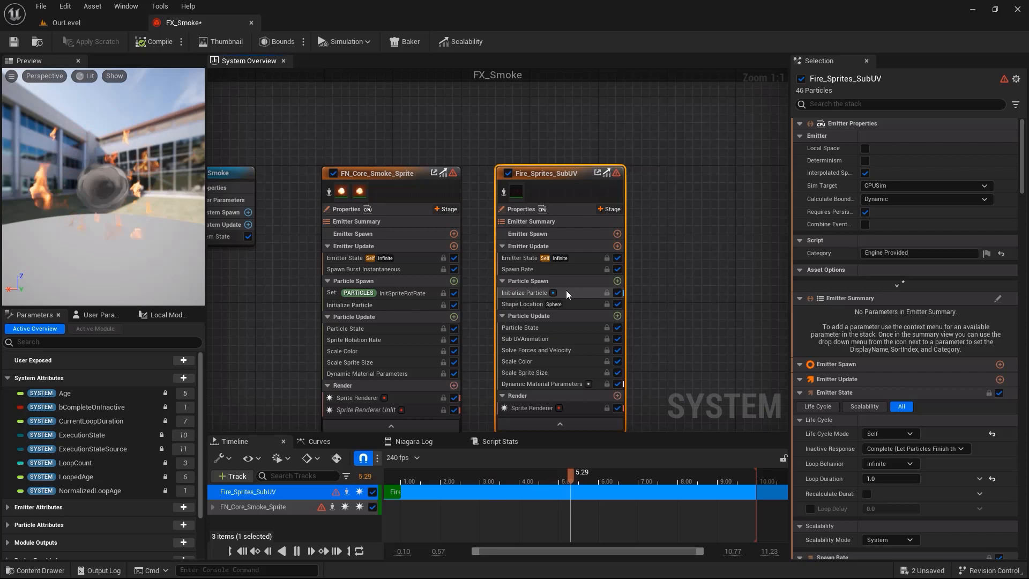
Step: Review the fire emitter's Initialize Particle settings, and reduce its Shape Location sphere radius to 50 and finally 25
{"action": "left_click", "coordinate": [523, 293]}
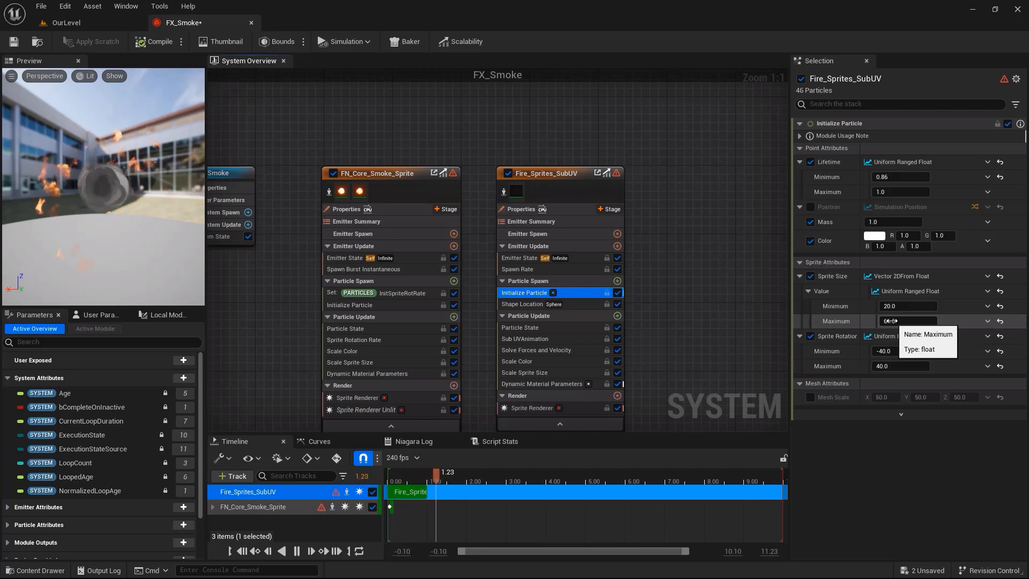
{"action": "left_click", "coordinate": [511, 307]}
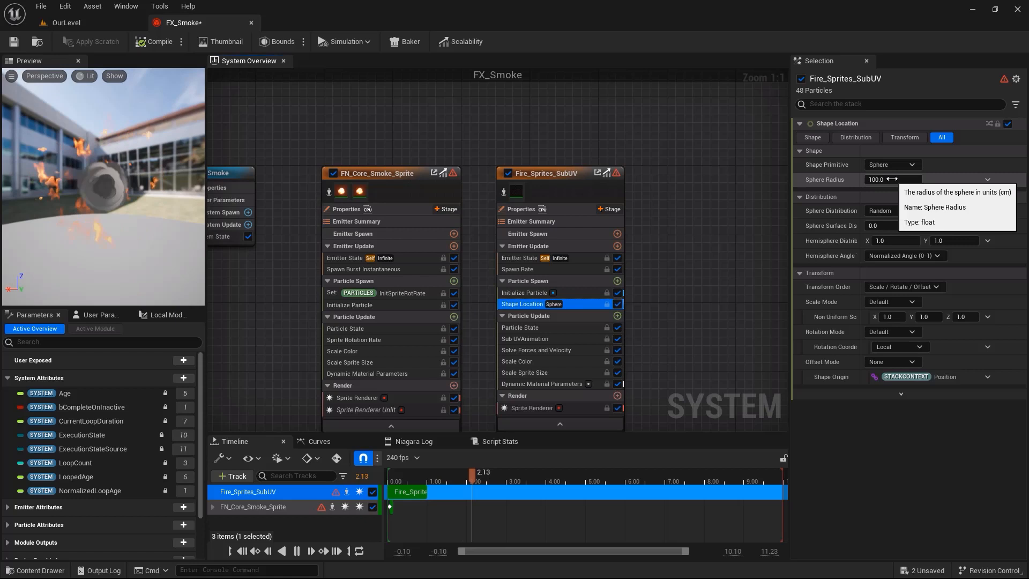
{"action": "left_click", "coordinate": [892, 179]}
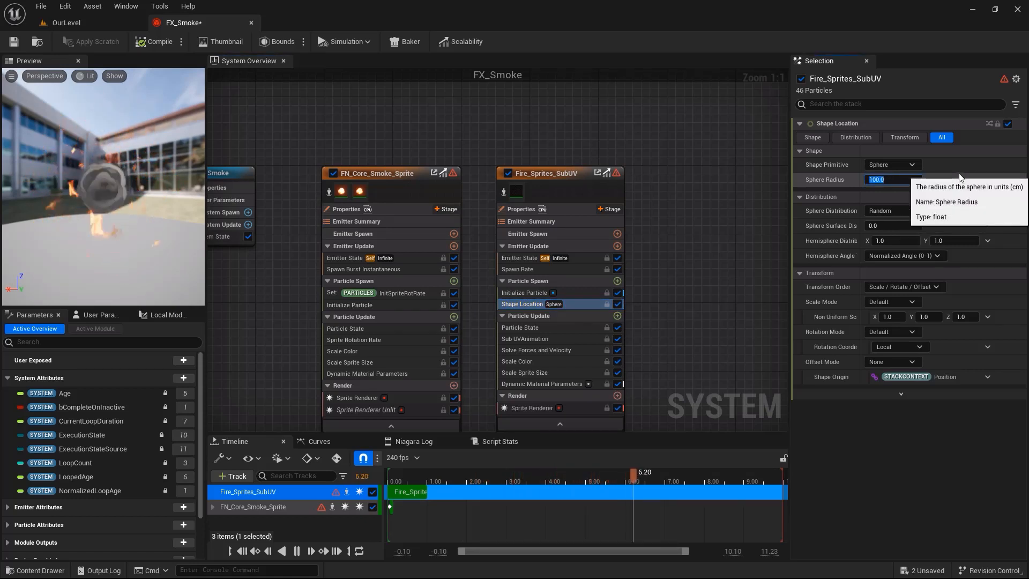
{"action": "type", "text": "50"}
{"action": "key", "text": "Return"}
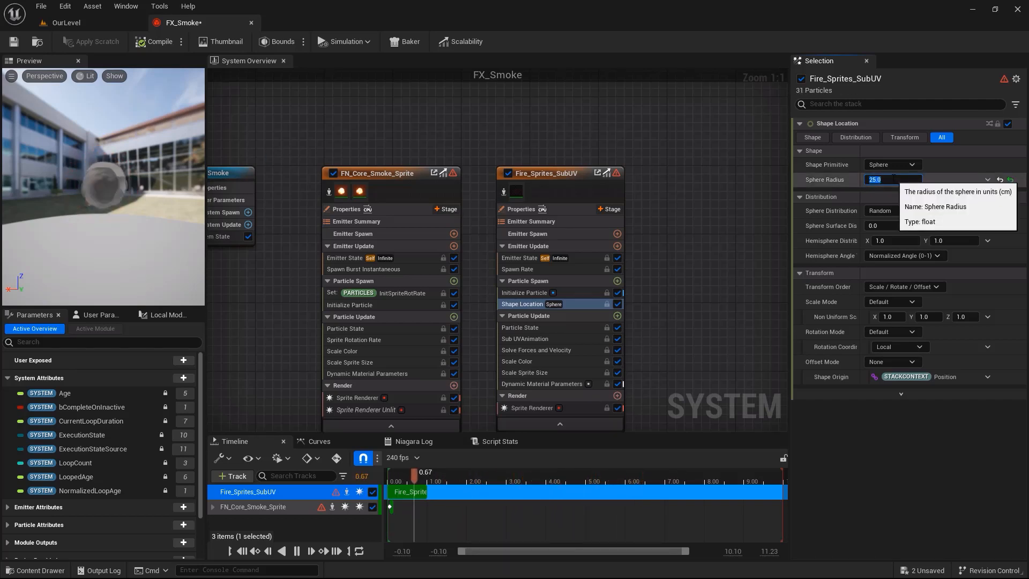
{"action": "type", "text": "25"}
{"action": "key", "text": "Return"}
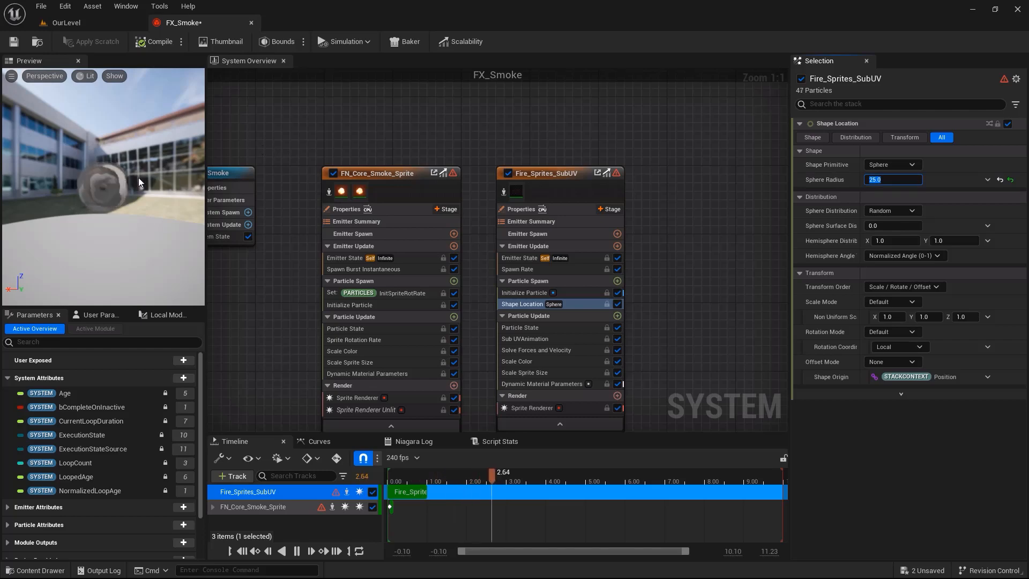
Step: Save FX_Smoke, inspect the smoke and fire at the wood barrel in OurLevel, and turn off Game View
{"action": "left_click", "coordinate": [13, 42]}
{"action": "left_click", "coordinate": [75, 24]}
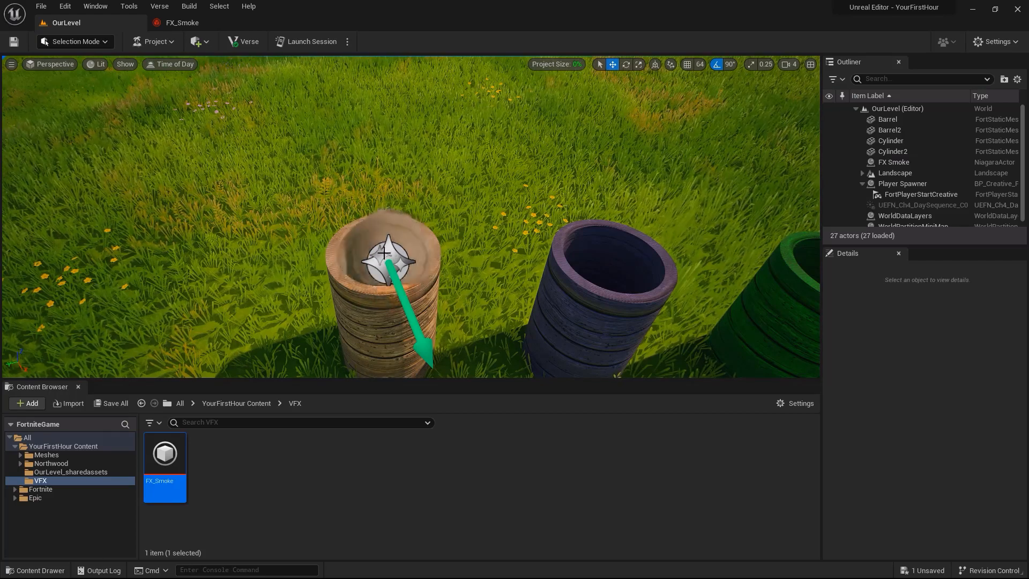
{"action": "right_click_drag", "start_coordinate": [450, 251], "coordinate": [316, 132]}
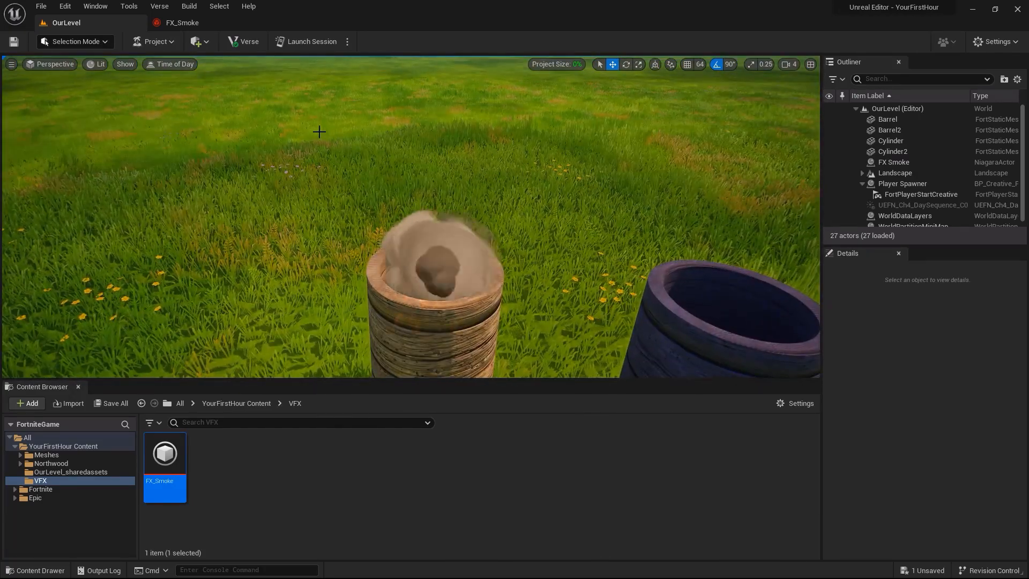
{"action": "left_click", "coordinate": [9, 65]}
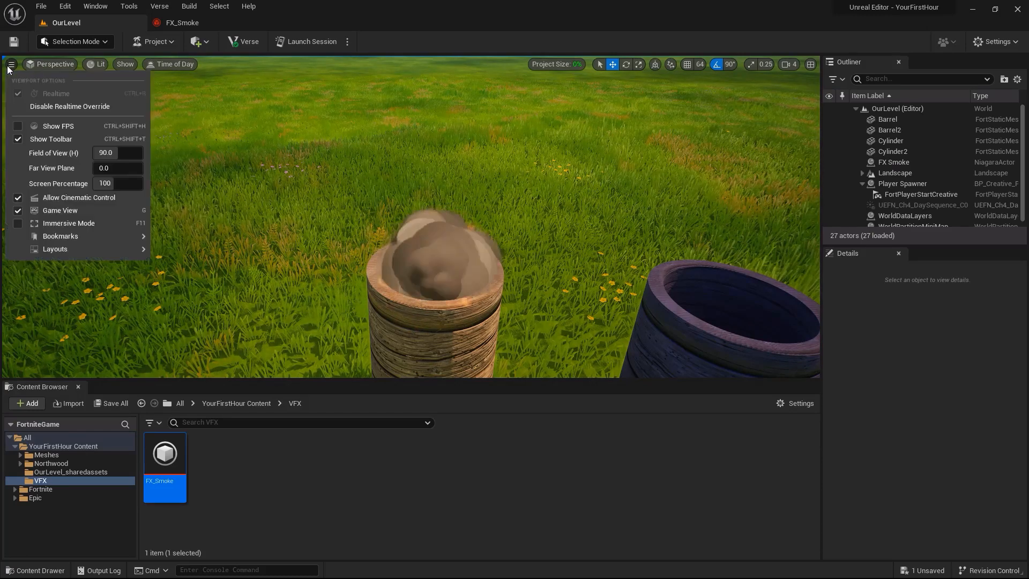
{"action": "left_click", "coordinate": [47, 210]}
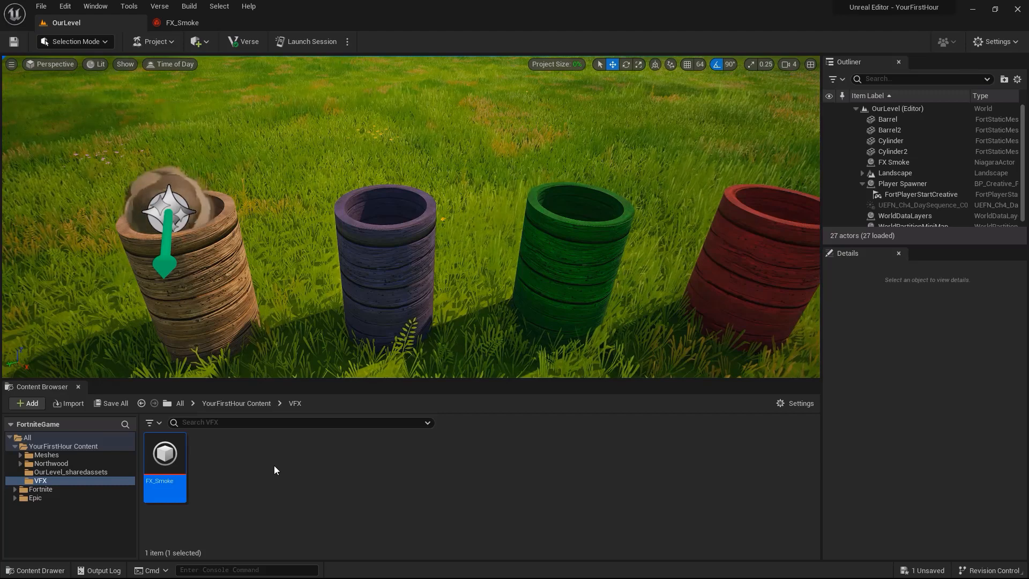
Step: Place a point light inside the blue barrel and bring up its light properties
{"action": "left_click", "coordinate": [201, 42]}
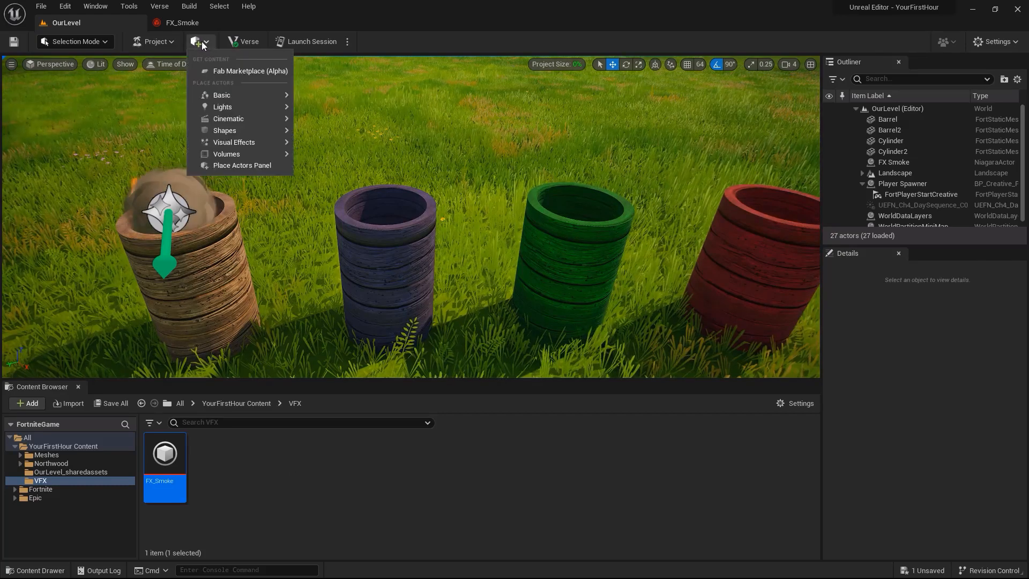
{"action": "mouse_move", "coordinate": [231, 108]}
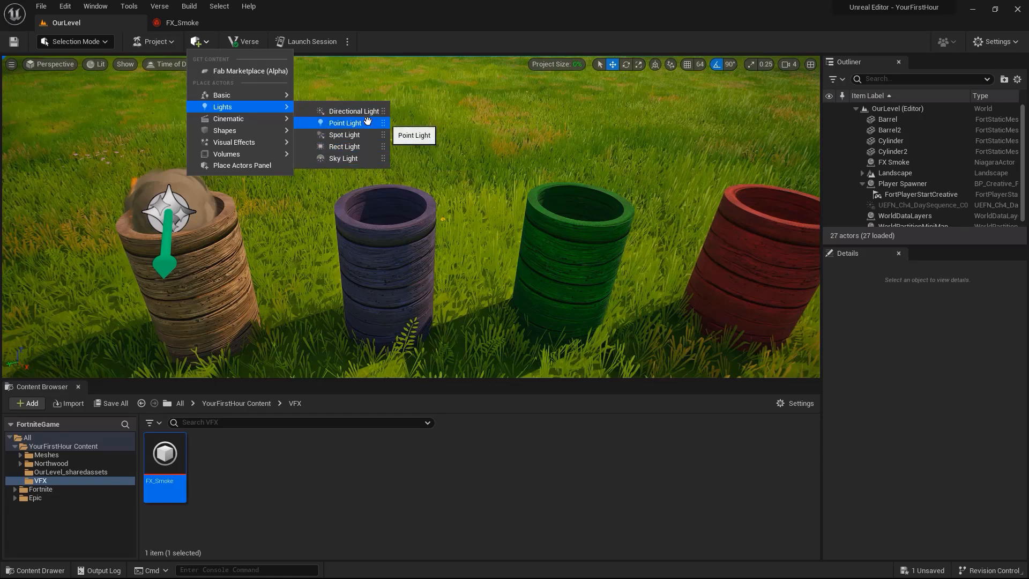
{"action": "left_click_drag", "start_coordinate": [368, 122], "coordinate": [383, 214]}
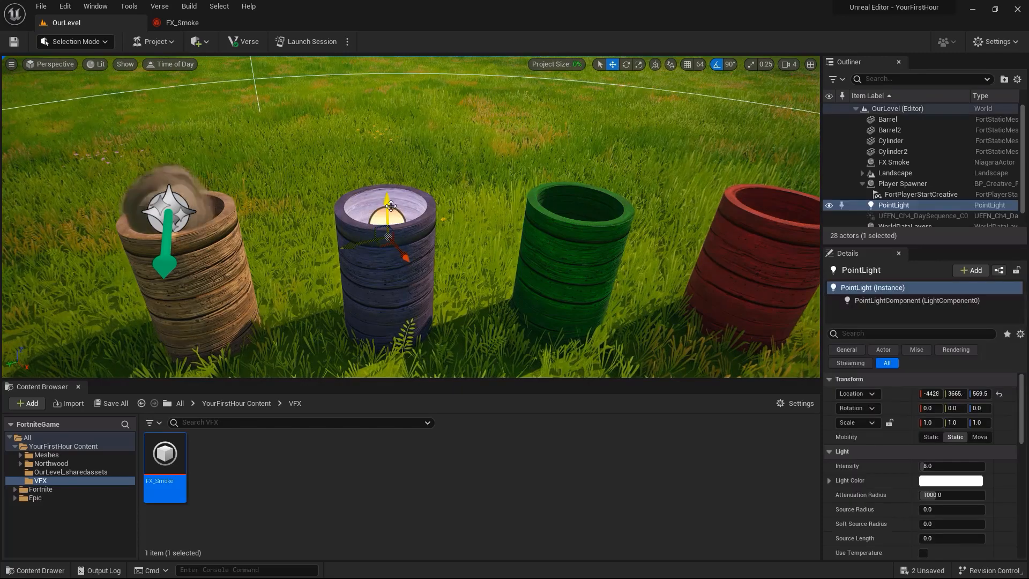
{"action": "right_click_drag", "start_coordinate": [444, 237], "coordinate": [443, 224]}
{"action": "key", "text": "w"}
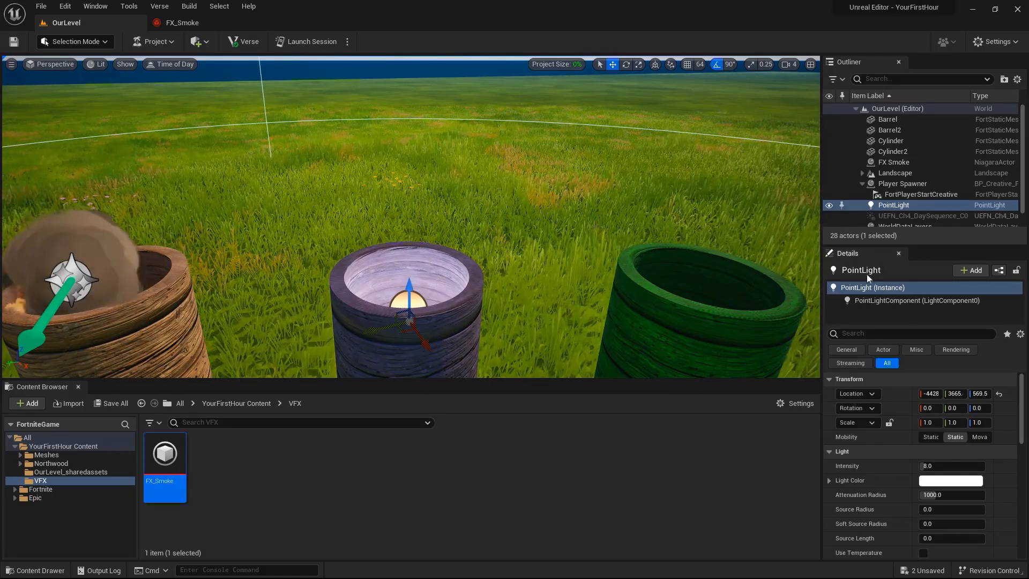
{"action": "scroll", "coordinate": [943, 411], "scroll_direction": "down", "scroll_amount": 3}
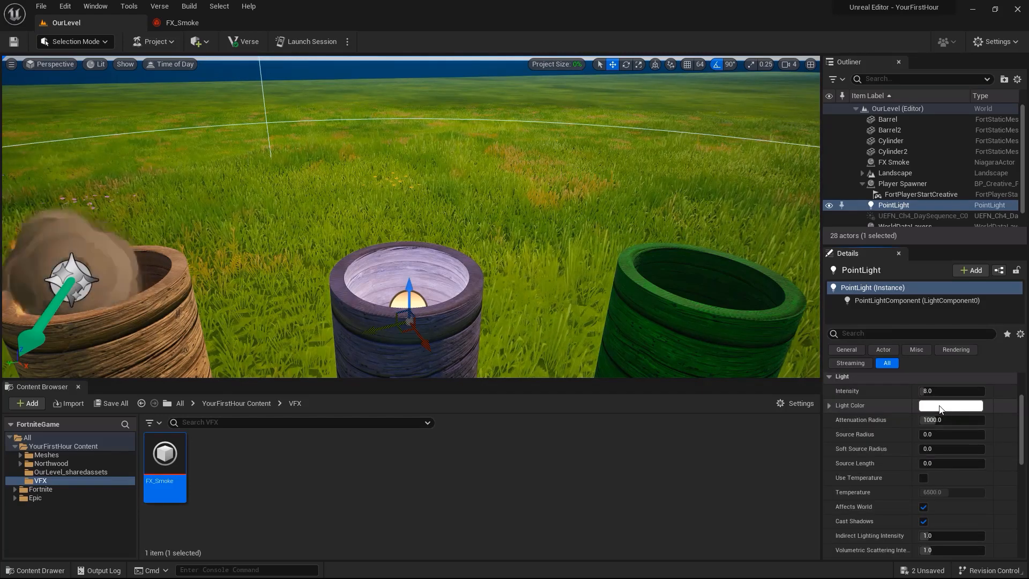
Step: Set the point light's colour to an orange sampled from the fire at the wood barrel
{"action": "left_click", "coordinate": [940, 410]}
{"action": "mouse_move", "coordinate": [792, 396]}
{"action": "left_mouse_down"}
{"action": "mouse_move", "coordinate": [783, 398]}
{"action": "mouse_move", "coordinate": [798, 400]}
{"action": "left_mouse_up"}
{"action": "left_click_drag", "start_coordinate": [856, 378], "coordinate": [839, 339]}
{"action": "left_click", "coordinate": [921, 401]}
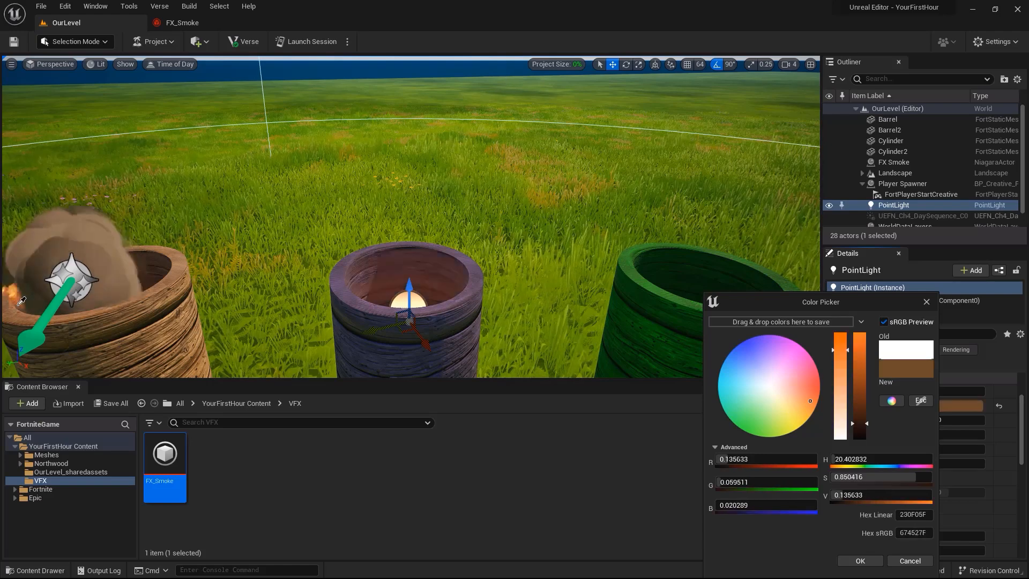
{"action": "left_click", "coordinate": [18, 301]}
{"action": "left_click", "coordinate": [16, 305]}
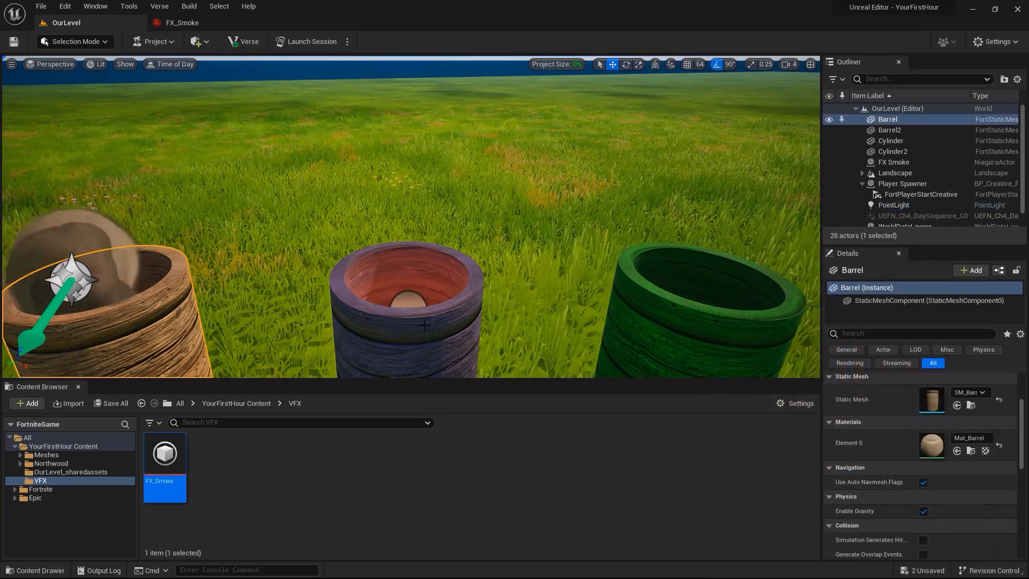
{"action": "left_click", "coordinate": [556, 320]}
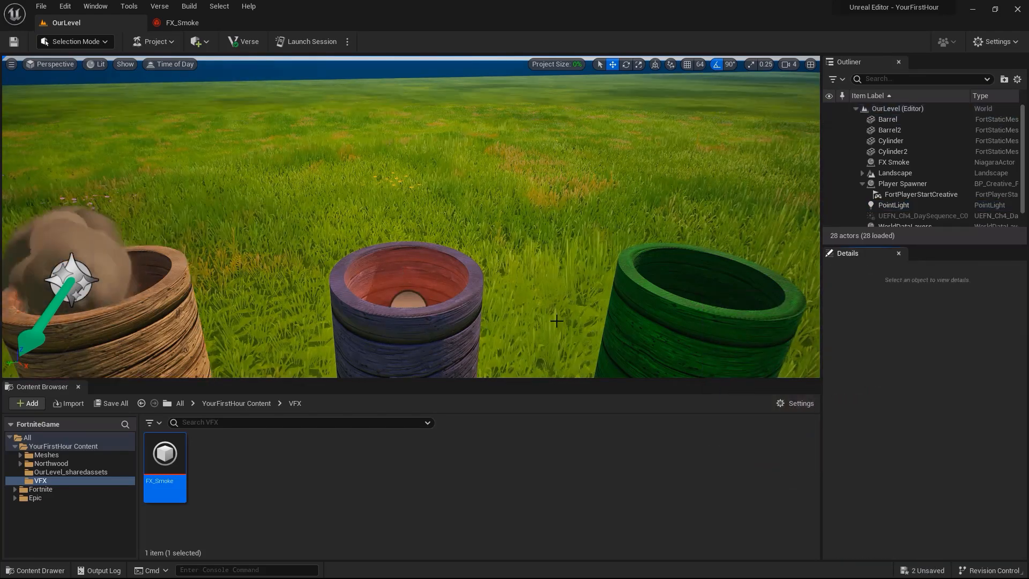
Step: Raise the point light's intensity to about 25 and look over its Light Function settings
{"action": "left_click", "coordinate": [405, 303]}
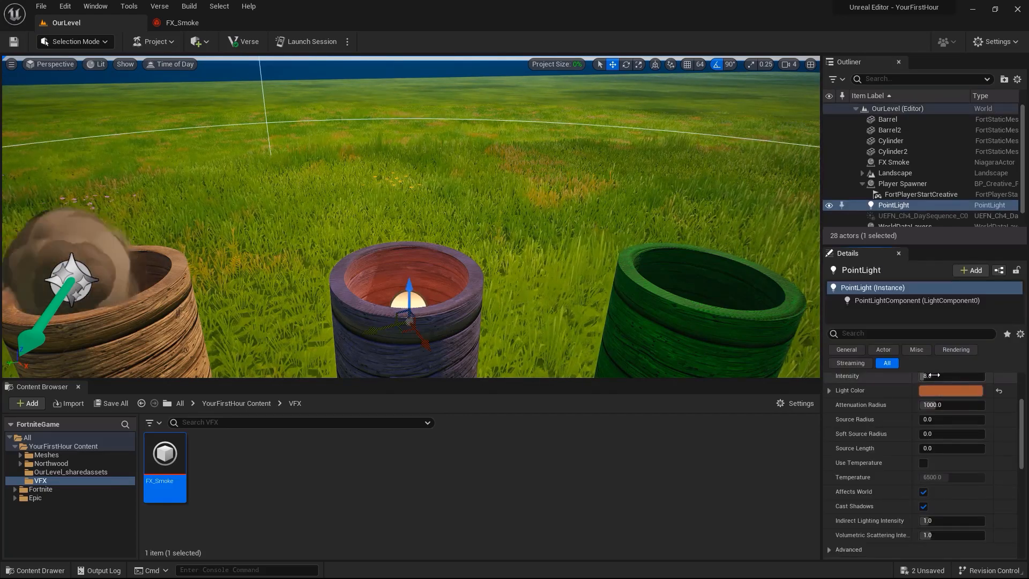
{"action": "left_click_drag", "start_coordinate": [934, 375], "coordinate": [947, 375]}
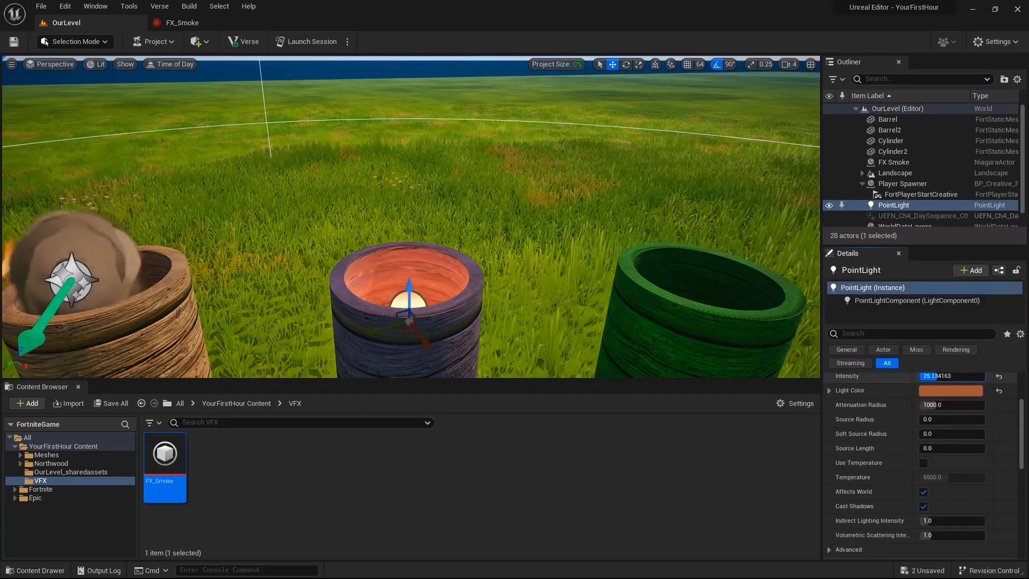
{"action": "left_click_drag", "start_coordinate": [1024, 418], "coordinate": [1024, 478]}
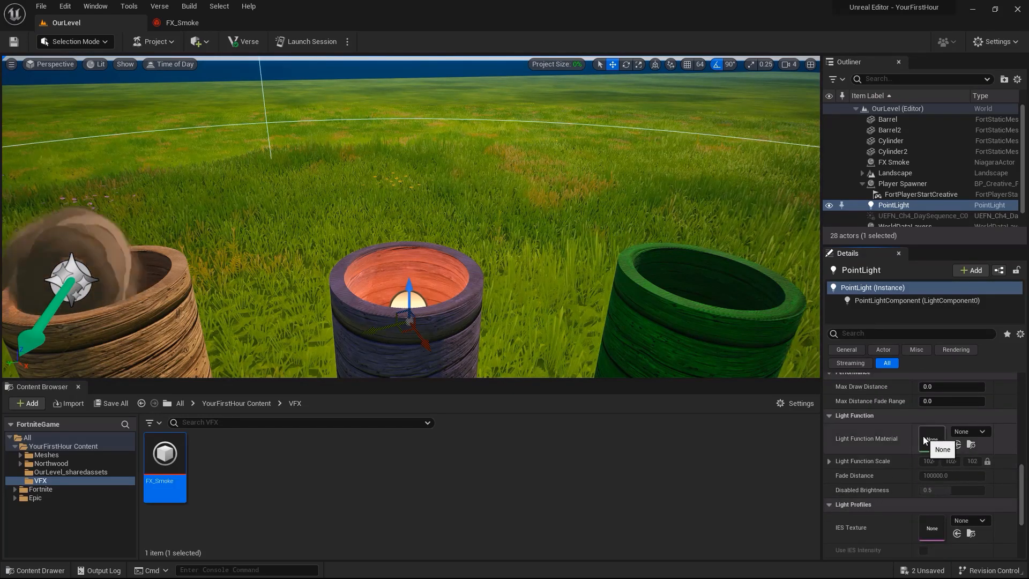
{"action": "mouse_move", "coordinate": [870, 439]}
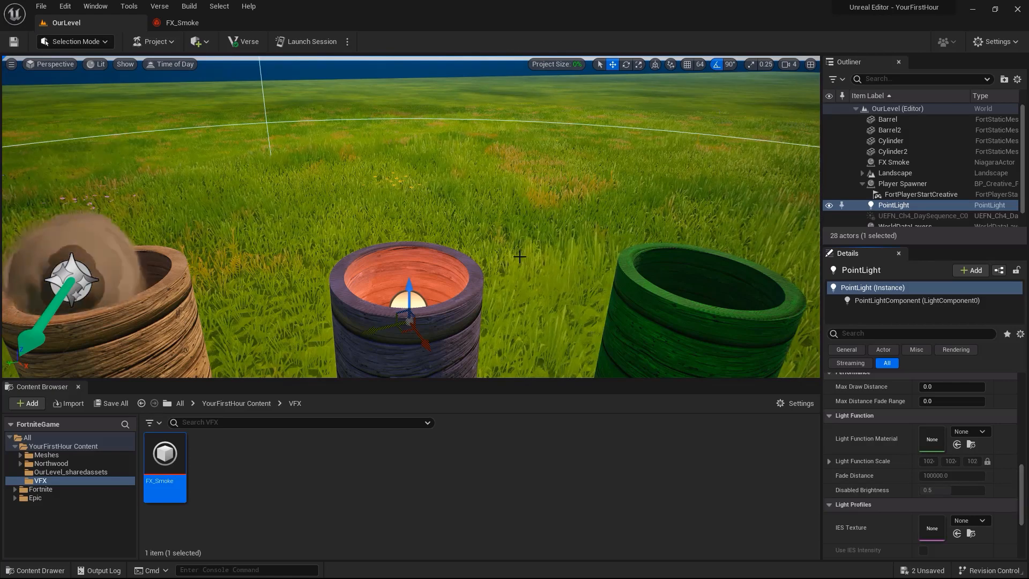
{"action": "right_click_drag", "start_coordinate": [517, 249], "coordinate": [540, 220]}
{"action": "key", "text": "s"}
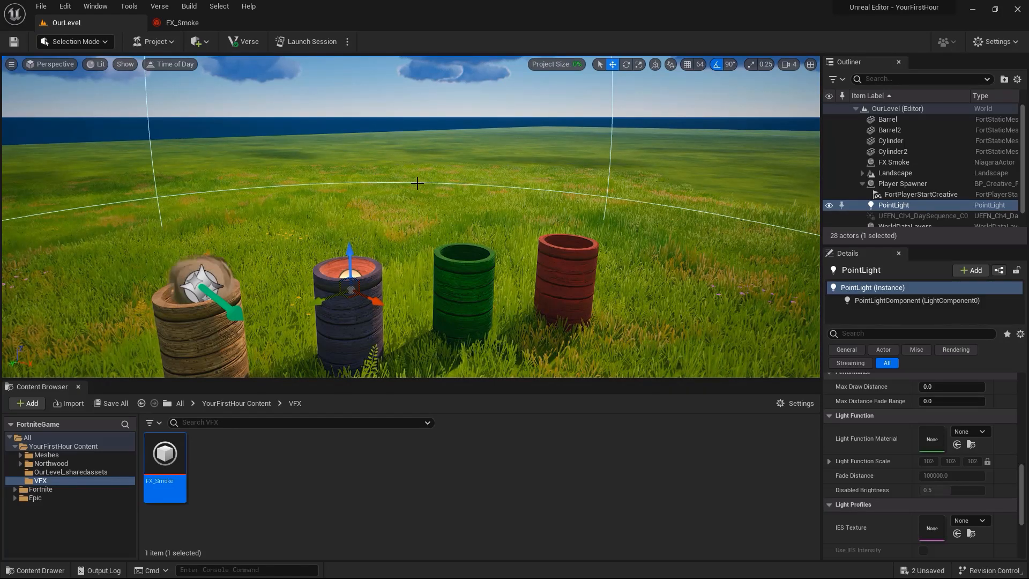
{"action": "left_click", "coordinate": [198, 41]}
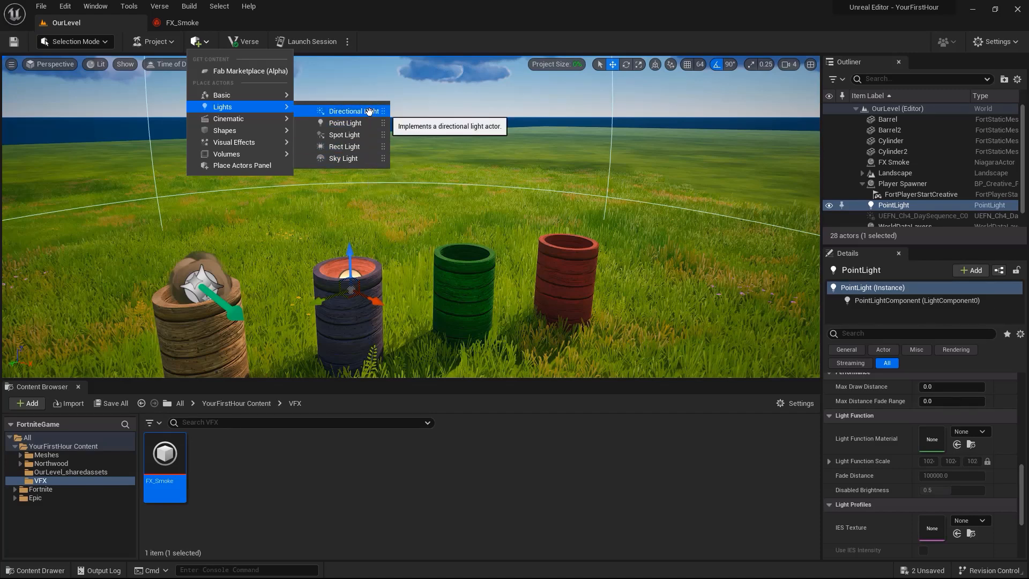
{"action": "left_click", "coordinate": [369, 21]}
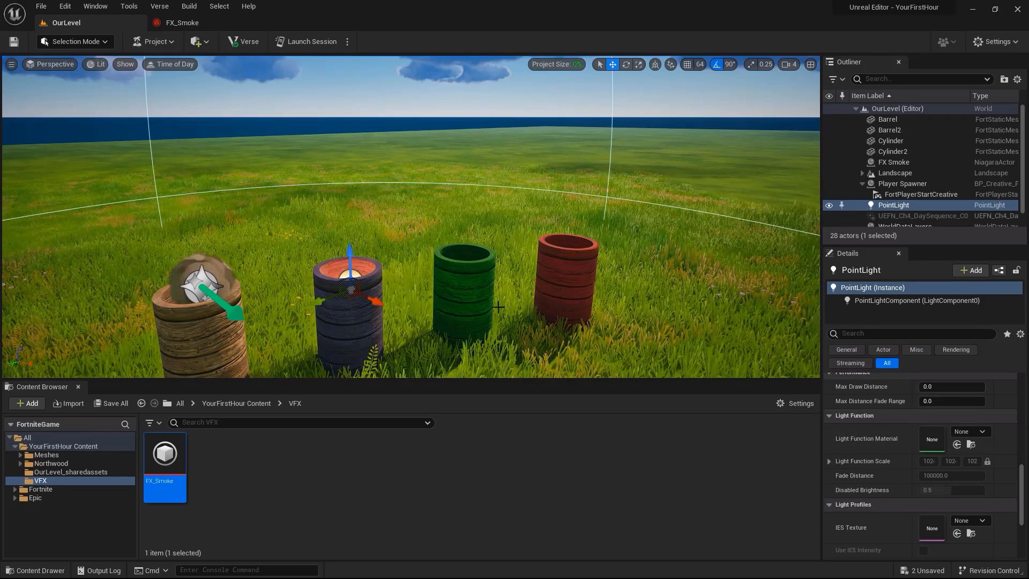
Step: Create a new folder named Props inside YourFirstHour Content
{"action": "left_click", "coordinate": [49, 447]}
{"action": "right_click", "coordinate": [52, 445]}
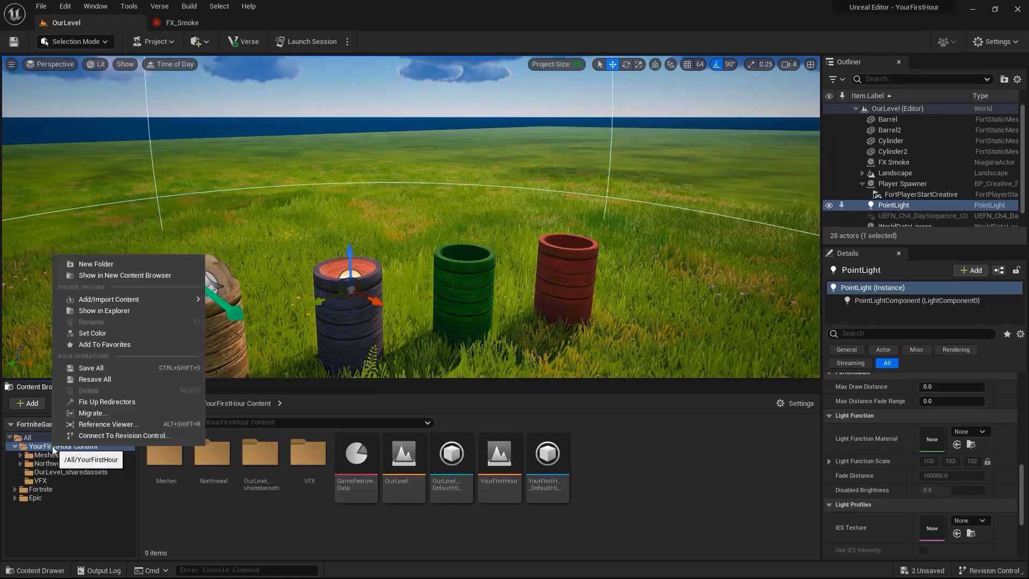
{"action": "left_click", "coordinate": [127, 263]}
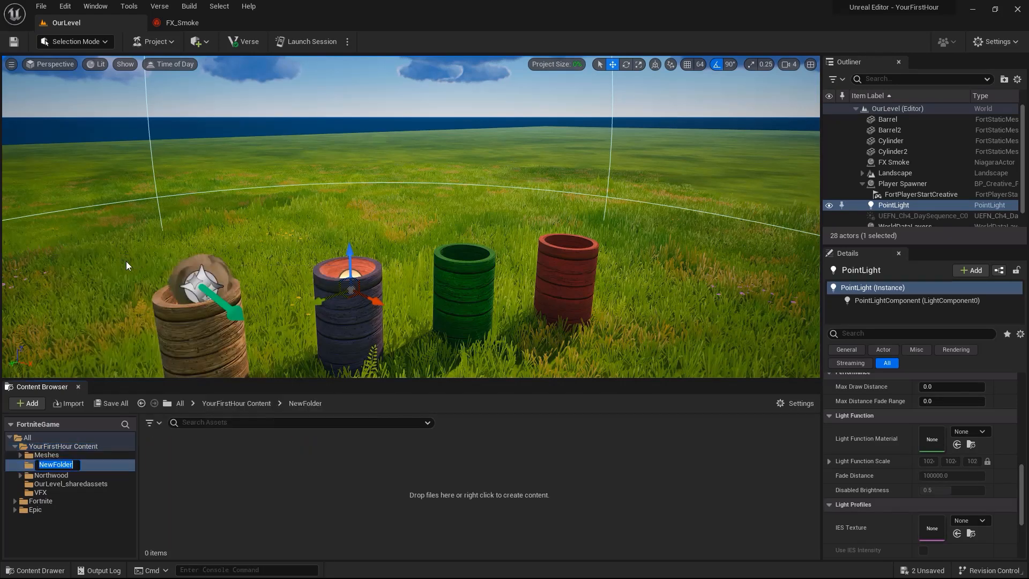
{"action": "type", "text": "Props"}
{"action": "key", "text": "Return"}
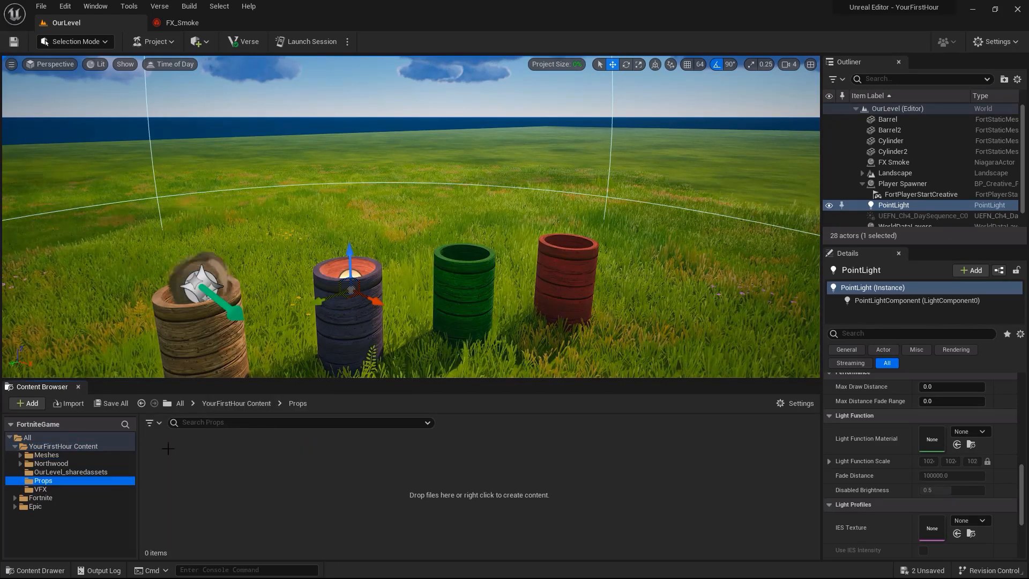
Step: Create a Blueprint Class in the Props folder with Building Static Mesh as parent class, and name it Prop_Barrel
{"action": "right_click", "coordinate": [241, 484]}
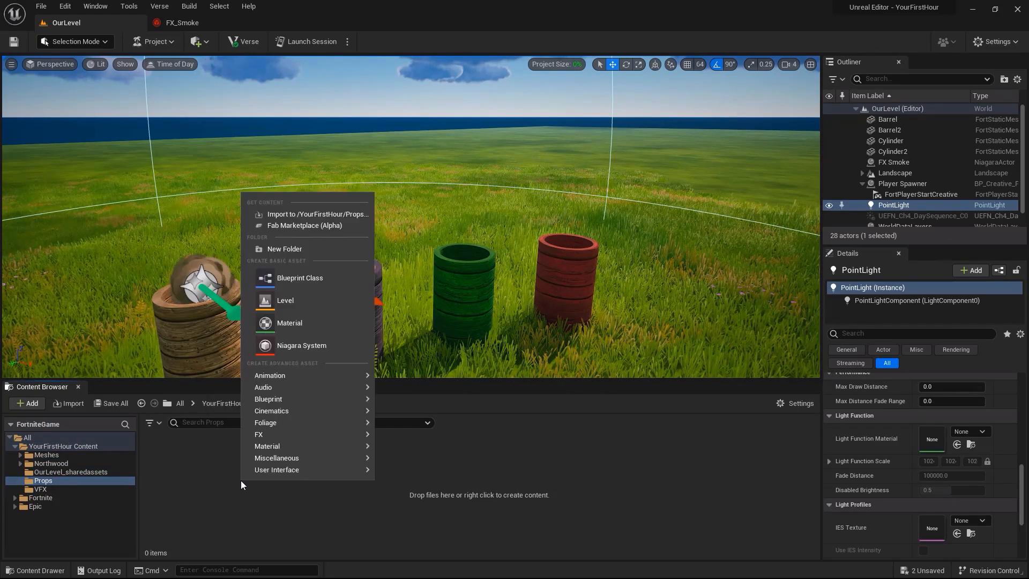
{"action": "left_click", "coordinate": [327, 277]}
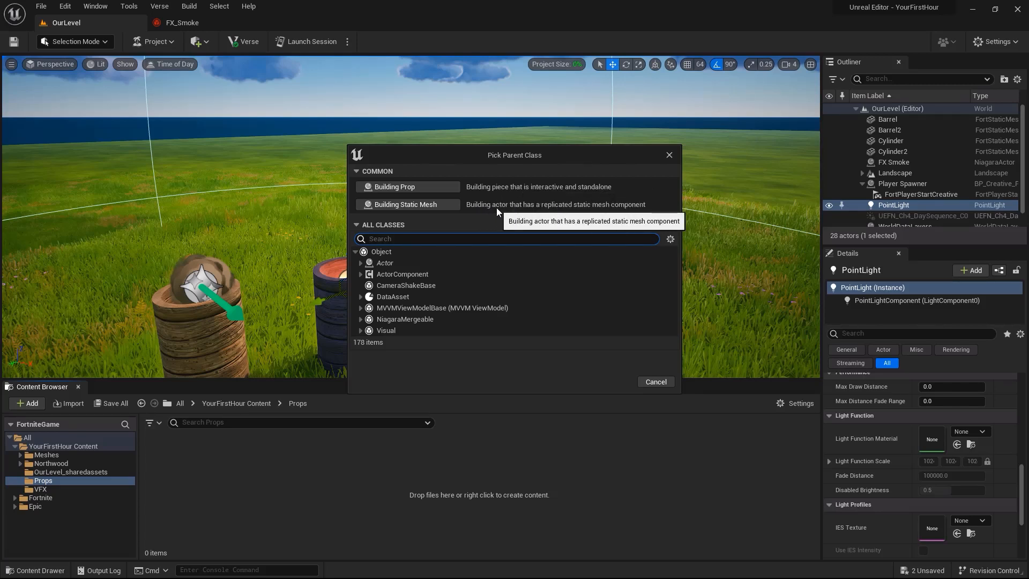
{"action": "left_click", "coordinate": [433, 204]}
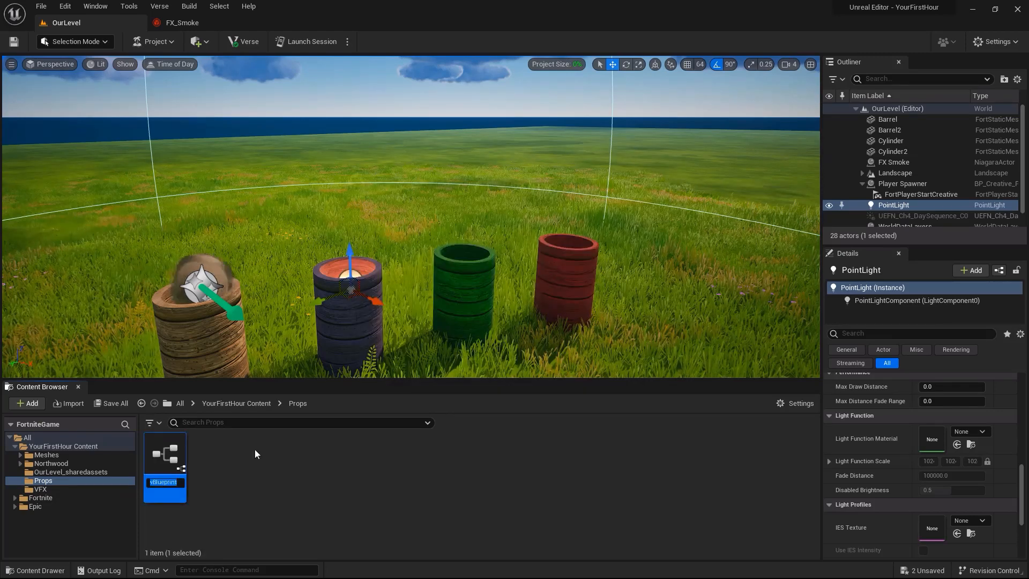
{"action": "type", "text": "Prop_Ba"}
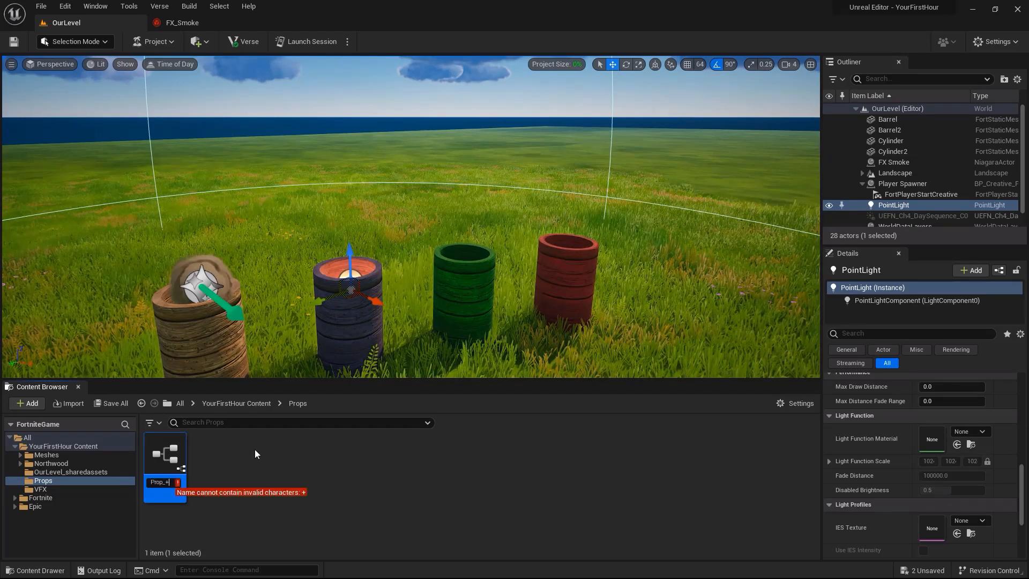
{"action": "type", "text": "rrel"}
{"action": "key", "text": "Return"}
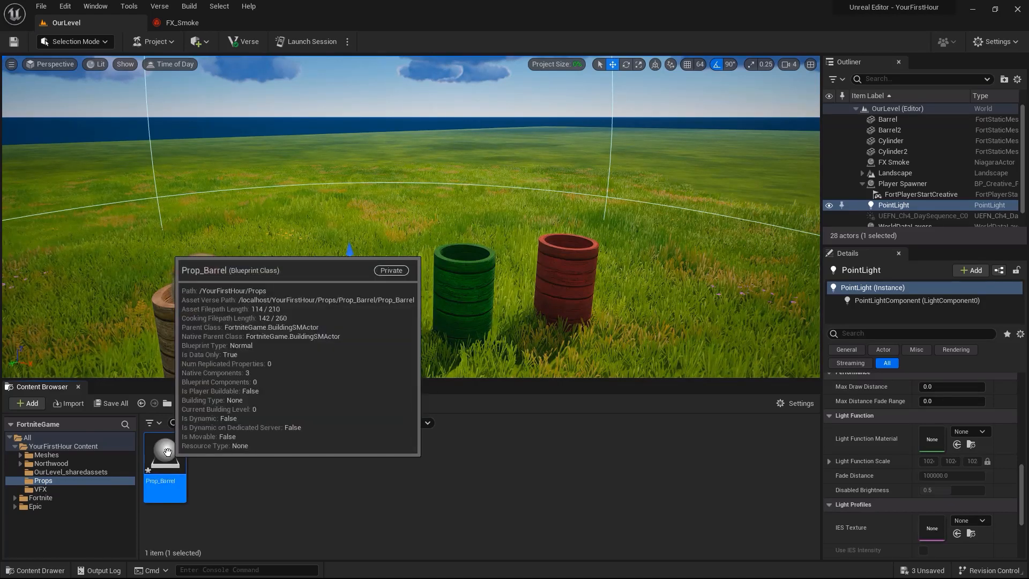
Step: Open the Prop_Barrel blueprint and assign SM_Barrel as its static mesh
{"action": "double_click", "coordinate": [168, 452]}
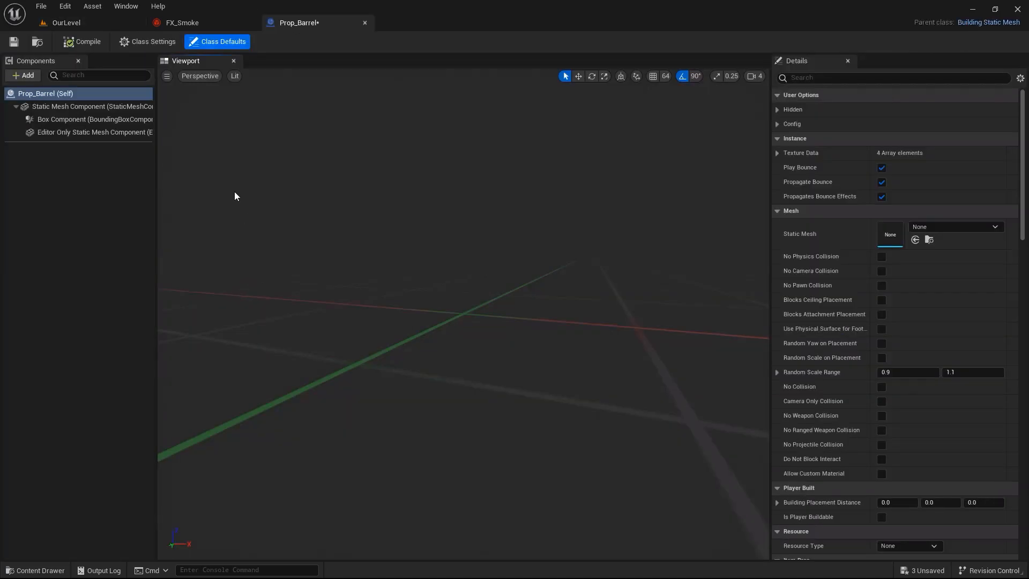
{"action": "left_click", "coordinate": [77, 93]}
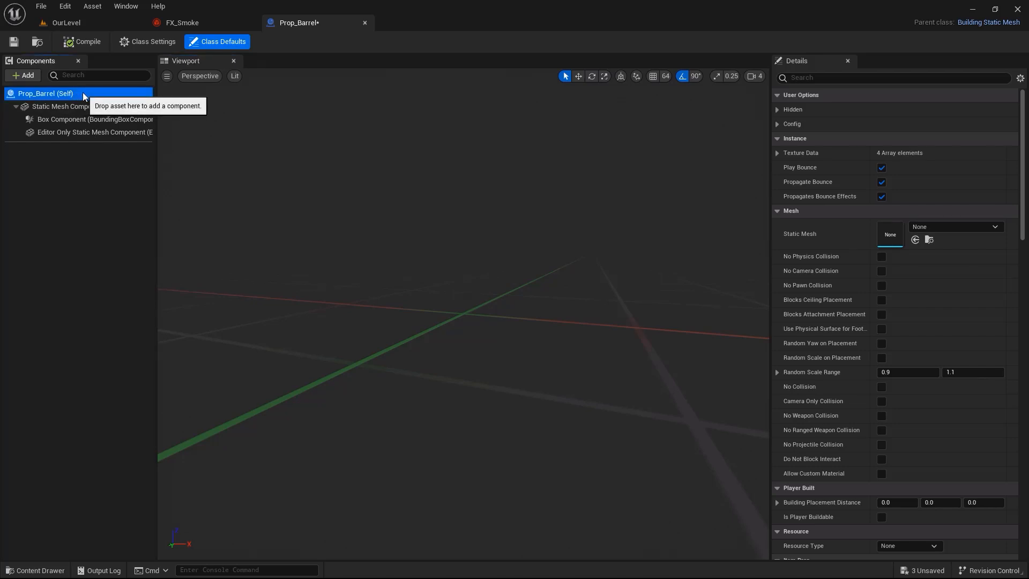
{"action": "left_click", "coordinate": [939, 226]}
{"action": "type", "text": "barrel"}
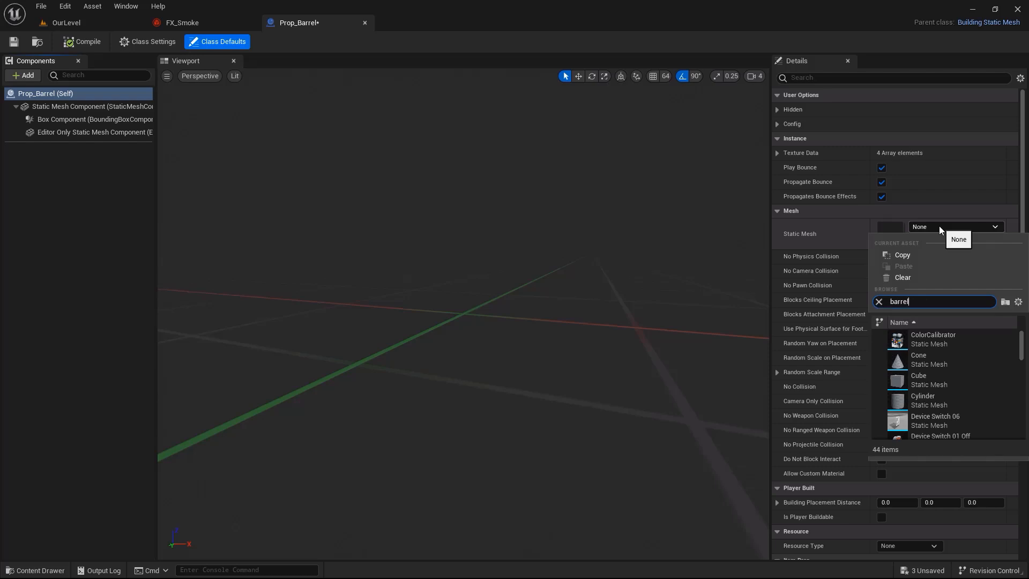
{"action": "left_click", "coordinate": [934, 336]}
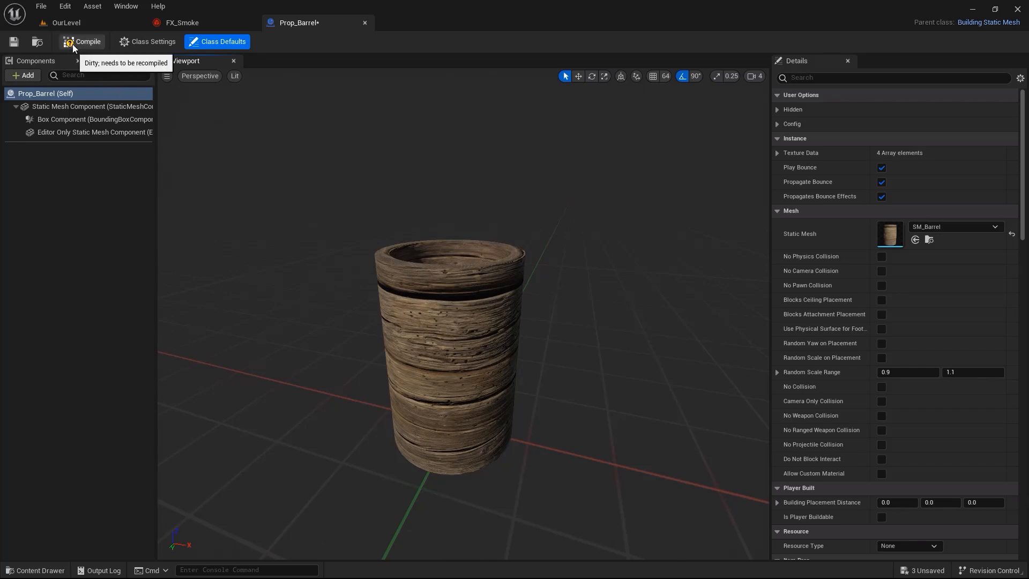
Step: Add a Point Light component to Prop_Barrel and raise it to about 109 on Z inside the barrel
{"action": "left_click", "coordinate": [25, 76]}
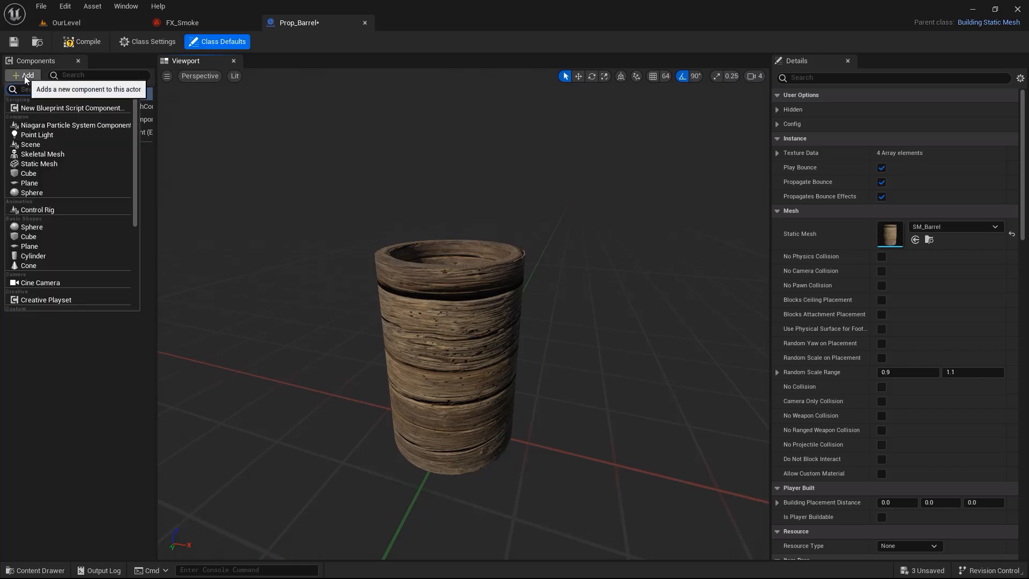
{"action": "left_click", "coordinate": [37, 134]}
{"action": "mouse_move", "coordinate": [598, 211]}
{"action": "right_mouse_down"}
{"action": "mouse_move", "coordinate": [593, 153]}
{"action": "mouse_move", "coordinate": [598, 212]}
{"action": "right_mouse_up"}
{"action": "scroll", "coordinate": [599, 212], "scroll_direction": "down", "scroll_amount": 5}
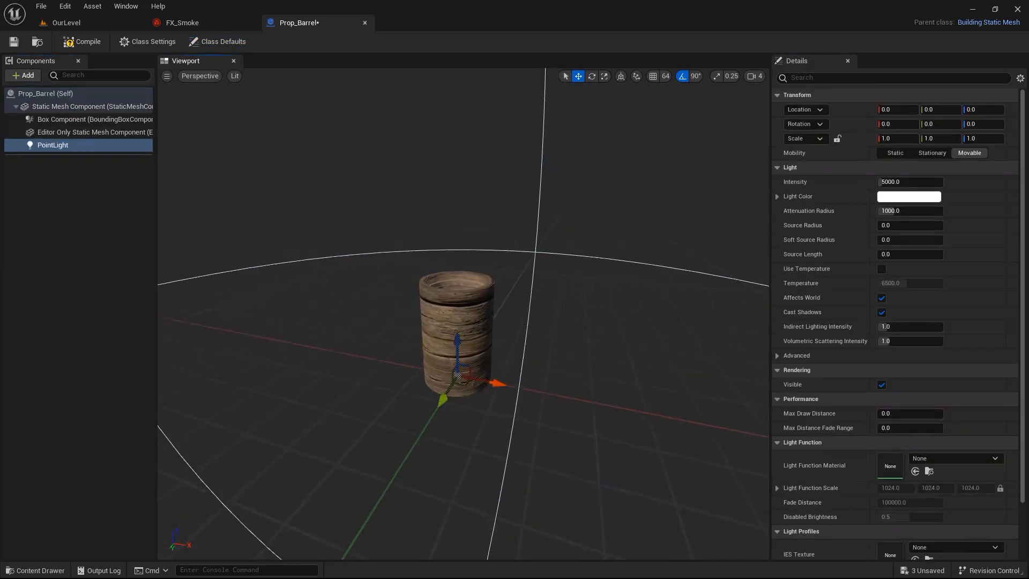
{"action": "left_click_drag", "start_coordinate": [457, 338], "coordinate": [456, 264]}
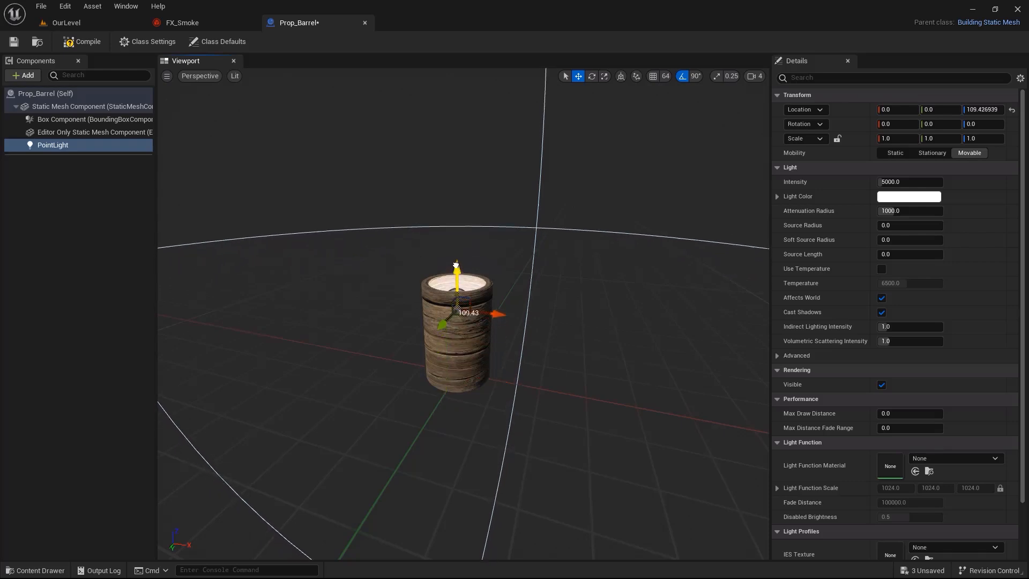
Step: Set the PointLight component's colour to a light orange and its intensity to about 2122
{"action": "left_click", "coordinate": [909, 196]}
{"action": "left_click", "coordinate": [745, 292]}
{"action": "left_click", "coordinate": [822, 287]}
{"action": "left_click", "coordinate": [821, 465]}
{"action": "left_click_drag", "start_coordinate": [906, 182], "coordinate": [887, 182]}
{"action": "scroll", "coordinate": [592, 245], "scroll_direction": "up", "scroll_amount": 5}
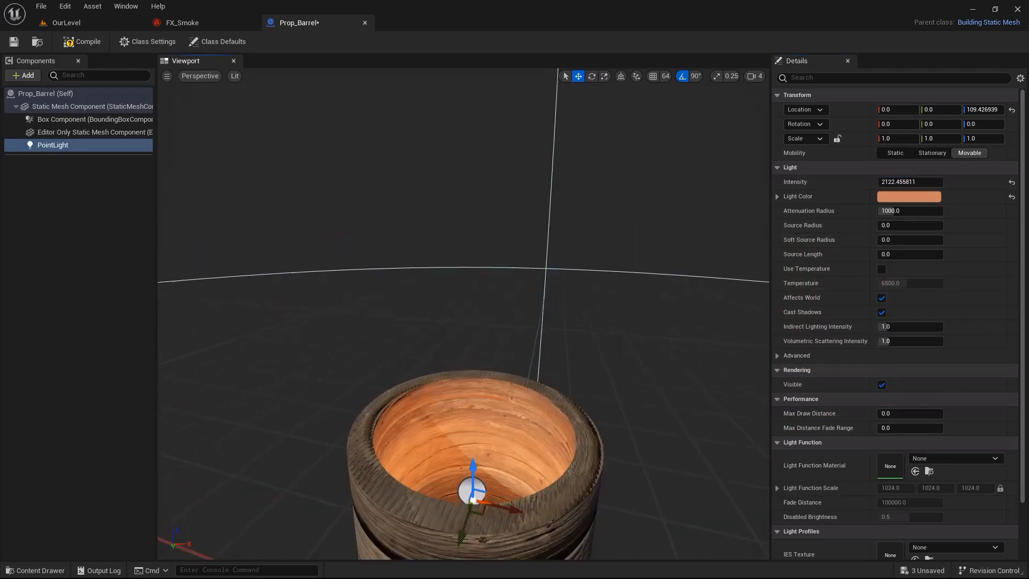
Step: Add a Niagara Particle System component and move it out of PointLight to sit directly under the Static Mesh Component
{"action": "left_click", "coordinate": [22, 75]}
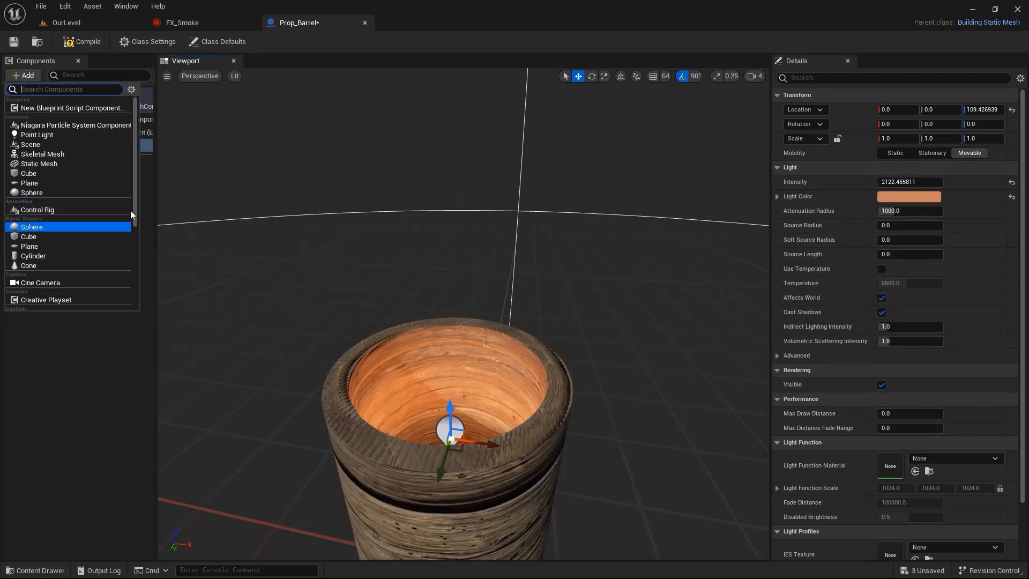
{"action": "left_click_drag", "start_coordinate": [137, 188], "coordinate": [149, 283]}
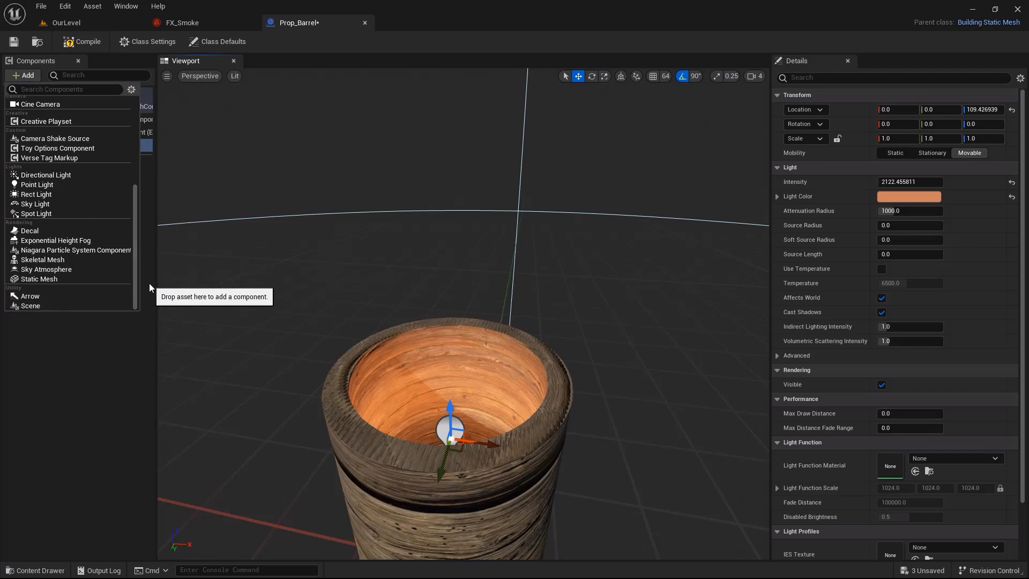
{"action": "left_click", "coordinate": [69, 248]}
{"action": "key", "text": "Return"}
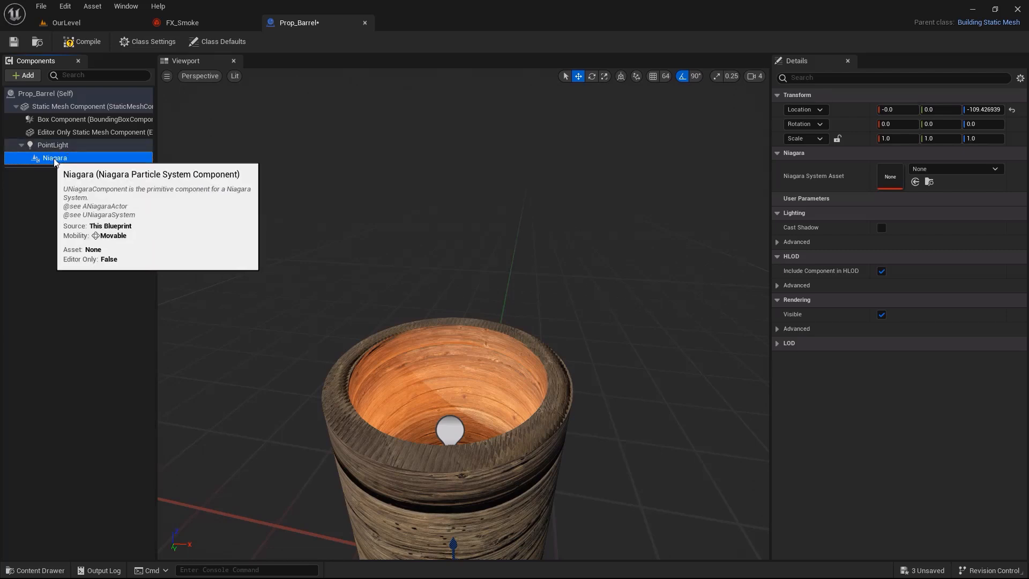
{"action": "left_click_drag", "start_coordinate": [55, 159], "coordinate": [59, 109]}
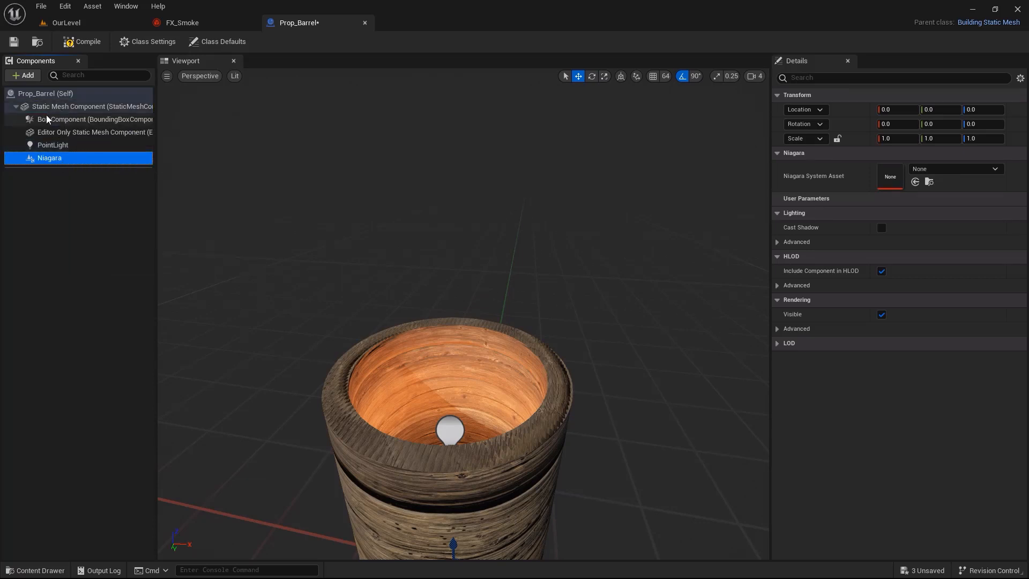
Step: Parent the PointLight component to the Niagara component and compare the transforms of both
{"action": "left_click", "coordinate": [52, 146]}
{"action": "left_click_drag", "start_coordinate": [51, 146], "coordinate": [52, 159]}
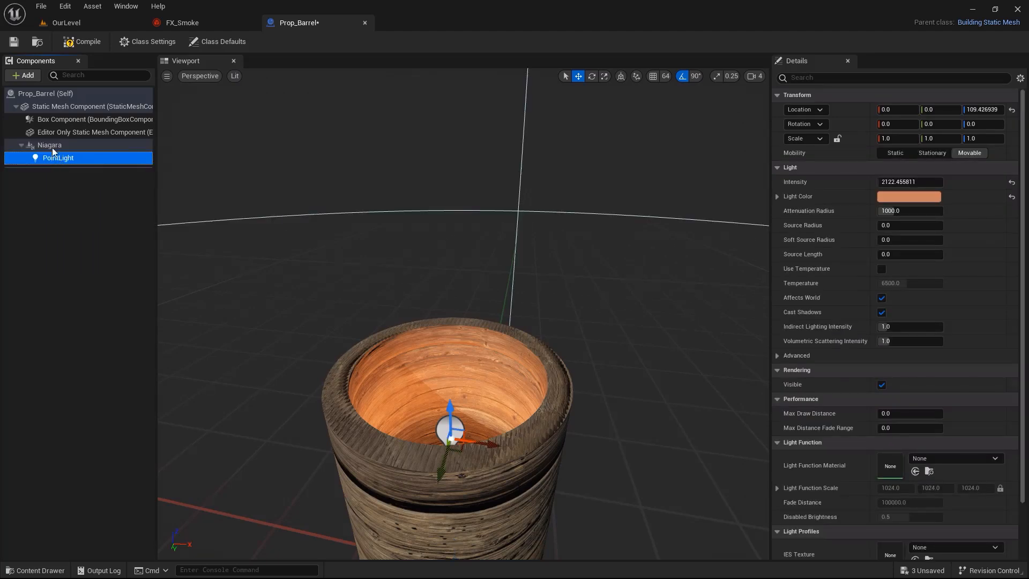
{"action": "left_click", "coordinate": [49, 146]}
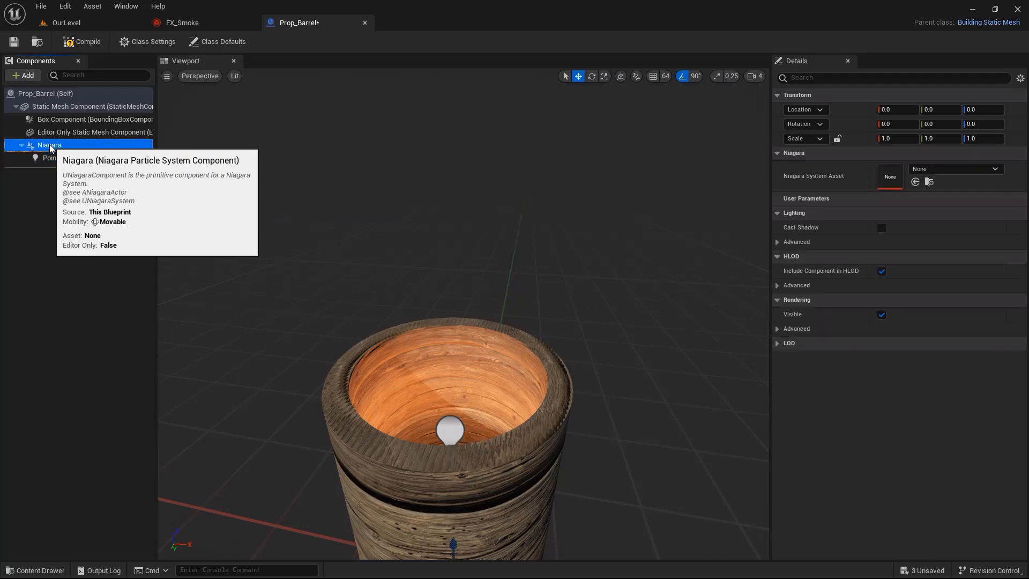
{"action": "left_click", "coordinate": [50, 159]}
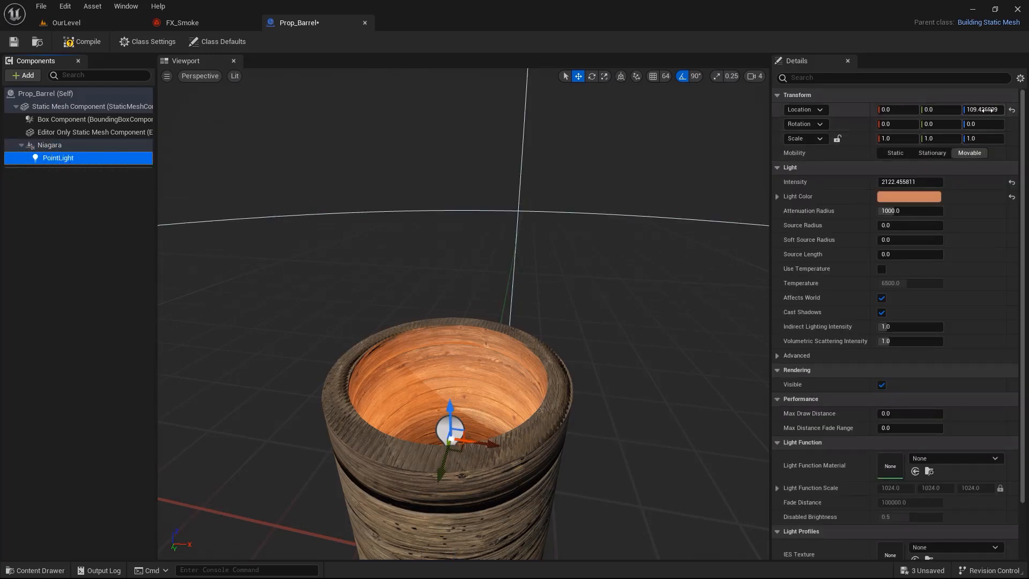
Step: Raise the Niagara component until its attached light sits above the barrel, and check the PointLight's relative location
{"action": "left_click", "coordinate": [65, 146]}
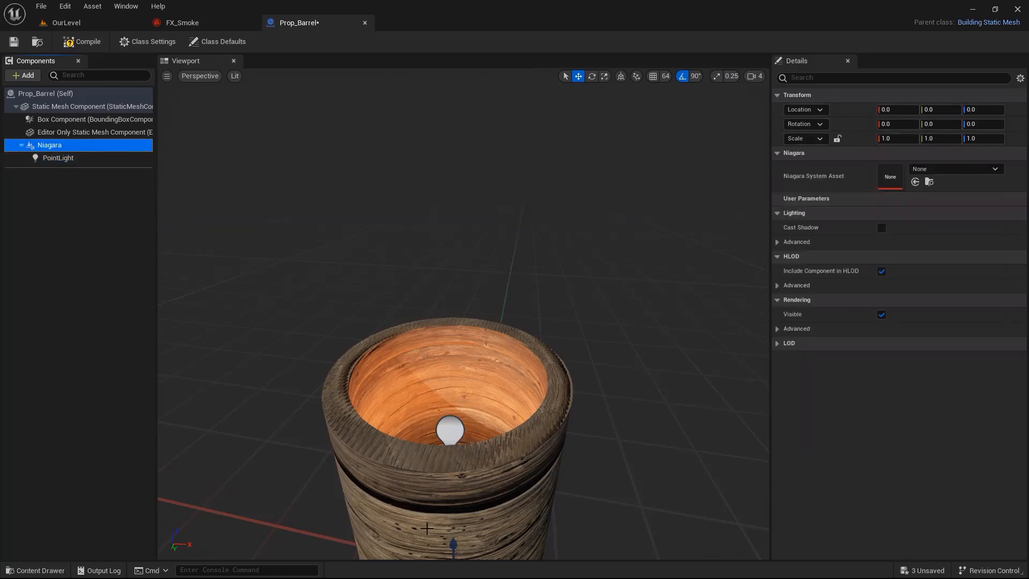
{"action": "left_click_drag", "start_coordinate": [453, 546], "coordinate": [427, 359]}
{"action": "left_click", "coordinate": [75, 158]}
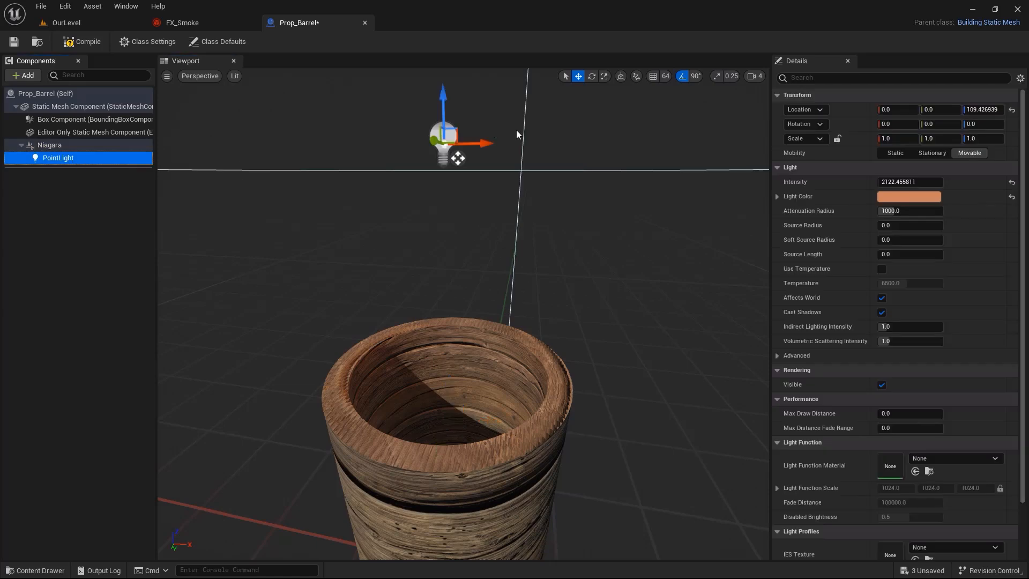
Step: Reset the PointLight's relative location to zero and set the Niagara component inside the barrel at a height of about 121
{"action": "left_click", "coordinate": [1015, 110]}
{"action": "left_click", "coordinate": [1013, 111]}
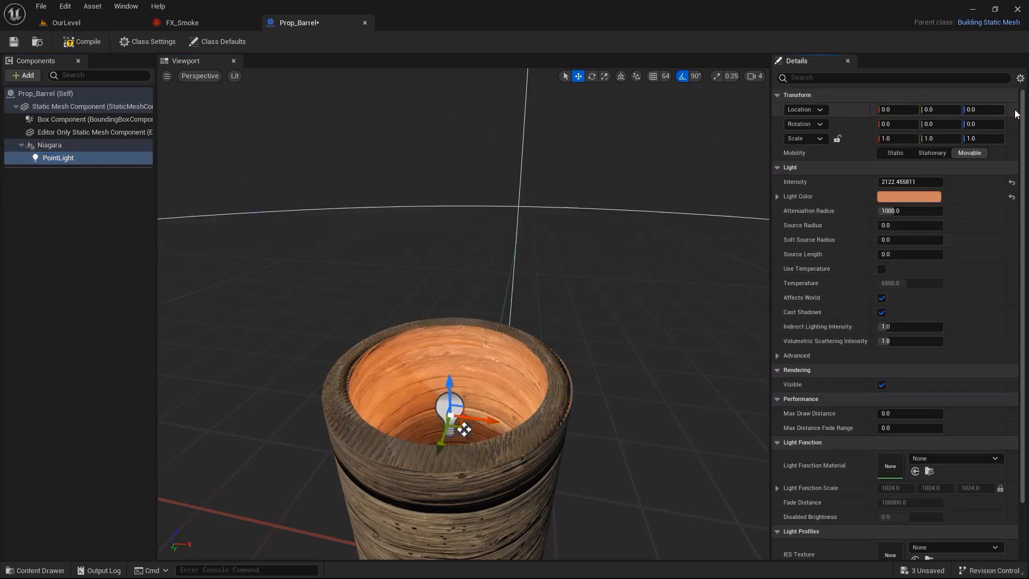
{"action": "left_click", "coordinate": [78, 149]}
{"action": "left_click_drag", "start_coordinate": [447, 387], "coordinate": [447, 390]}
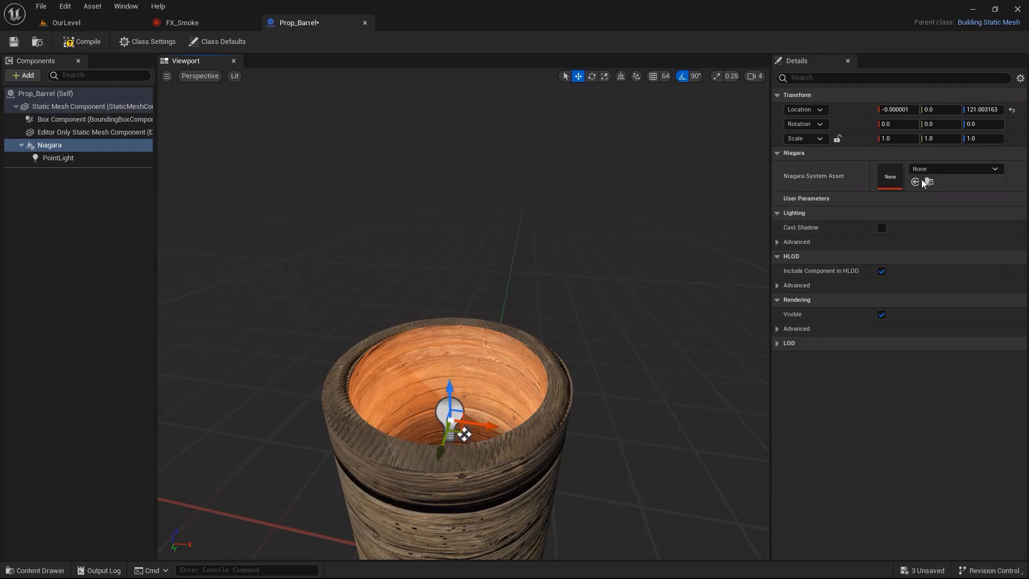
Step: Assign the FX_Smoke system to the Niagara component and raise the component to a height of about 140.8
{"action": "left_click", "coordinate": [942, 170]}
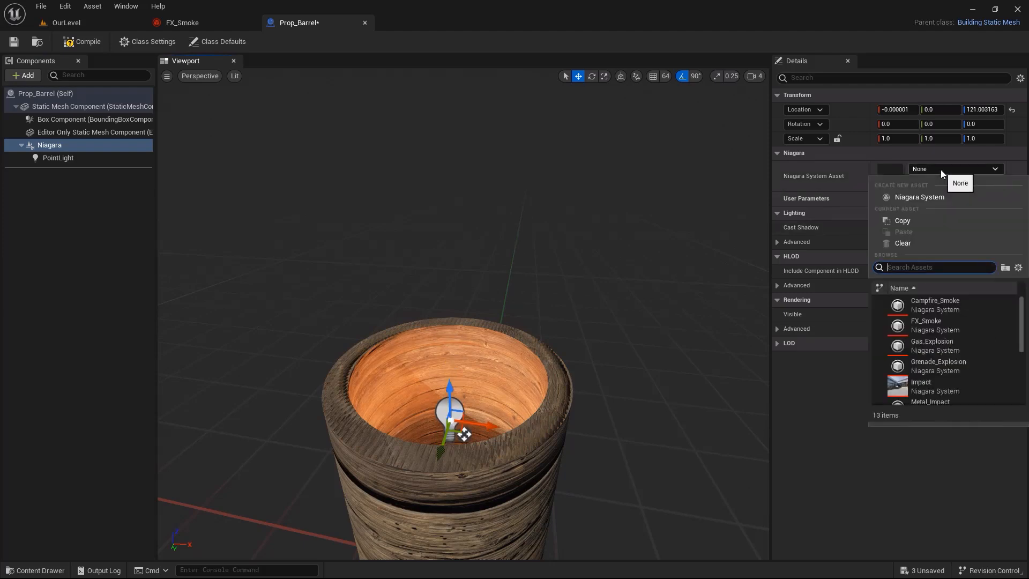
{"action": "left_click", "coordinate": [940, 328]}
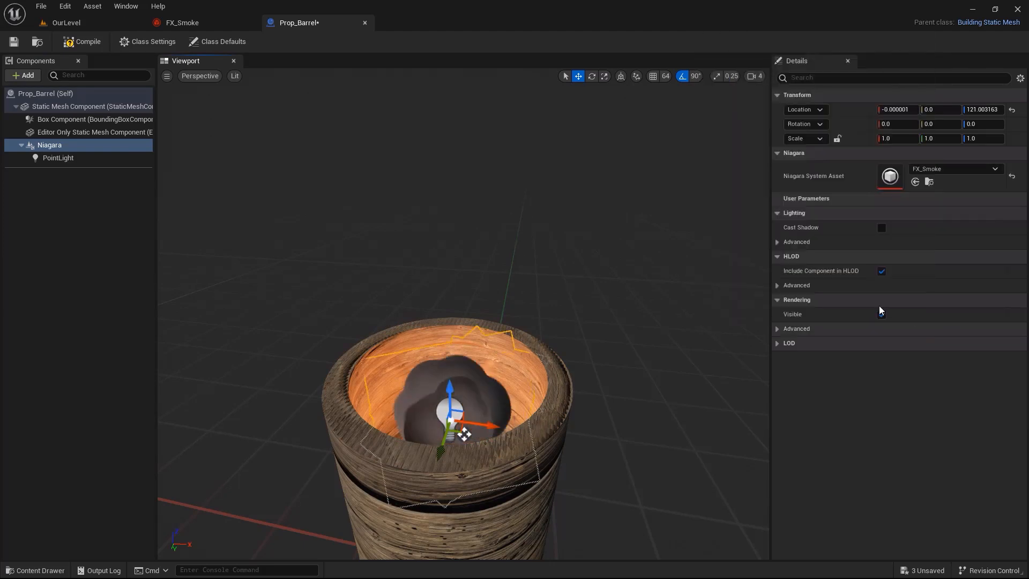
{"action": "left_click_drag", "start_coordinate": [452, 393], "coordinate": [448, 345]}
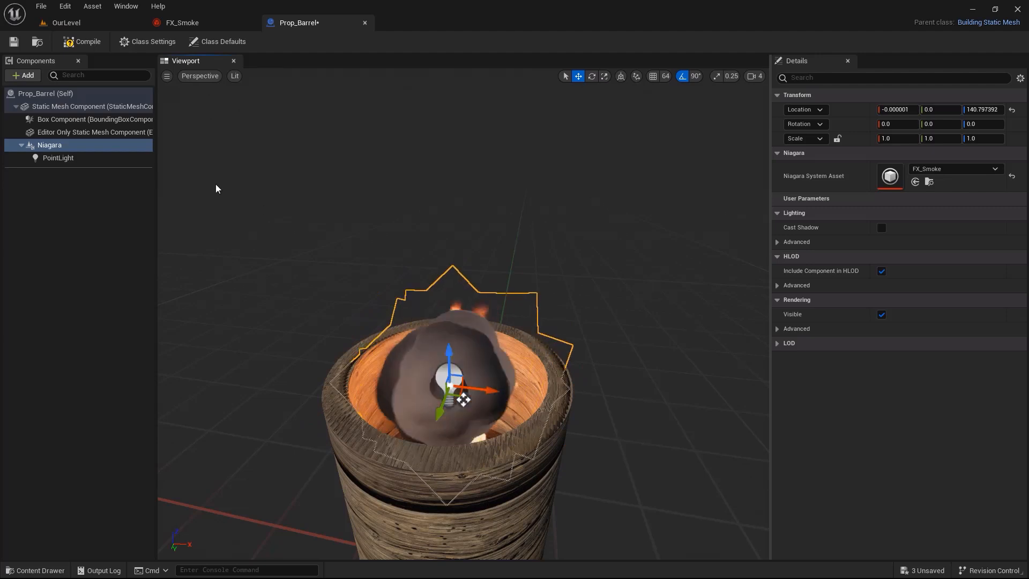
Step: Save and compile the Prop_Barrel blueprint, and return to OurLevel
{"action": "left_click", "coordinate": [13, 44]}
{"action": "left_click", "coordinate": [74, 47]}
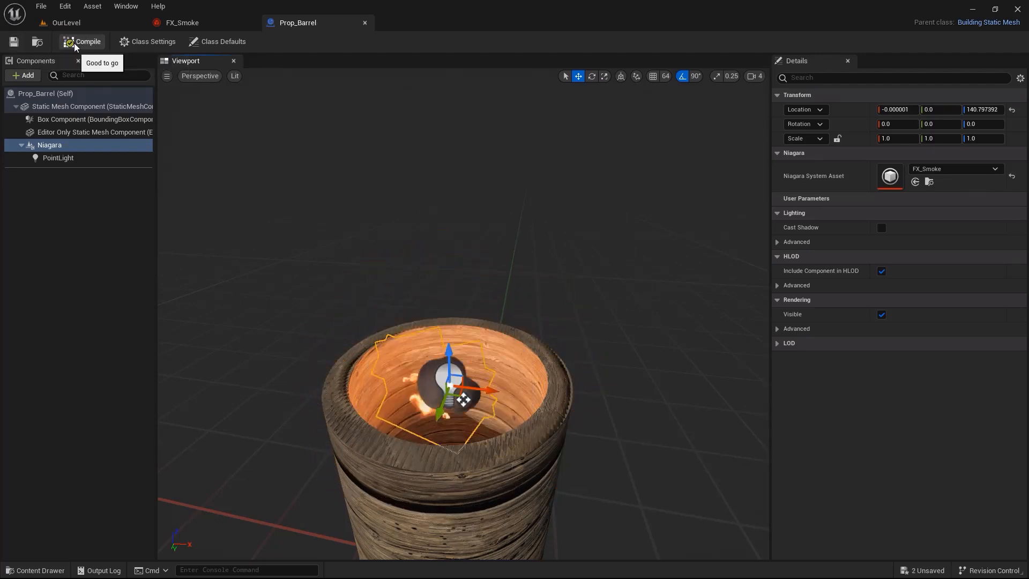
{"action": "left_click", "coordinate": [58, 23]}
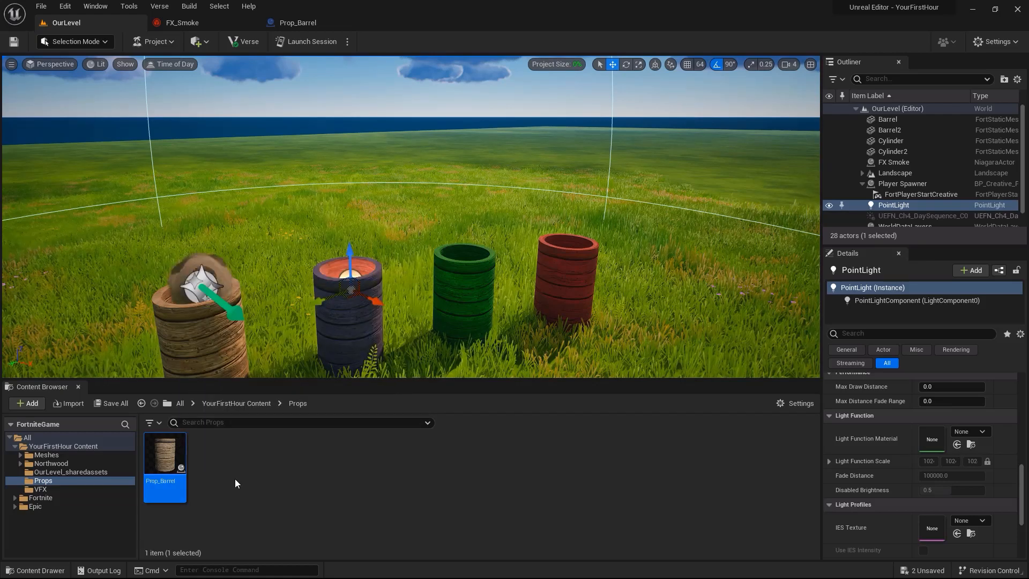
Step: Try placing a Prop_Barrel instance beside the red barrel and undo the placement
{"action": "left_click_drag", "start_coordinate": [165, 456], "coordinate": [698, 325]}
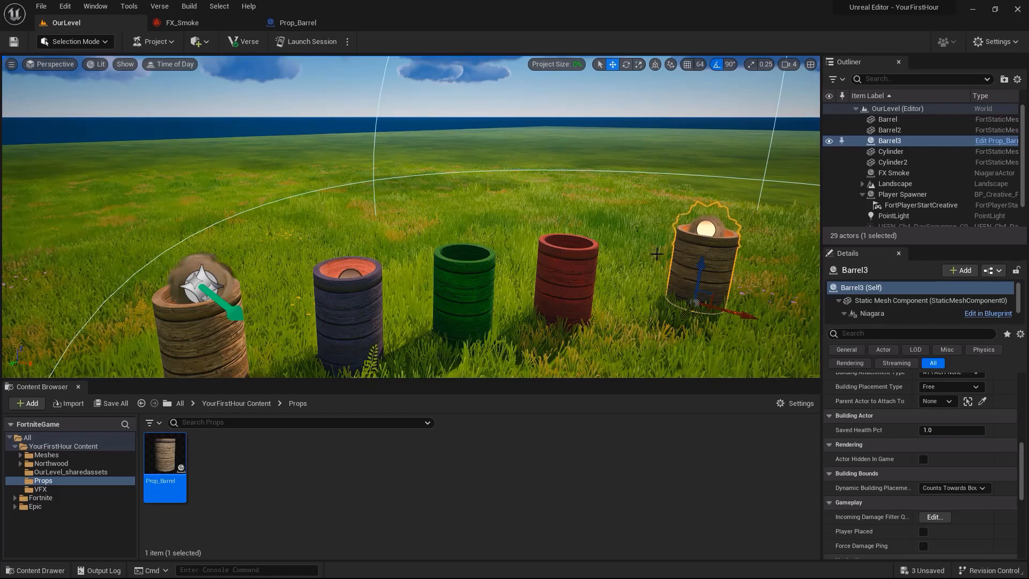
{"action": "key", "text": "ctrl+z"}
Step: Save the level and delete the standalone FX Smoke and PointLight actors from the barrels
{"action": "key", "text": "ctrl+s"}
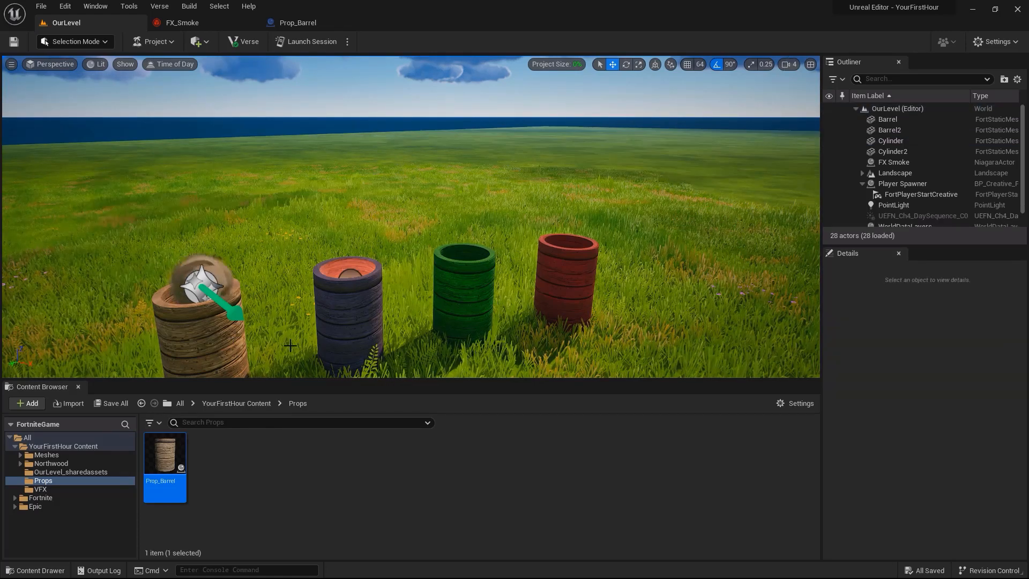
{"action": "left_click", "coordinate": [191, 287]}
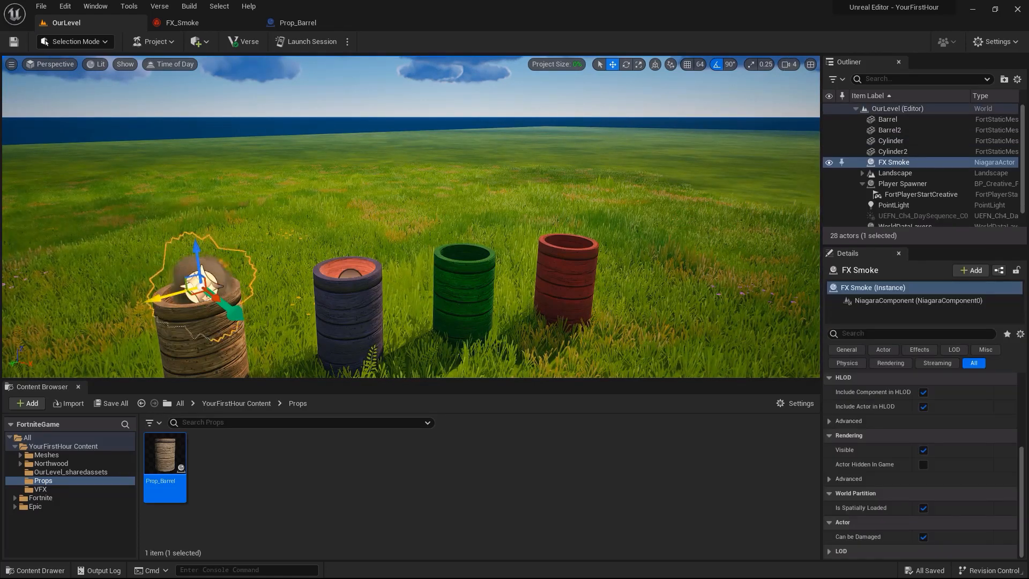
{"action": "key", "text": "Delete"}
{"action": "left_click", "coordinate": [354, 274]}
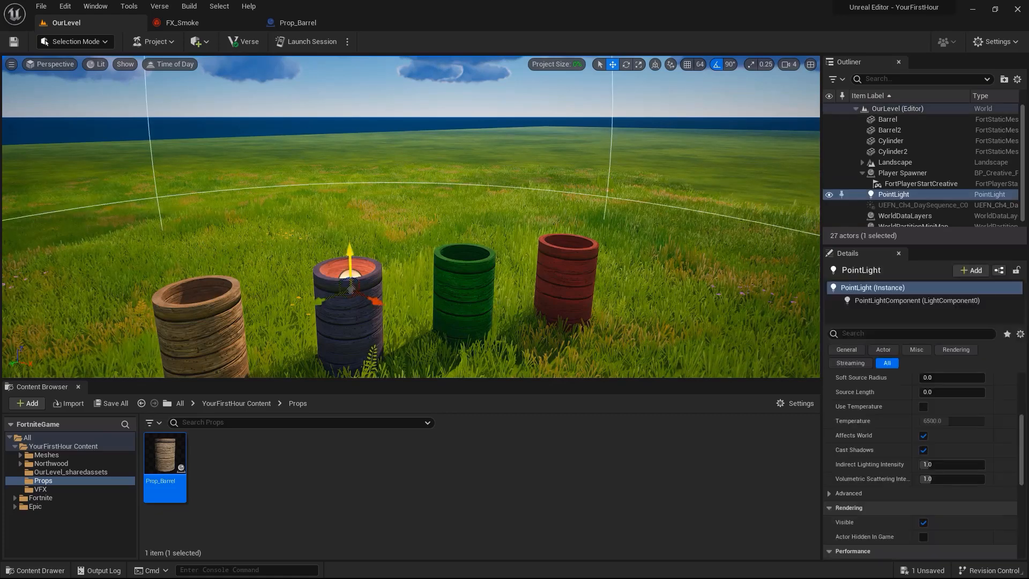
{"action": "key", "text": "Delete"}
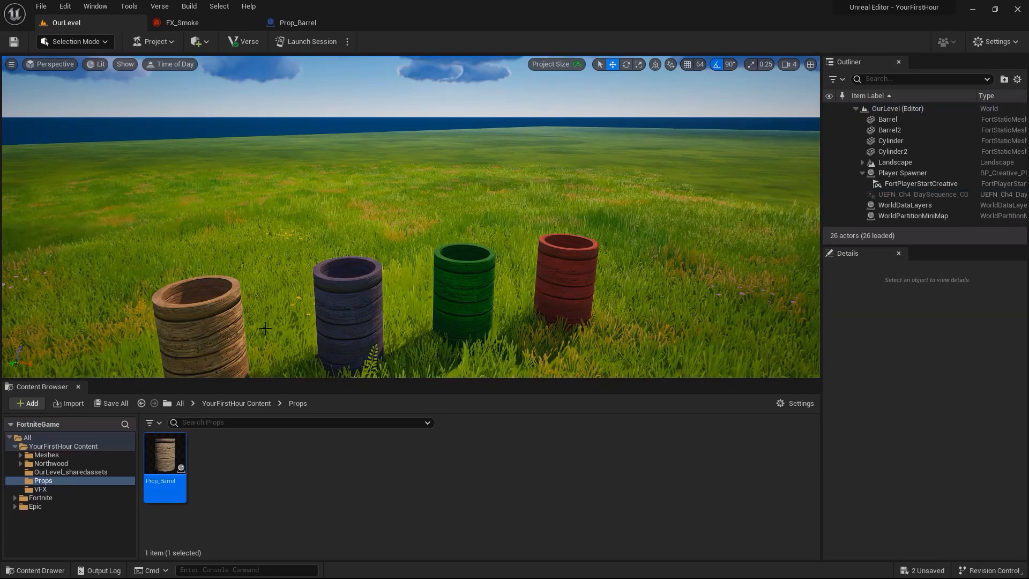
Step: Replace the four static barrel actors (Barrel, Barrel2, Cylinder and Cylinder2) with the Prop_Barrel blueprint
{"action": "left_click", "coordinate": [204, 321]}
{"action": "left_click", "coordinate": [348, 314], "text": "ctrl"}
{"action": "left_click", "coordinate": [463, 293], "text": "ctrl"}
{"action": "left_click", "coordinate": [561, 273], "text": "ctrl"}
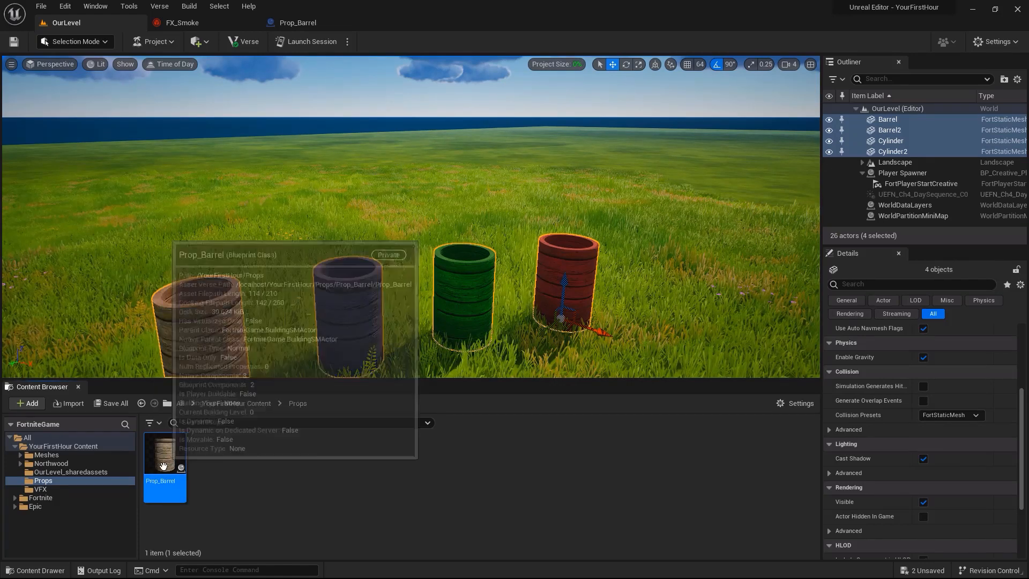
{"action": "right_click", "coordinate": [348, 293]}
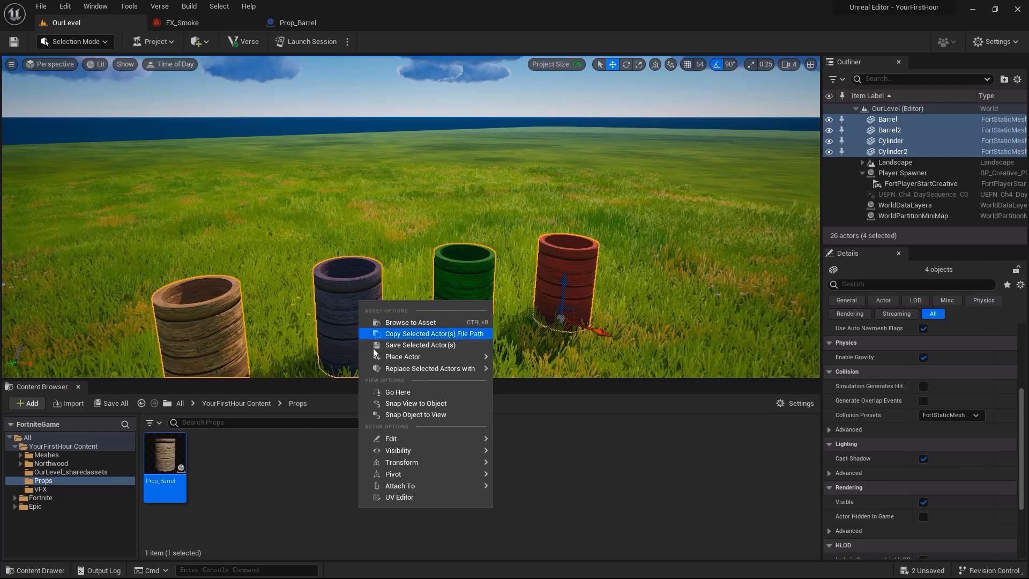
{"action": "mouse_move", "coordinate": [403, 369]}
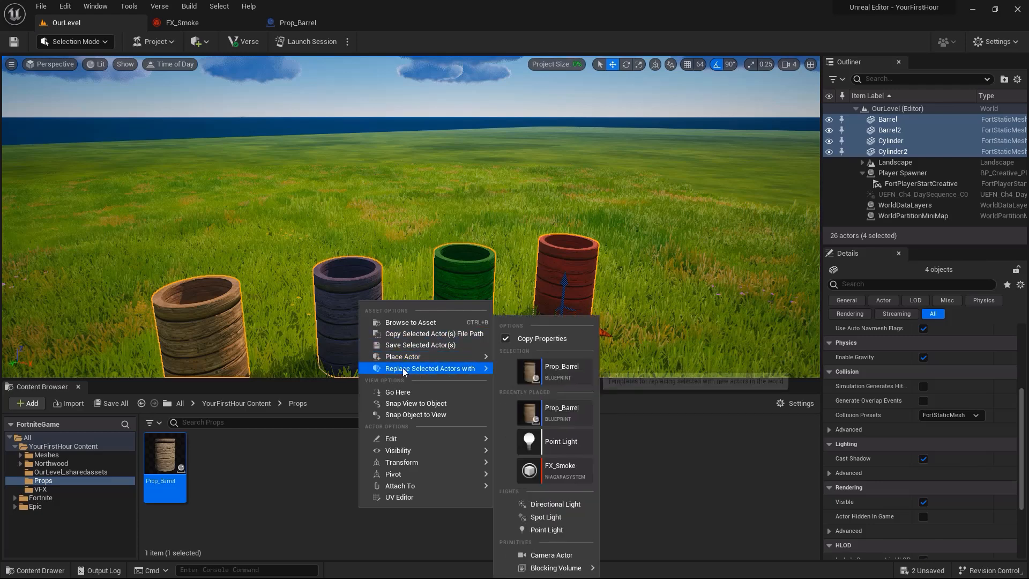
{"action": "left_click", "coordinate": [568, 375]}
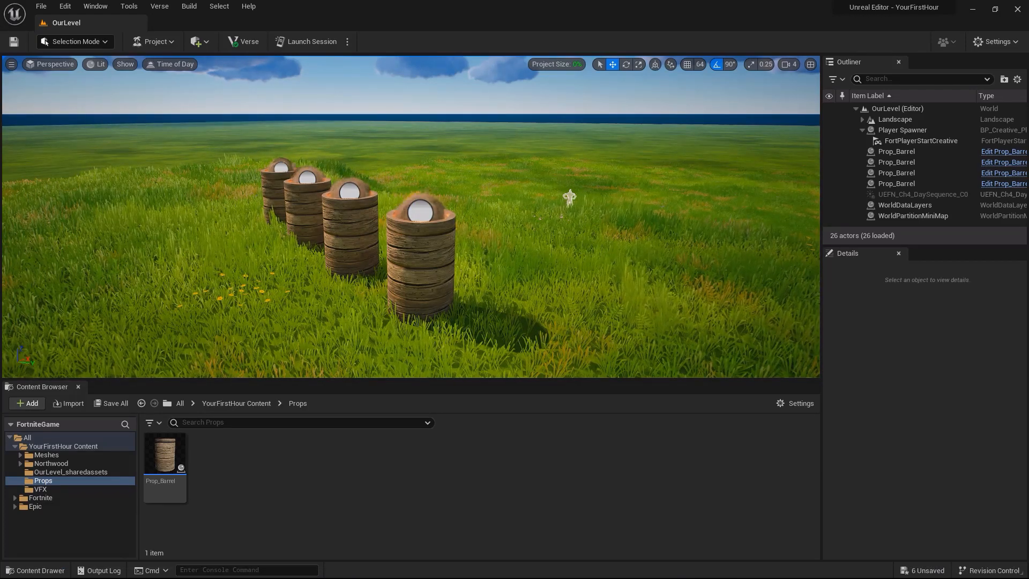
Step: Add a Post Process Volume to the level near the row of barrels
{"action": "left_click", "coordinate": [202, 43]}
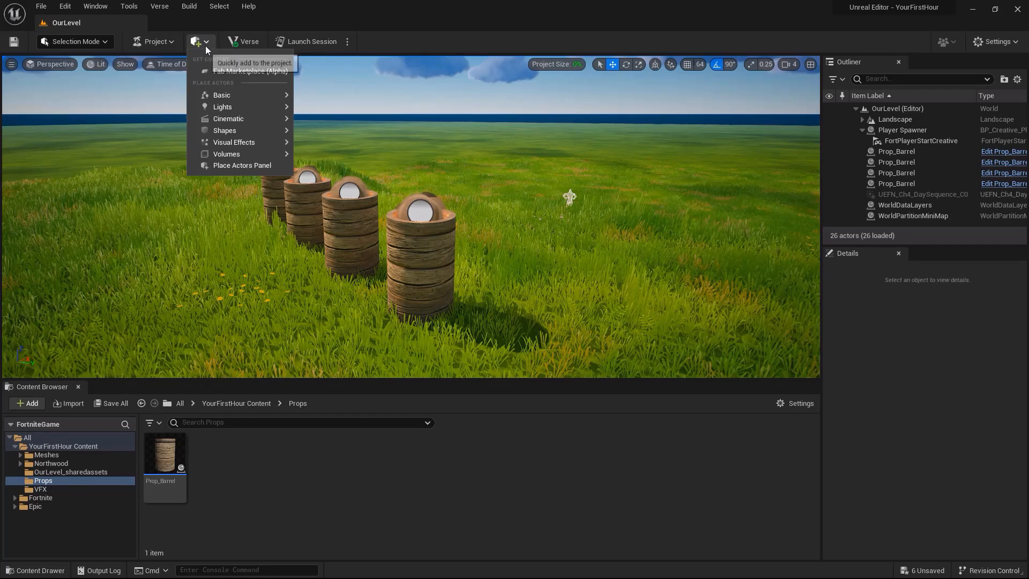
{"action": "mouse_move", "coordinate": [230, 141]}
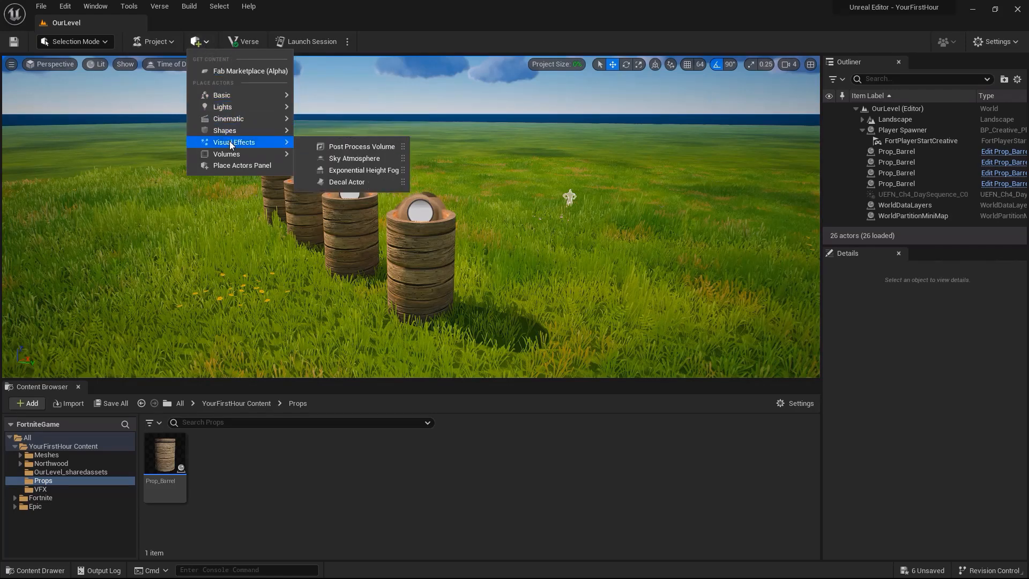
{"action": "left_click", "coordinate": [336, 146]}
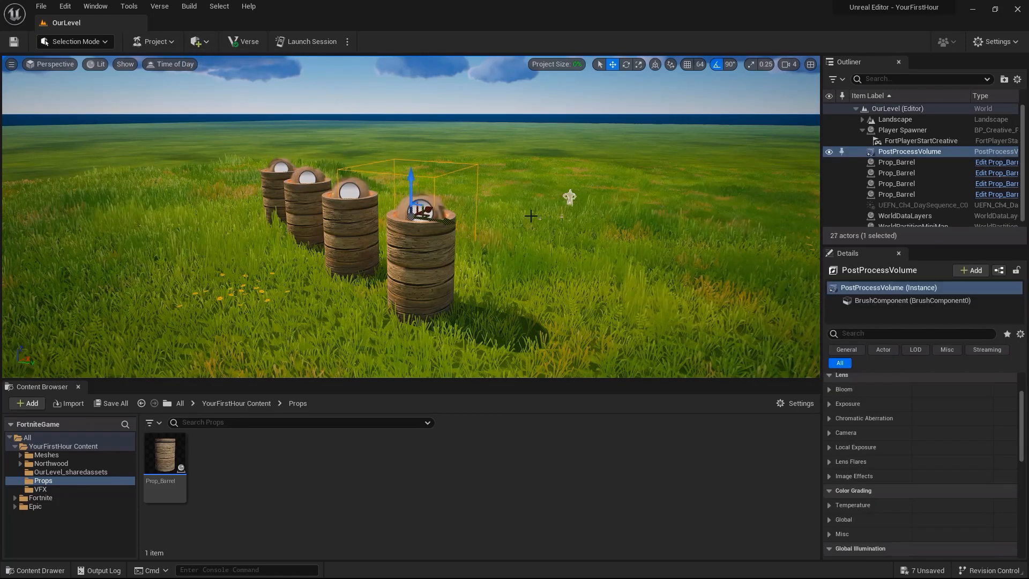
{"action": "left_click_drag", "start_coordinate": [411, 194], "coordinate": [608, 143]}
{"action": "right_click_drag", "start_coordinate": [608, 143], "coordinate": [429, 177]}
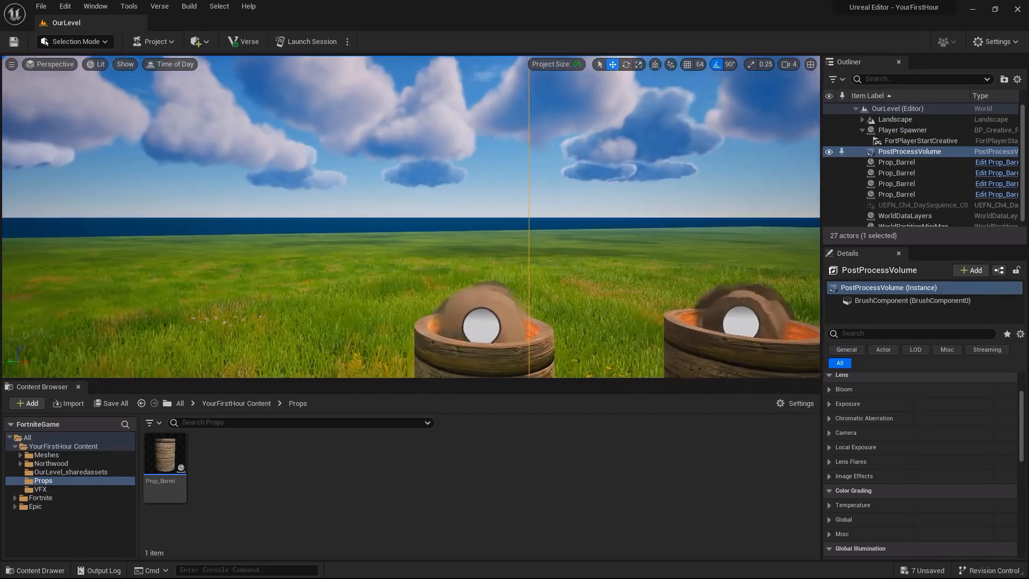
Step: Enable the PostProcessVolume's global color grading Saturation override and lower it to 0.06
{"action": "left_click_drag", "start_coordinate": [1021, 415], "coordinate": [1027, 472]}
{"action": "scroll", "coordinate": [922, 472], "scroll_direction": "up", "scroll_amount": 10}
{"action": "left_click", "coordinate": [914, 152]}
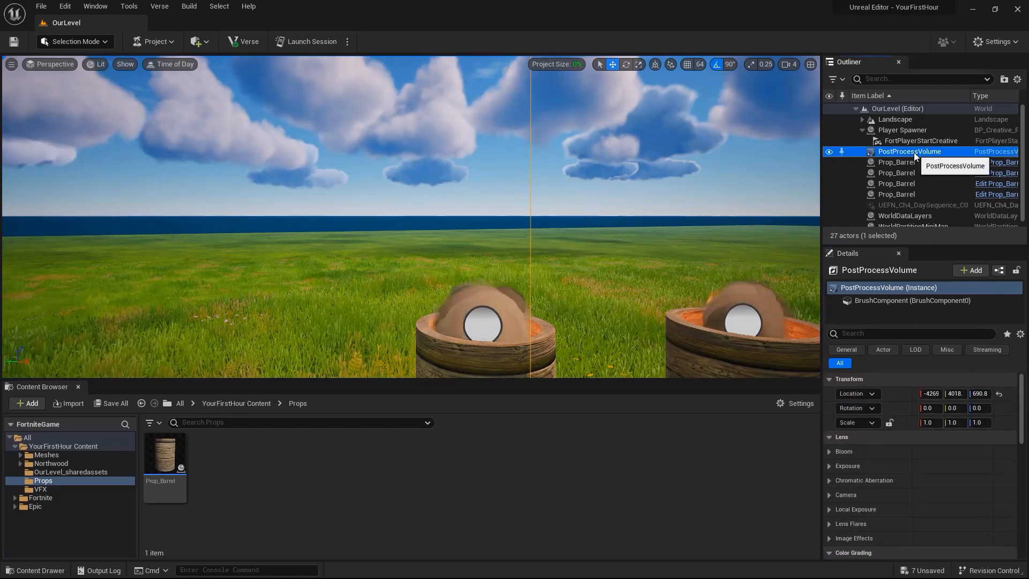
{"action": "left_click_drag", "start_coordinate": [1023, 399], "coordinate": [1025, 418]}
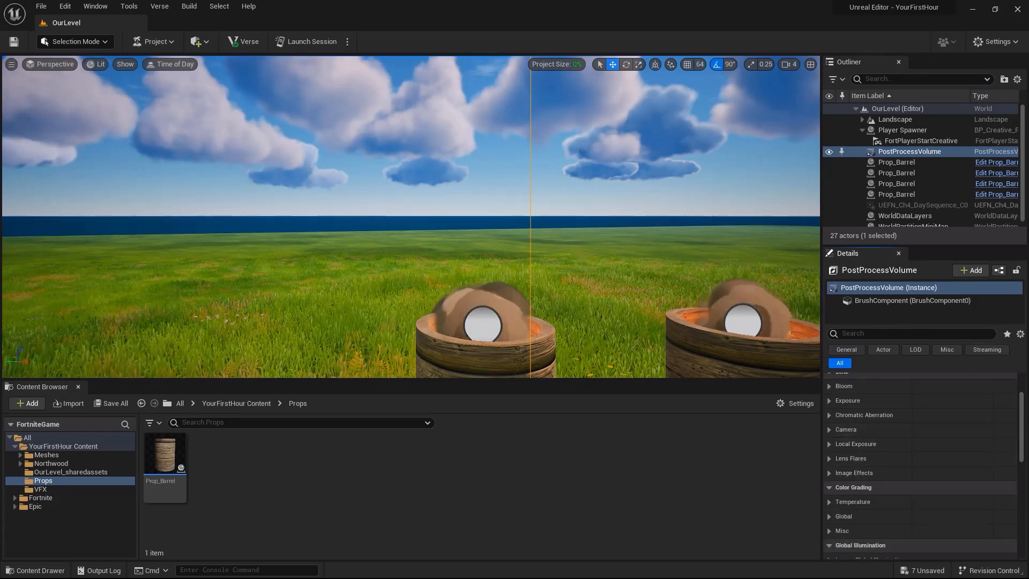
{"action": "mouse_move", "coordinate": [1025, 446]}
{"action": "left_mouse_down"}
{"action": "mouse_move", "coordinate": [1023, 506]}
{"action": "mouse_move", "coordinate": [1021, 438]}
{"action": "left_mouse_up"}
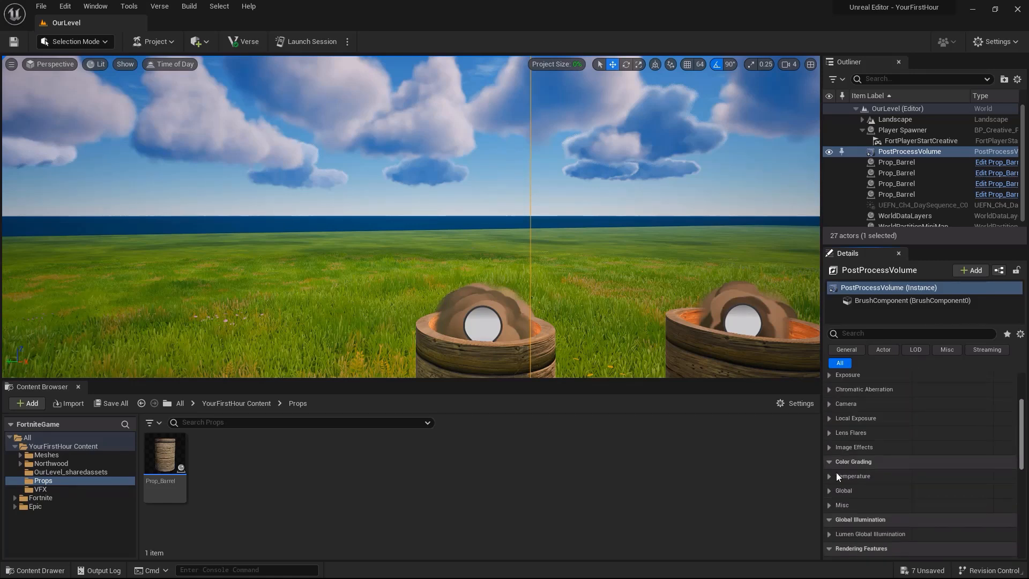
{"action": "scroll", "coordinate": [836, 472], "scroll_direction": "down", "scroll_amount": 3}
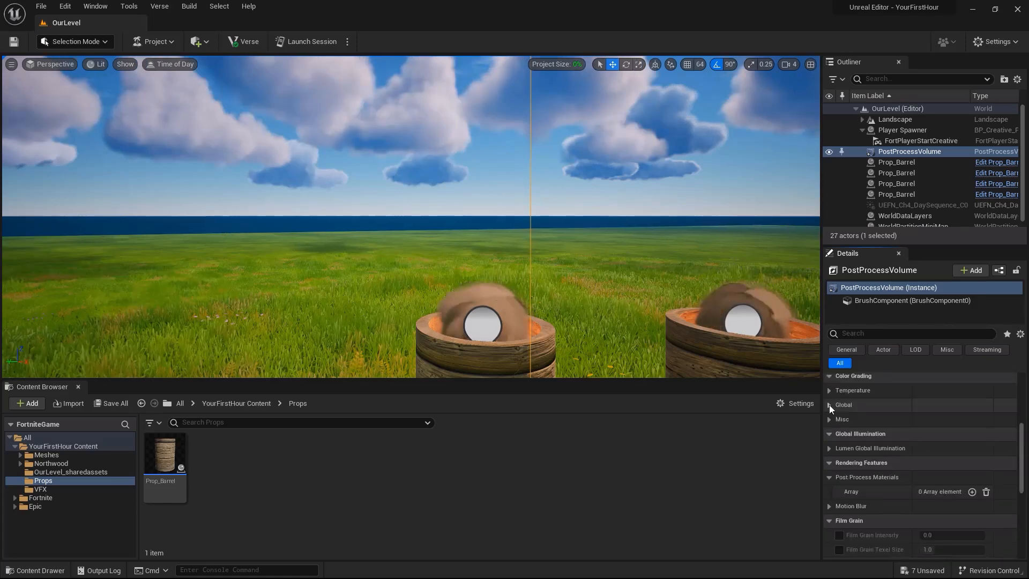
{"action": "left_click", "coordinate": [829, 405]}
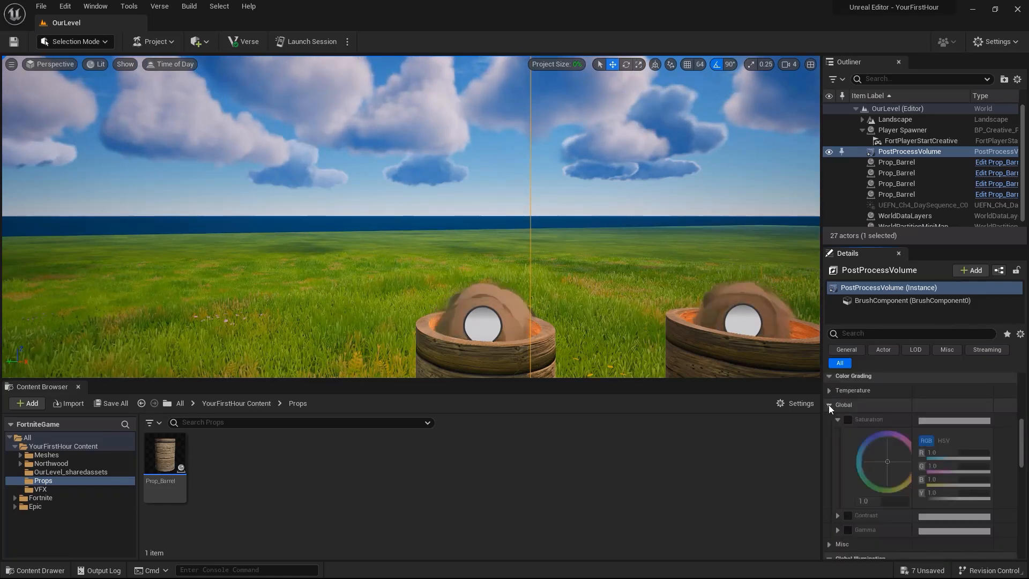
{"action": "left_click", "coordinate": [848, 420]}
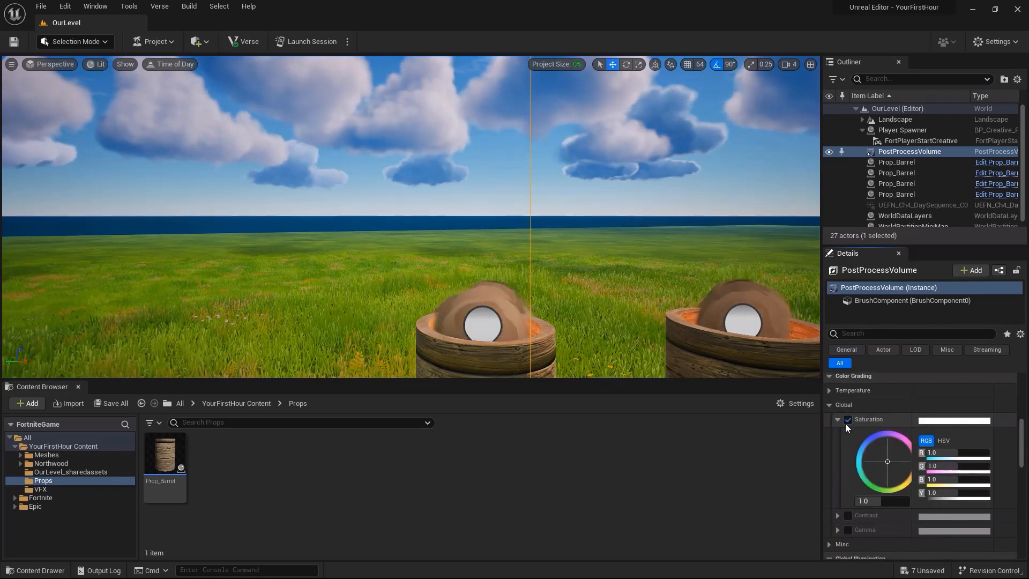
{"action": "left_click_drag", "start_coordinate": [880, 501], "coordinate": [857, 501]}
Step: Enable Infinite Extent (Unbound) on the PostProcessVolume so its effect covers the whole level
{"action": "right_click_drag", "start_coordinate": [647, 306], "coordinate": [691, 312]}
{"action": "key", "text": "a"}
{"action": "key", "text": "w"}
{"action": "key", "text": "d"}
{"action": "key", "text": "s"}
{"action": "key", "text": "a"}
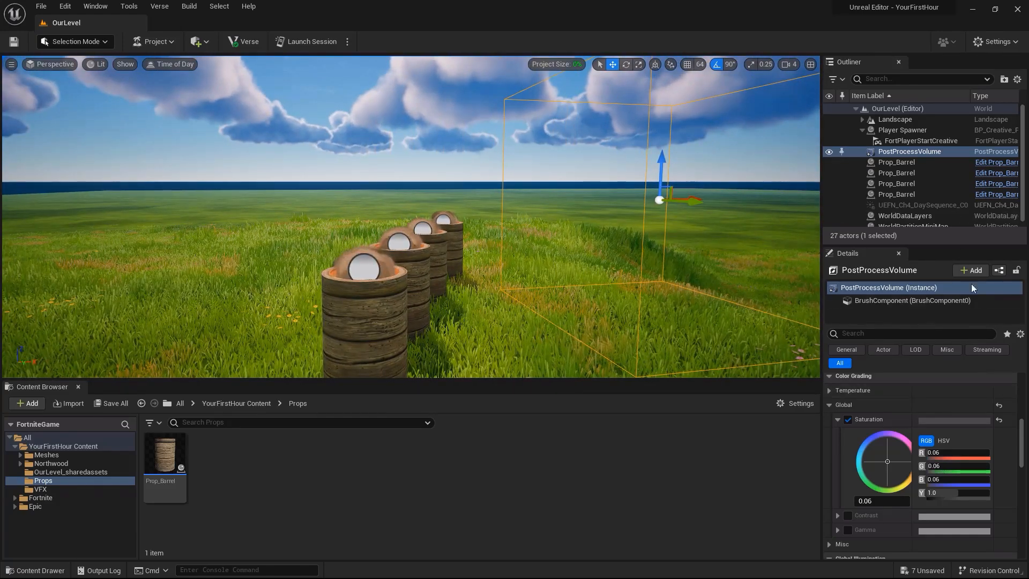
{"action": "scroll", "coordinate": [1000, 486], "scroll_direction": "down", "scroll_amount": 15}
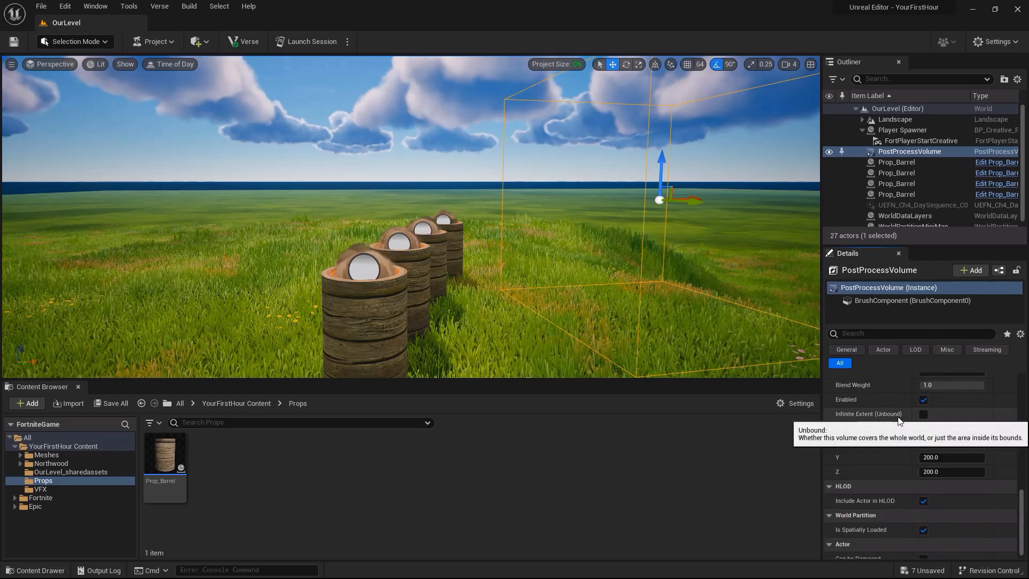
{"action": "left_click", "coordinate": [923, 414]}
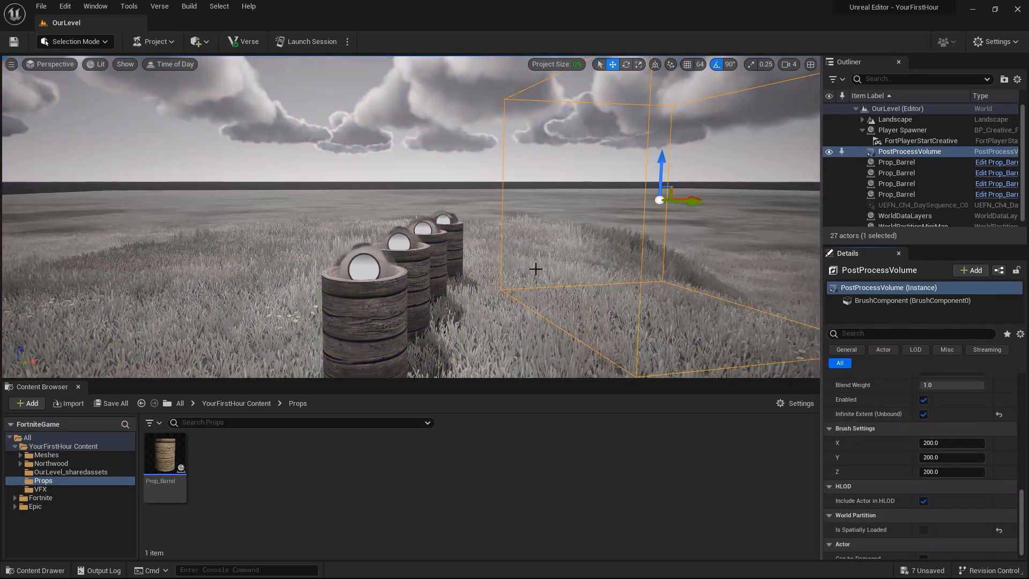
{"action": "right_click_drag", "start_coordinate": [535, 266], "coordinate": [466, 252]}
Step: Turn off the Saturation override in the volume's color grading and collapse the Global group
{"action": "left_click_drag", "start_coordinate": [1023, 513], "coordinate": [1022, 443]}
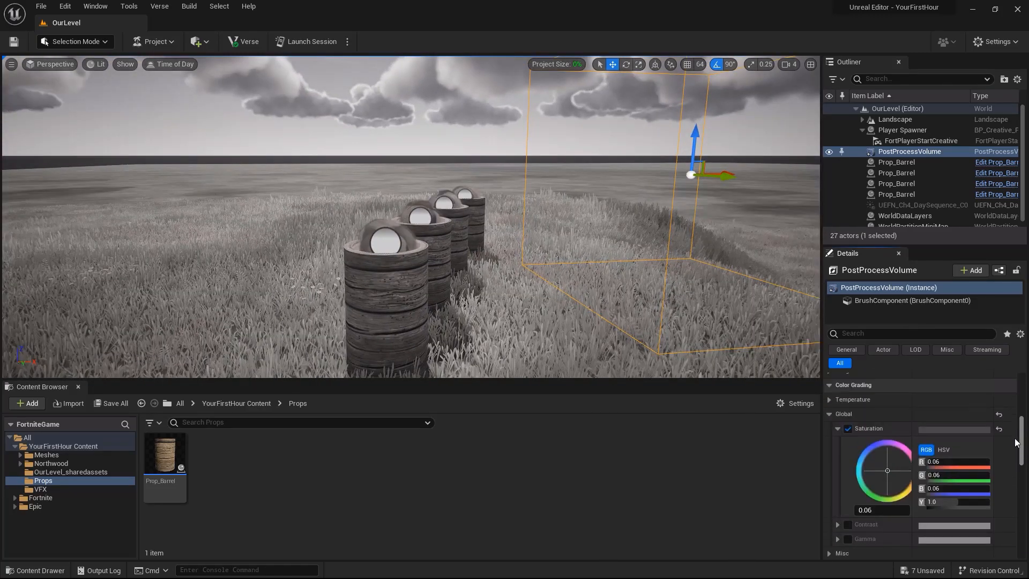
{"action": "left_click", "coordinate": [848, 429]}
{"action": "left_click", "coordinate": [831, 414]}
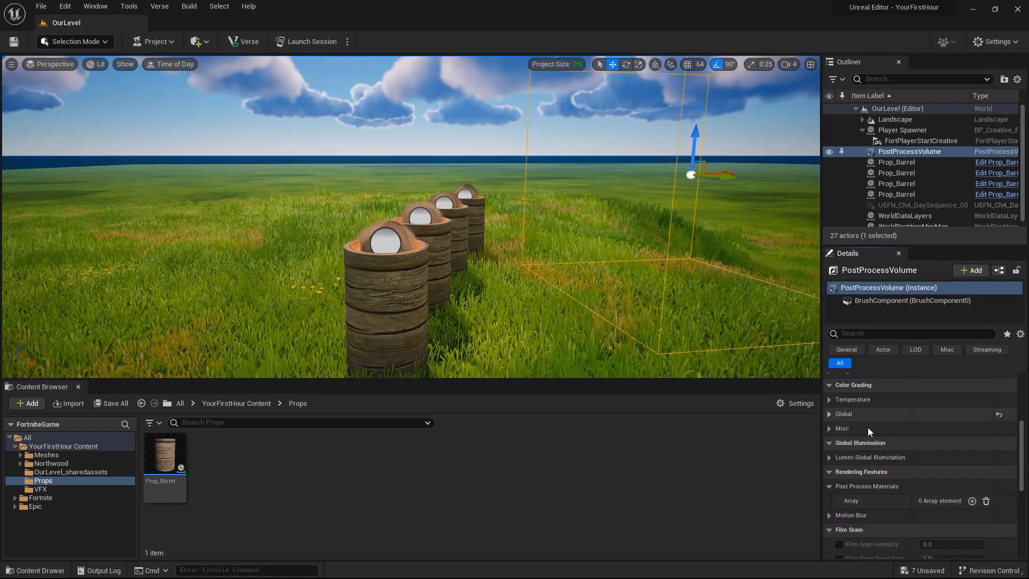
Step: Examine the volume's Camera and Chromatic Aberration options and look through its remaining post process settings
{"action": "left_click_drag", "start_coordinate": [1023, 454], "coordinate": [1023, 425]}
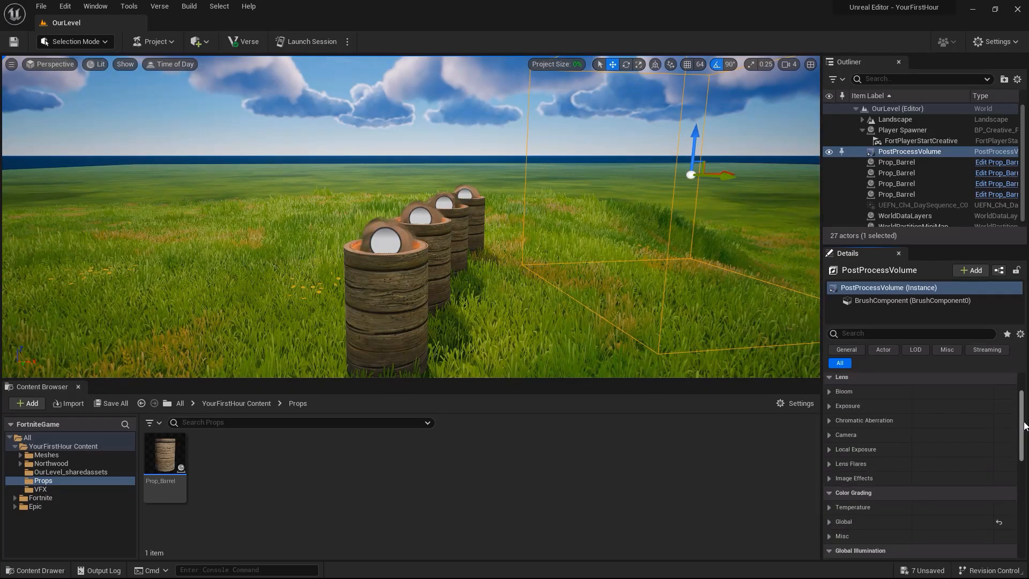
{"action": "left_click", "coordinate": [832, 443]}
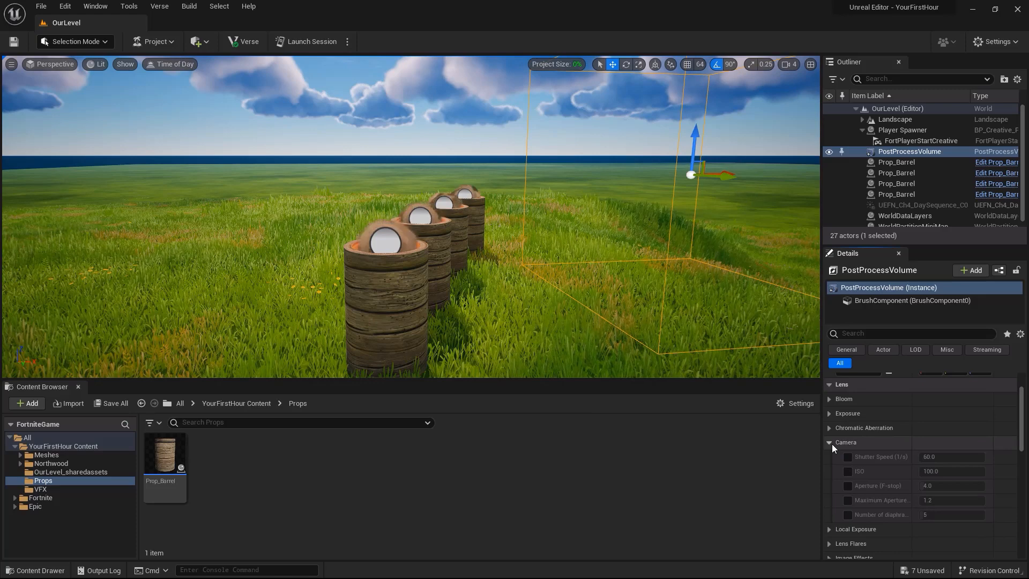
{"action": "left_click", "coordinate": [832, 444]}
{"action": "left_click", "coordinate": [830, 429]}
{"action": "left_click", "coordinate": [831, 427]}
{"action": "left_click", "coordinate": [831, 428]}
{"action": "left_click", "coordinate": [831, 427]}
{"action": "left_click_drag", "start_coordinate": [1022, 431], "coordinate": [1021, 418]}
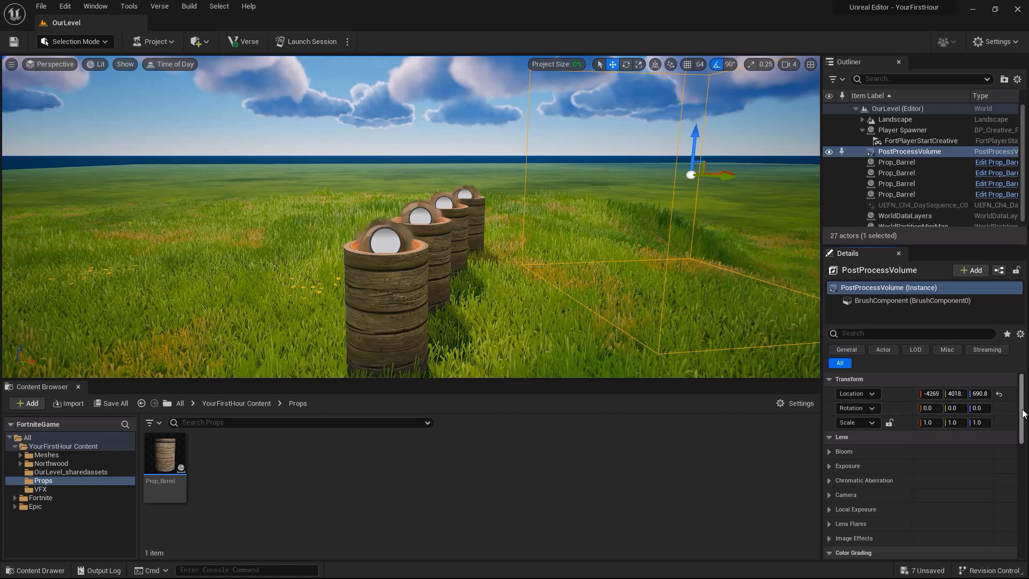
{"action": "left_click_drag", "start_coordinate": [1021, 407], "coordinate": [1027, 465]}
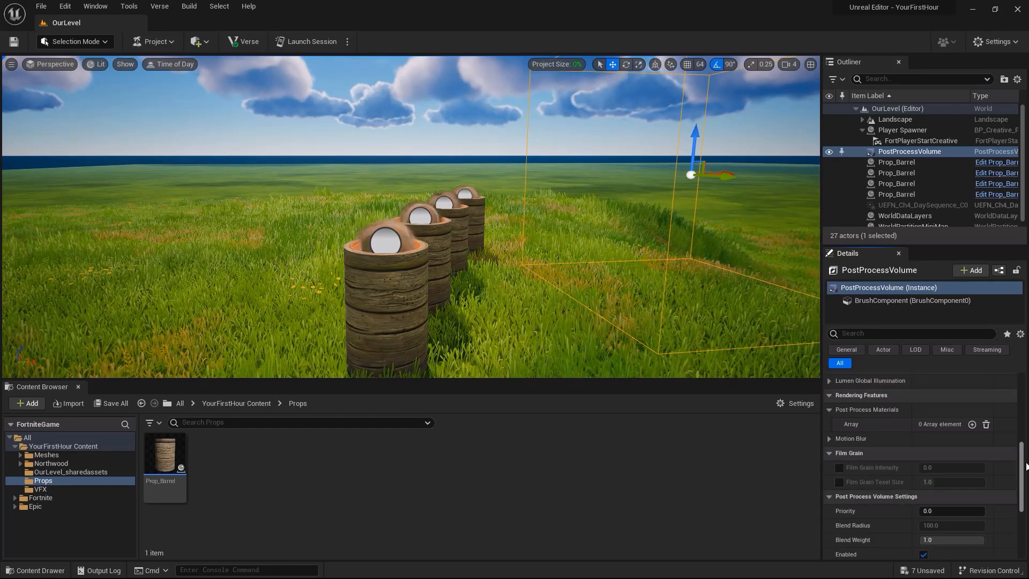
Step: Create a folder named Materials inside YourFirstHour Content
{"action": "mouse_move", "coordinate": [865, 412]}
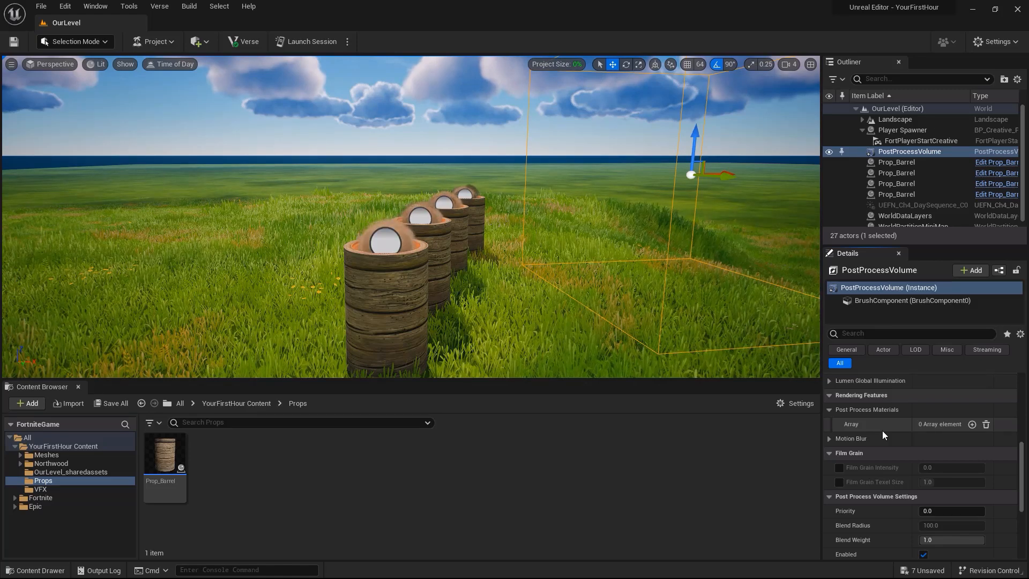
{"action": "left_click", "coordinate": [56, 446]}
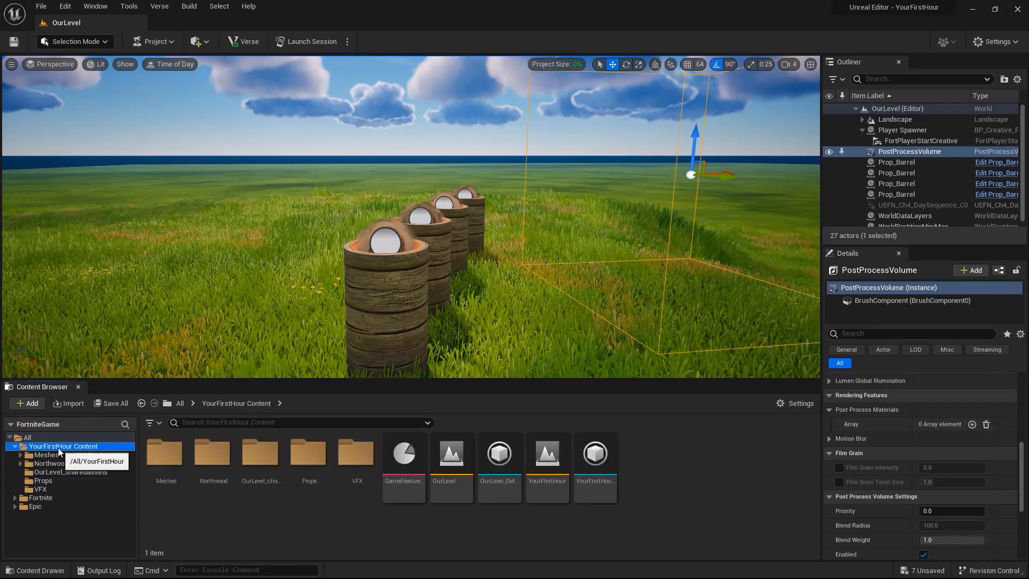
{"action": "right_click", "coordinate": [58, 446]}
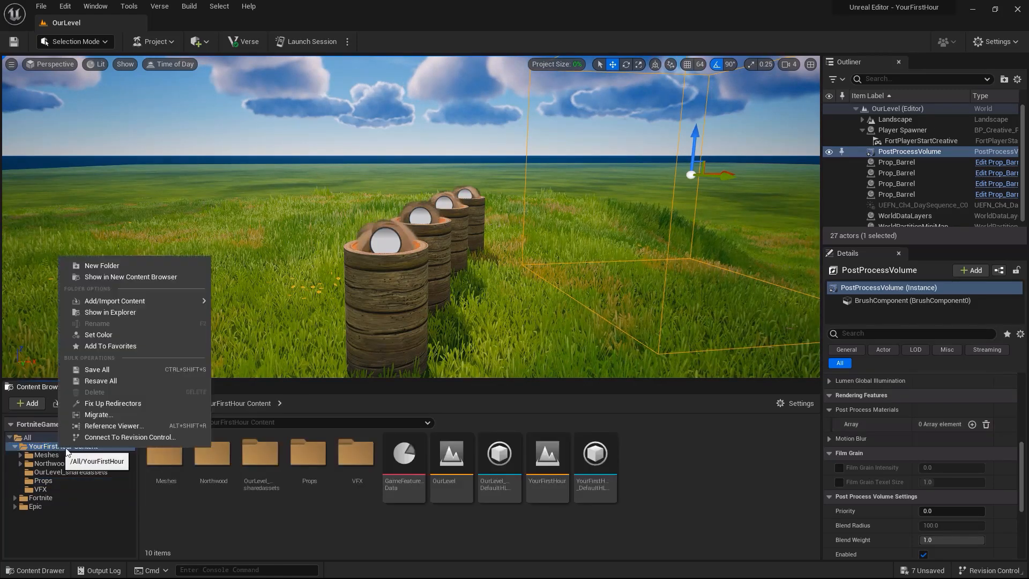
{"action": "left_click", "coordinate": [122, 266]}
{"action": "type", "text": "Materials"}
{"action": "key", "text": "Return"}
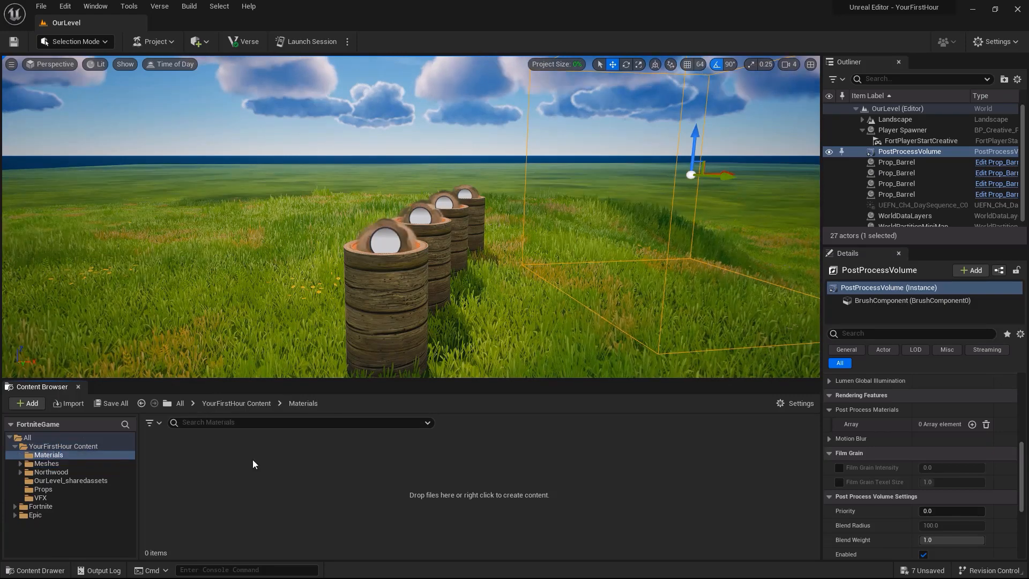
Step: Create a new material in the Materials folder and name it Mat_PostProcess
{"action": "right_click", "coordinate": [252, 458]}
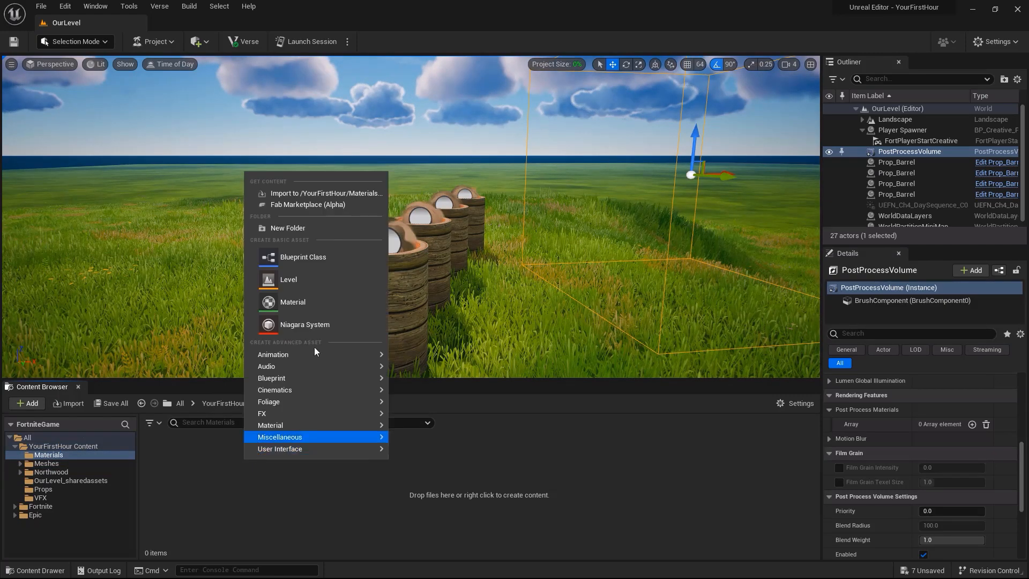
{"action": "left_click", "coordinate": [310, 301]}
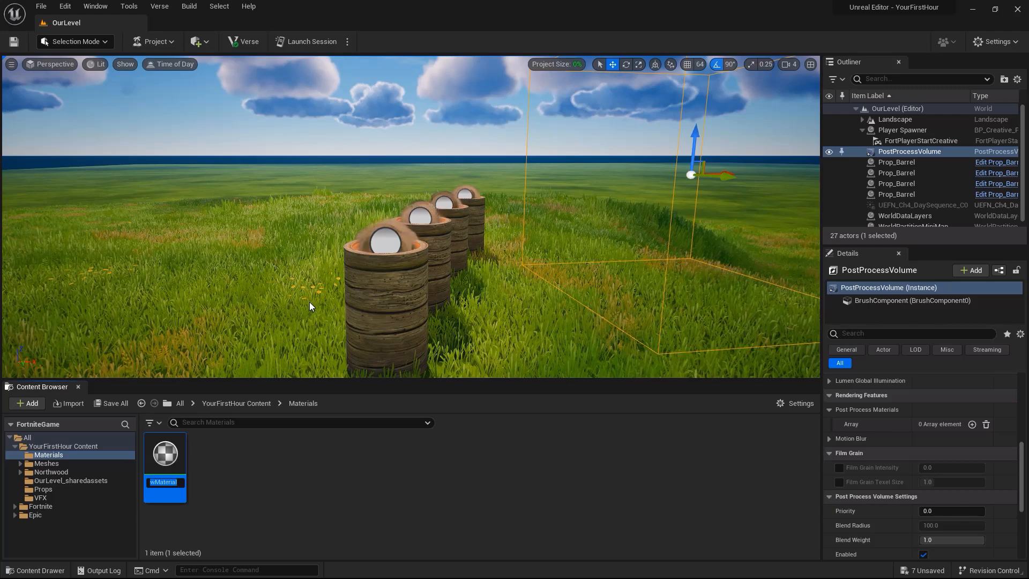
{"action": "type", "text": "Mat_PostProcess"}
{"action": "key", "text": "Return"}
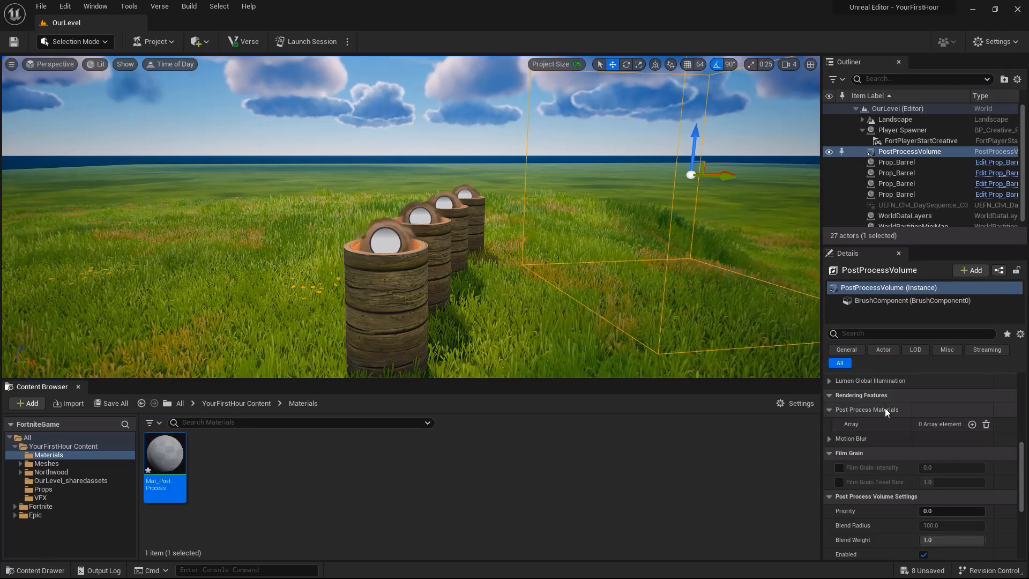
Step: Add an asset reference element to the PostProcessVolume's Post Process Materials array and assign Mat_PostProcess to it
{"action": "left_click", "coordinate": [971, 424]}
{"action": "left_click", "coordinate": [953, 440]}
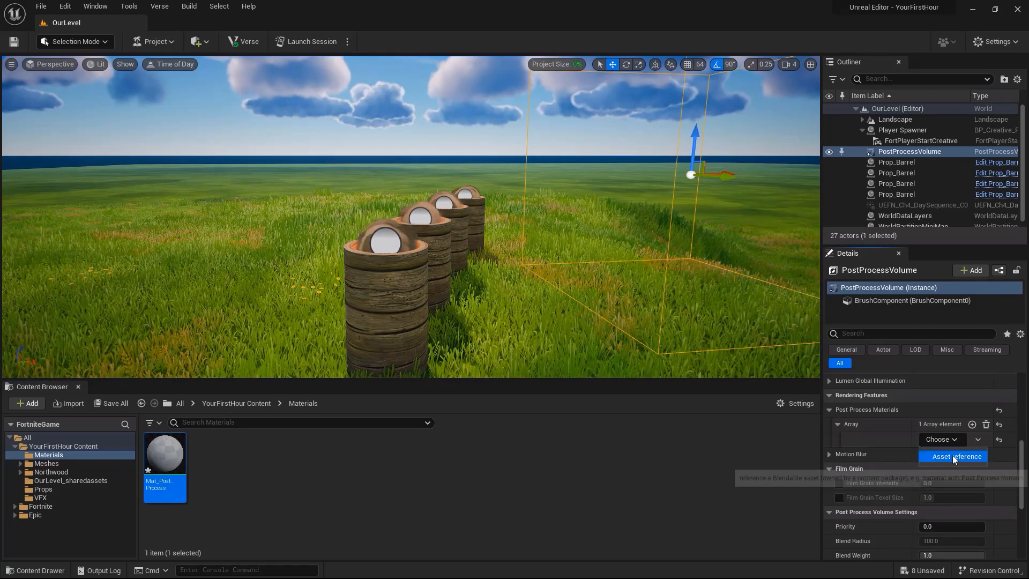
{"action": "left_click", "coordinate": [953, 457]}
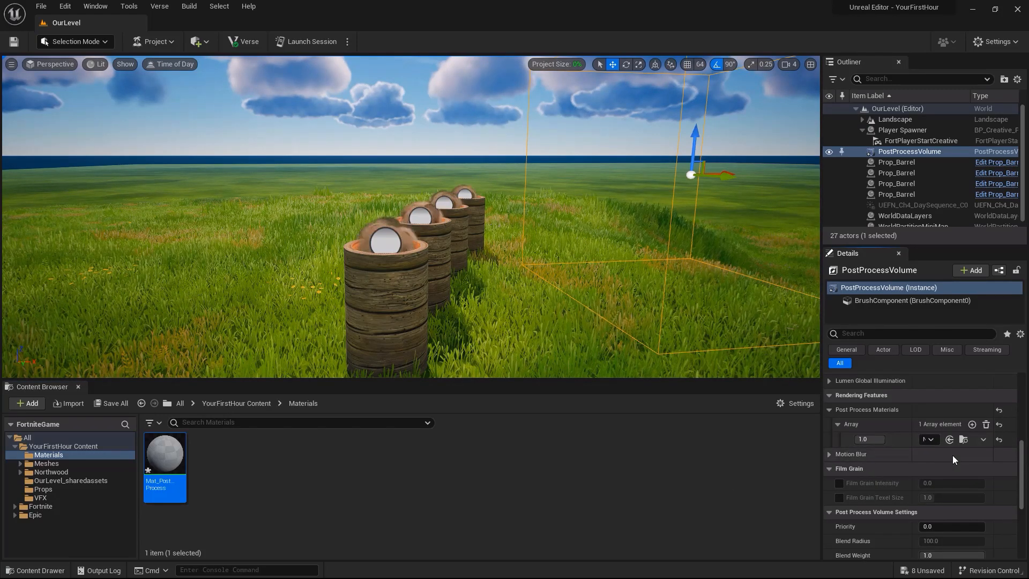
{"action": "left_click", "coordinate": [933, 440]}
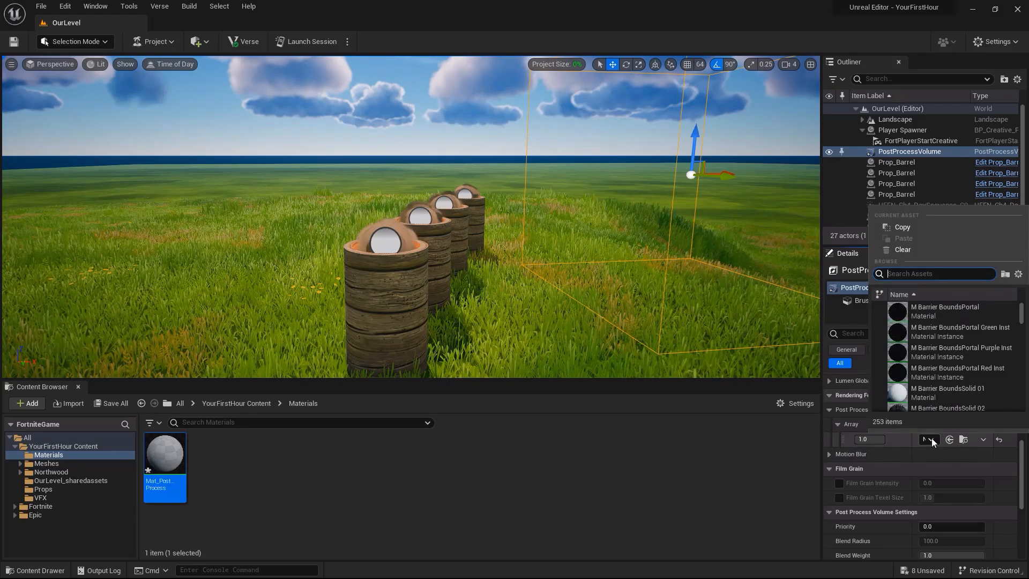
{"action": "type", "text": "post"}
{"action": "left_click", "coordinate": [921, 310]}
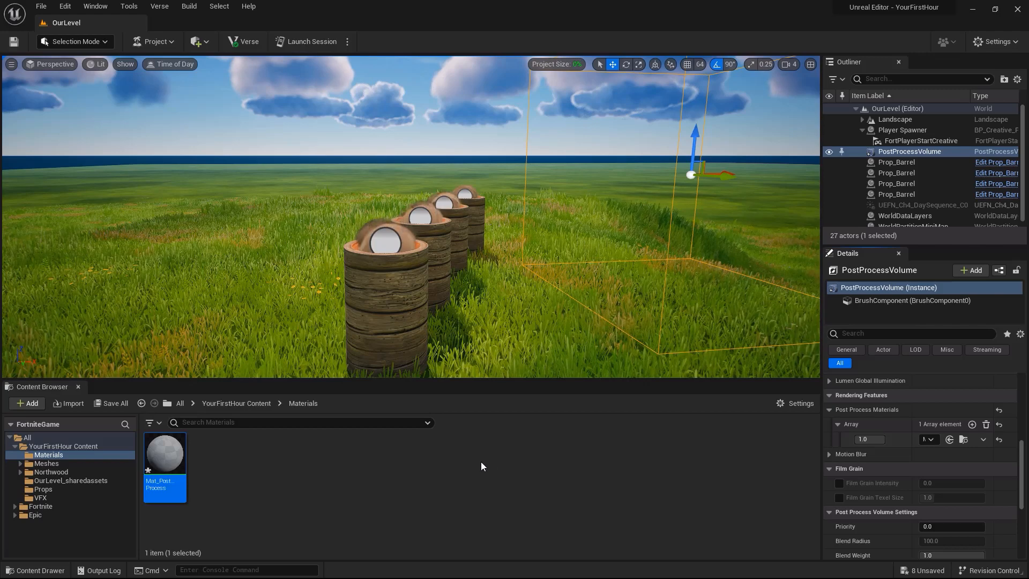
Step: Set the Material Domain of Mat_PostProcess to Post Process, save the material and view its effect in OurLevel
{"action": "mouse_move", "coordinate": [172, 462]}
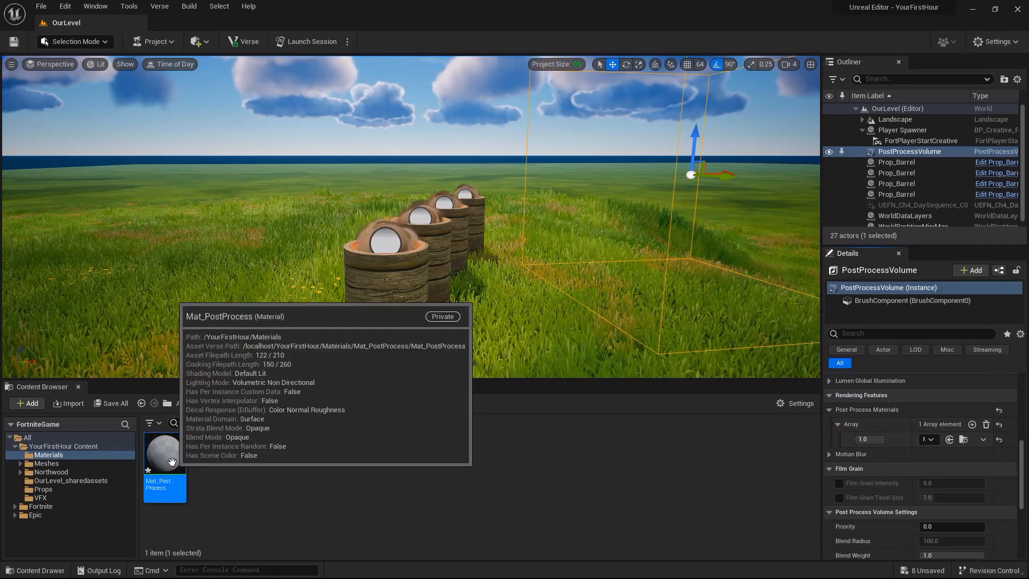
{"action": "double_click", "coordinate": [172, 462]}
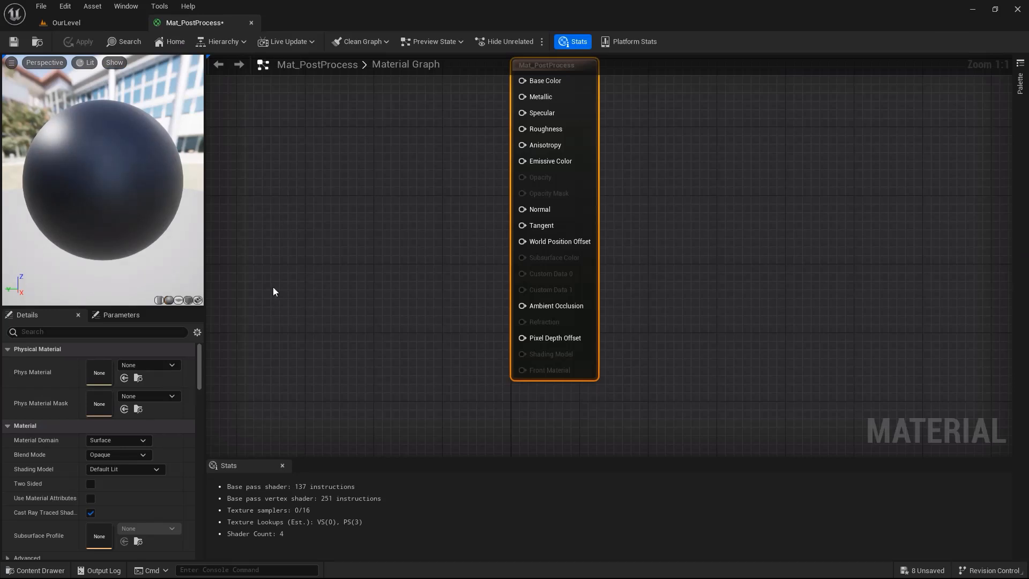
{"action": "left_click", "coordinate": [141, 440]}
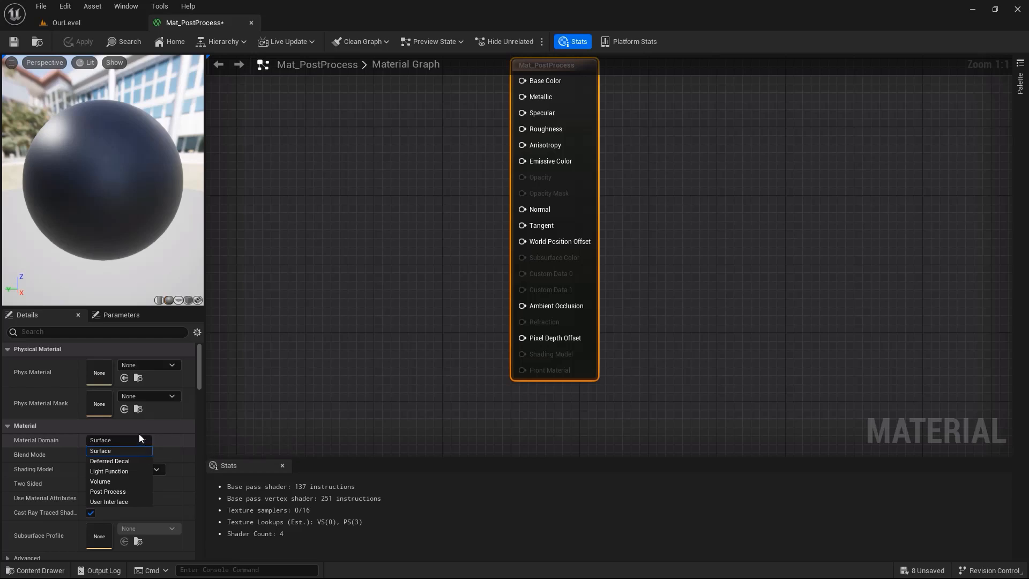
{"action": "left_click", "coordinate": [128, 492]}
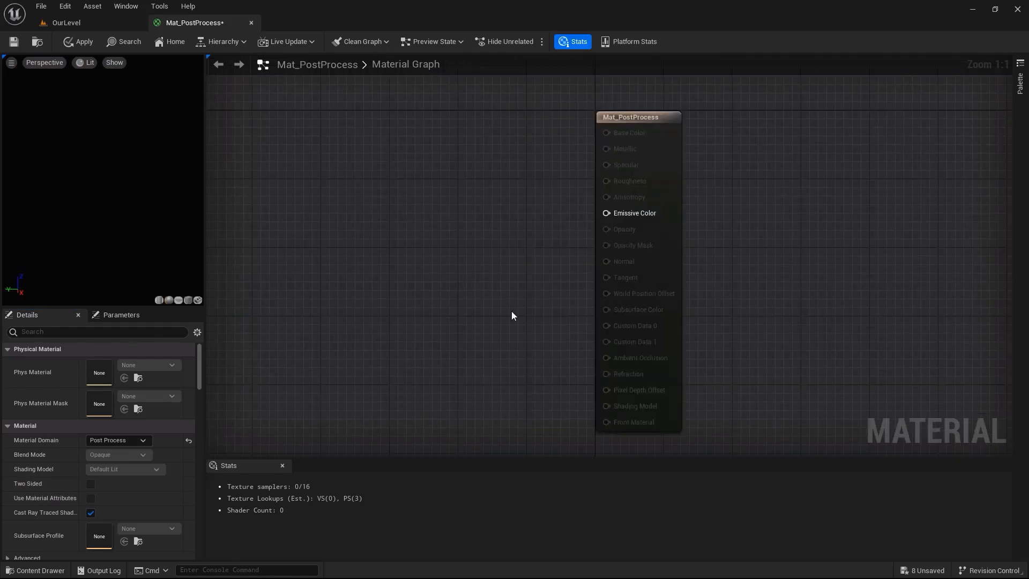
{"action": "left_click", "coordinate": [604, 113]}
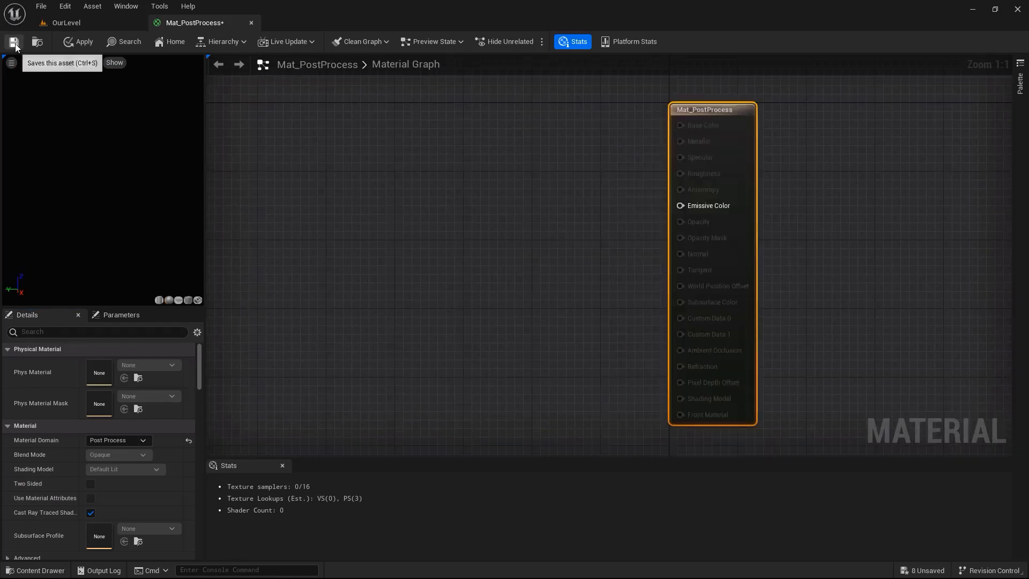
{"action": "left_click", "coordinate": [14, 43]}
{"action": "left_click", "coordinate": [75, 23]}
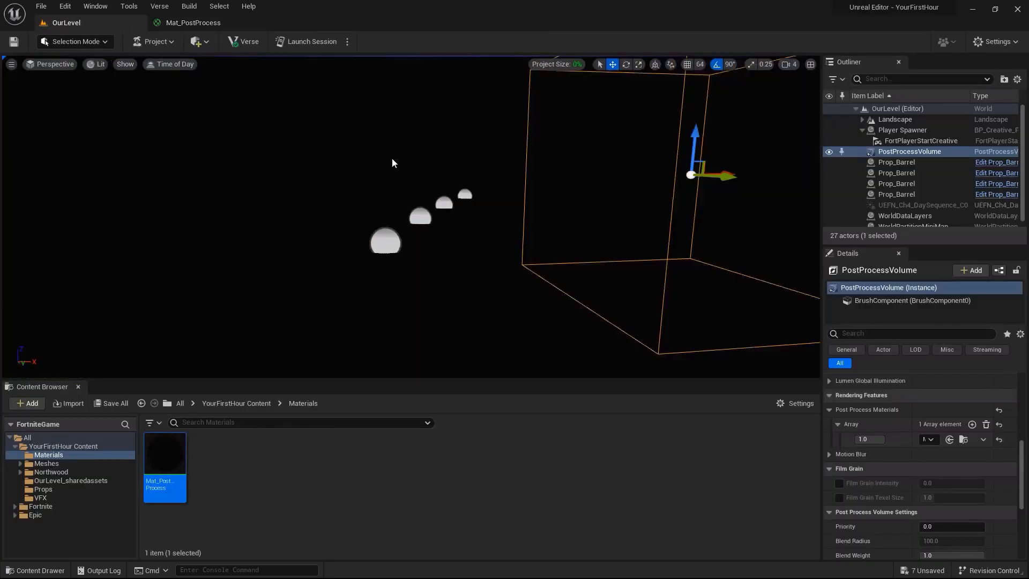
Step: Add a SceneTexture node to the Mat_PostProcess graph and set its Scene Texture Id to PostProcessInput0
{"action": "left_click", "coordinate": [185, 24]}
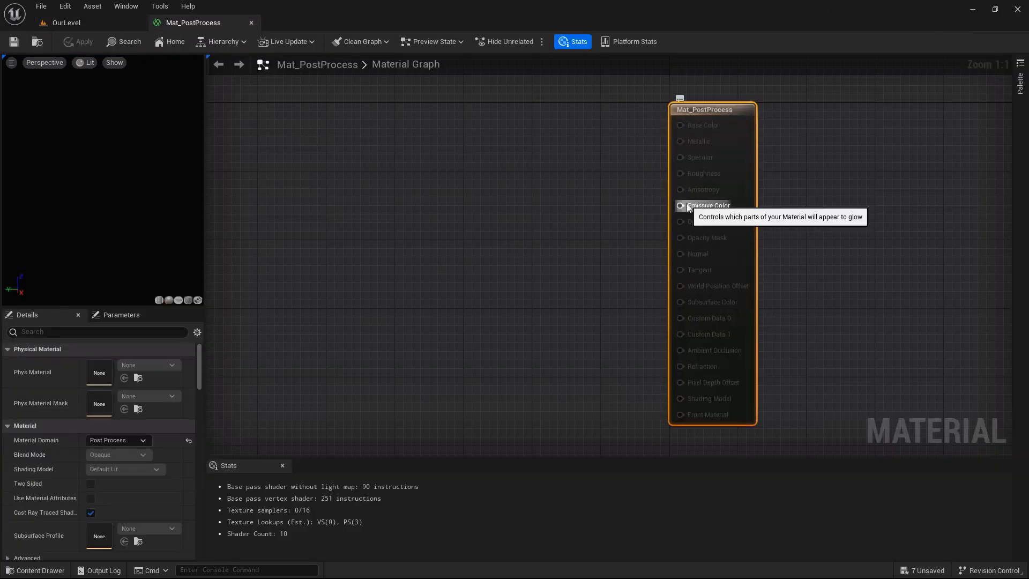
{"action": "left_click", "coordinate": [346, 230]}
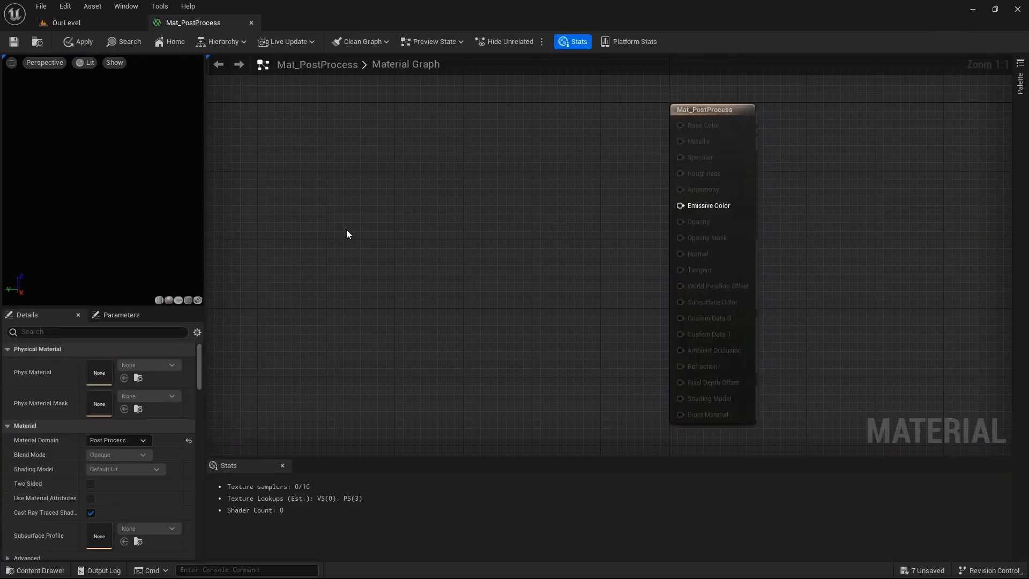
{"action": "right_click", "coordinate": [346, 230]}
{"action": "type", "text": "scenetex"}
{"action": "left_click", "coordinate": [402, 307]}
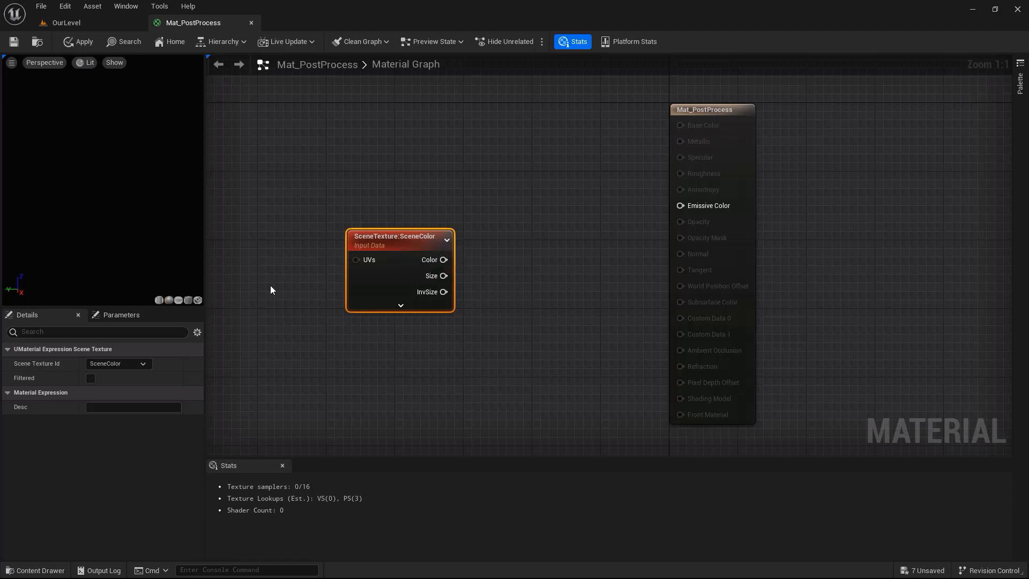
{"action": "left_click", "coordinate": [123, 364]}
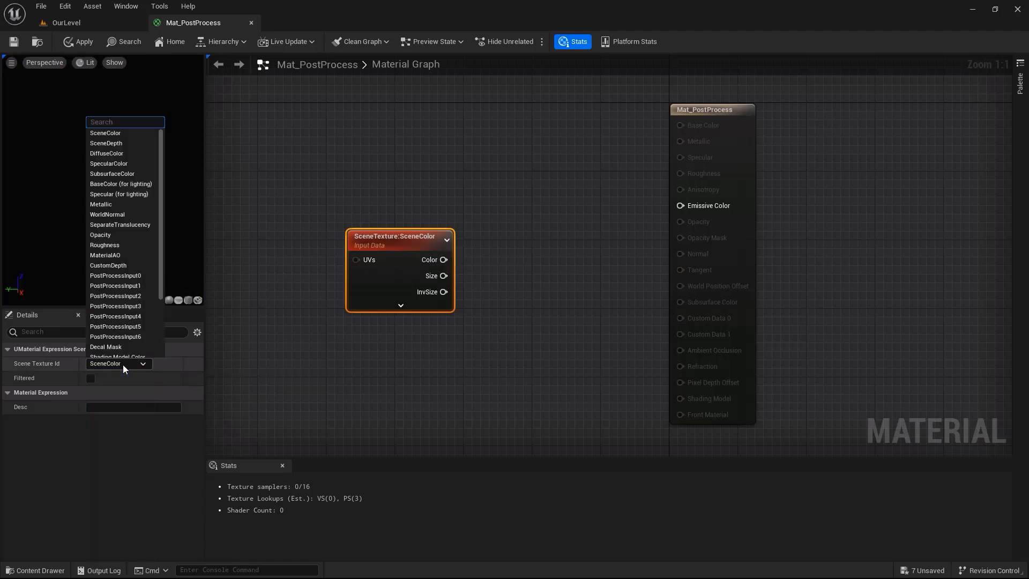
{"action": "left_click", "coordinate": [131, 275]}
Step: Connect the SceneTexture node's Color output to Emissive Color, save the material and compare the result in OurLevel
{"action": "right_click_drag", "start_coordinate": [482, 208], "coordinate": [404, 271]}
{"action": "left_click_drag", "start_coordinate": [404, 272], "coordinate": [651, 241]}
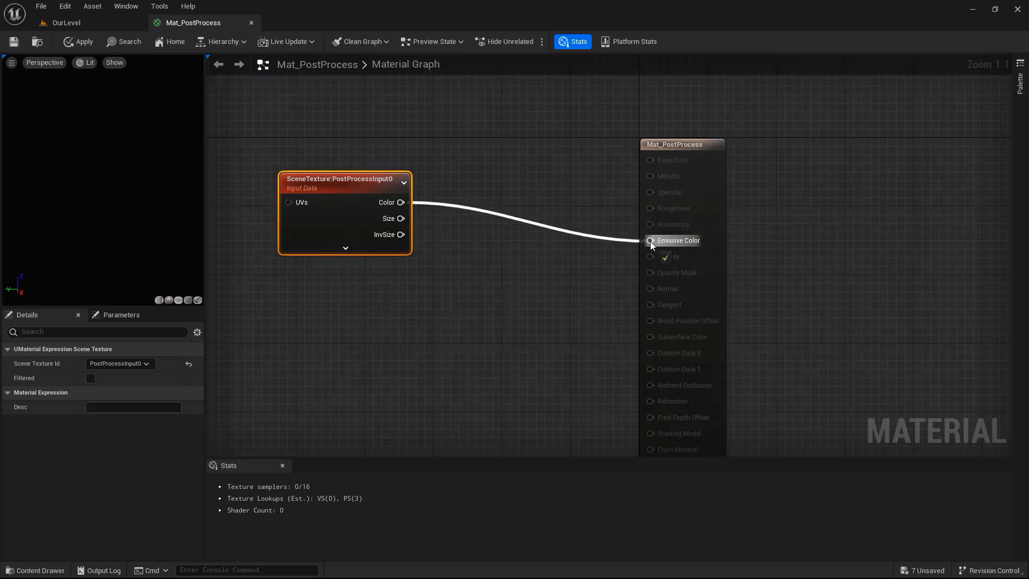
{"action": "left_click", "coordinate": [14, 42]}
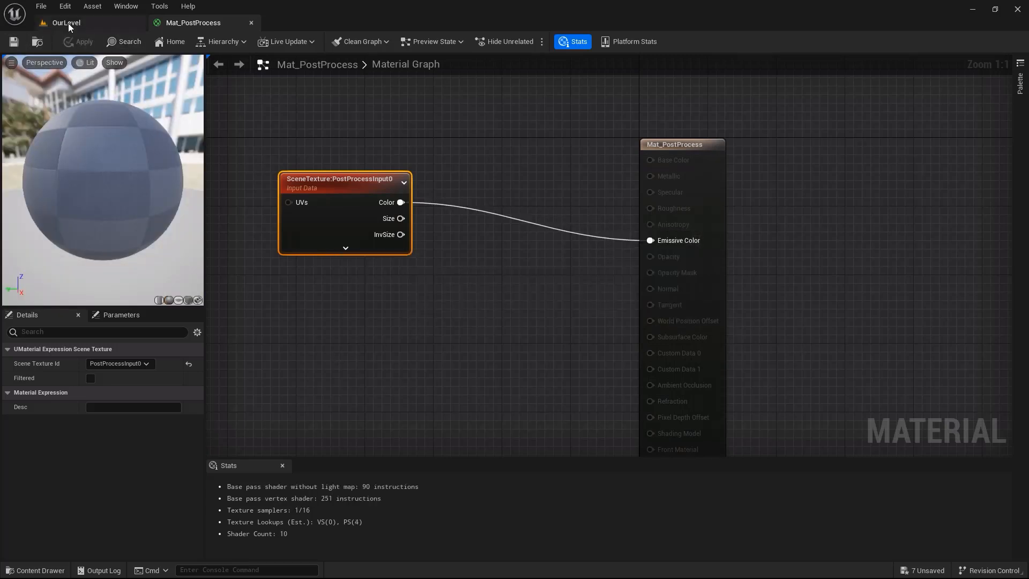
{"action": "left_click", "coordinate": [68, 23]}
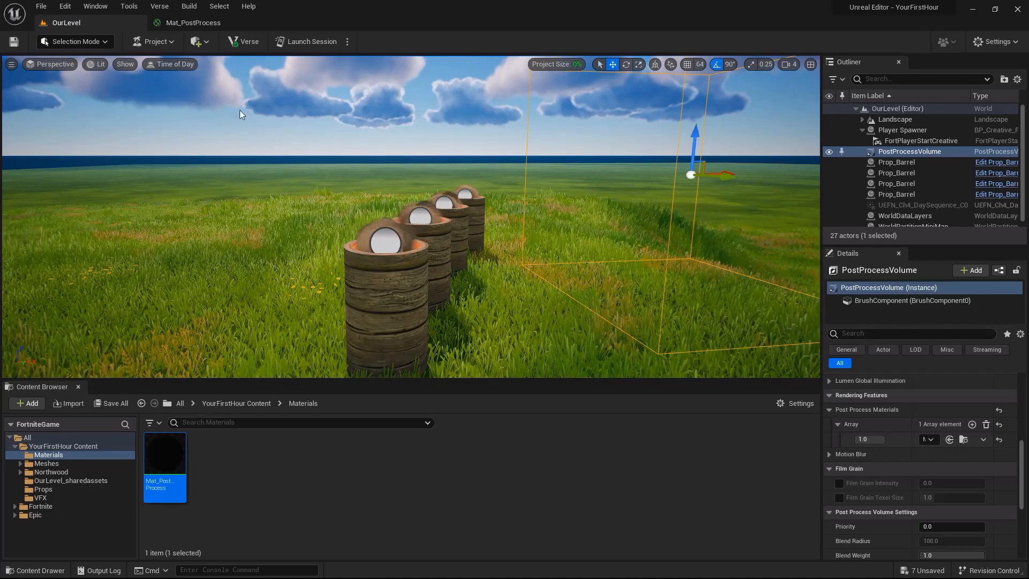
{"action": "left_click", "coordinate": [179, 24]}
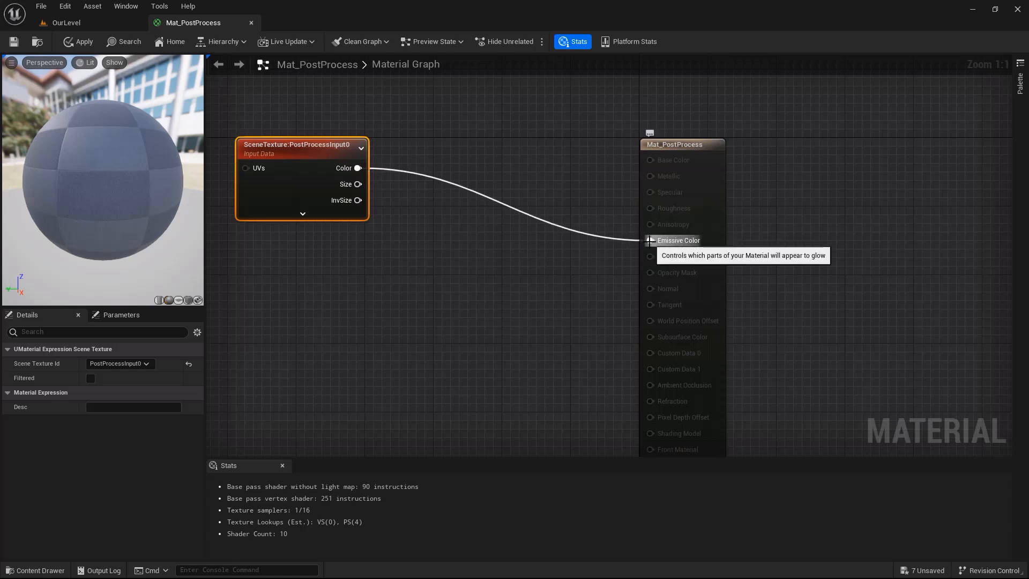
{"action": "left_click", "coordinate": [98, 22]}
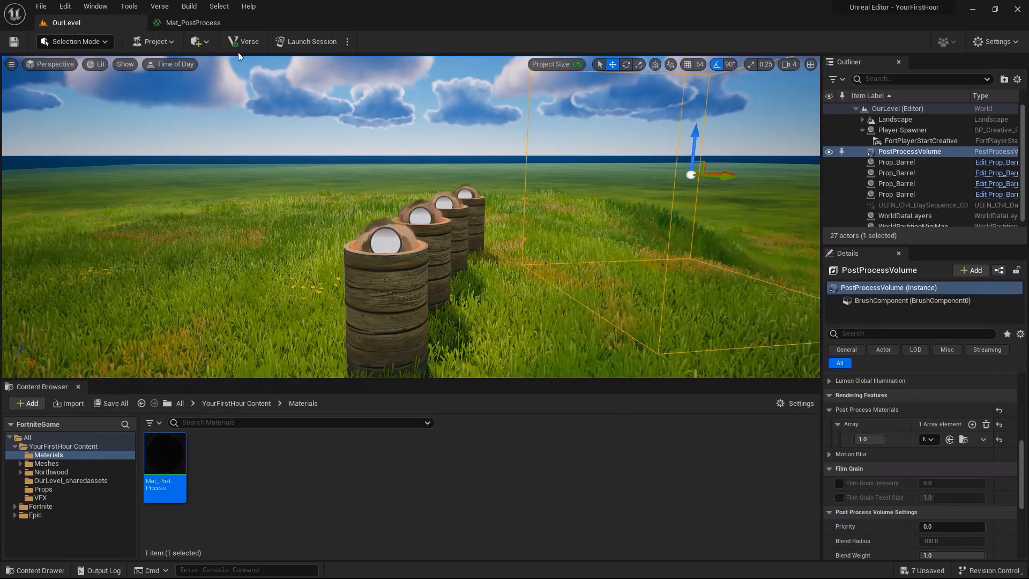
Step: Insert a Desaturation node between the SceneTexture's Color output and Emissive Color in the Mat_PostProcess graph
{"action": "left_click", "coordinate": [191, 23]}
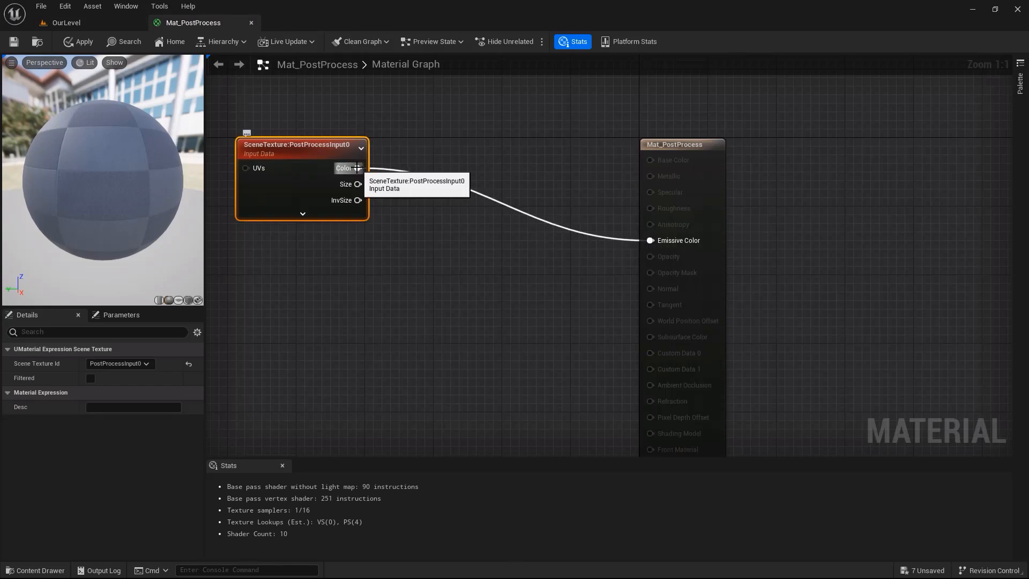
{"action": "left_click_drag", "start_coordinate": [358, 168], "coordinate": [449, 249]}
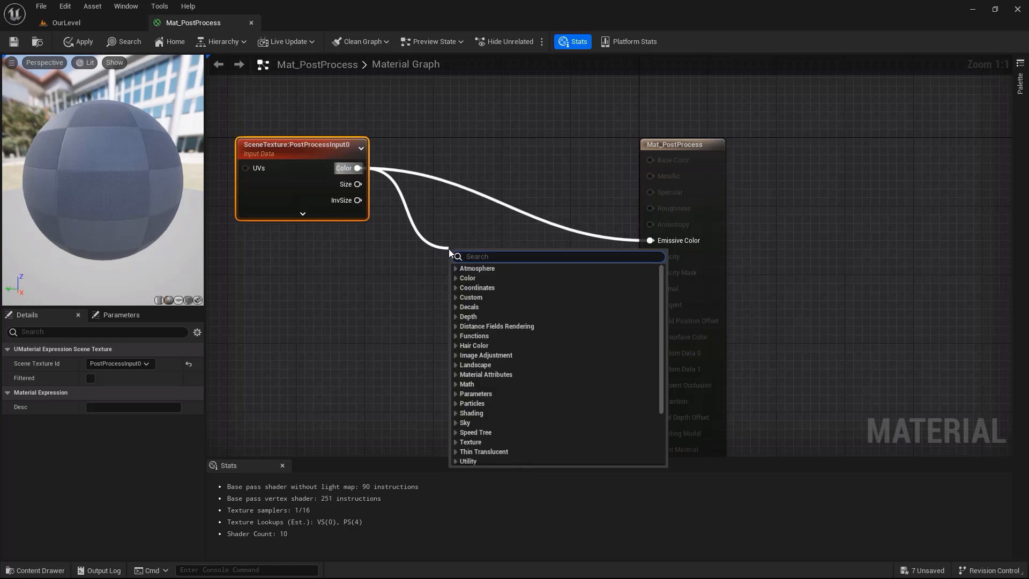
{"action": "type", "text": "desat"}
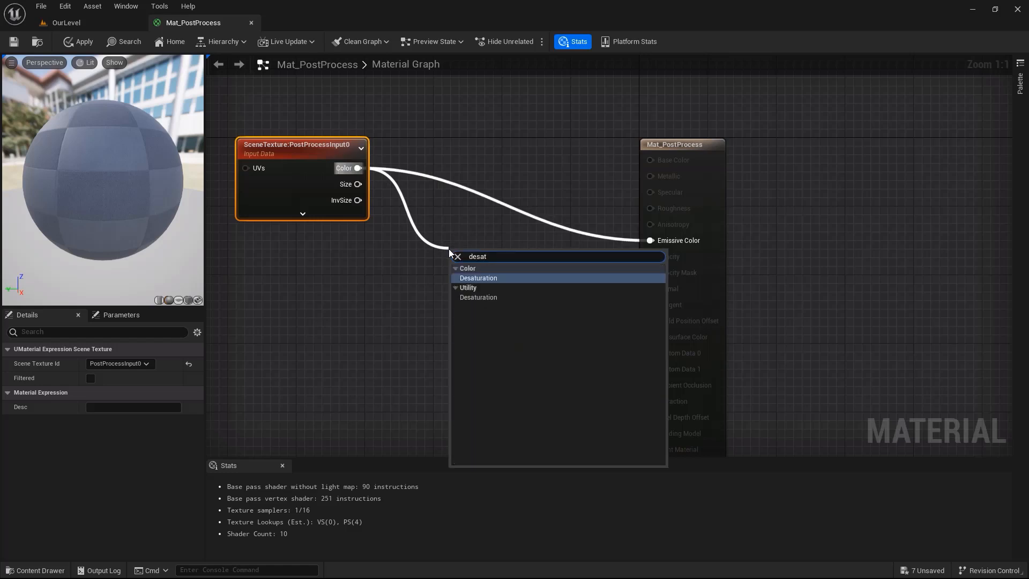
{"action": "left_click", "coordinate": [493, 278]}
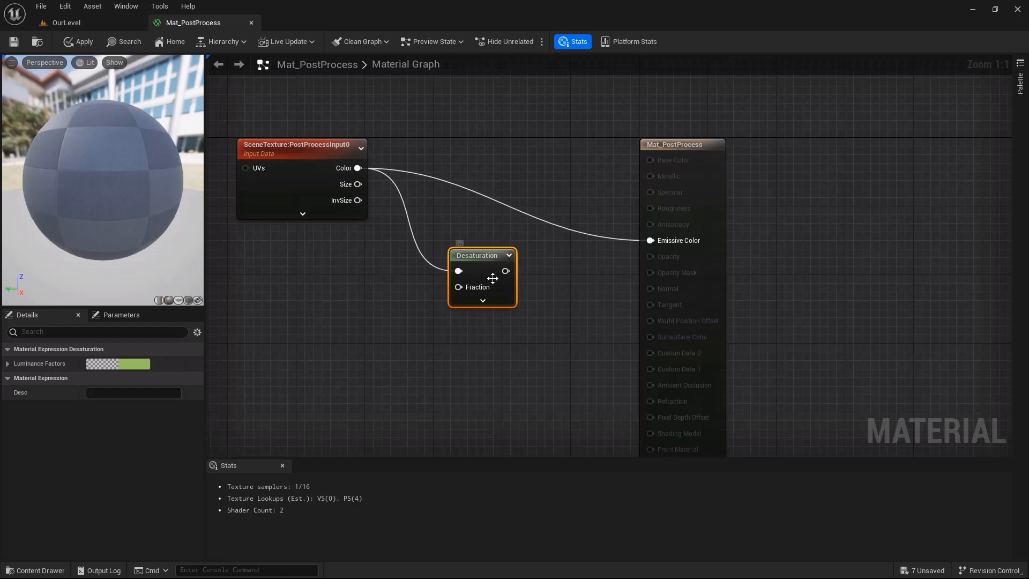
{"action": "left_click_drag", "start_coordinate": [505, 272], "coordinate": [652, 243]}
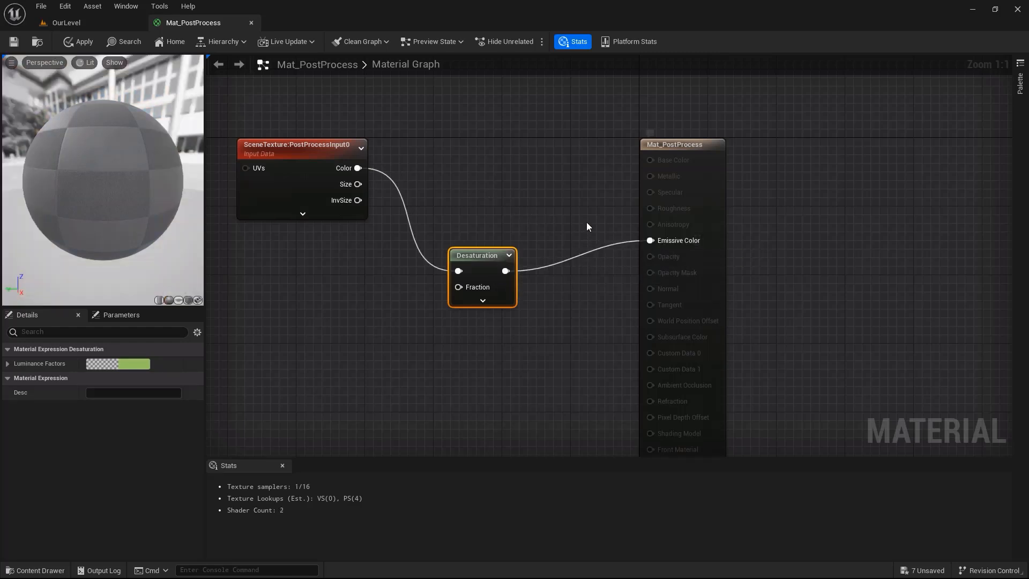
{"action": "left_click_drag", "start_coordinate": [103, 182], "coordinate": [68, 137]}
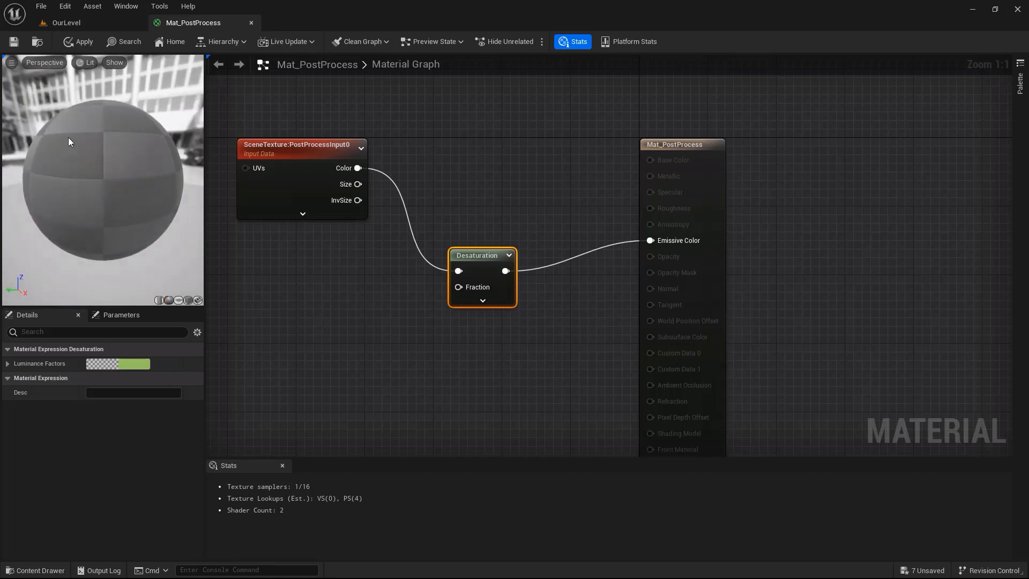
Step: Save the desaturating Mat_PostProcess material and look around OurLevel to inspect its effect on the barrels and landscape
{"action": "left_click", "coordinate": [14, 43]}
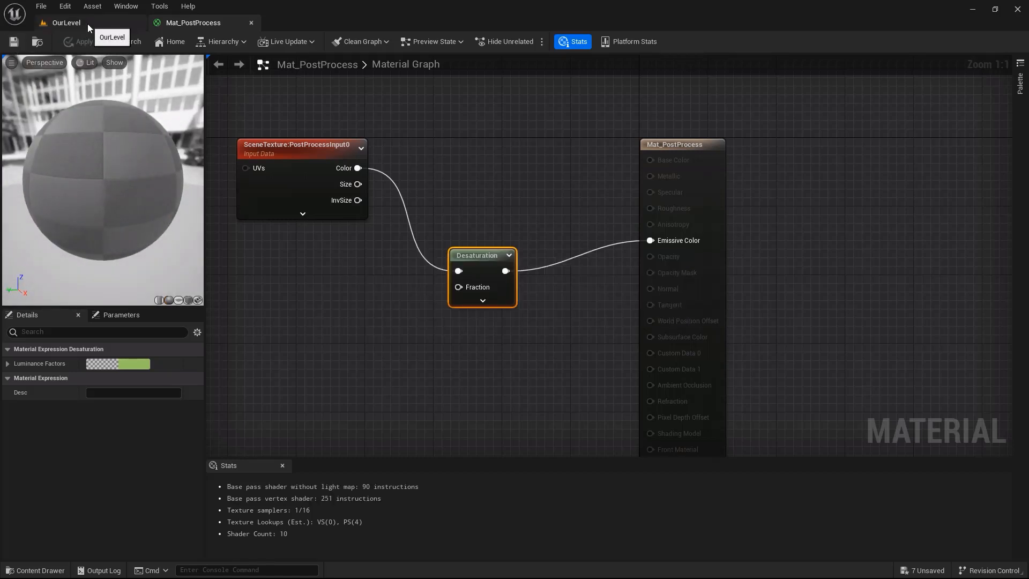
{"action": "left_click", "coordinate": [88, 23]}
{"action": "mouse_move", "coordinate": [482, 186]}
{"action": "right_mouse_down"}
{"action": "mouse_move", "coordinate": [541, 158]}
{"action": "mouse_move", "coordinate": [560, 187]}
{"action": "mouse_move", "coordinate": [472, 186]}
{"action": "right_mouse_up"}
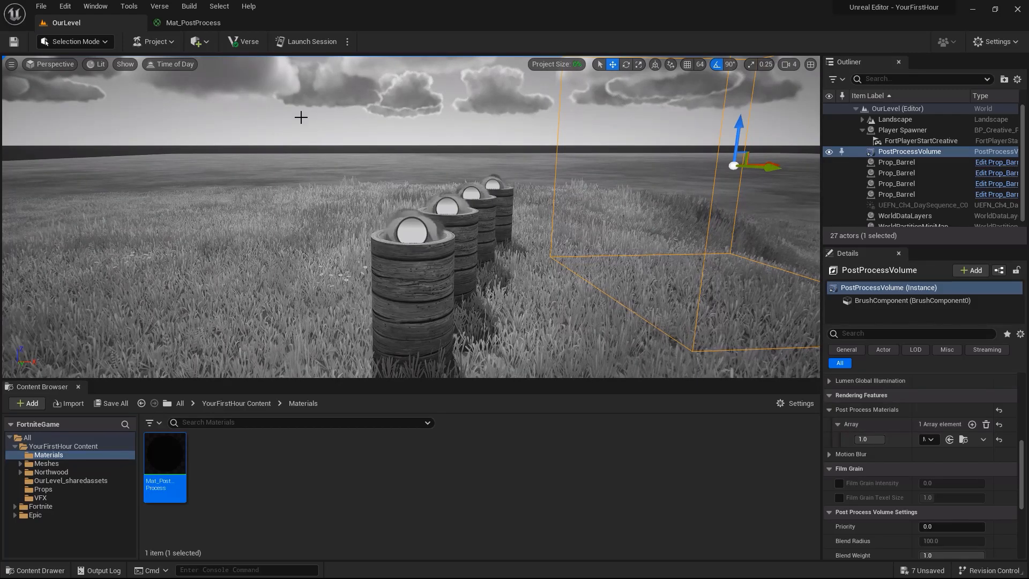
{"action": "left_click", "coordinate": [180, 24]}
{"action": "right_click_drag", "start_coordinate": [263, 293], "coordinate": [378, 278]}
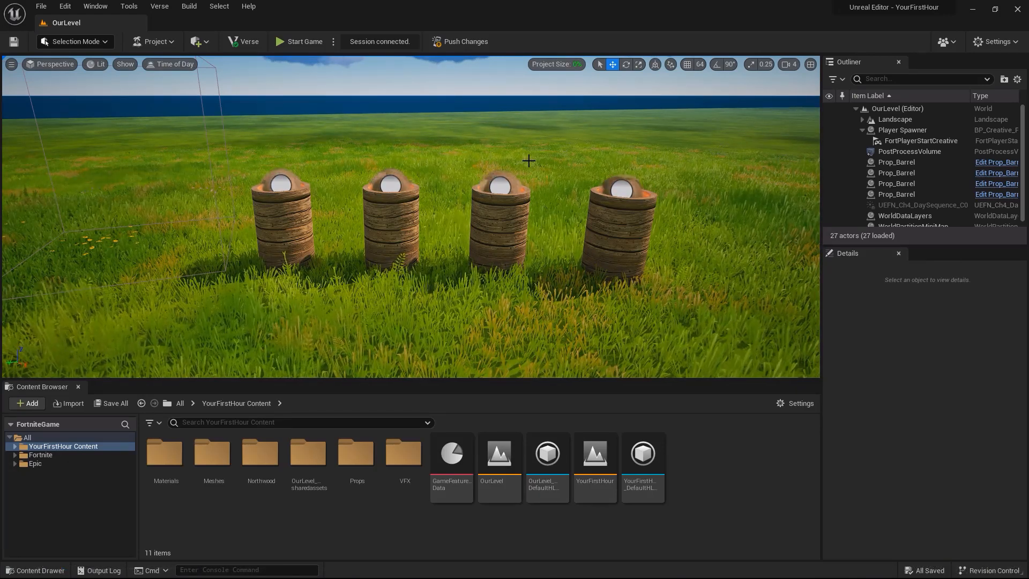
Step: Examine the properties of the PostProcessVolume and of one Prop_Barrel in the level
{"action": "left_click", "coordinate": [212, 182]}
{"action": "left_click_drag", "start_coordinate": [1021, 445], "coordinate": [1021, 414]}
{"action": "left_click_drag", "start_coordinate": [1020, 404], "coordinate": [1024, 464]}
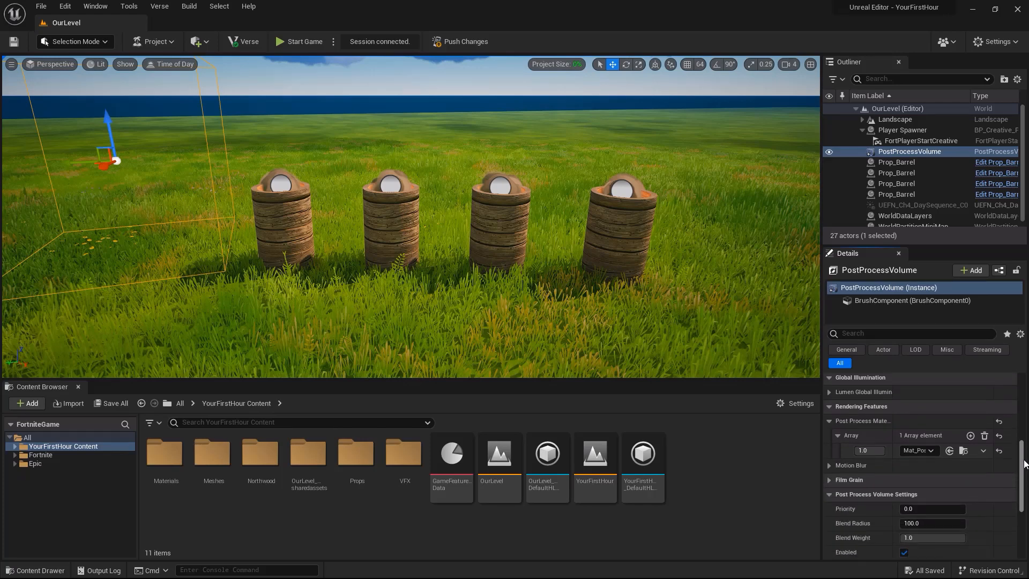
{"action": "left_click", "coordinate": [900, 184]}
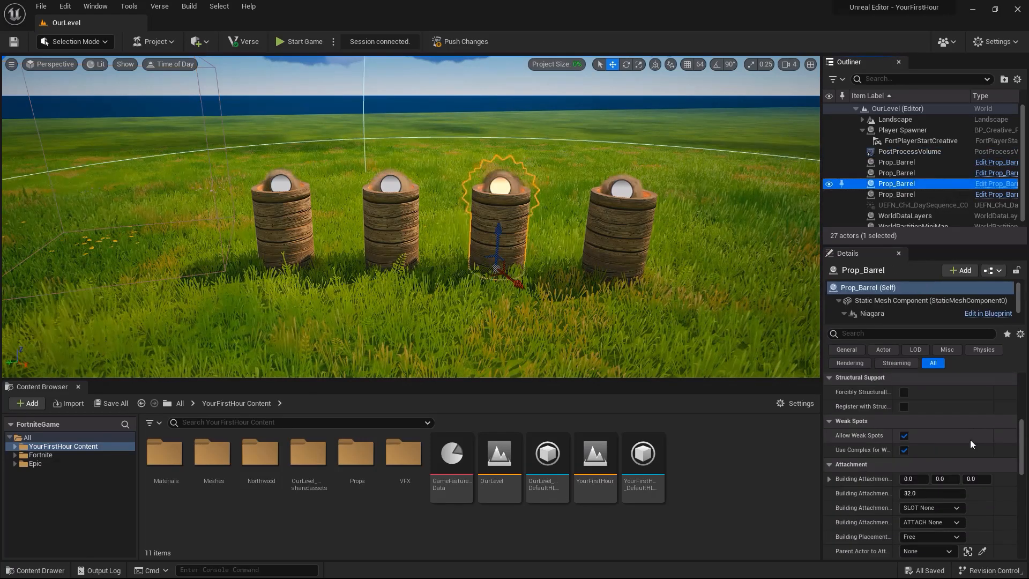
{"action": "left_click_drag", "start_coordinate": [1025, 434], "coordinate": [1024, 393]}
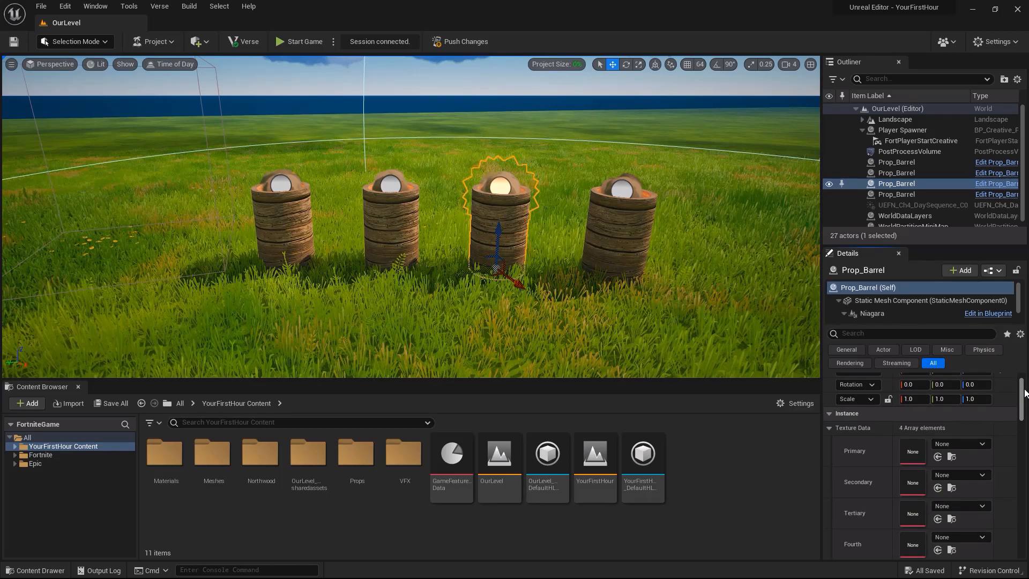
{"action": "left_click_drag", "start_coordinate": [1024, 399], "coordinate": [1024, 394]}
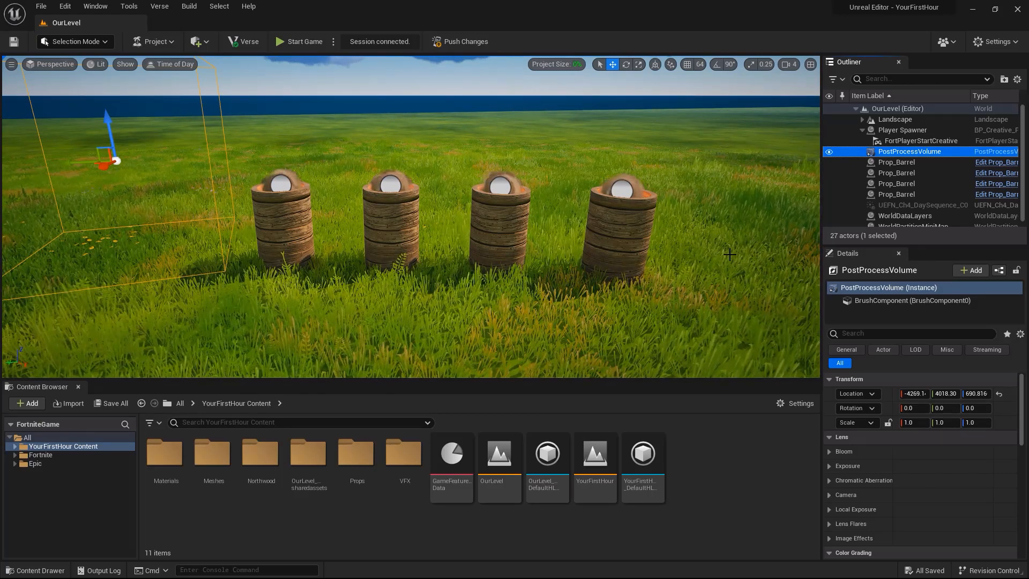
Step: Create a new folder named Sequences inside YourFirstHour Content
{"action": "right_click", "coordinate": [79, 447]}
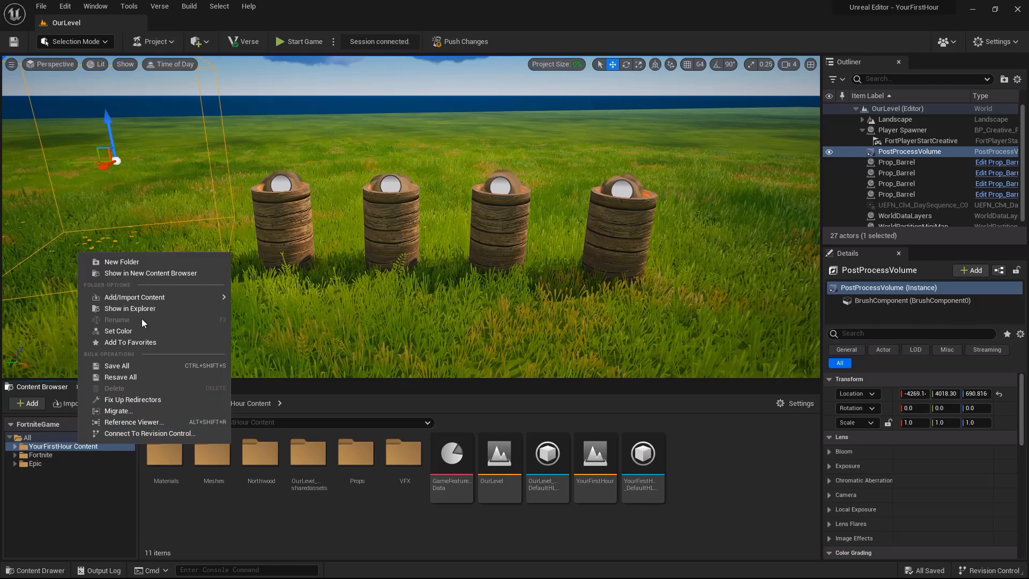
{"action": "left_click", "coordinate": [139, 261]}
{"action": "type", "text": "Sequences"}
{"action": "key", "text": "Return"}
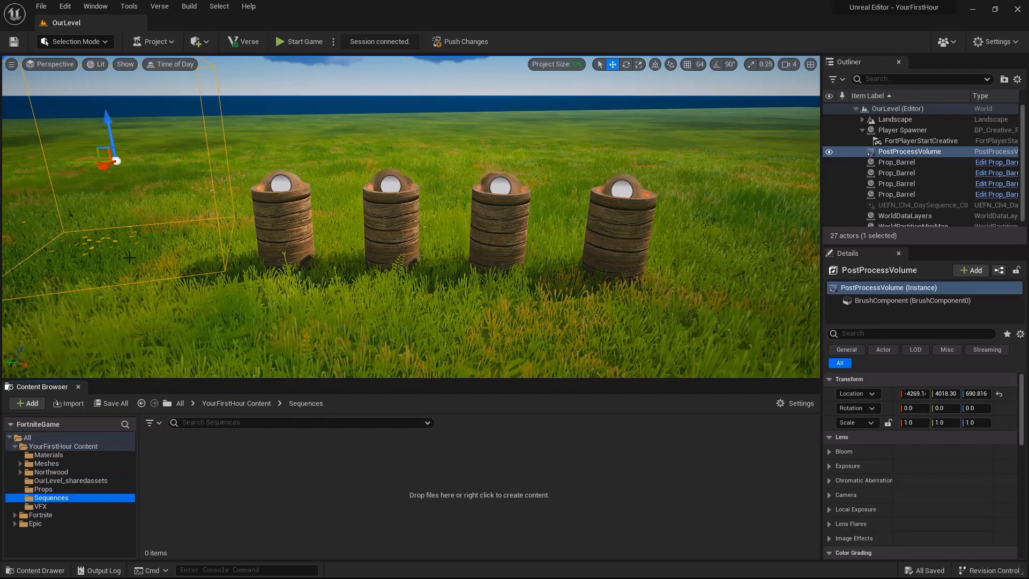
Step: Create a Level Sequence named Seq_Saturate in the Sequences folder and open it for editing
{"action": "right_click", "coordinate": [239, 473]}
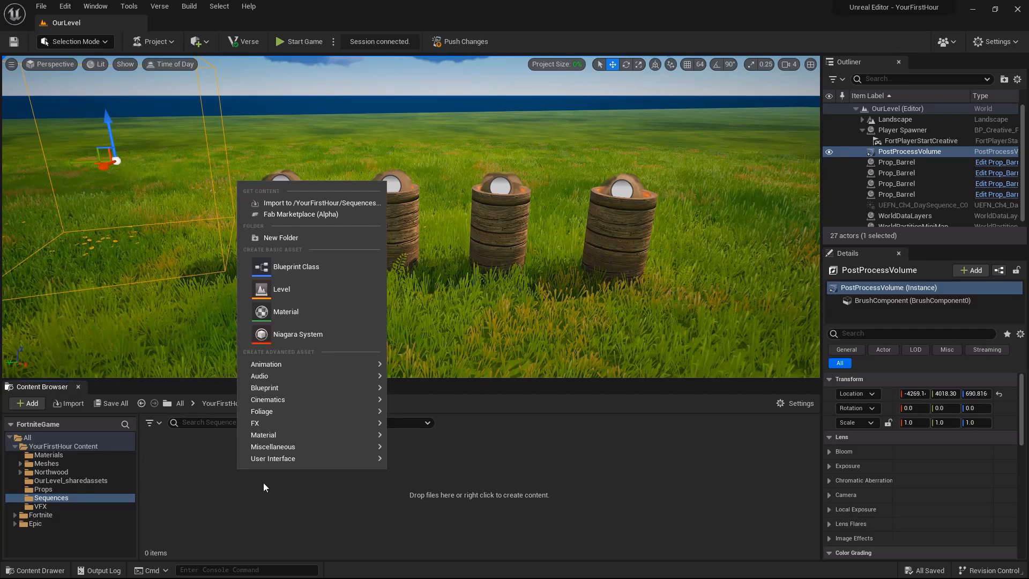
{"action": "mouse_move", "coordinate": [336, 400]}
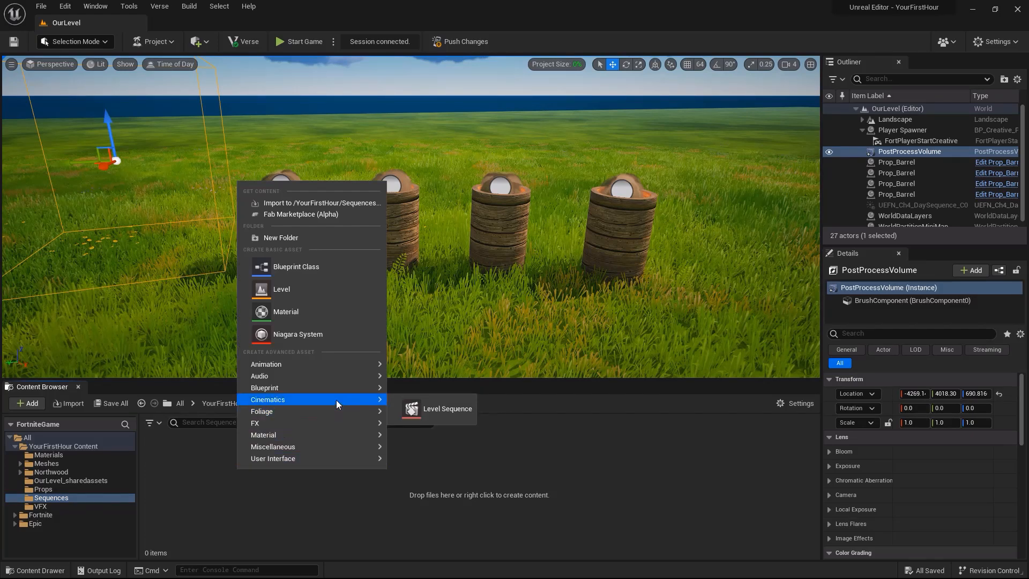
{"action": "left_click", "coordinate": [423, 410]}
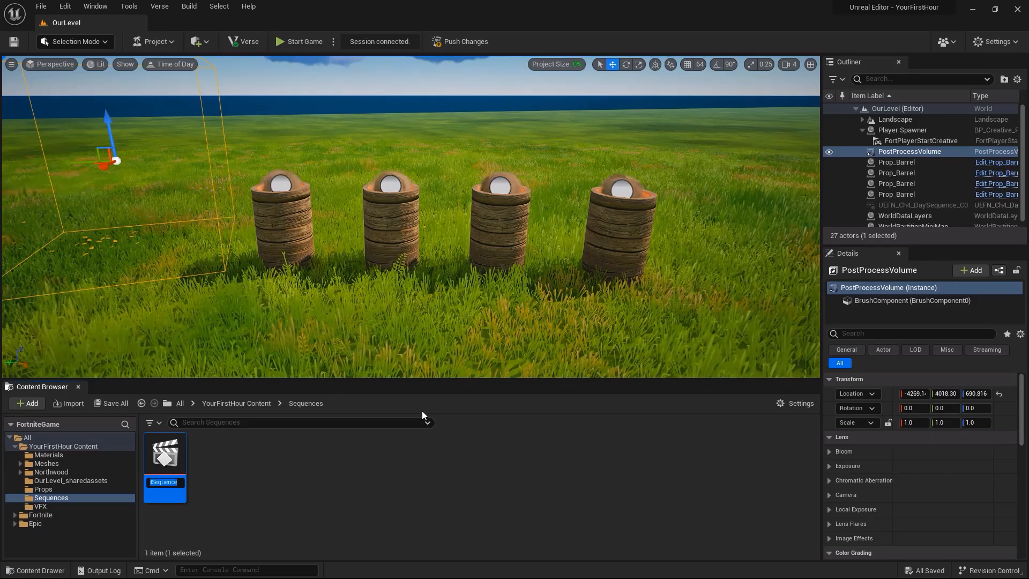
{"action": "type", "text": "Seq_Saturate"}
{"action": "key", "text": "Return"}
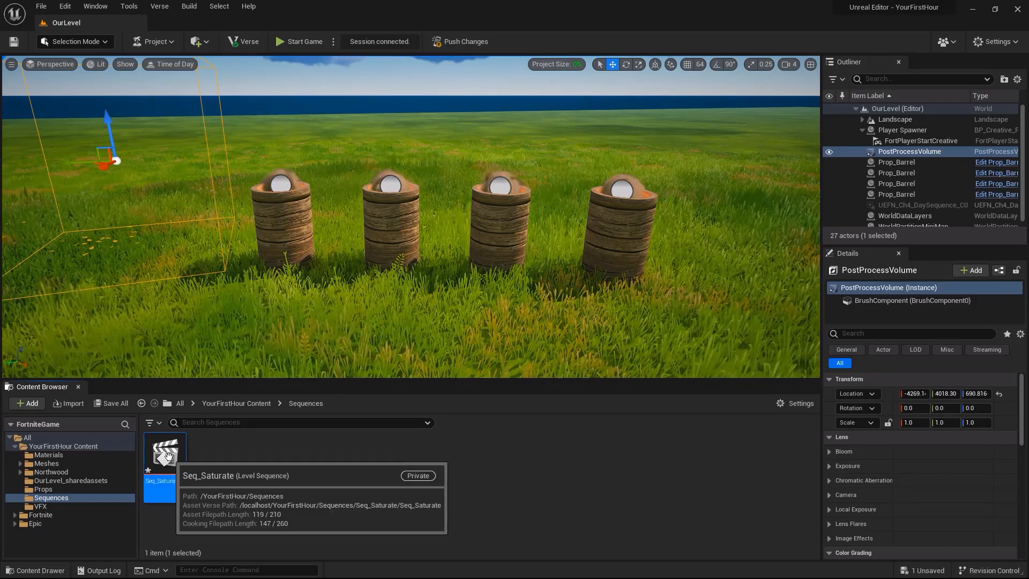
{"action": "double_click", "coordinate": [168, 456]}
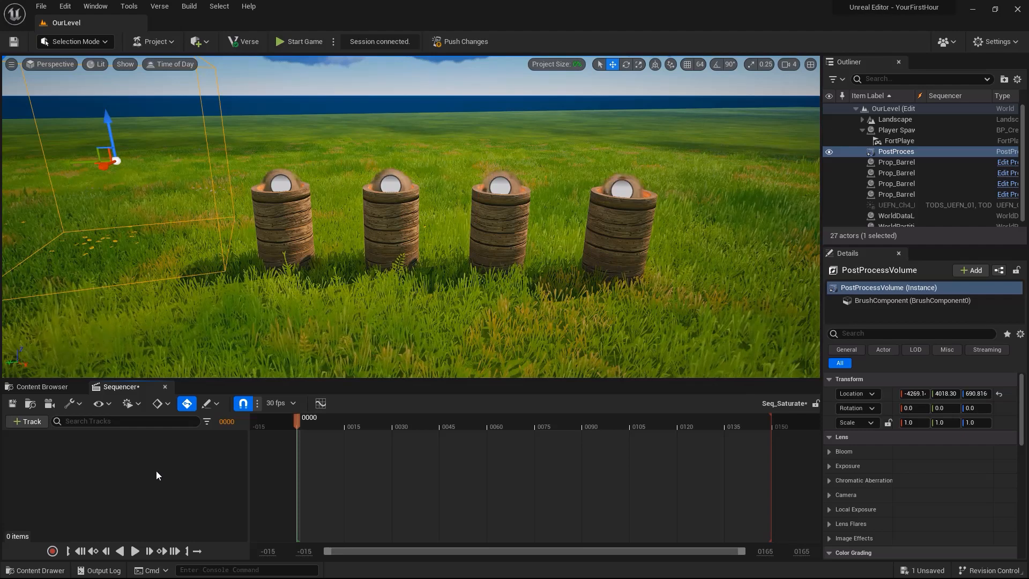
Step: Add the level's PostProcessVolume actor as a track in the Seq_Saturate sequence
{"action": "left_click", "coordinate": [897, 152]}
{"action": "left_click", "coordinate": [31, 422]}
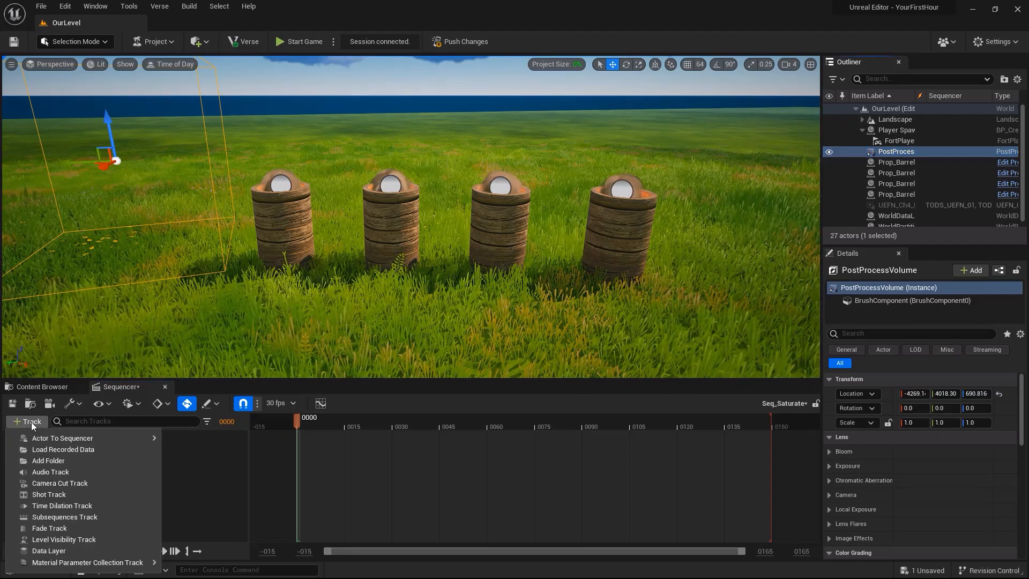
{"action": "mouse_move", "coordinate": [52, 440]}
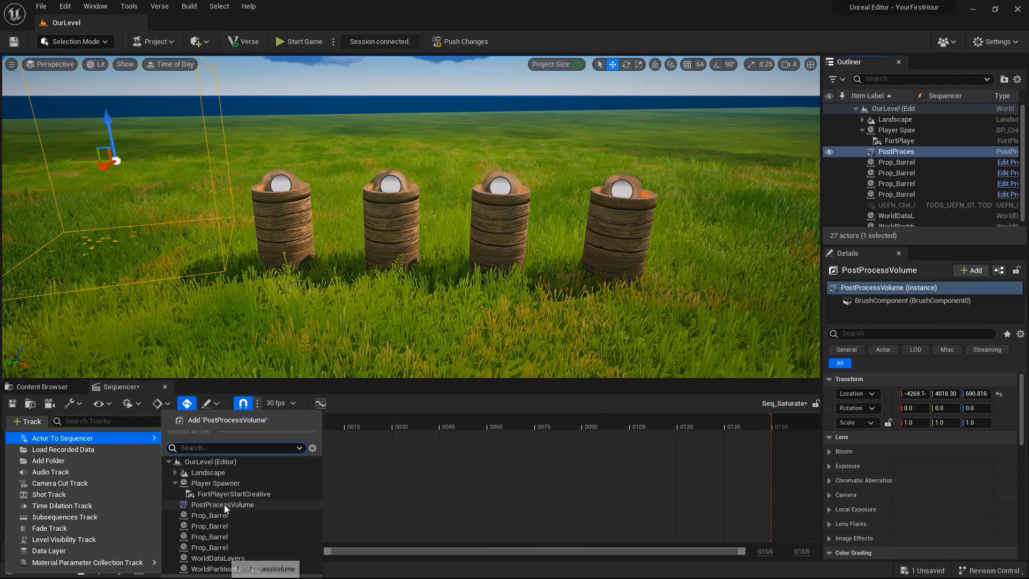
{"action": "left_click", "coordinate": [369, 417]}
{"action": "left_click_drag", "start_coordinate": [906, 152], "coordinate": [110, 466]}
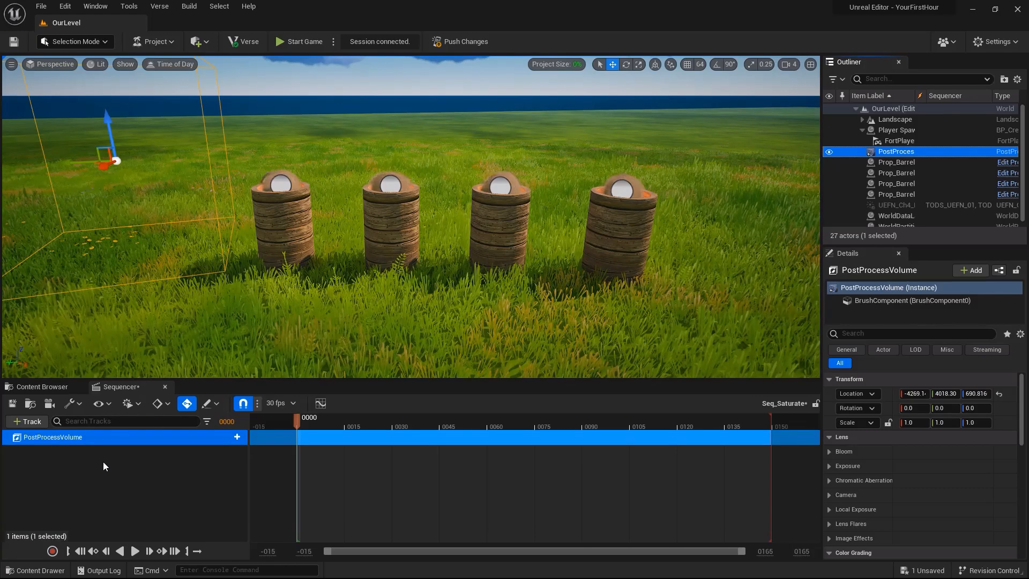
{"action": "left_click", "coordinate": [33, 421]}
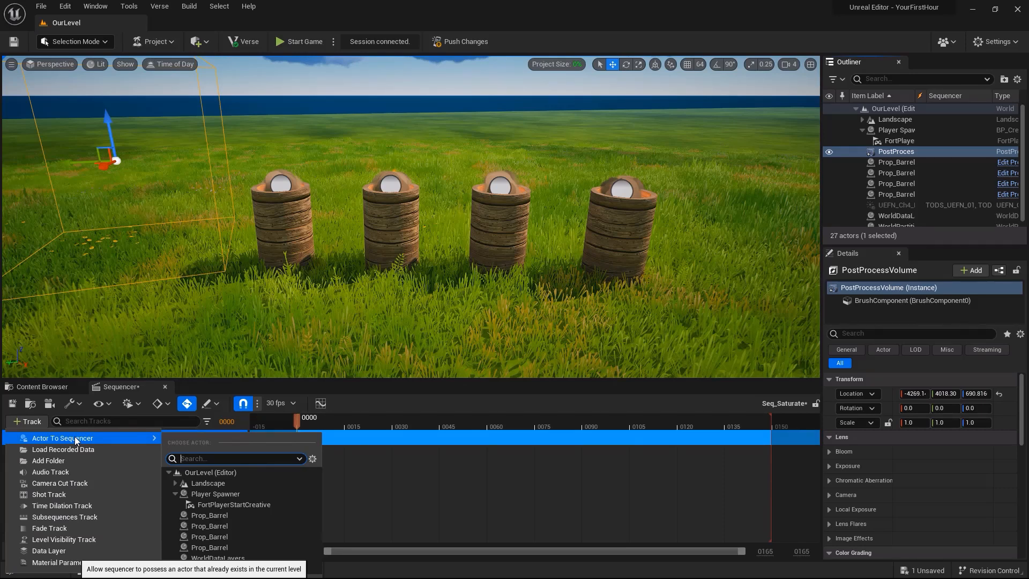
{"action": "left_click", "coordinate": [76, 438]}
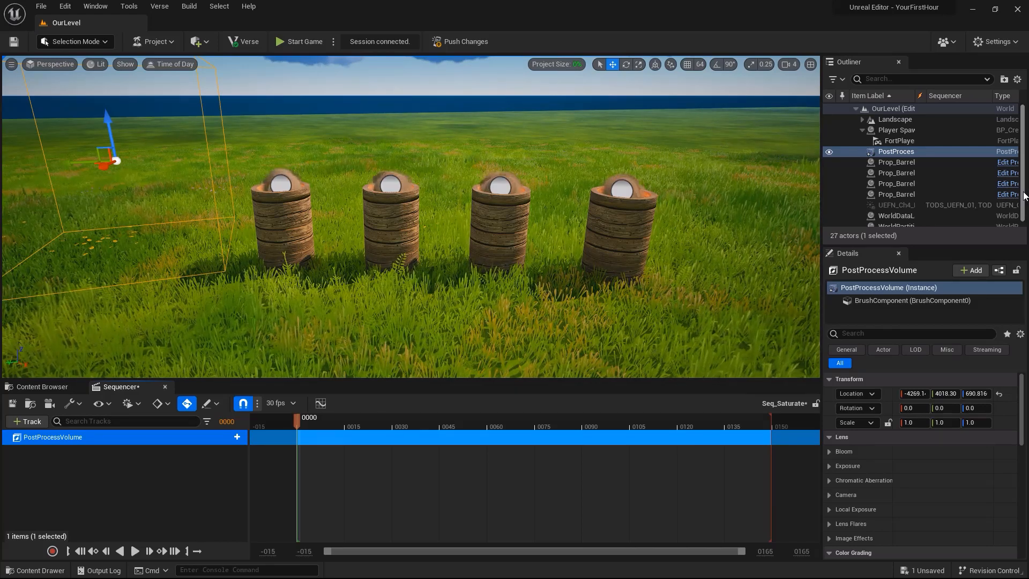
Step: Expand the PostProcessVolume's Global color grading Saturation settings and remove all elements from its Post Process Materials array
{"action": "left_click_drag", "start_coordinate": [1023, 417], "coordinate": [1021, 450]}
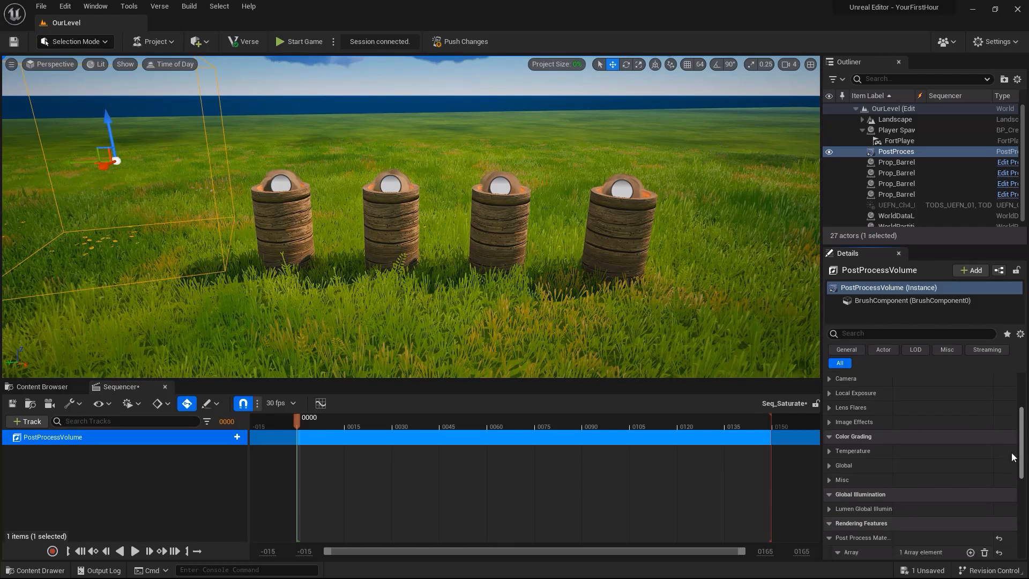
{"action": "left_click", "coordinate": [830, 466]}
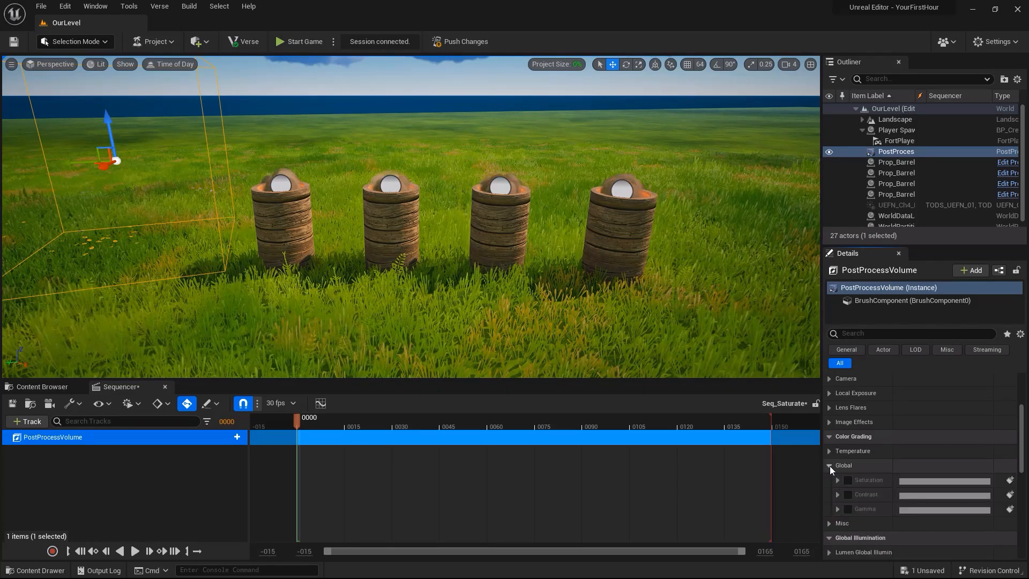
{"action": "left_click", "coordinate": [838, 480]}
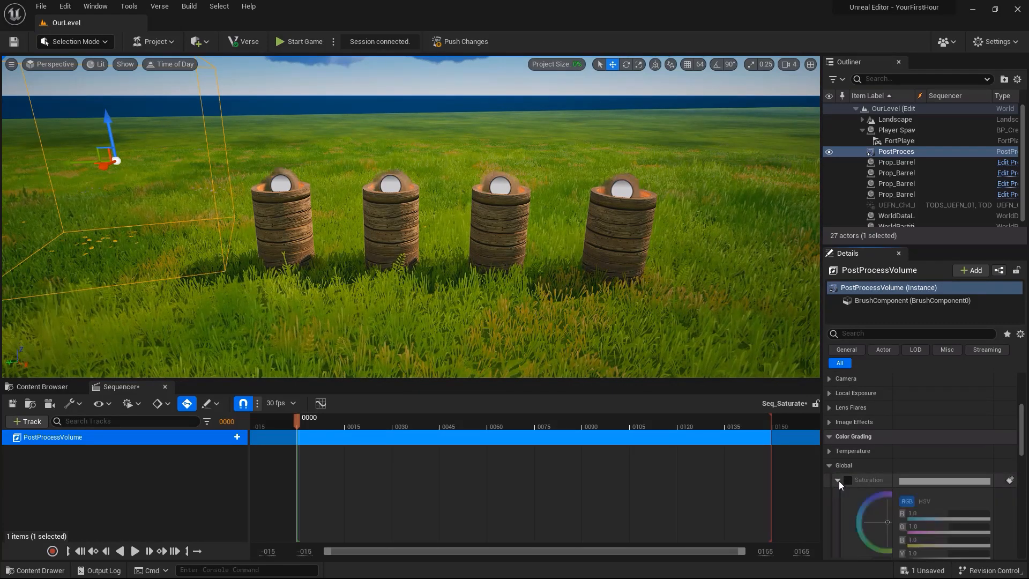
{"action": "scroll", "coordinate": [877, 484], "scroll_direction": "down", "scroll_amount": 2}
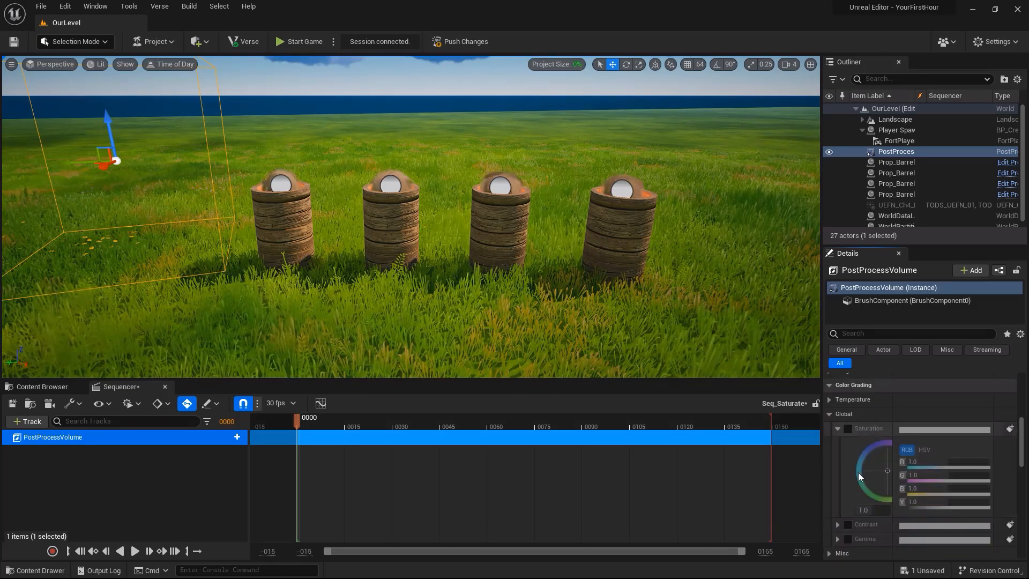
{"action": "left_click_drag", "start_coordinate": [1021, 426], "coordinate": [1021, 470]}
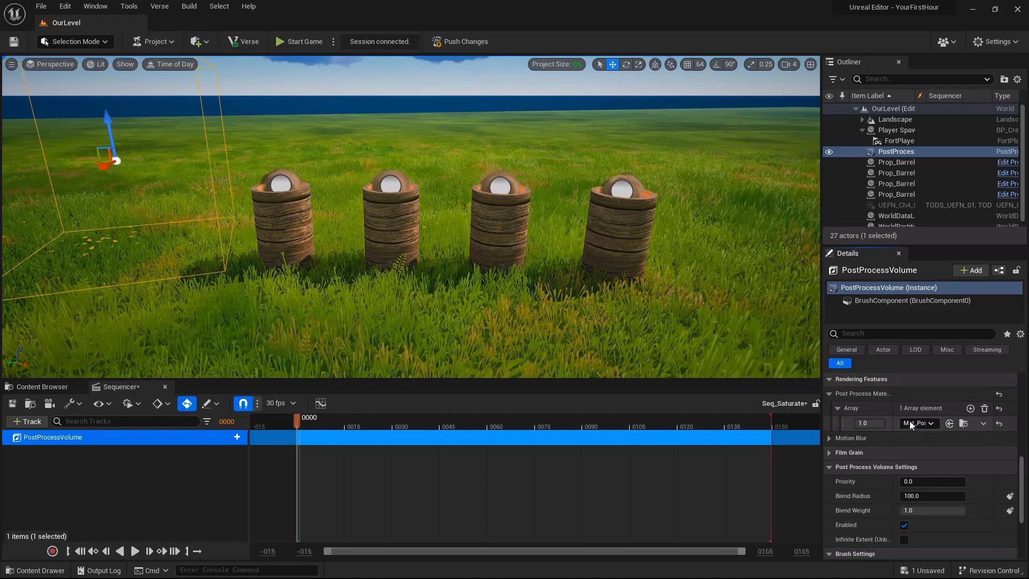
{"action": "left_click", "coordinate": [985, 409]}
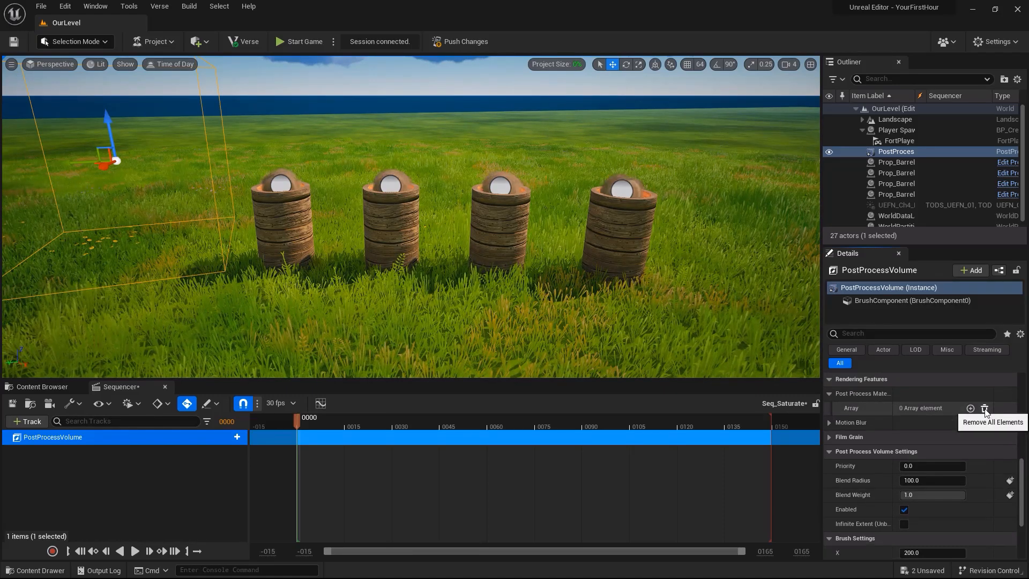
Step: Add a Saturation track from the Color Grading Global settings to the PostProcessVolume in Seq_Saturate
{"action": "left_click_drag", "start_coordinate": [1021, 474], "coordinate": [1021, 435]}
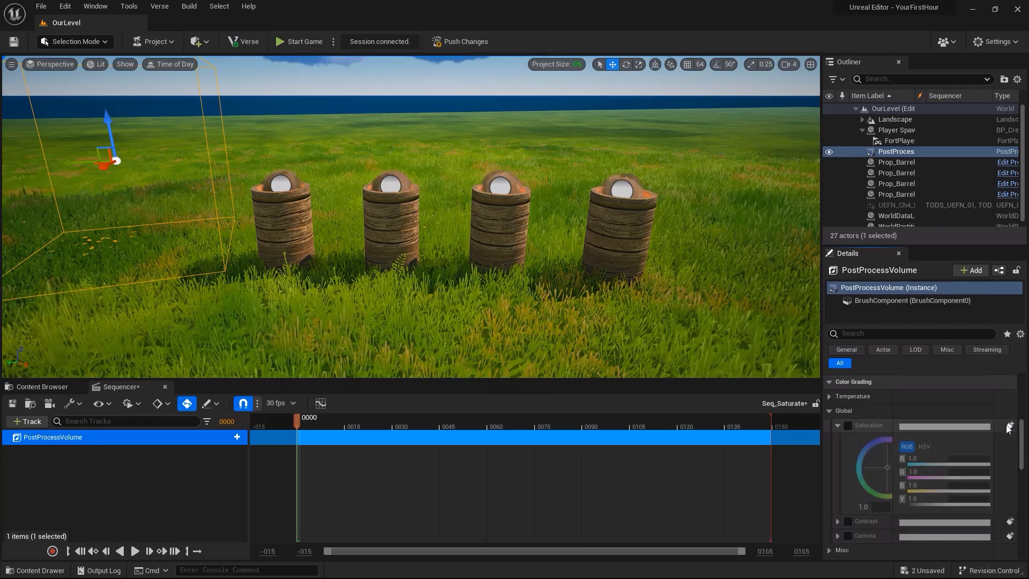
{"action": "left_click", "coordinate": [235, 439]}
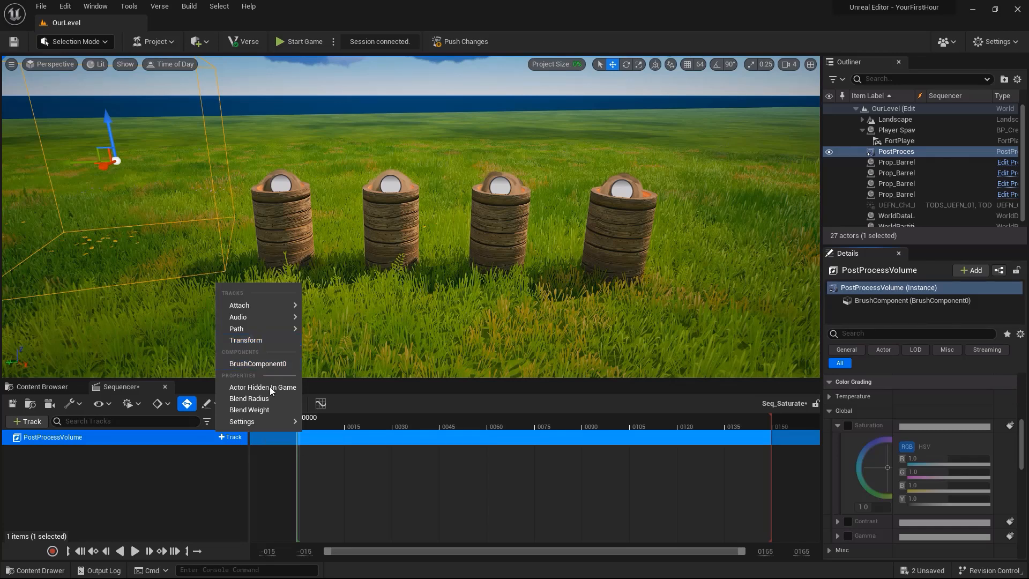
{"action": "mouse_move", "coordinate": [273, 422]}
{"action": "mouse_move", "coordinate": [350, 425]}
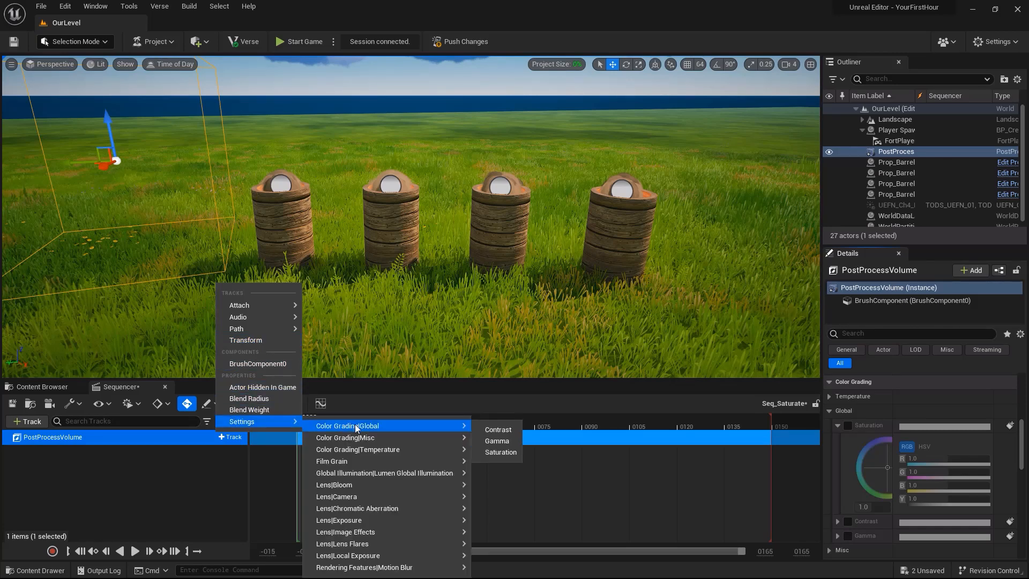
{"action": "left_click", "coordinate": [498, 453]}
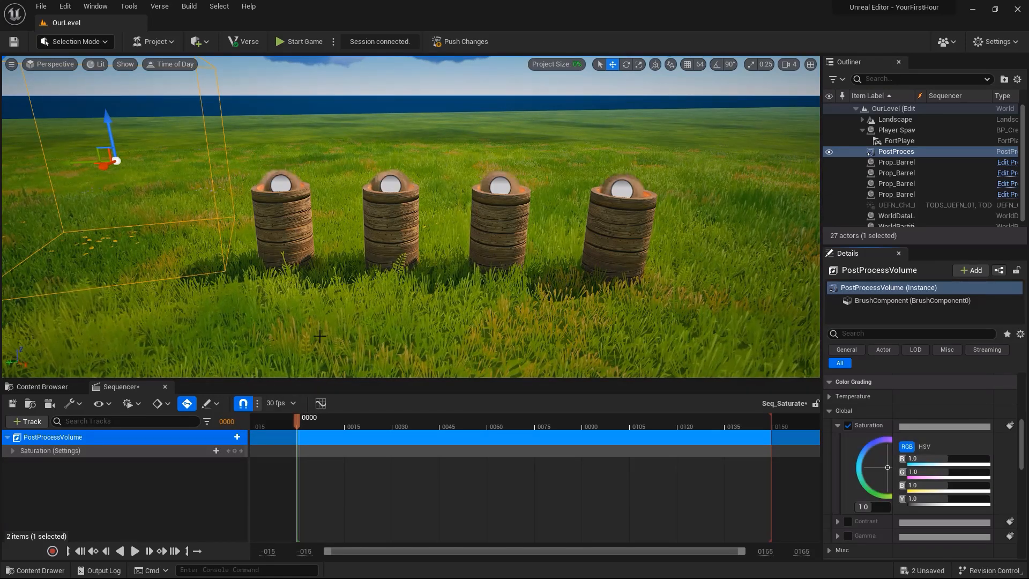
Step: Keyframe the PostProcessVolume's Saturation at 1.0 on frame 0 and lower its color channels to 0.0 at frame 60
{"action": "left_click", "coordinate": [236, 452]}
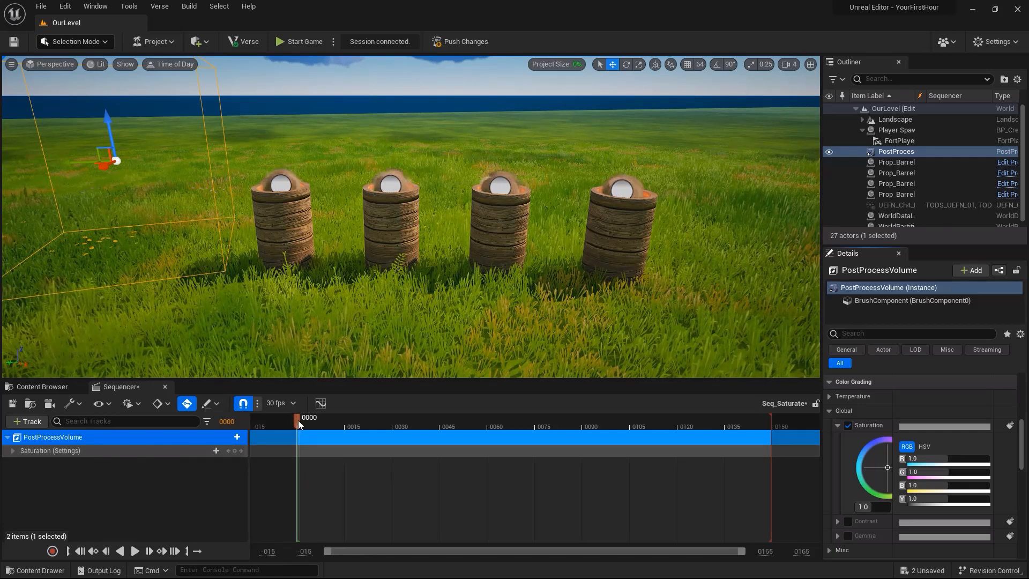
{"action": "left_click", "coordinate": [235, 451]}
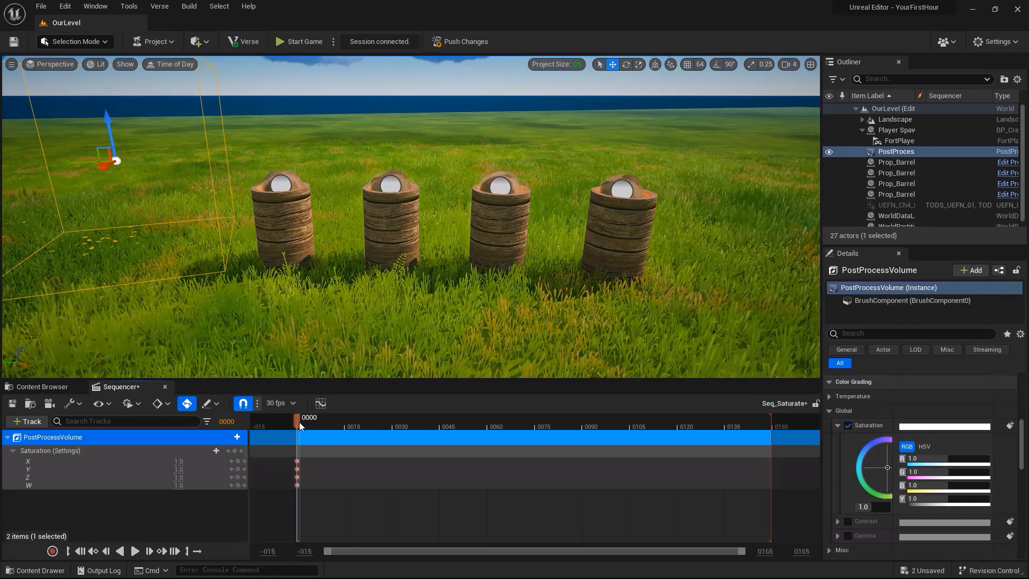
{"action": "left_click_drag", "start_coordinate": [300, 421], "coordinate": [490, 423]}
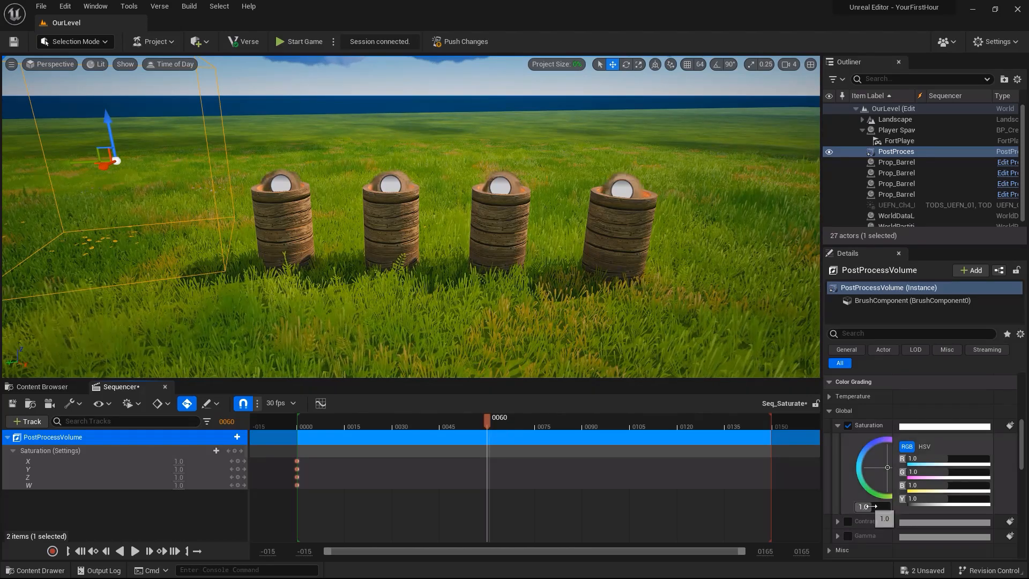
{"action": "left_click_drag", "start_coordinate": [871, 507], "coordinate": [847, 506]}
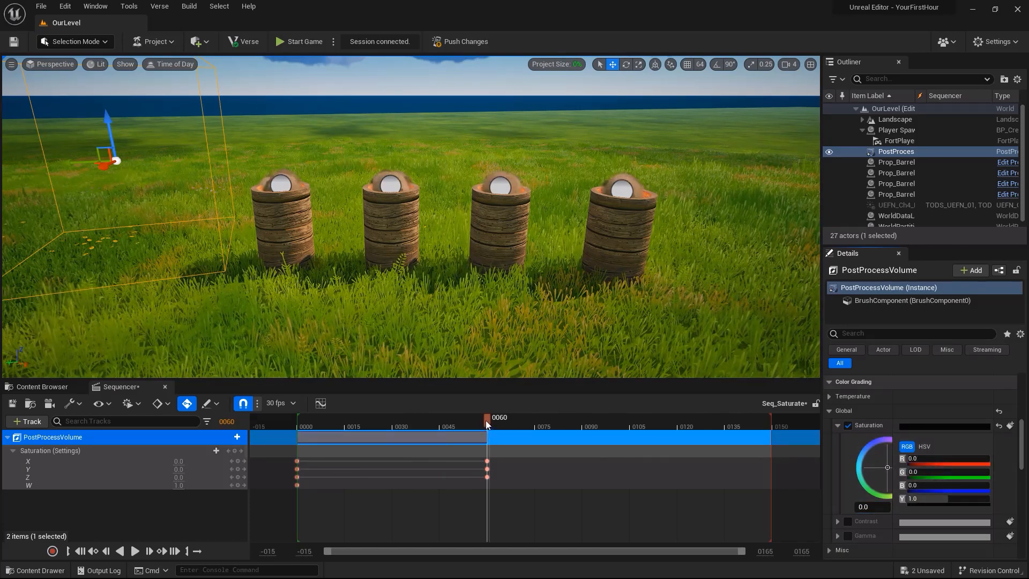
{"action": "mouse_move", "coordinate": [487, 424]}
{"action": "left_mouse_down"}
{"action": "mouse_move", "coordinate": [298, 425]}
{"action": "mouse_move", "coordinate": [488, 429]}
{"action": "left_mouse_up"}
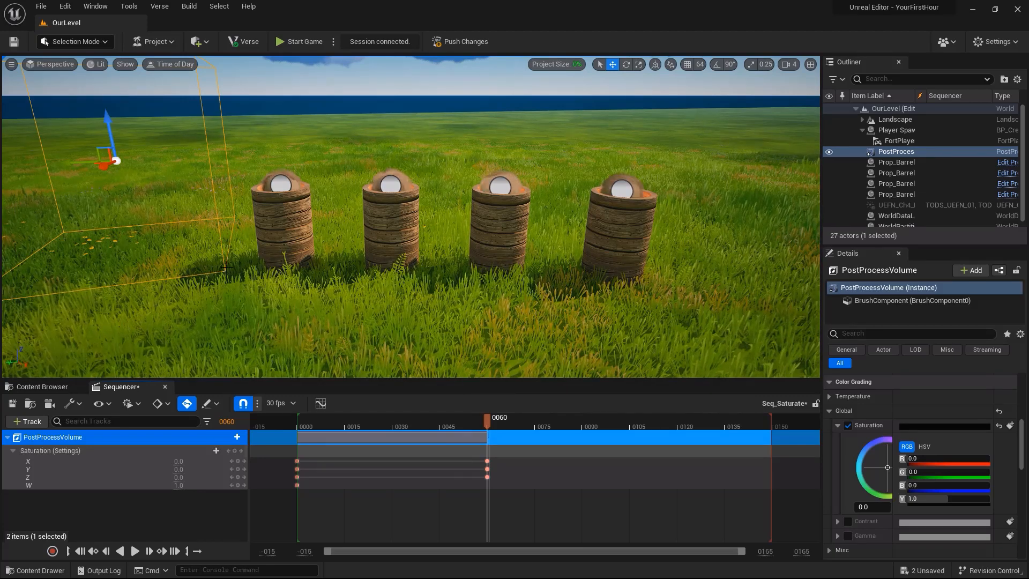
Step: Enable Infinite Extent (Unbound) on the PostProcessVolume and scrub the sequence between frames 60 and 40 to preview the saturation fade
{"action": "left_click_drag", "start_coordinate": [1022, 441], "coordinate": [1024, 498]}
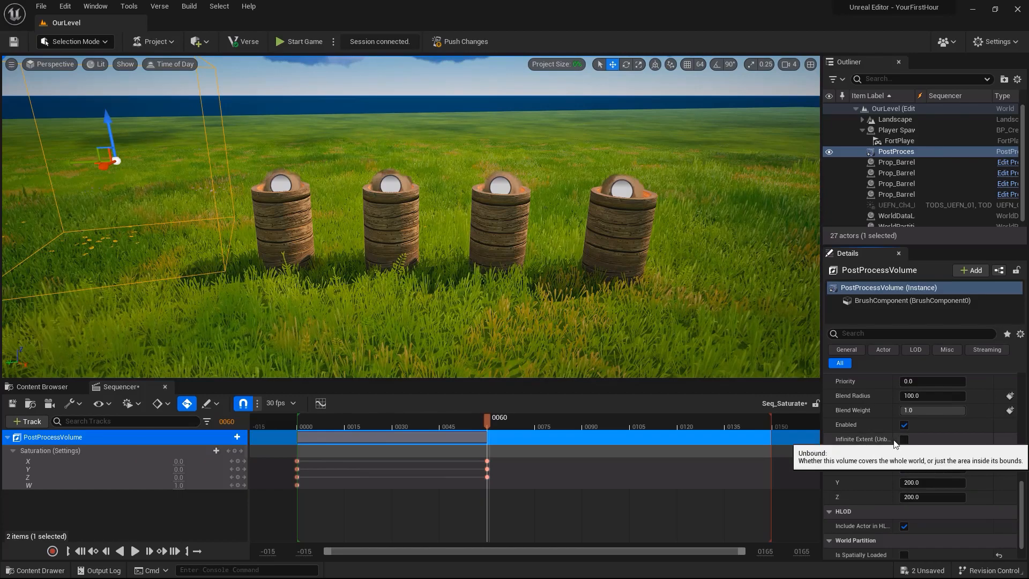
{"action": "left_click", "coordinate": [905, 439]}
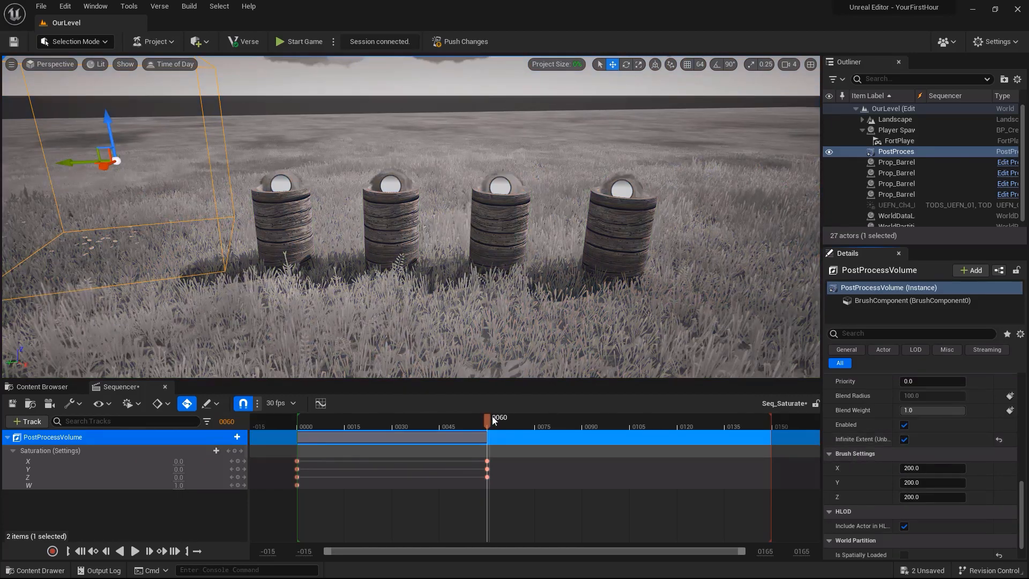
{"action": "left_click_drag", "start_coordinate": [486, 418], "coordinate": [423, 421]}
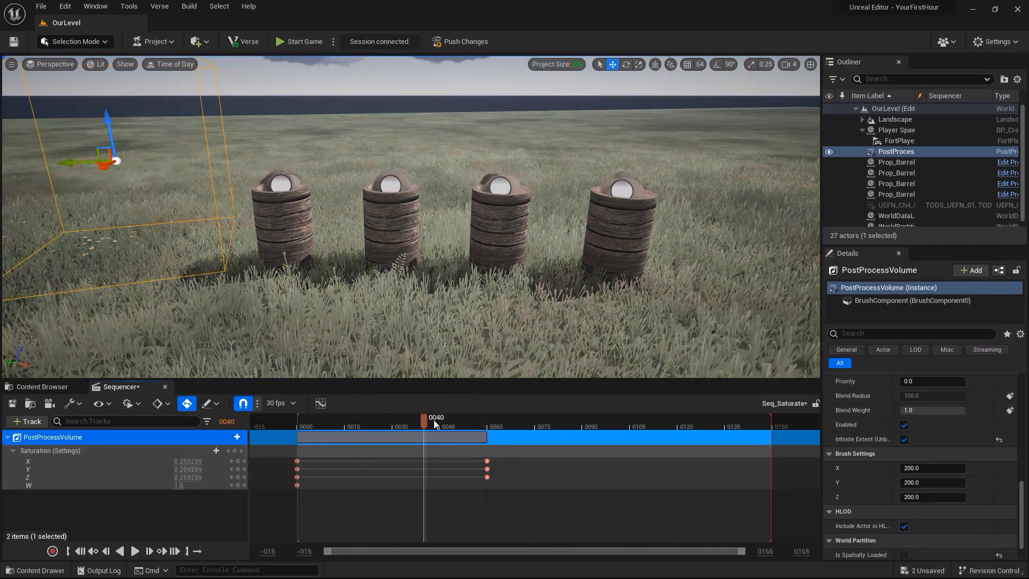
{"action": "left_click_drag", "start_coordinate": [424, 419], "coordinate": [453, 422]}
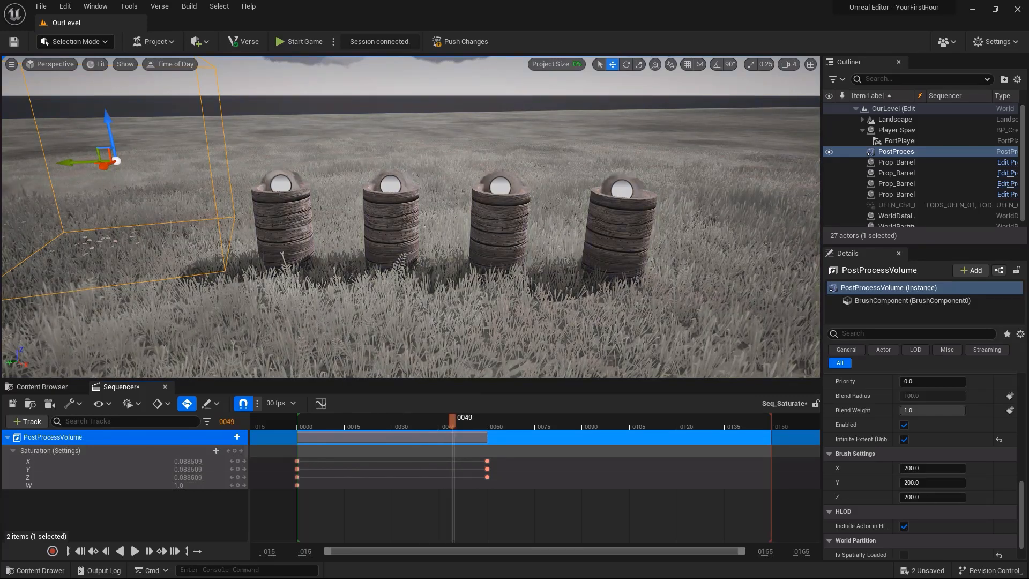
Step: Reopen Seq_Saturate, shorten its playback range to end at frame 60, and close the sequence
{"action": "left_click", "coordinate": [165, 386]}
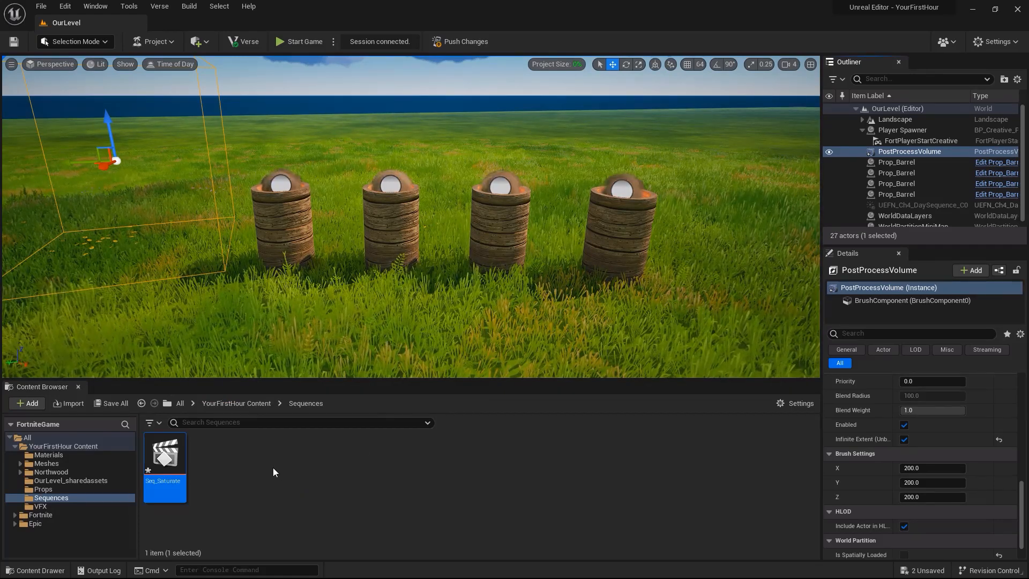
{"action": "double_click", "coordinate": [165, 458]}
{"action": "left_click_drag", "start_coordinate": [770, 417], "coordinate": [487, 423]}
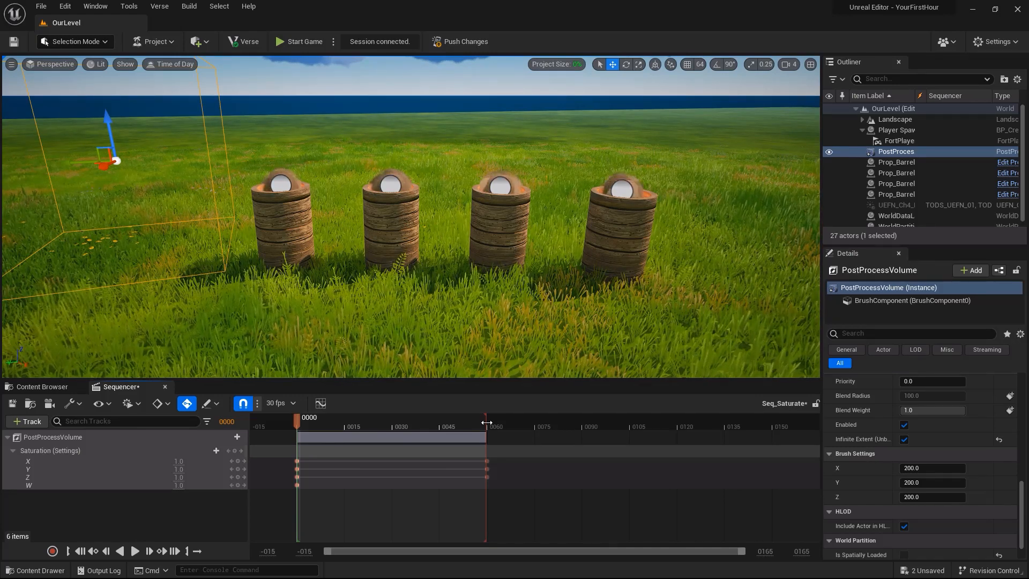
{"action": "left_click", "coordinate": [165, 387]}
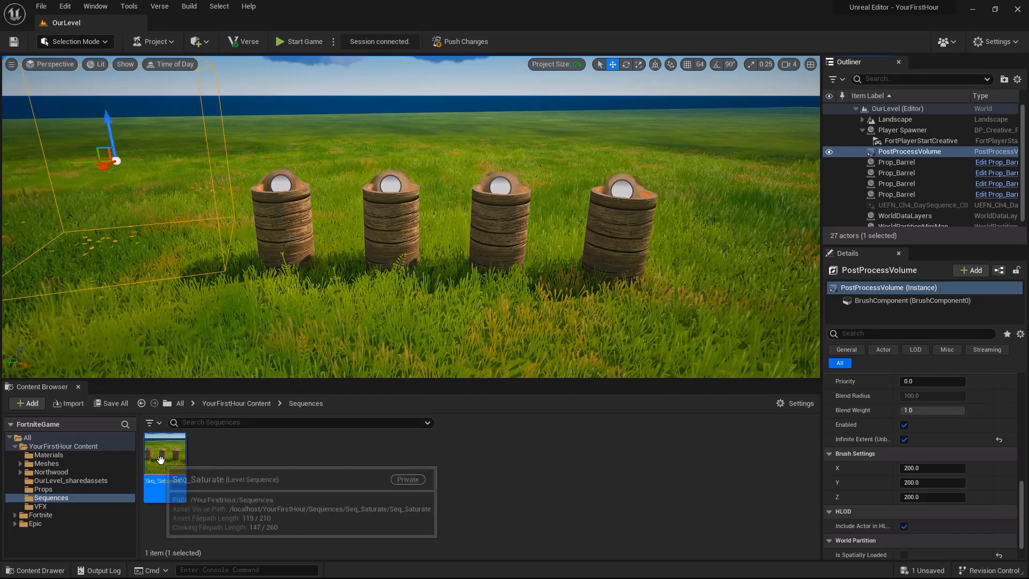
Step: Place a Cinematic Sequence Device from the Fortnite Devices in front of the barrels and assign Seq_Saturate as its sequence
{"action": "left_click_drag", "start_coordinate": [160, 459], "coordinate": [486, 311]}
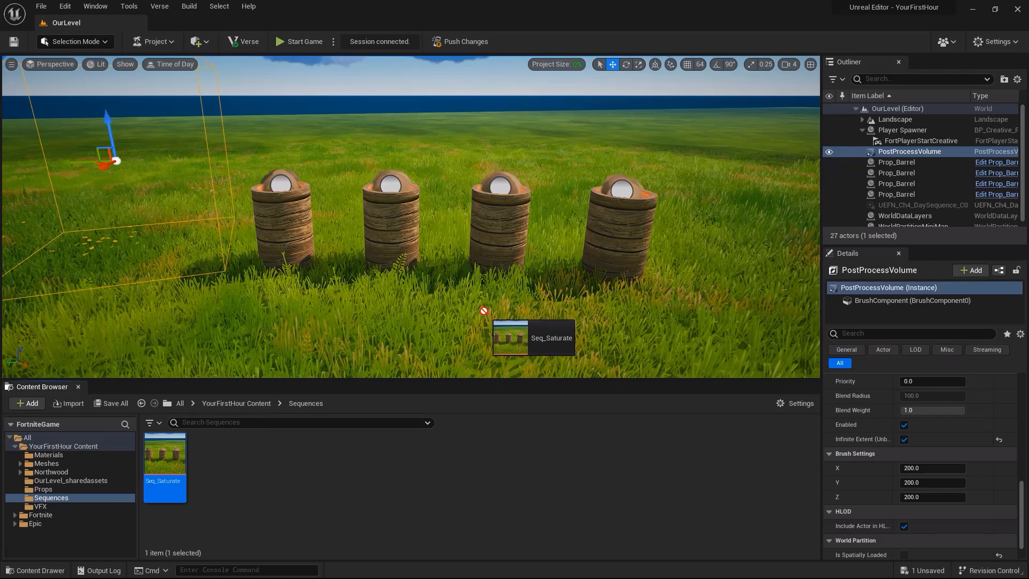
{"action": "left_click_drag", "start_coordinate": [484, 309], "coordinate": [483, 309]}
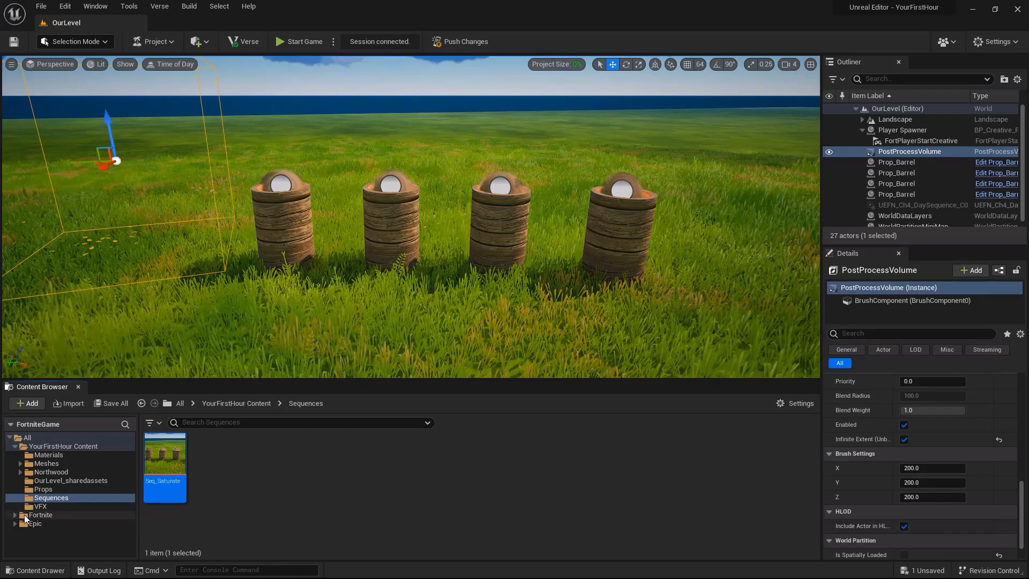
{"action": "left_click", "coordinate": [40, 515]}
{"action": "double_click", "coordinate": [224, 456]}
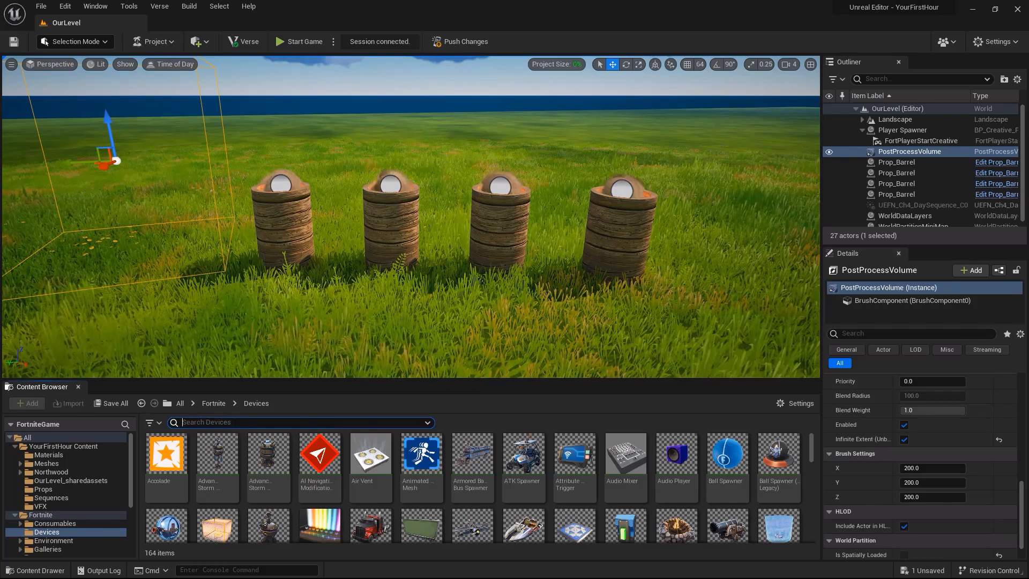
{"action": "type", "text": "cinematic"}
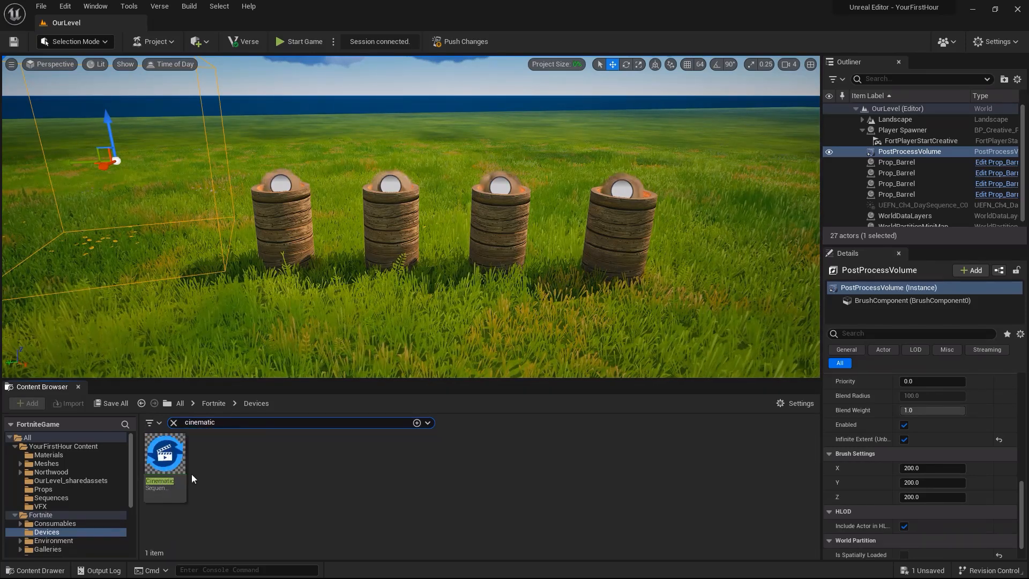
{"action": "left_click_drag", "start_coordinate": [169, 463], "coordinate": [433, 332]}
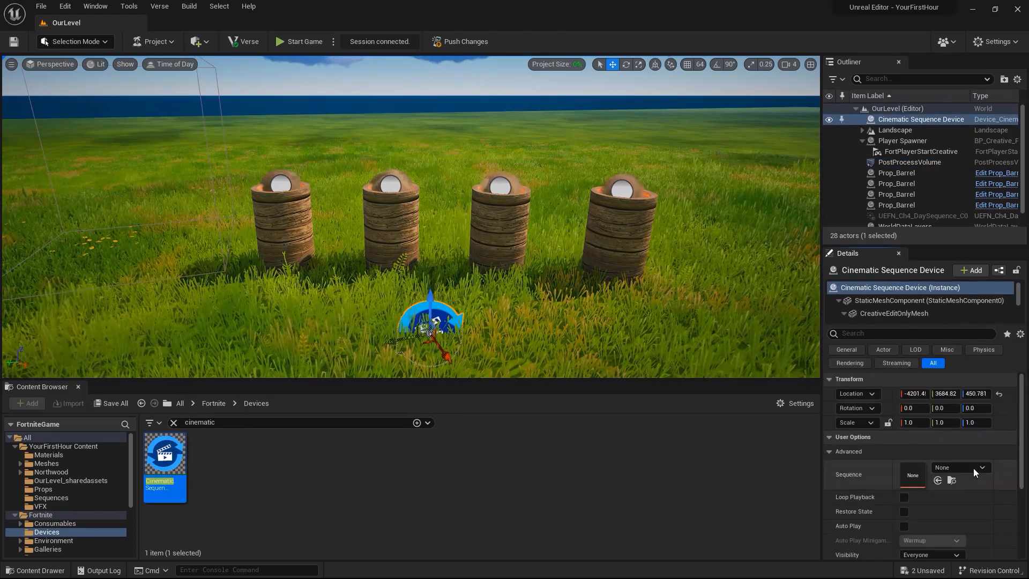
{"action": "left_click", "coordinate": [974, 468]}
{"action": "left_click", "coordinate": [919, 348]}
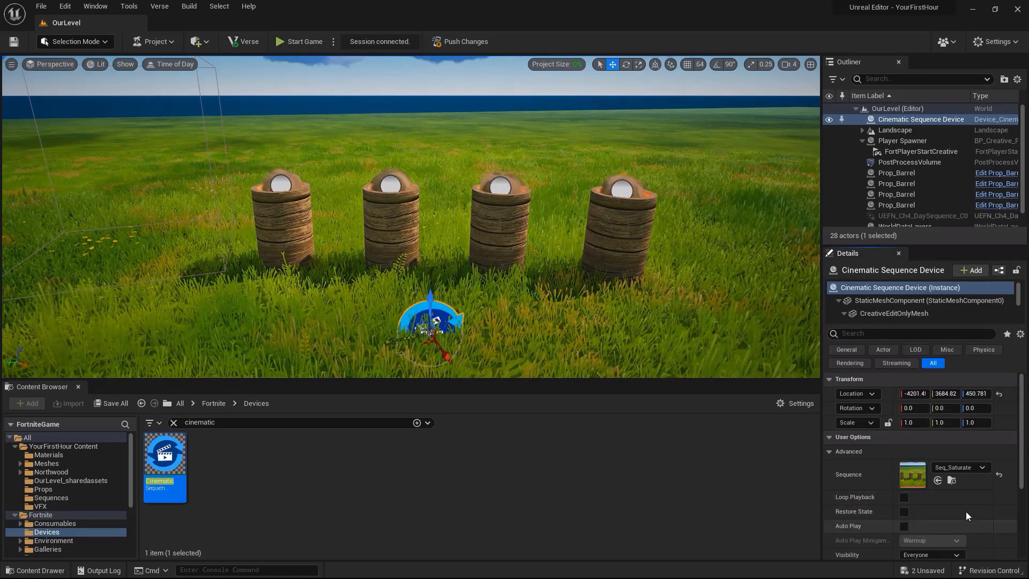
Step: Find the Trigger device among the Fortnite Devices and place it on the grass beside the Cinematic Sequence Device
{"action": "scroll", "coordinate": [965, 509], "scroll_direction": "down", "scroll_amount": 1}
{"action": "scroll", "coordinate": [963, 506], "scroll_direction": "down", "scroll_amount": 1}
{"action": "scroll", "coordinate": [962, 506], "scroll_direction": "down", "scroll_amount": 3}
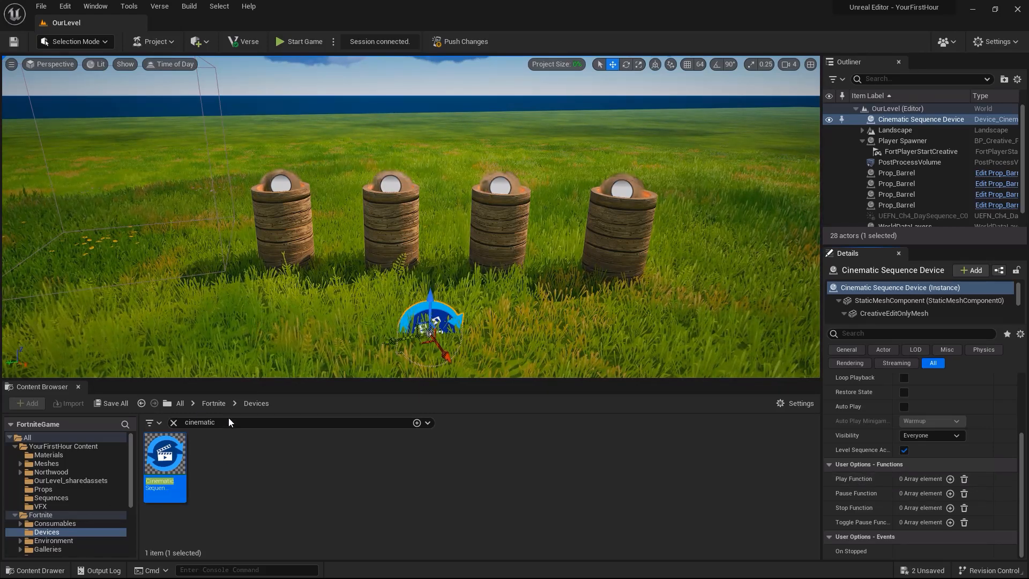
{"action": "left_click_drag", "start_coordinate": [216, 423], "coordinate": [161, 421]}
{"action": "type", "text": "trigger"}
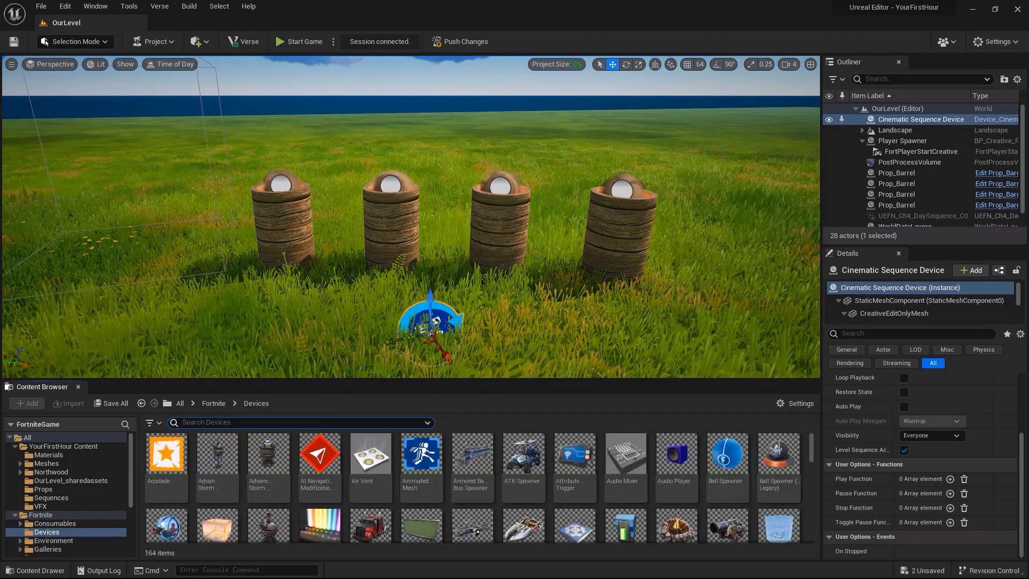
{"action": "left_click_drag", "start_coordinate": [274, 456], "coordinate": [497, 322]}
{"action": "left_click", "coordinate": [536, 314]}
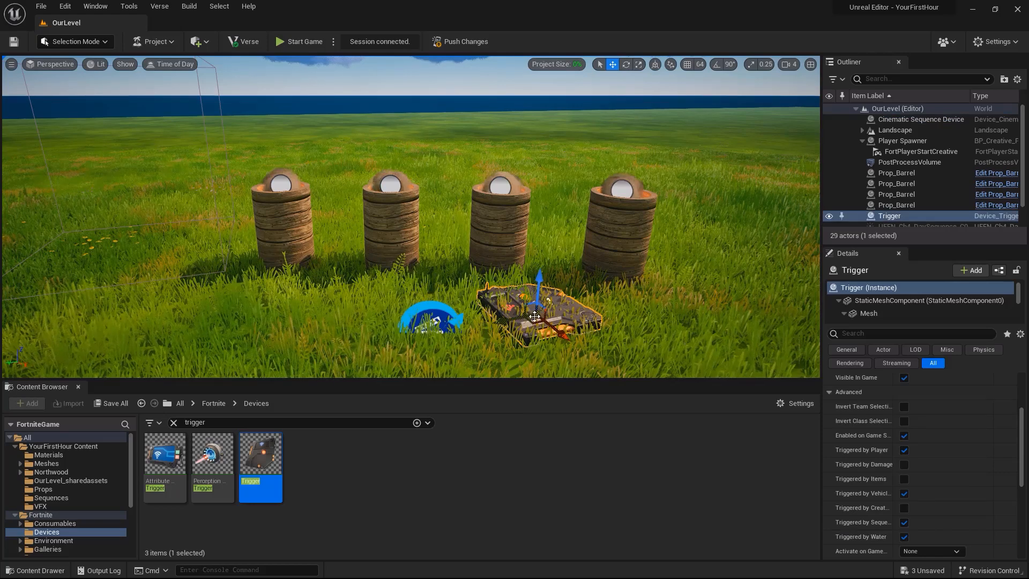
{"action": "left_click_drag", "start_coordinate": [1021, 450], "coordinate": [1019, 521]}
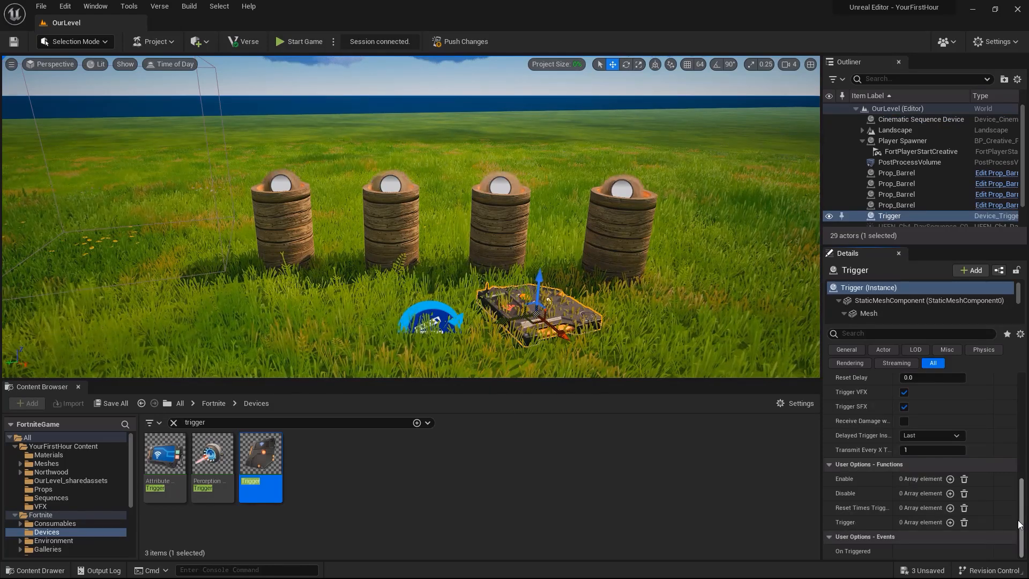
Step: Add a Play Function element to the Cinematic Sequence Device and bind it to the Trigger's On Triggered event
{"action": "left_click", "coordinate": [432, 320]}
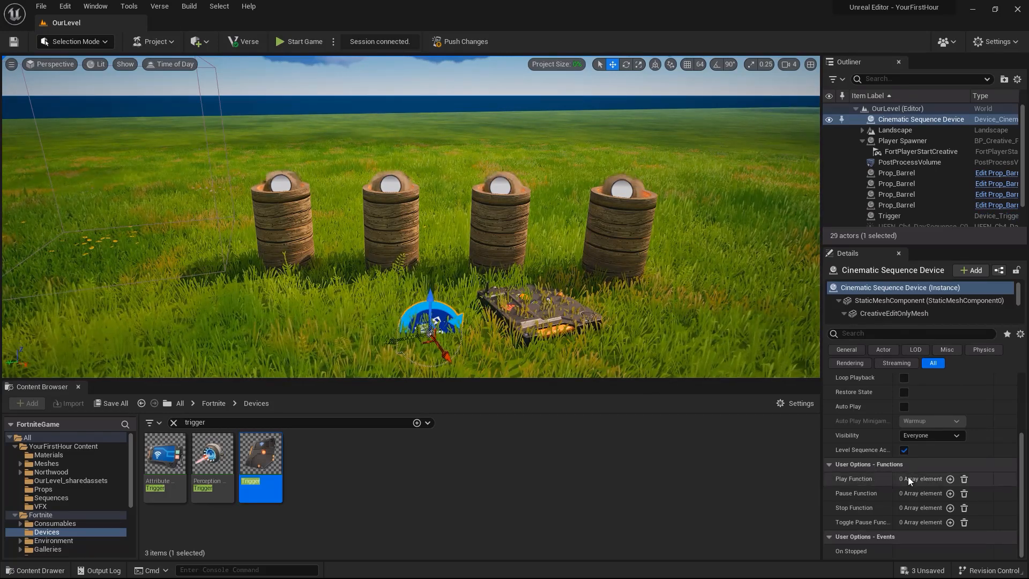
{"action": "left_click", "coordinate": [951, 479]}
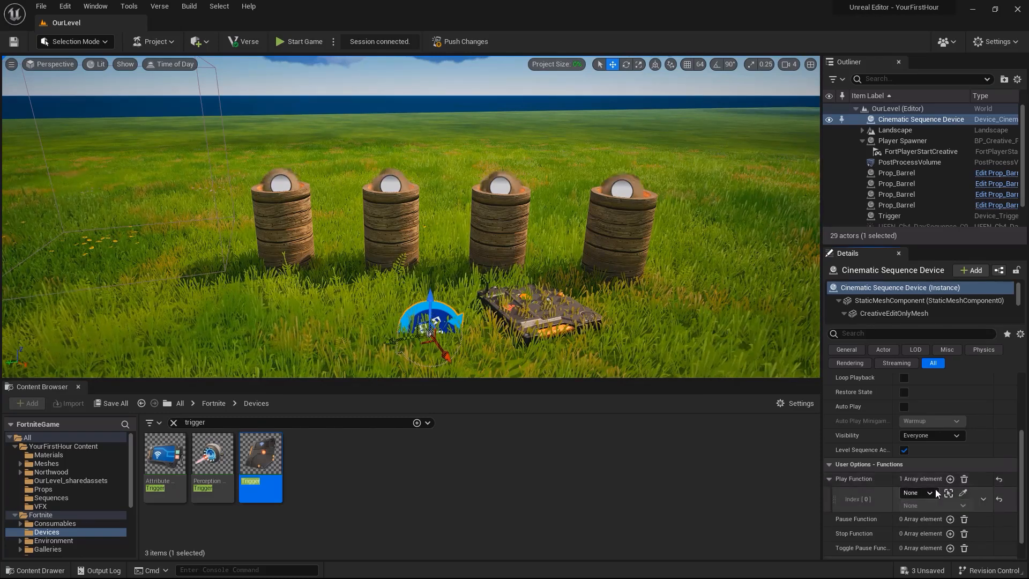
{"action": "left_click", "coordinate": [930, 492]}
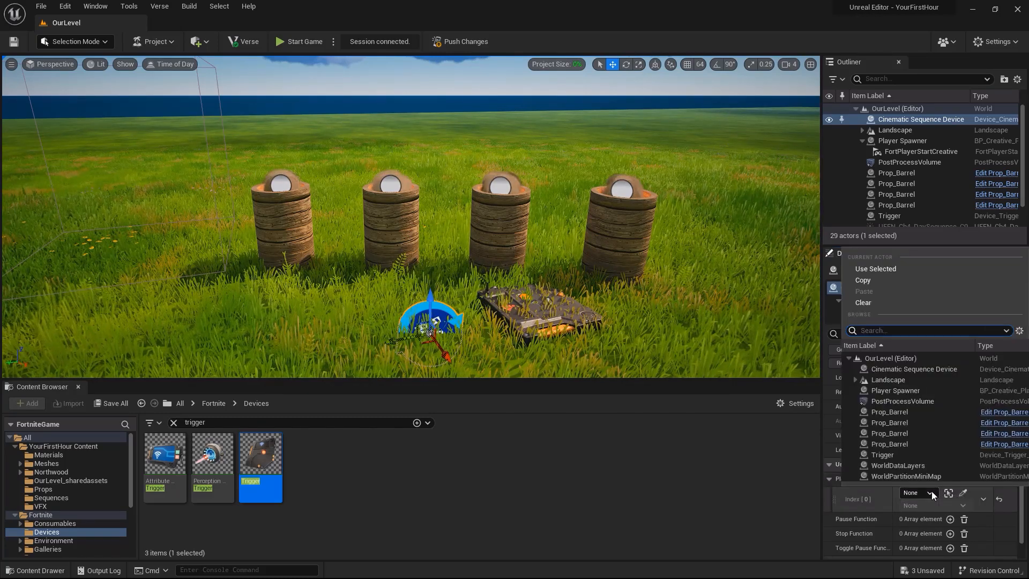
{"action": "left_click", "coordinate": [880, 454]}
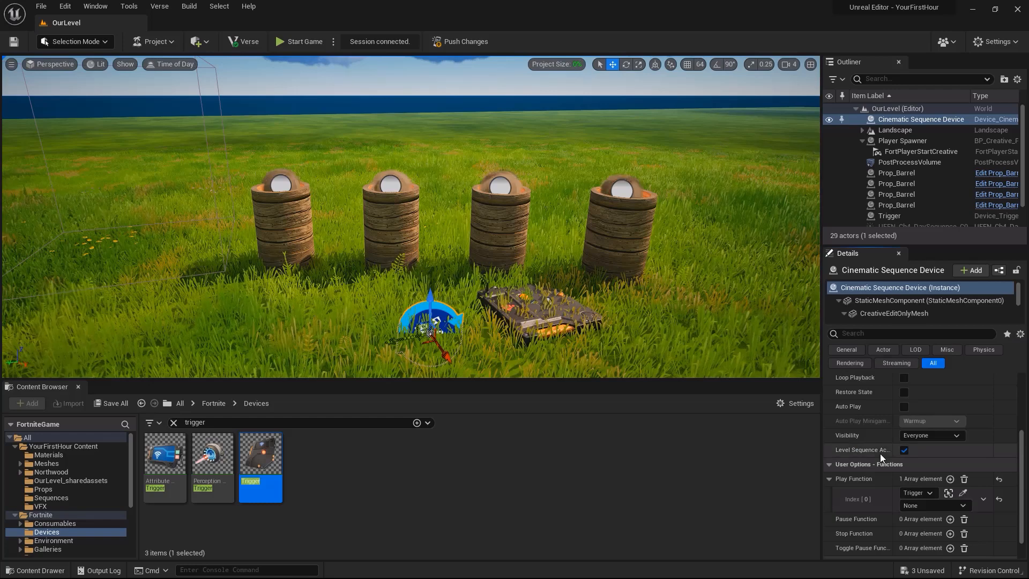
{"action": "left_click", "coordinate": [963, 493]}
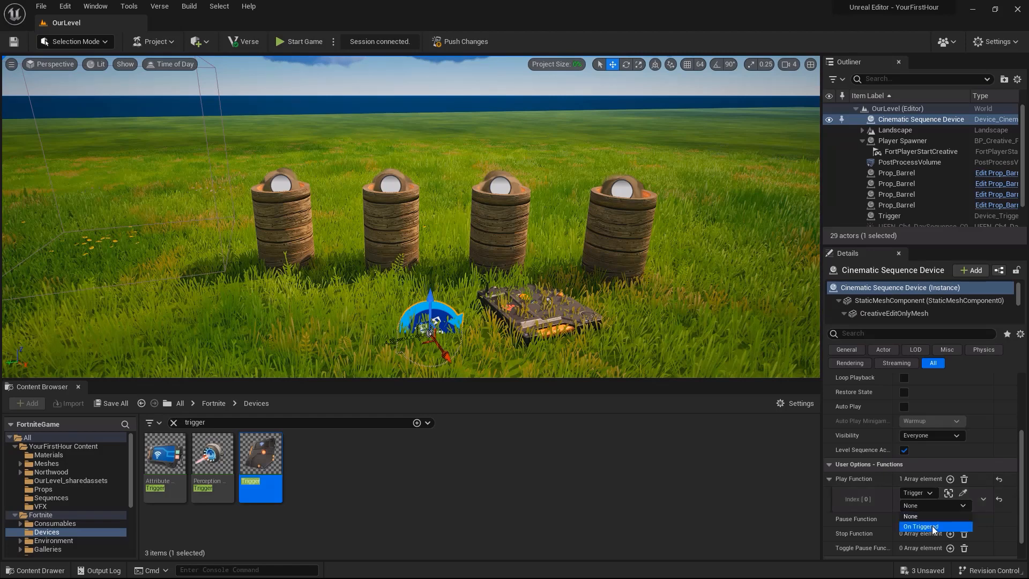
{"action": "left_click", "coordinate": [932, 526]}
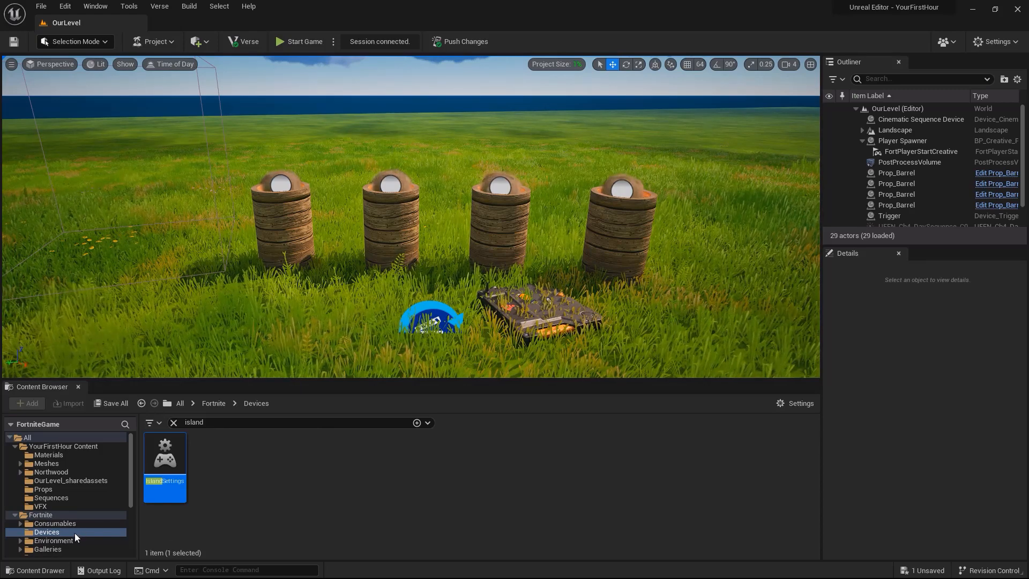
Step: Place the IslandSettings device in the level and start the game to playtest the trigger by walking forward
{"action": "left_click_drag", "start_coordinate": [172, 462], "coordinate": [144, 266]}
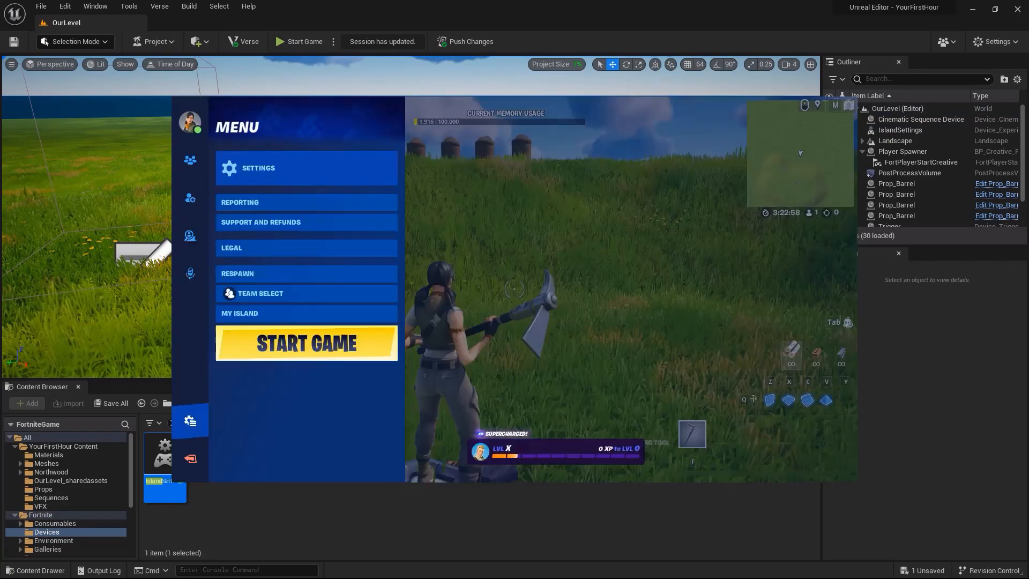
{"action": "left_click", "coordinate": [341, 339]}
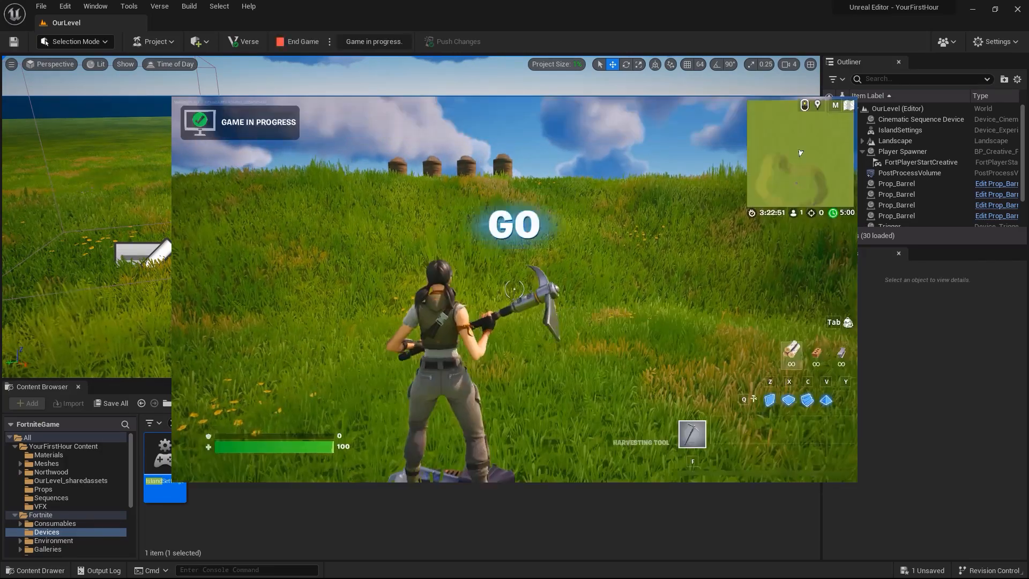
{"action": "key", "text": "w"}
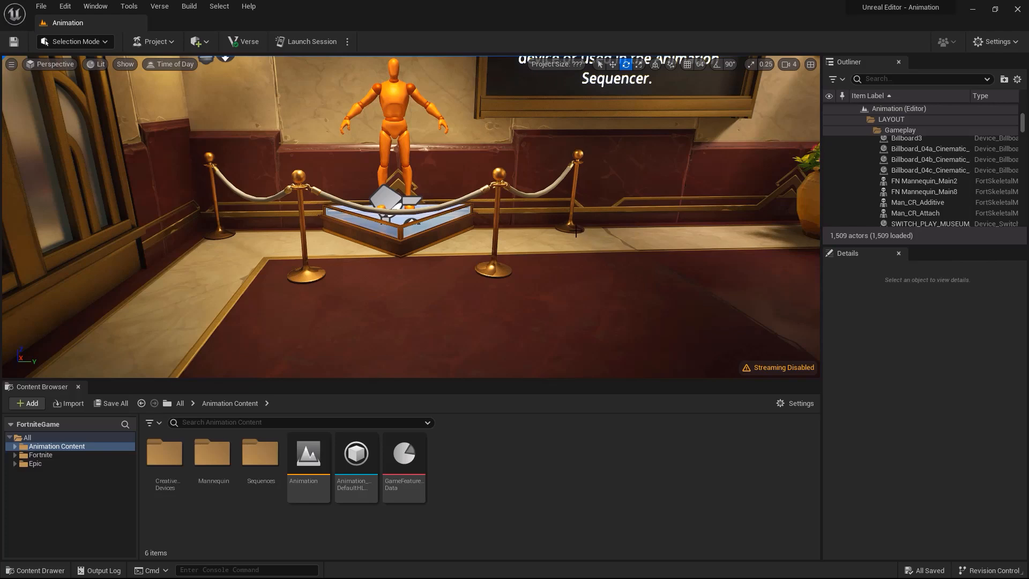
Step: Examine the Animation 101 template among the Project Browser's feature examples and close the browser without creating a project
{"action": "left_click", "coordinate": [41, 6]}
{"action": "left_click", "coordinate": [87, 151]}
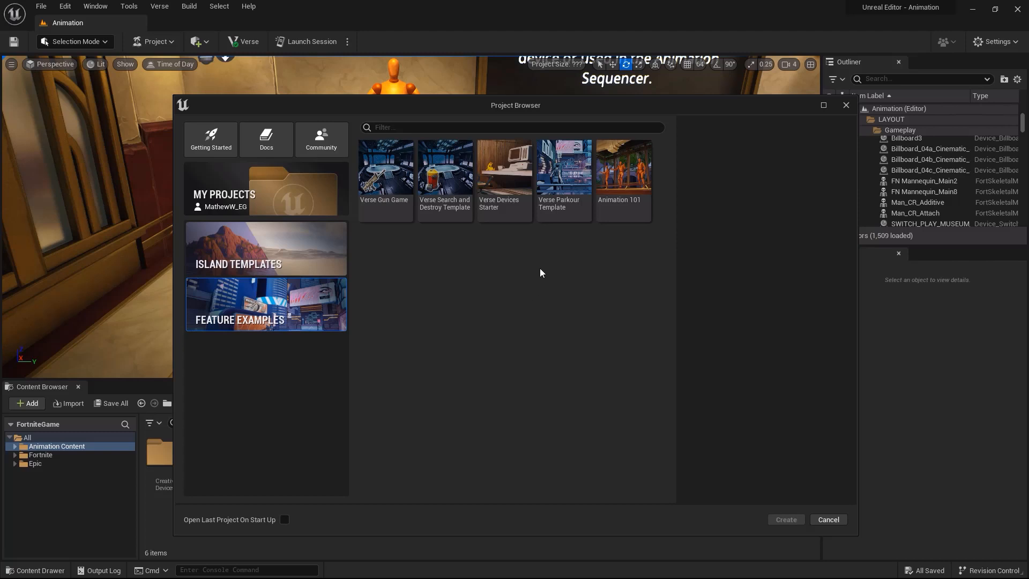
{"action": "left_click", "coordinate": [626, 185]}
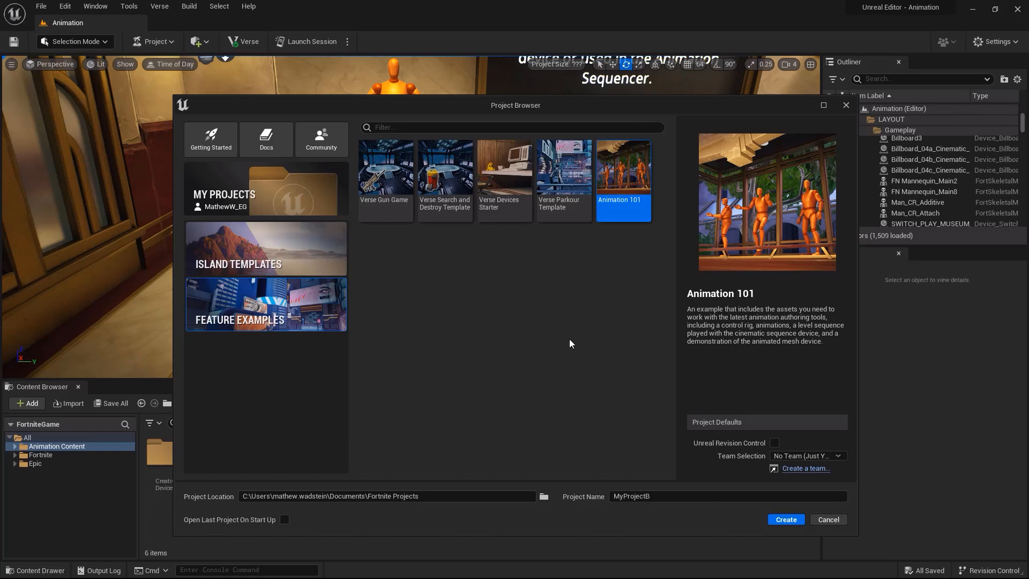
{"action": "left_click", "coordinate": [828, 519]}
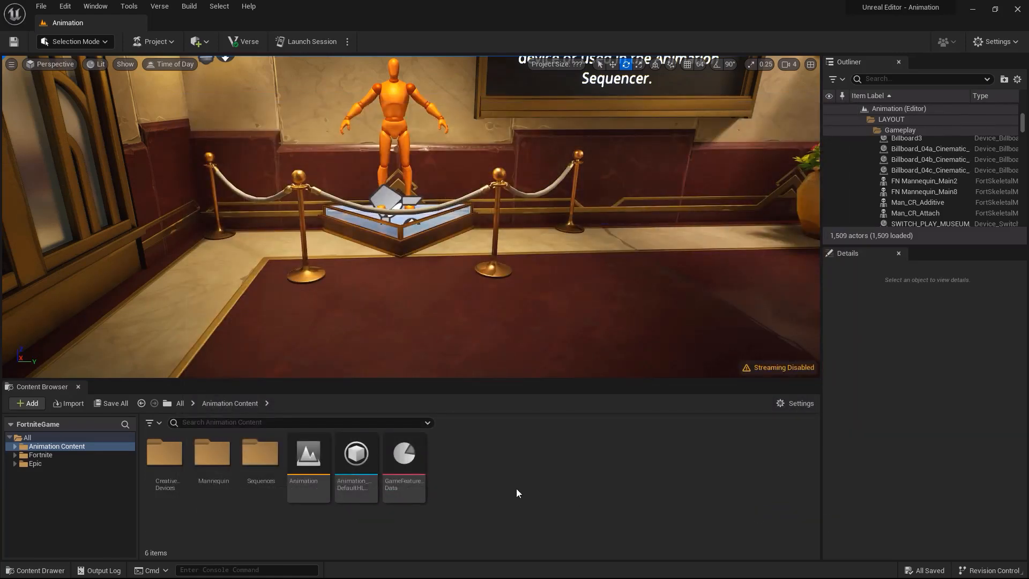
Step: Place the FN_Mannequin skeletal mesh from the Mannequin Meshes folder on the museum floor beside the roped display
{"action": "double_click", "coordinate": [73, 448]}
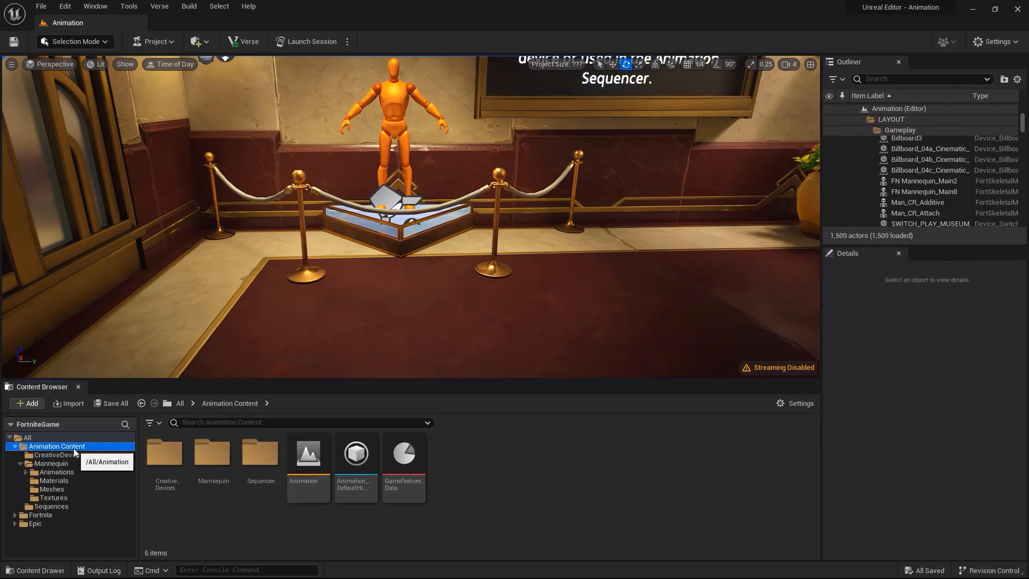
{"action": "left_click", "coordinate": [52, 489]}
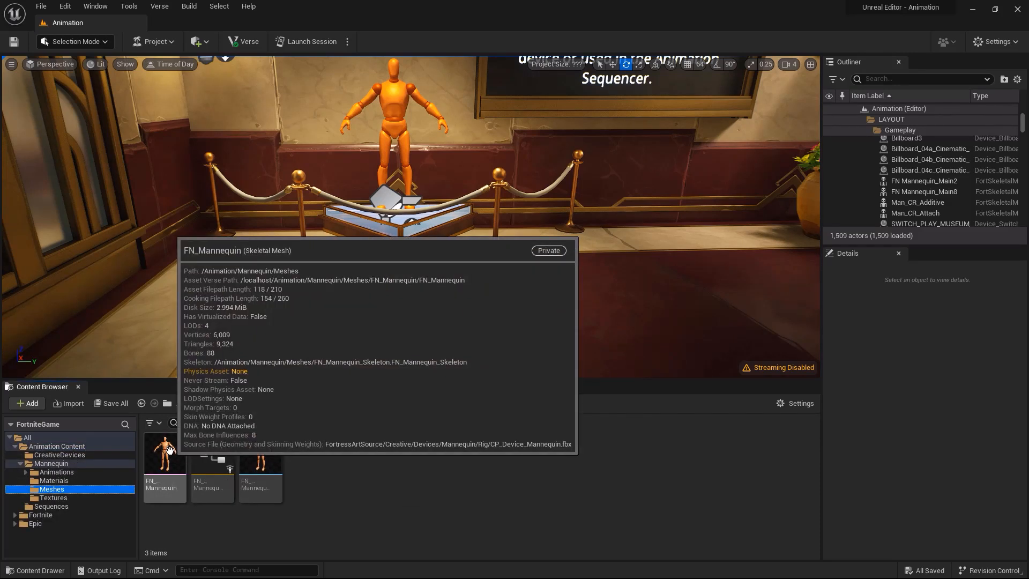
{"action": "right_click_drag", "start_coordinate": [403, 174], "coordinate": [399, 150]}
{"action": "left_click", "coordinate": [403, 175]}
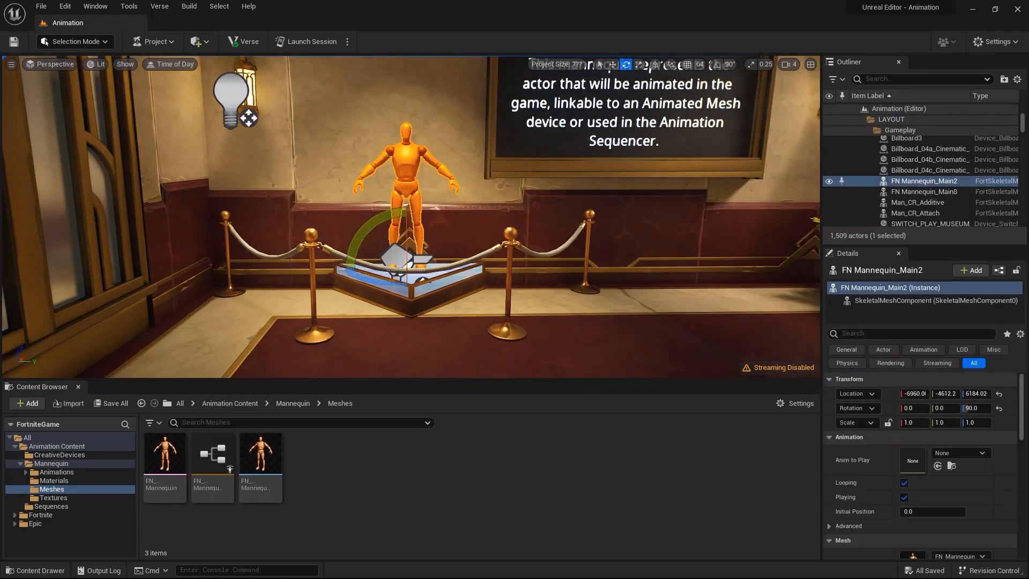
{"action": "right_click_drag", "start_coordinate": [558, 319], "coordinate": [638, 313]}
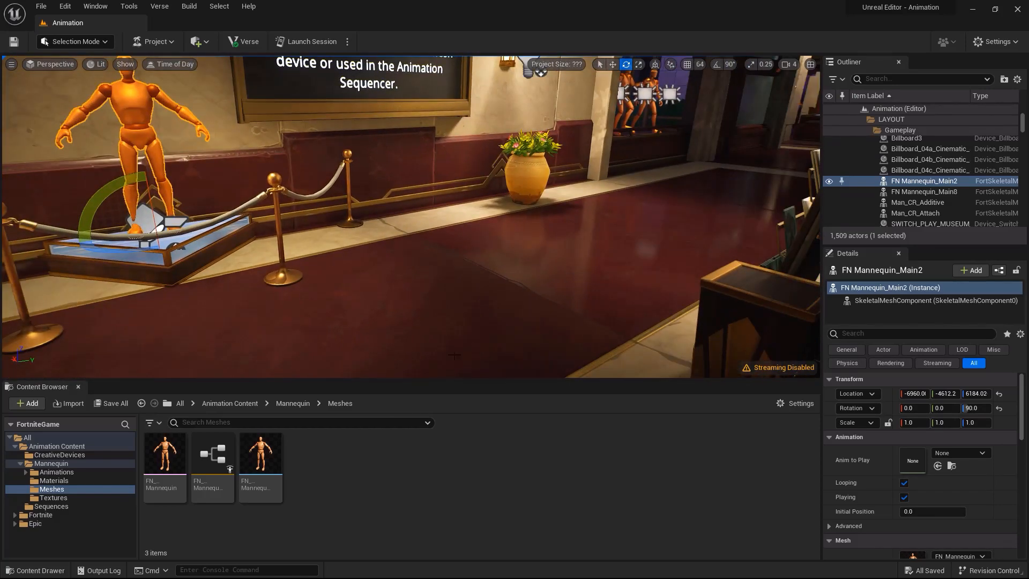
{"action": "mouse_move", "coordinate": [162, 458]}
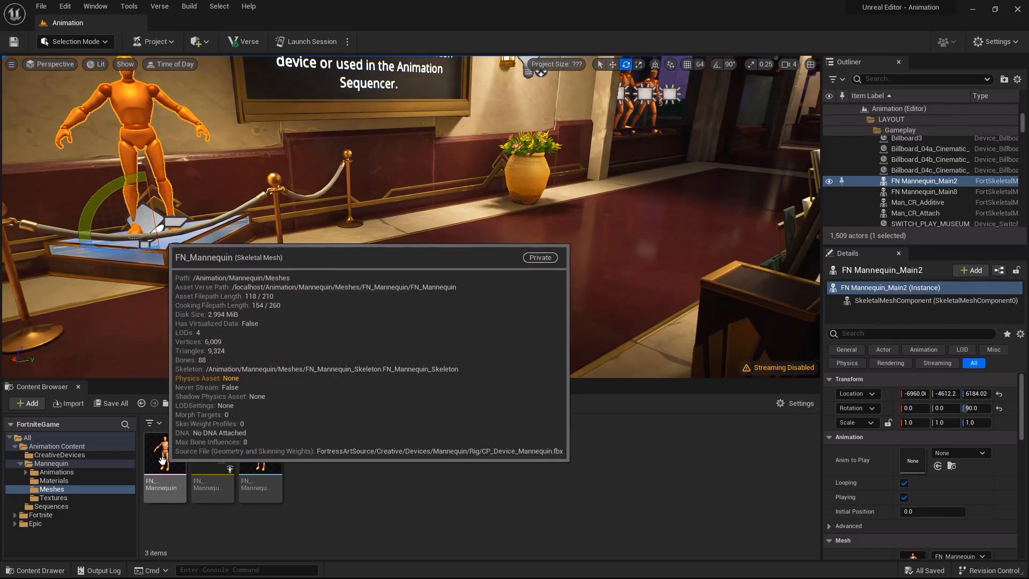
{"action": "left_click_drag", "start_coordinate": [163, 458], "coordinate": [448, 326]}
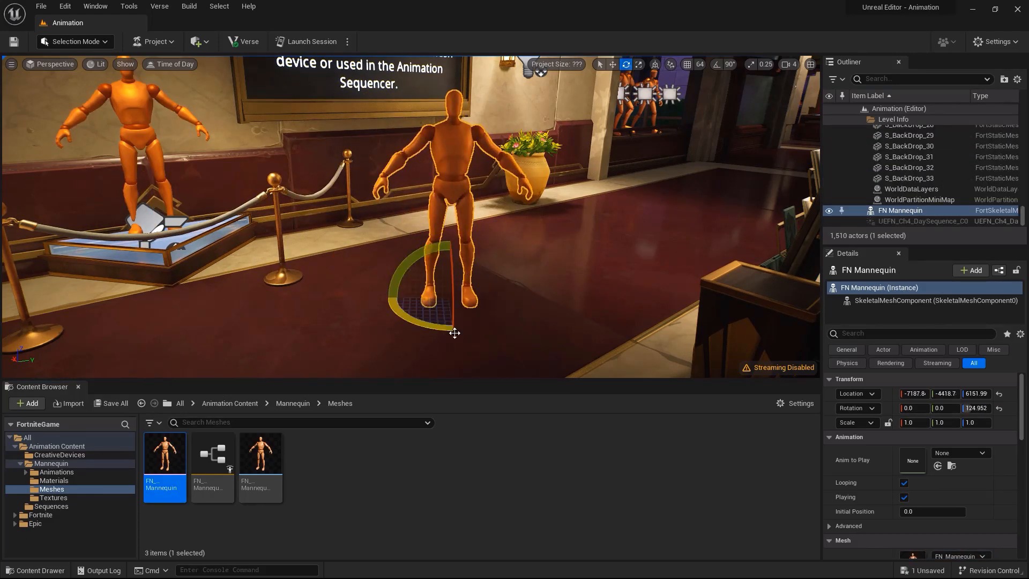
Step: Create a Level Sequence named Seq_Animation in the Meshes folder and open it for editing
{"action": "right_click", "coordinate": [334, 467]}
{"action": "mouse_move", "coordinate": [400, 395]}
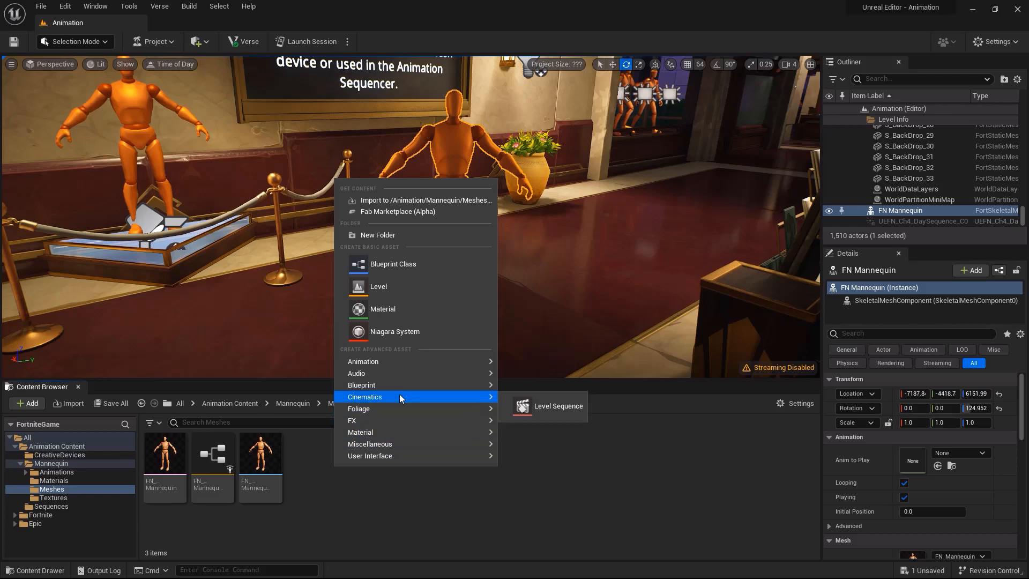
{"action": "left_click", "coordinate": [549, 402]}
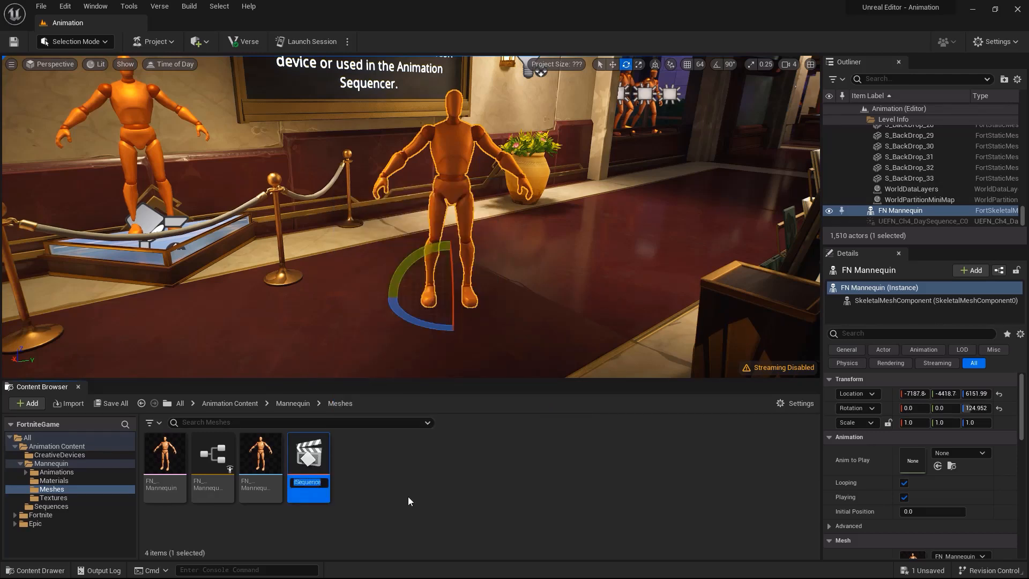
{"action": "type", "text": "Seq_Animation"}
{"action": "key", "text": "Return"}
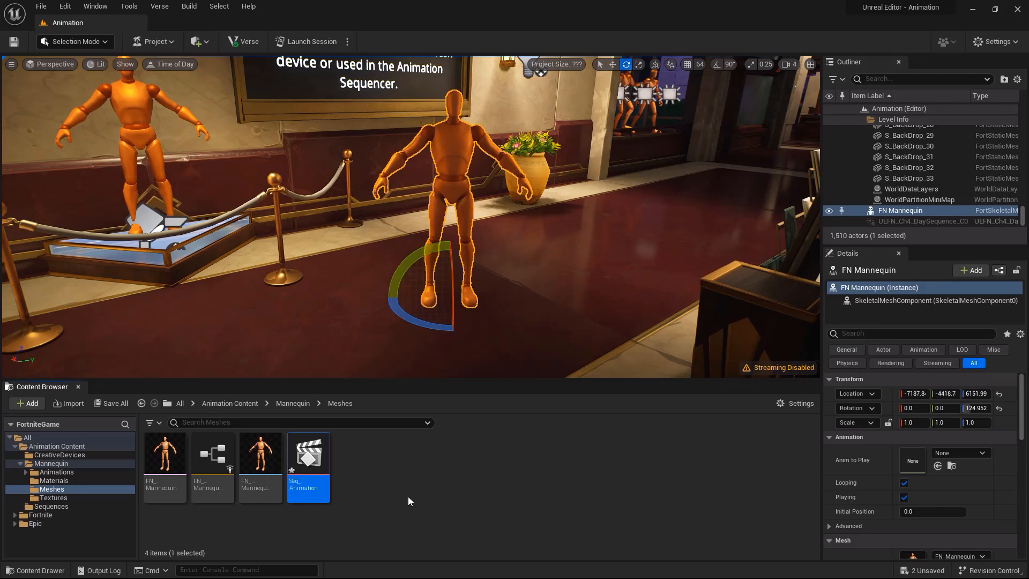
{"action": "double_click", "coordinate": [294, 452]}
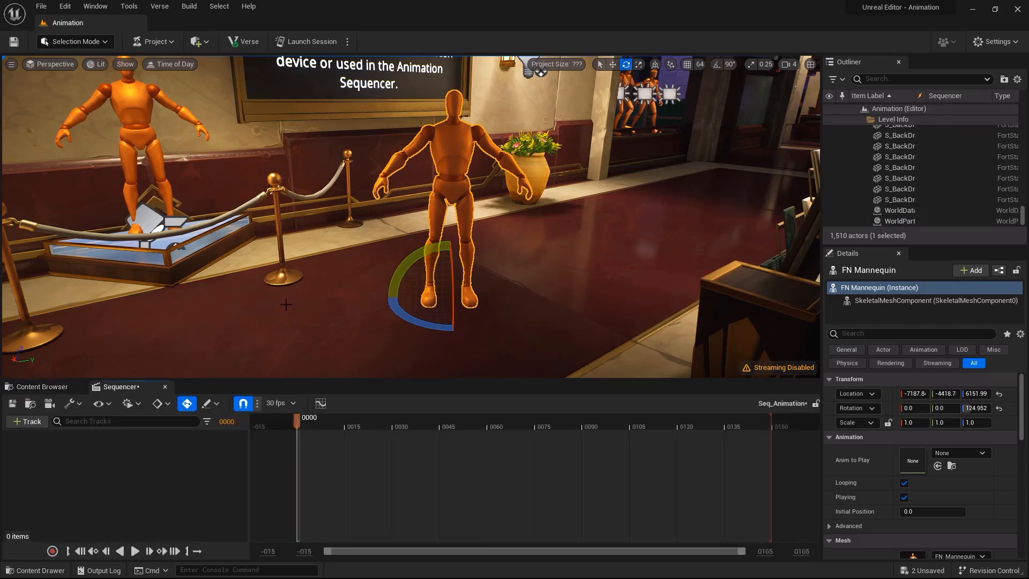
Step: Add the FN Mannequin actor to the Seq_Animation sequence as a track
{"action": "left_click", "coordinate": [28, 422]}
{"action": "mouse_move", "coordinate": [55, 437]}
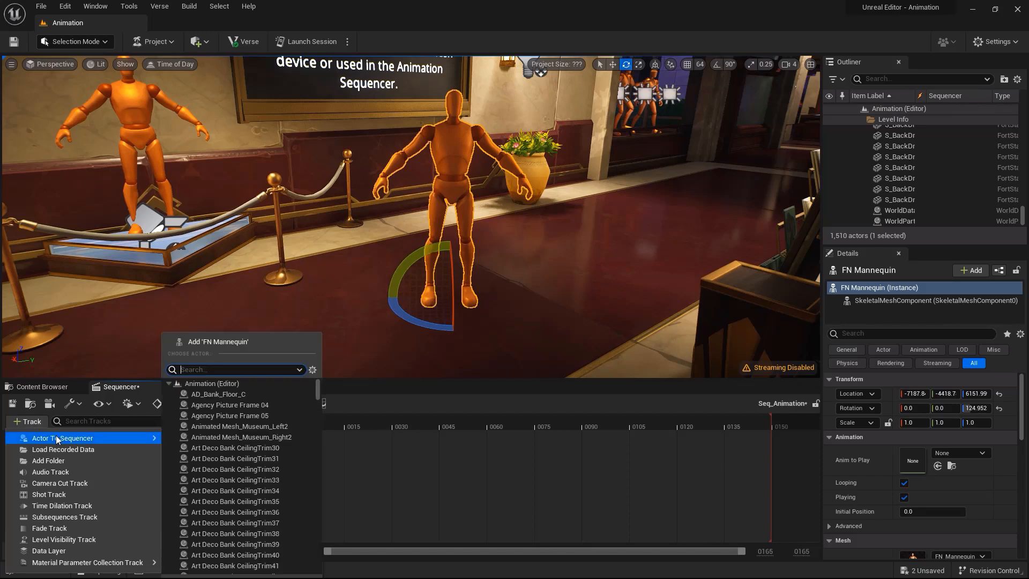
{"action": "left_click", "coordinate": [234, 342]}
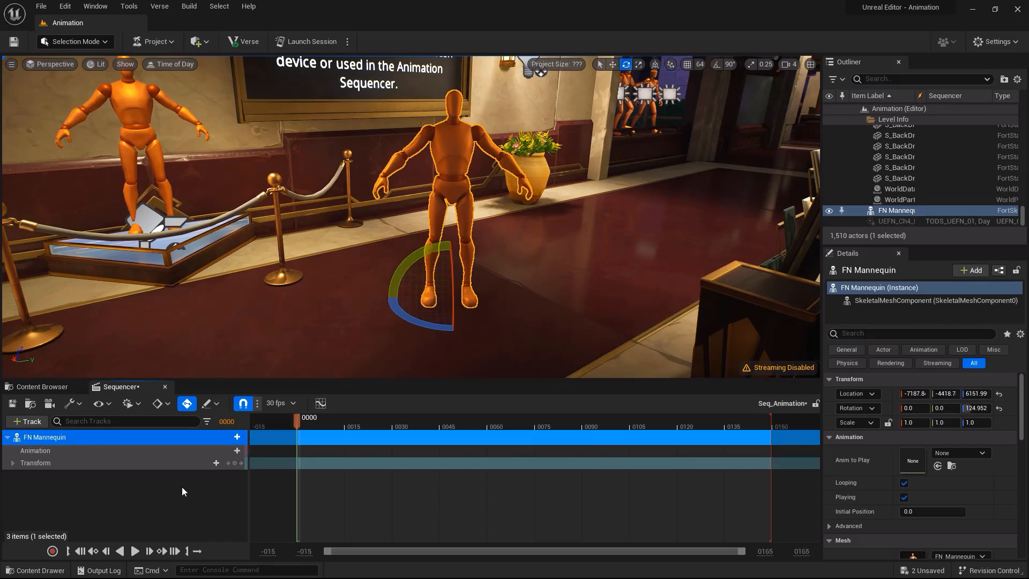
Step: Set up FN Mannequin for editing with an FK Control Rig, with Reduce Keys turned off for the bake
{"action": "right_click", "coordinate": [166, 439]}
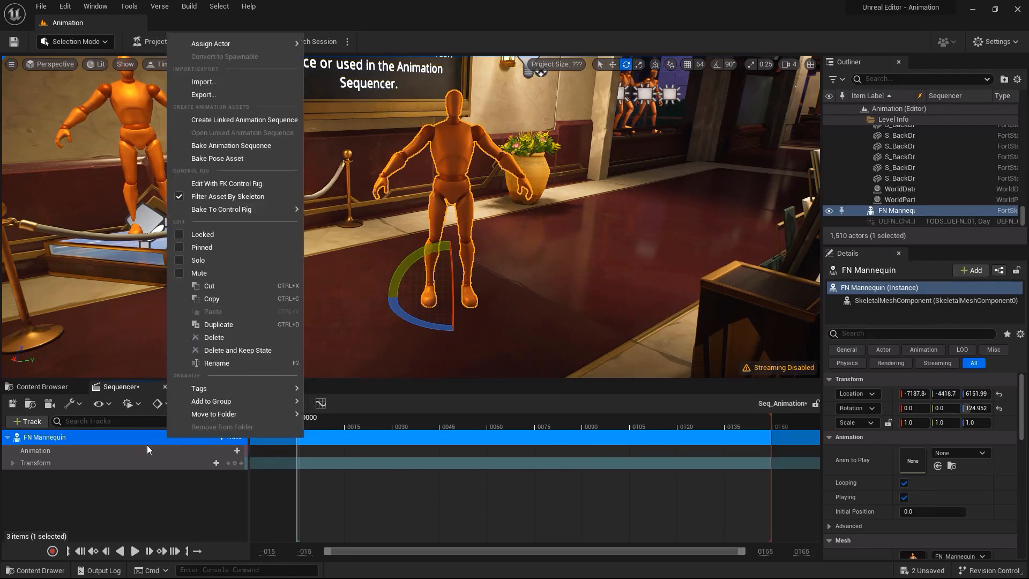
{"action": "left_click", "coordinate": [265, 186]}
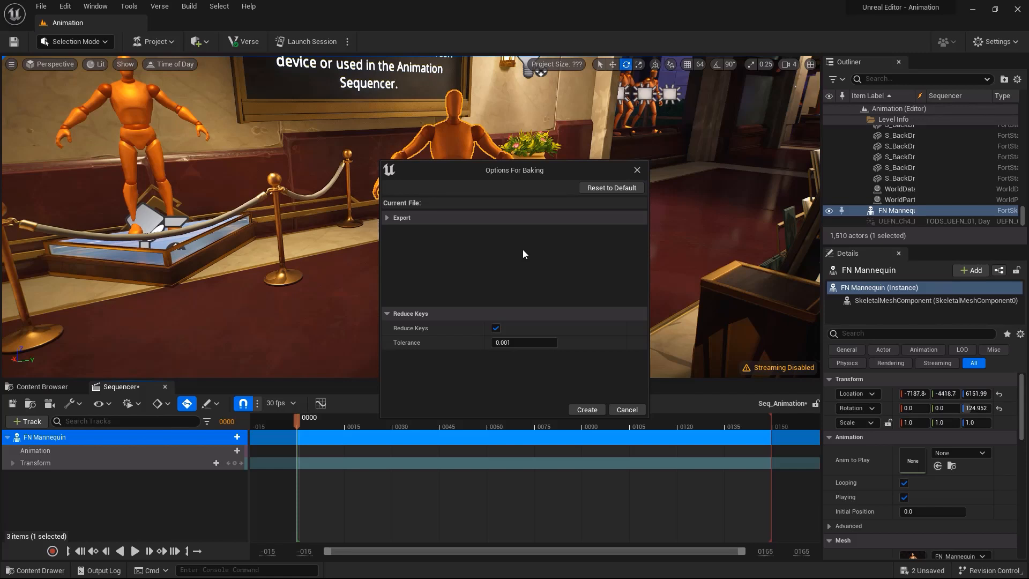
{"action": "left_click", "coordinate": [495, 329]}
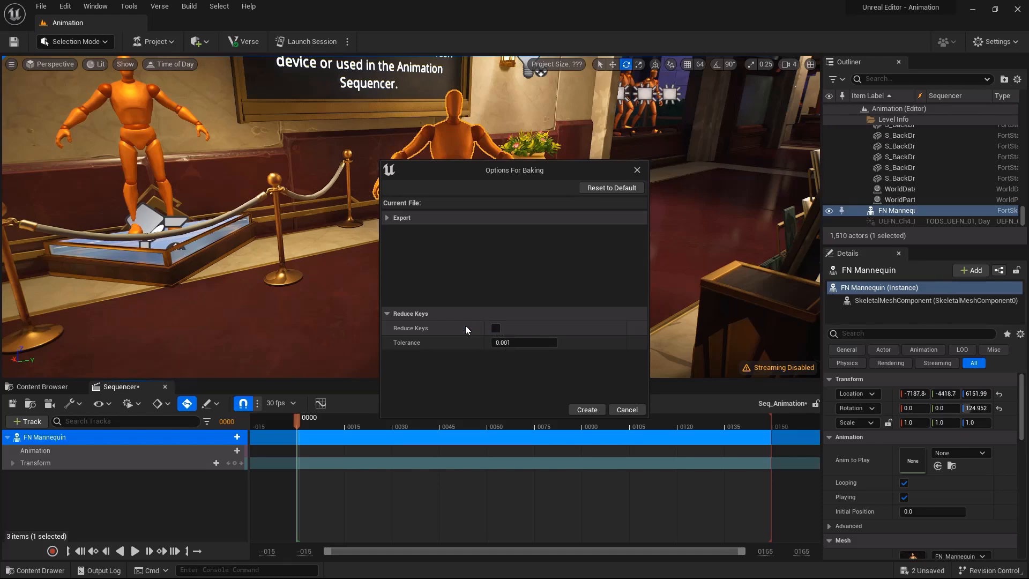
{"action": "left_click", "coordinate": [587, 410]}
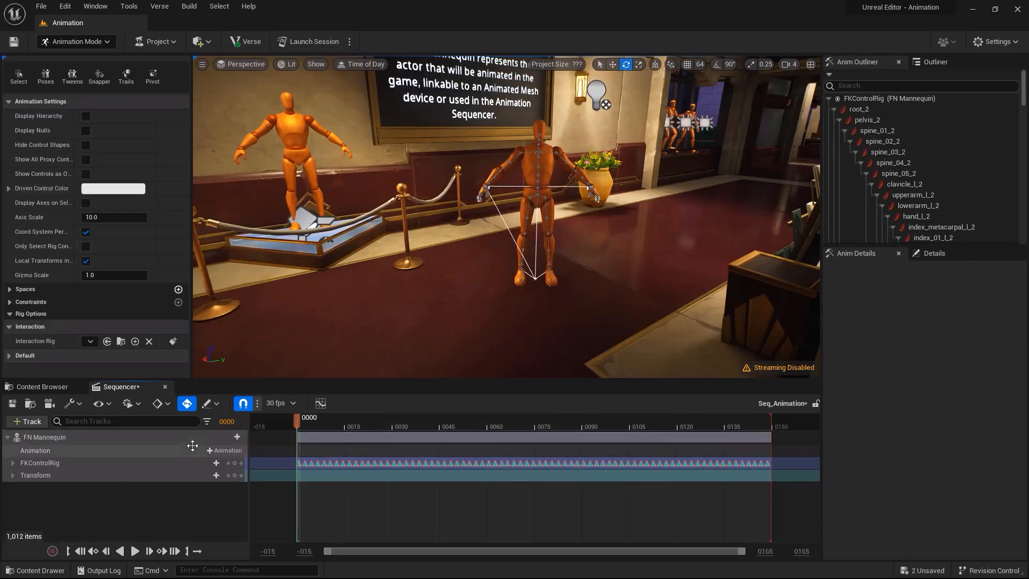
Step: Delete all keys on the FKControlRig track and remove the track from FN Mannequin
{"action": "left_click", "coordinate": [8, 463]}
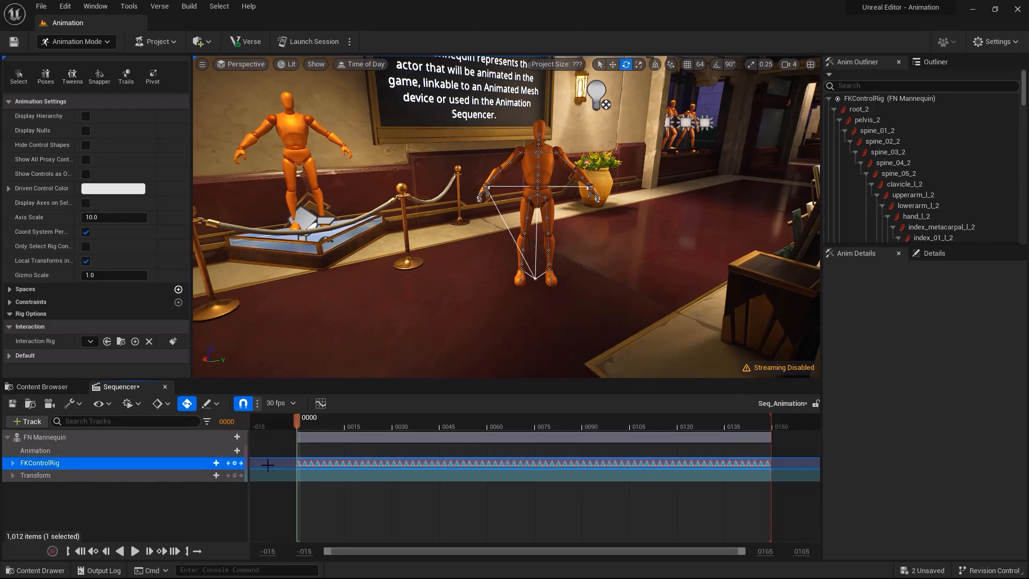
{"action": "left_click_drag", "start_coordinate": [278, 449], "coordinate": [383, 476]}
{"action": "left_click_drag", "start_coordinate": [758, 475], "coordinate": [784, 472]}
{"action": "key", "text": "Delete"}
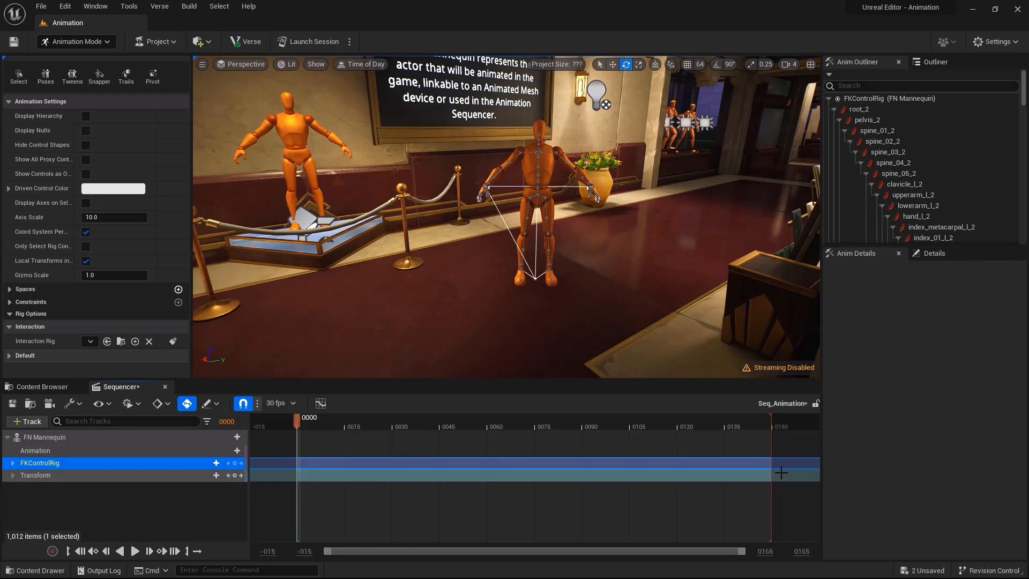
{"action": "left_click", "coordinate": [13, 463]}
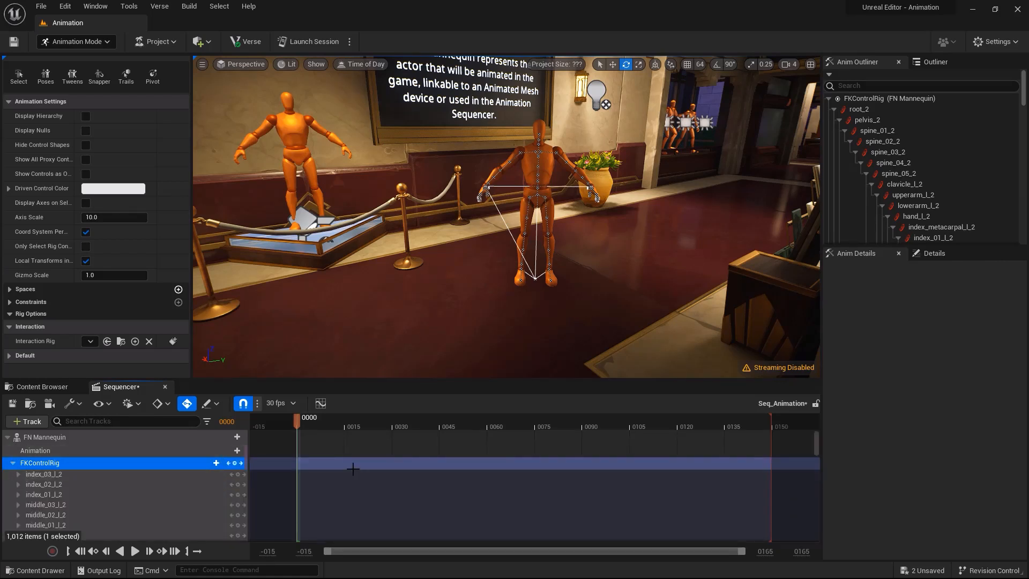
{"action": "left_click", "coordinate": [46, 462]}
{"action": "key", "text": "Delete"}
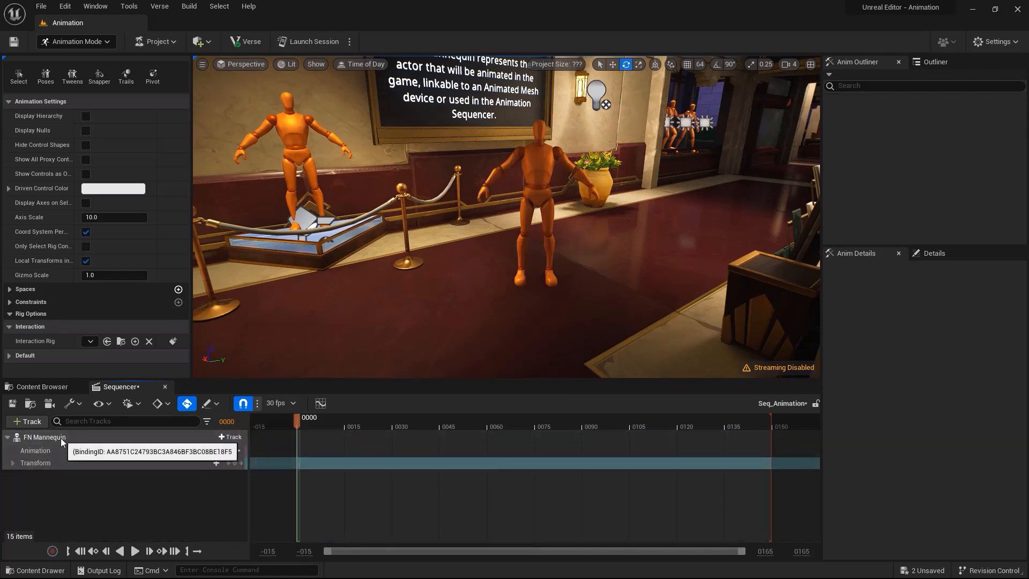
Step: Create an FK Control Rig track for FN Mannequin with Reduce Keys enabled
{"action": "right_click", "coordinate": [60, 438]}
{"action": "left_click", "coordinate": [147, 183]}
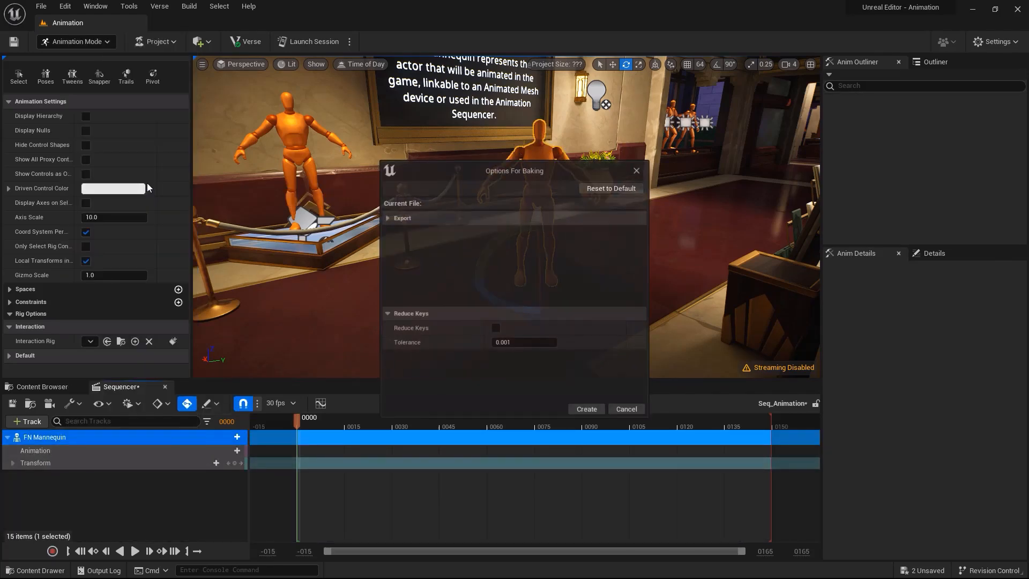
{"action": "left_click", "coordinate": [495, 327]}
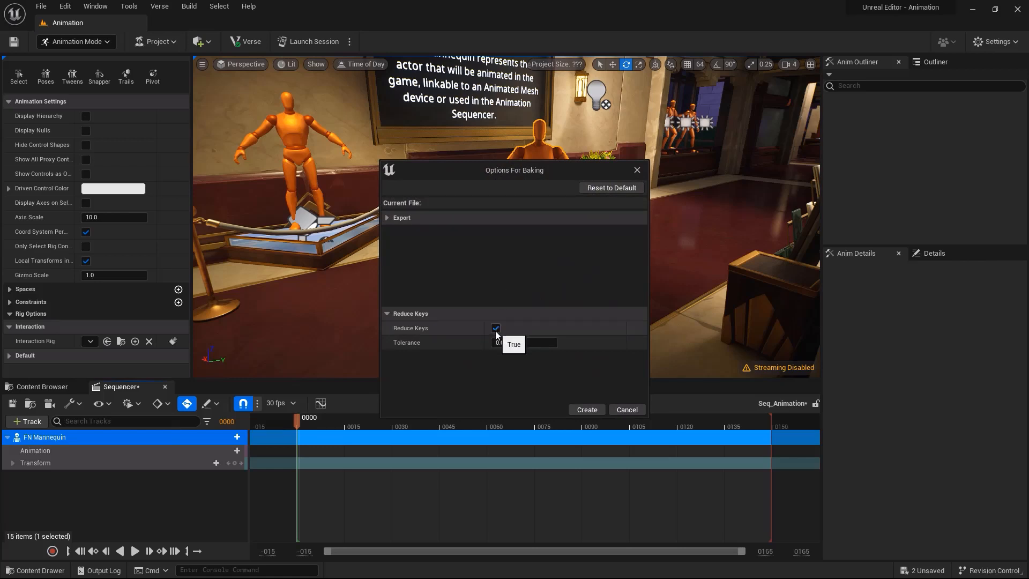
{"action": "left_click", "coordinate": [587, 410]}
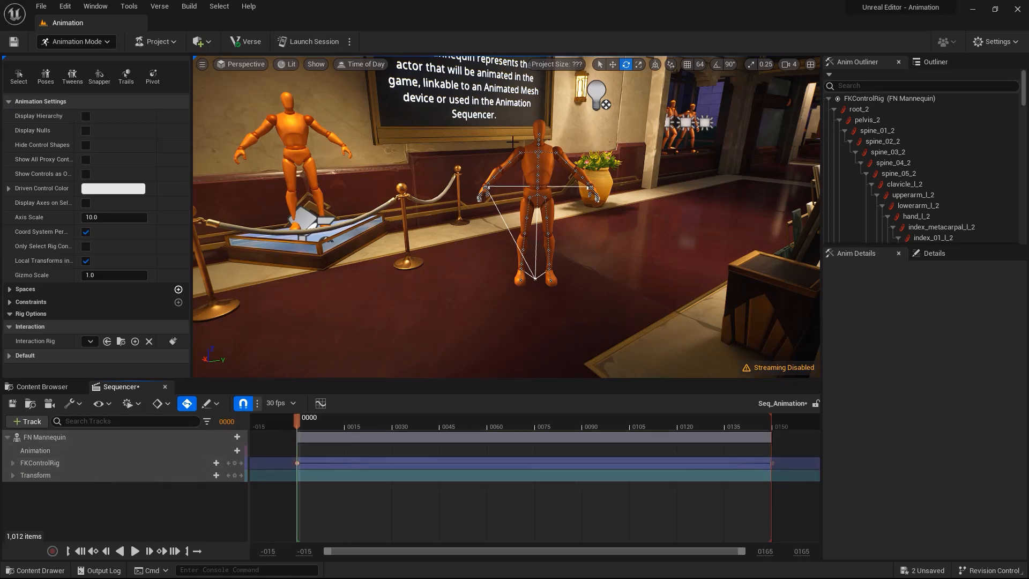
Step: Key a rotation of the mannequin's upperarm_r_2 control at frame 36
{"action": "right_click_drag", "start_coordinate": [595, 268], "coordinate": [611, 247]}
{"action": "key", "text": "w"}
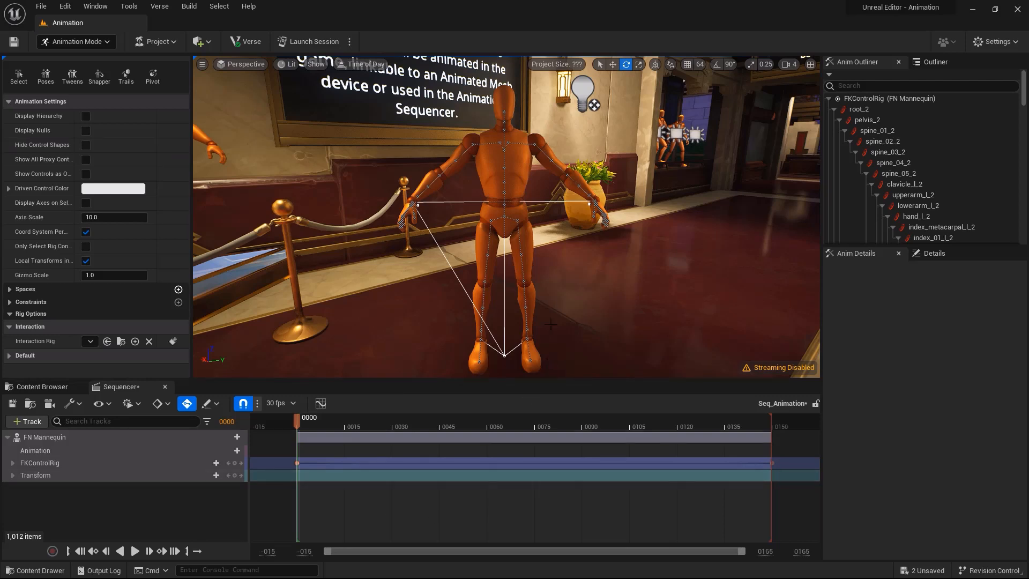
{"action": "left_click", "coordinate": [471, 144]}
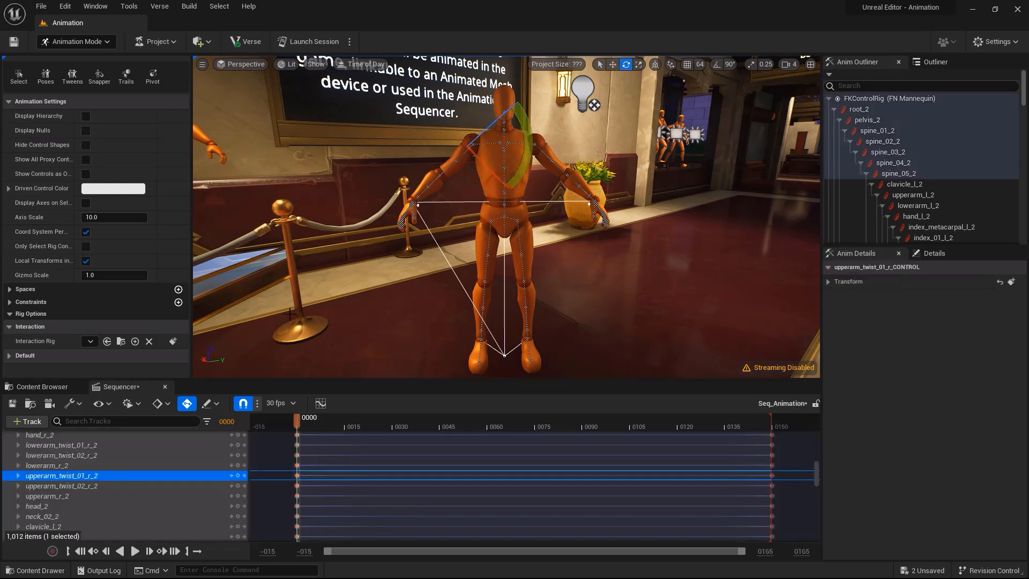
{"action": "left_click", "coordinate": [48, 497]}
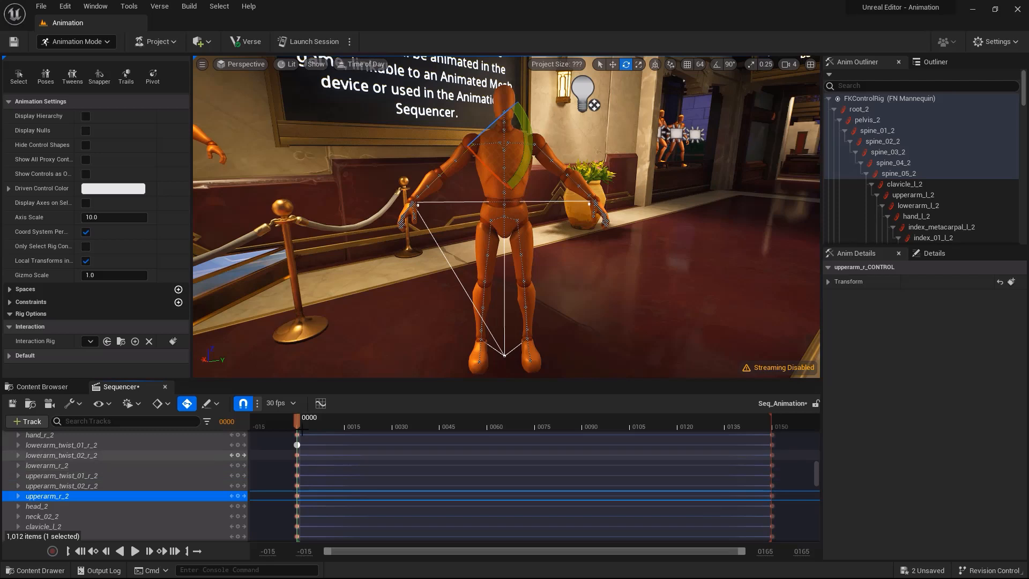
{"action": "left_click_drag", "start_coordinate": [297, 422], "coordinate": [413, 422]}
{"action": "left_click_drag", "start_coordinate": [494, 125], "coordinate": [514, 107]}
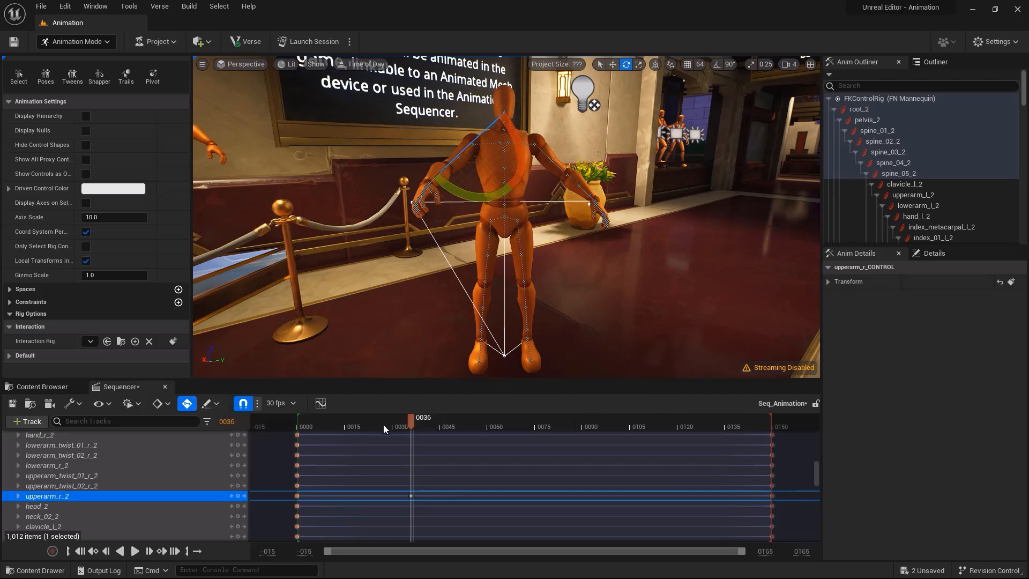
Step: Scrub to frame 80 and key a further rotation of upperarm_r_2 there
{"action": "left_click_drag", "start_coordinate": [409, 419], "coordinate": [693, 420]}
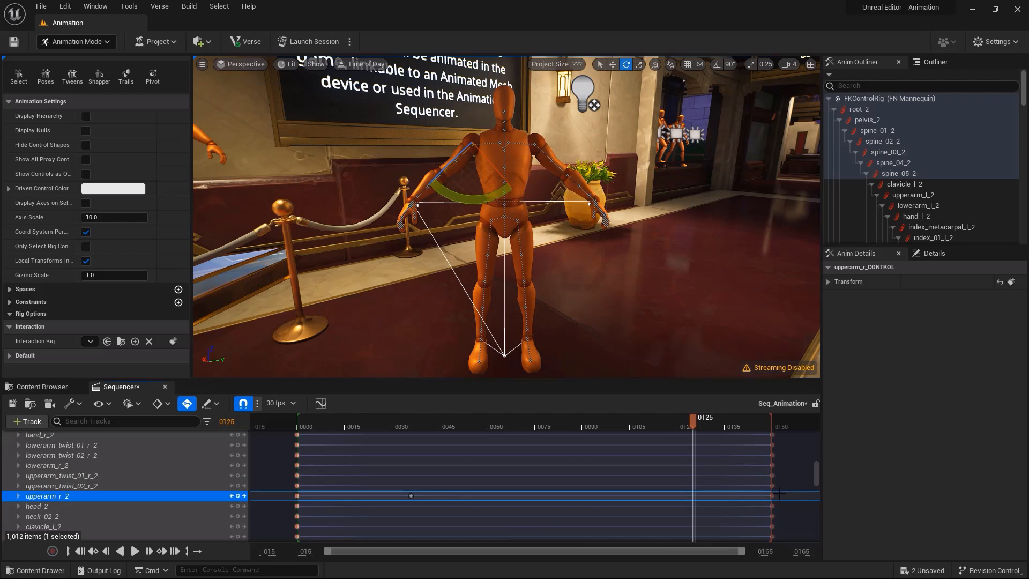
{"action": "left_click_drag", "start_coordinate": [693, 423], "coordinate": [550, 429]}
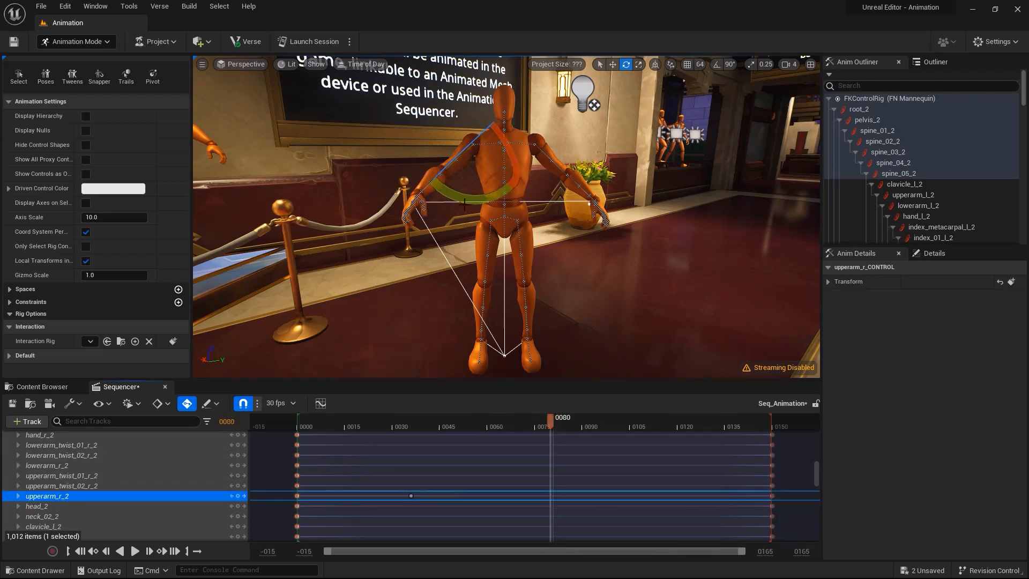
{"action": "mouse_move", "coordinate": [453, 160]}
{"action": "left_mouse_down"}
{"action": "mouse_move", "coordinate": [472, 128]}
{"action": "mouse_move", "coordinate": [456, 158]}
{"action": "left_mouse_up"}
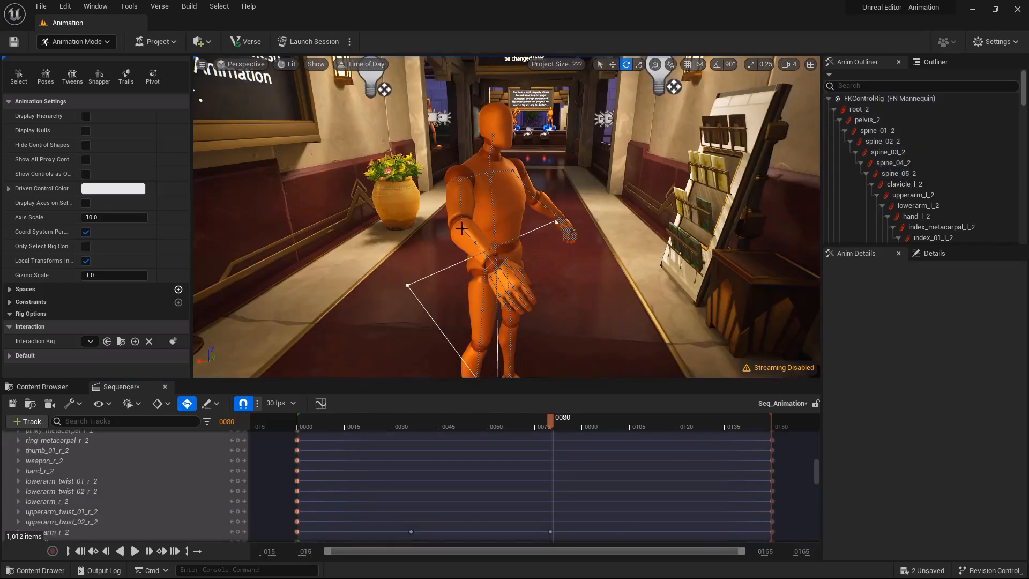
Step: At frame 80, bend the forearm with lowerarm_r_2 and rotate upperarm_r_2 to raise the arm in front of the chest
{"action": "left_click", "coordinate": [464, 229]}
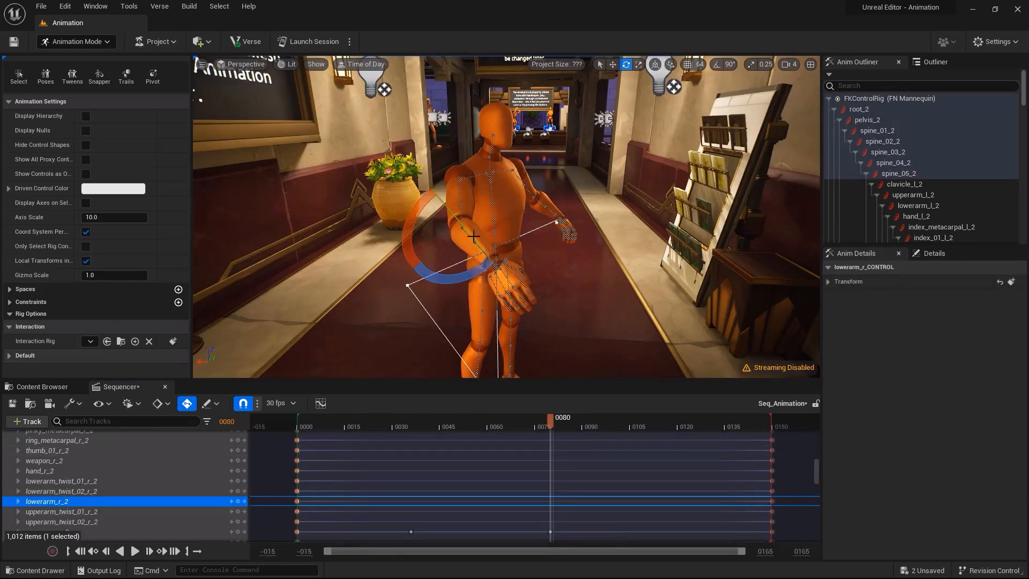
{"action": "left_click_drag", "start_coordinate": [442, 278], "coordinate": [407, 242]}
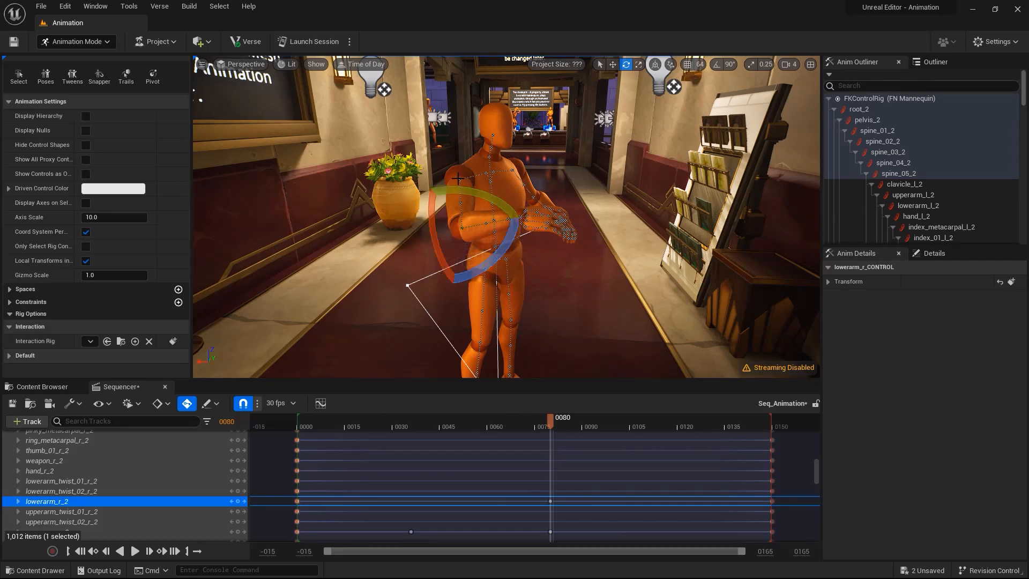
{"action": "left_click", "coordinate": [81, 511]}
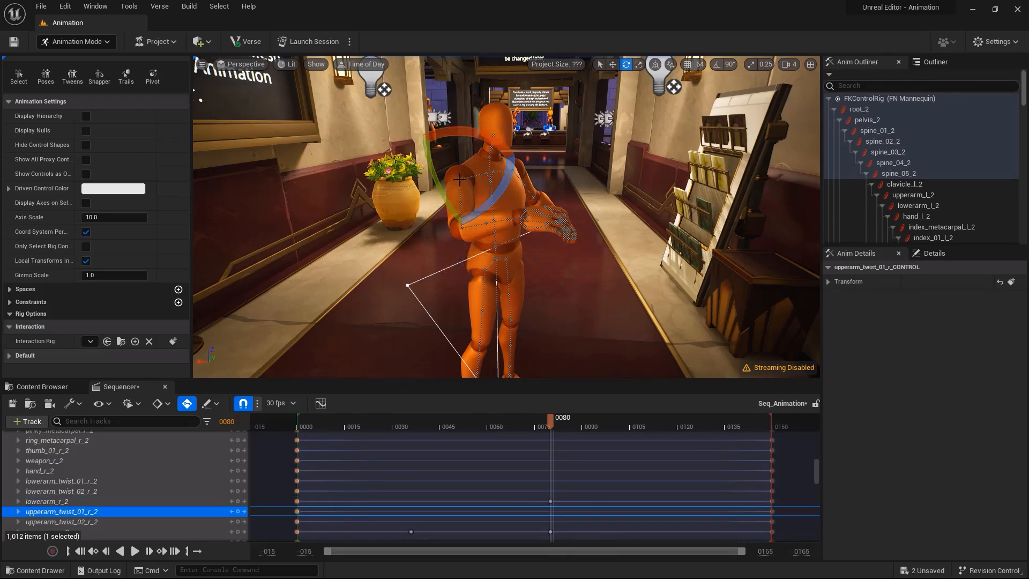
{"action": "scroll", "coordinate": [91, 518], "scroll_direction": "down", "scroll_amount": 2}
{"action": "left_click", "coordinate": [90, 517]}
{"action": "left_click_drag", "start_coordinate": [485, 199], "coordinate": [507, 176]}
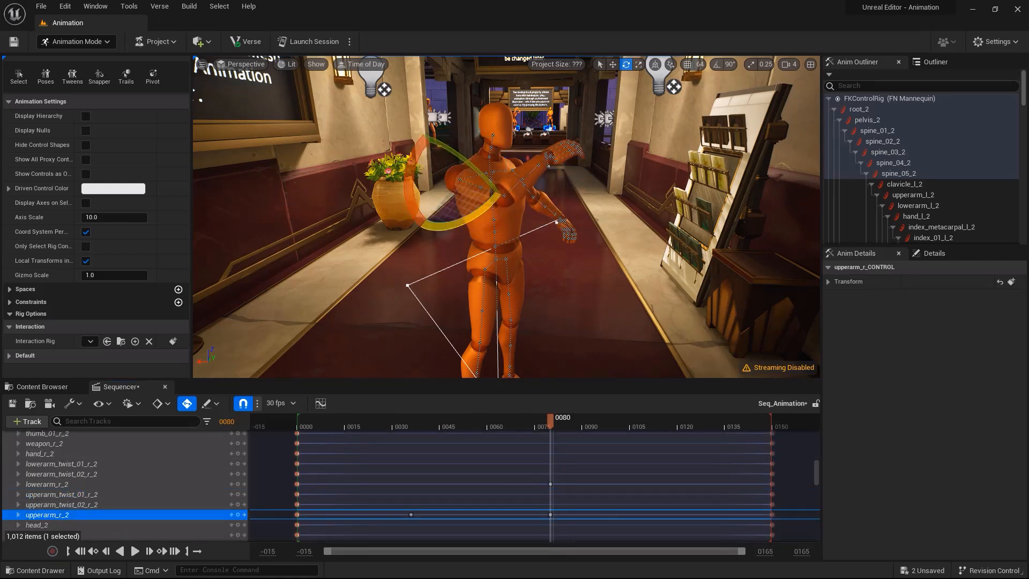
Step: Copy the lowerarm_r_2 and upperarm_r_2 keys from frame 80 to frame 100, and save the sequence
{"action": "left_click_drag", "start_coordinate": [556, 412], "coordinate": [616, 427]}
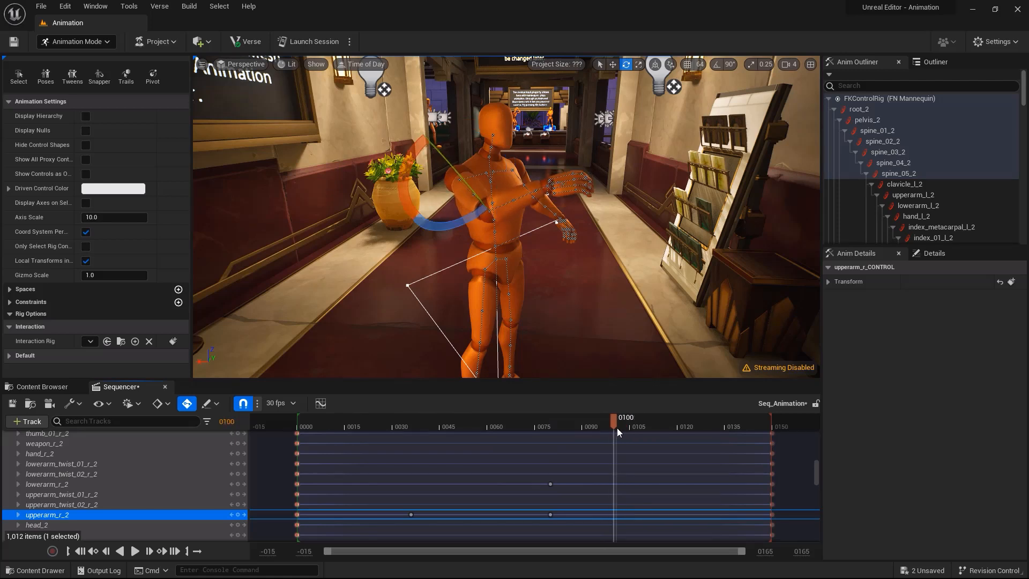
{"action": "left_click_drag", "start_coordinate": [533, 468], "coordinate": [563, 522]}
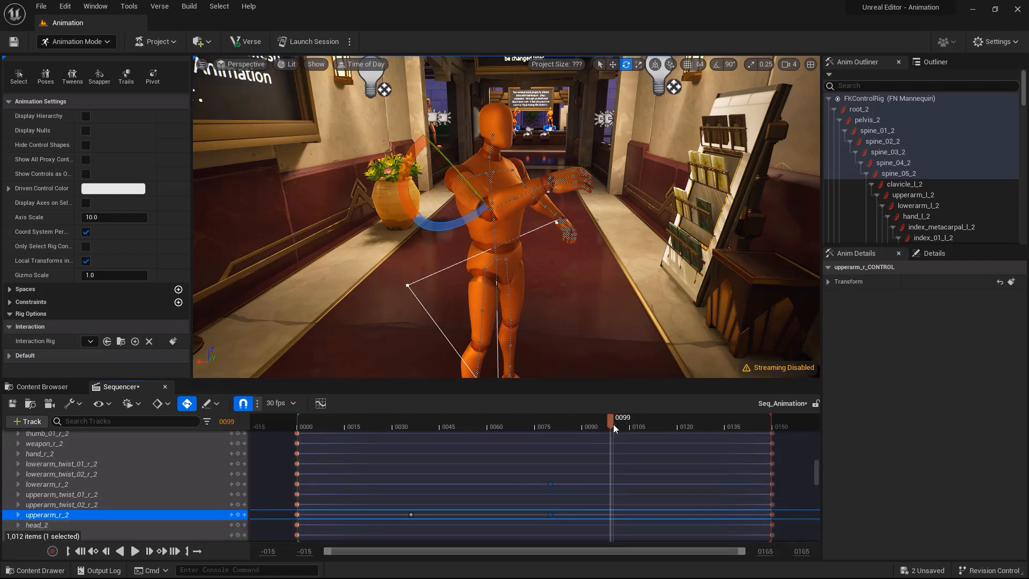
{"action": "key", "text": "ctrl+v"}
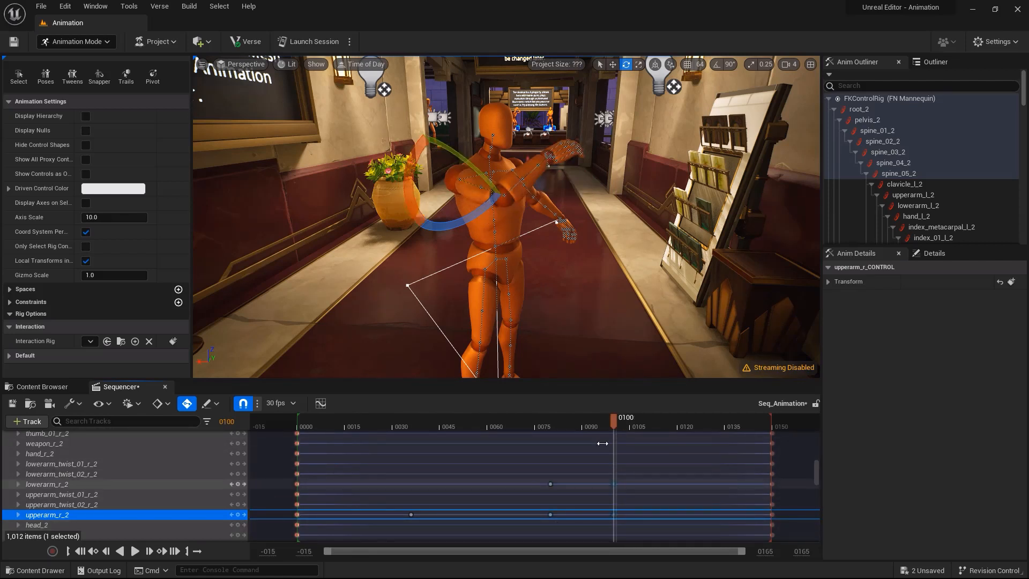
{"action": "left_click_drag", "start_coordinate": [609, 423], "coordinate": [440, 451]}
{"action": "left_click_drag", "start_coordinate": [506, 450], "coordinate": [596, 450]}
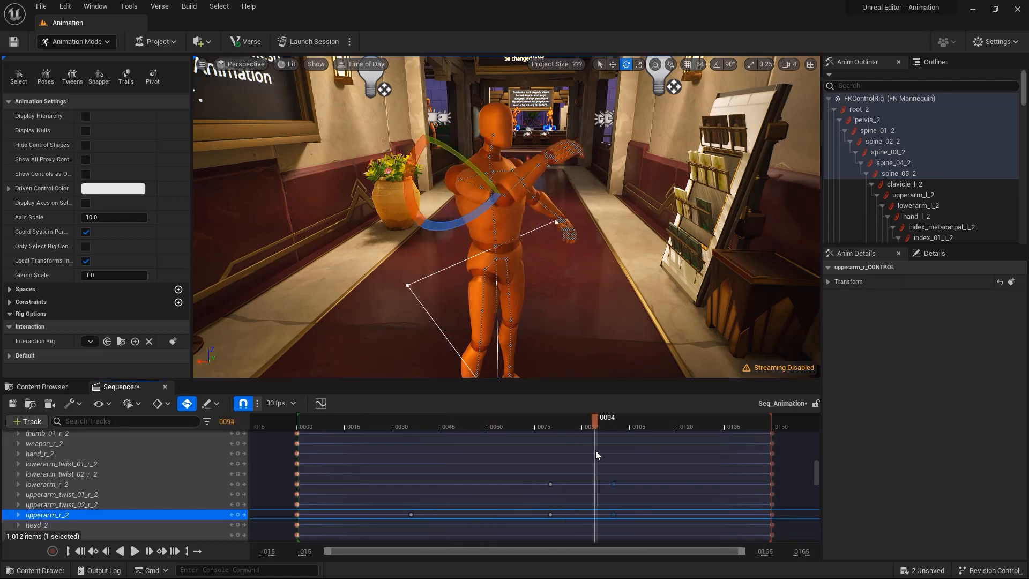
{"action": "left_click", "coordinate": [12, 404]}
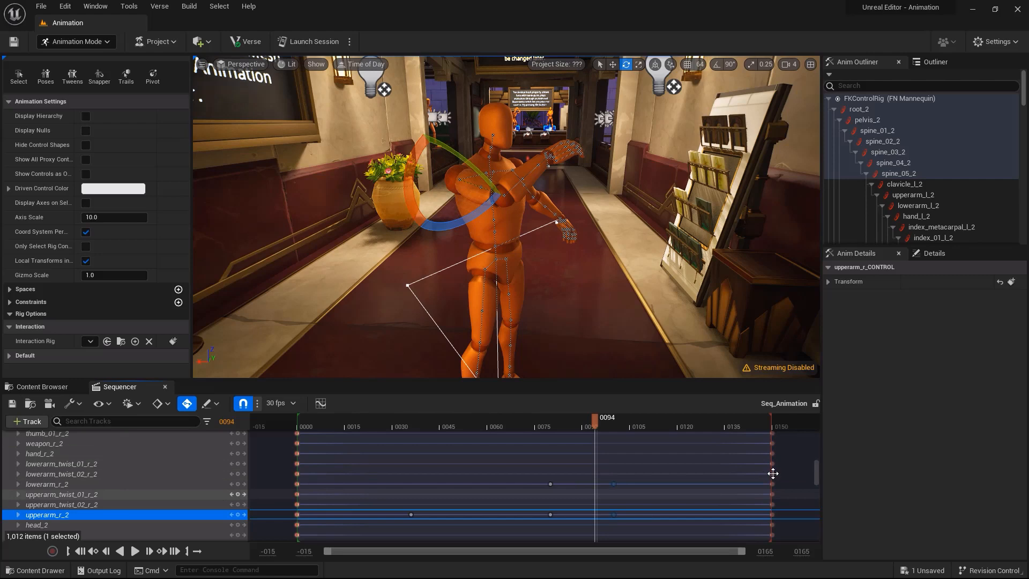
Step: Bake the FN Mannequin's sequence animation into a new animation asset named Wave_Manny in the Mannequin/Animations folder
{"action": "left_click_drag", "start_coordinate": [816, 480], "coordinate": [814, 435]}
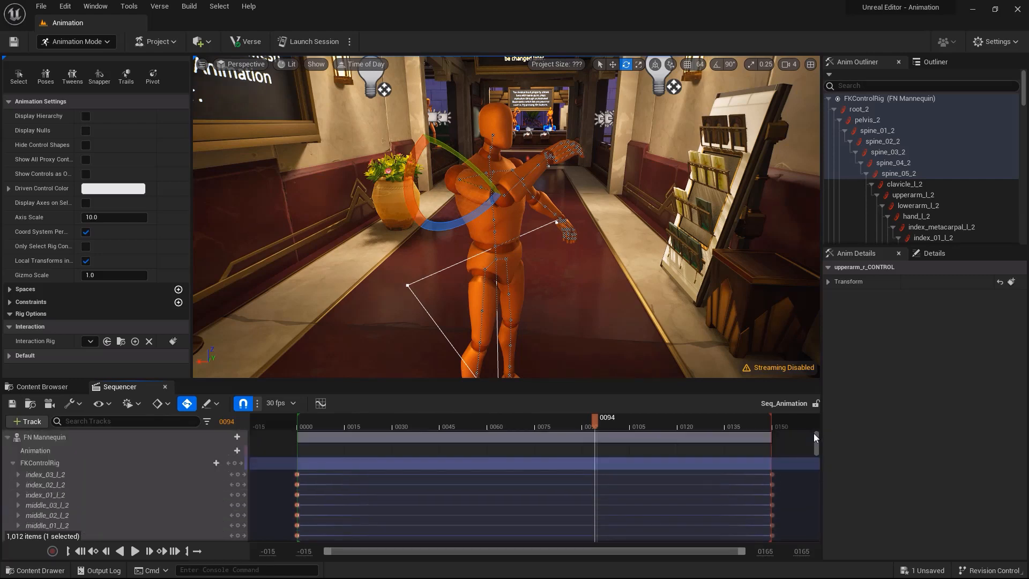
{"action": "left_click", "coordinate": [63, 435]}
{"action": "right_click", "coordinate": [98, 439]}
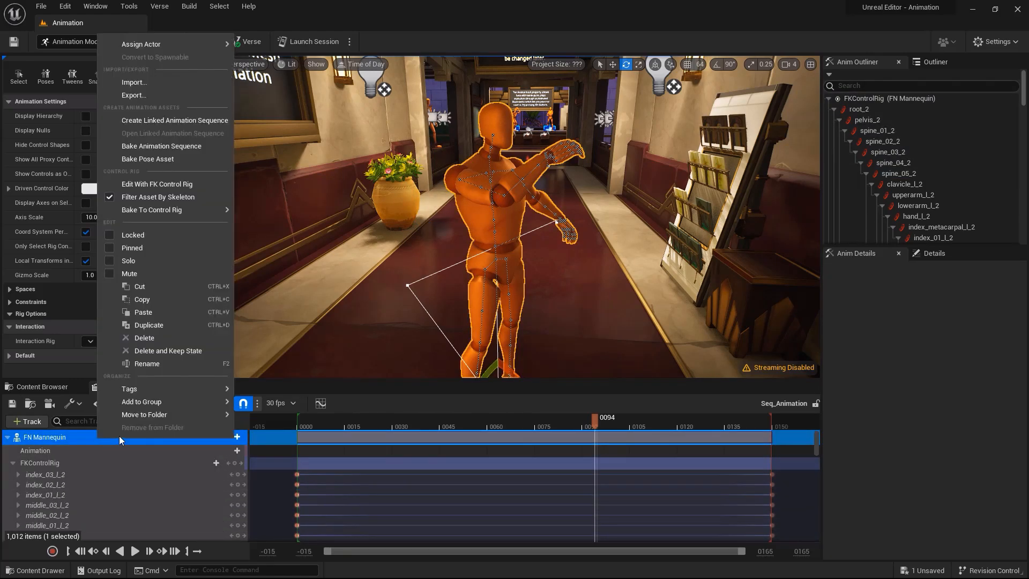
{"action": "left_click", "coordinate": [187, 146]}
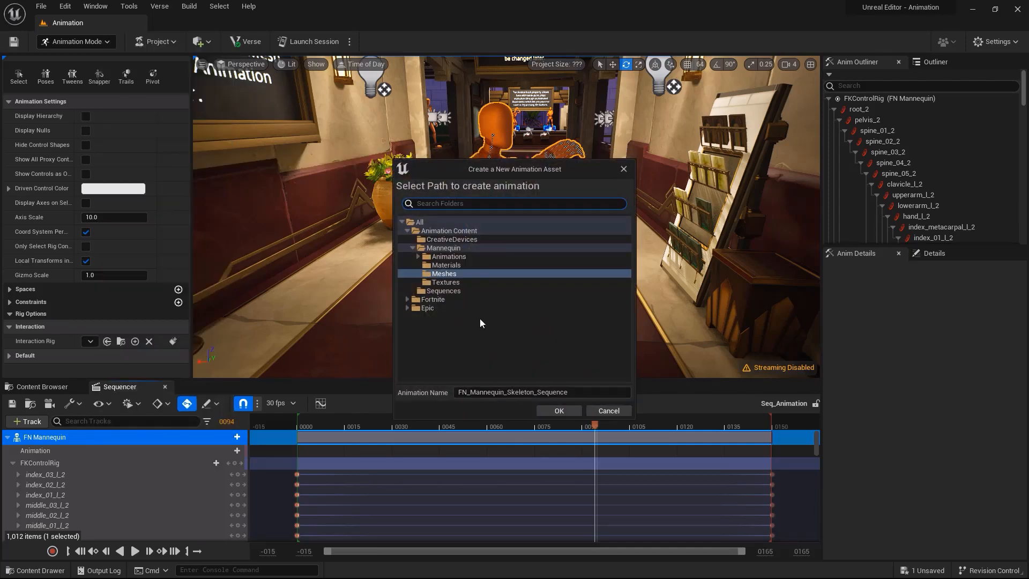
{"action": "left_click", "coordinate": [463, 257]}
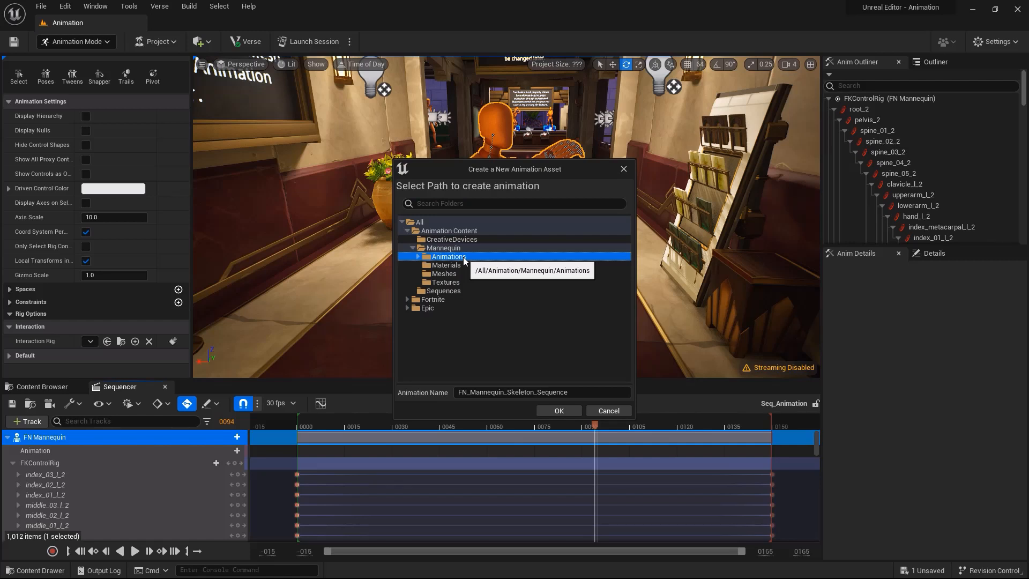
{"action": "left_click", "coordinate": [513, 392]}
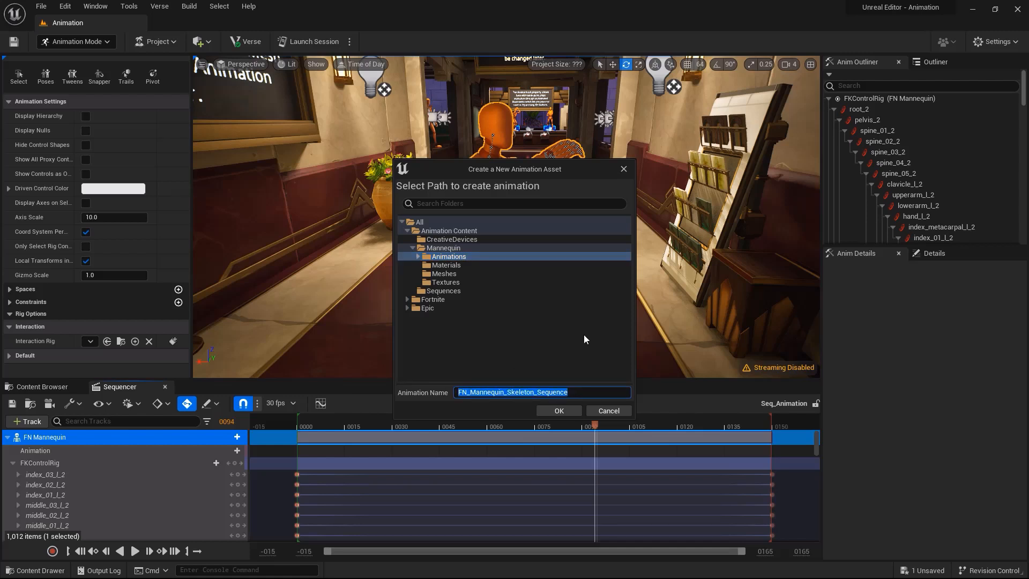
{"action": "type", "text": "Wave_Manny"}
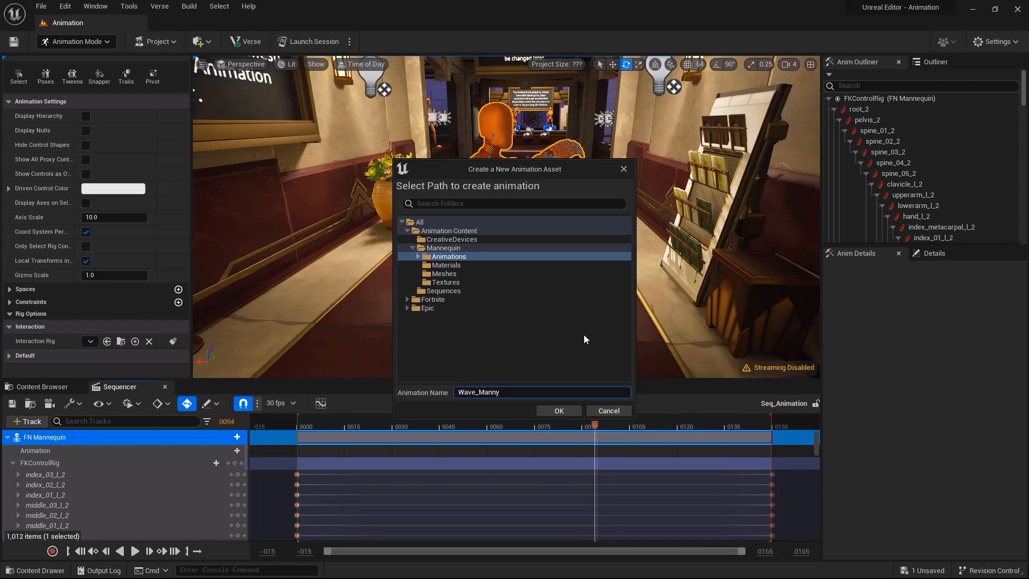
{"action": "left_click", "coordinate": [560, 411]}
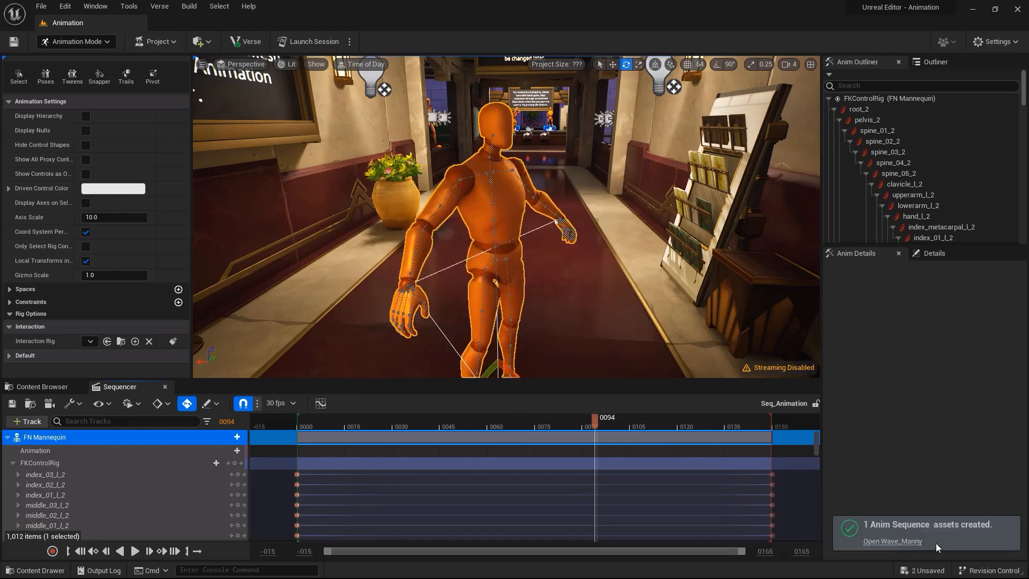
Step: Close the sequence, preview Idle_Noise and Emote_Disagree_Male from the Mannequin/Animations folder, and close the preview
{"action": "left_click", "coordinate": [165, 387]}
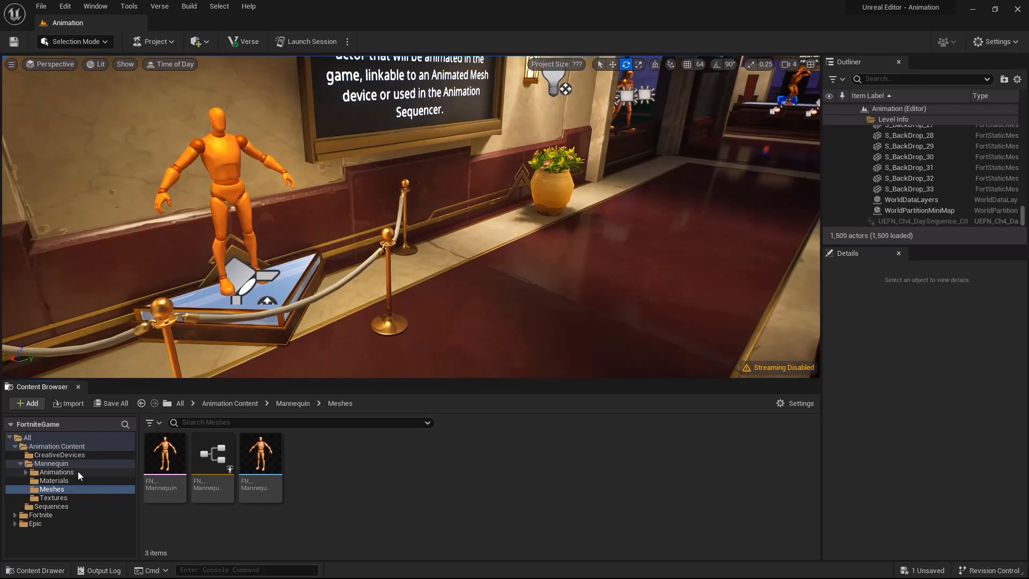
{"action": "left_click", "coordinate": [78, 472]}
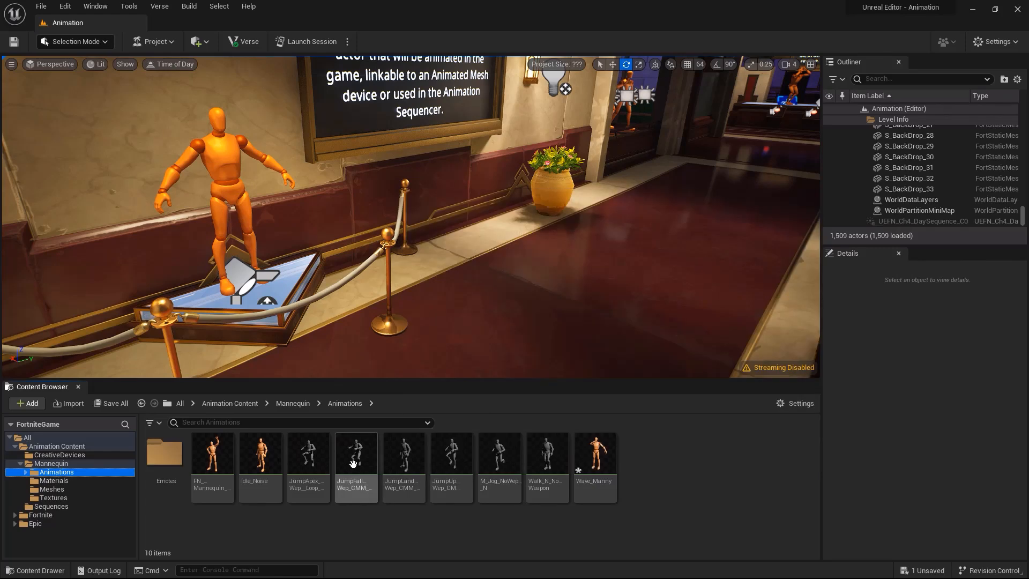
{"action": "double_click", "coordinate": [261, 452]}
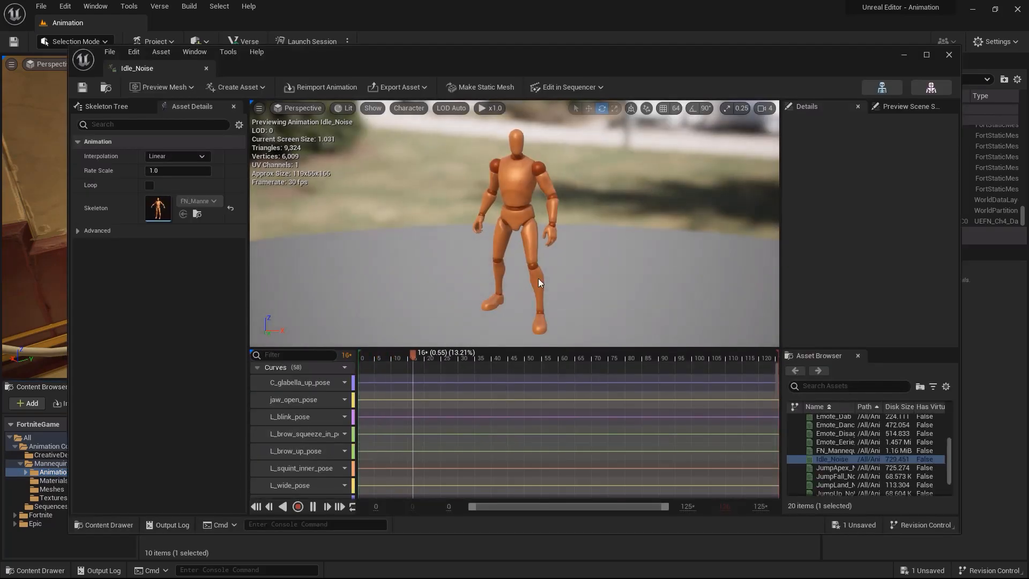
{"action": "left_click", "coordinate": [843, 450]}
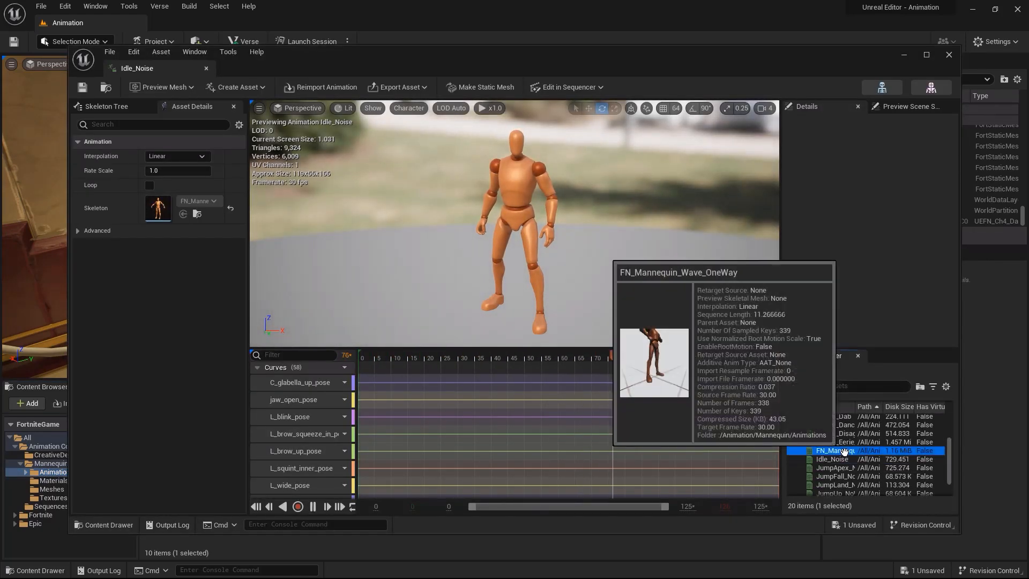
{"action": "left_click", "coordinate": [835, 433]}
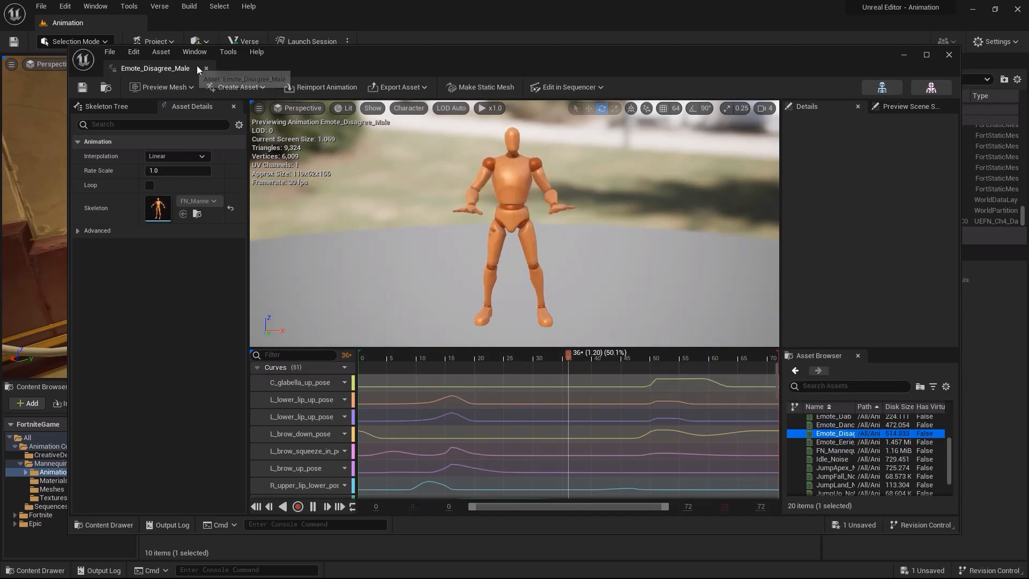
{"action": "left_click", "coordinate": [205, 68]}
Step: Preview the baked Wave_Manny animation, then assign it as the Anim to Play of FN Mannequin_Main2
{"action": "left_click", "coordinate": [596, 453]}
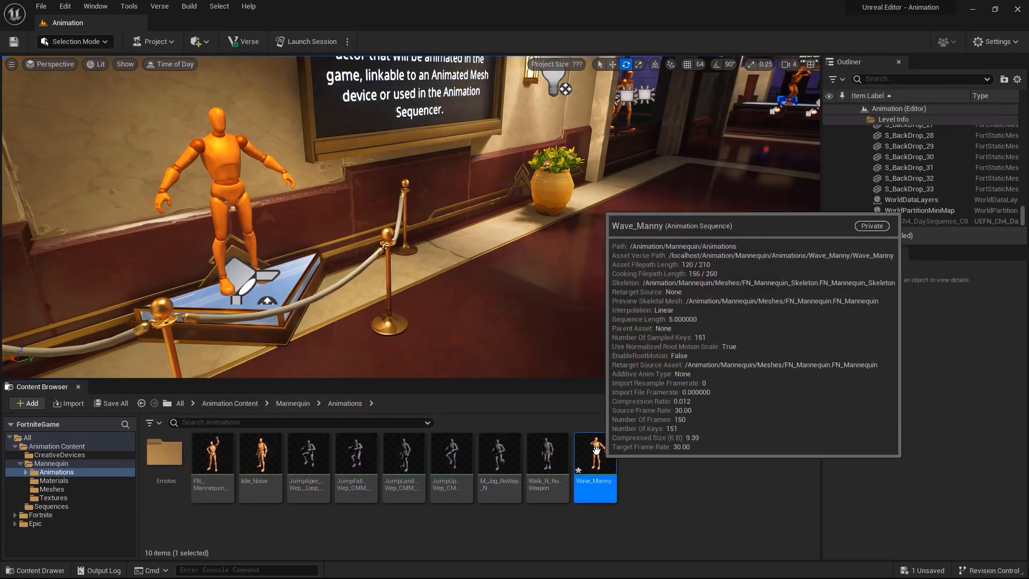
{"action": "double_click", "coordinate": [596, 453]}
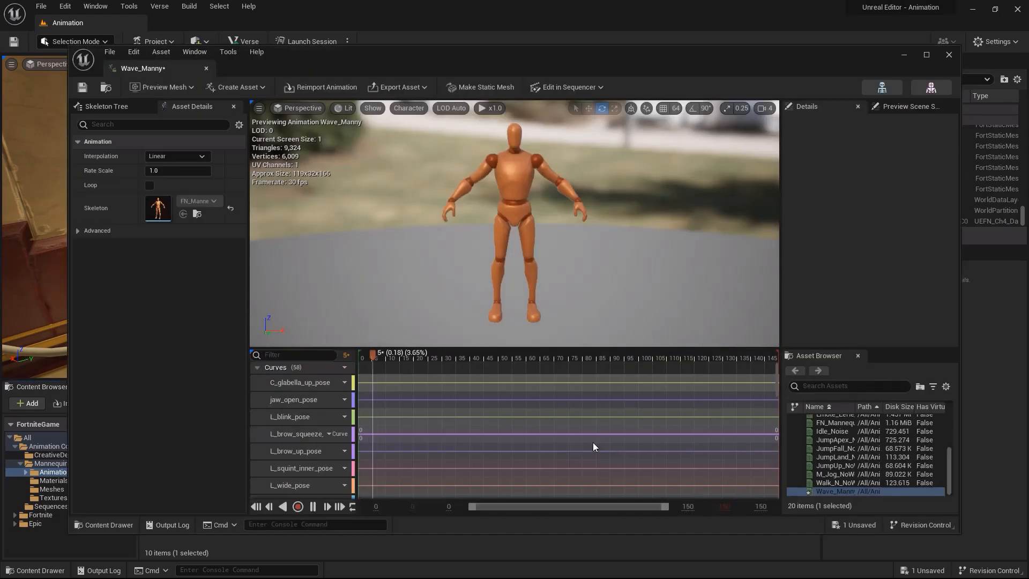
{"action": "left_click", "coordinate": [205, 68]}
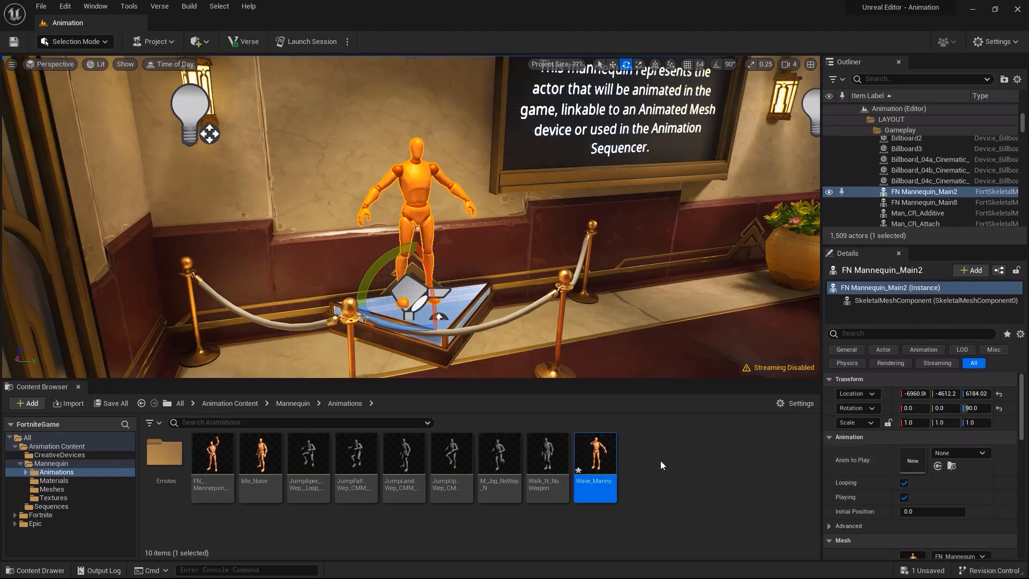
{"action": "left_click_drag", "start_coordinate": [596, 456], "coordinate": [912, 456]}
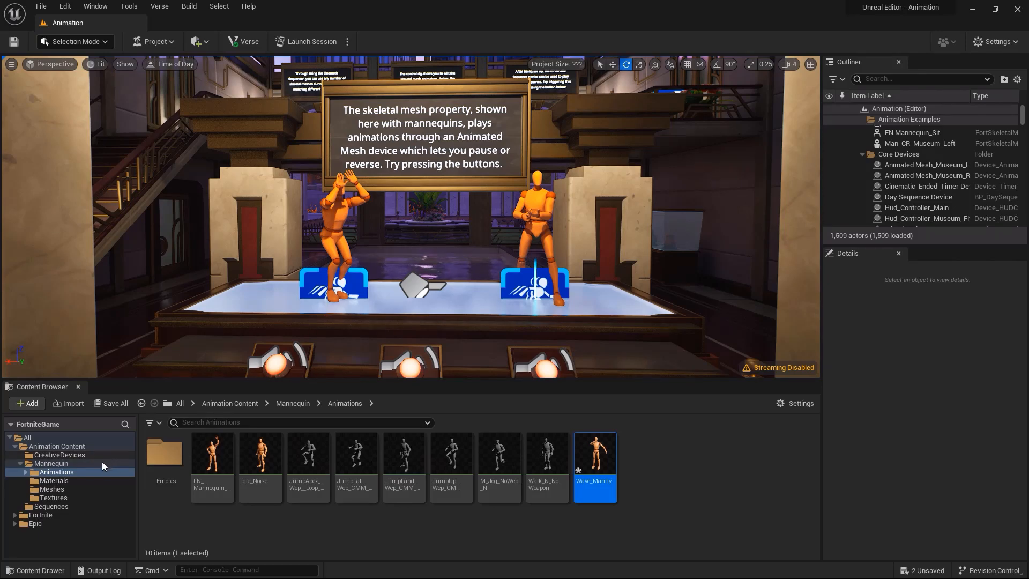
Step: Find the Animated Mesh device in the Fortnite Devices folder and place it on the floor in front of the mannequin stage
{"action": "left_click", "coordinate": [50, 515]}
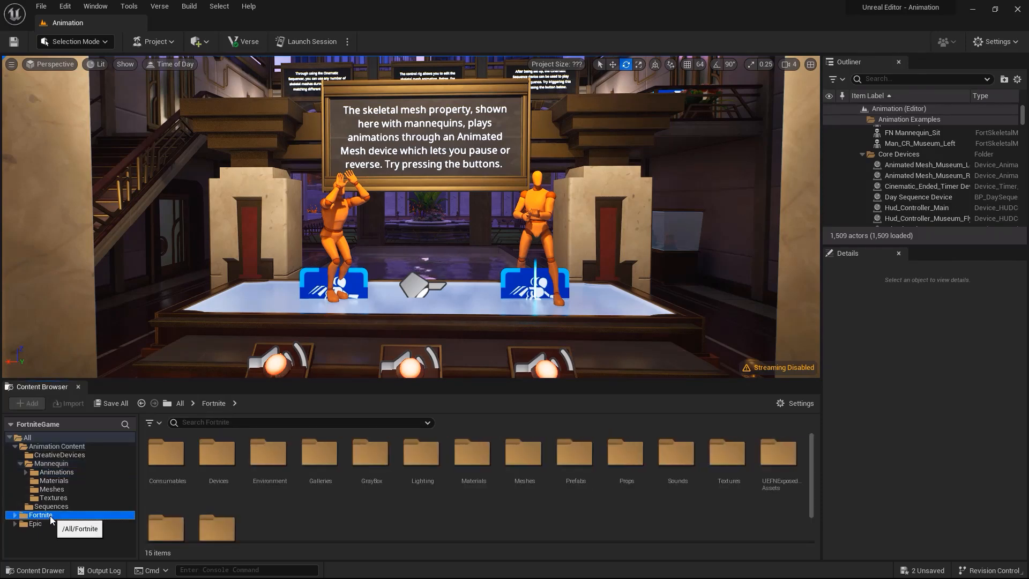
{"action": "double_click", "coordinate": [217, 456]}
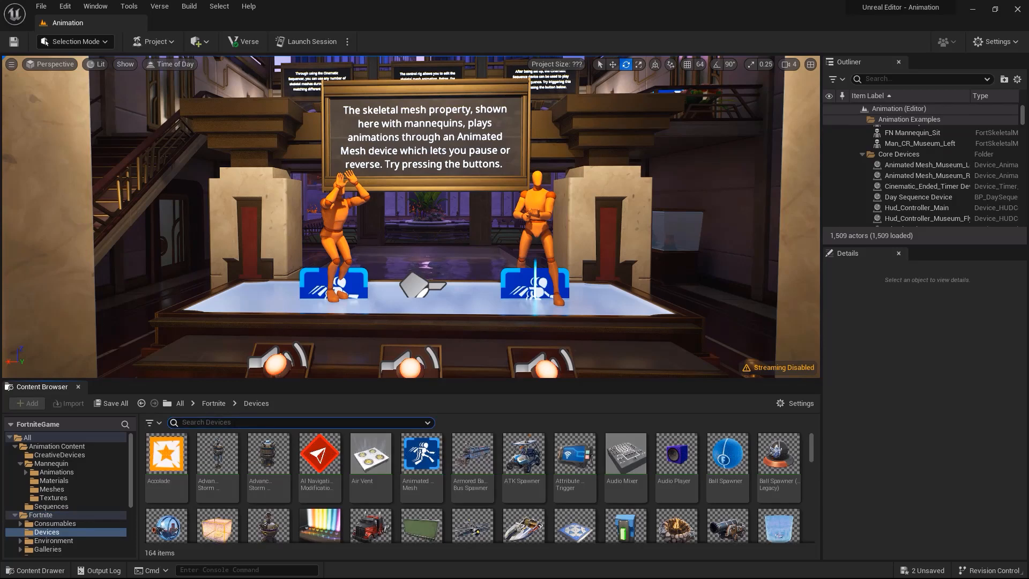
{"action": "type", "text": "ani"}
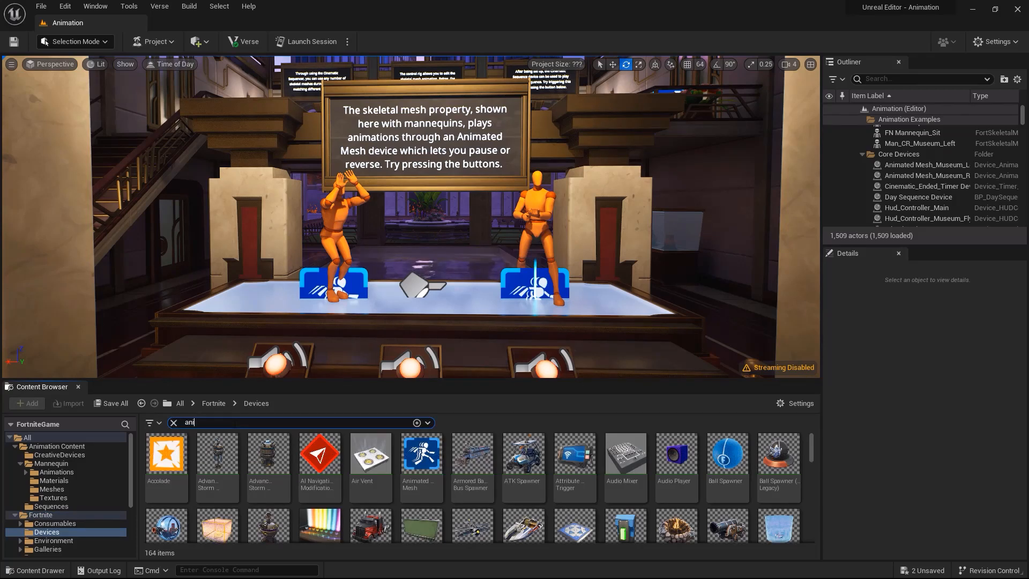
{"action": "type", "text": "mated"}
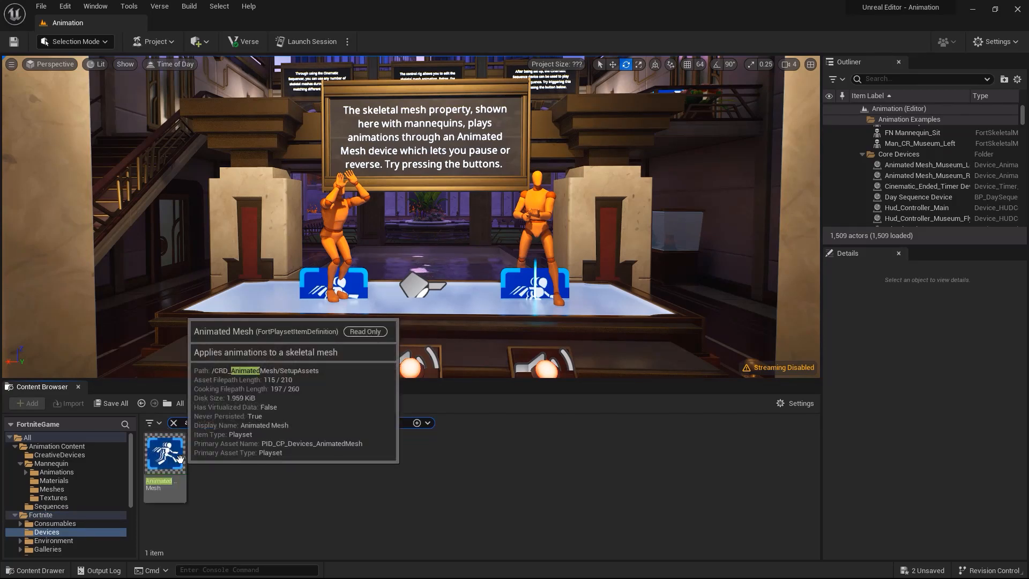
{"action": "right_click_drag", "start_coordinate": [362, 301], "coordinate": [371, 311]}
{"action": "left_click_drag", "start_coordinate": [164, 454], "coordinate": [386, 293]}
Step: Set the Animated Mesh device's skeletal mesh to FN_Mannequin and its animation to Emote_CallMe_CMM, and review its remaining user options
{"action": "scroll", "coordinate": [991, 497], "scroll_direction": "down", "scroll_amount": 2}
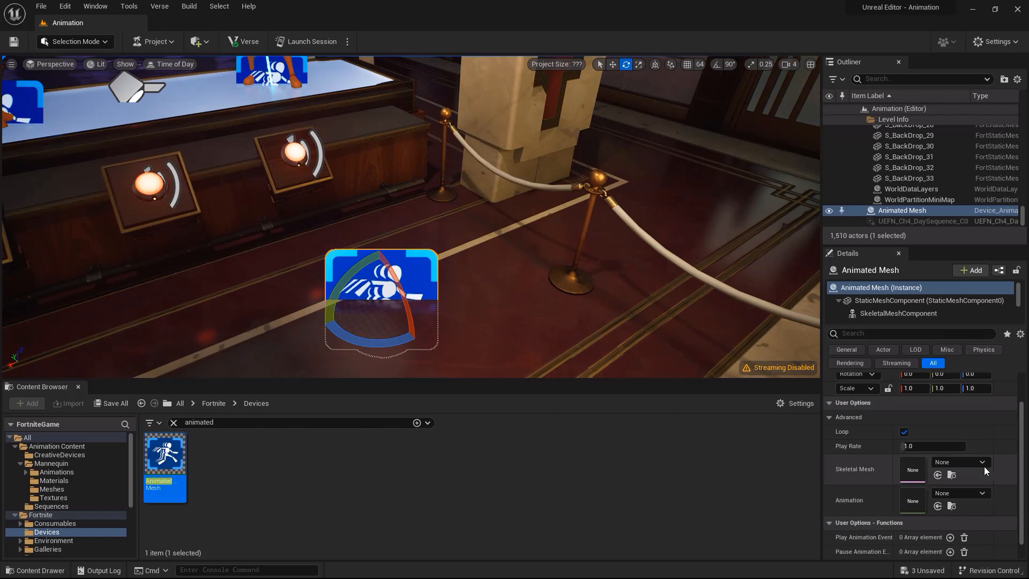
{"action": "left_click", "coordinate": [980, 463]}
{"action": "left_click", "coordinate": [929, 332]}
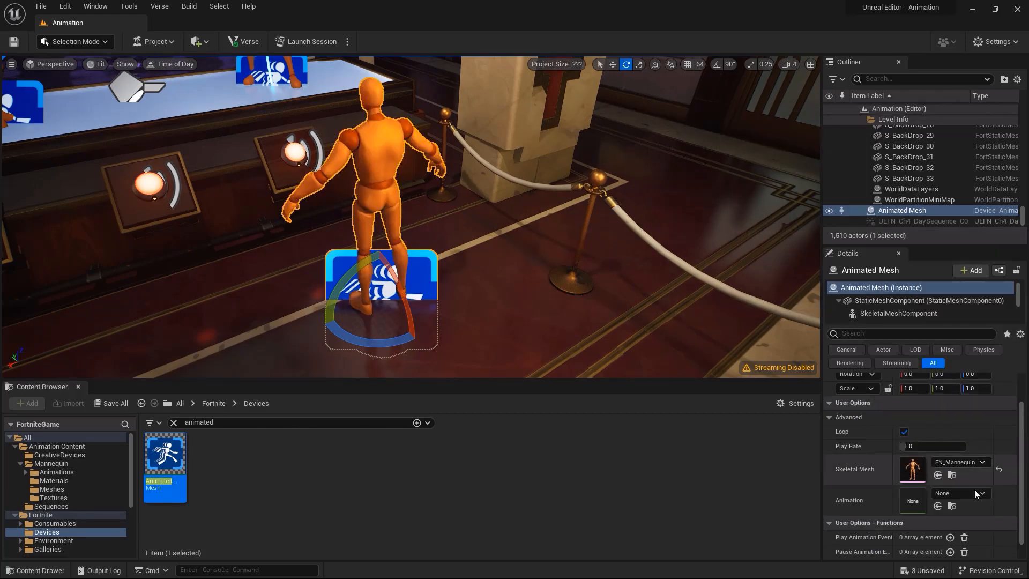
{"action": "left_click", "coordinate": [980, 493]}
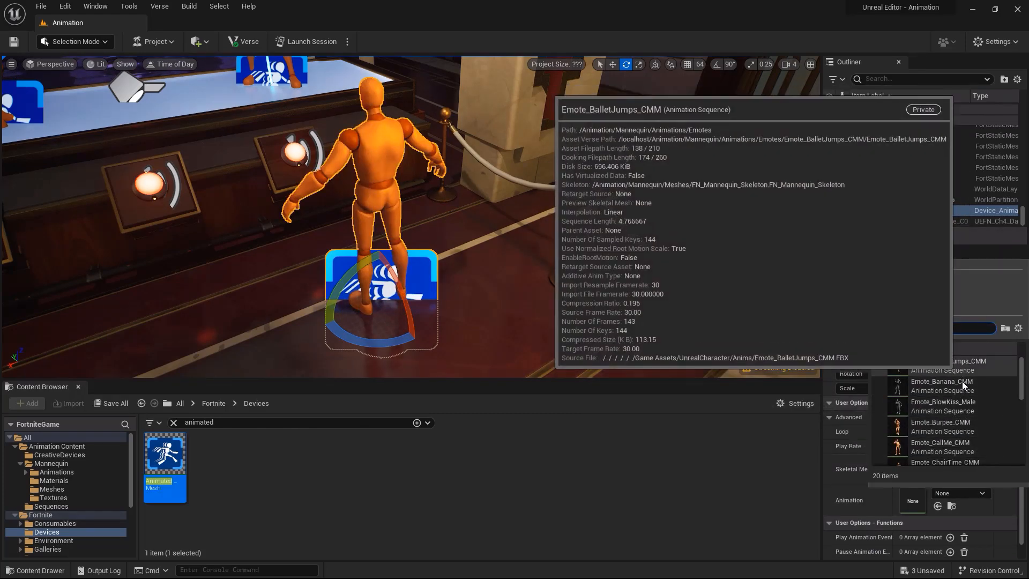
{"action": "left_click", "coordinate": [951, 445]}
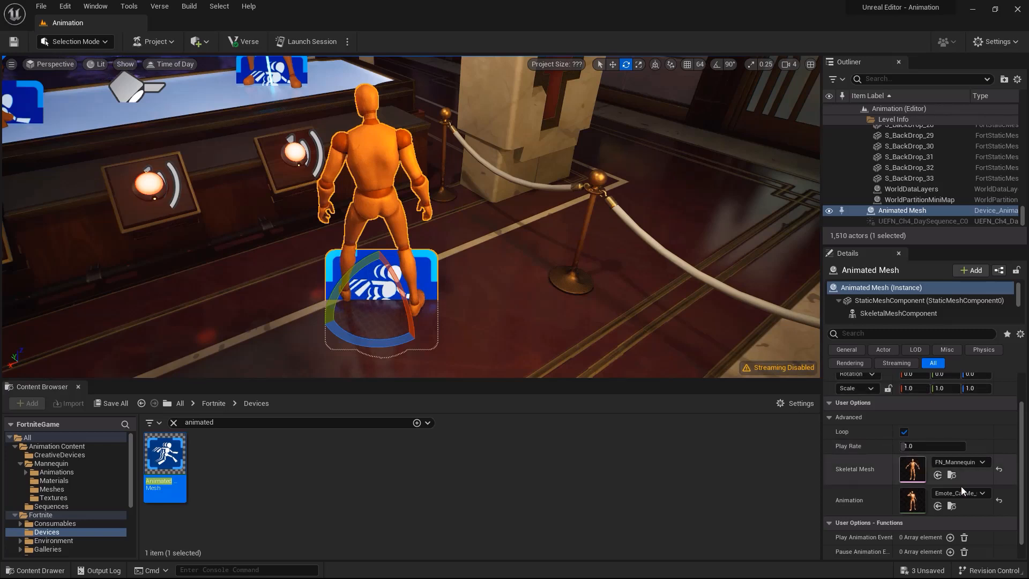
{"action": "scroll", "coordinate": [1021, 445], "scroll_direction": "down", "scroll_amount": 1}
{"action": "left_click_drag", "start_coordinate": [1022, 445], "coordinate": [1021, 447]}
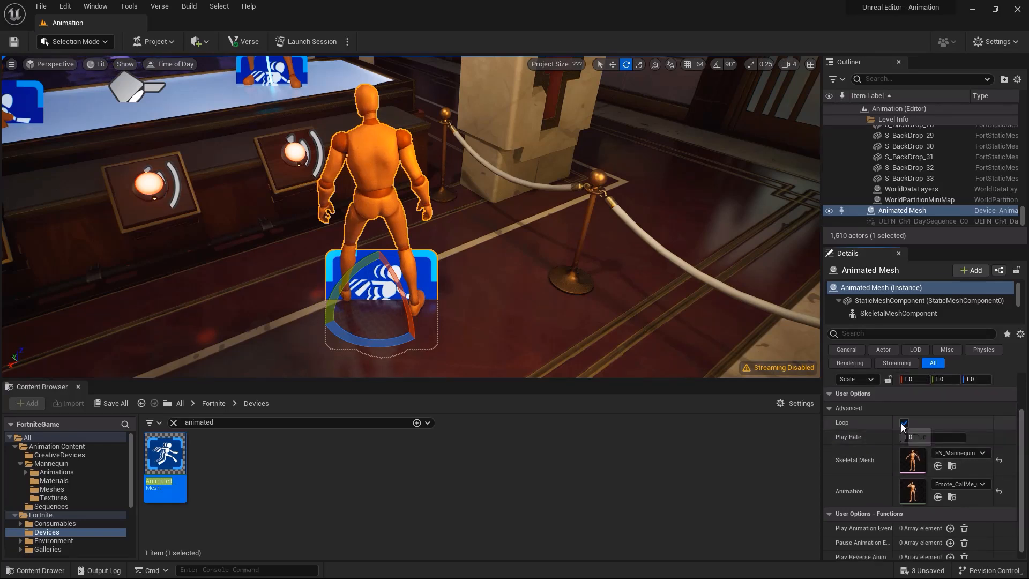
{"action": "mouse_move", "coordinate": [1023, 500]}
{"action": "left_mouse_down"}
{"action": "mouse_move", "coordinate": [1024, 467]}
{"action": "mouse_move", "coordinate": [1022, 493]}
{"action": "left_mouse_up"}
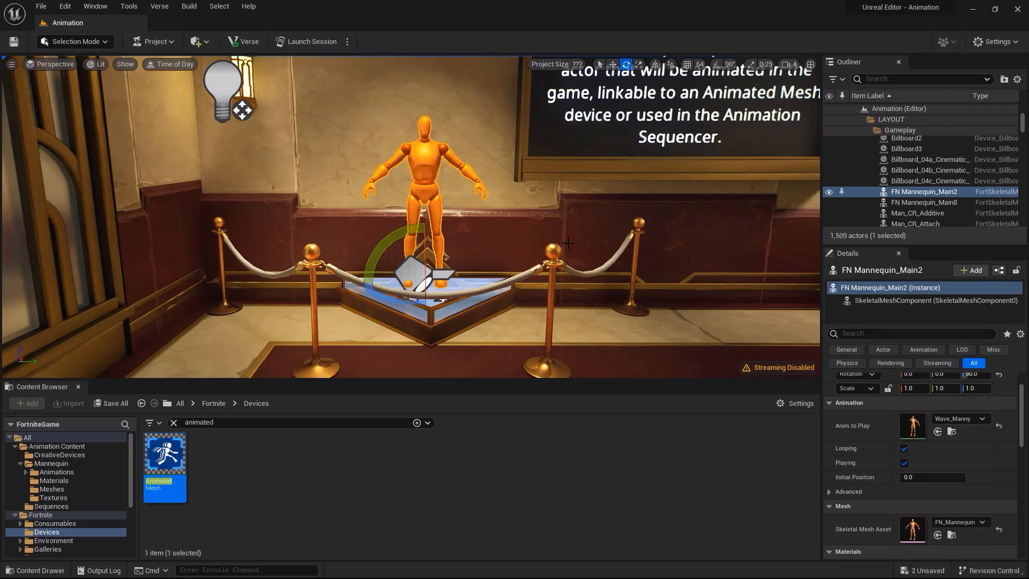
Step: Launch a play session to see the mannequin's Wave_Manny animation in the game
{"action": "left_click", "coordinate": [300, 44]}
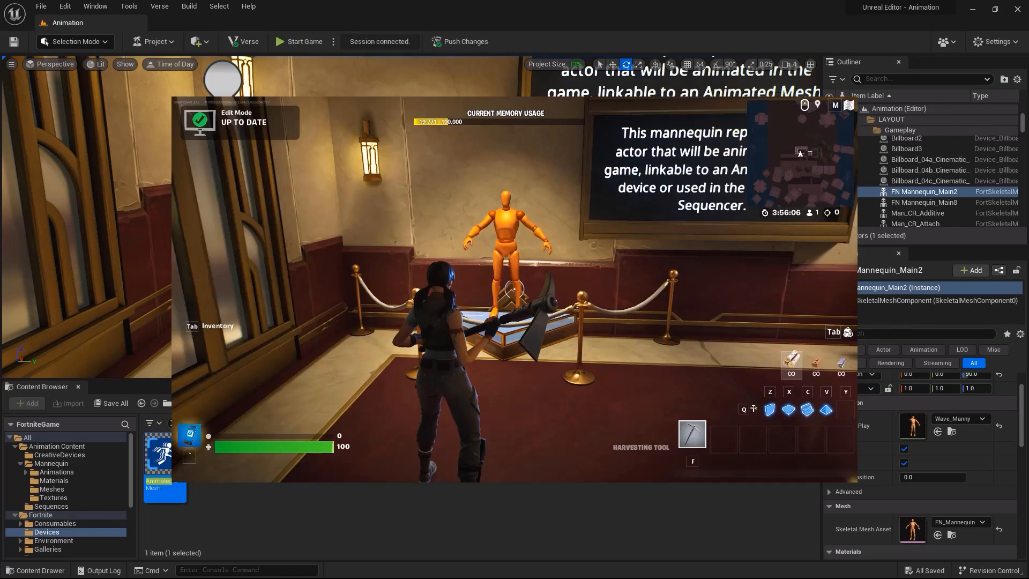
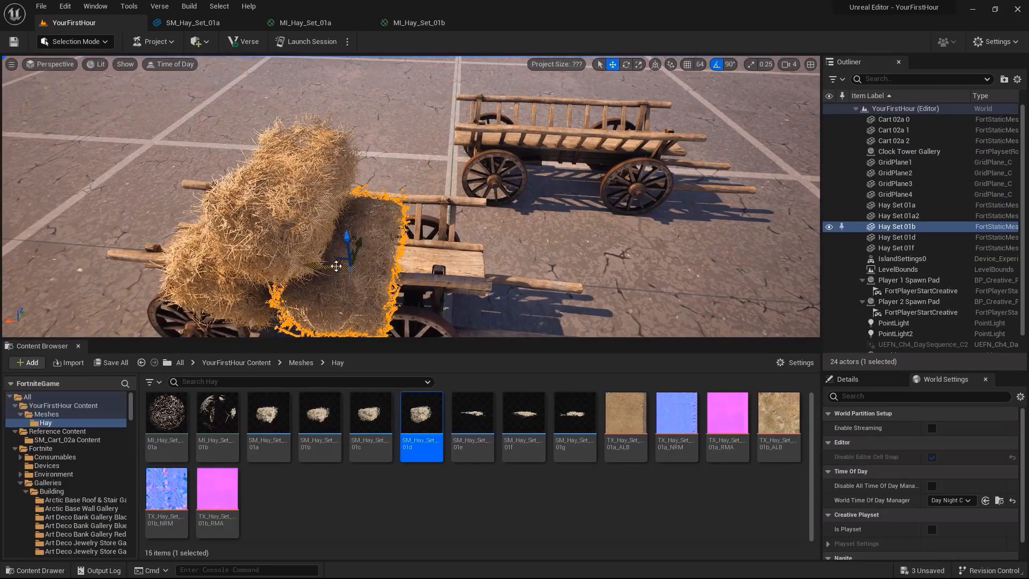
Step: Duplicate the selected Hay Set 01b piece across the hay cart in the YourFirstHour level
{"action": "left_click_drag", "start_coordinate": [322, 266], "coordinate": [435, 270], "text": "alt"}
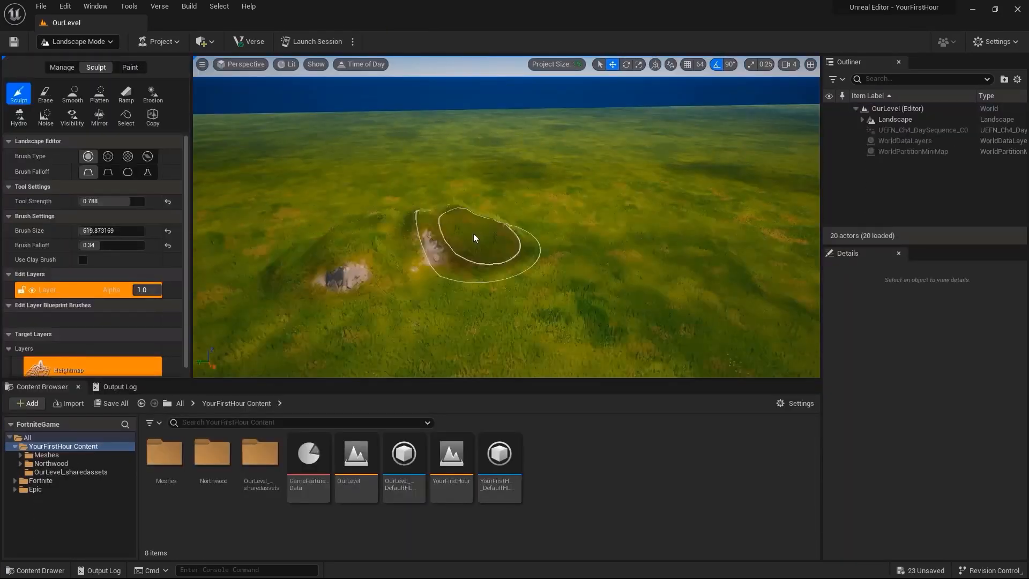
Step: Sculpt raised terrain on the grassy landscape of OurLevel beside the existing rocky mounds
{"action": "mouse_move", "coordinate": [476, 236]}
{"action": "left_mouse_down"}
{"action": "mouse_move", "coordinate": [360, 252]}
{"action": "mouse_move", "coordinate": [438, 206]}
{"action": "left_mouse_up"}
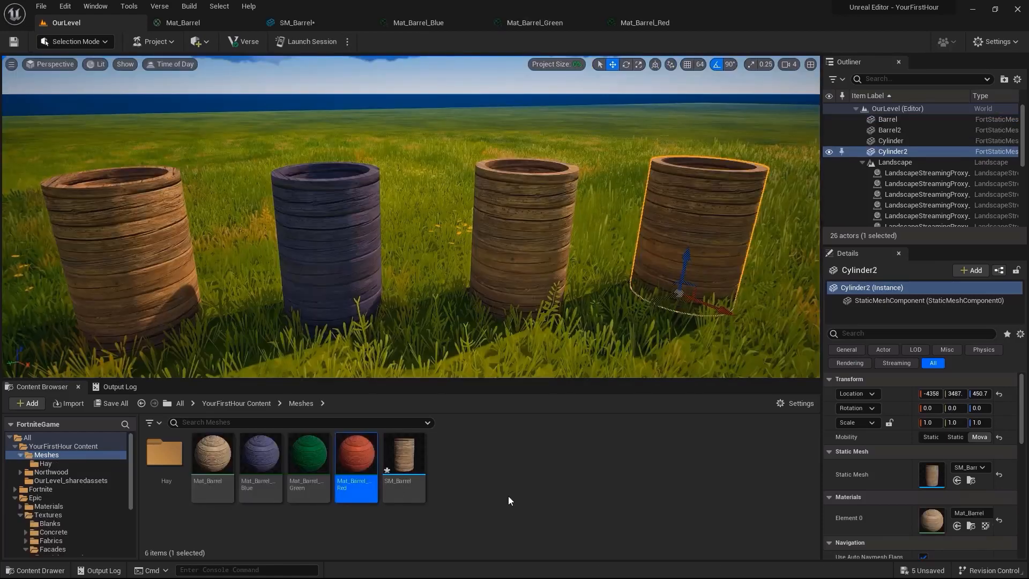
Step: Apply the Mat_Barrel_Green material to the third barrel and Mat_Barrel_Red to the fourth
{"action": "left_click_drag", "start_coordinate": [308, 456], "coordinate": [499, 261]}
{"action": "left_click_drag", "start_coordinate": [356, 456], "coordinate": [692, 241]}
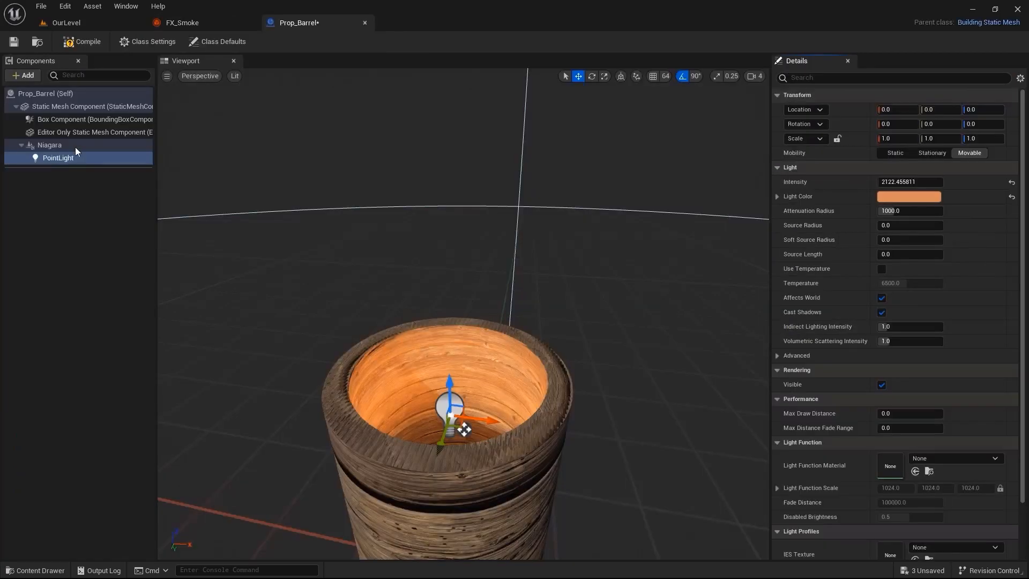
Step: Assign FX_Smoke as the system asset of the Niagara component in Prop_Barrel
{"action": "left_click", "coordinate": [75, 146]}
{"action": "left_click", "coordinate": [941, 169]}
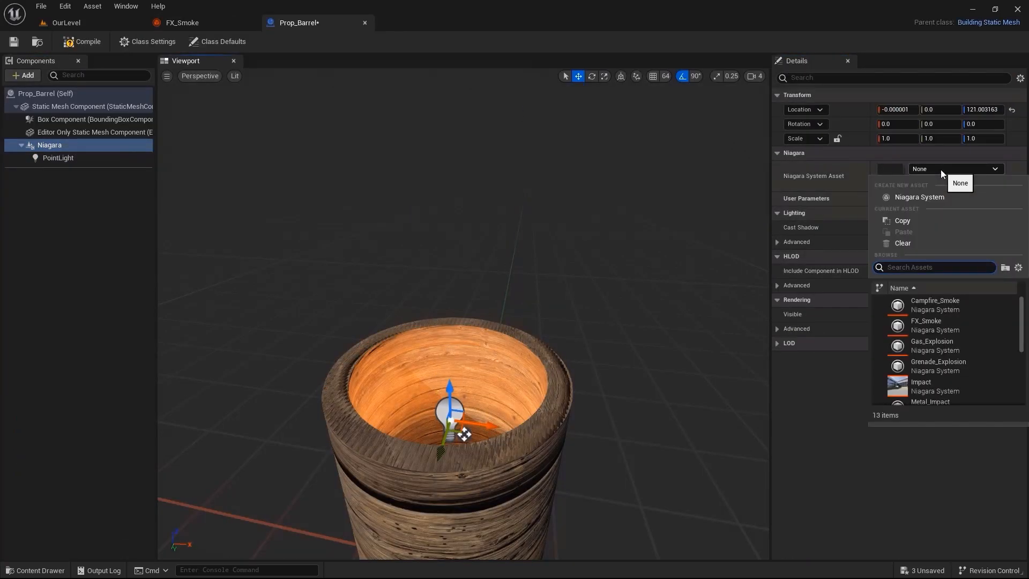
{"action": "left_click", "coordinate": [919, 321]}
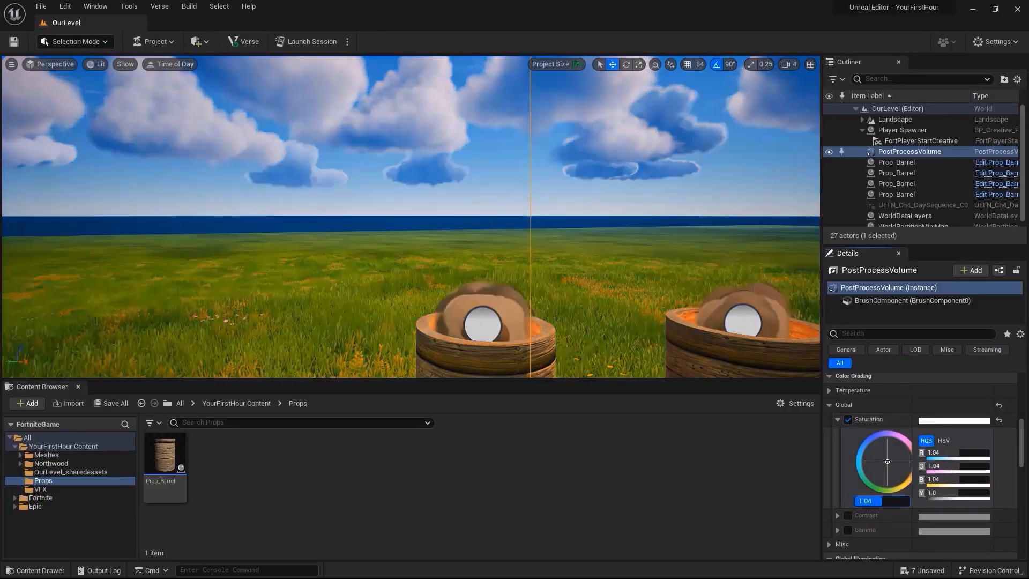
Step: Set the PostProcessVolume's global Saturation to 0.06
{"action": "type", "text": "0.06"}
{"action": "key", "text": "Return"}
{"action": "right_click_drag", "start_coordinate": [411, 217], "coordinate": [411, 216]}
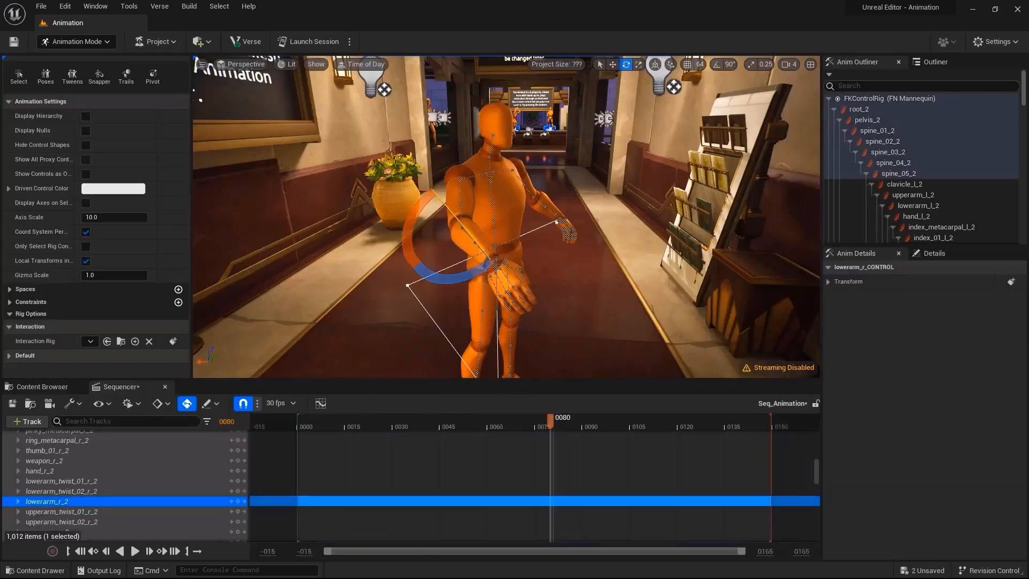
{"action": "left_click", "coordinate": [90, 514]}
{"action": "mouse_move", "coordinate": [550, 423]}
{"action": "left_mouse_down"}
{"action": "mouse_move", "coordinate": [363, 426]}
{"action": "mouse_move", "coordinate": [616, 428]}
{"action": "mouse_move", "coordinate": [556, 426]}
{"action": "left_mouse_up"}
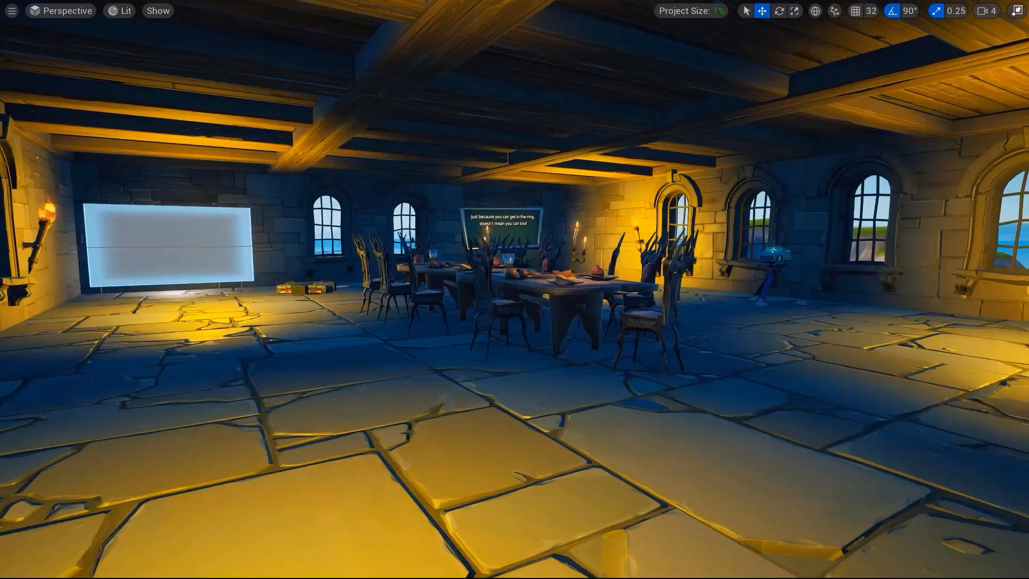
Step: Move a dining chair beside the long table in BoxFightCopy and start the game in the live session
{"action": "key", "text": "g"}
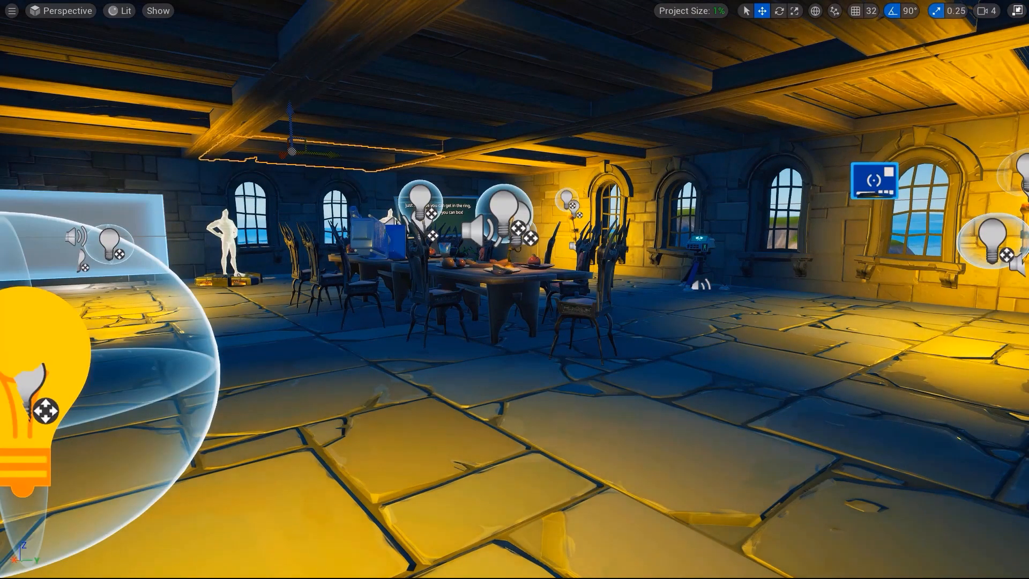
{"action": "key", "text": "F11"}
{"action": "key", "text": "w"}
{"action": "right_click_drag", "start_coordinate": [702, 272], "coordinate": [676, 259]}
{"action": "left_click", "coordinate": [605, 230]}
{"action": "left_click_drag", "start_coordinate": [569, 372], "coordinate": [644, 317]}
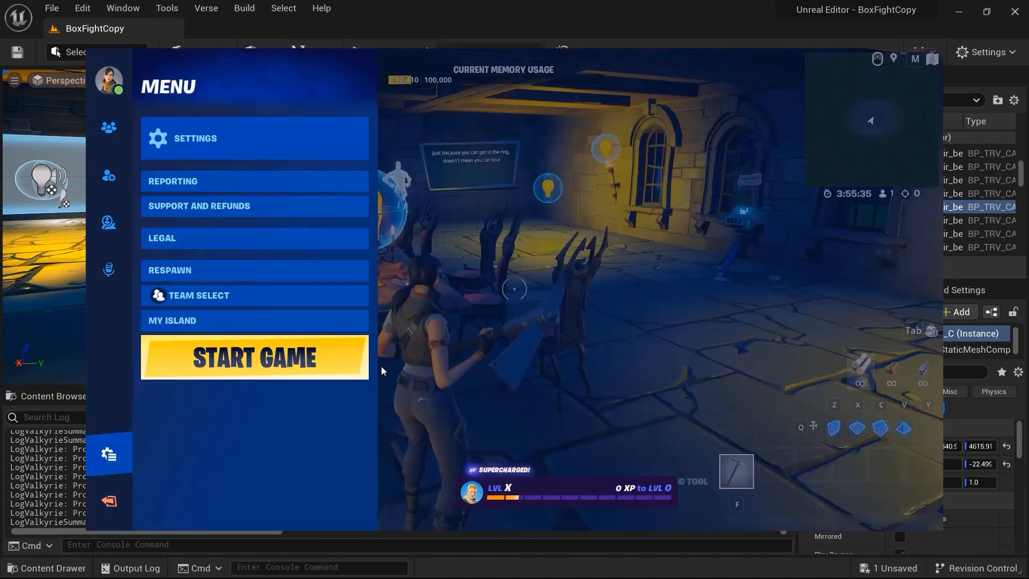
{"action": "left_click", "coordinate": [308, 369]}
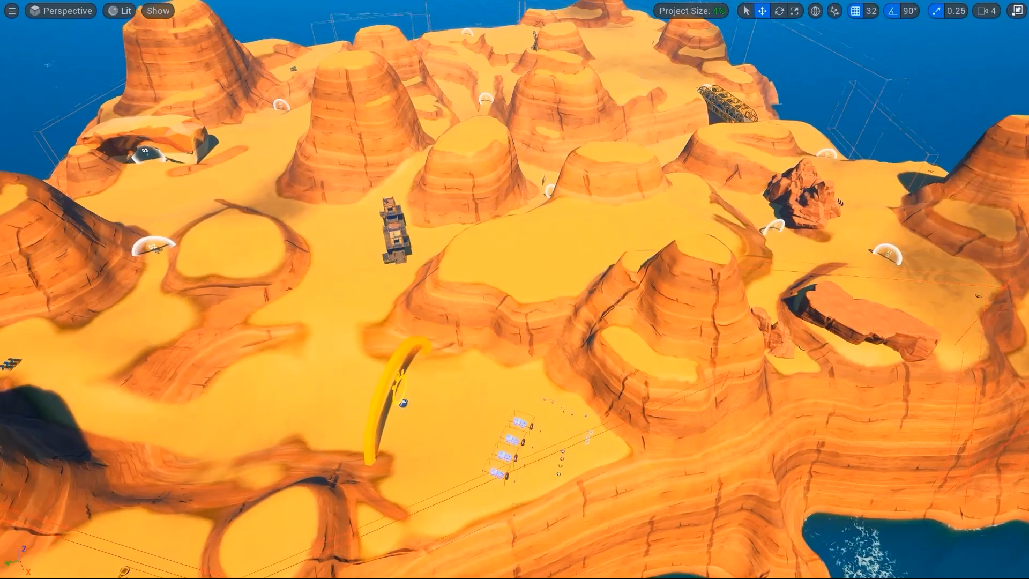
Step: Select a Player Spawner on the CarRacingCopy desert island and go through its transform and user options
{"action": "right_click_drag", "start_coordinate": [515, 289], "coordinate": [728, 370]}
{"action": "left_click", "coordinate": [553, 403]}
{"action": "key", "text": "F11"}
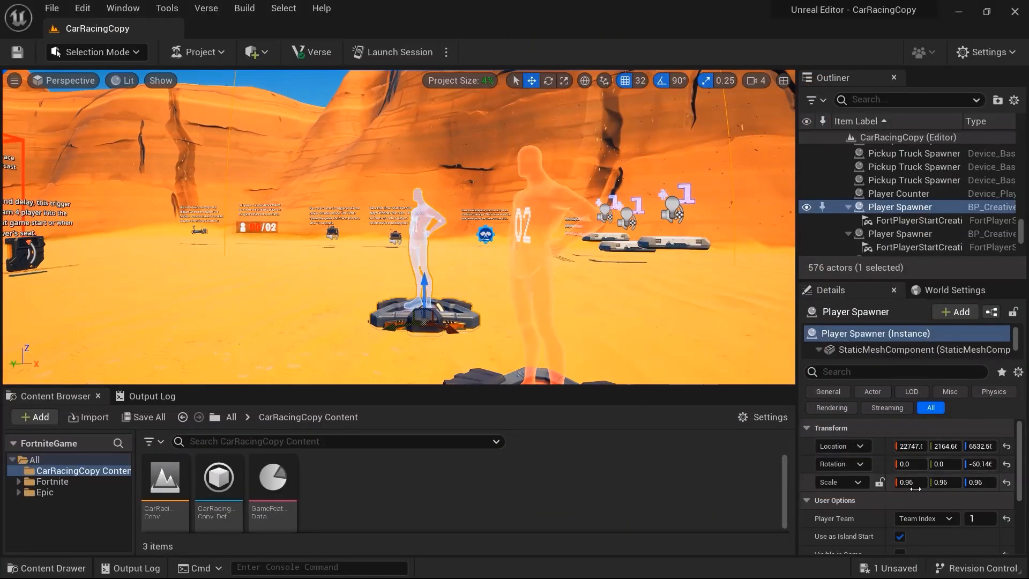
{"action": "scroll", "coordinate": [928, 511], "scroll_direction": "down", "scroll_amount": 3}
{"action": "scroll", "coordinate": [957, 445], "scroll_direction": "up", "scroll_amount": 1}
{"action": "left_click_drag", "start_coordinate": [984, 464], "coordinate": [992, 464]}
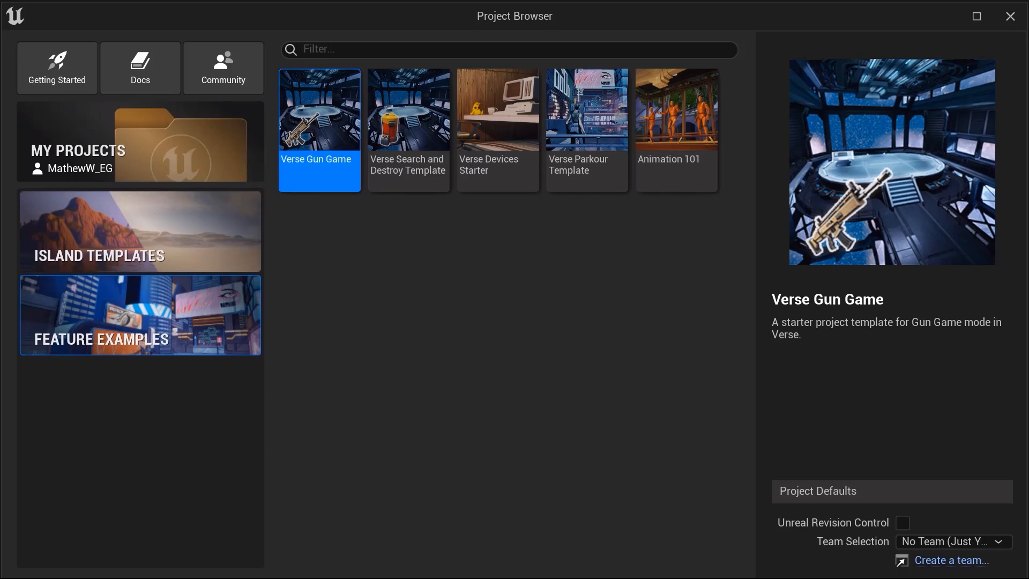
Step: Preview the feature examples Verse Search and Destroy Template, Verse Devices Starter, Verse Parkour Template and Animation 101
{"action": "left_click", "coordinate": [409, 131]}
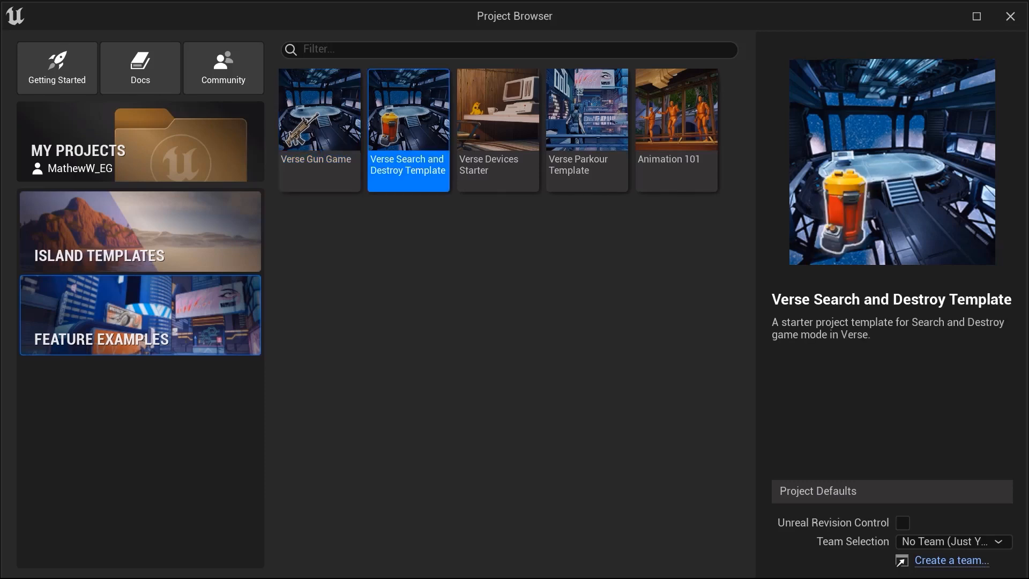
{"action": "left_click", "coordinate": [498, 130]}
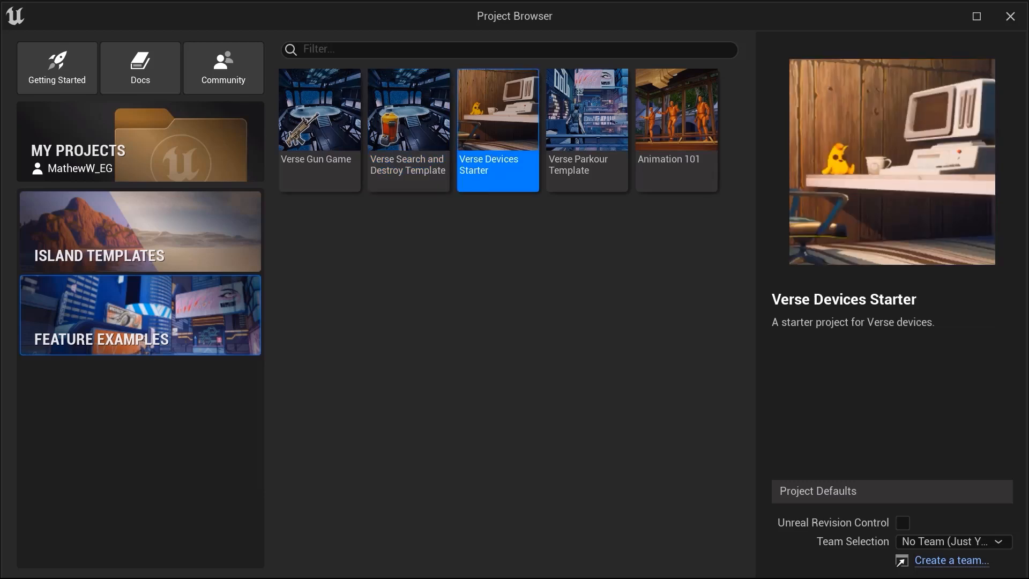
{"action": "left_click", "coordinate": [587, 131]}
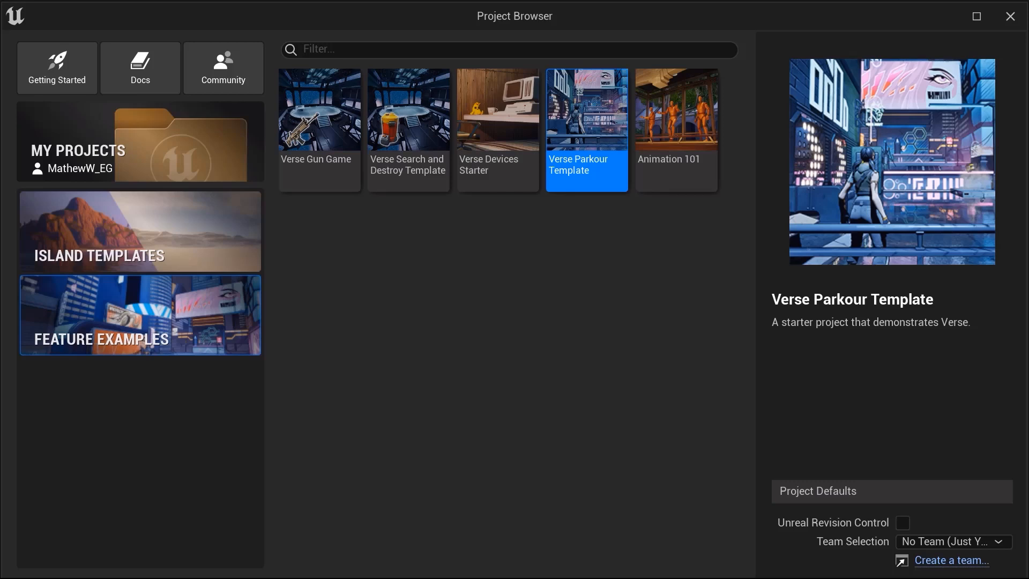
{"action": "left_click", "coordinate": [677, 130]}
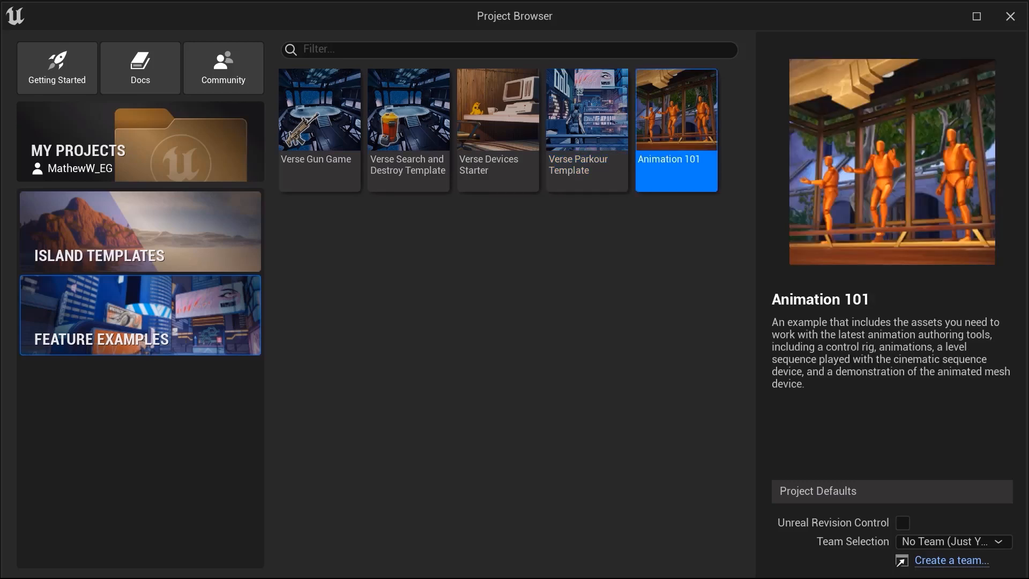